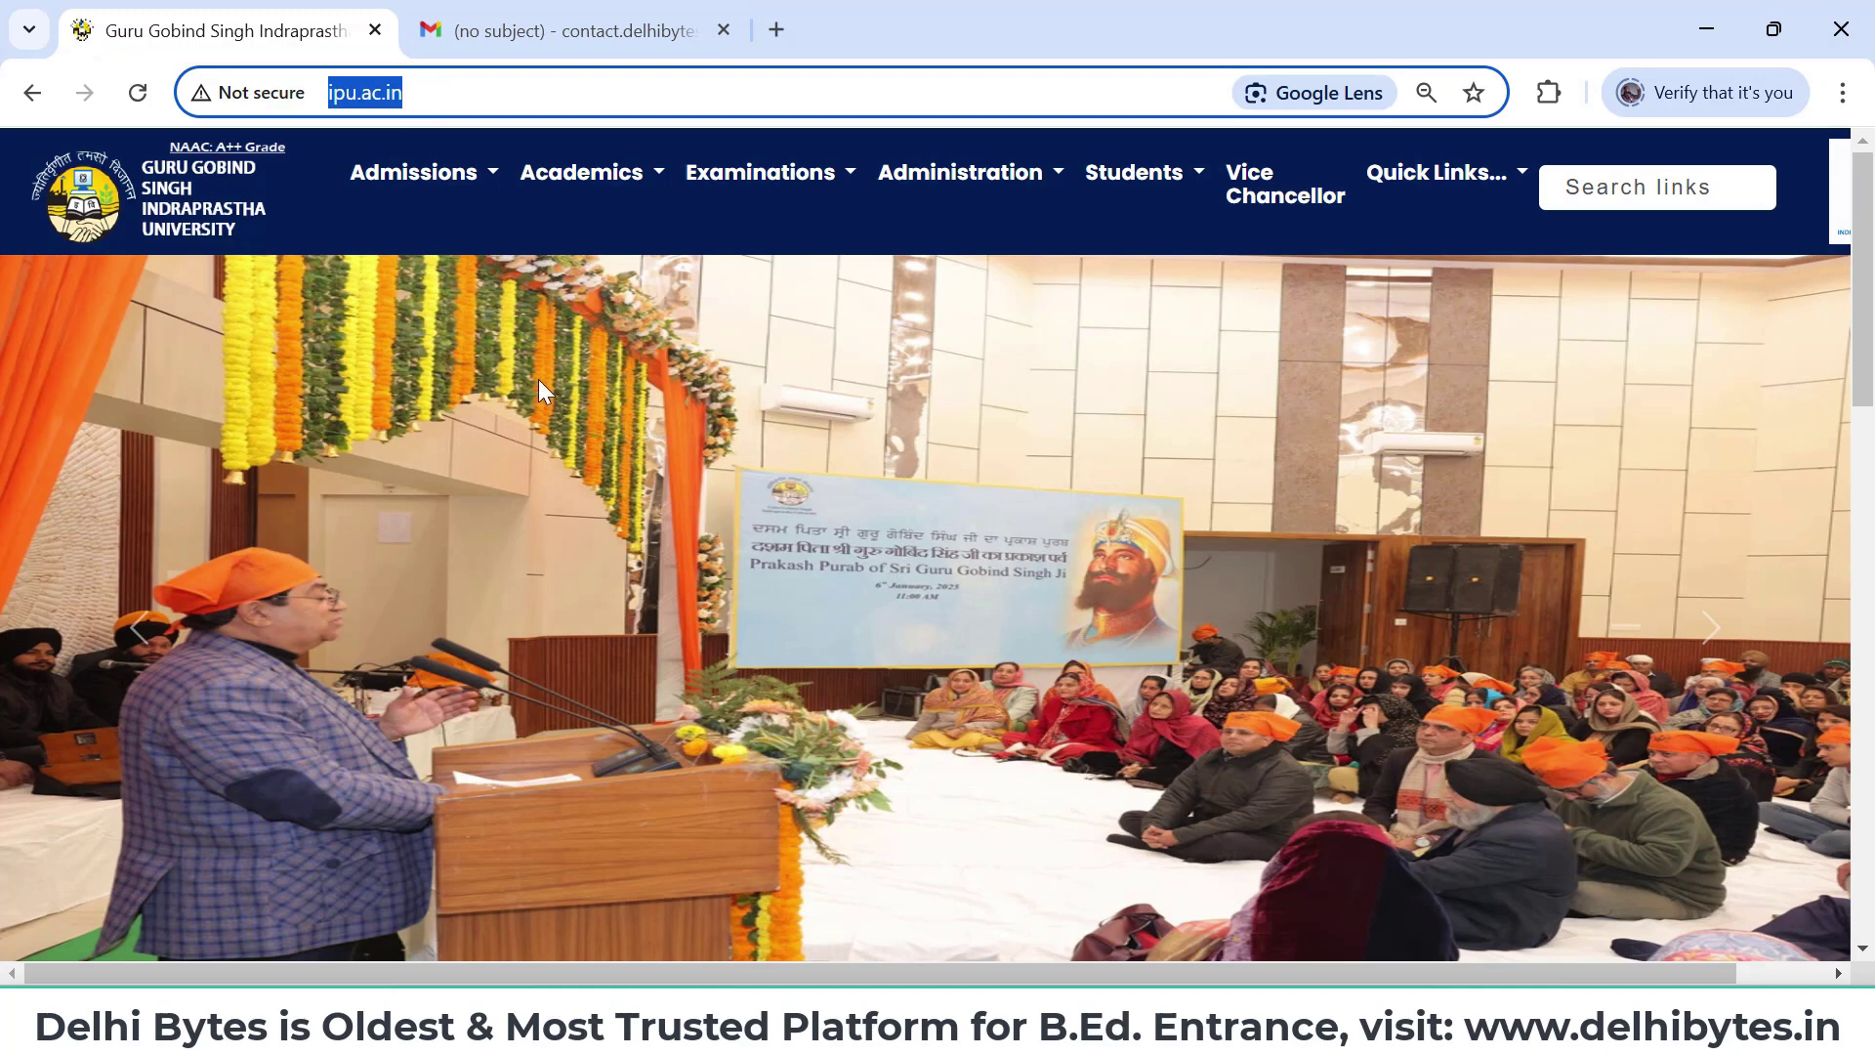
# - Open the Admissions 2025-26 Main Page from the homepage's Admissions box
pyautogui.click(475, 182)
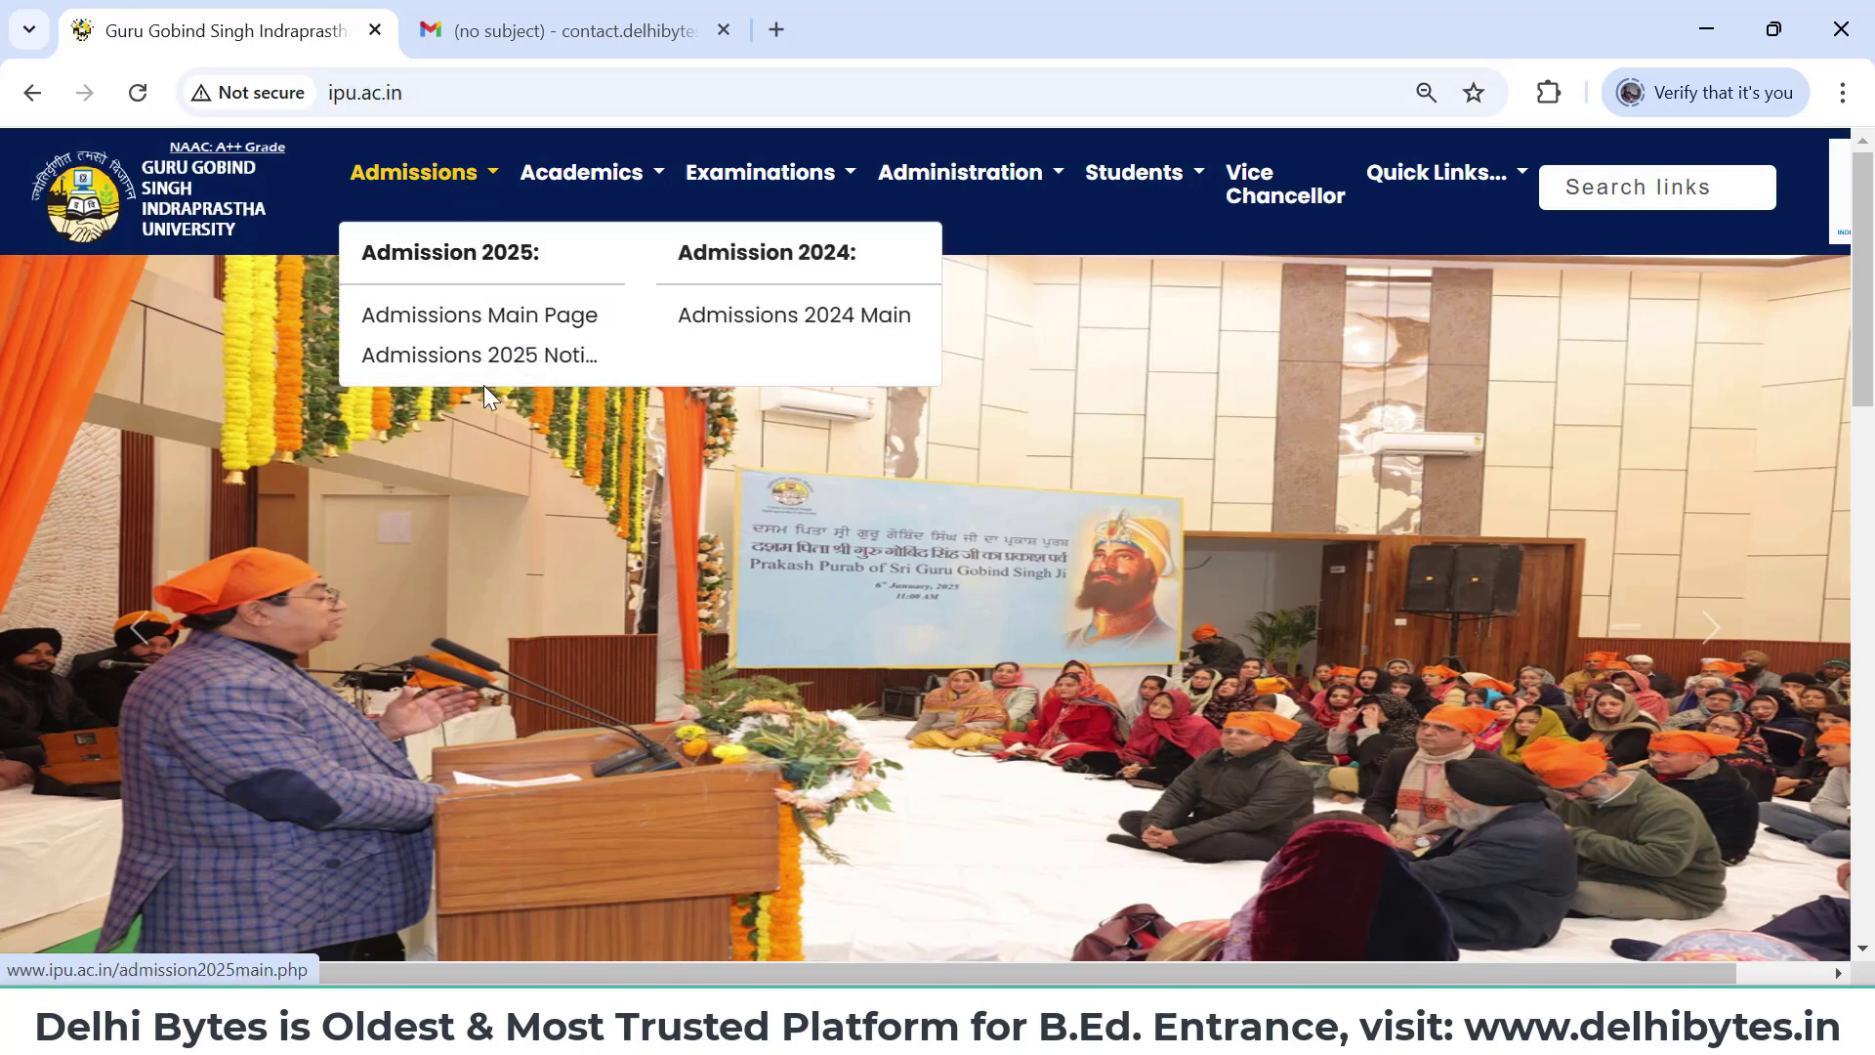
pyautogui.click(1007, 223)
pyautogui.scroll(-7, 1006, 223)
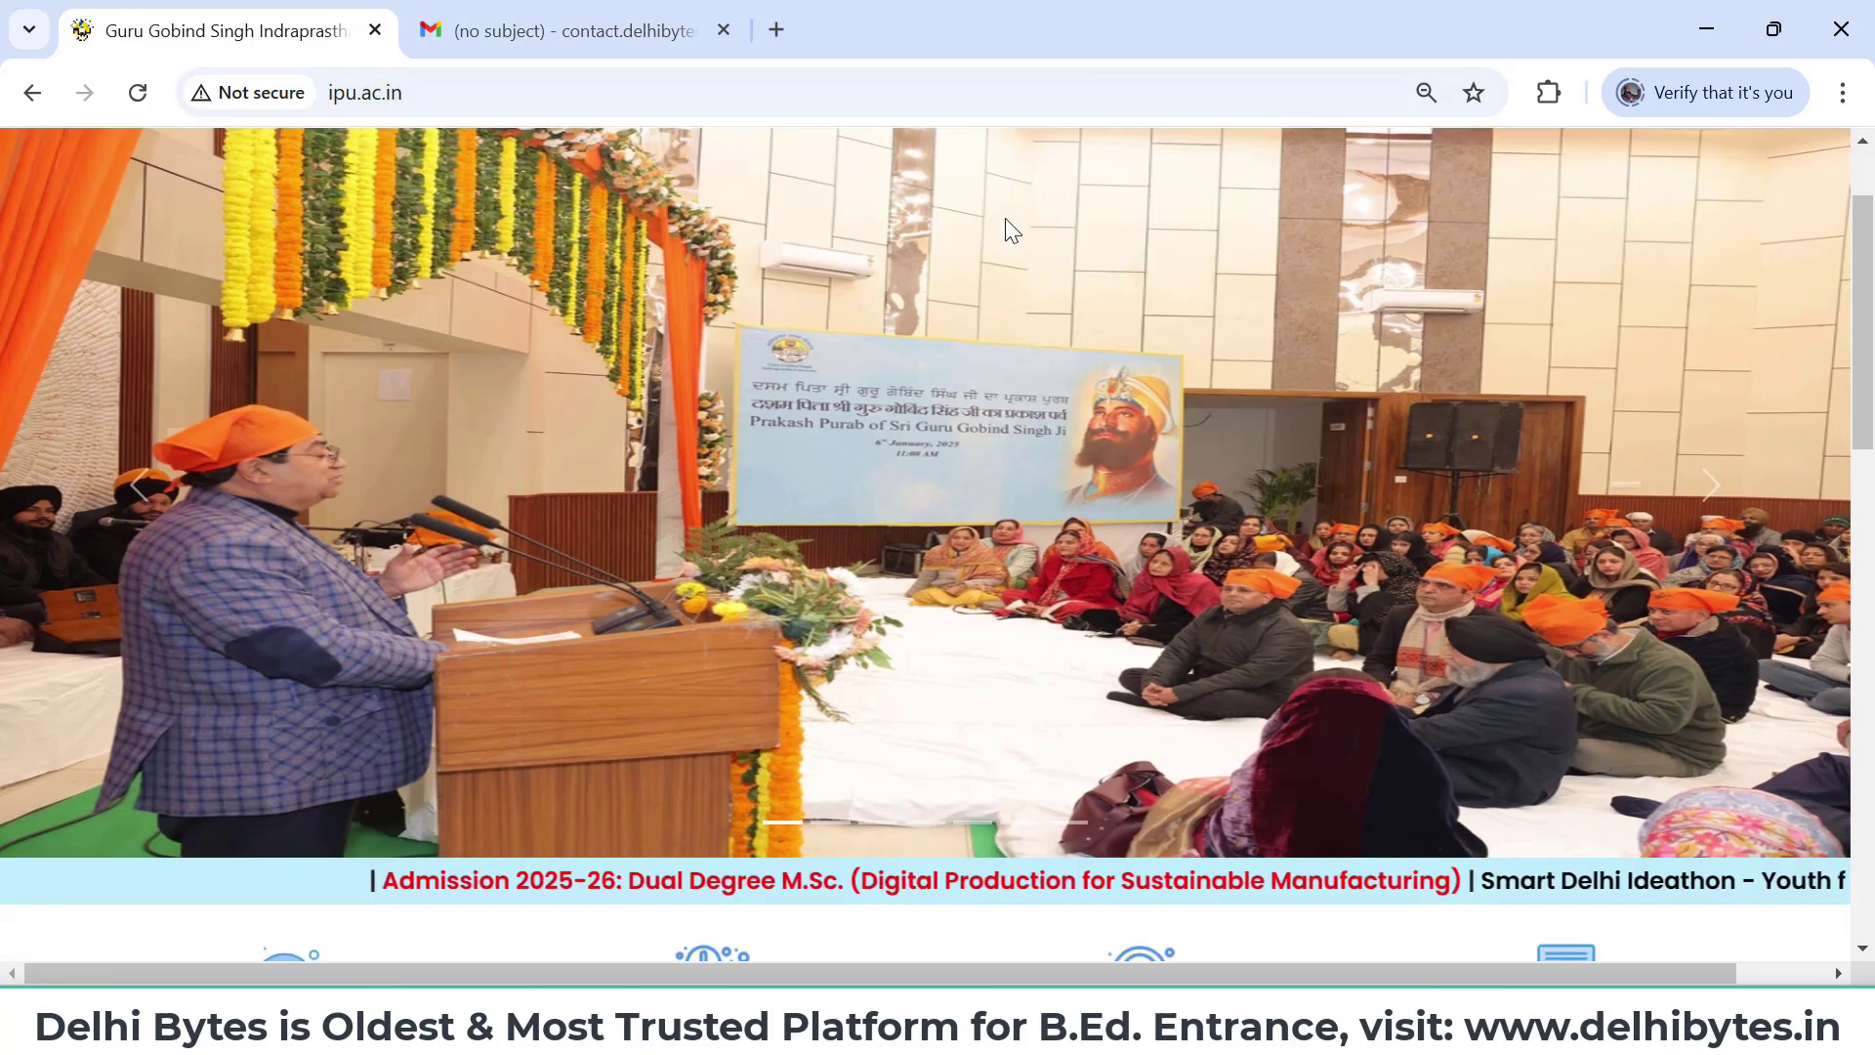
pyautogui.scroll(-8, 1005, 221)
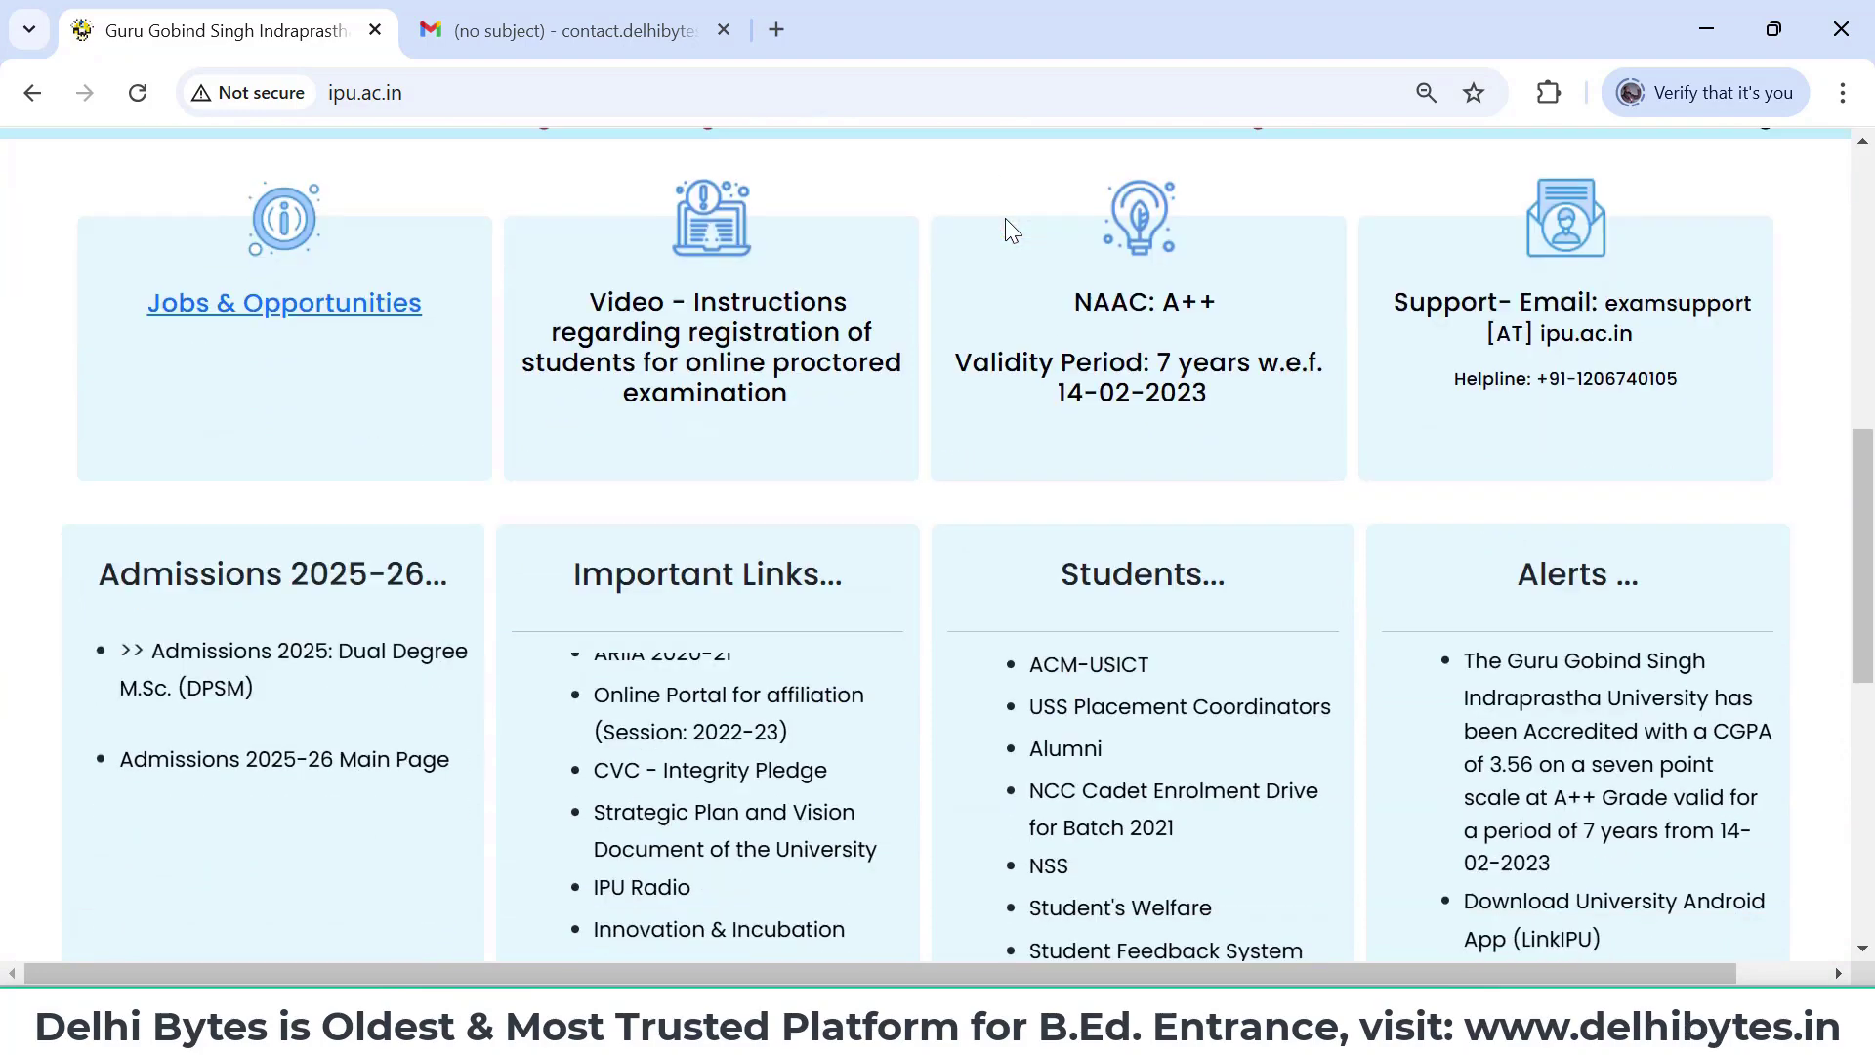
pyautogui.scroll(-3, 1006, 219)
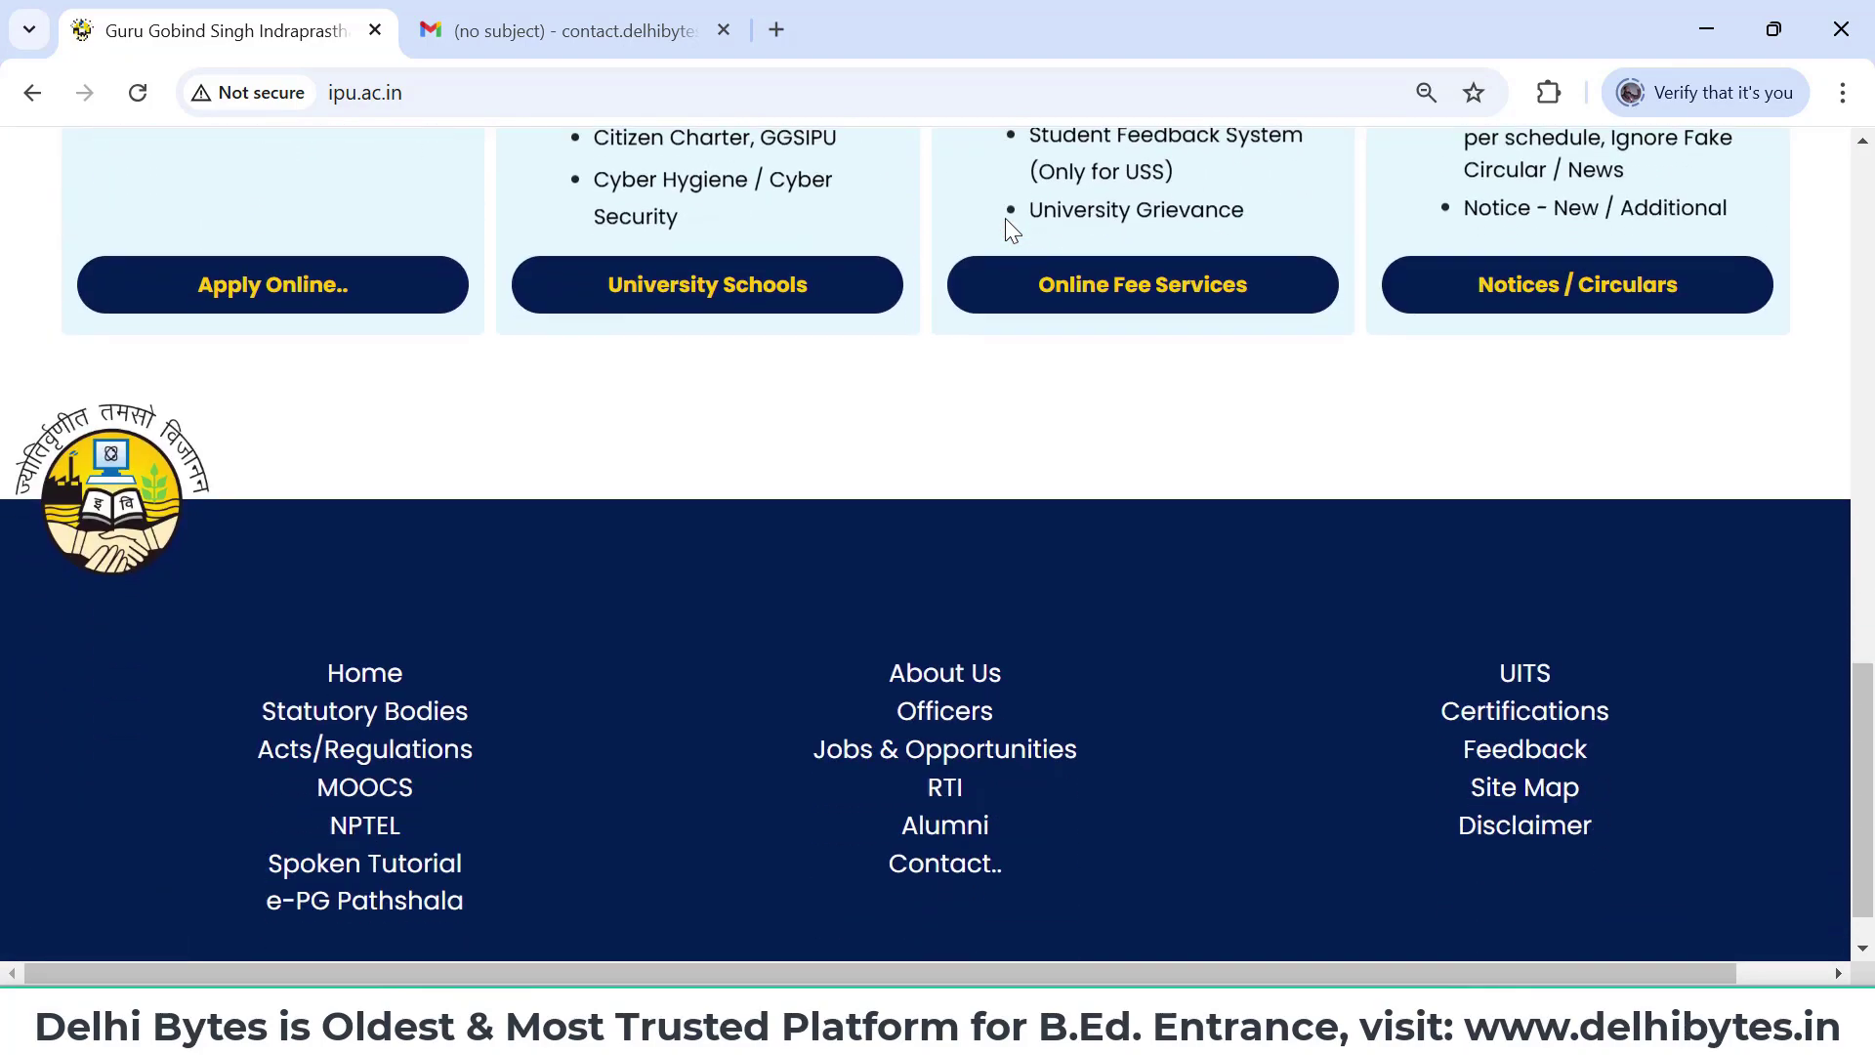
pyautogui.scroll(2, 1005, 219)
pyautogui.scroll(4, 1006, 219)
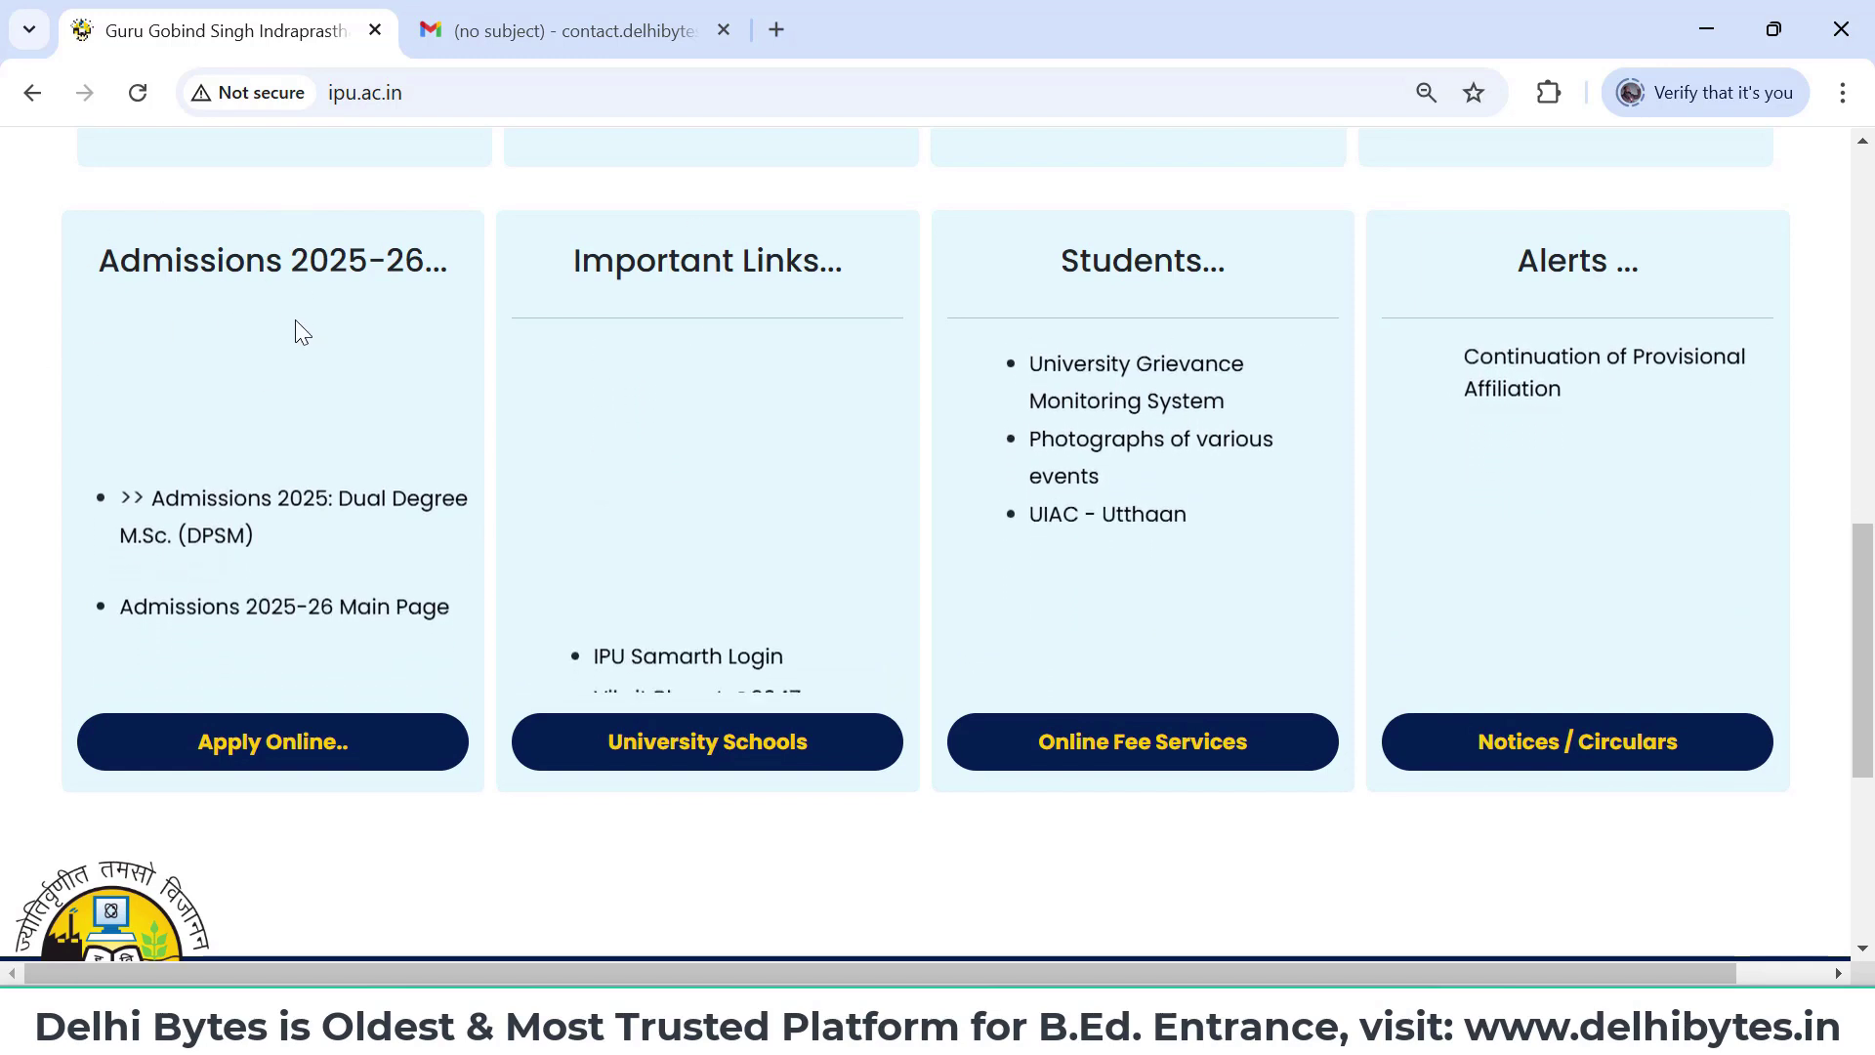
pyautogui.click(278, 614)
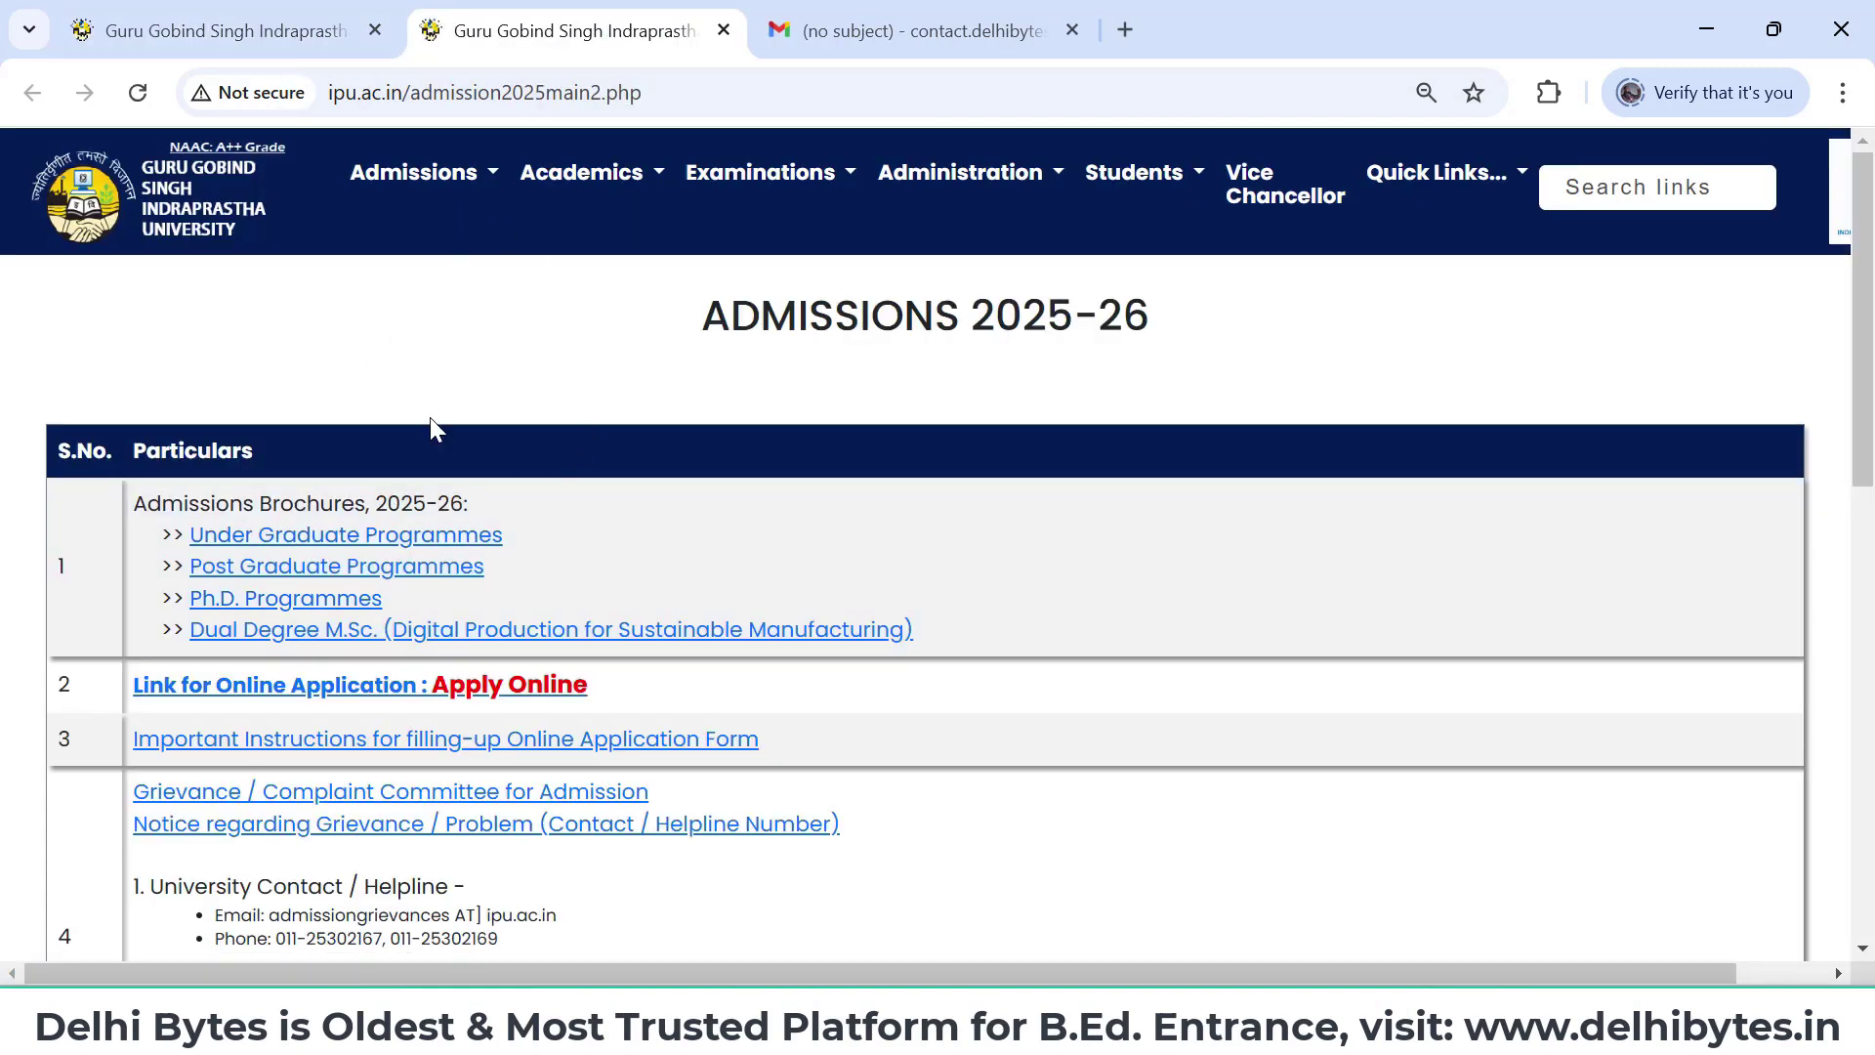
# - Open the Under Graduate Programmes admission brochure in a new tab
pyautogui.click(192, 35)
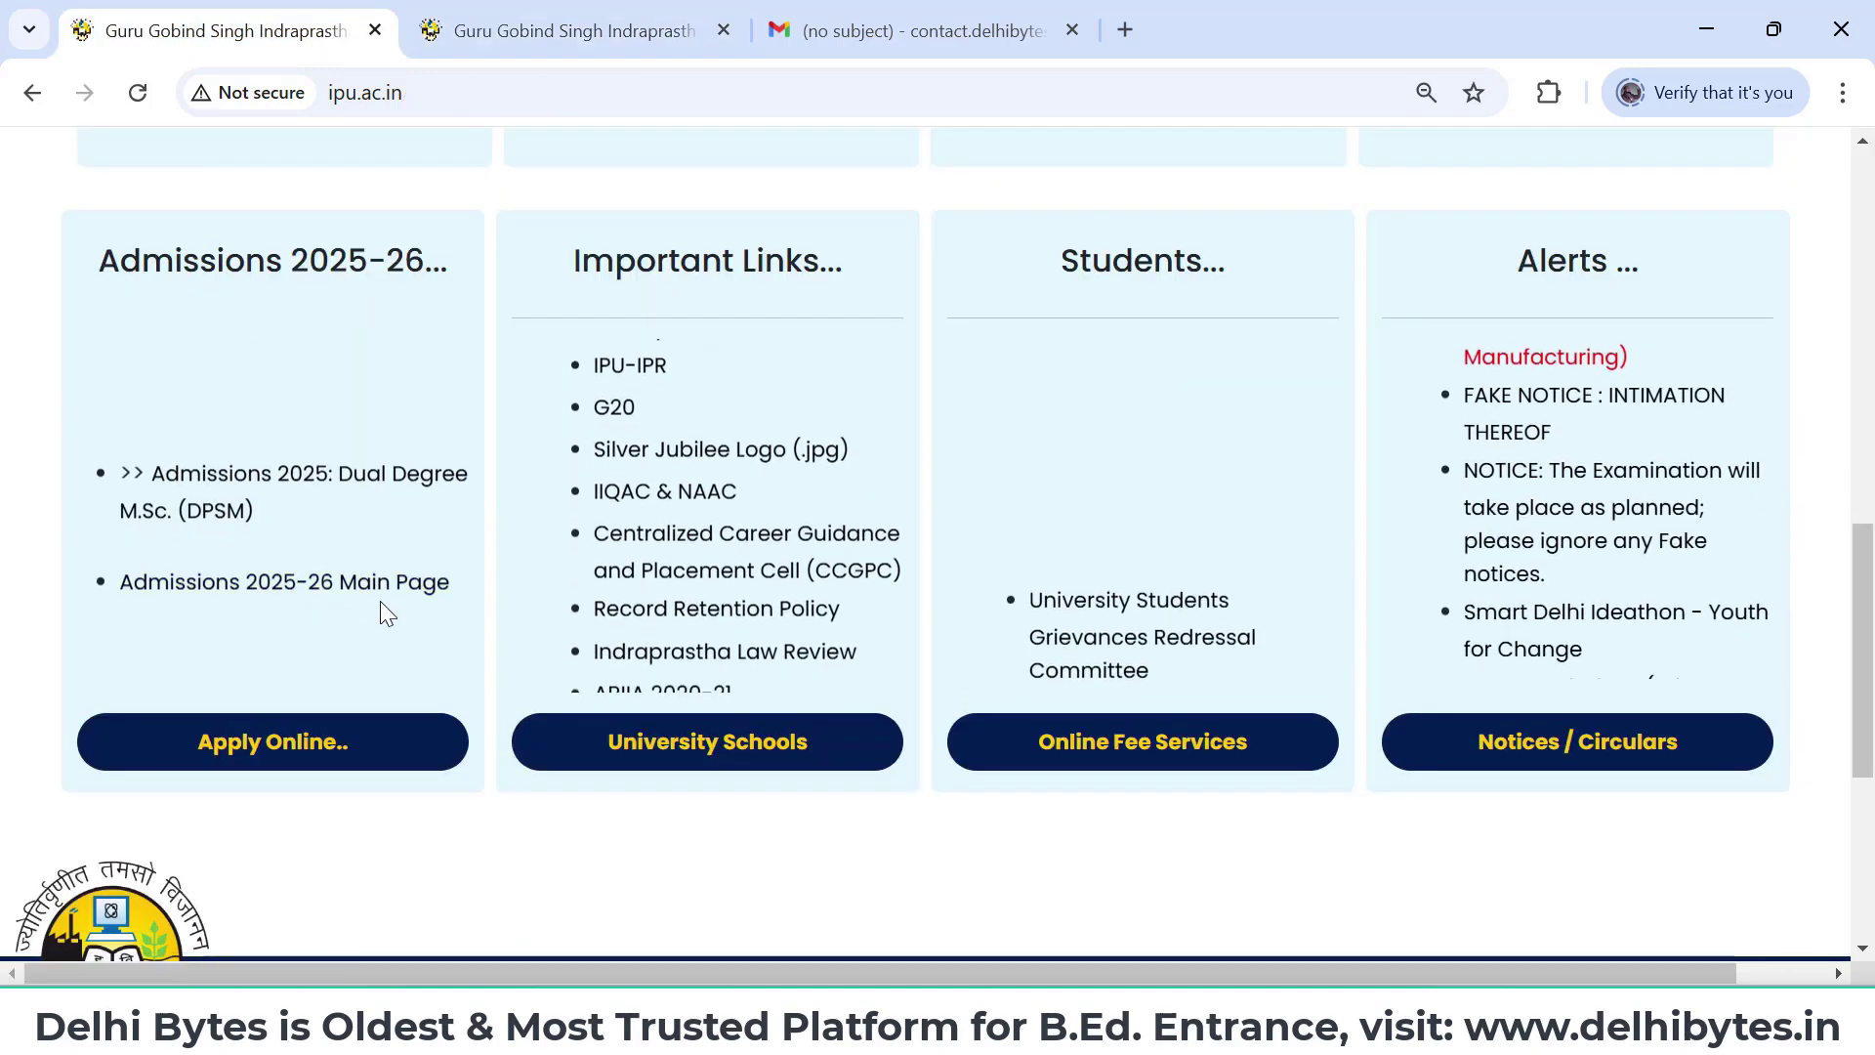
pyautogui.click(545, 45)
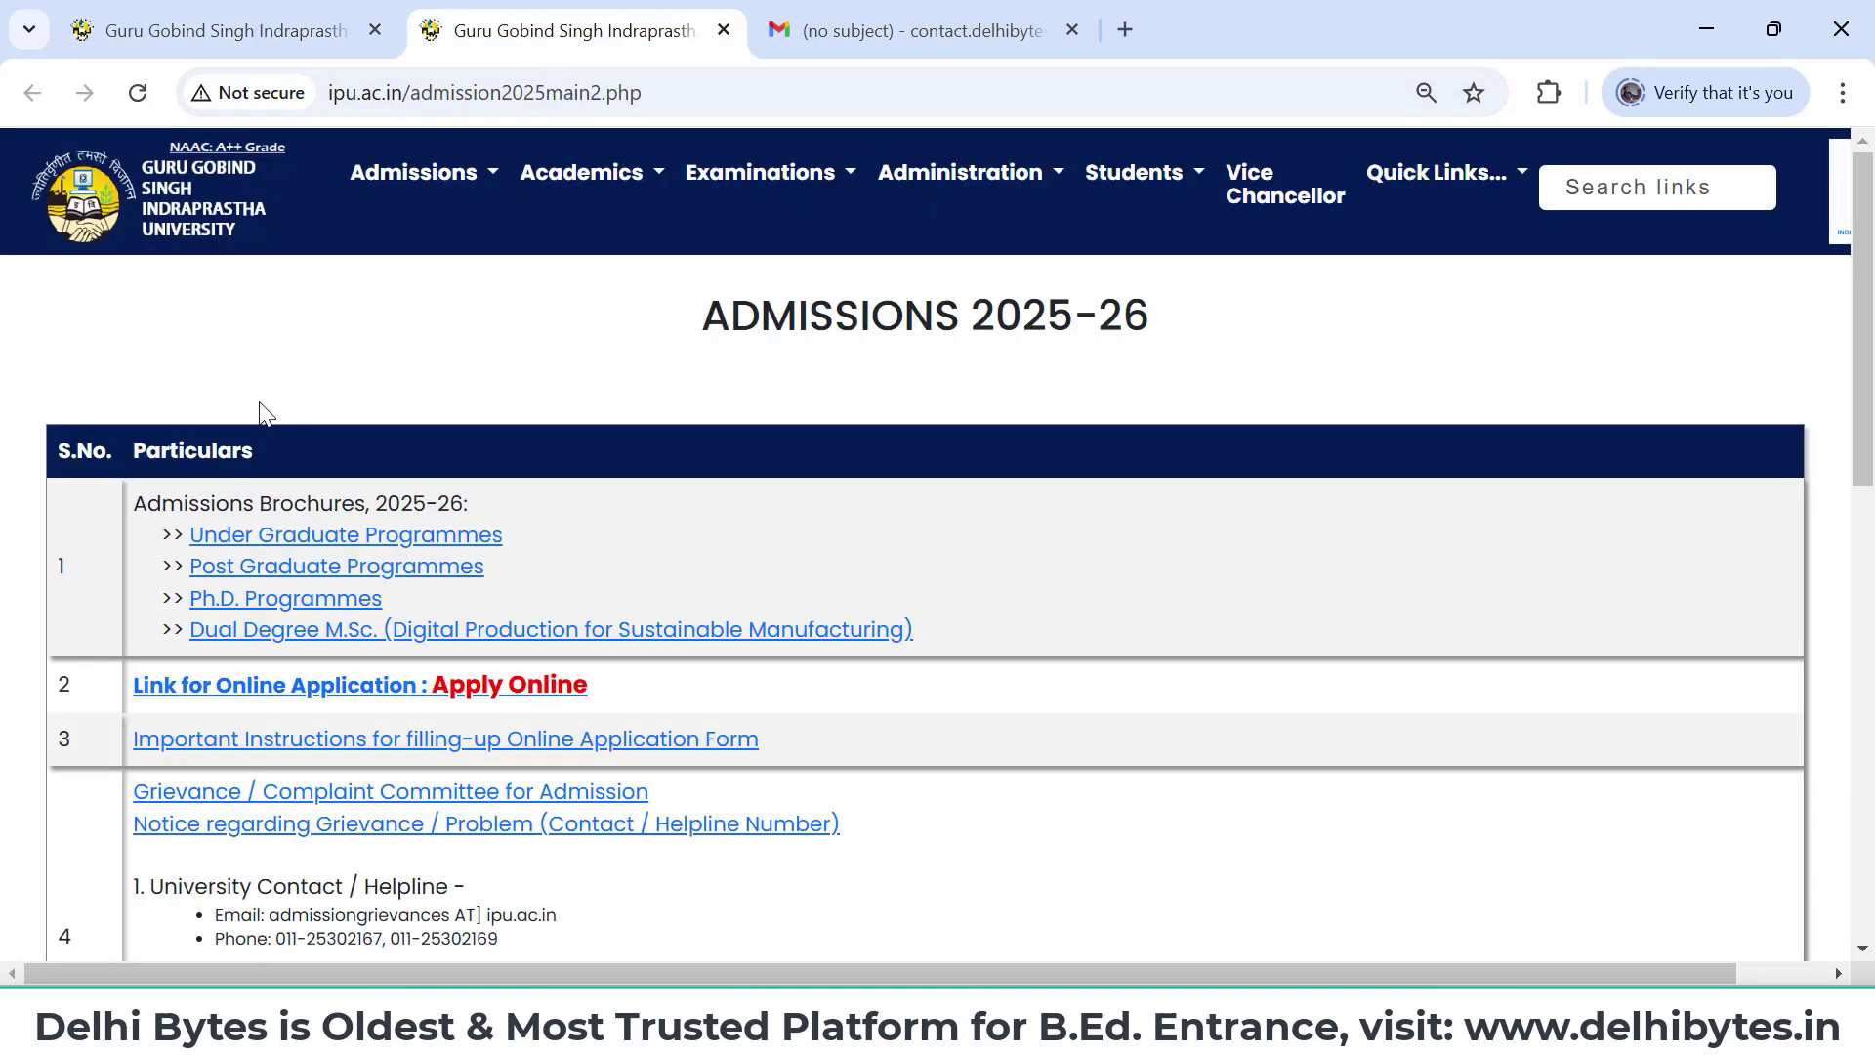
pyautogui.scroll(-1, 514, 518)
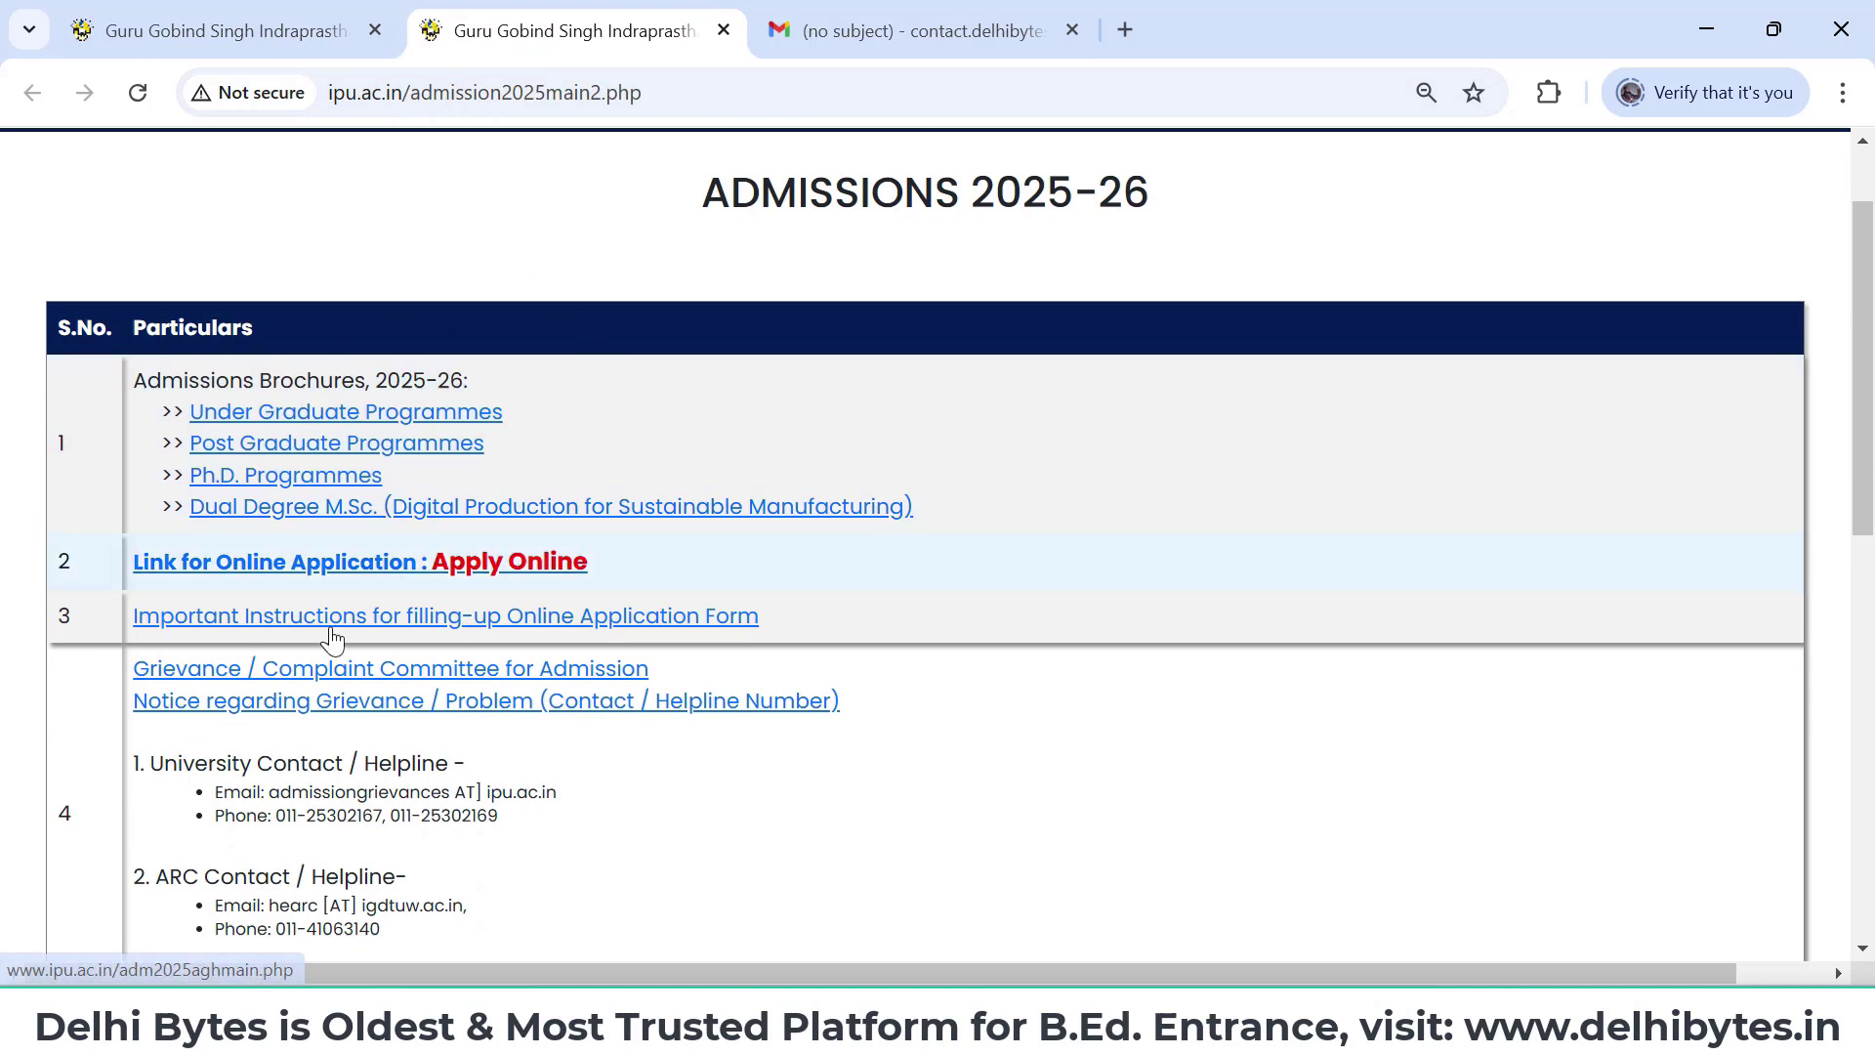
pyautogui.middleClick(423, 414)
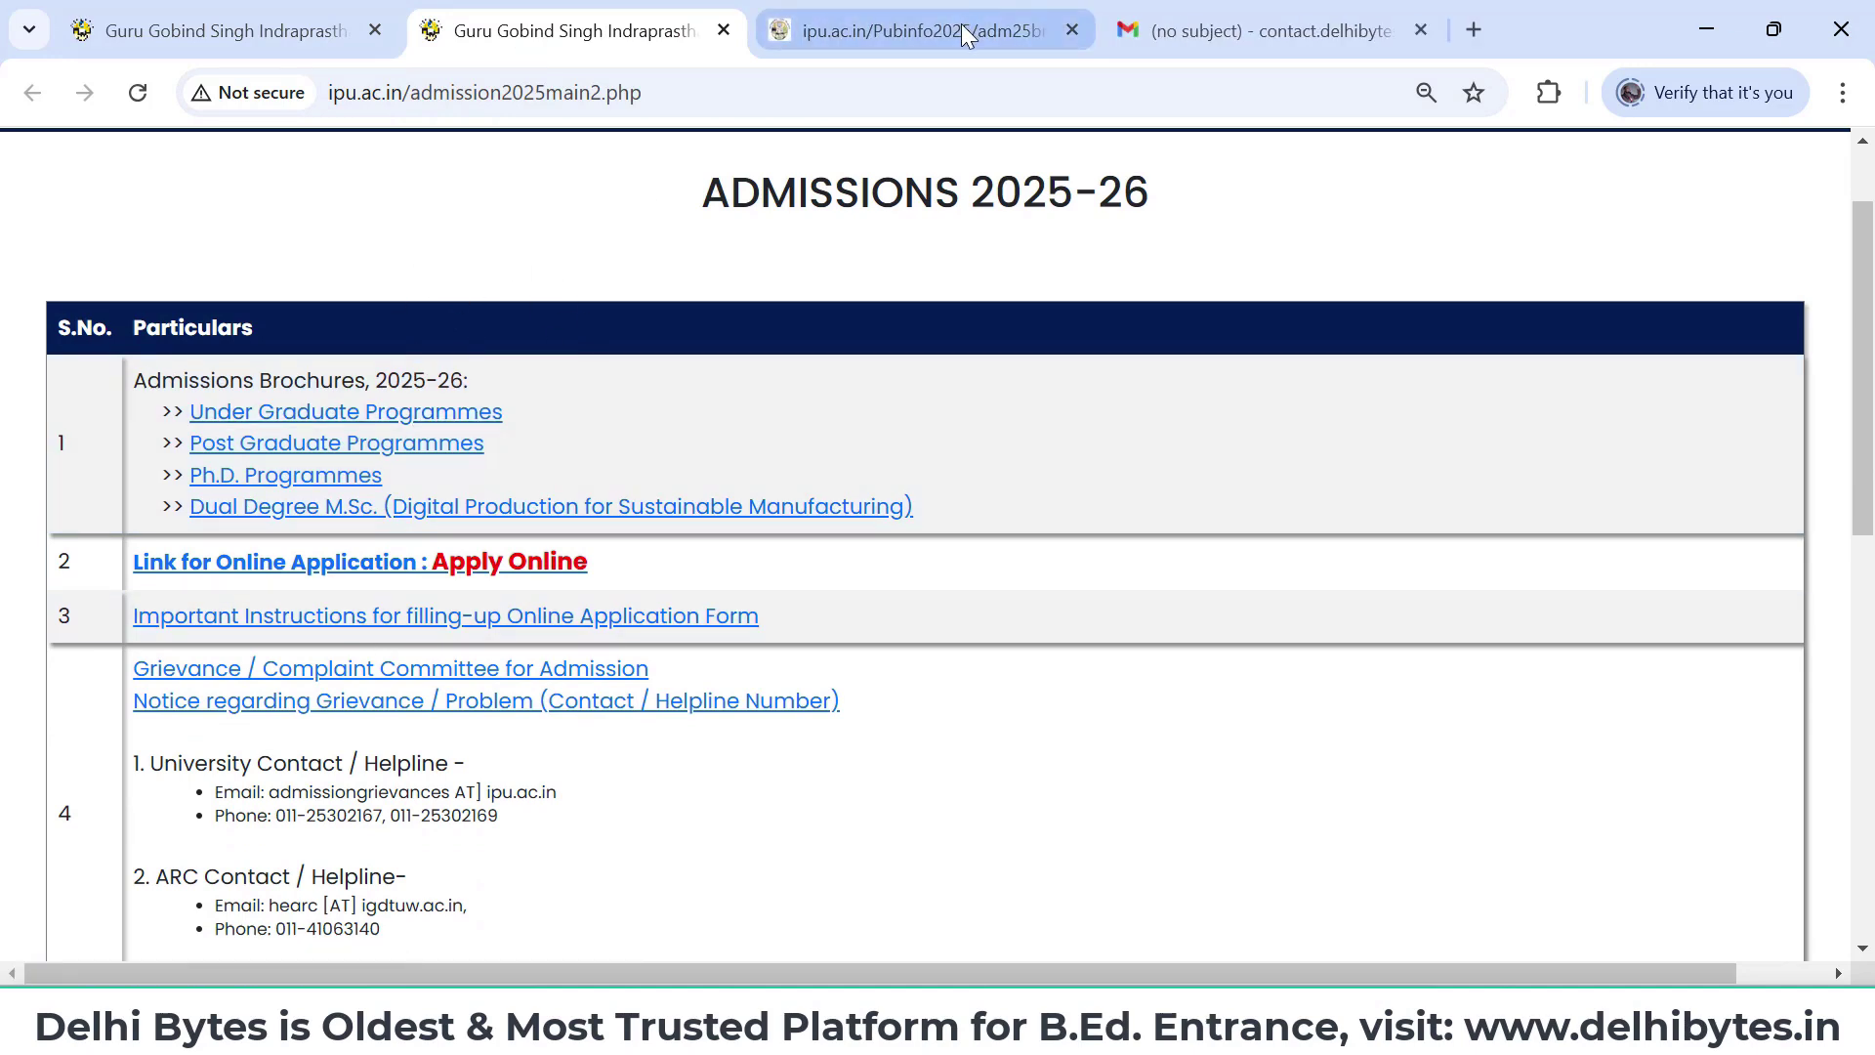
# - Switch to the adm25brug310125.pdf tab and view the brochure's cover page
pyautogui.click(961, 27)
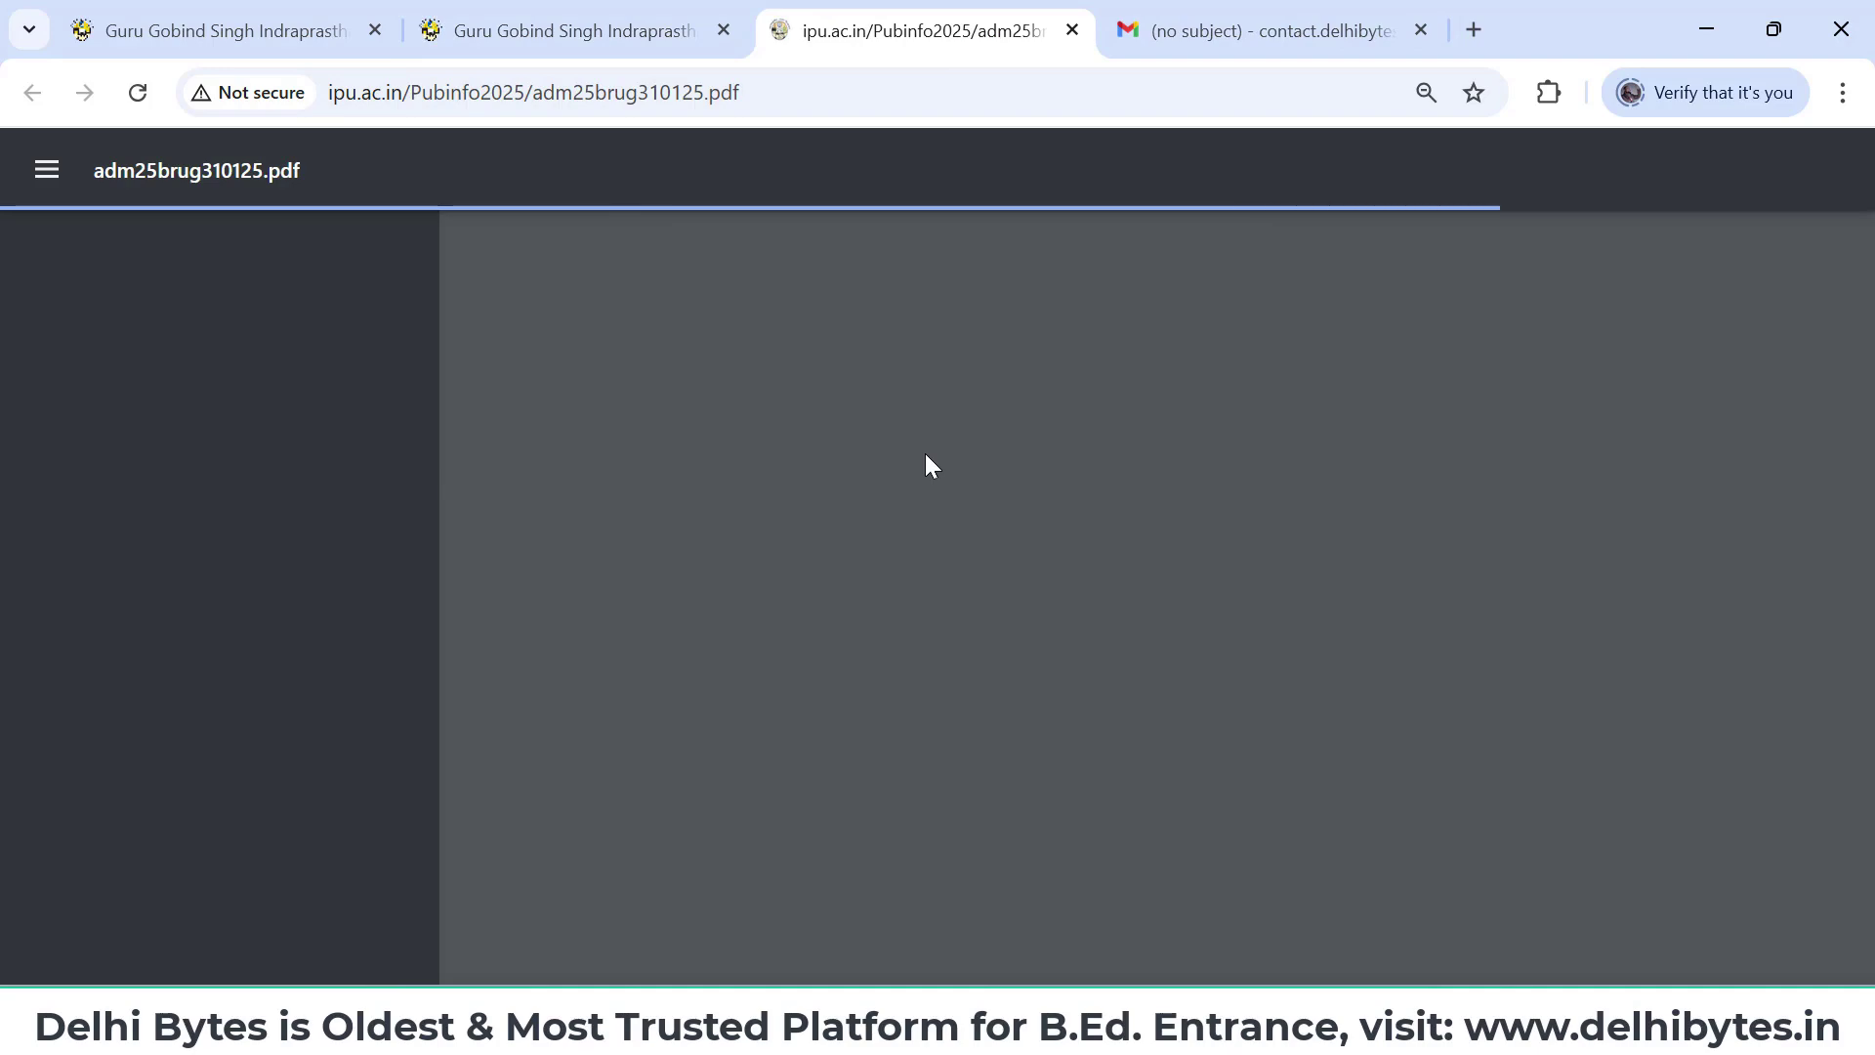
pyautogui.scroll(-3, 924, 453)
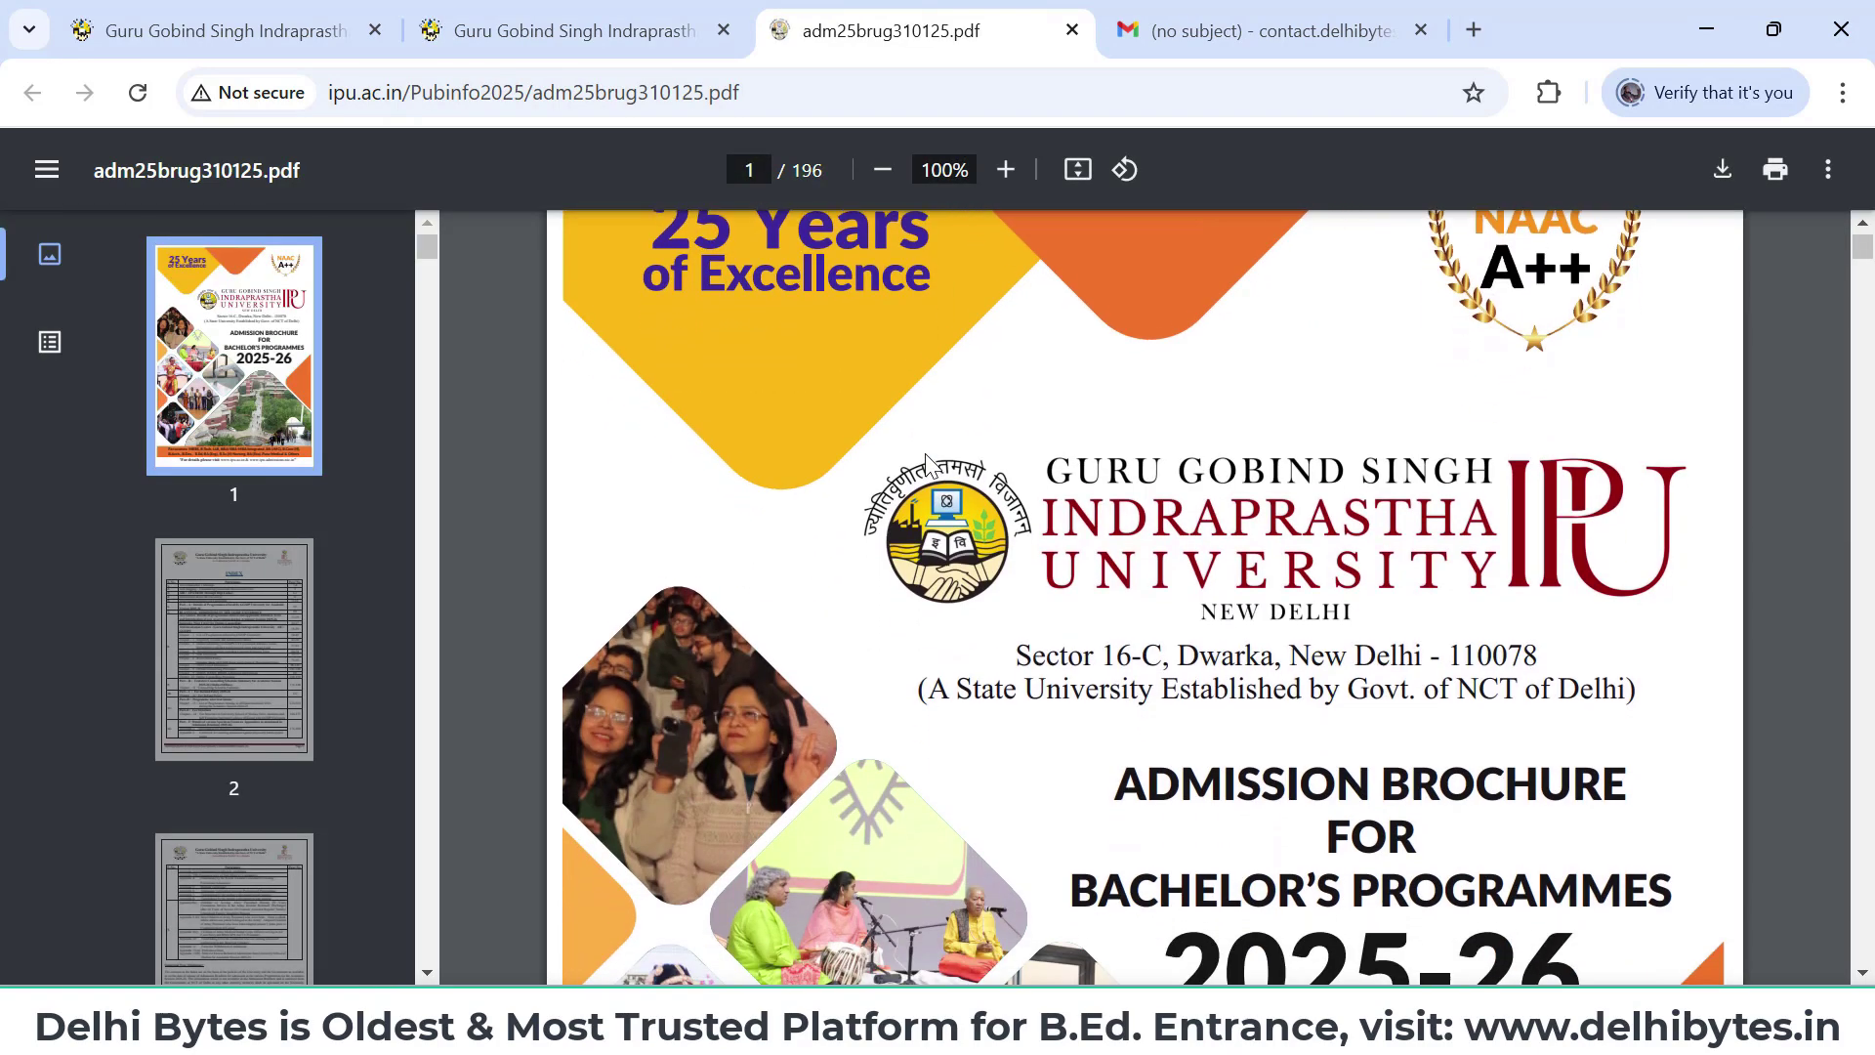
pyautogui.scroll(-3, 924, 453)
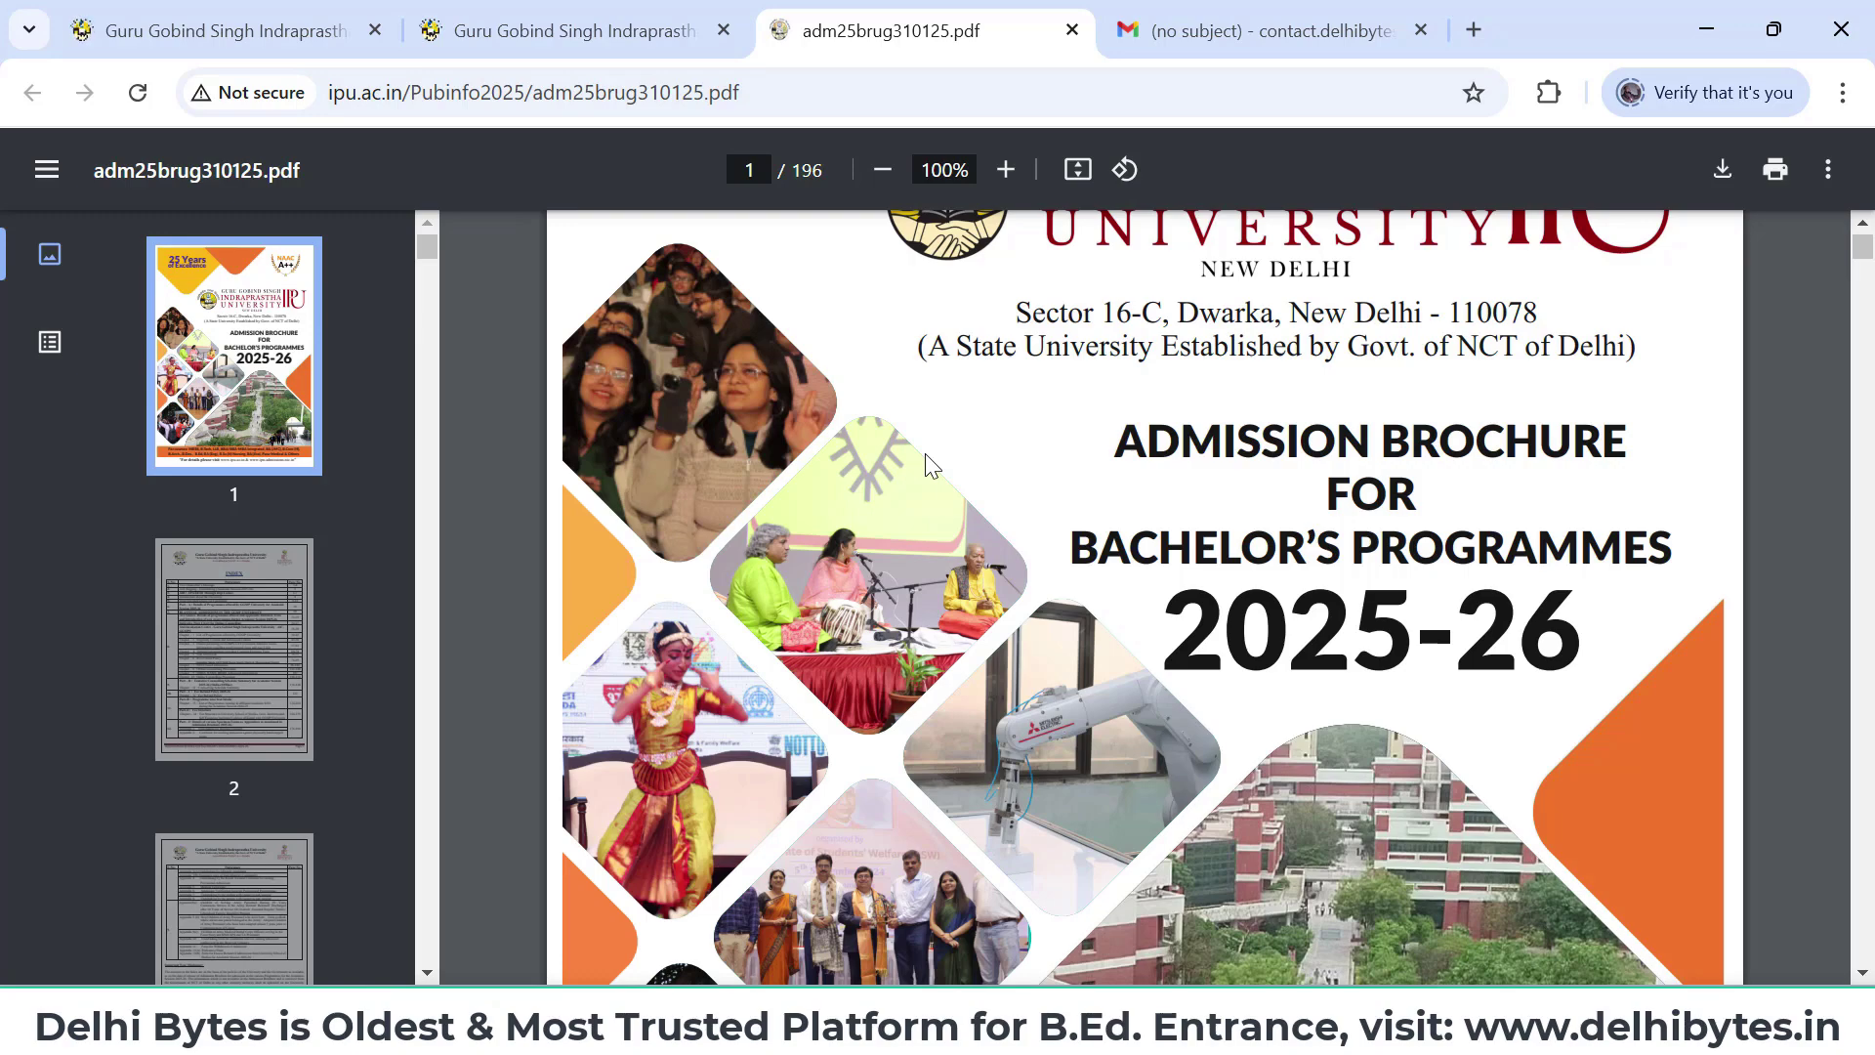
# - Go to youtube.com in a new tab and search for 'delhi bytes'
pyautogui.click(1472, 31)
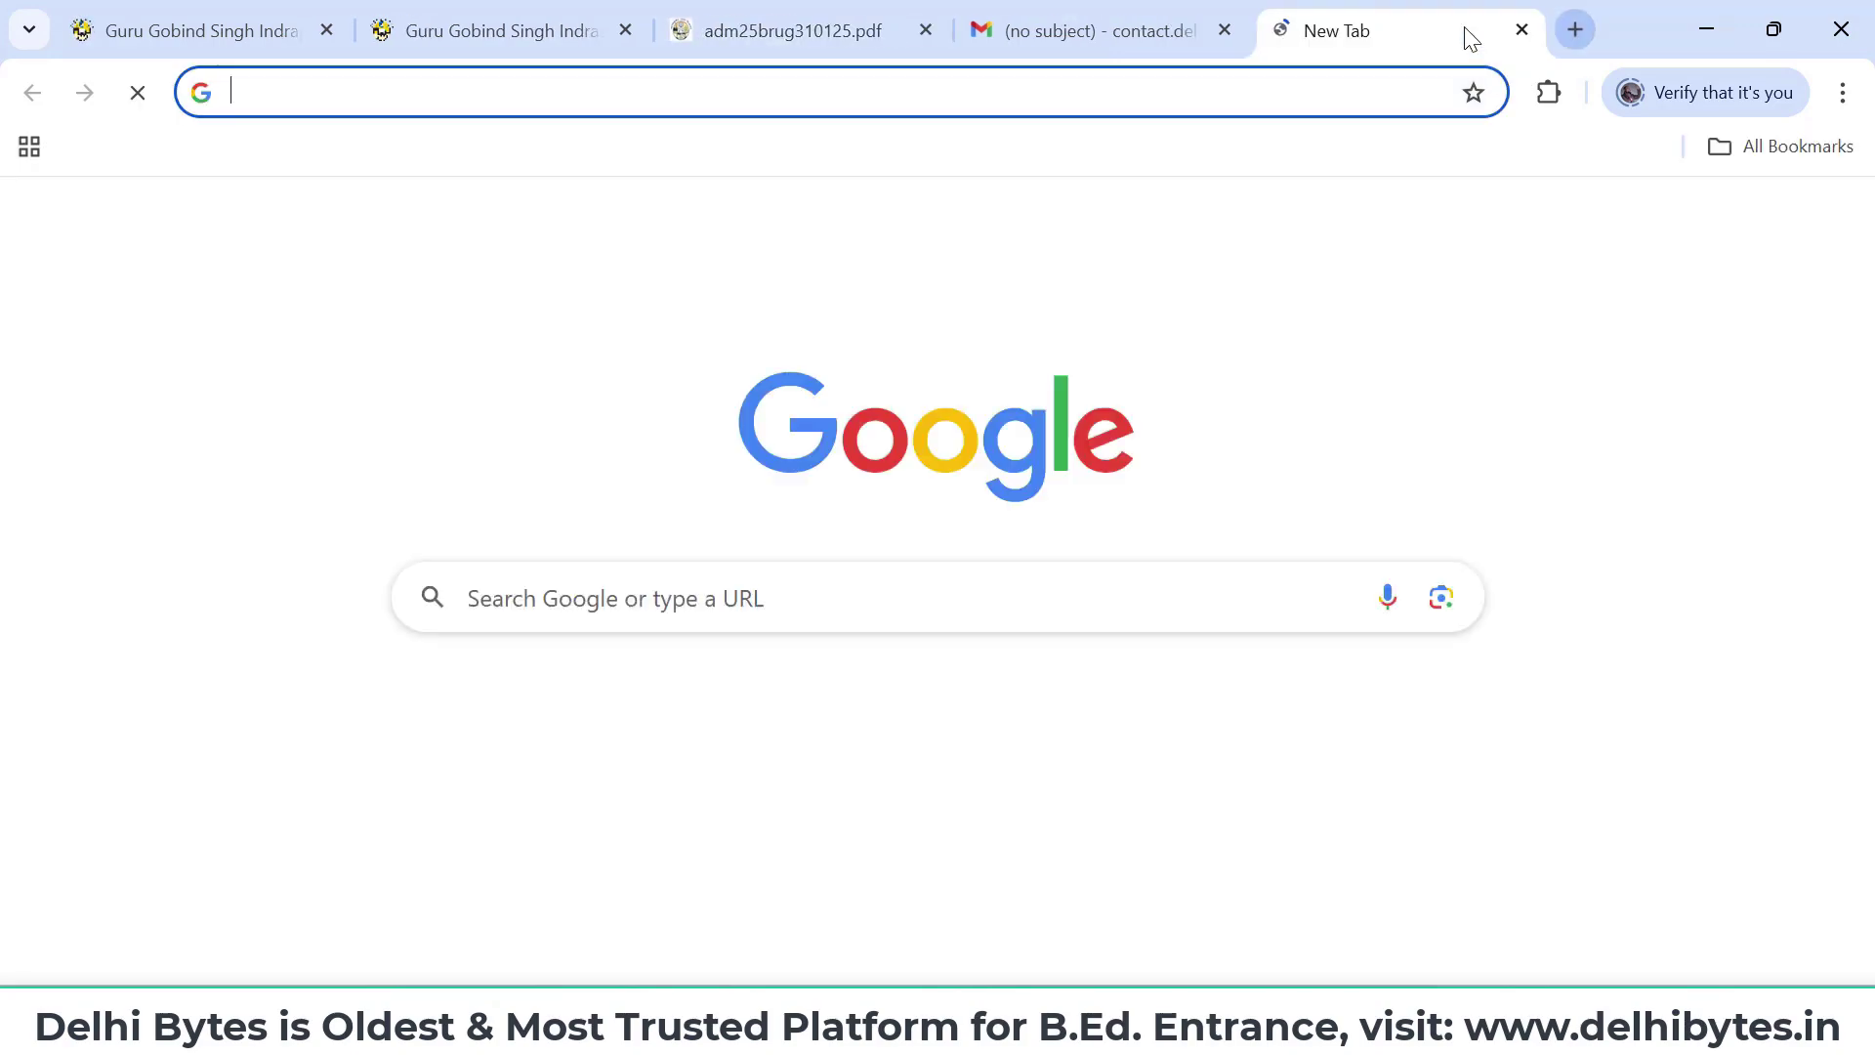
pyautogui.write('youtube.com')
pyautogui.press('Return')
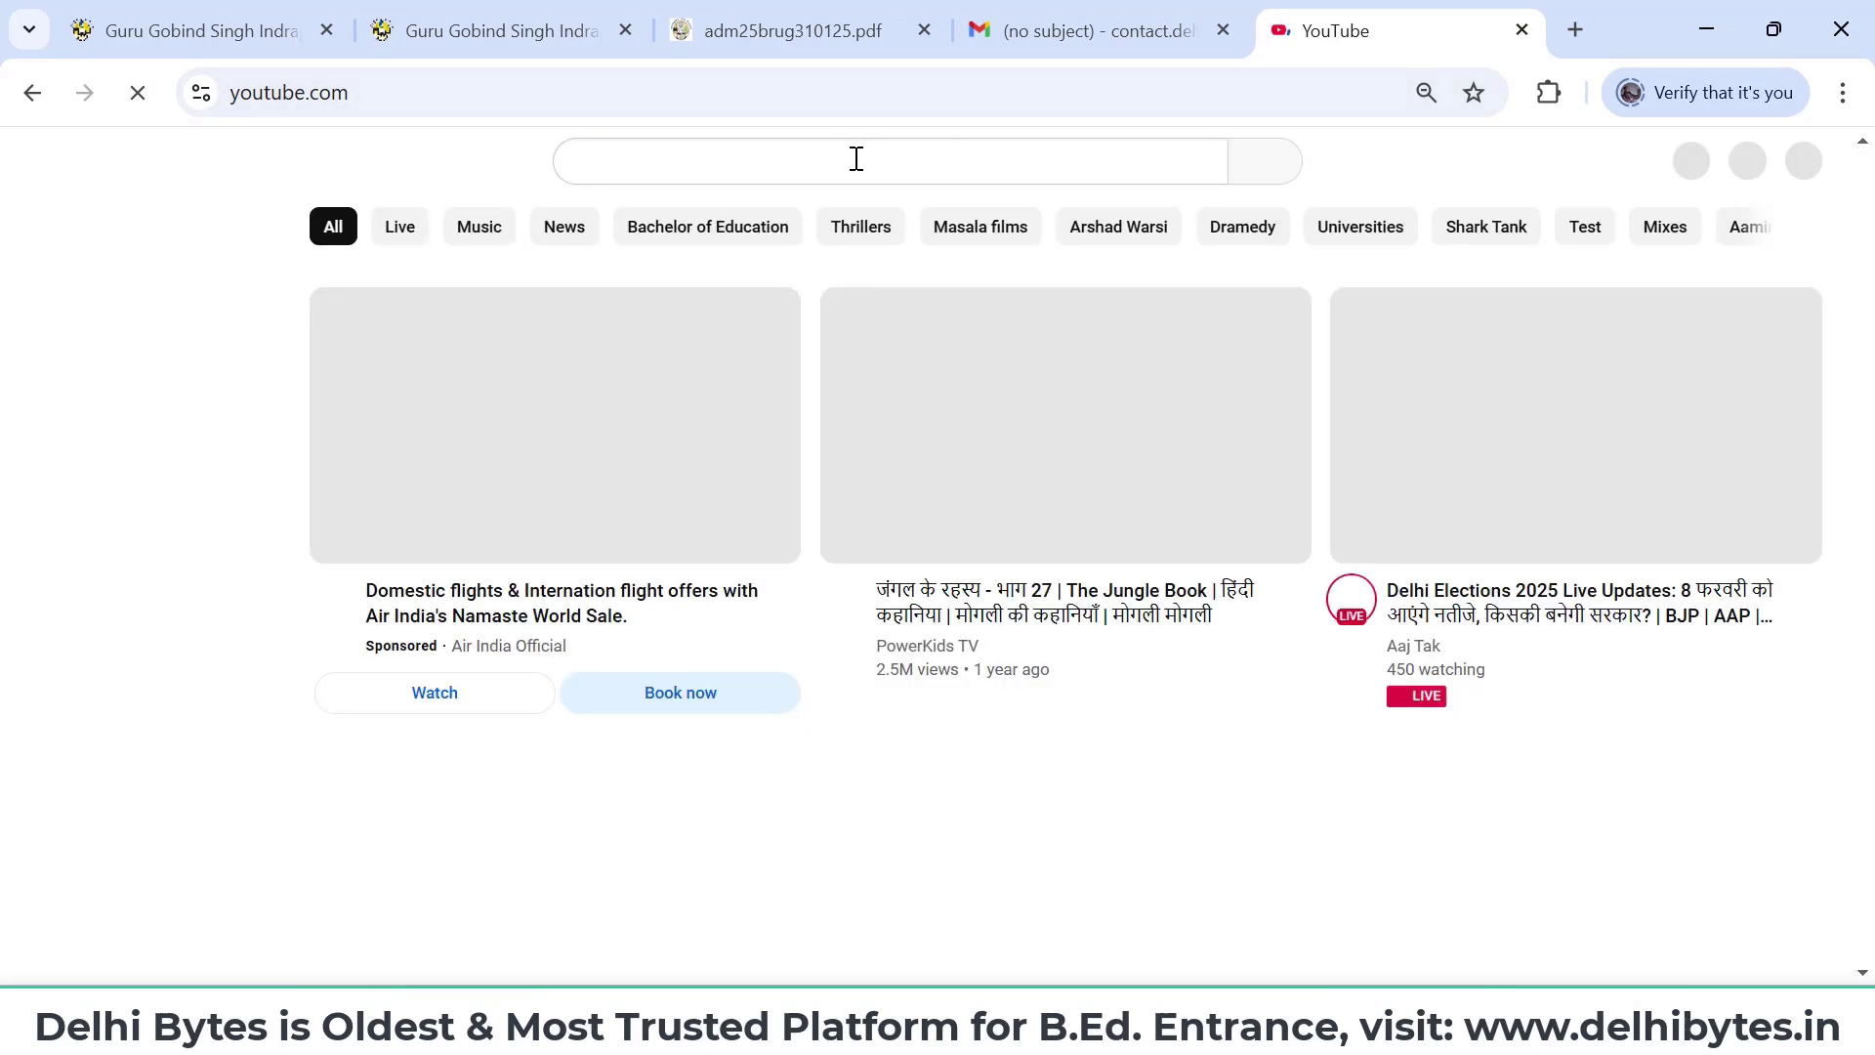
pyautogui.click(855, 158)
pyautogui.write('de')
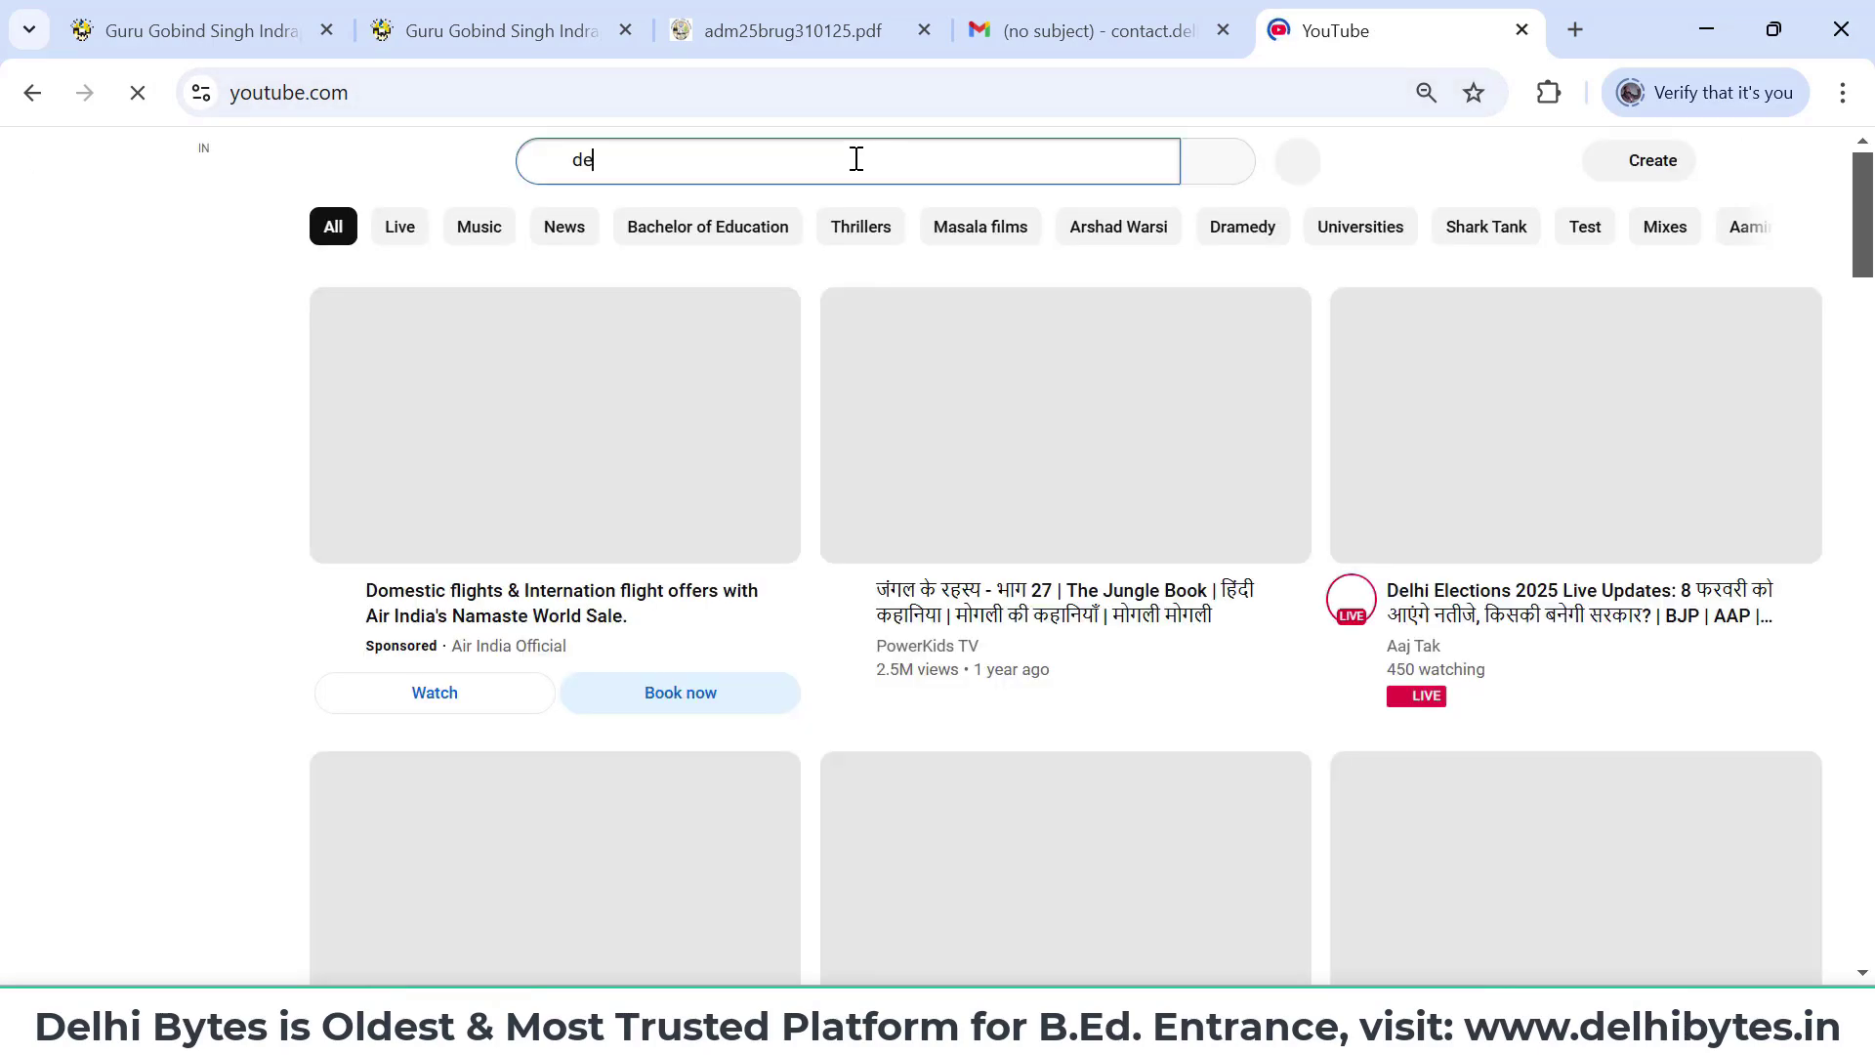
pyautogui.write('lhi bytes')
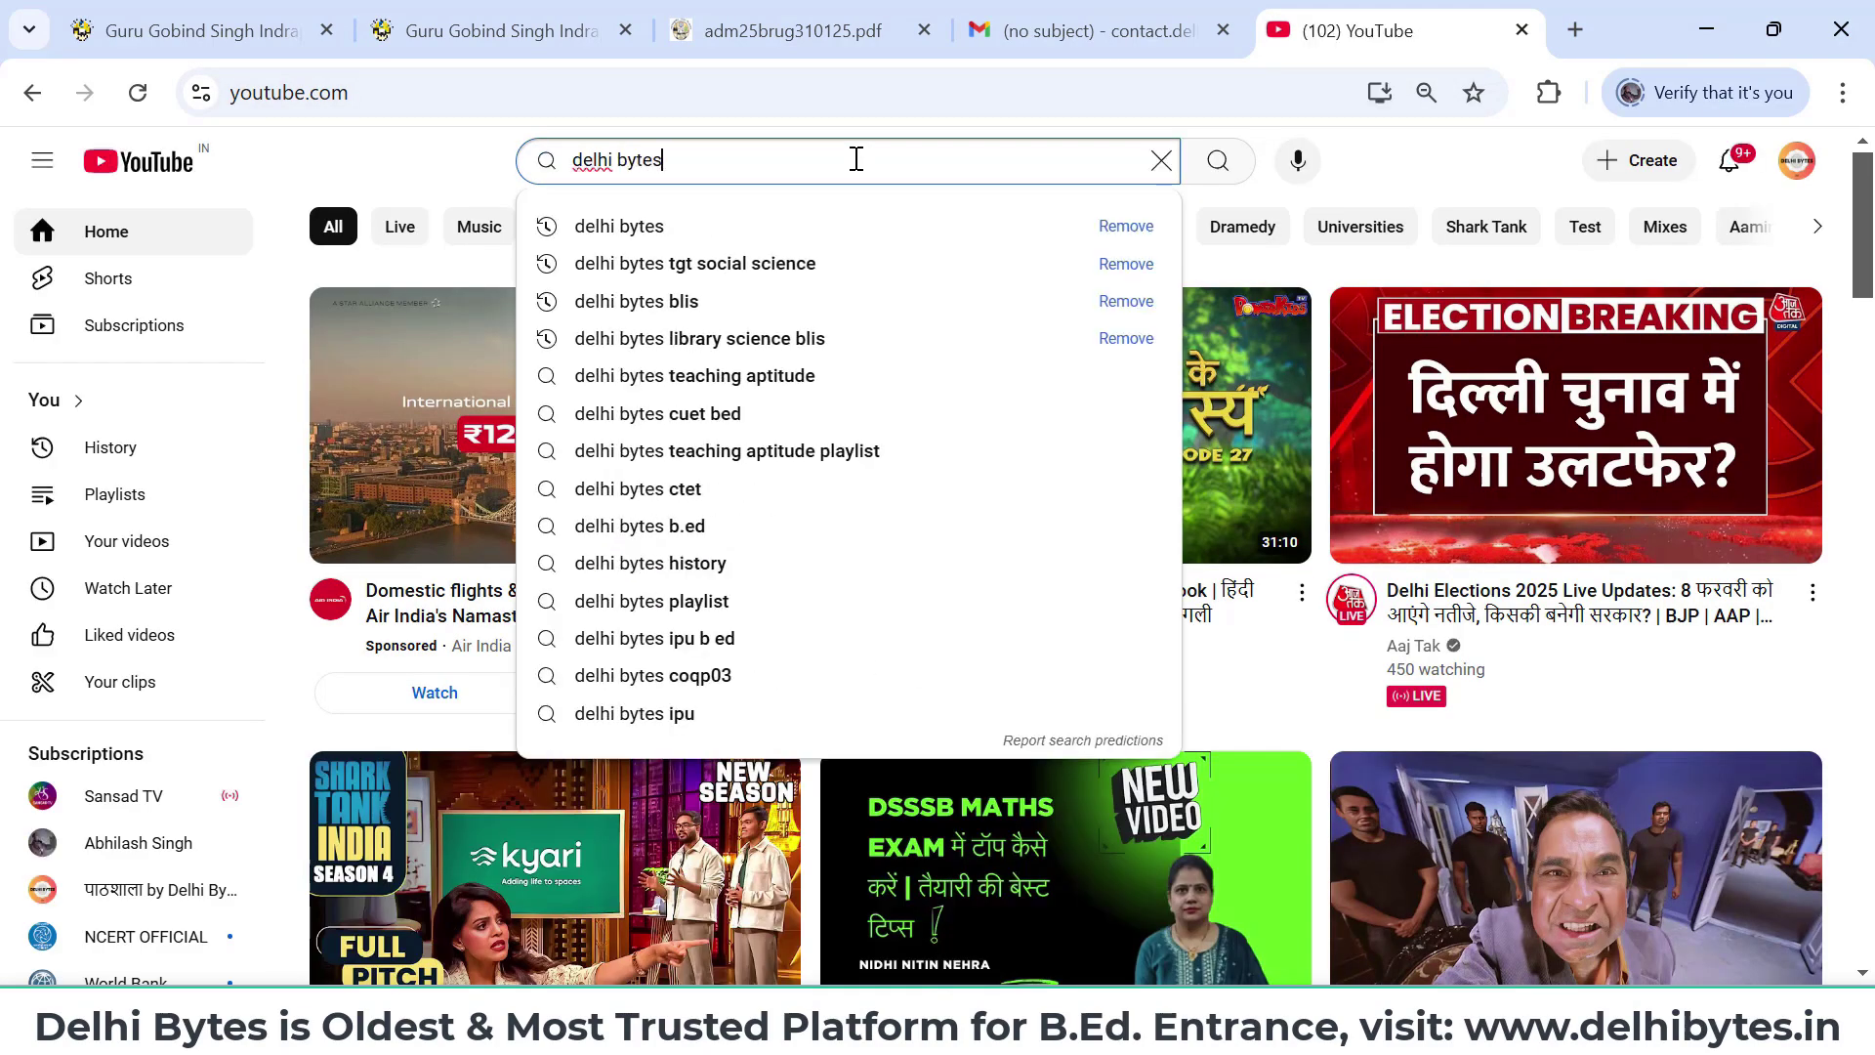
pyautogui.press('Return')
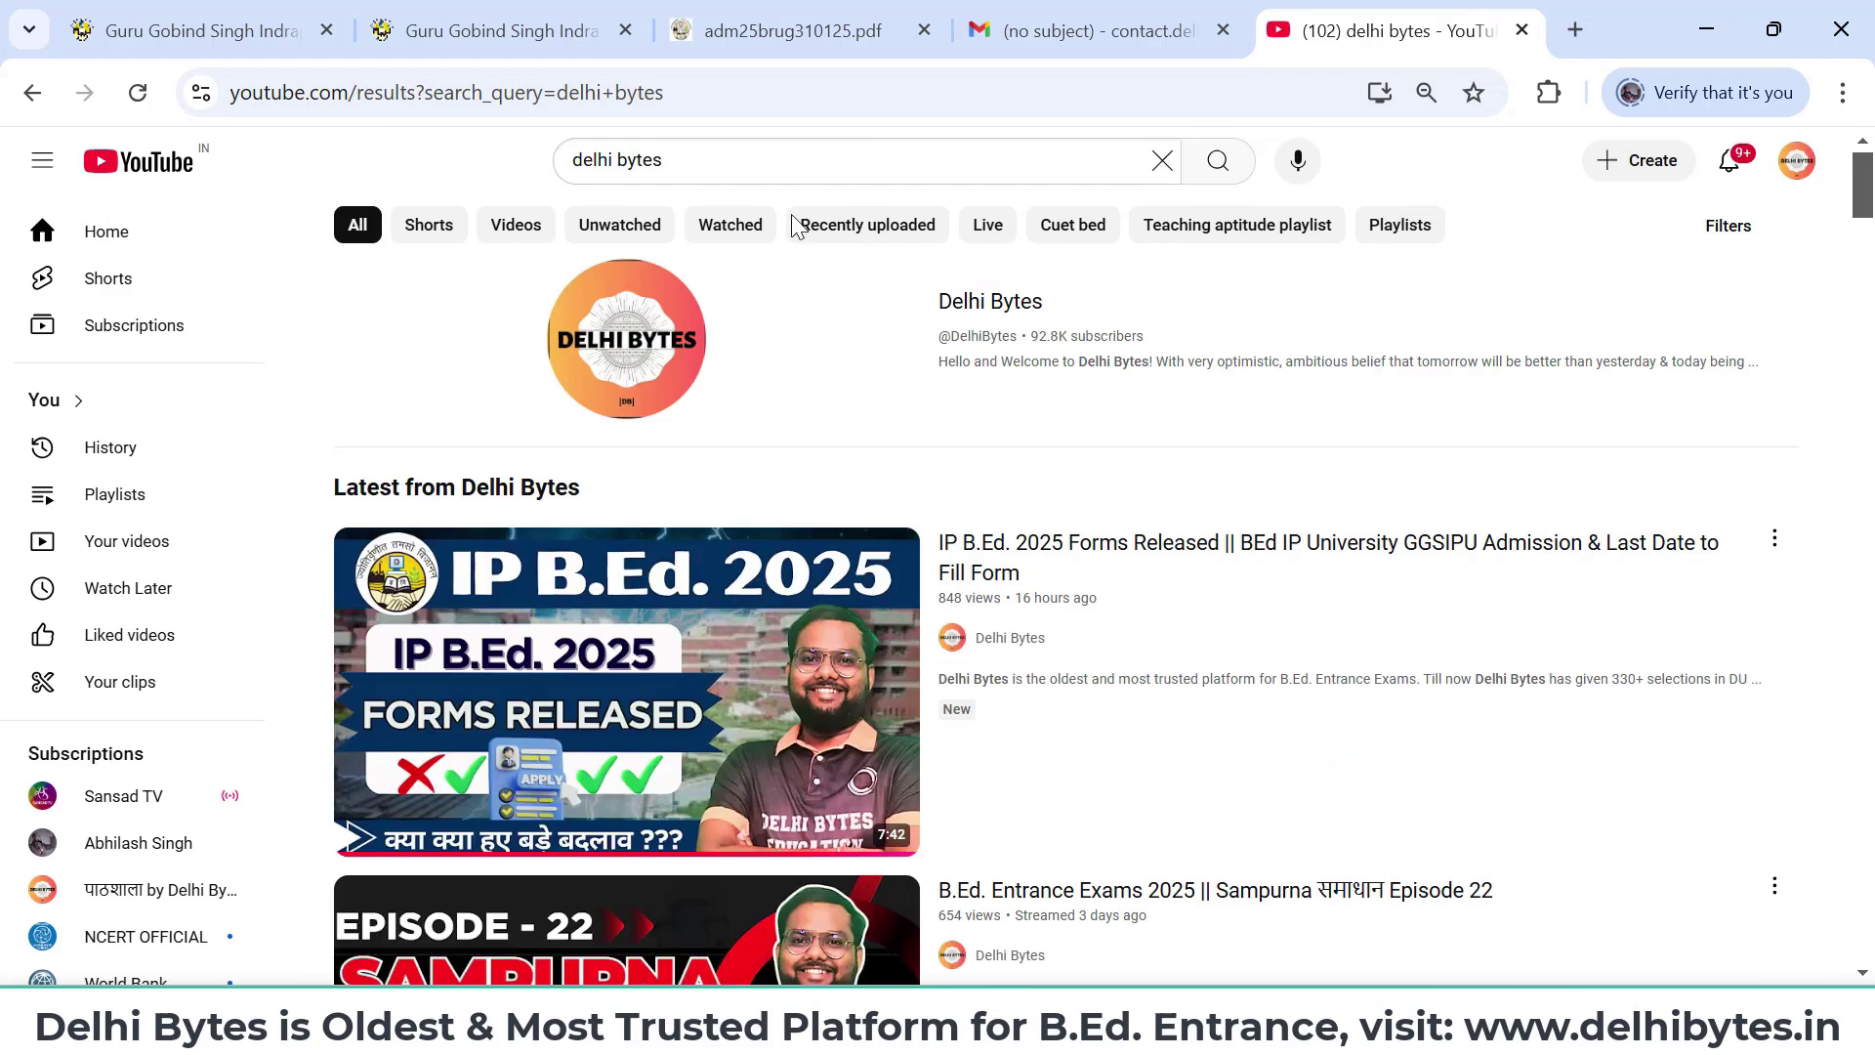
# - Open the Delhi Bytes channel's IP B.Ed. 2025 playlist, then return to the admissions tab
pyautogui.click(989, 303)
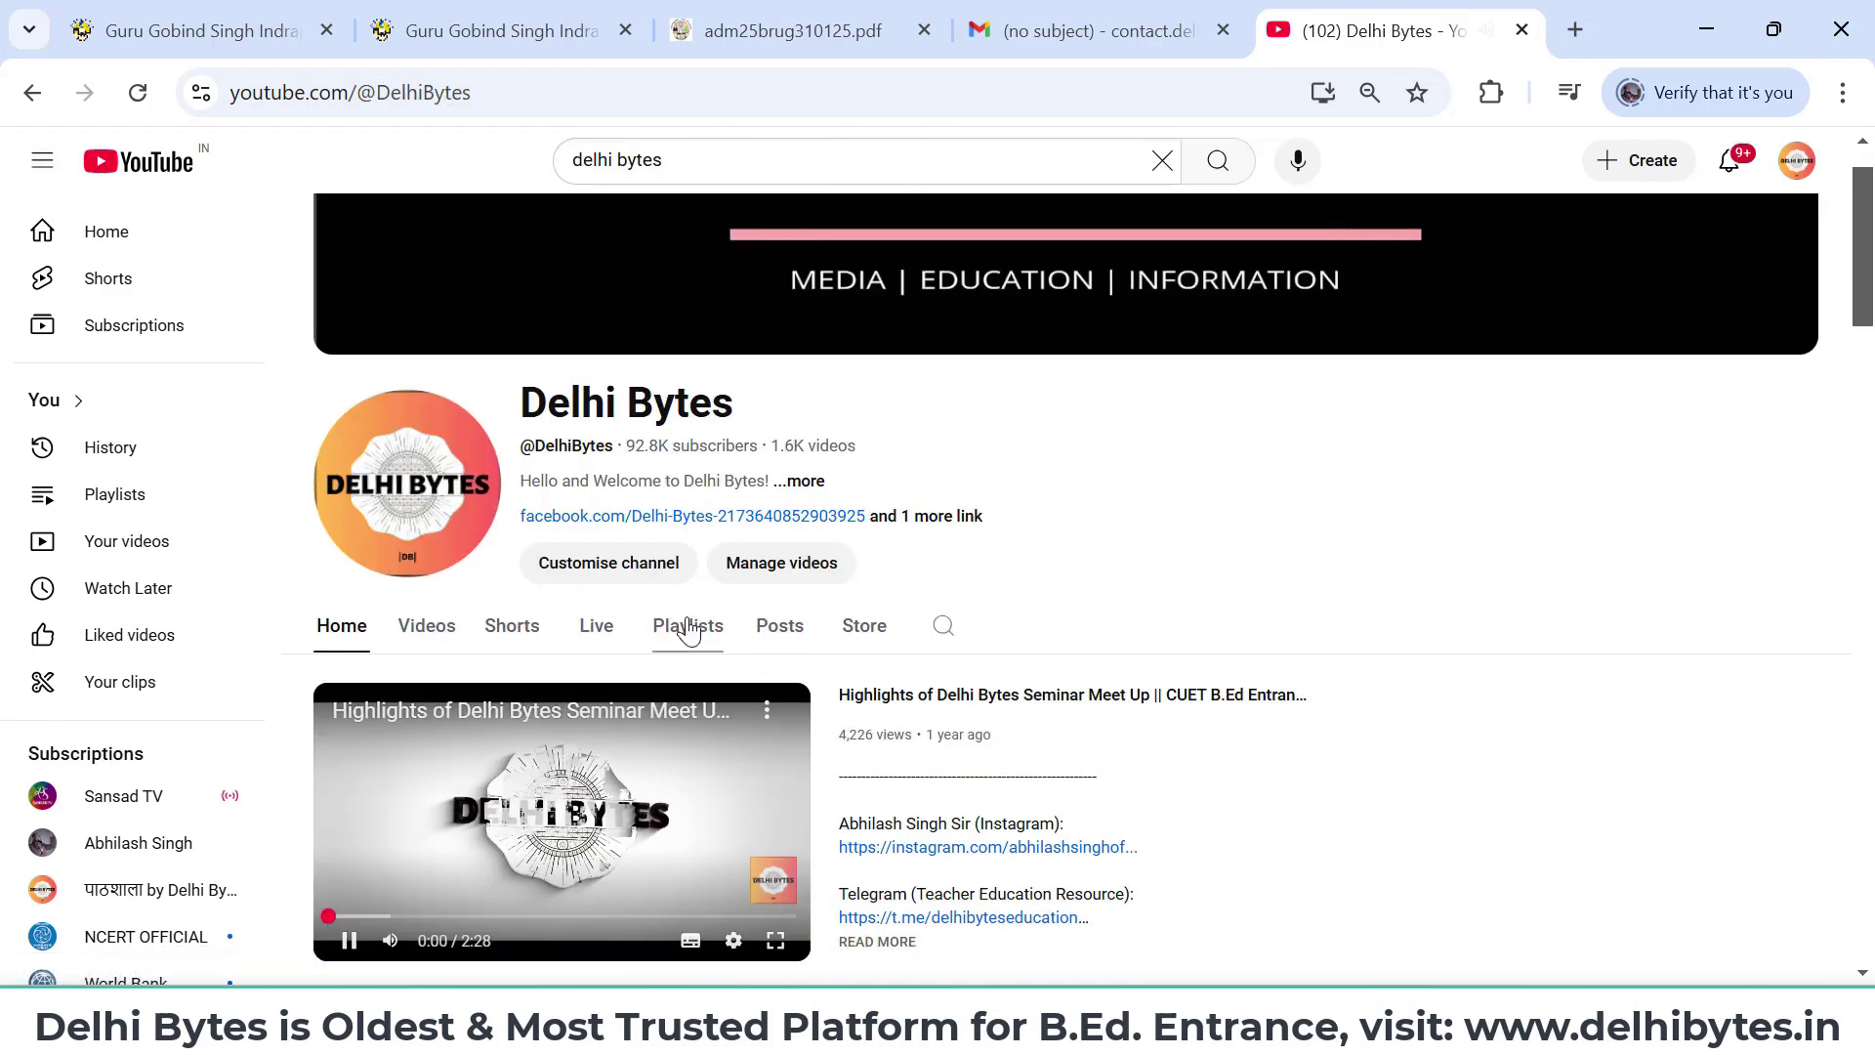
pyautogui.click(688, 626)
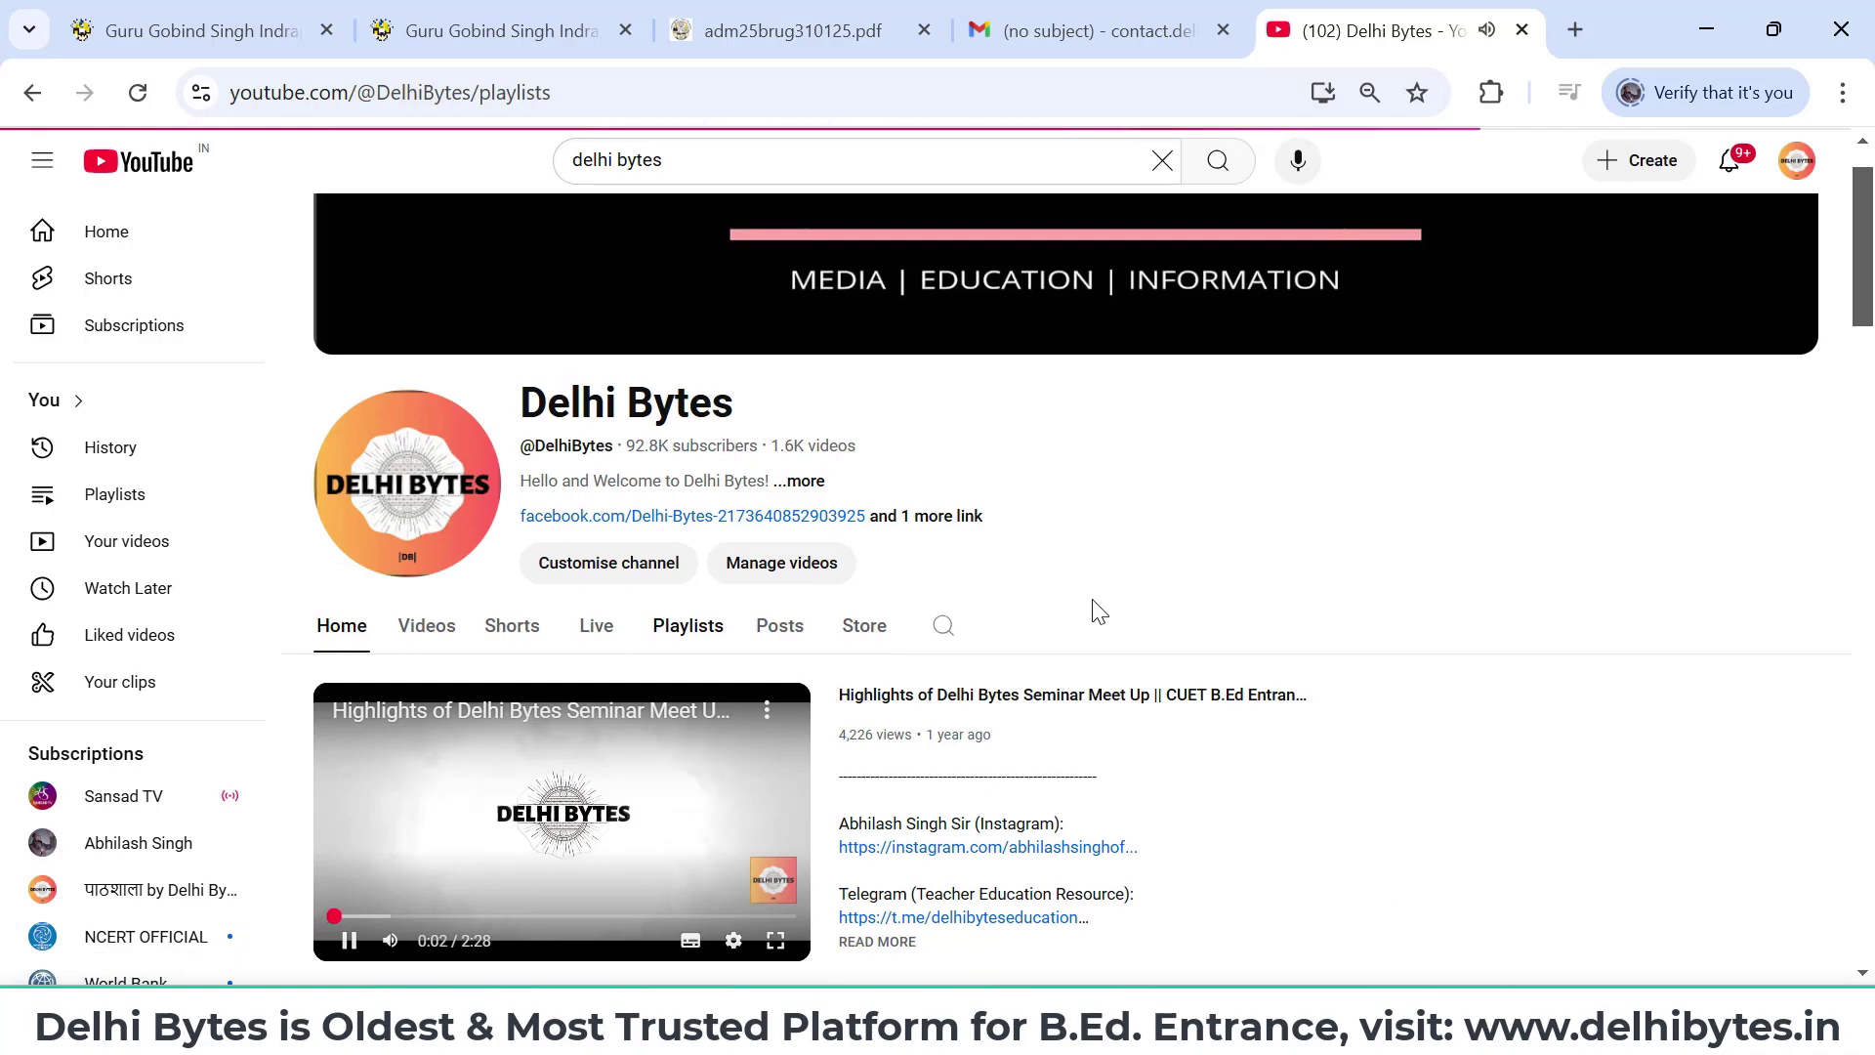
pyautogui.scroll(-7, 1099, 611)
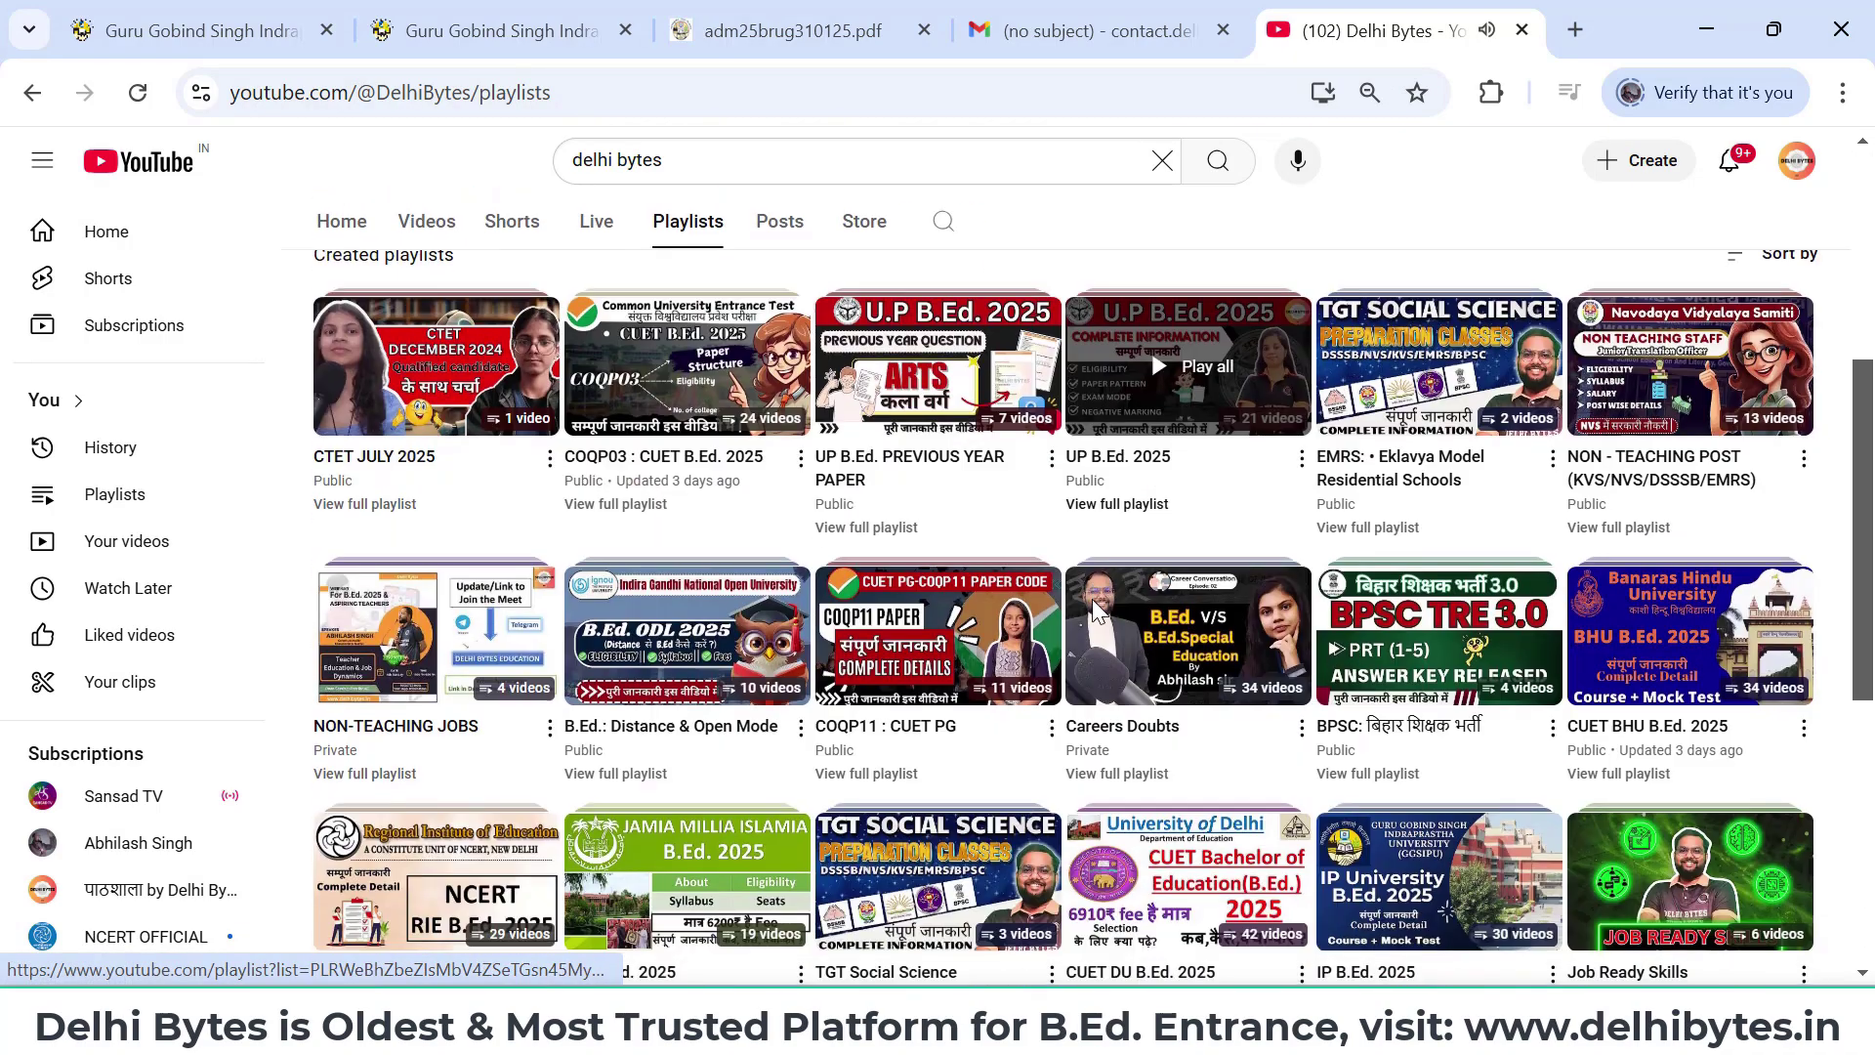
pyautogui.scroll(-1, 1092, 604)
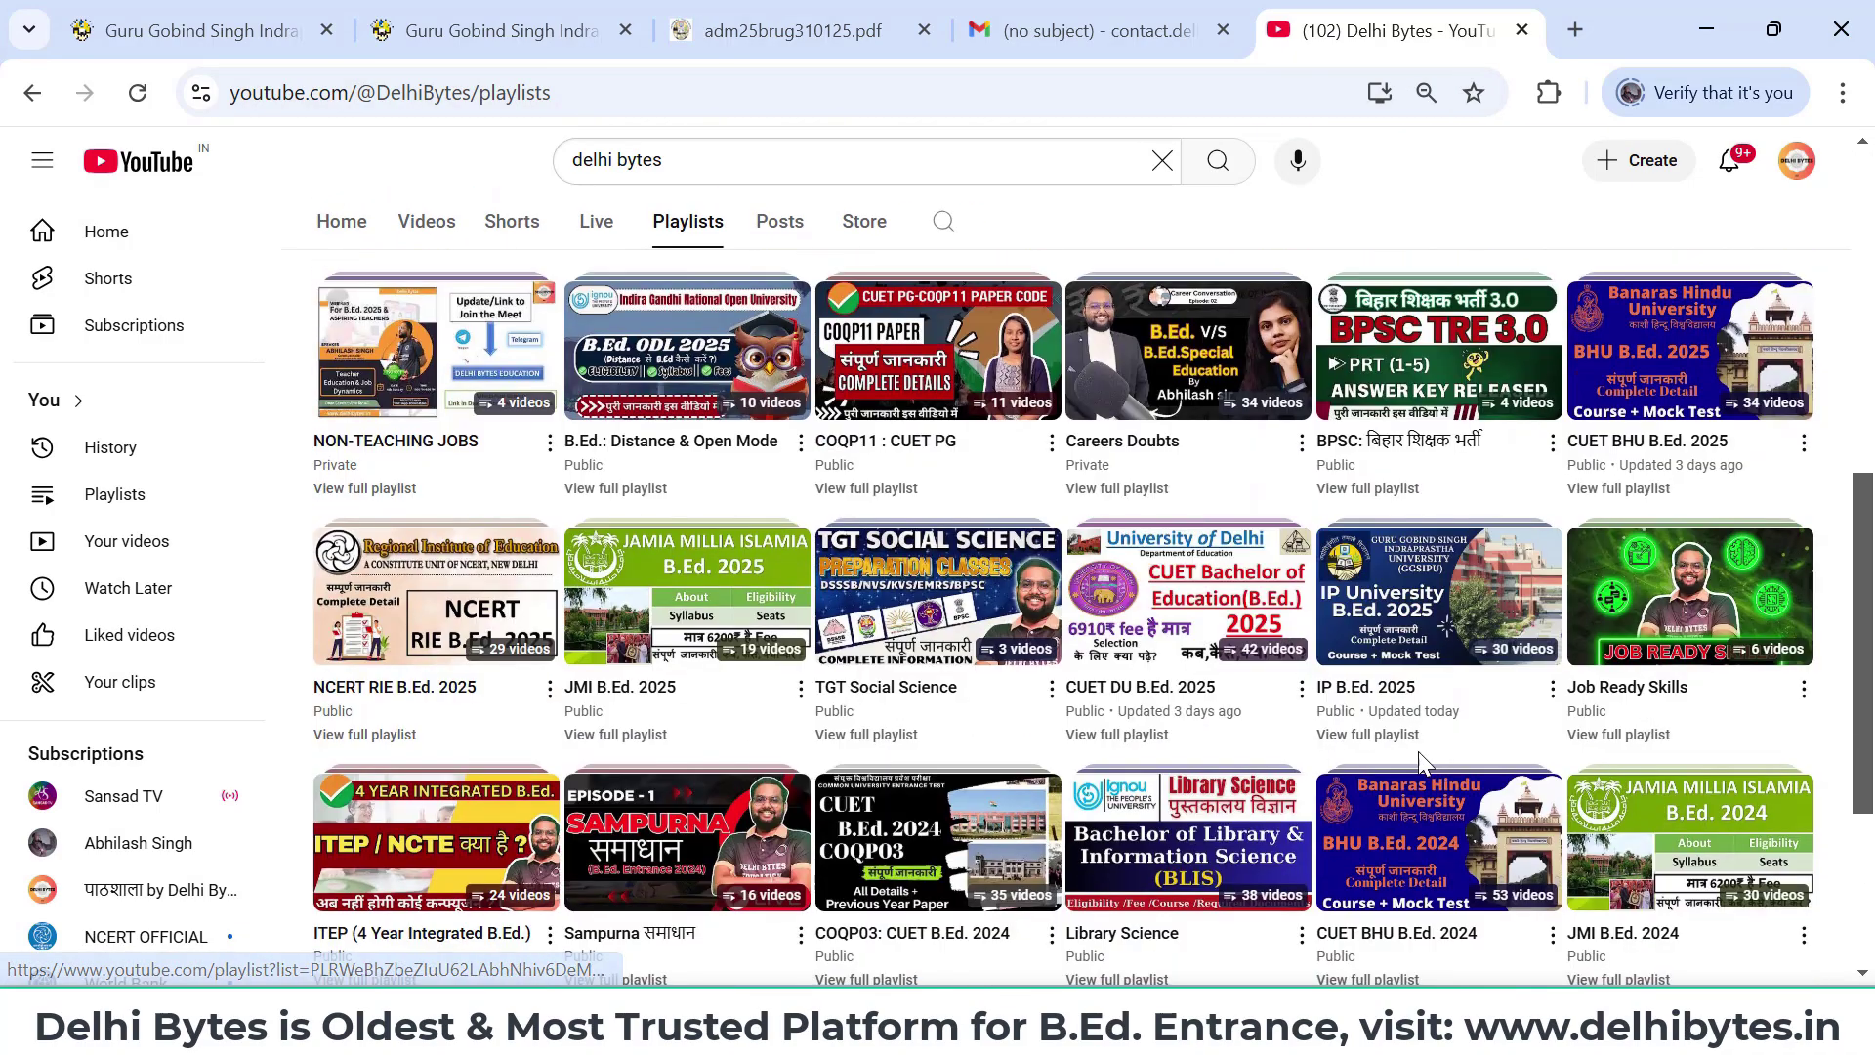
pyautogui.click(1379, 734)
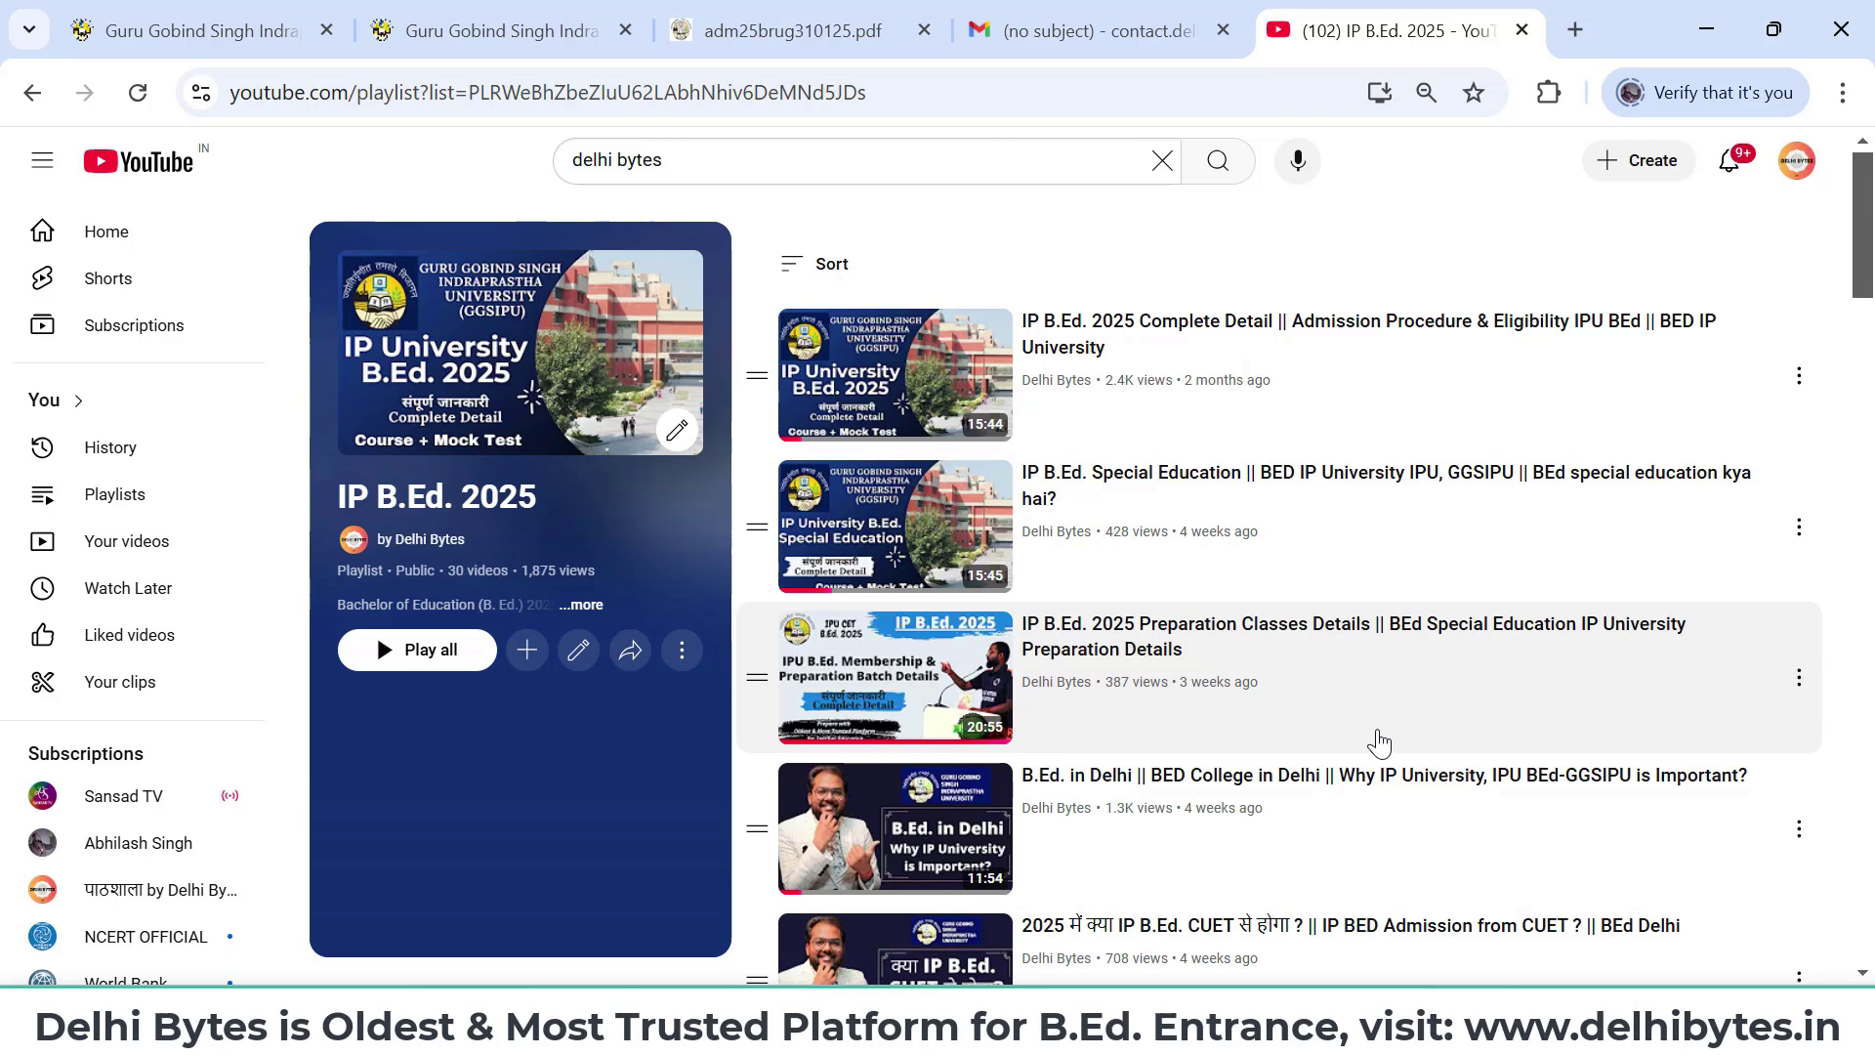
pyautogui.click(485, 22)
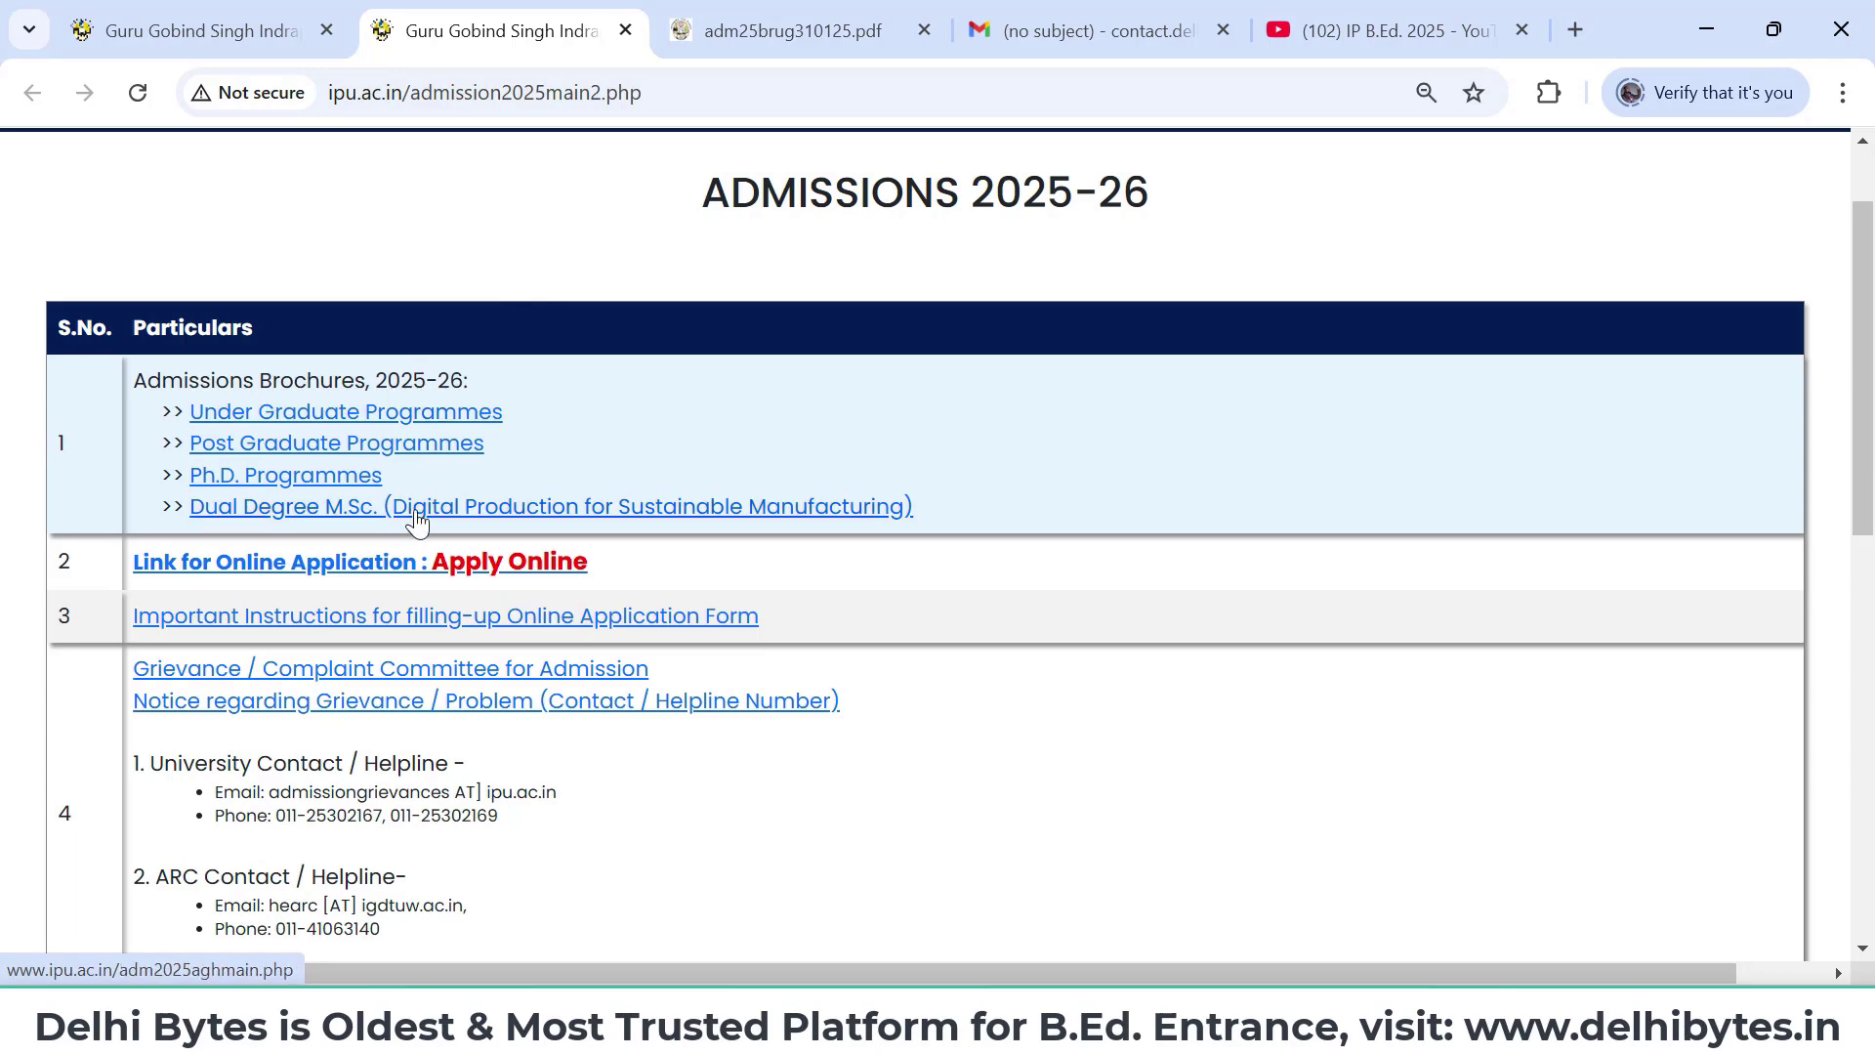
# - Choose Apply Online, then New Candidate Registration, and select I Agree to the terms
pyautogui.click(504, 565)
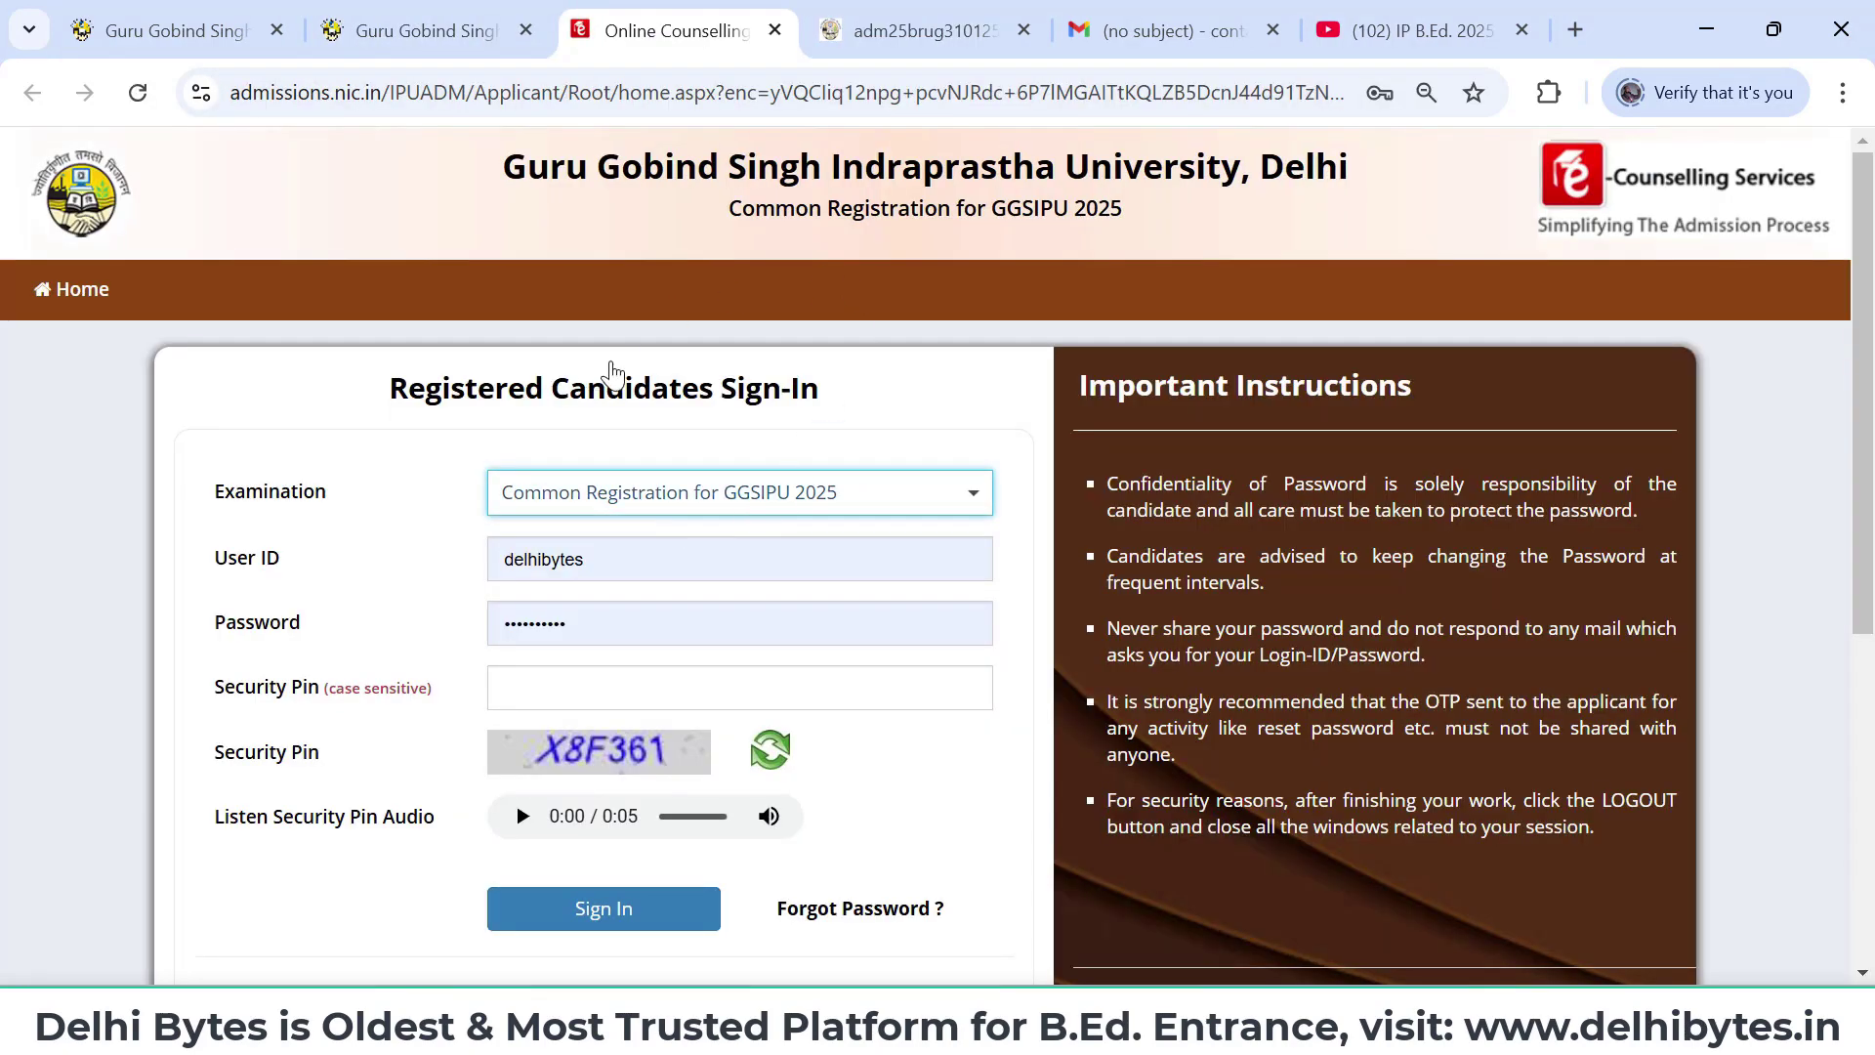
pyautogui.scroll(-1, 955, 711)
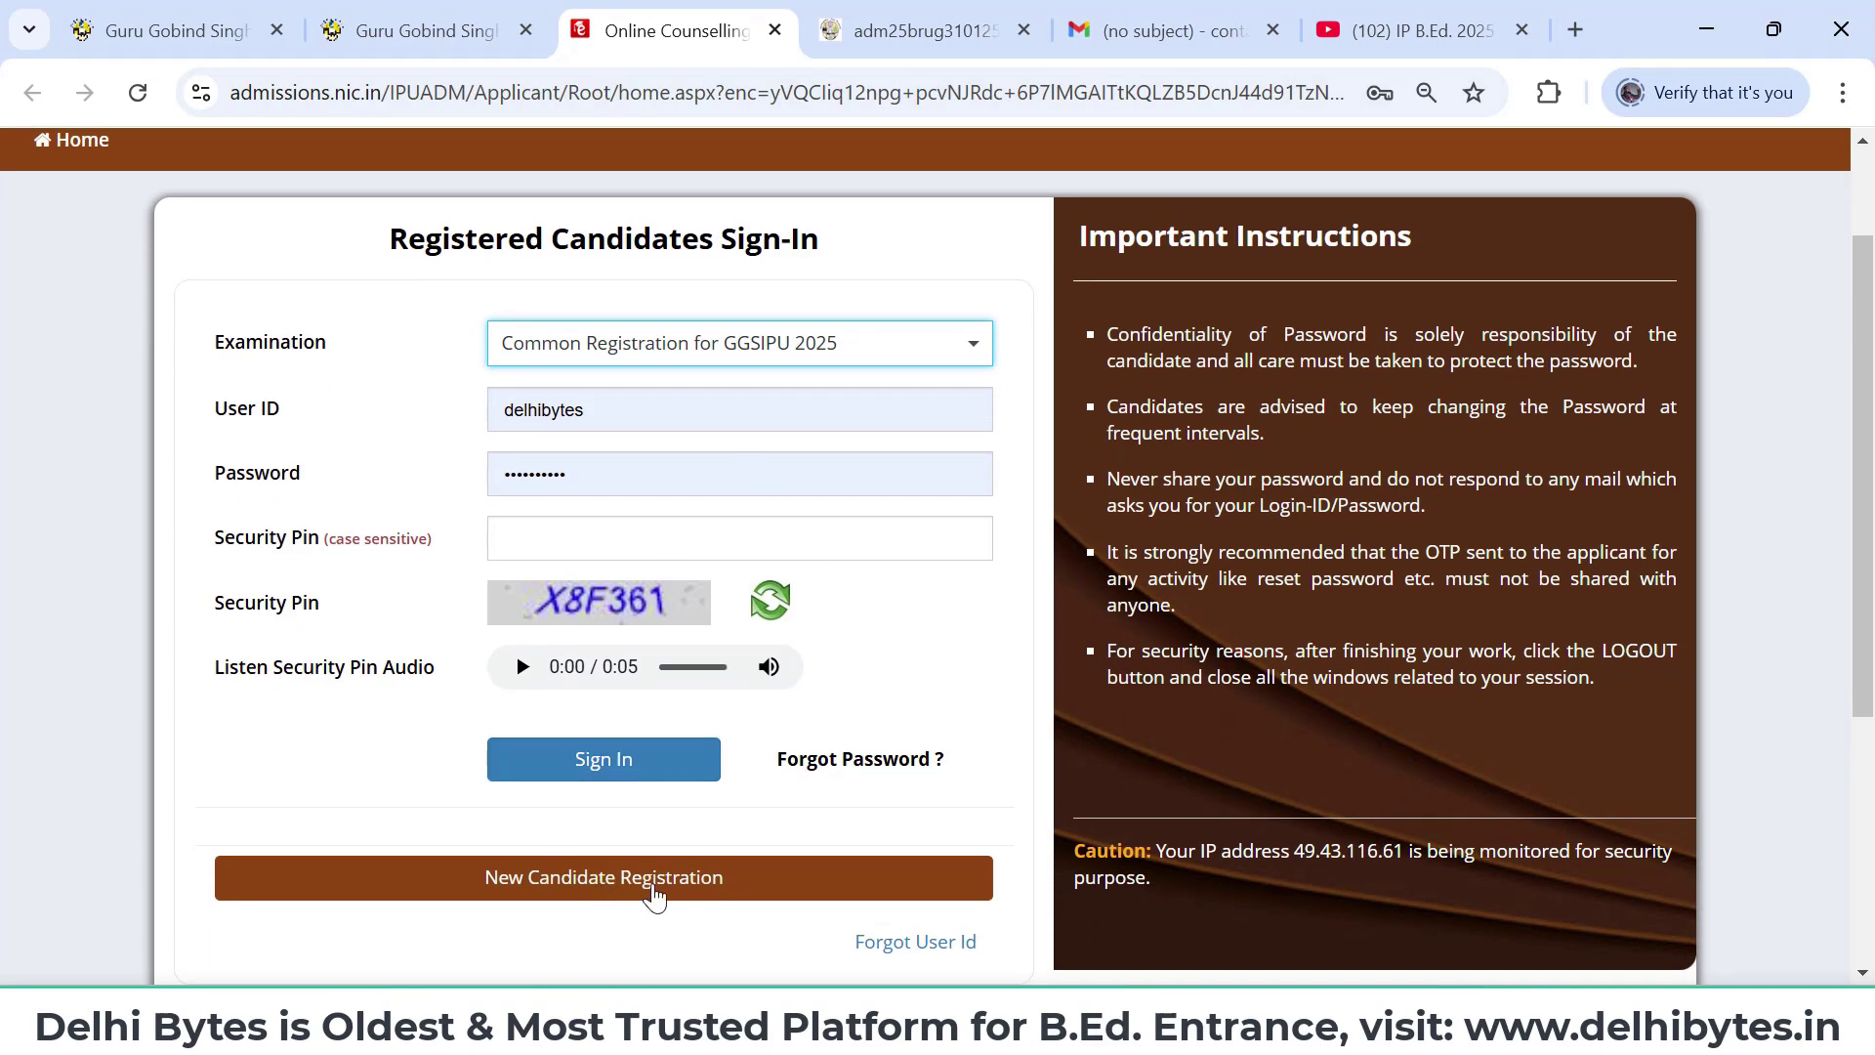
pyautogui.click(654, 897)
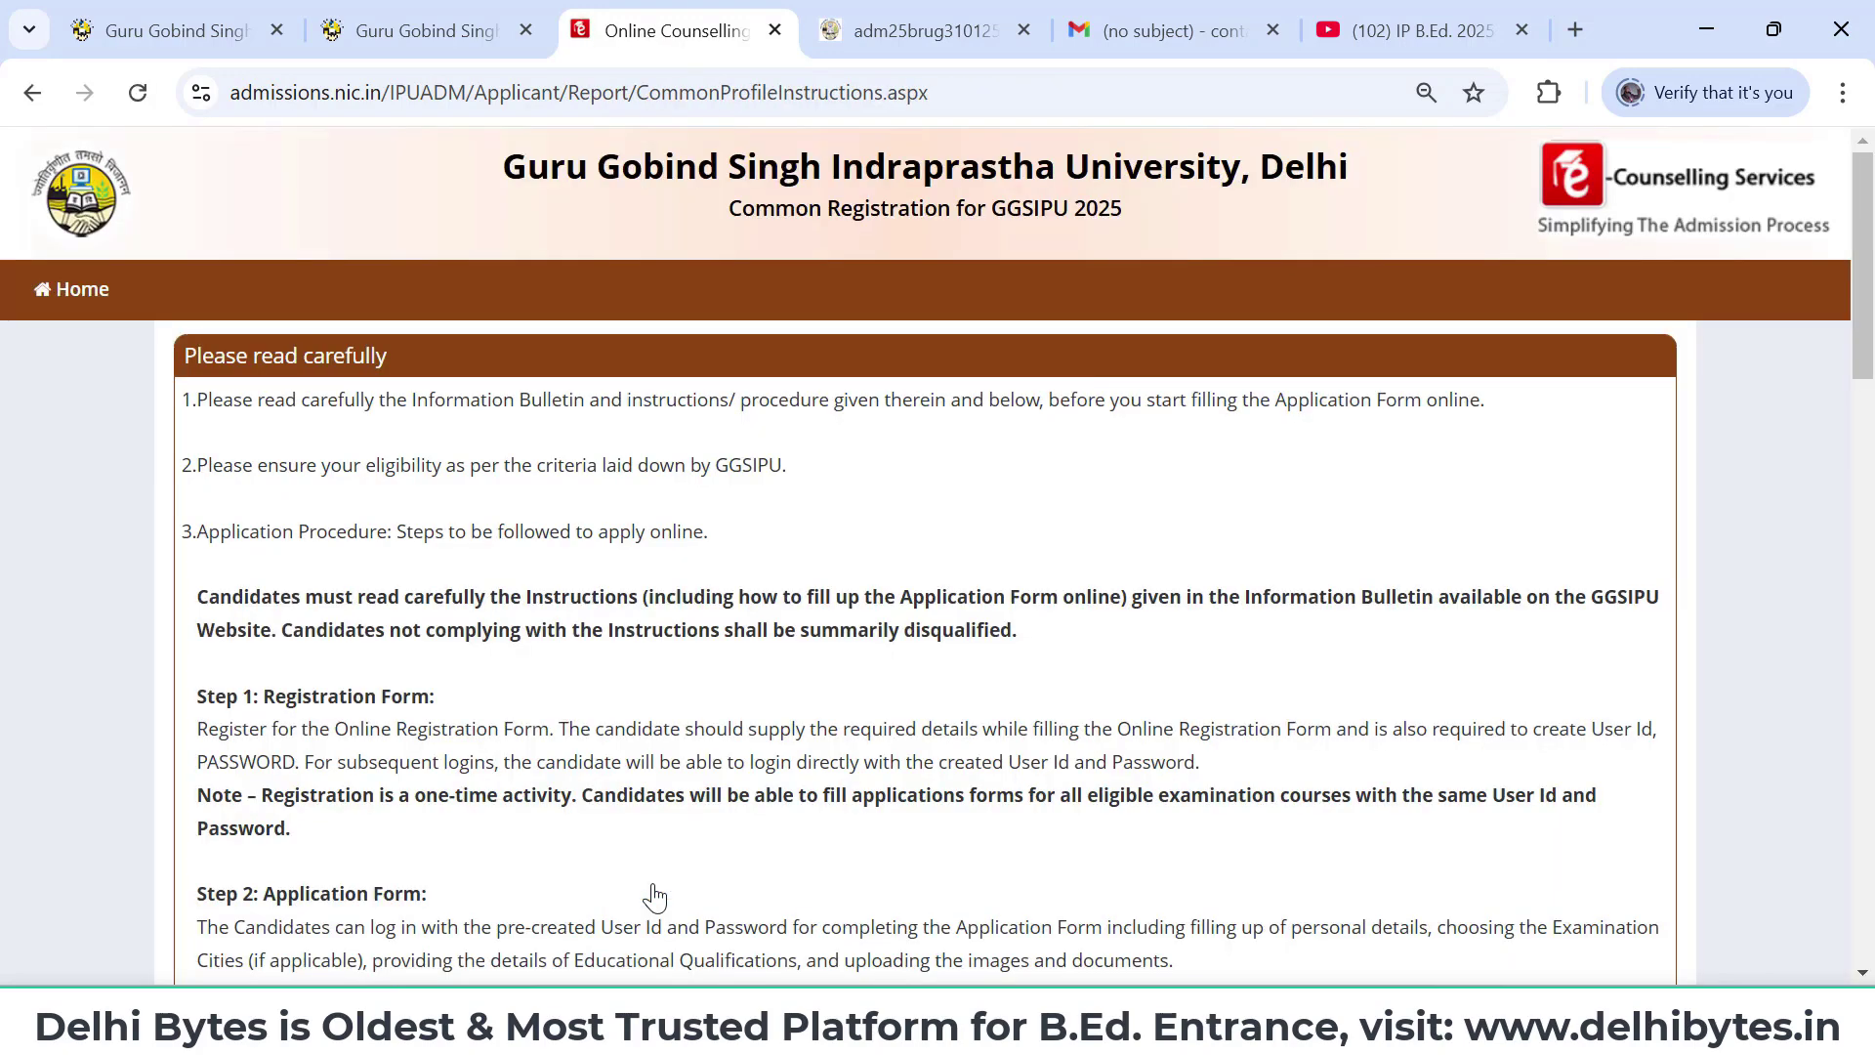
pyautogui.scroll(-15, 654, 897)
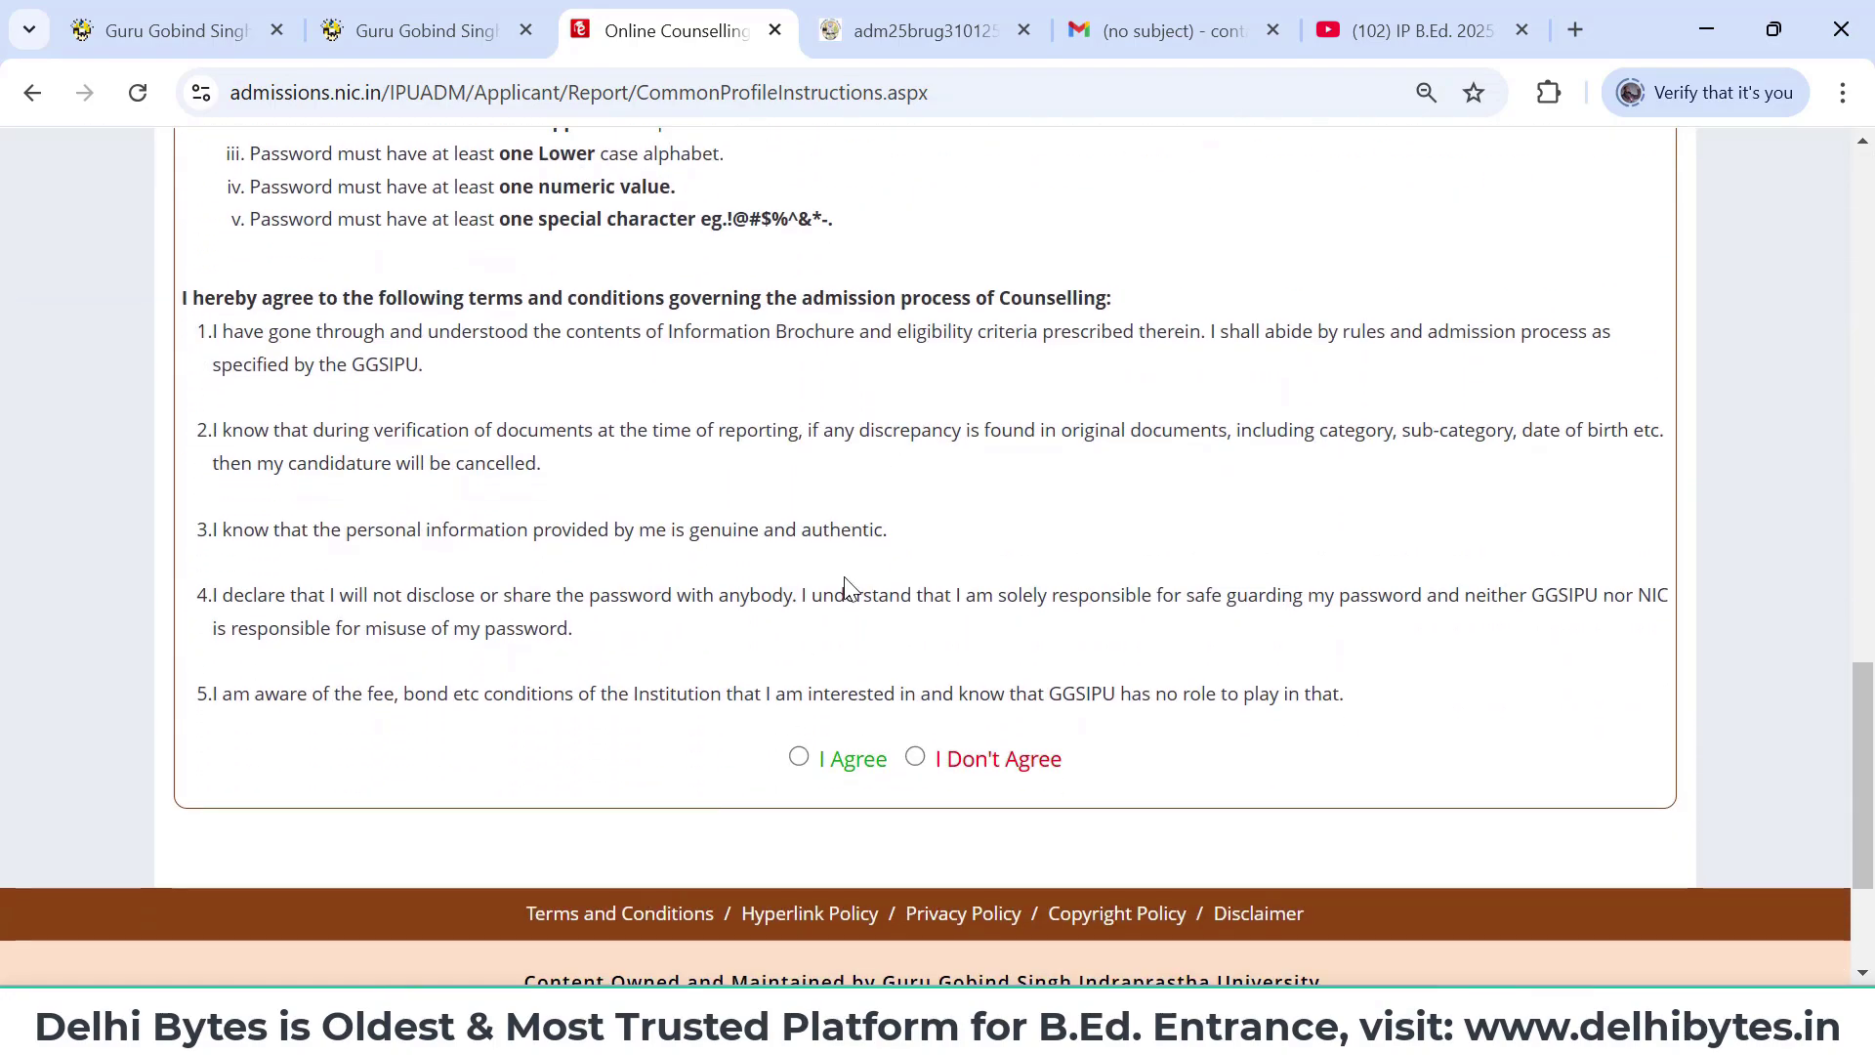
pyautogui.click(799, 758)
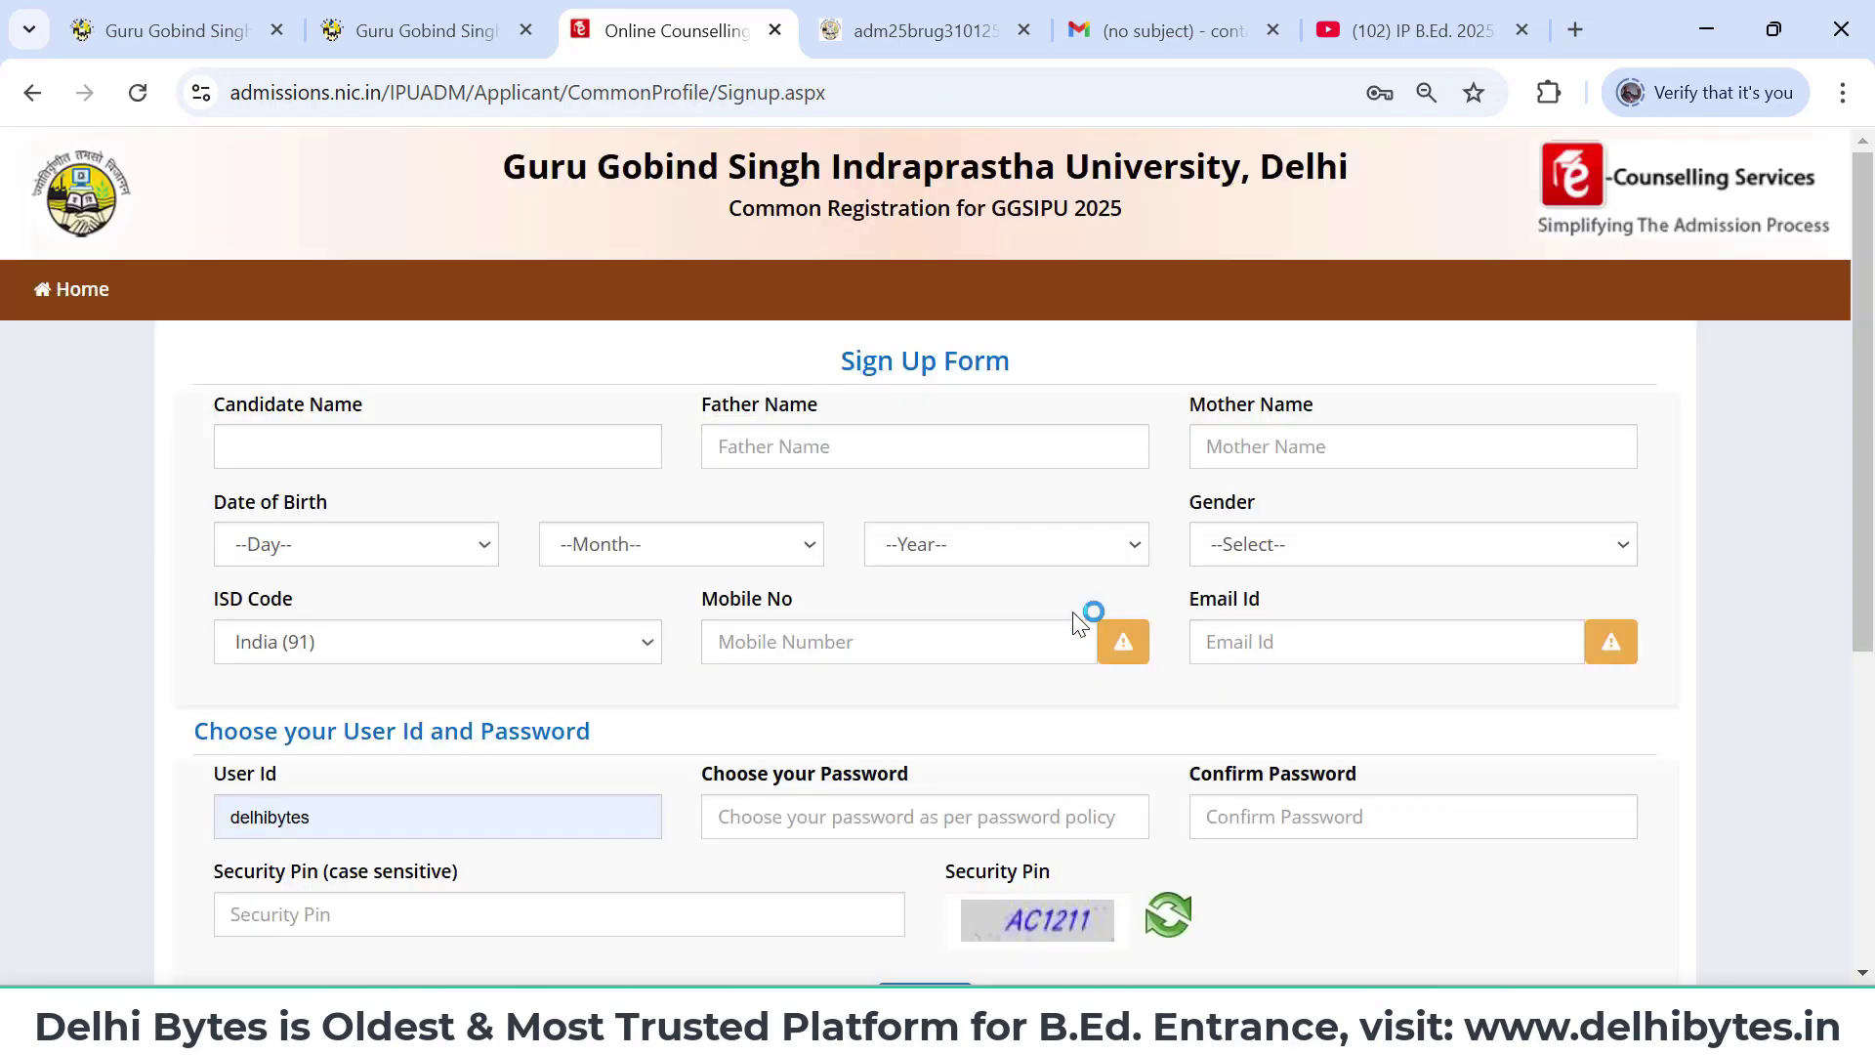
# - Enter the candidate's name, father's name and mother's name
pyautogui.scroll(-1, 1079, 622)
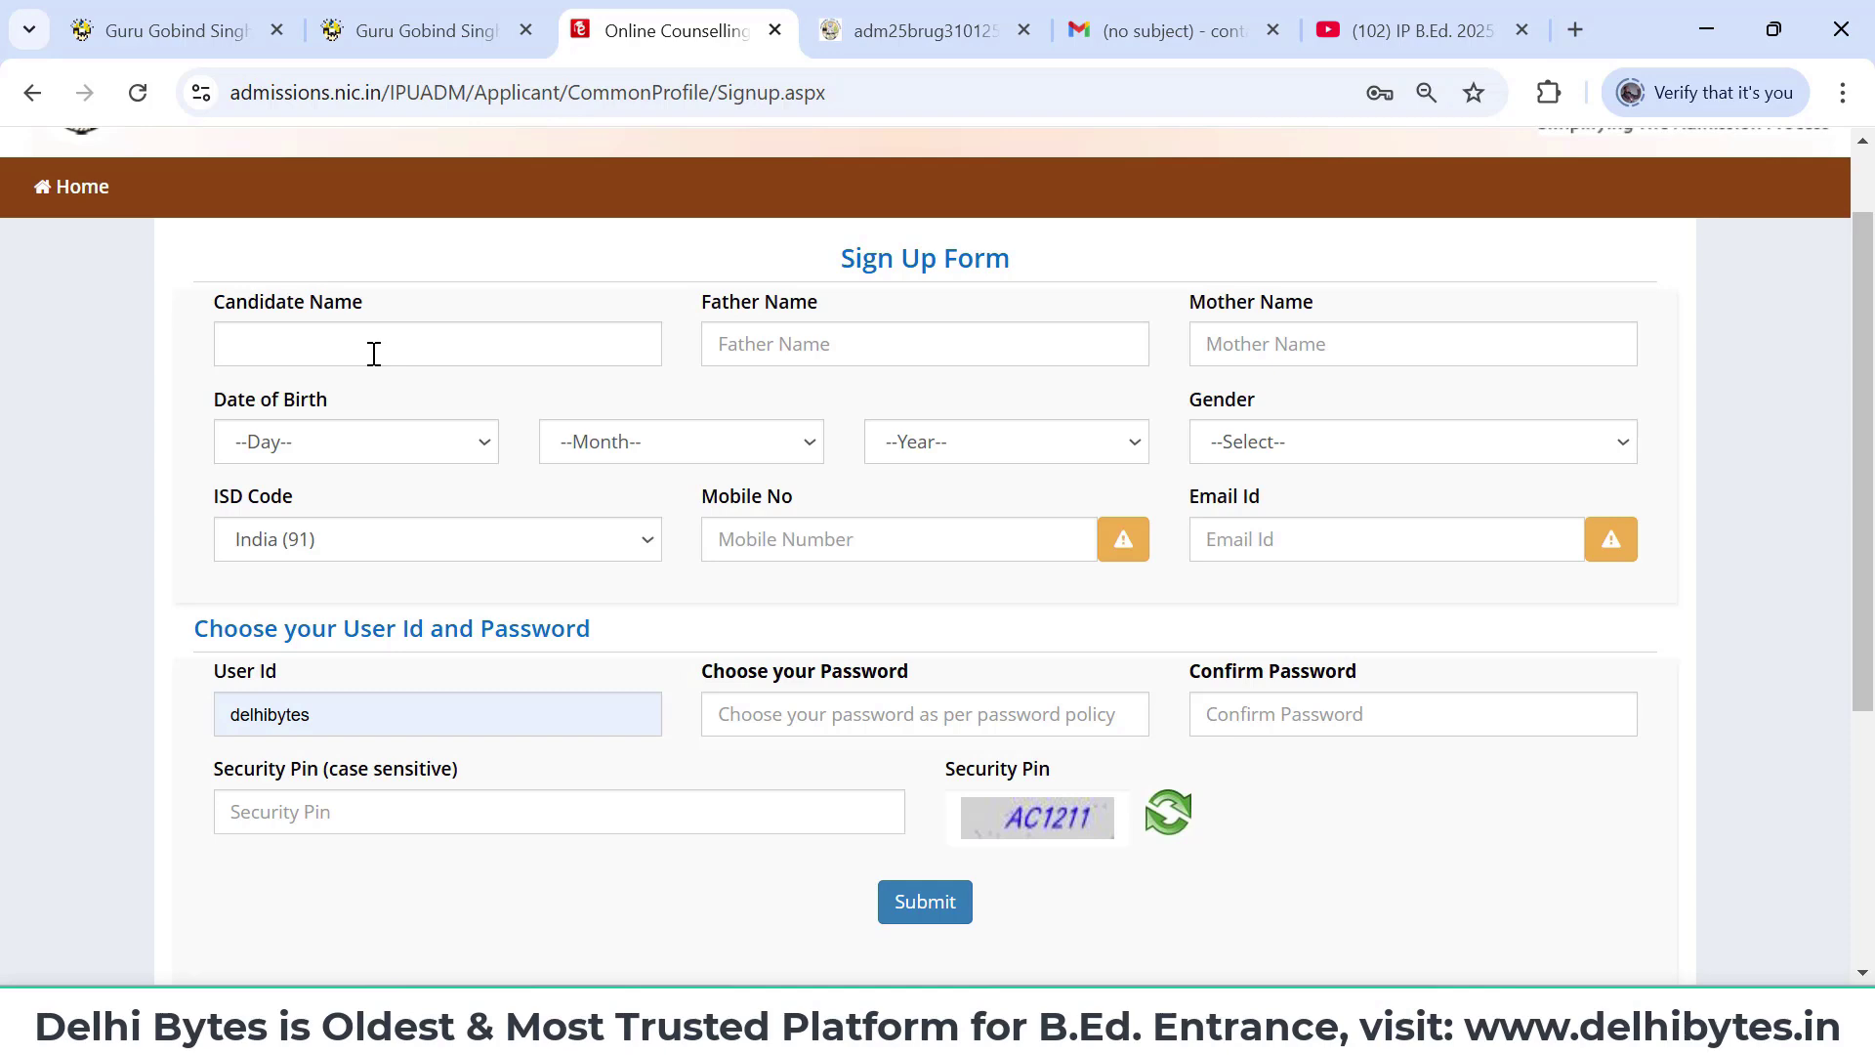
pyautogui.click(374, 354)
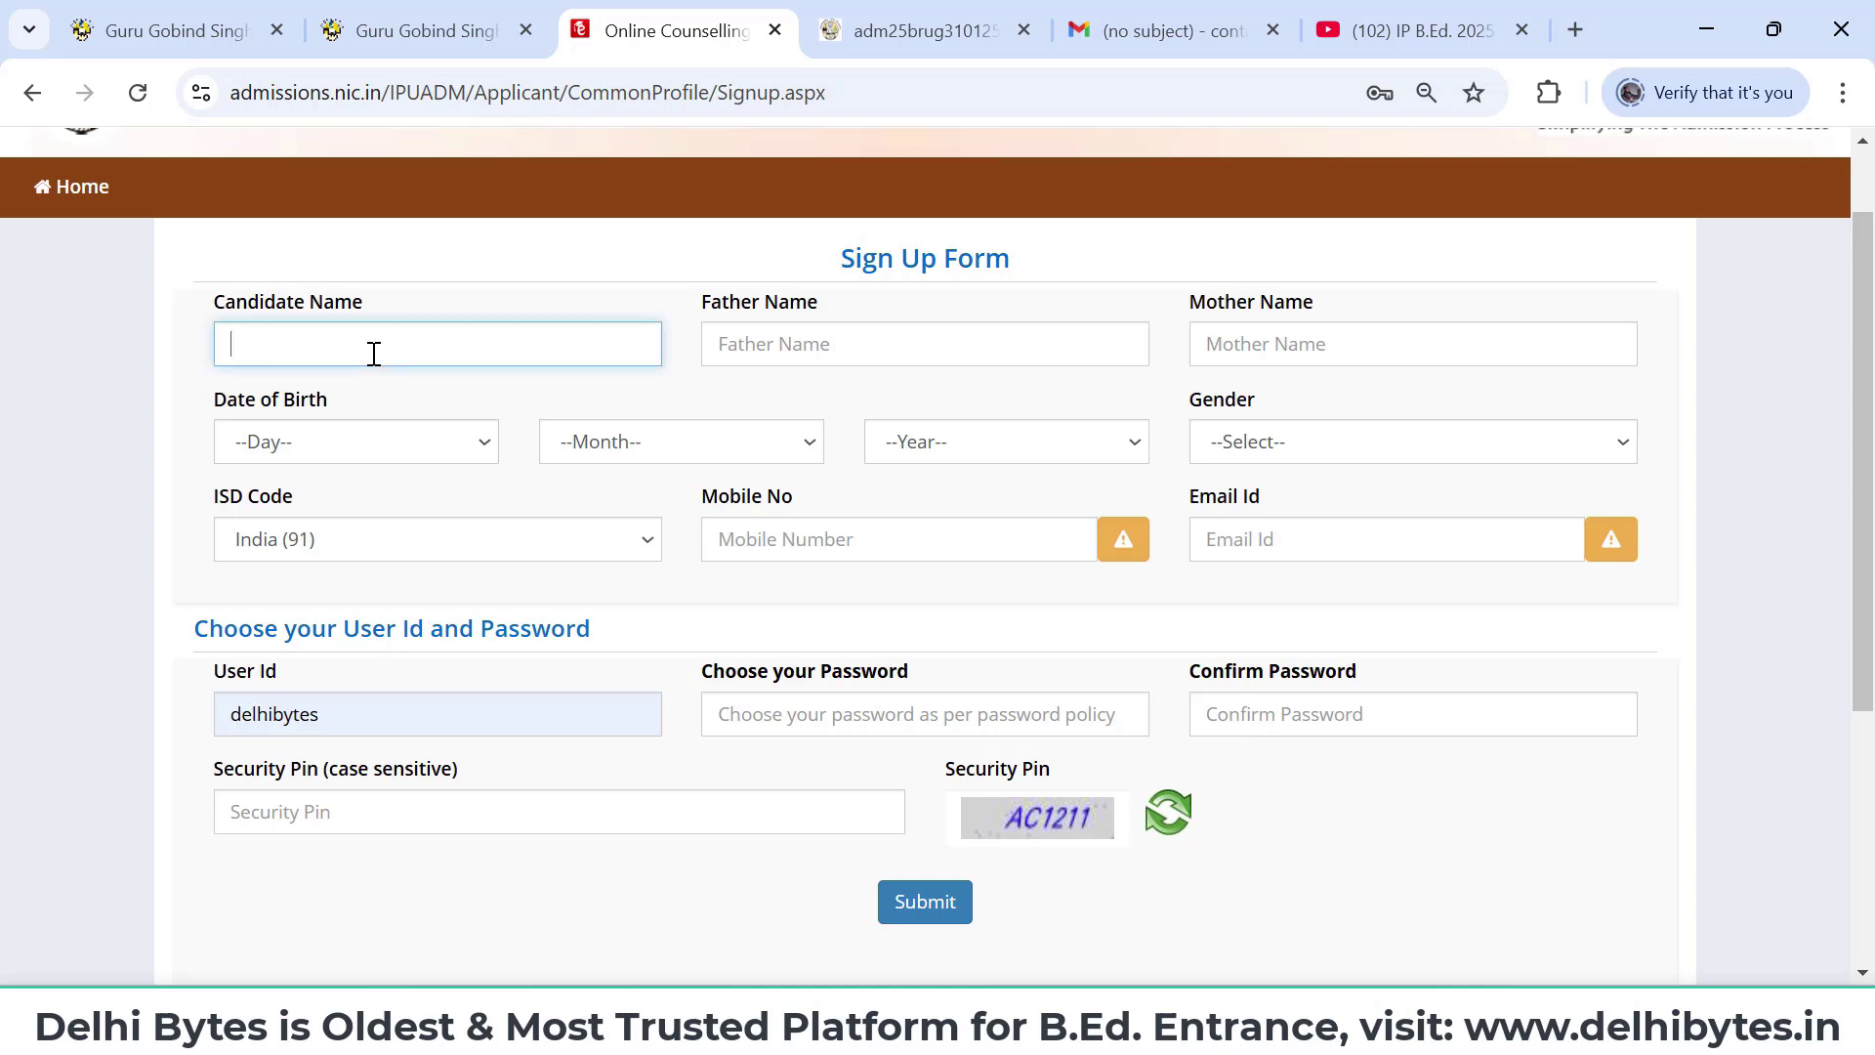
pyautogui.write('Delhi Bytes')
pyautogui.click(748, 351)
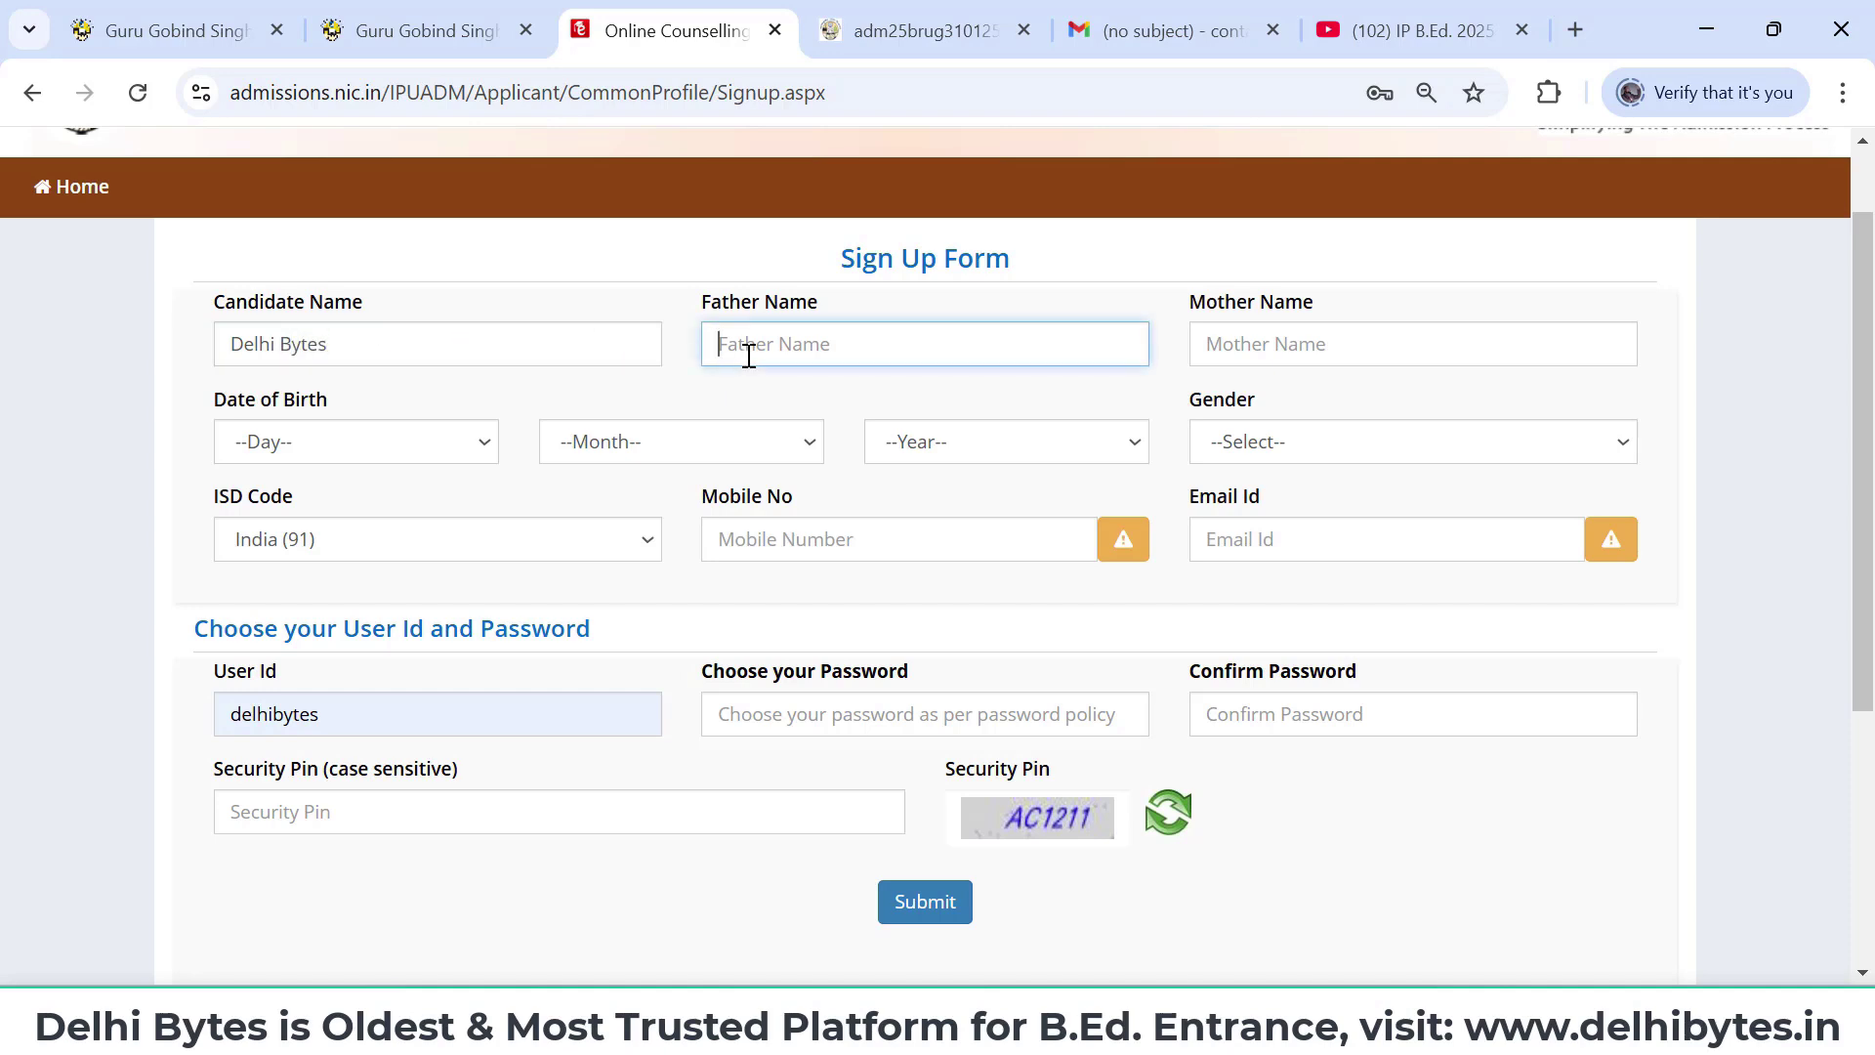
pyautogui.click(1340, 346)
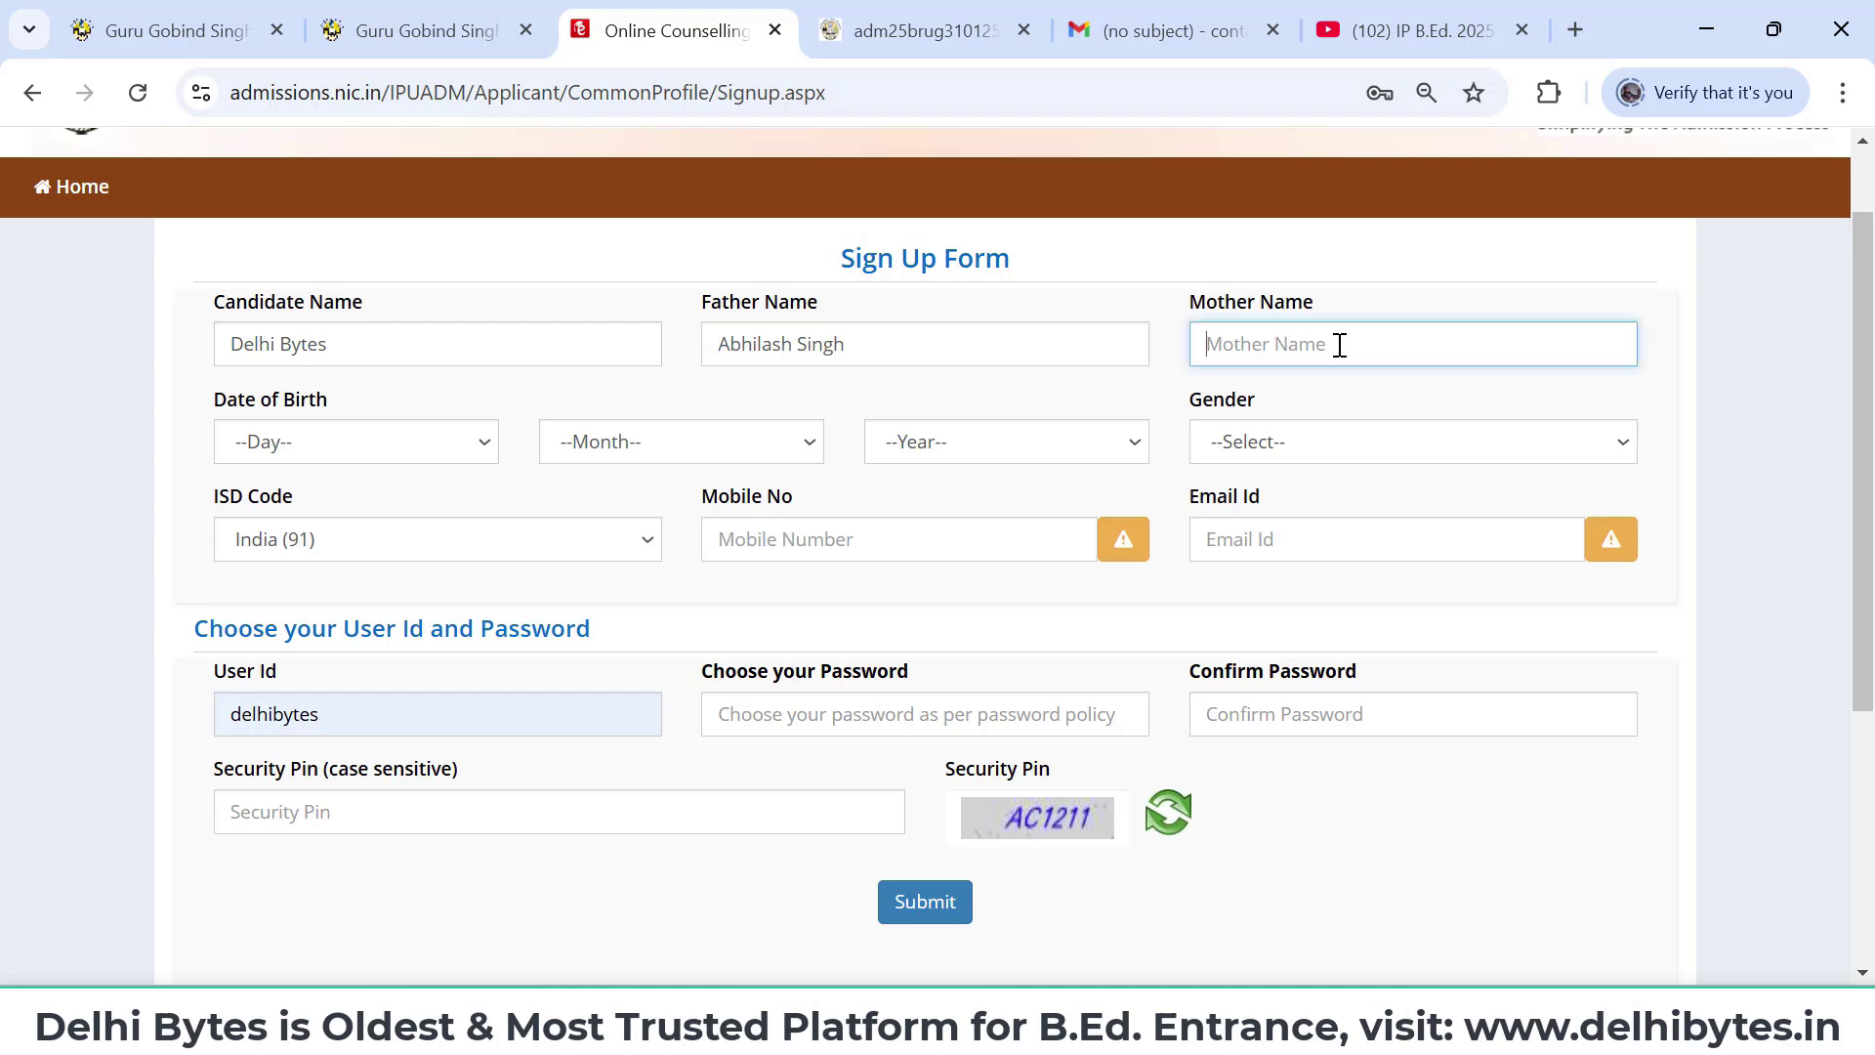
# - Set the date of birth to 21 May 2001 and gender to Male
pyautogui.click(444, 449)
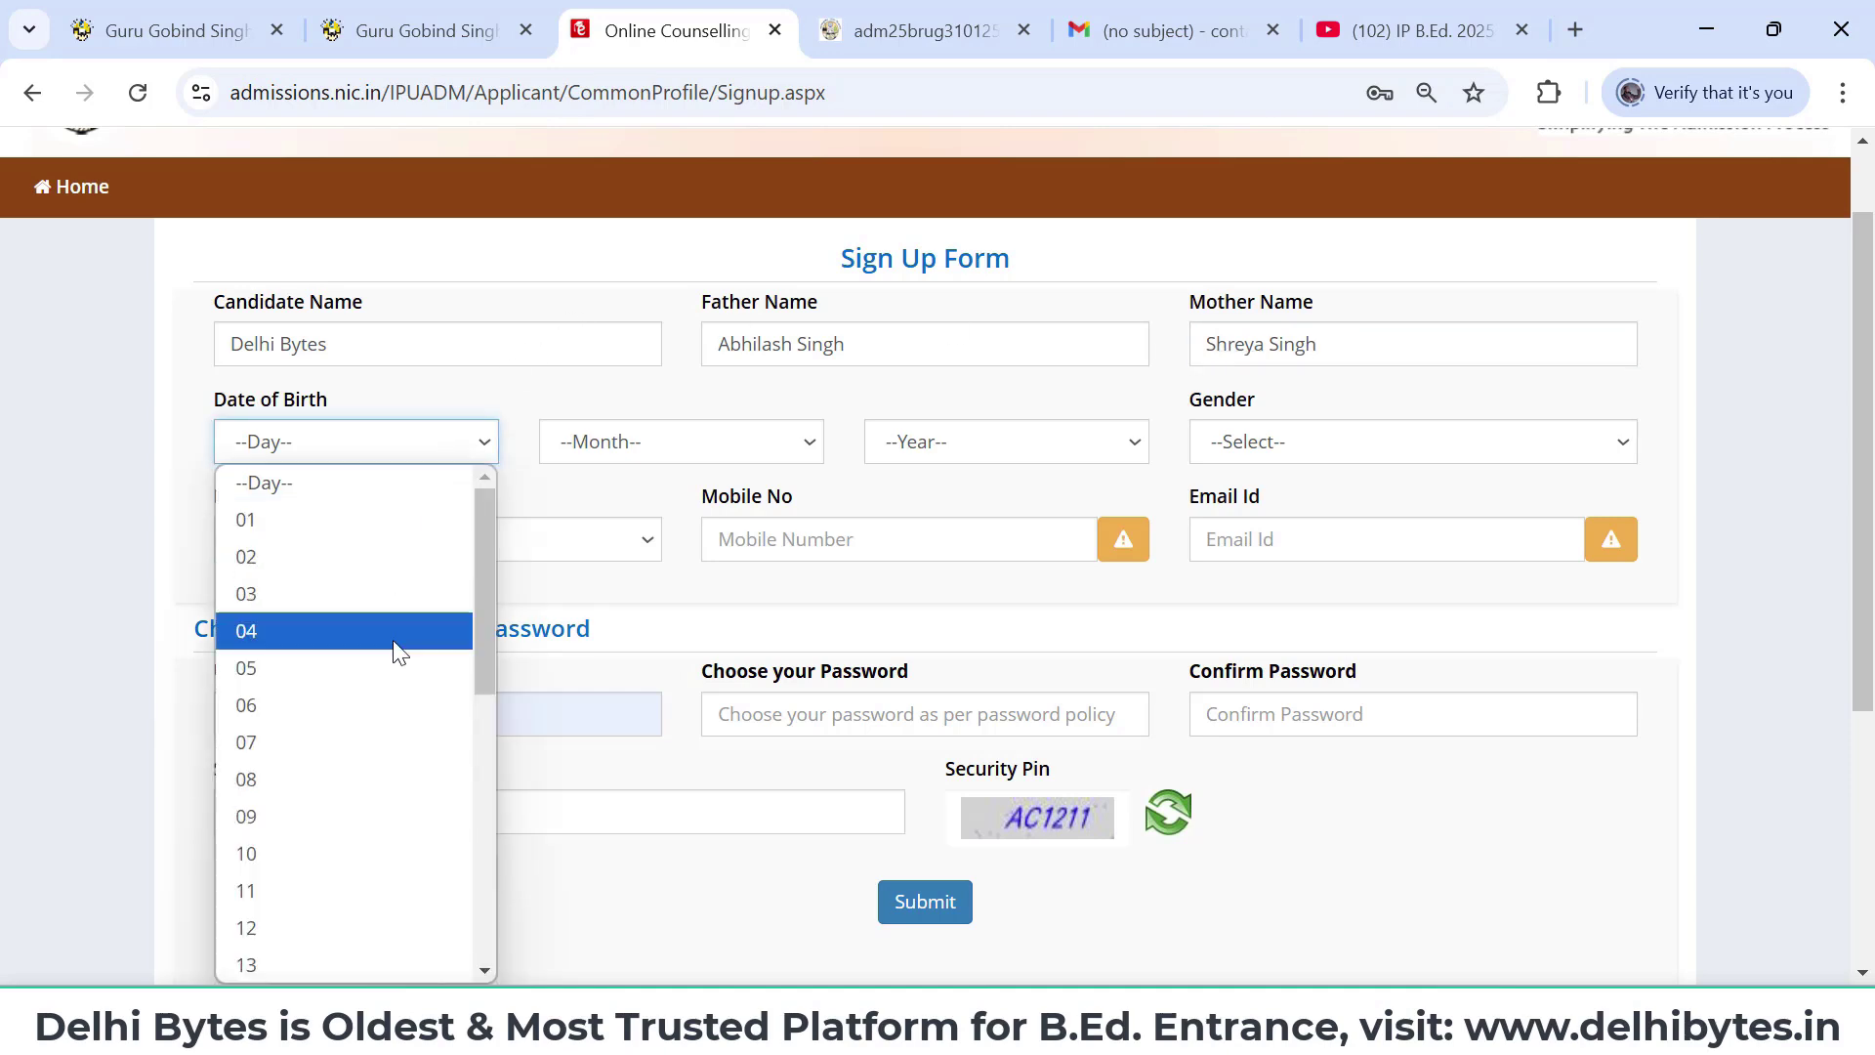
pyautogui.scroll(-4, 398, 656)
pyautogui.scroll(-1, 397, 664)
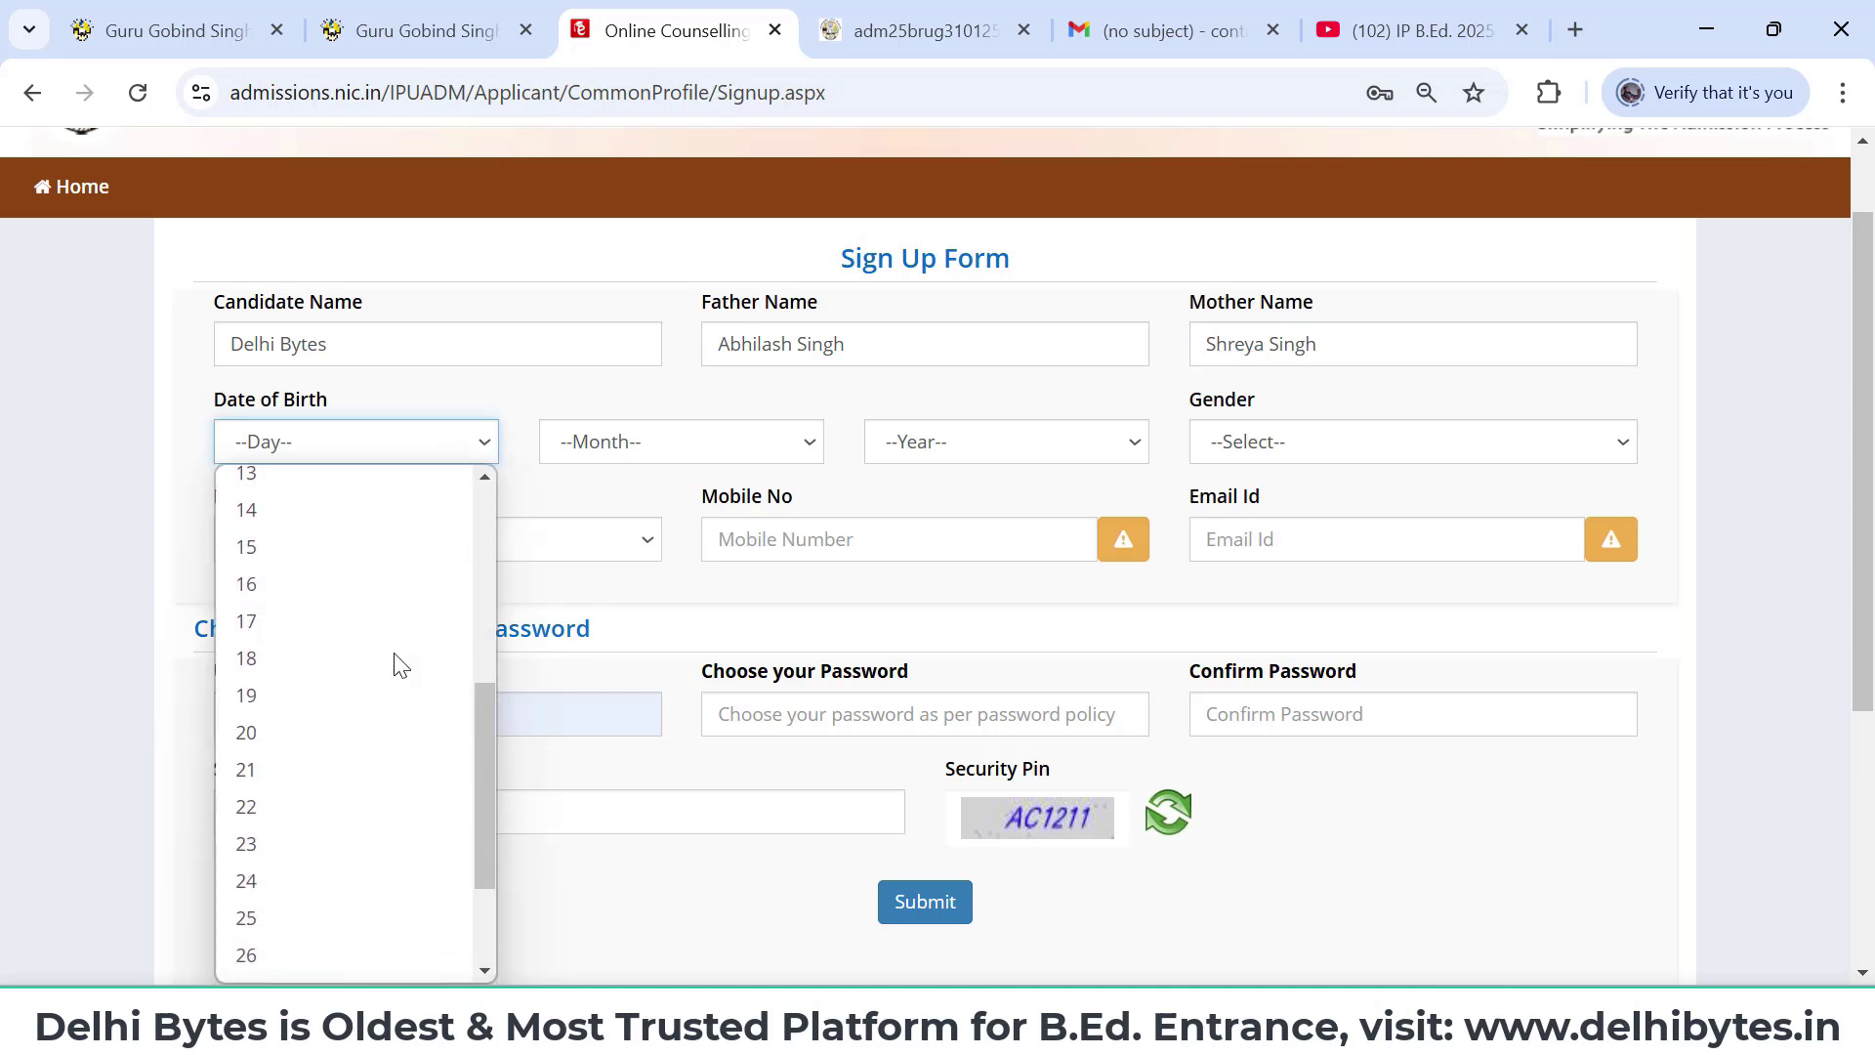
pyautogui.click(293, 773)
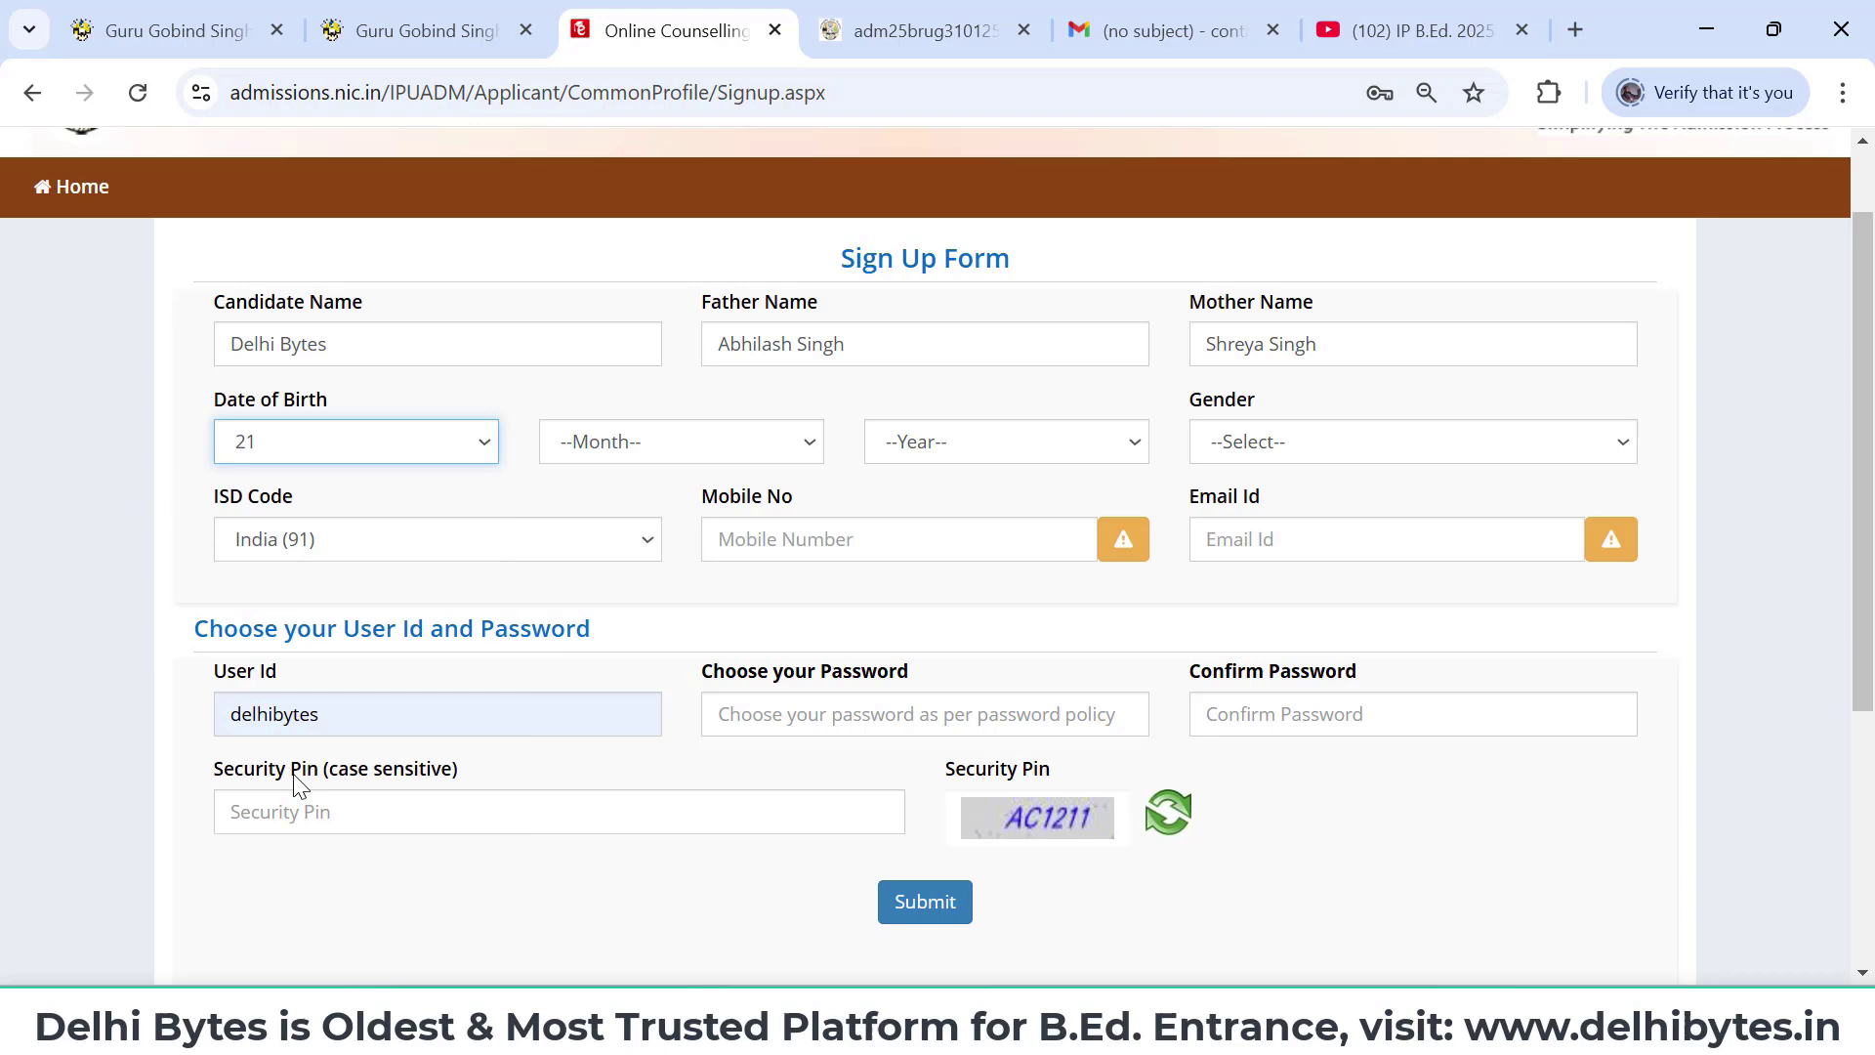
pyautogui.click(659, 455)
pyautogui.click(635, 668)
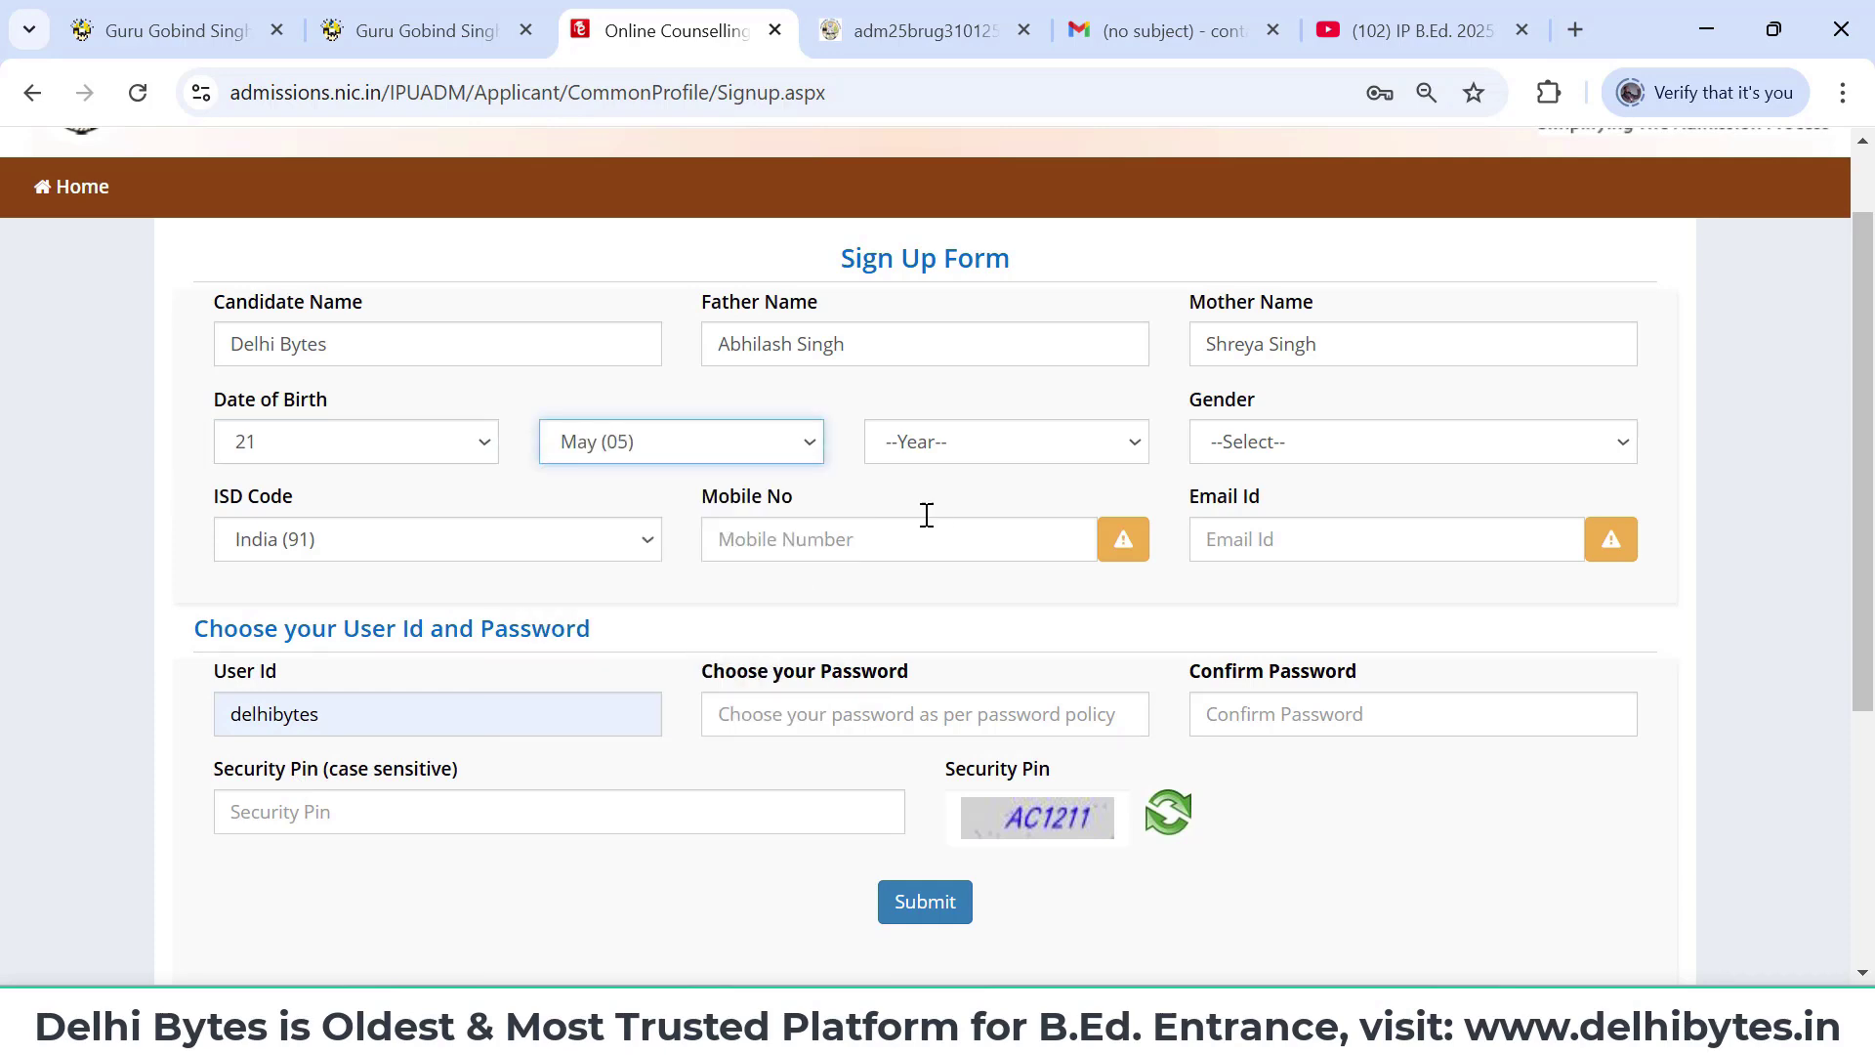
pyautogui.click(972, 467)
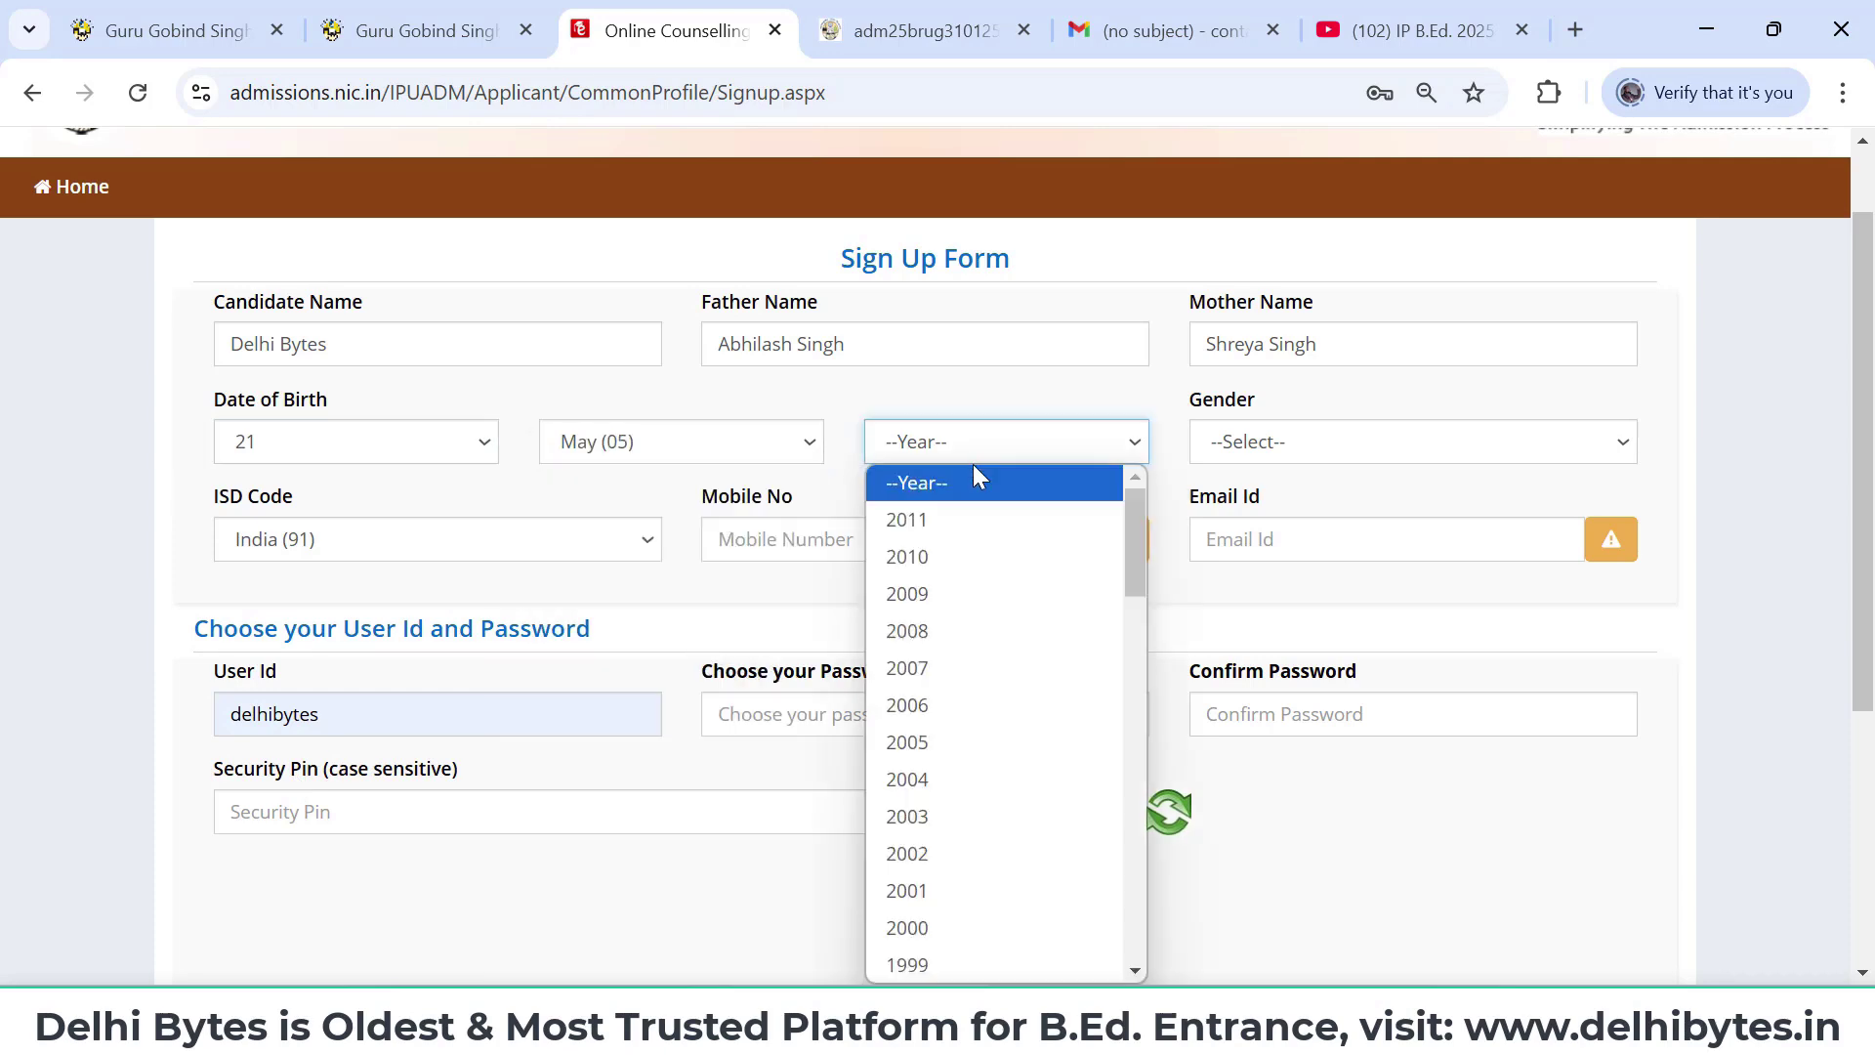
pyautogui.click(963, 891)
pyautogui.click(1407, 460)
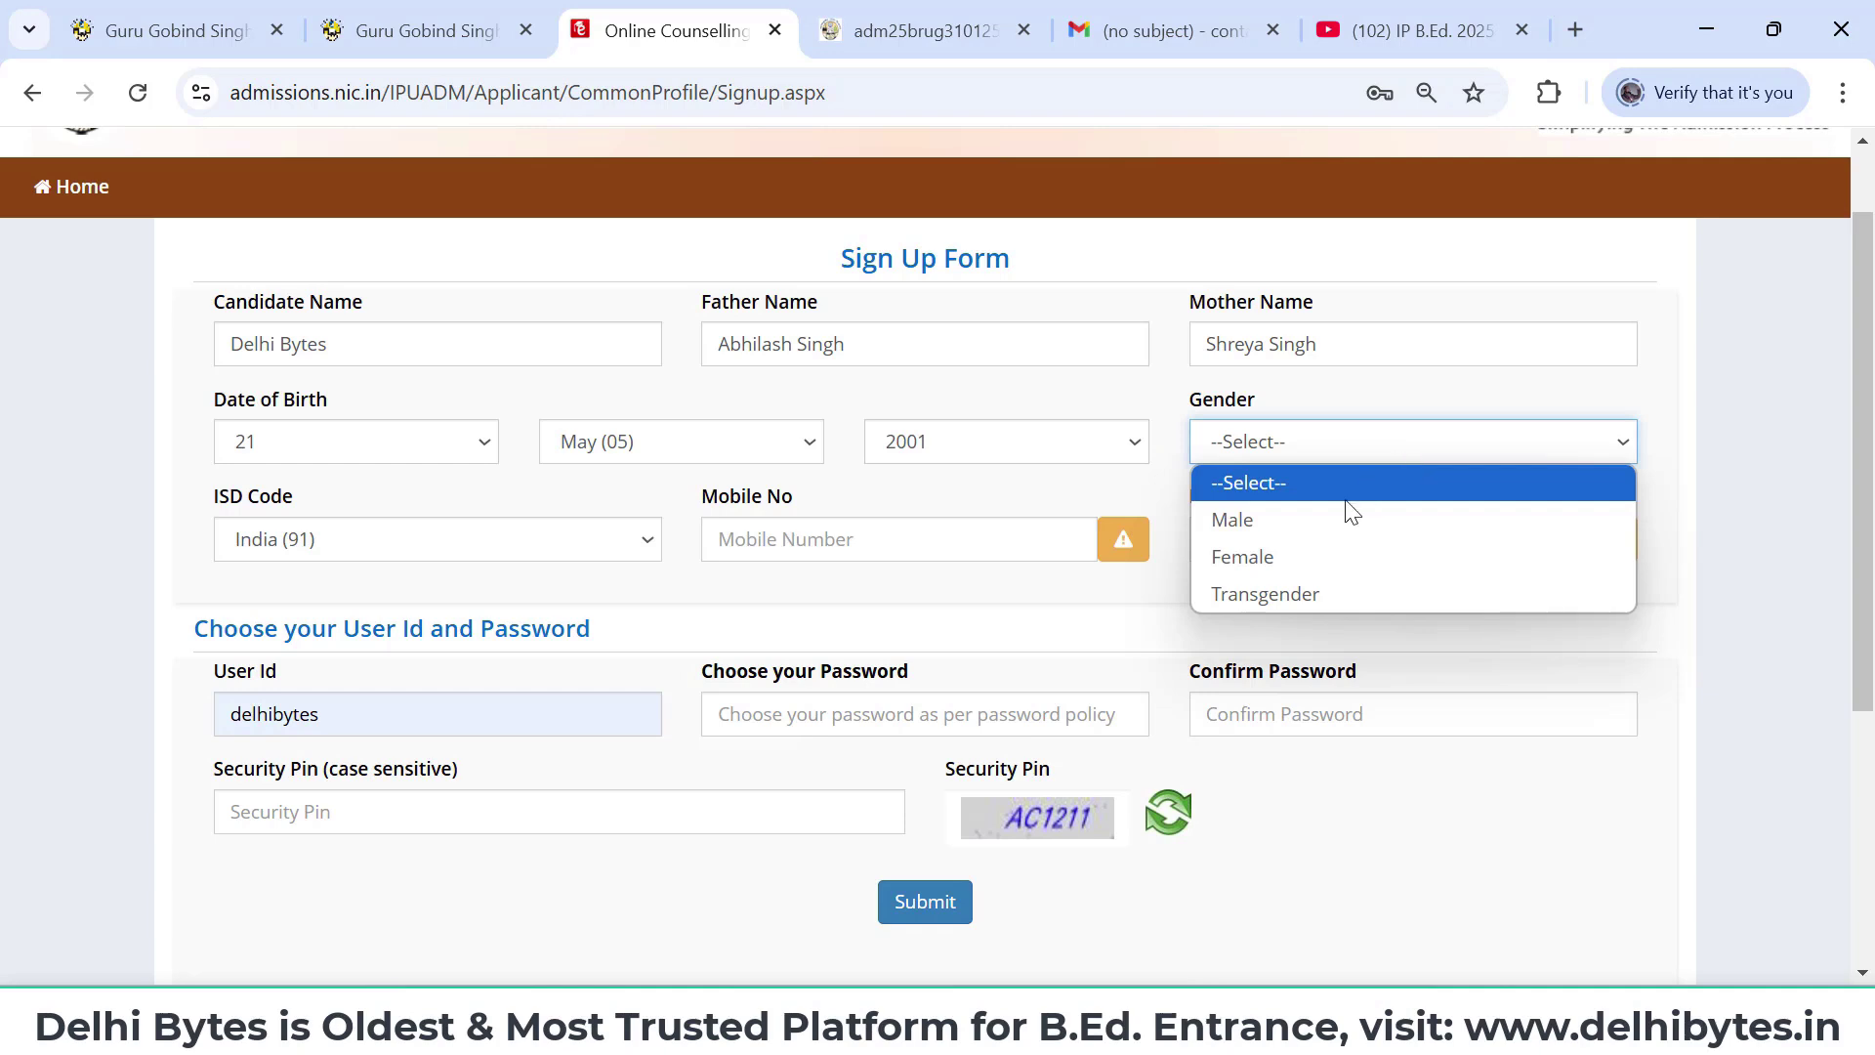
pyautogui.click(1327, 524)
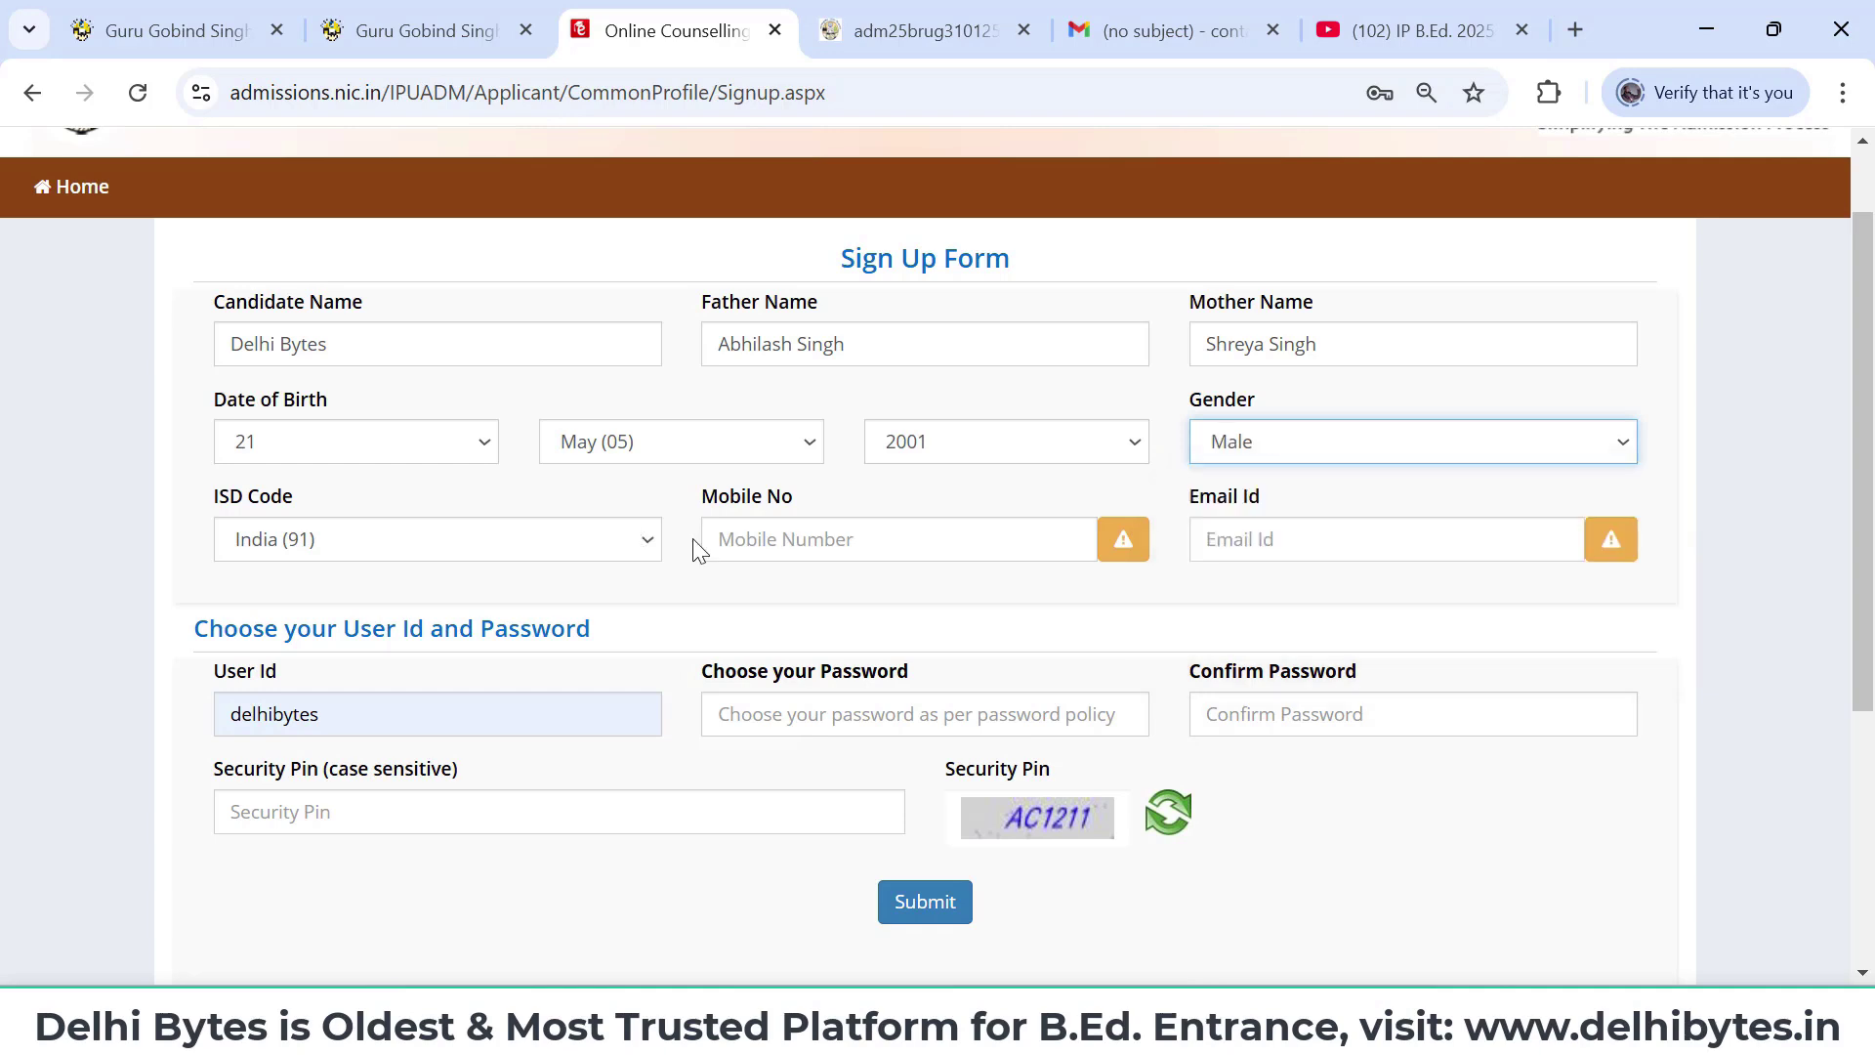
# - Fill in the mobile number and e-mail address
pyautogui.click(816, 543)
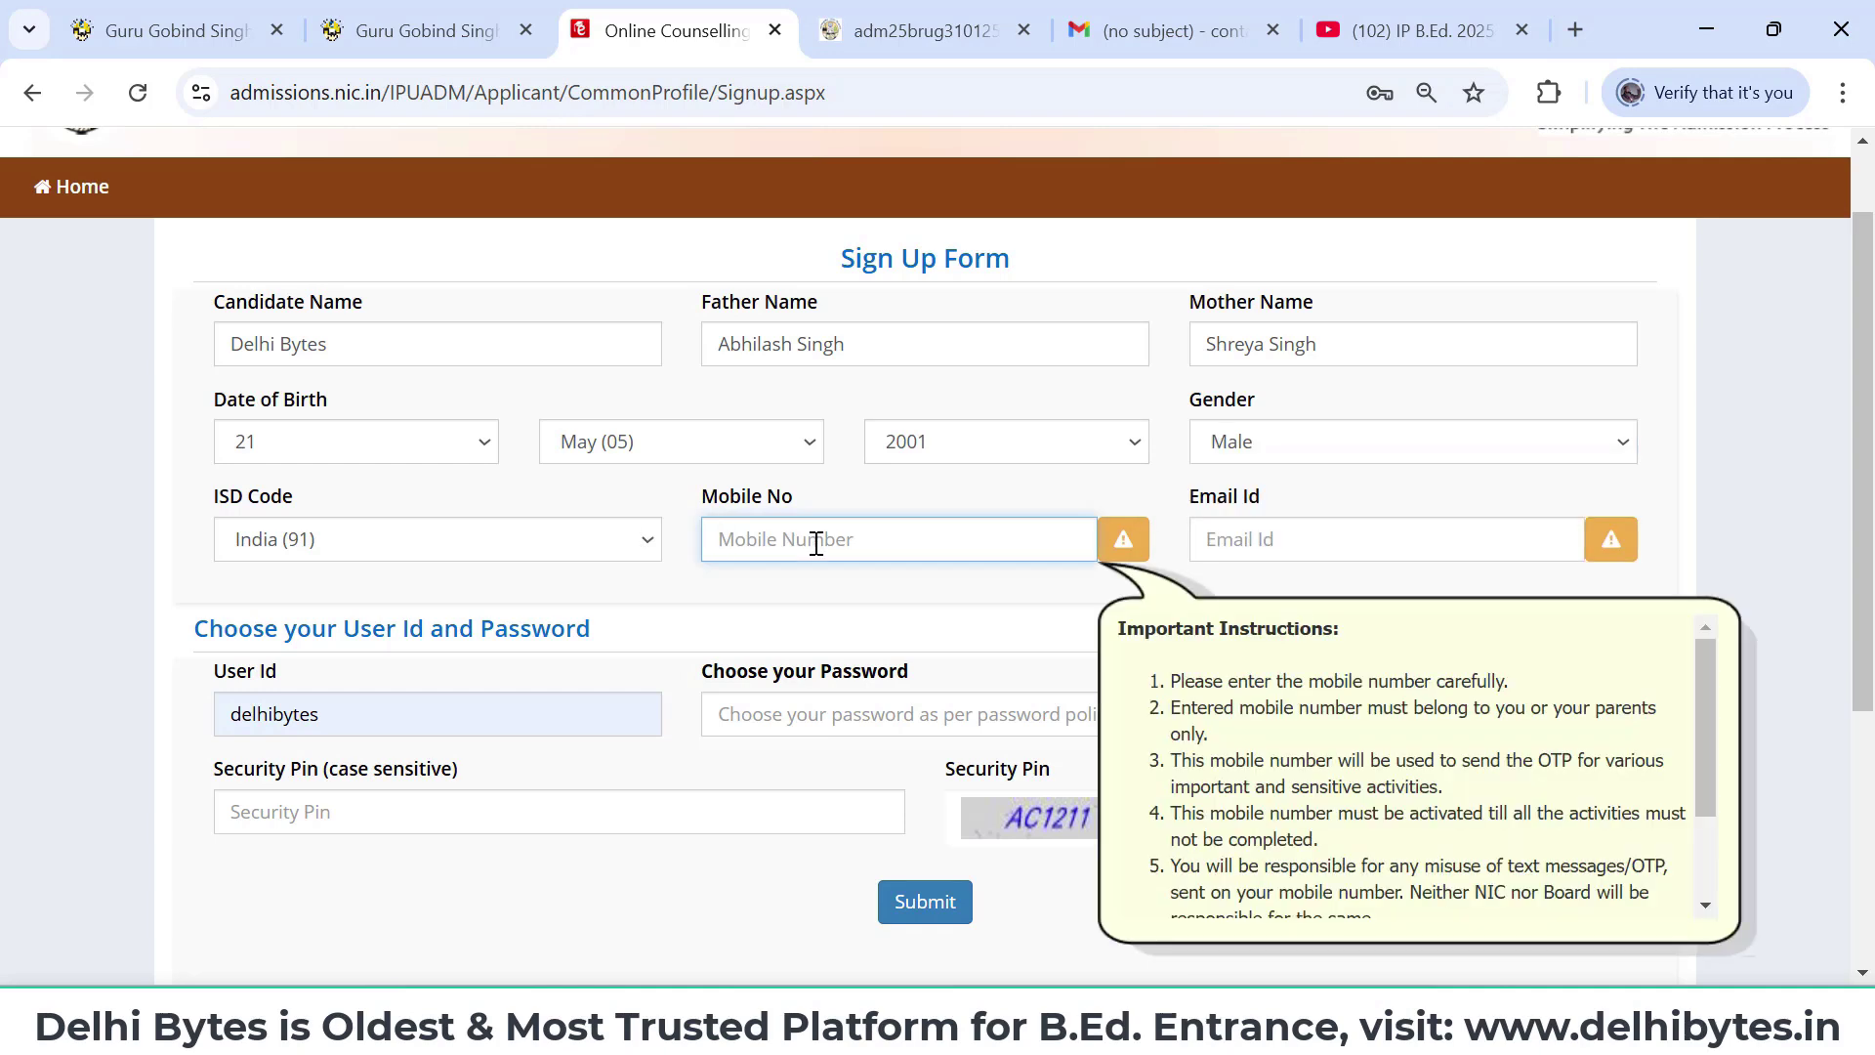
pyautogui.click(1303, 540)
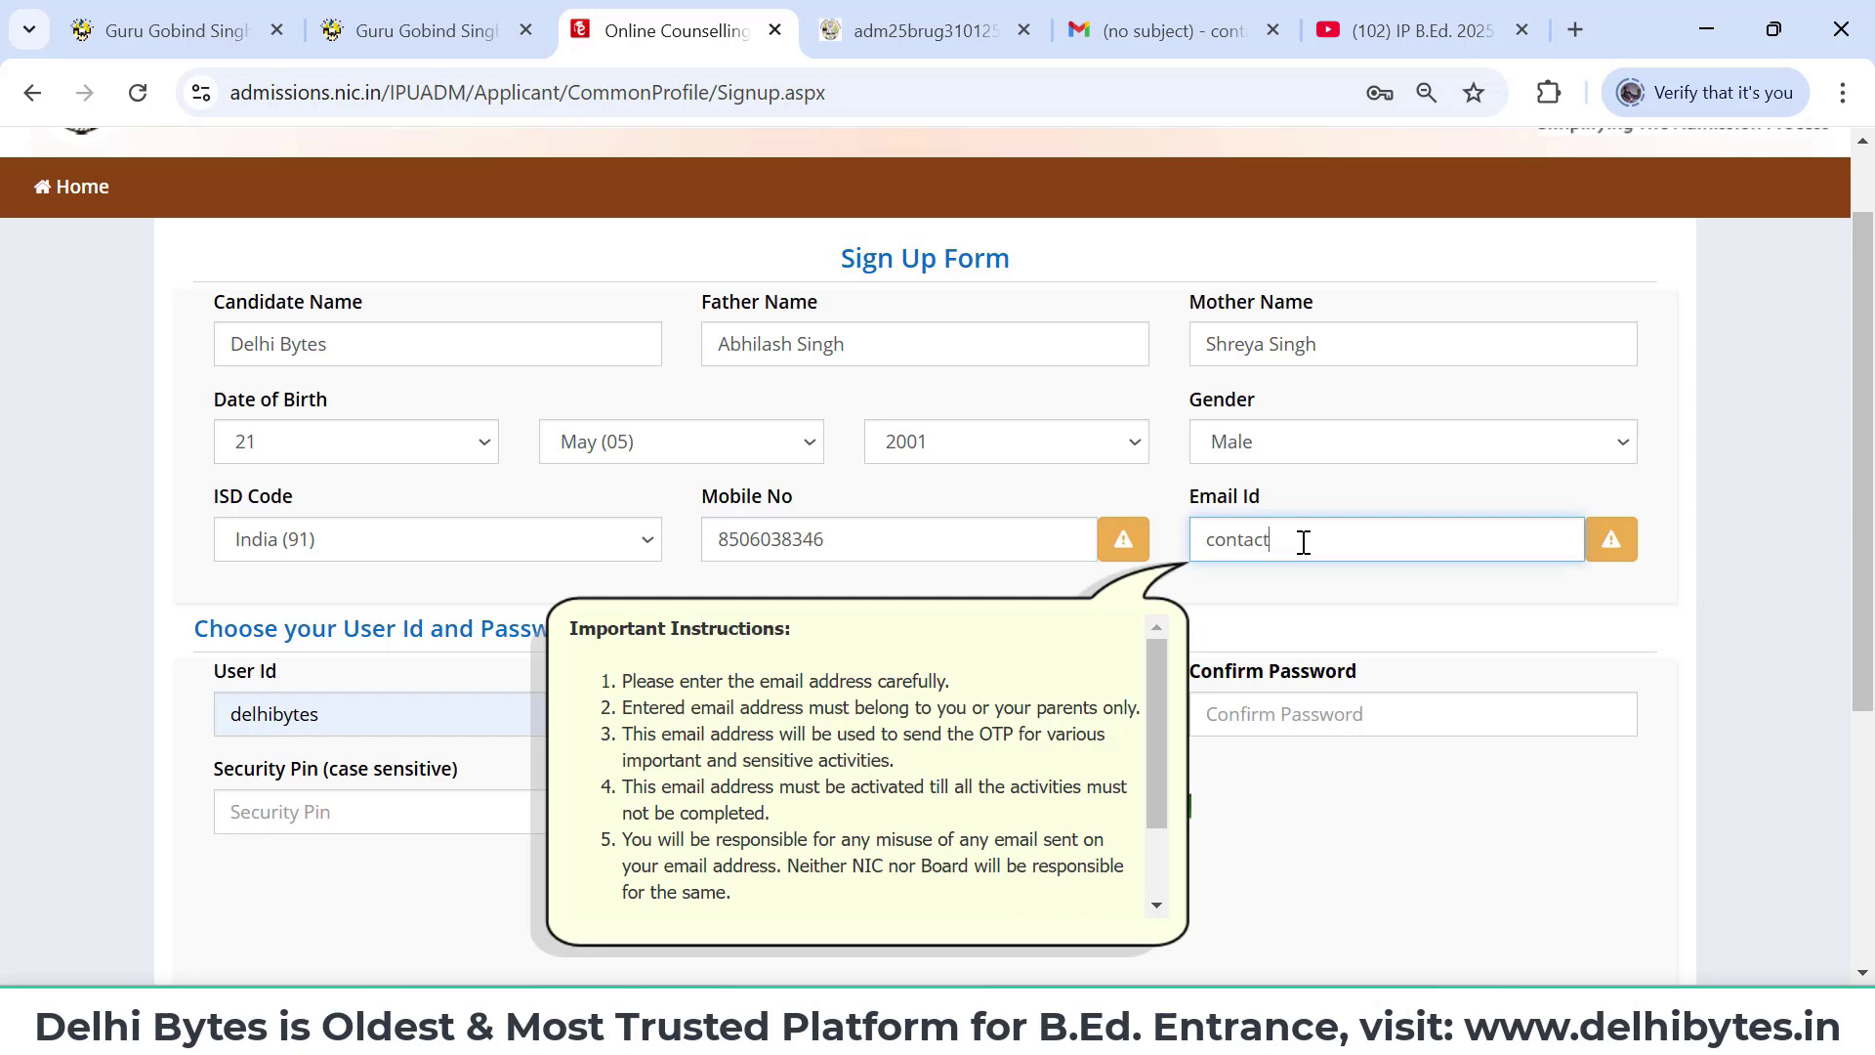
pyautogui.click(557, 574)
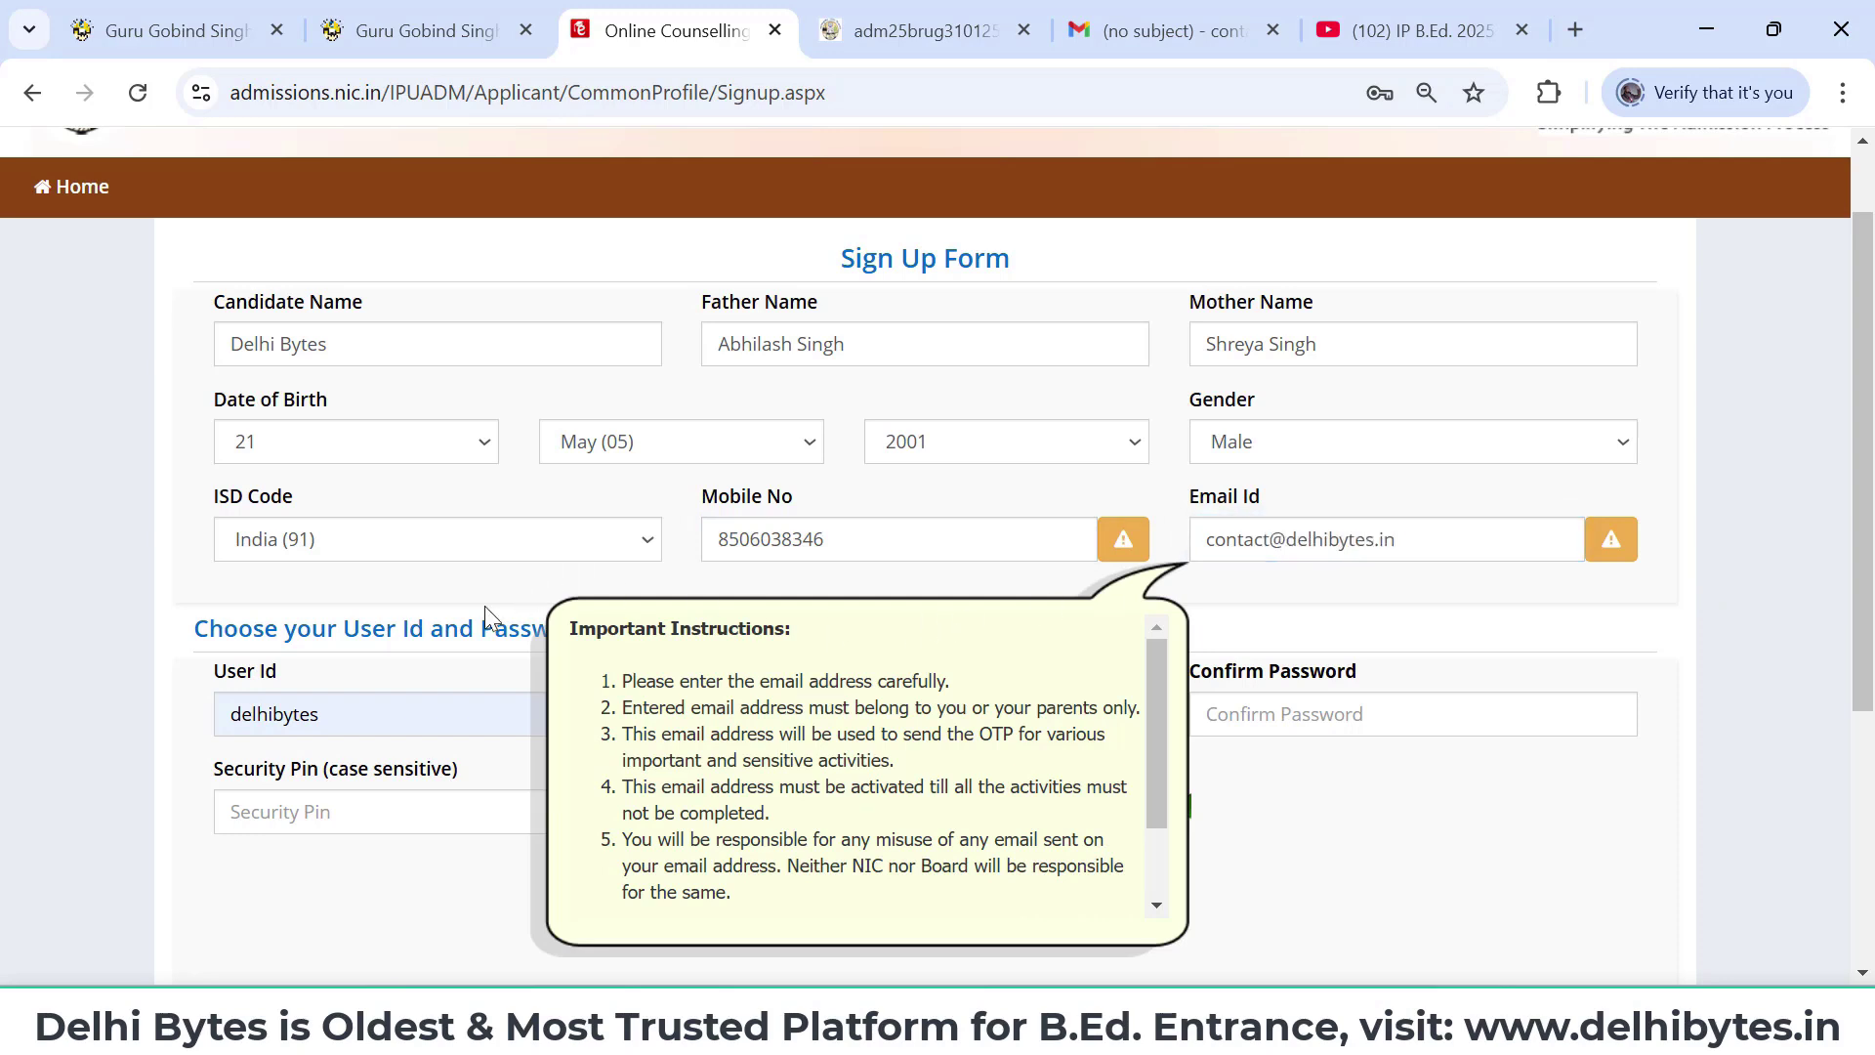
pyautogui.click(416, 707)
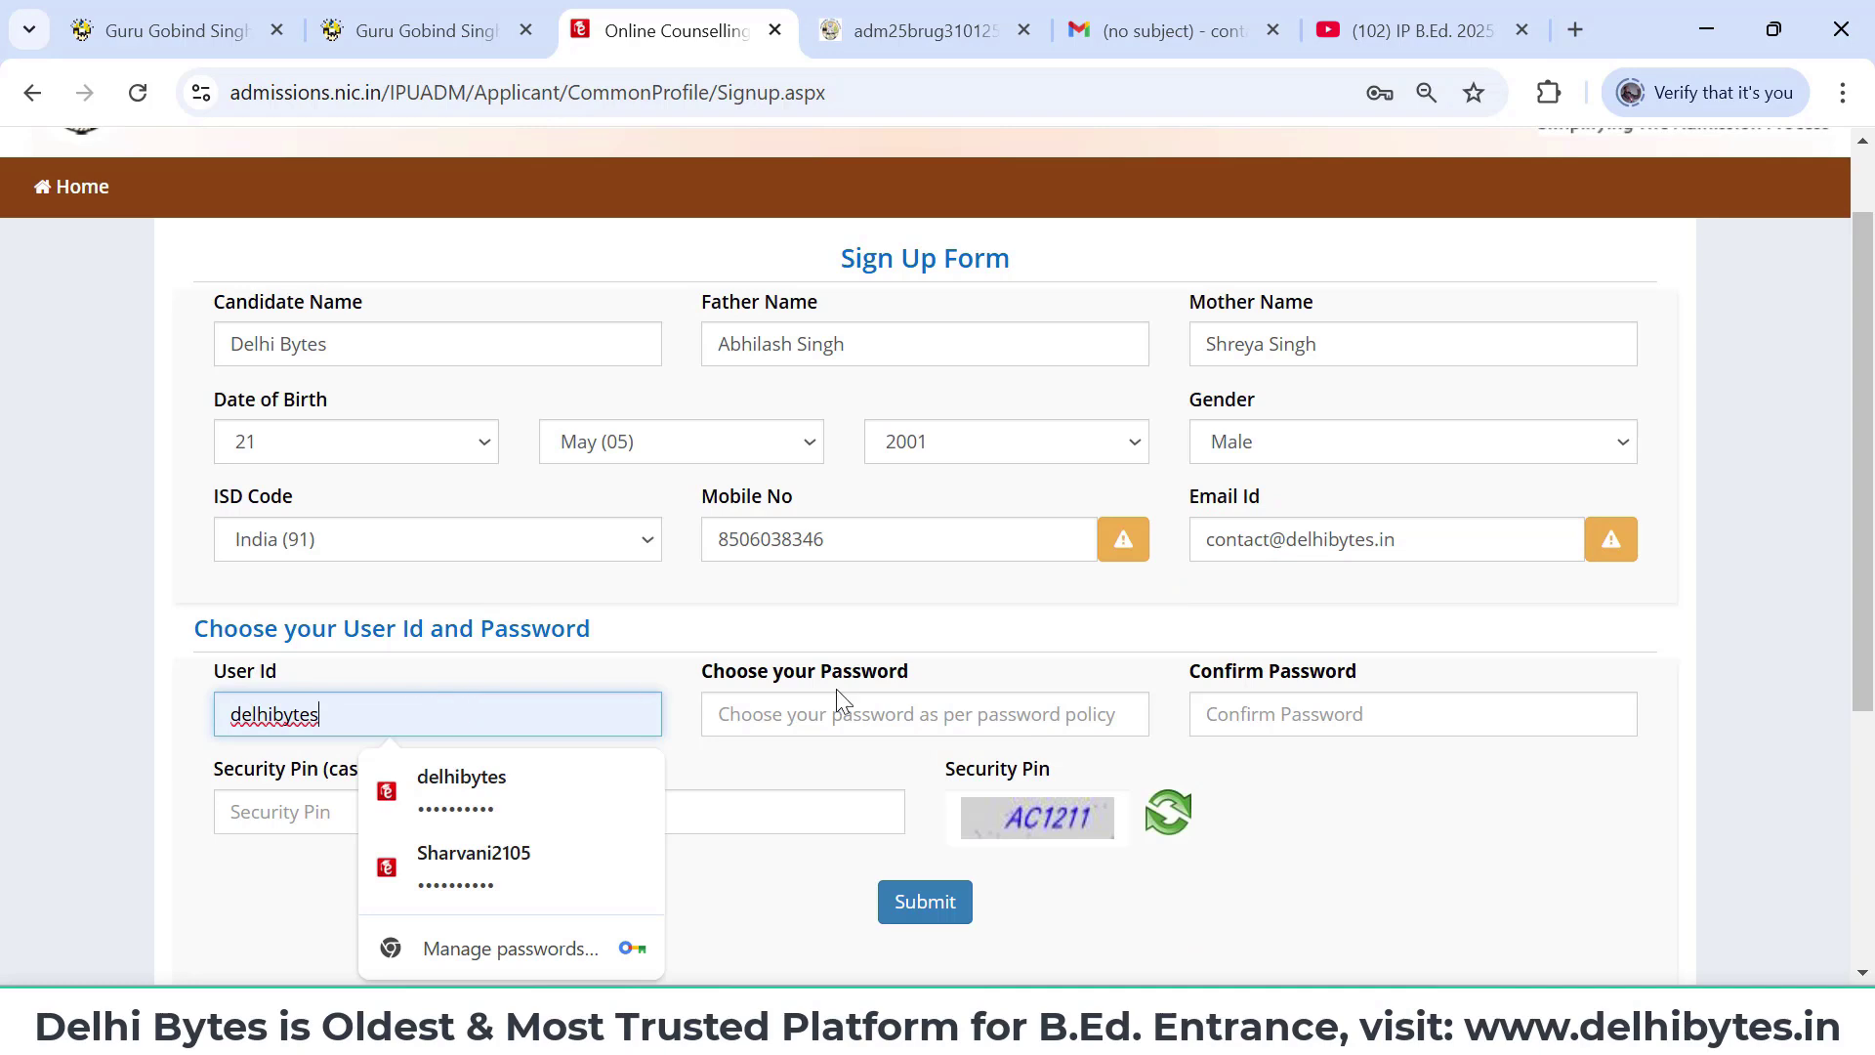
# - Enter and confirm the account password, add the security pin, and submit the form
pyautogui.click(867, 711)
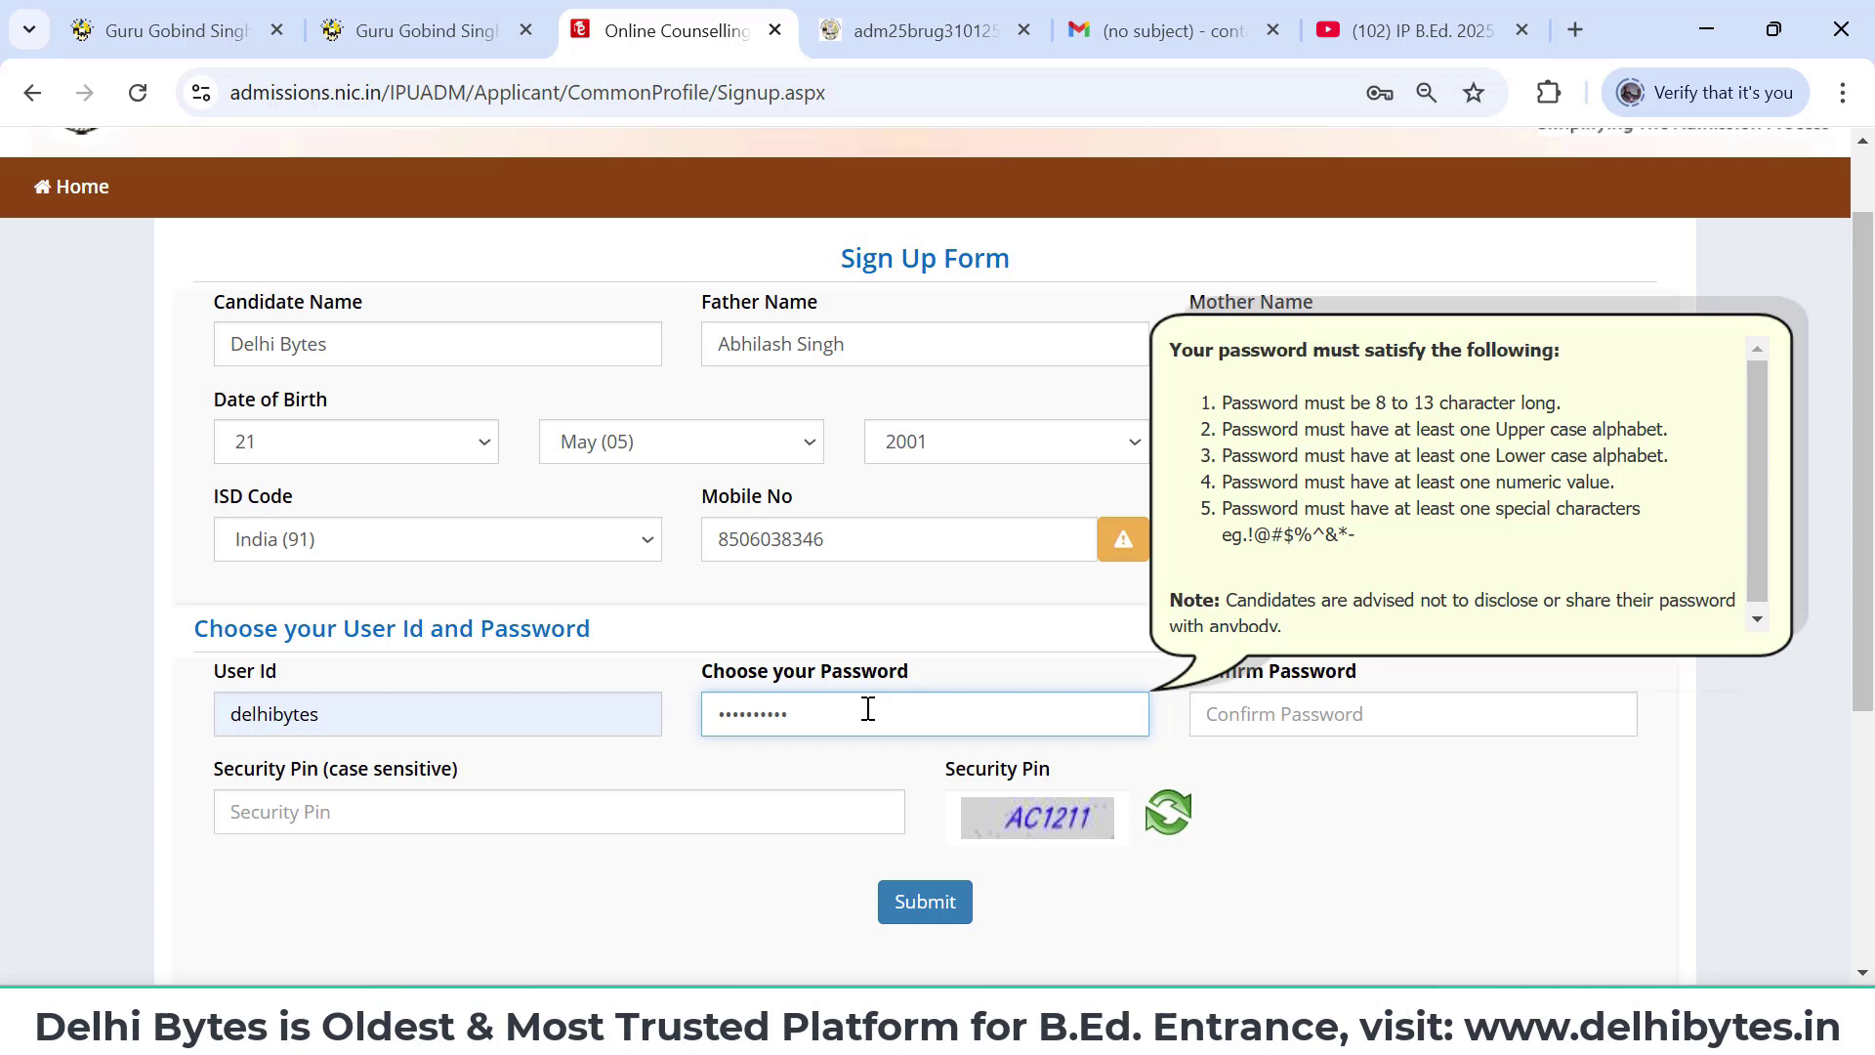
pyautogui.click(1319, 718)
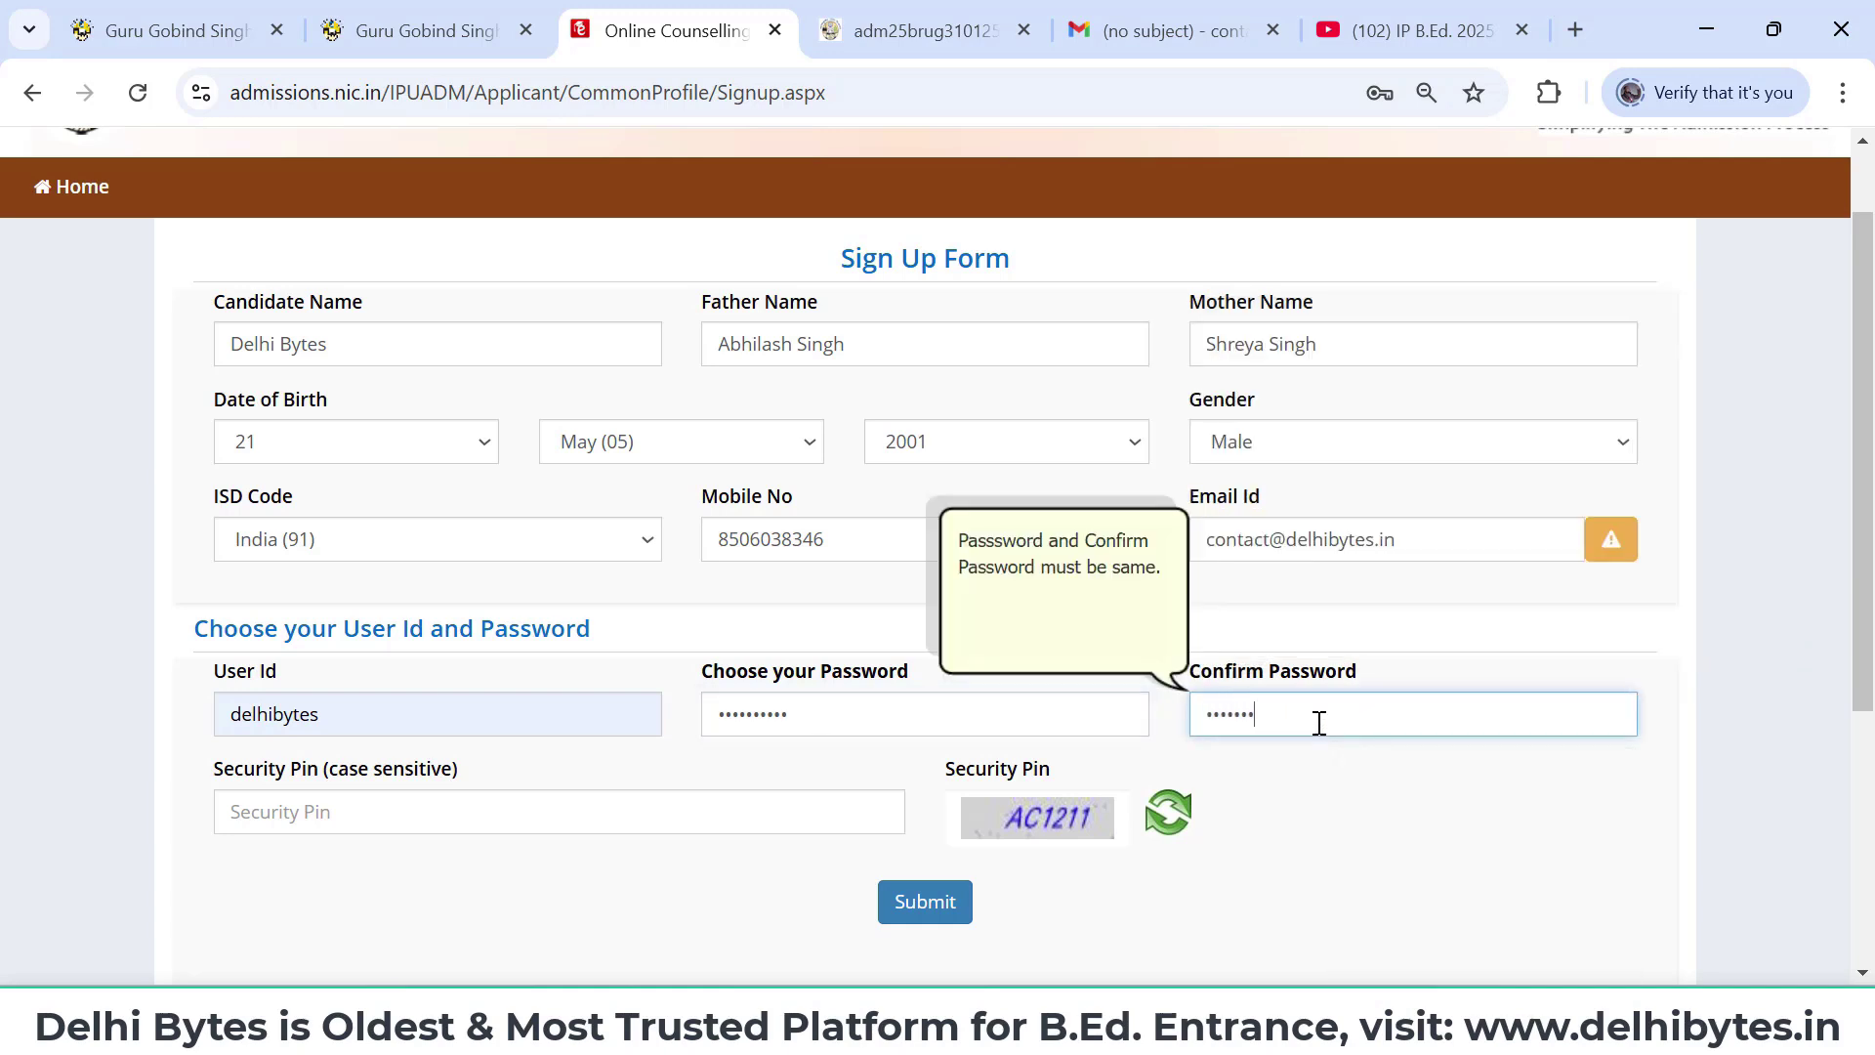
pyautogui.click(593, 812)
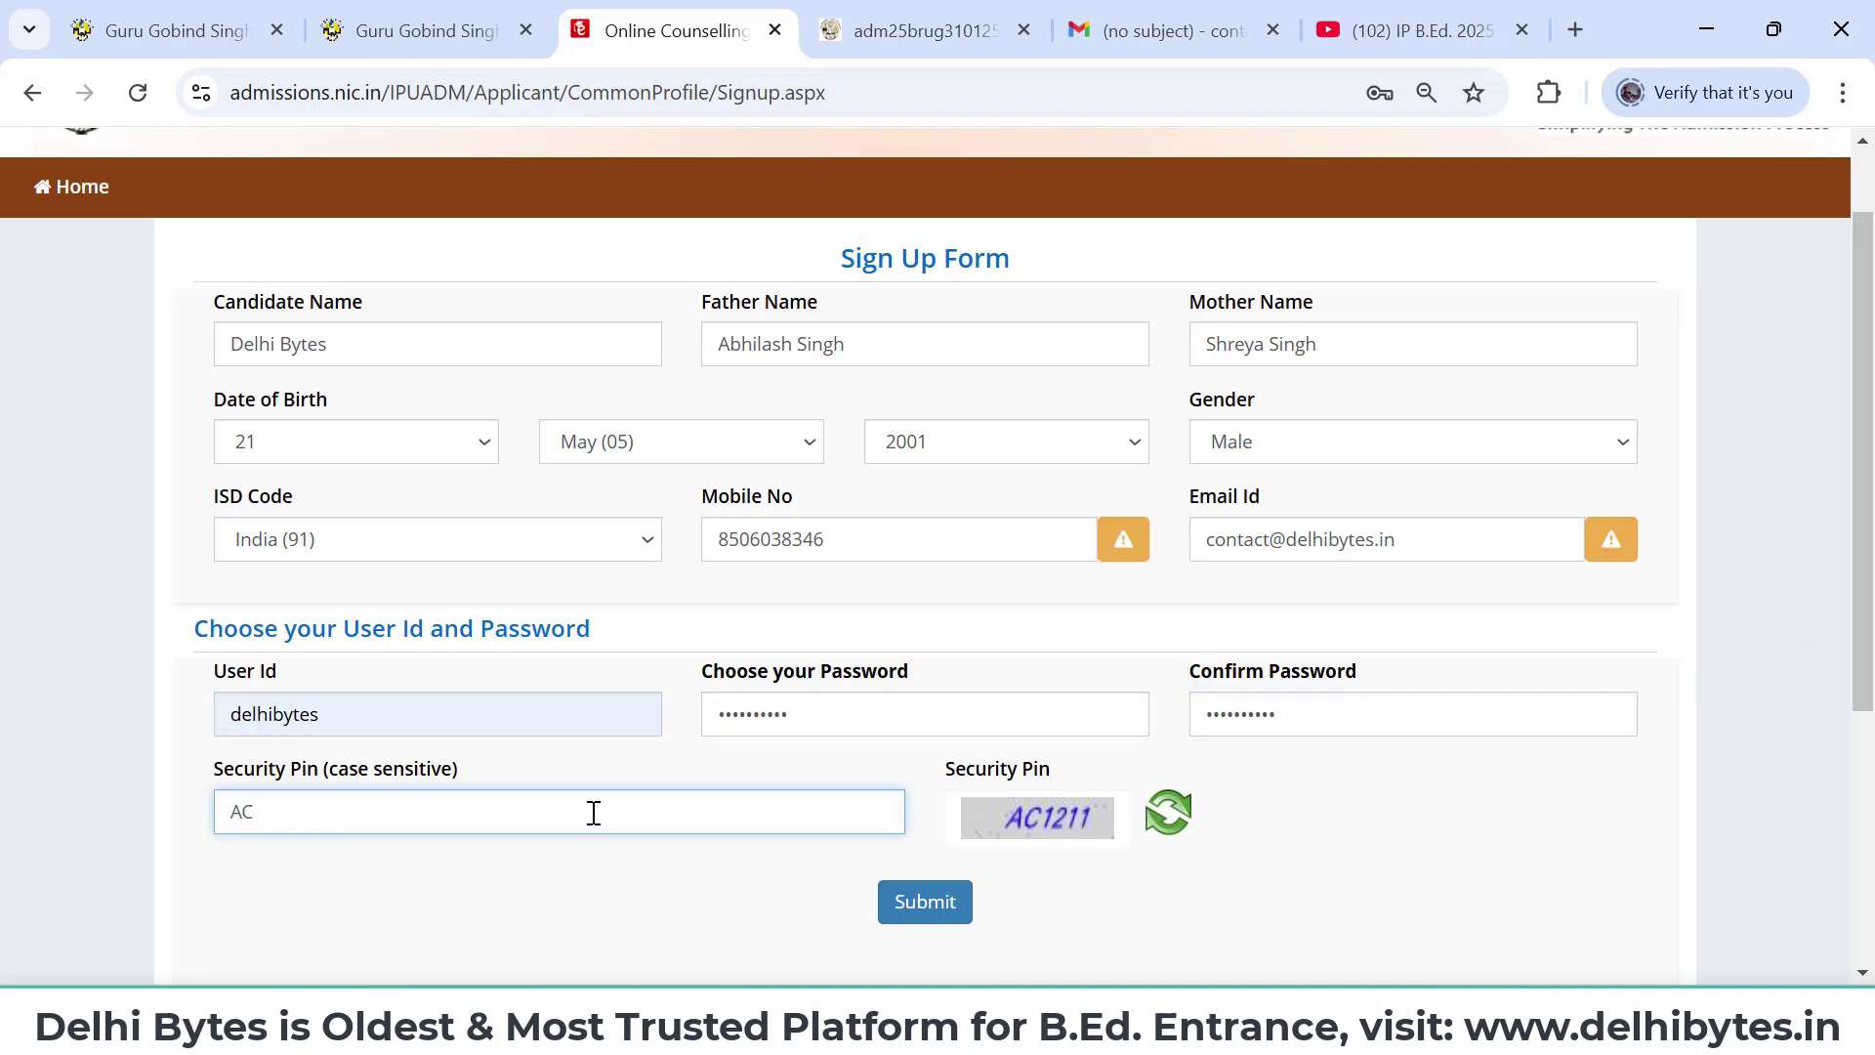
pyautogui.click(949, 910)
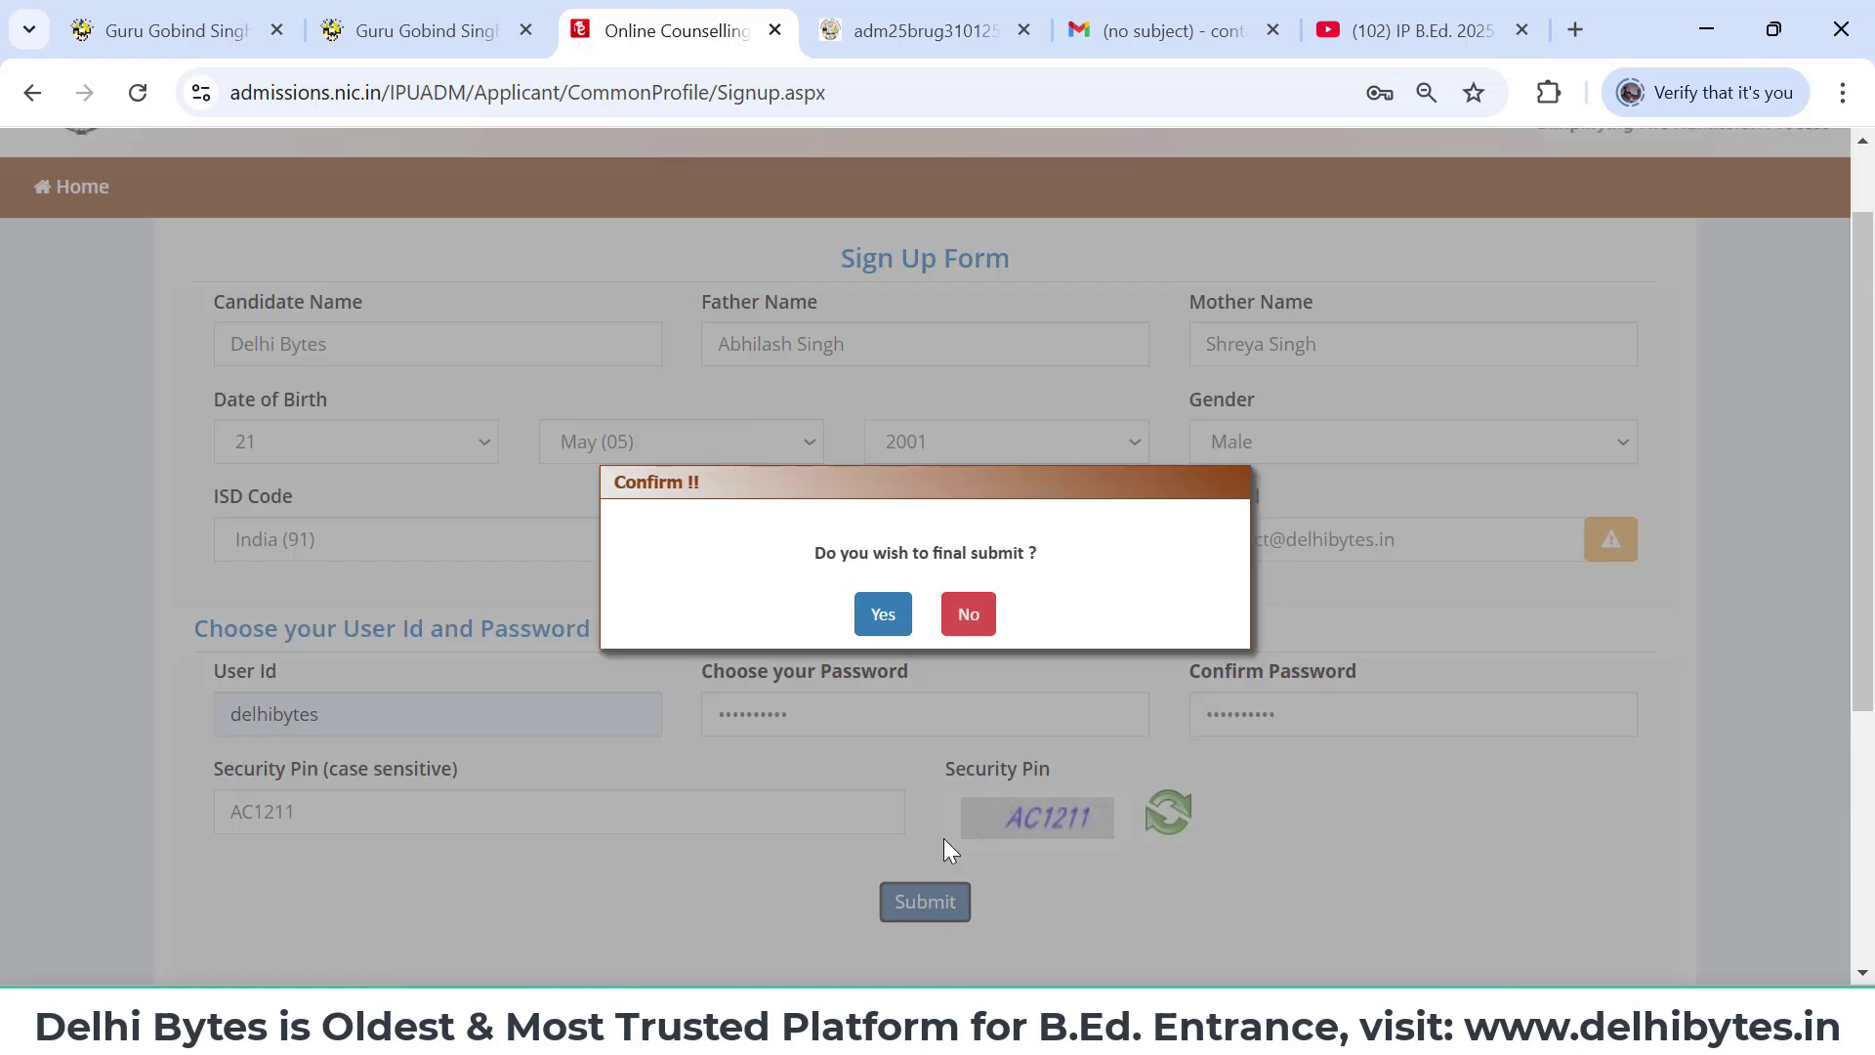
# - Confirm with Yes, Final Submit the reviewed details, and proceed to login to complete the profile
pyautogui.click(881, 617)
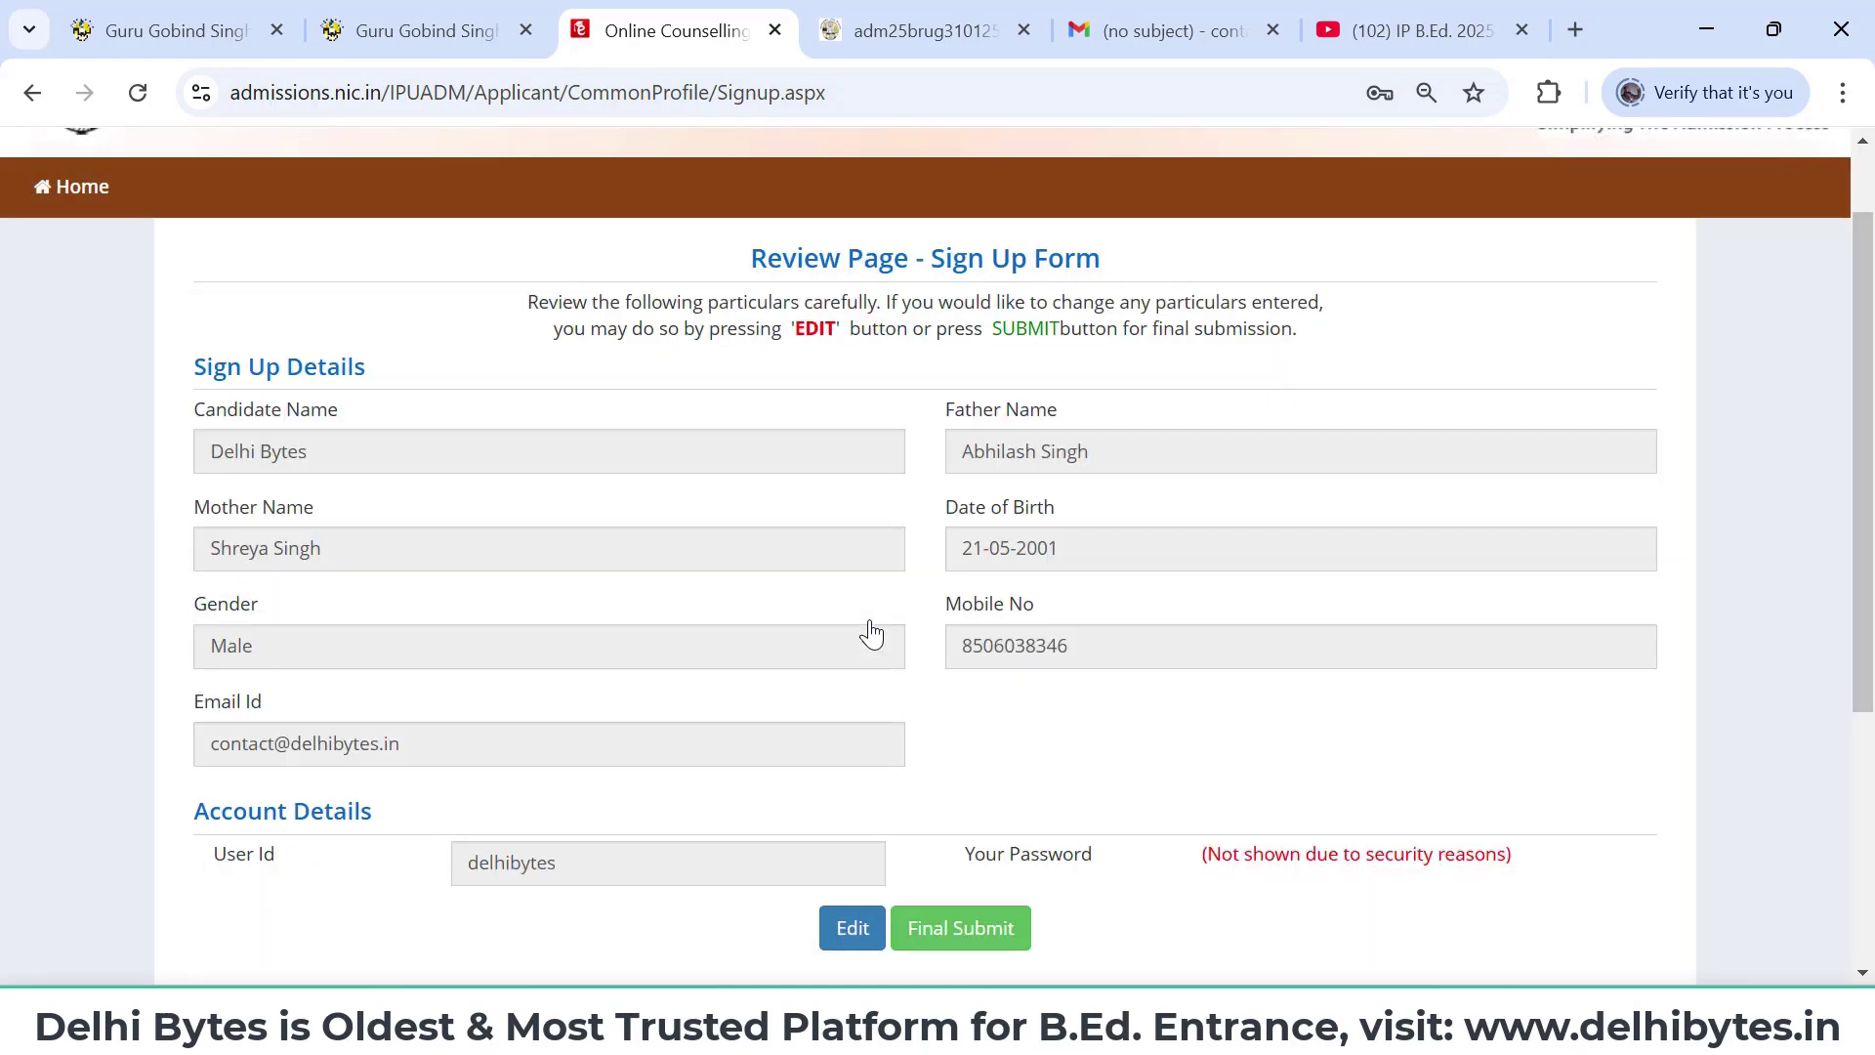
pyautogui.scroll(-1, 942, 791)
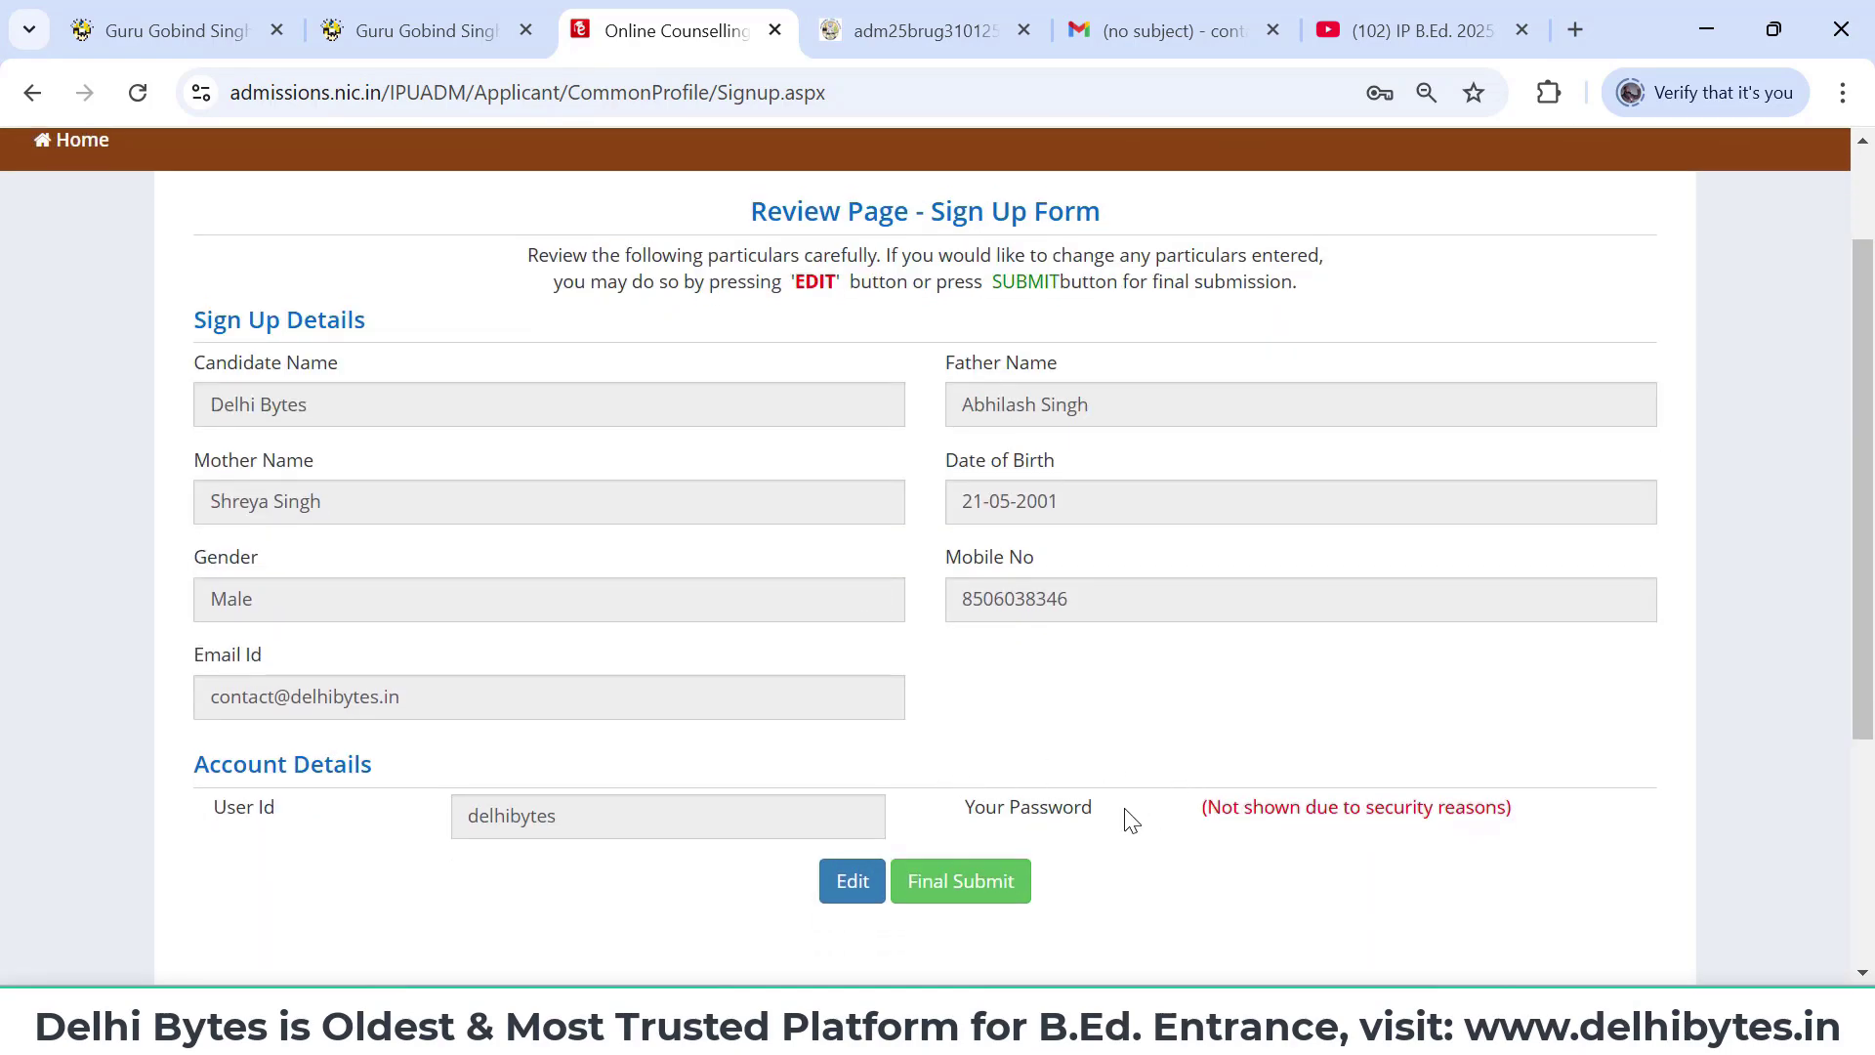
pyautogui.scroll(-1, 1131, 821)
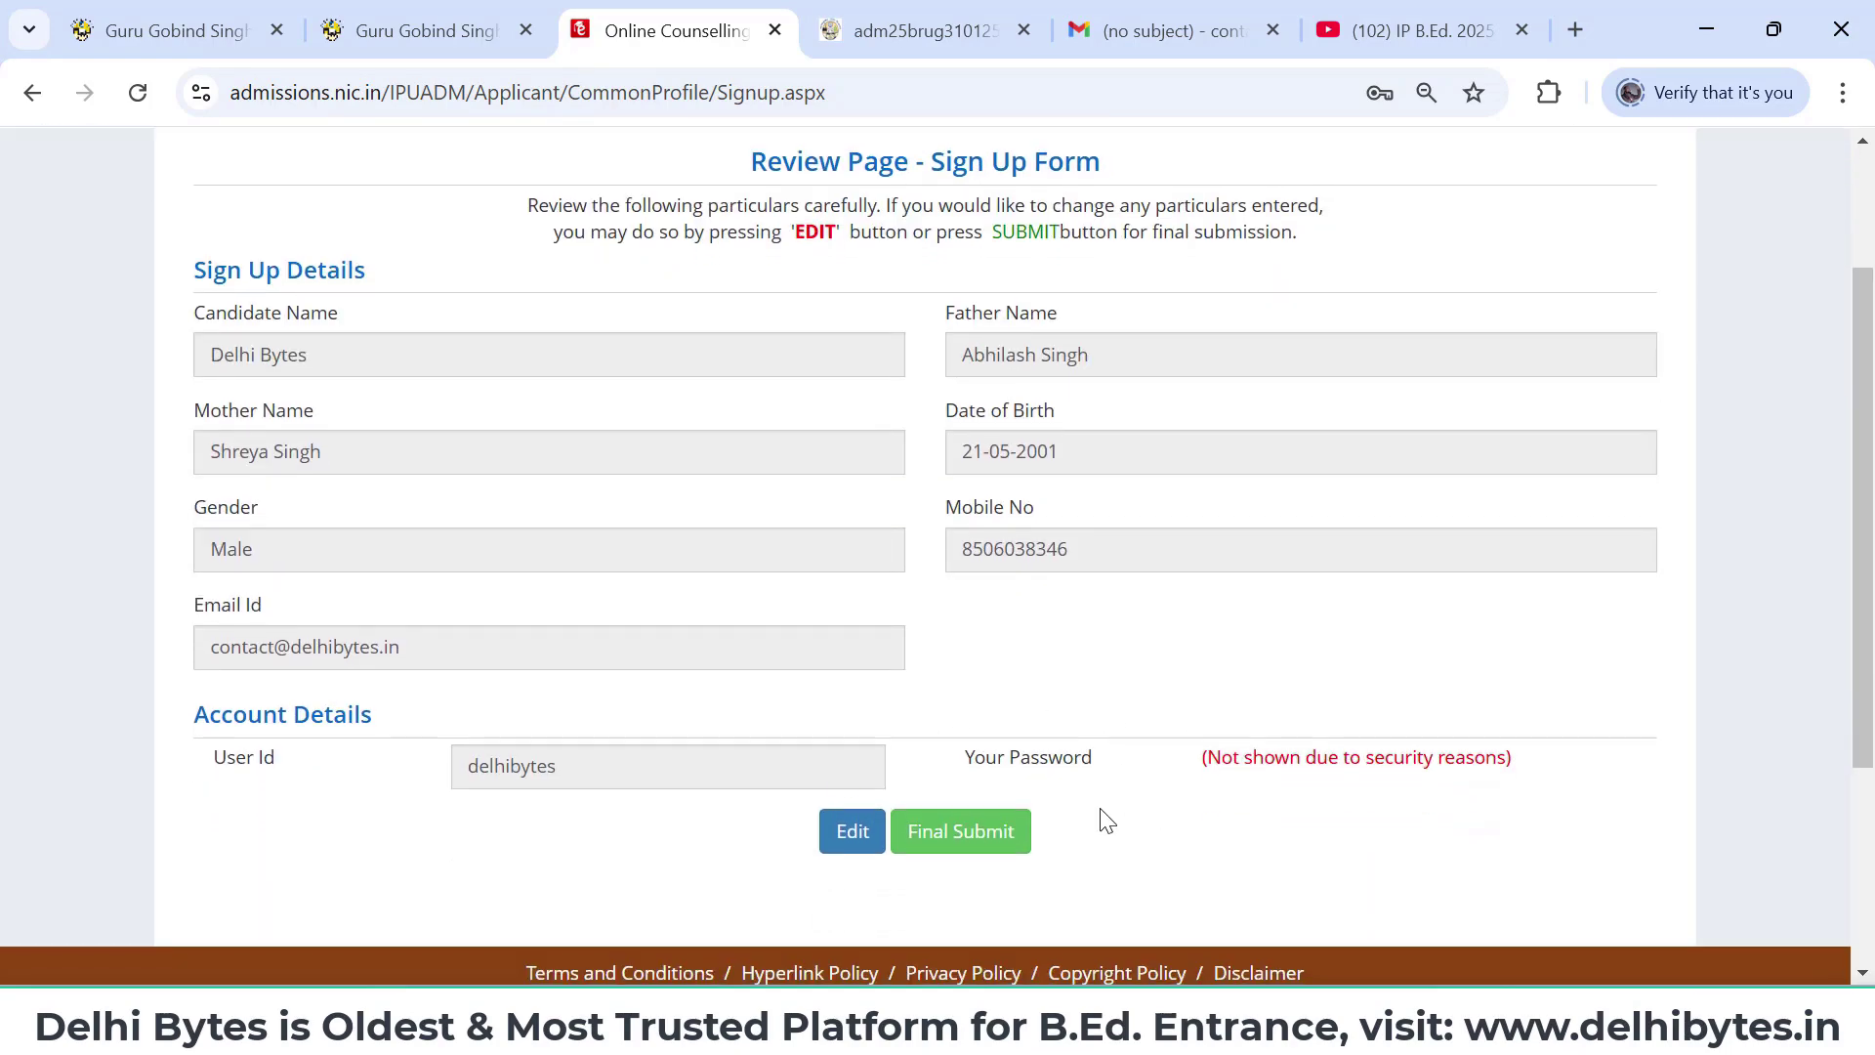
pyautogui.click(975, 836)
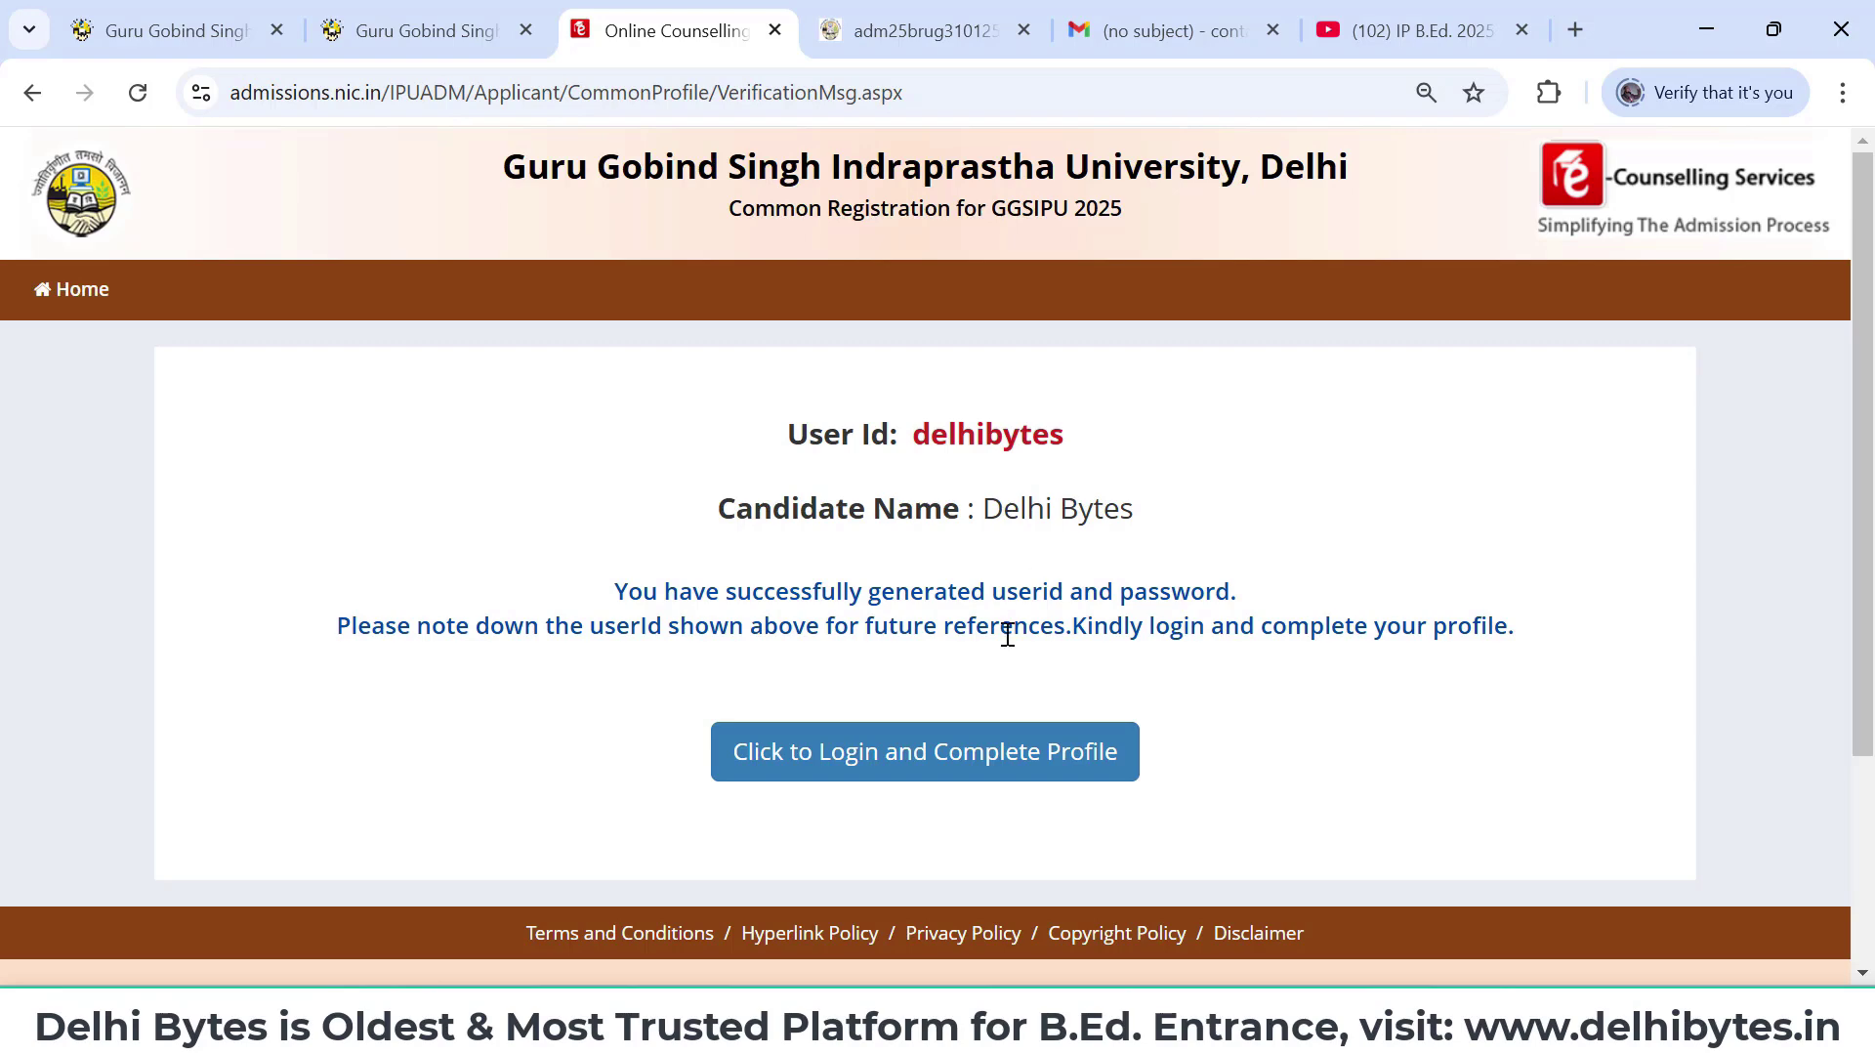
pyautogui.click(964, 762)
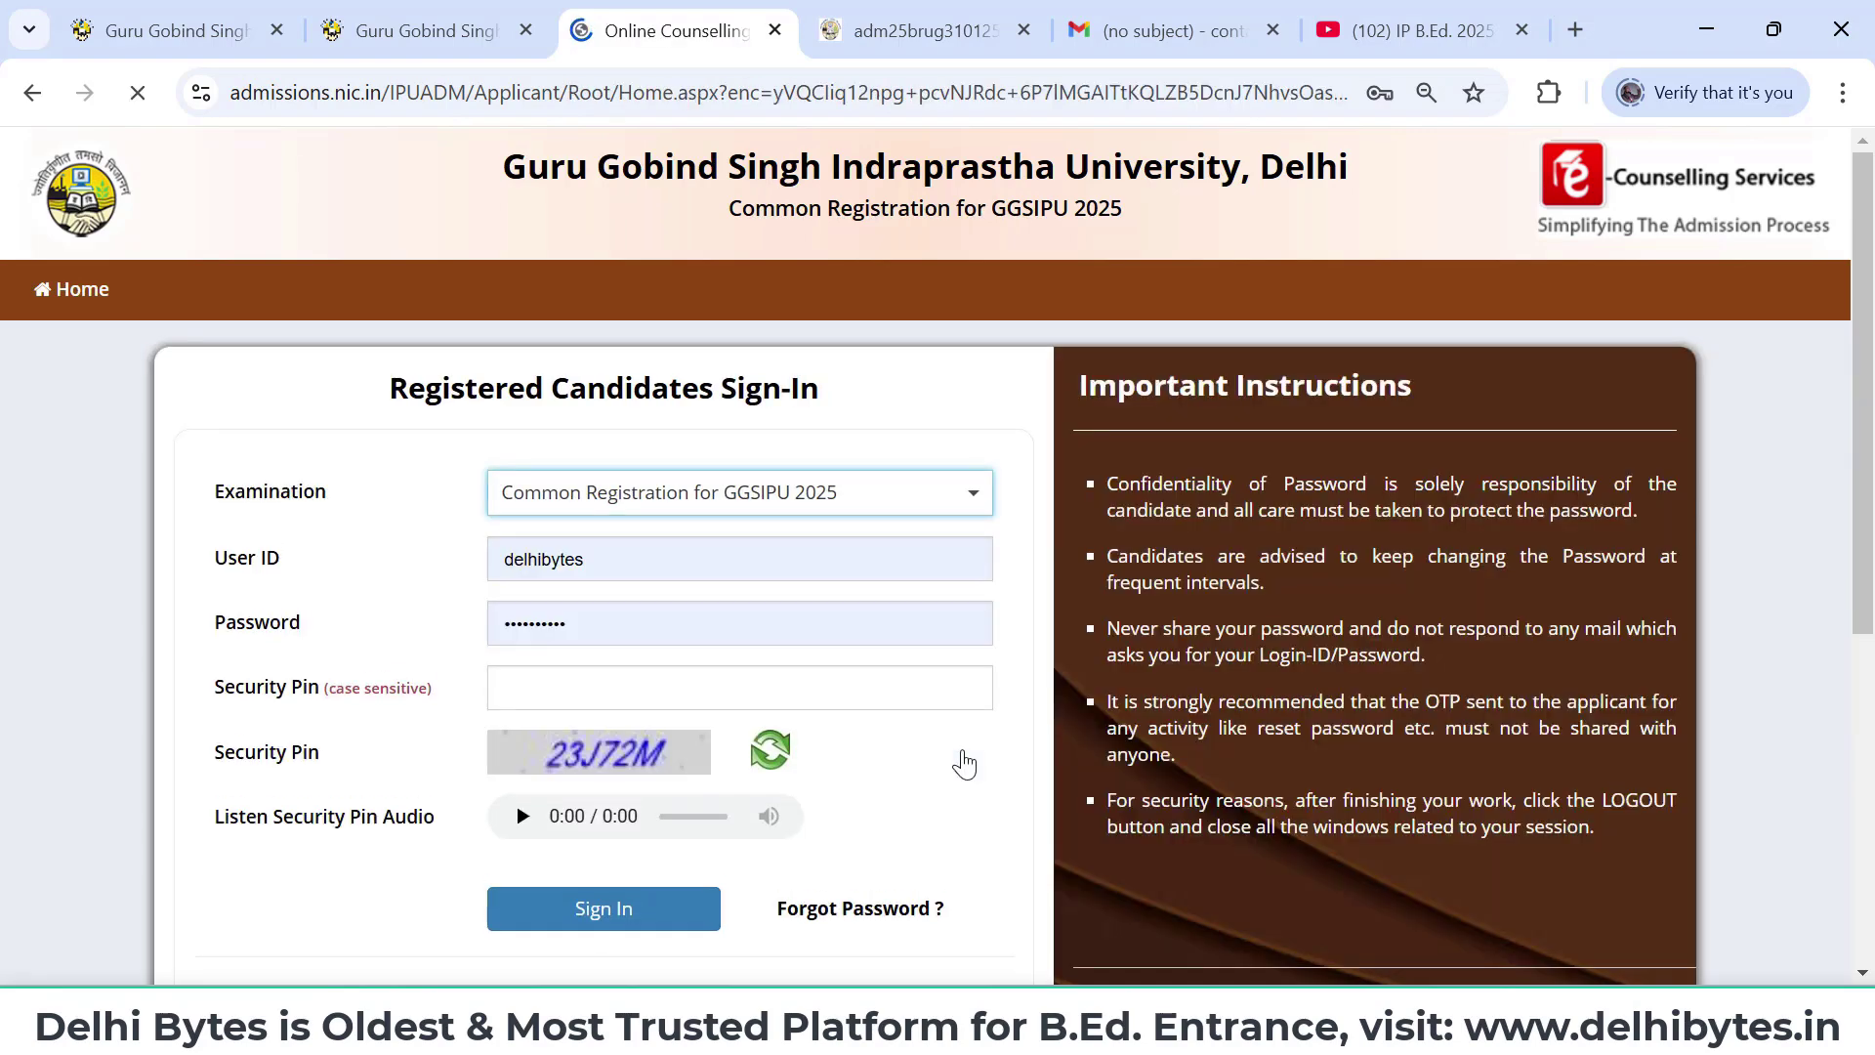
# - Retype the user ID and password, enter the displayed security pin, and sign in
pyautogui.click(784, 635)
pyautogui.press('BackSpace')
pyautogui.press('BackSpace')
pyautogui.press('BackSpace')
pyautogui.press('BackSpace')
pyautogui.press('BackSpace')
pyautogui.press('BackSpace')
pyautogui.press('BackSpace')
pyautogui.press('BackSpace')
pyautogui.press('BackSpace')
pyautogui.press('BackSpace')
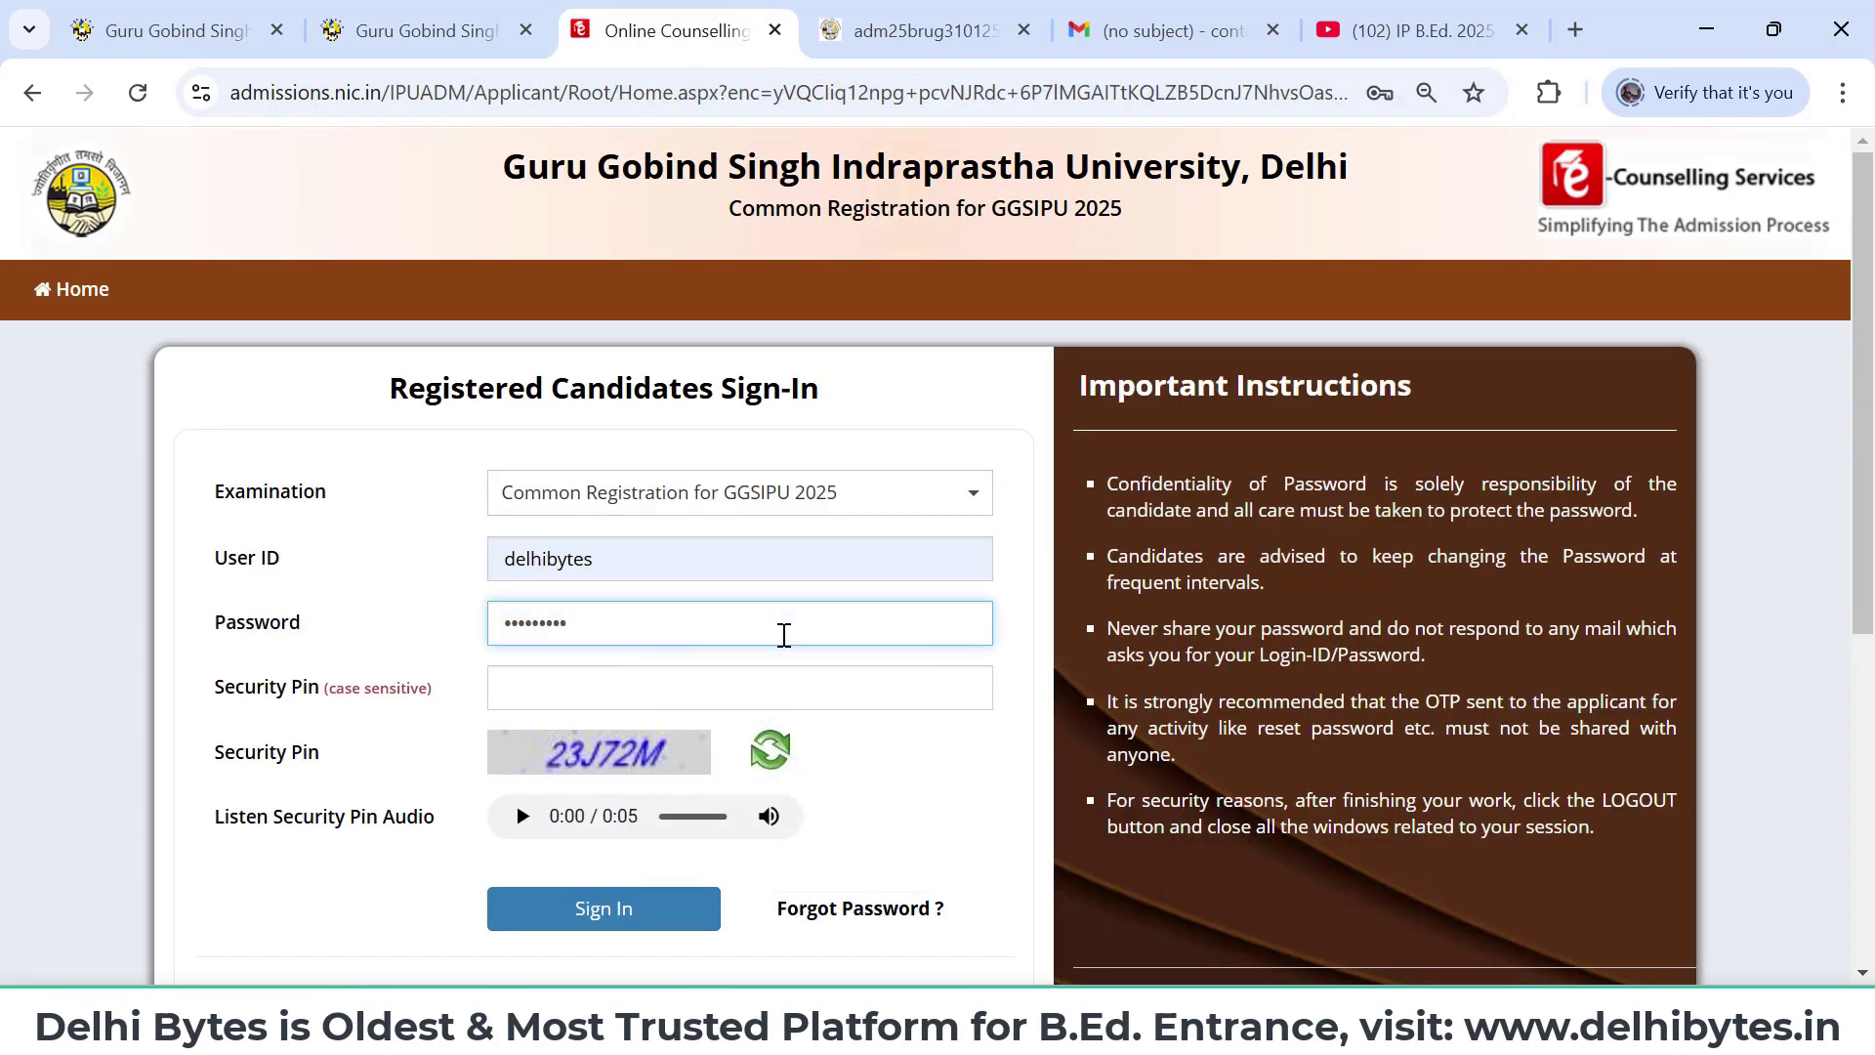
pyautogui.click(765, 564)
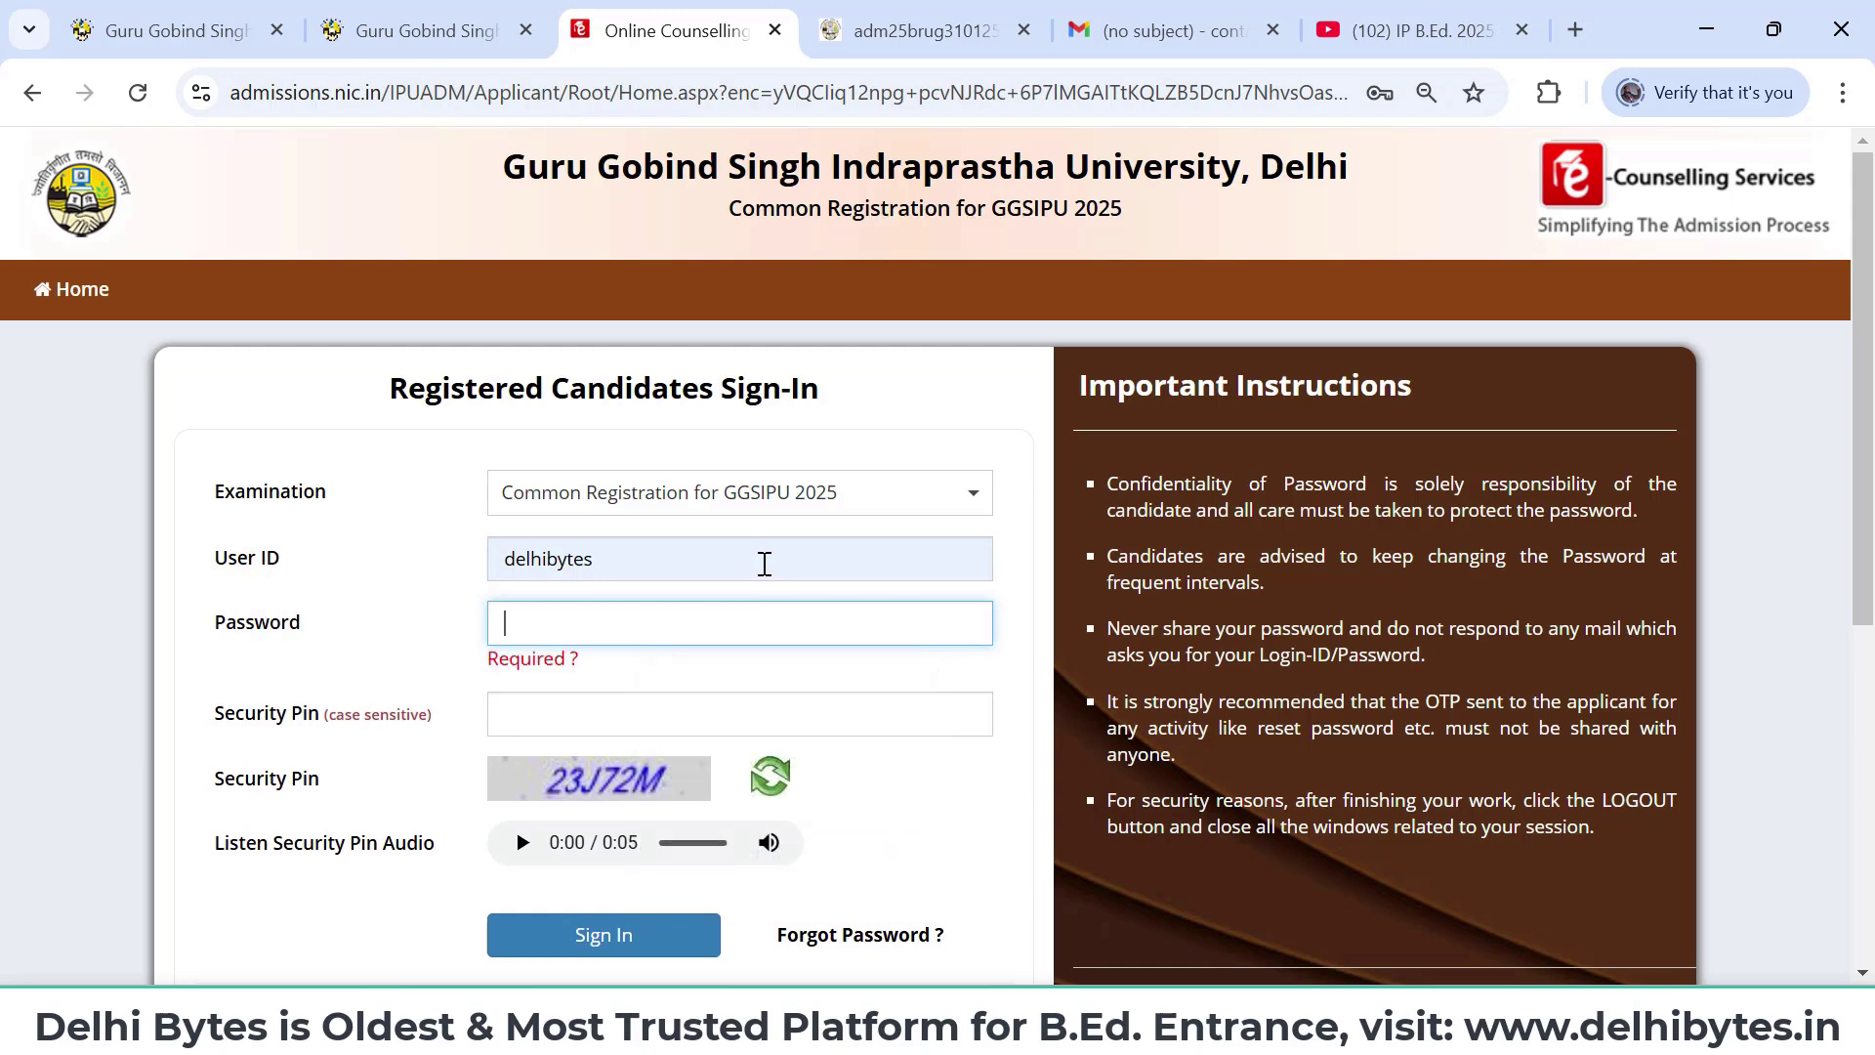
pyautogui.press('BackSpace')
pyautogui.press('BackSpace')
pyautogui.press('BackSpace')
pyautogui.press('BackSpace')
pyautogui.press('BackSpace')
pyautogui.press('BackSpace')
pyautogui.press('BackSpace')
pyautogui.press('BackSpace')
pyautogui.press('BackSpace')
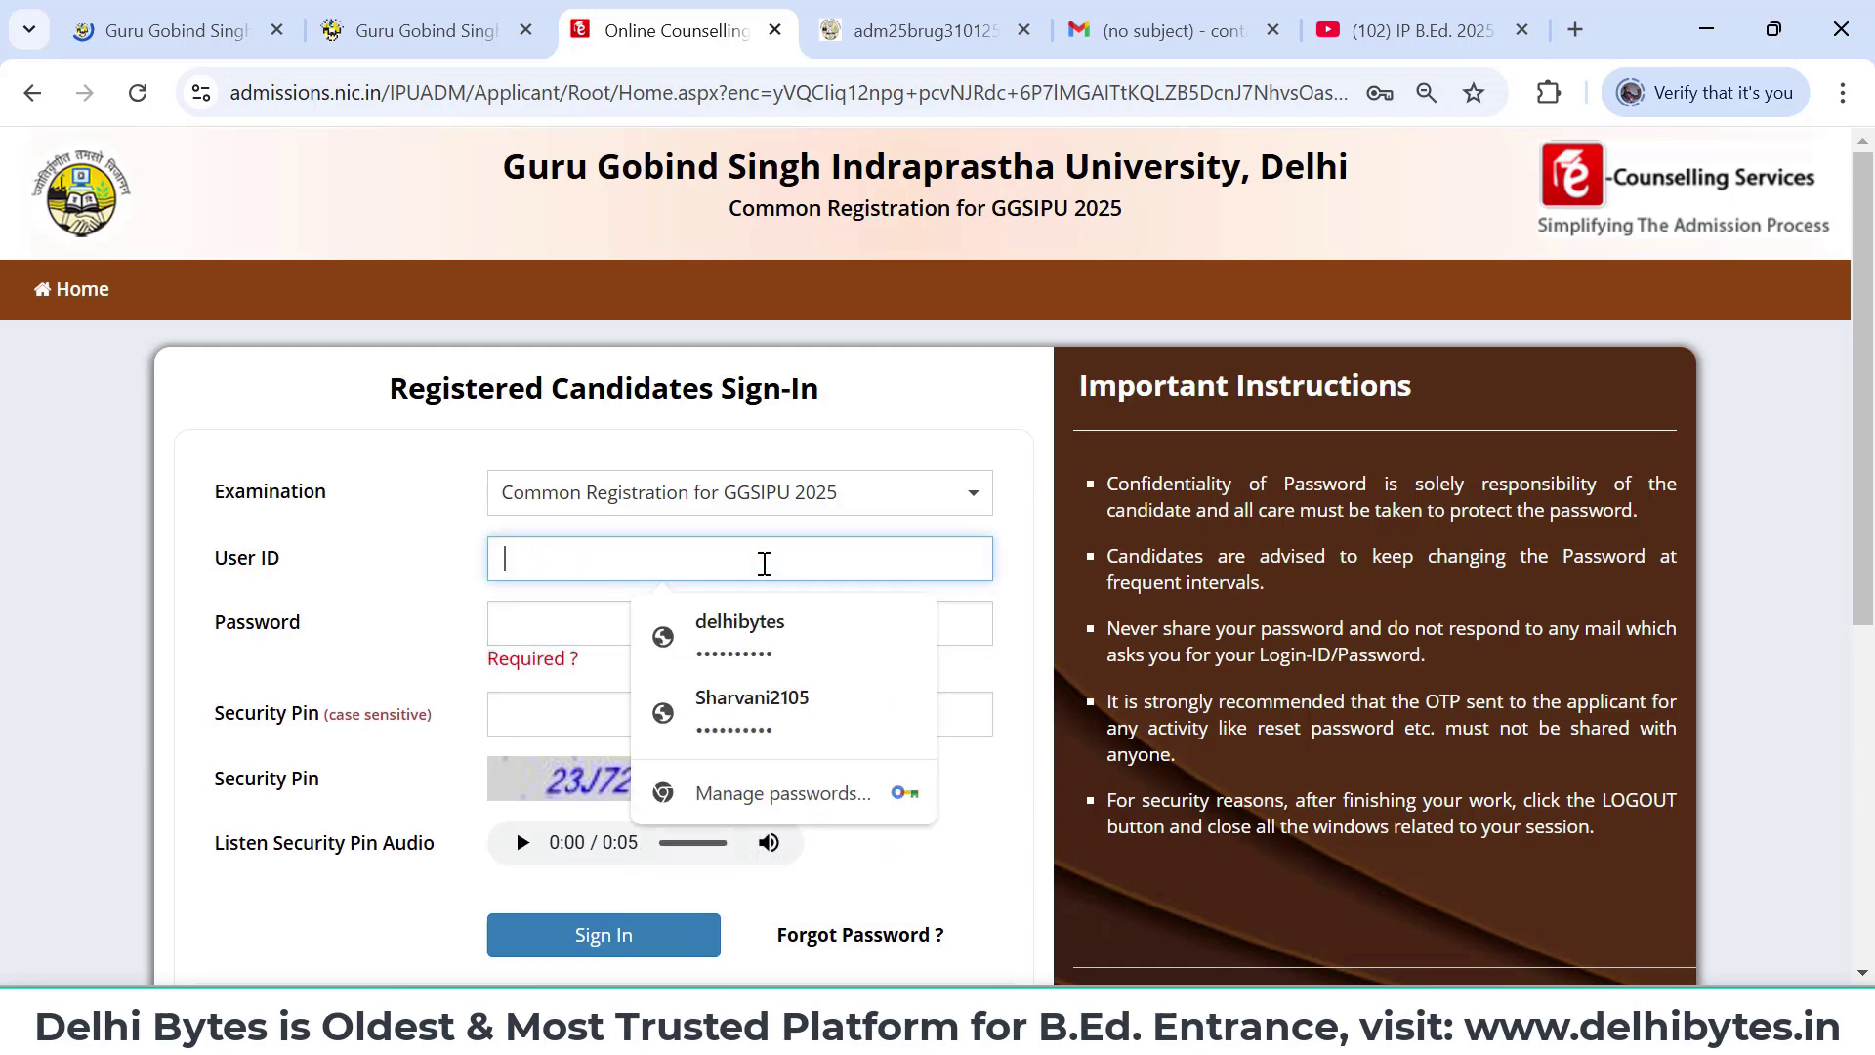
pyautogui.write('delhibytes')
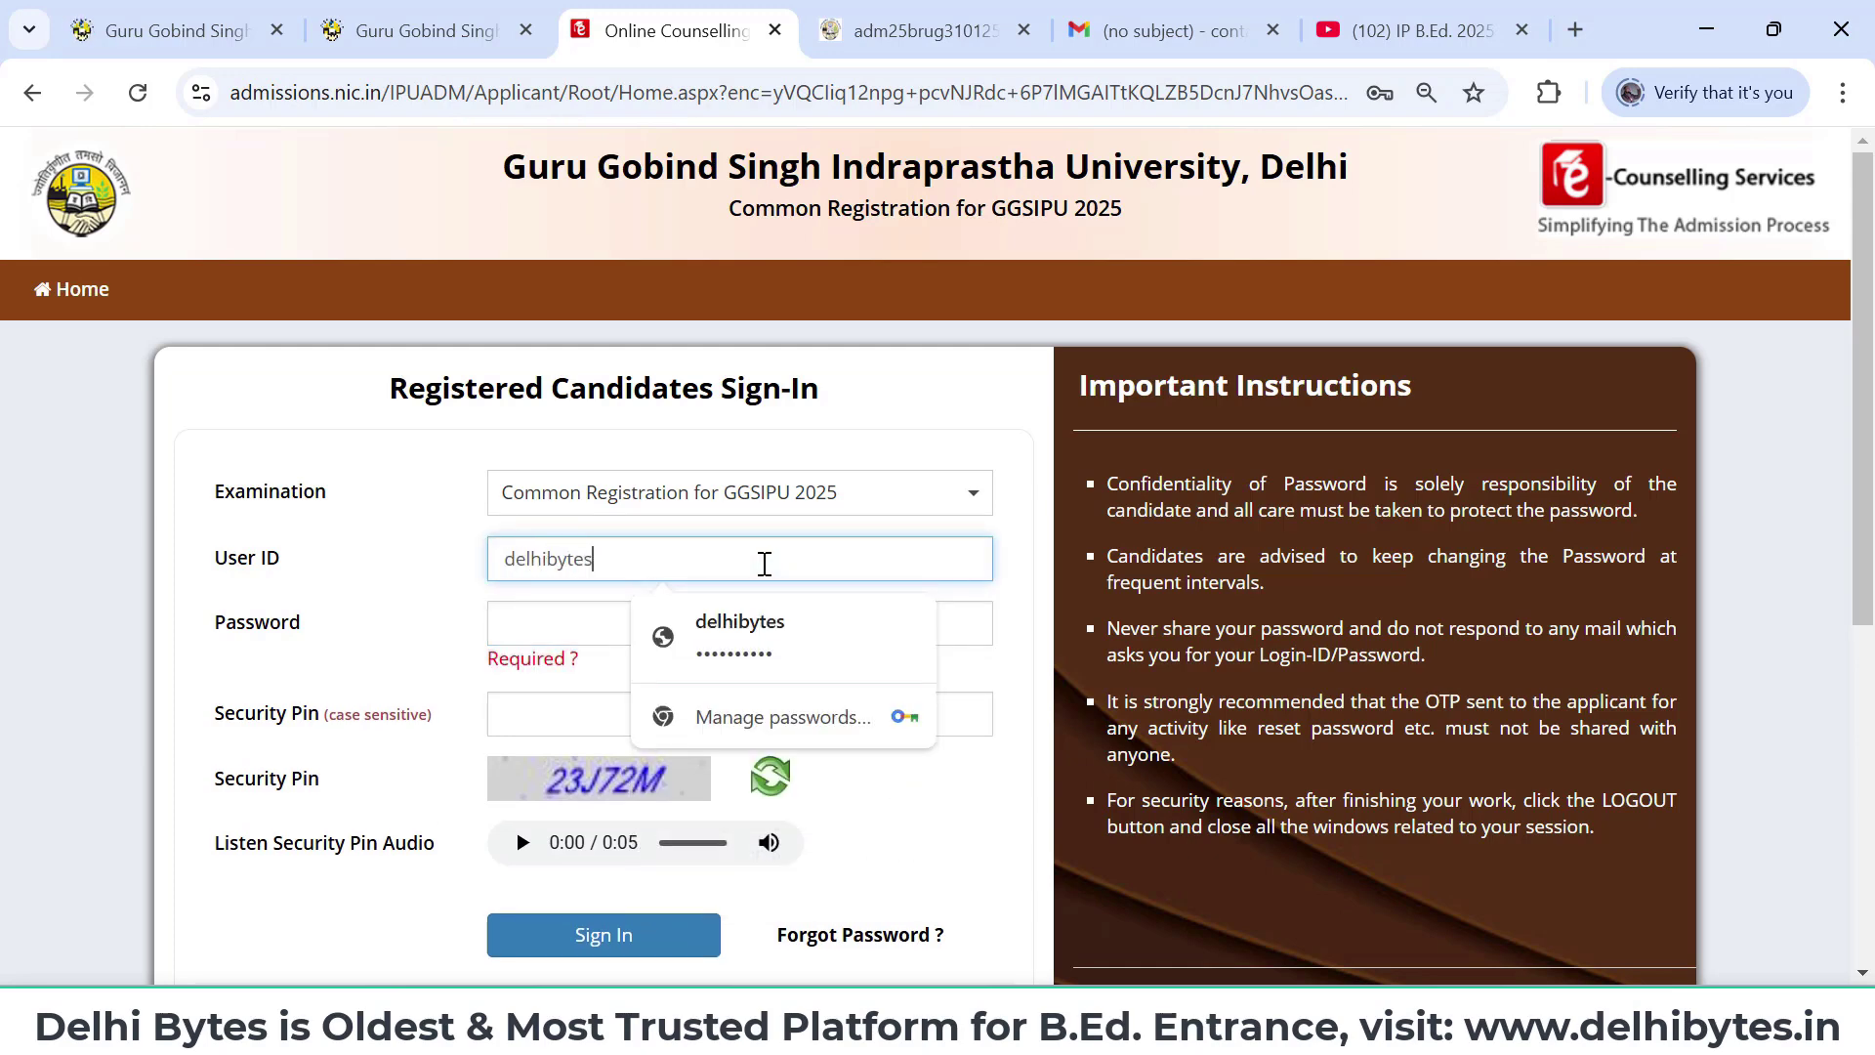
pyautogui.click(578, 606)
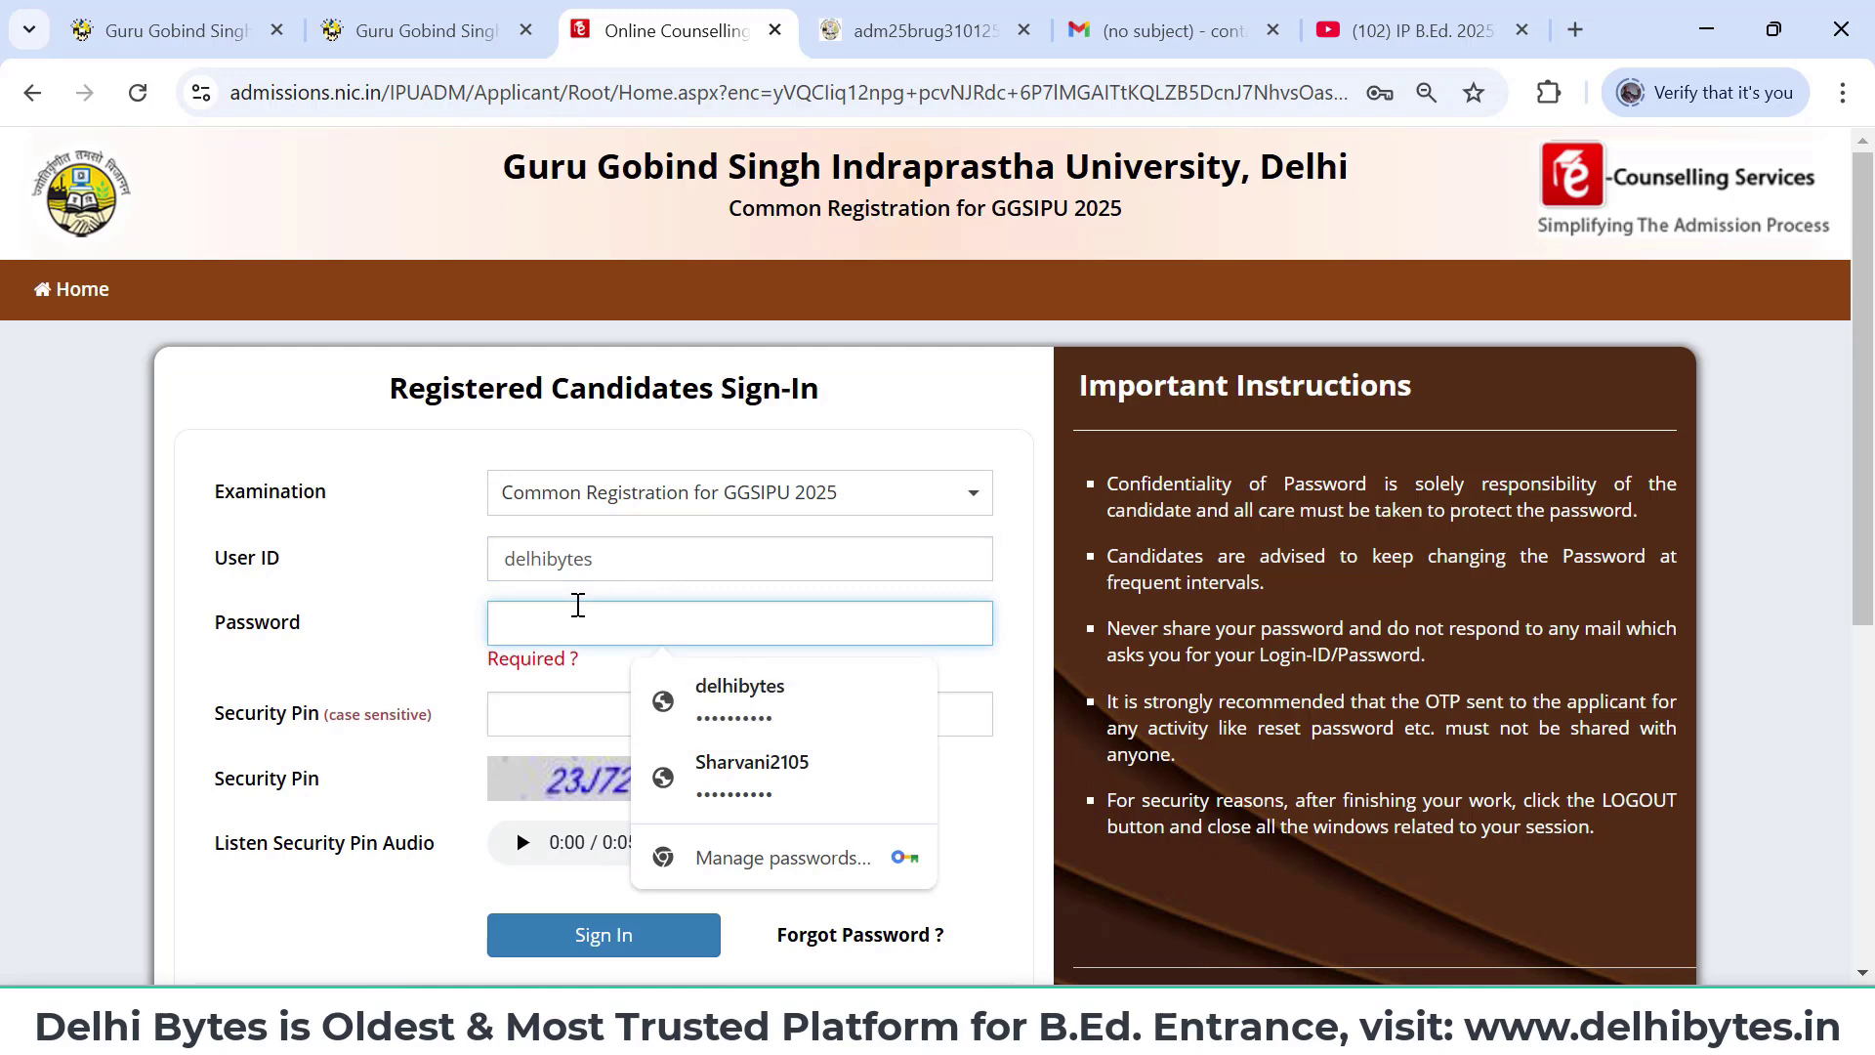
pyautogui.write('••••••••')
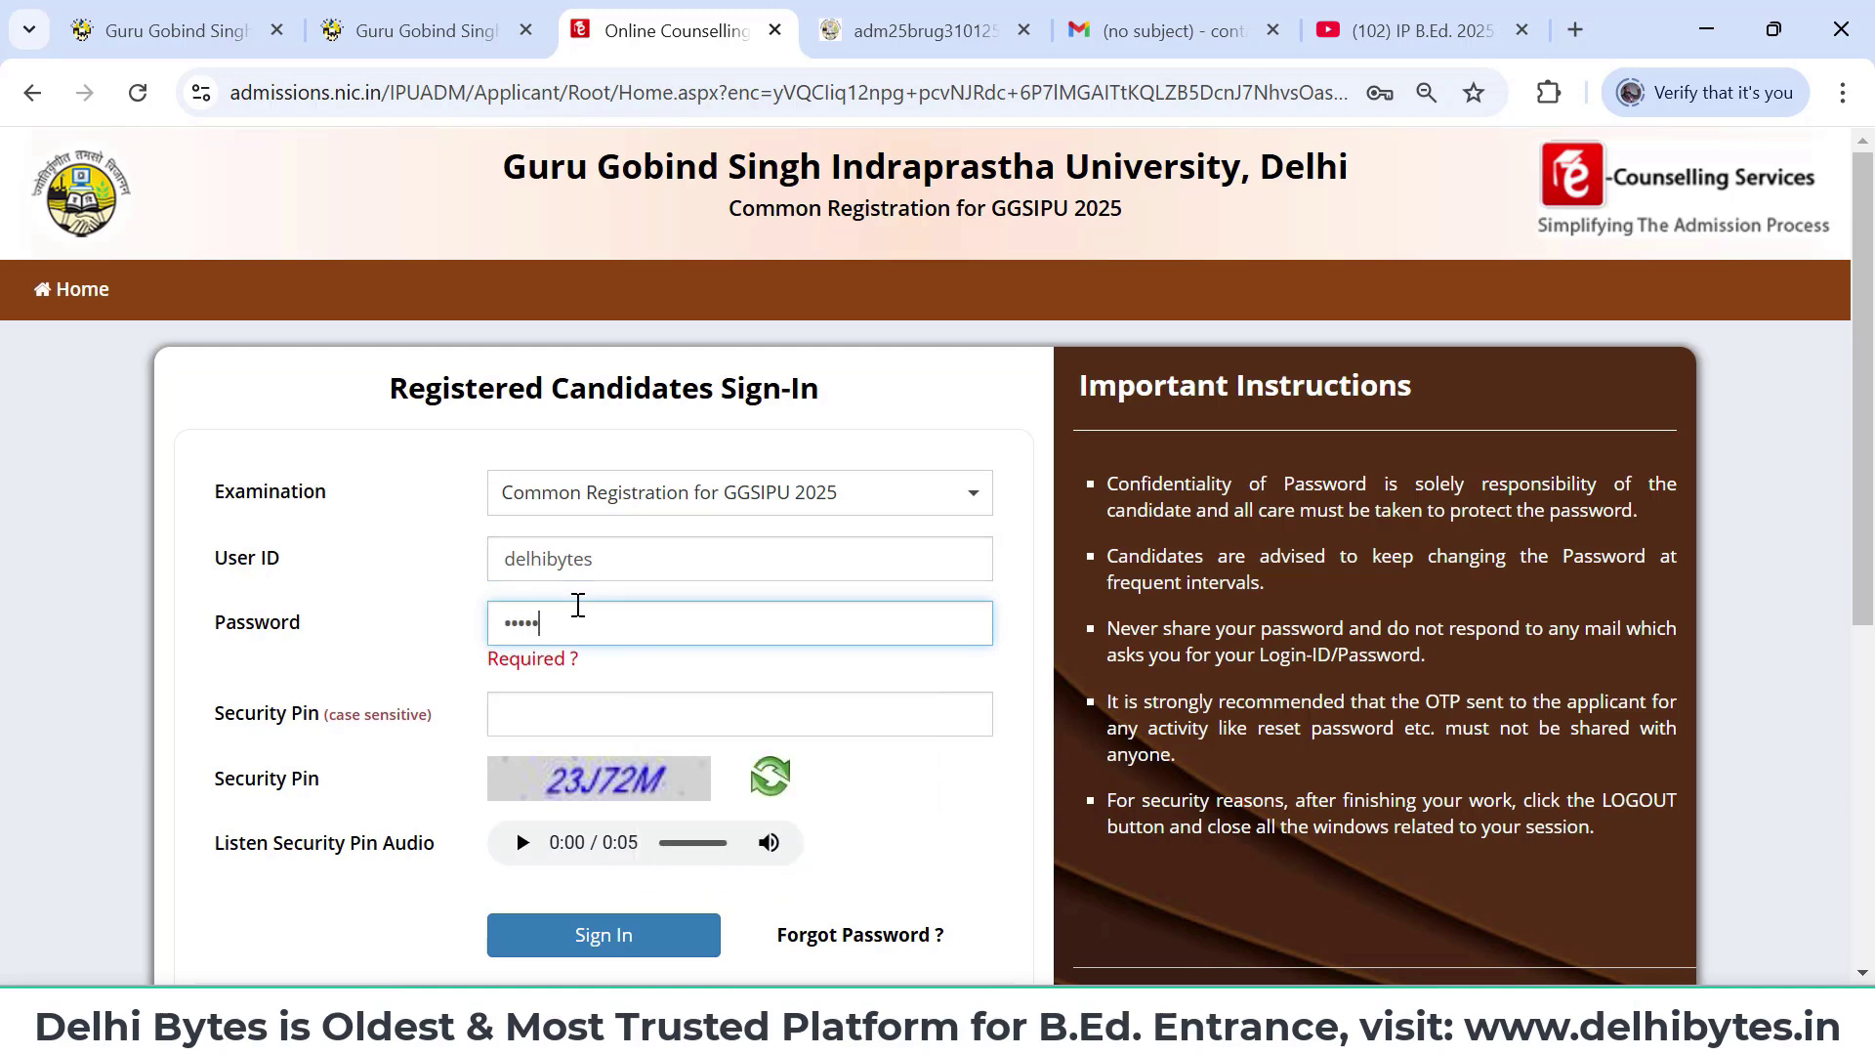
pyautogui.write('••')
pyautogui.click(574, 720)
pyautogui.write('23')
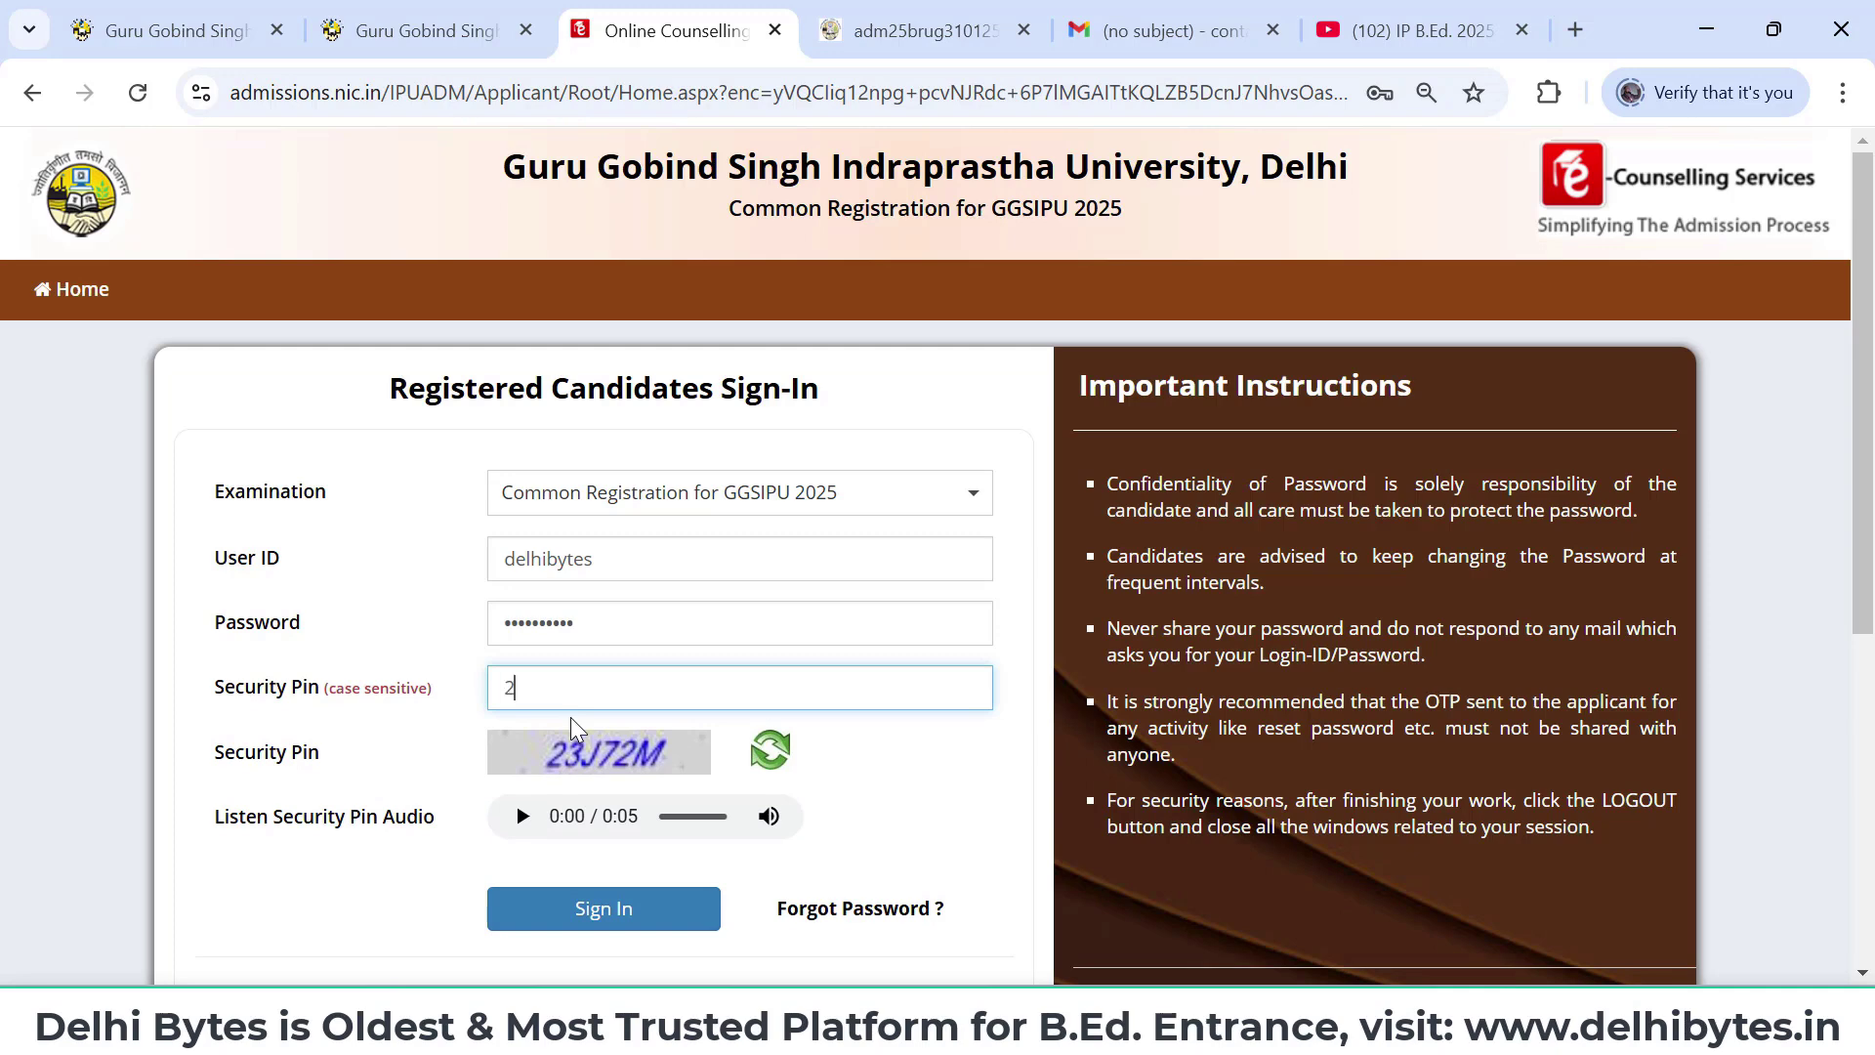
pyautogui.write('J72M')
pyautogui.click(630, 914)
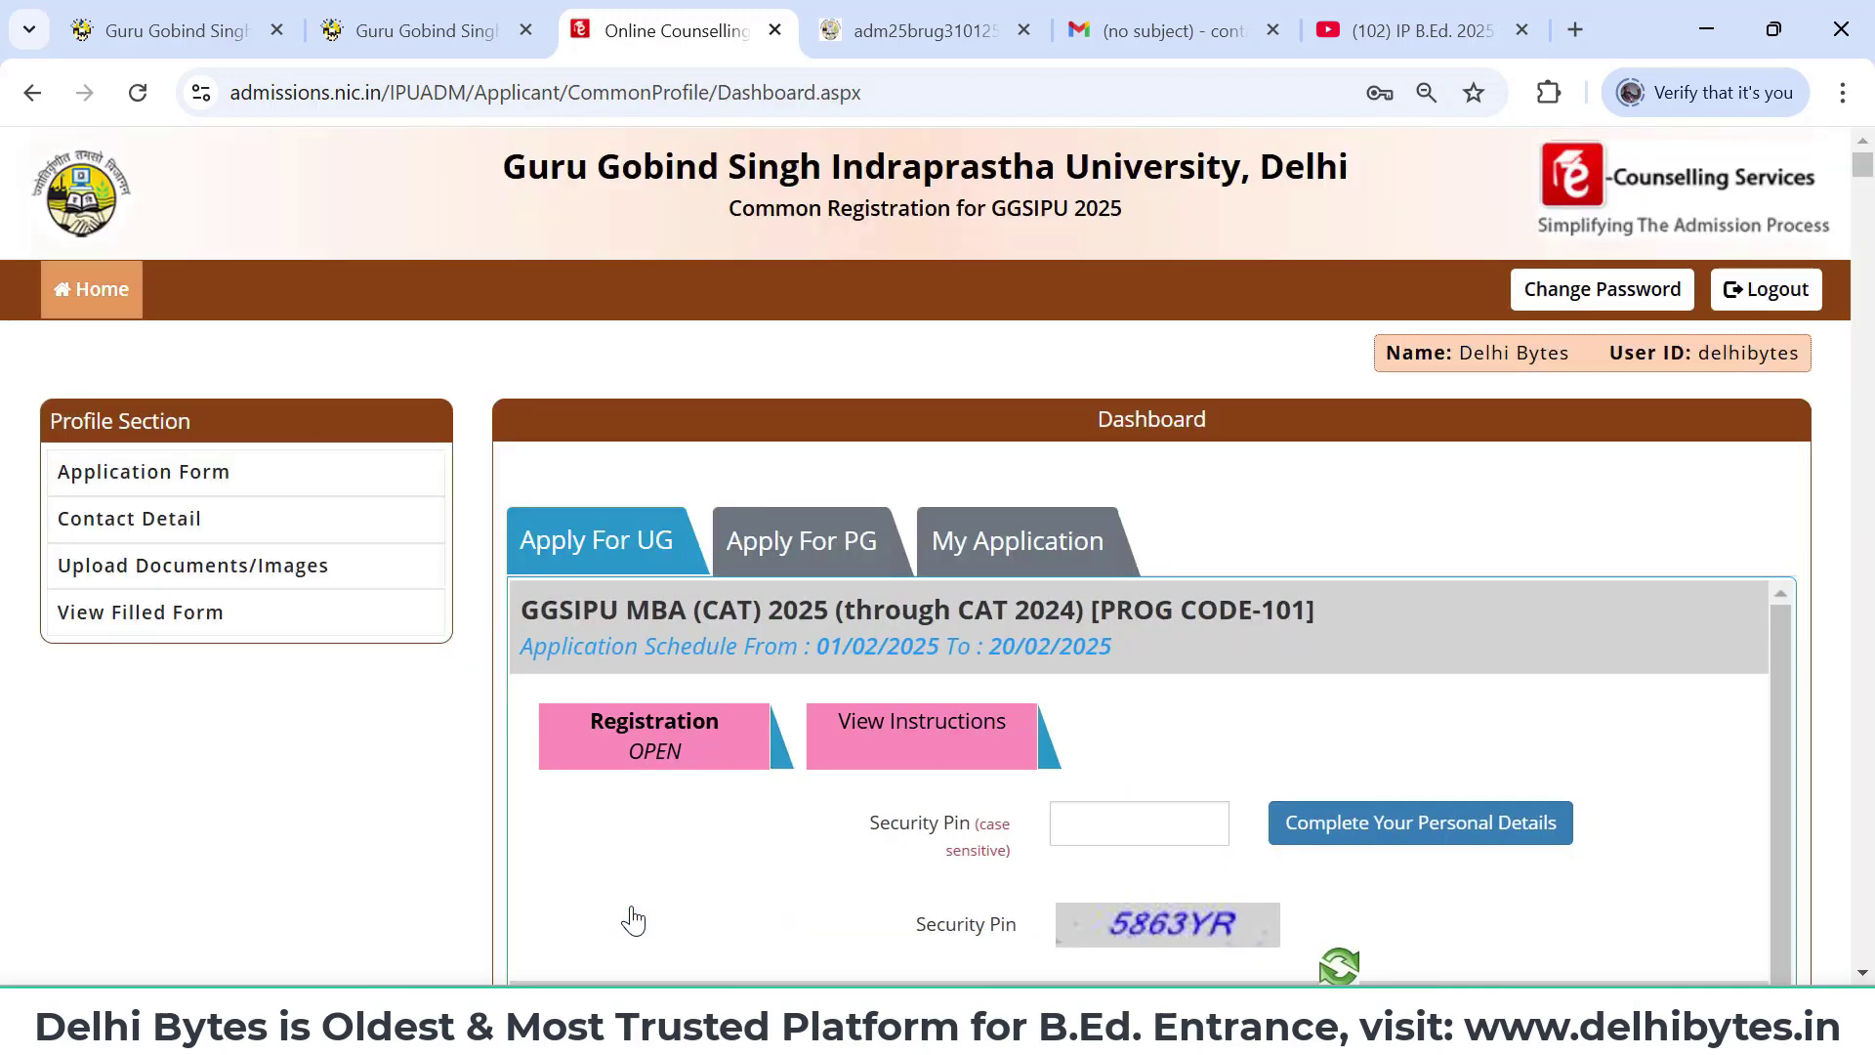
# - Search the dashboard for programme codes 122 and 159 to locate the B.Ed. block
pyautogui.scroll(-1, 1527, 860)
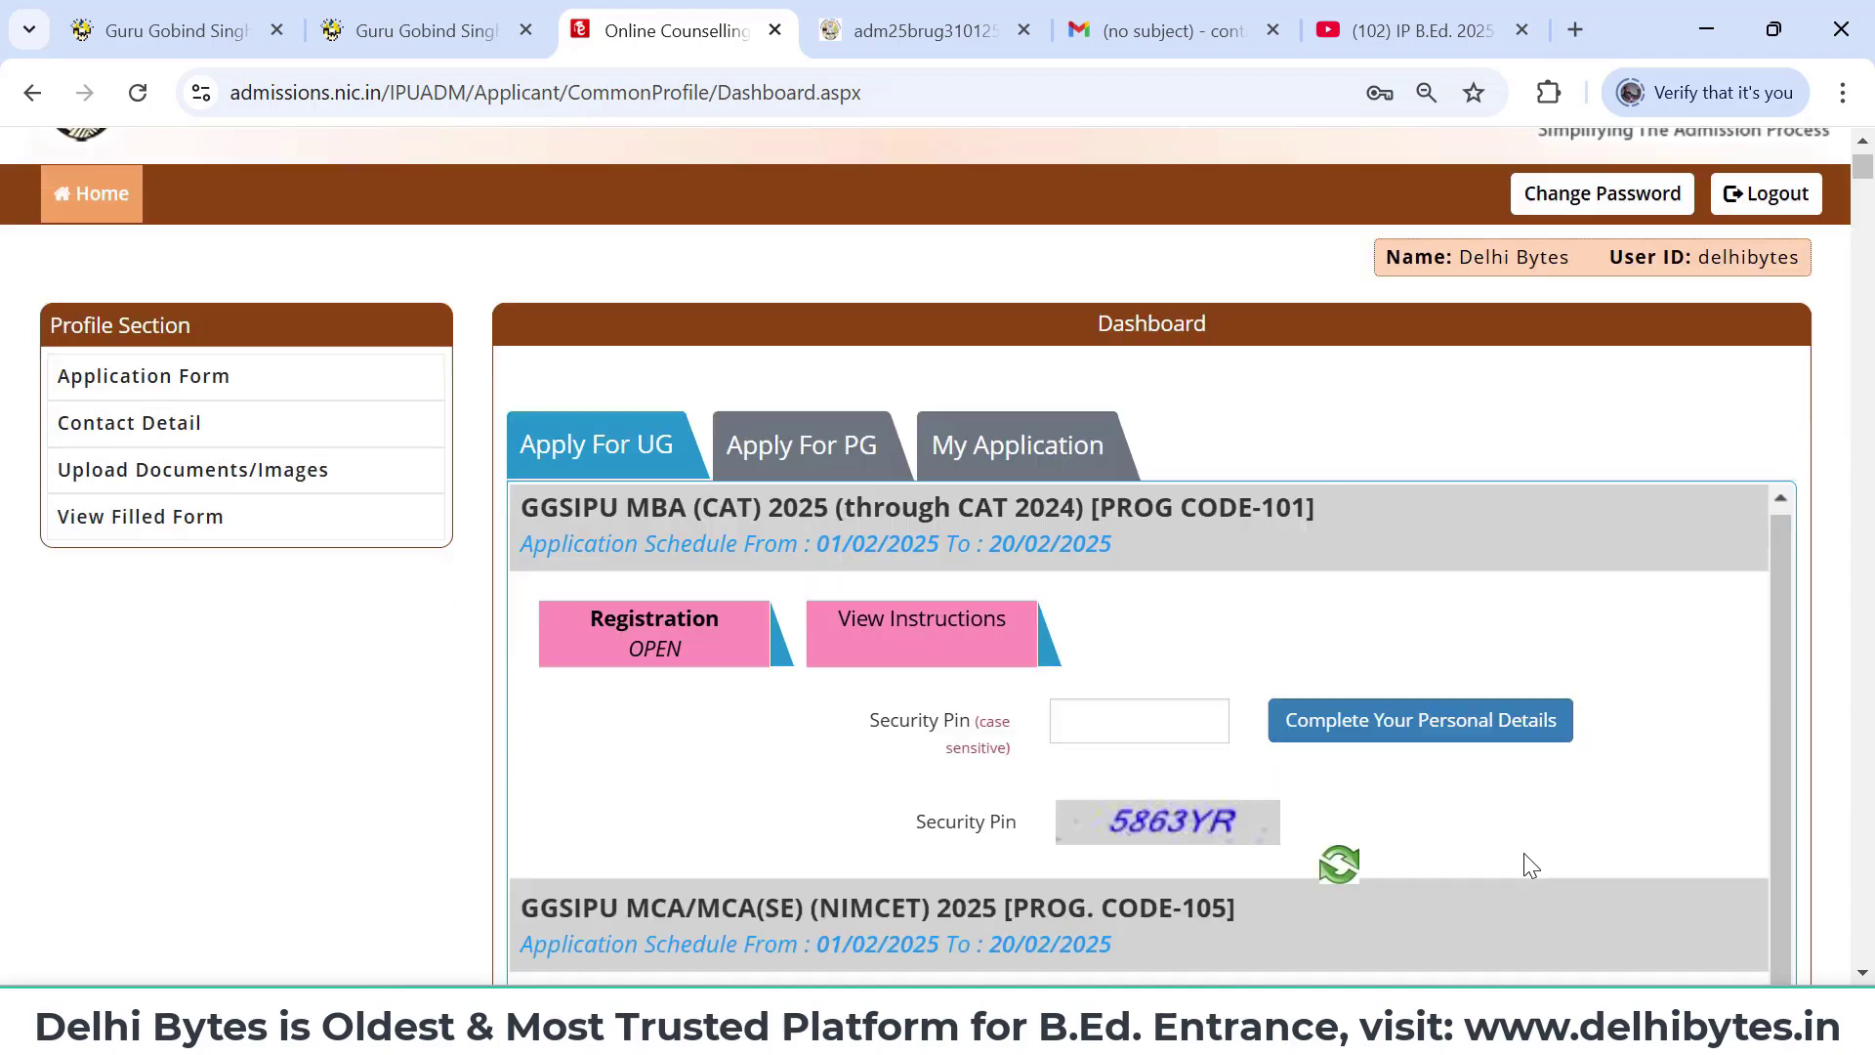
pyautogui.scroll(-7, 1525, 855)
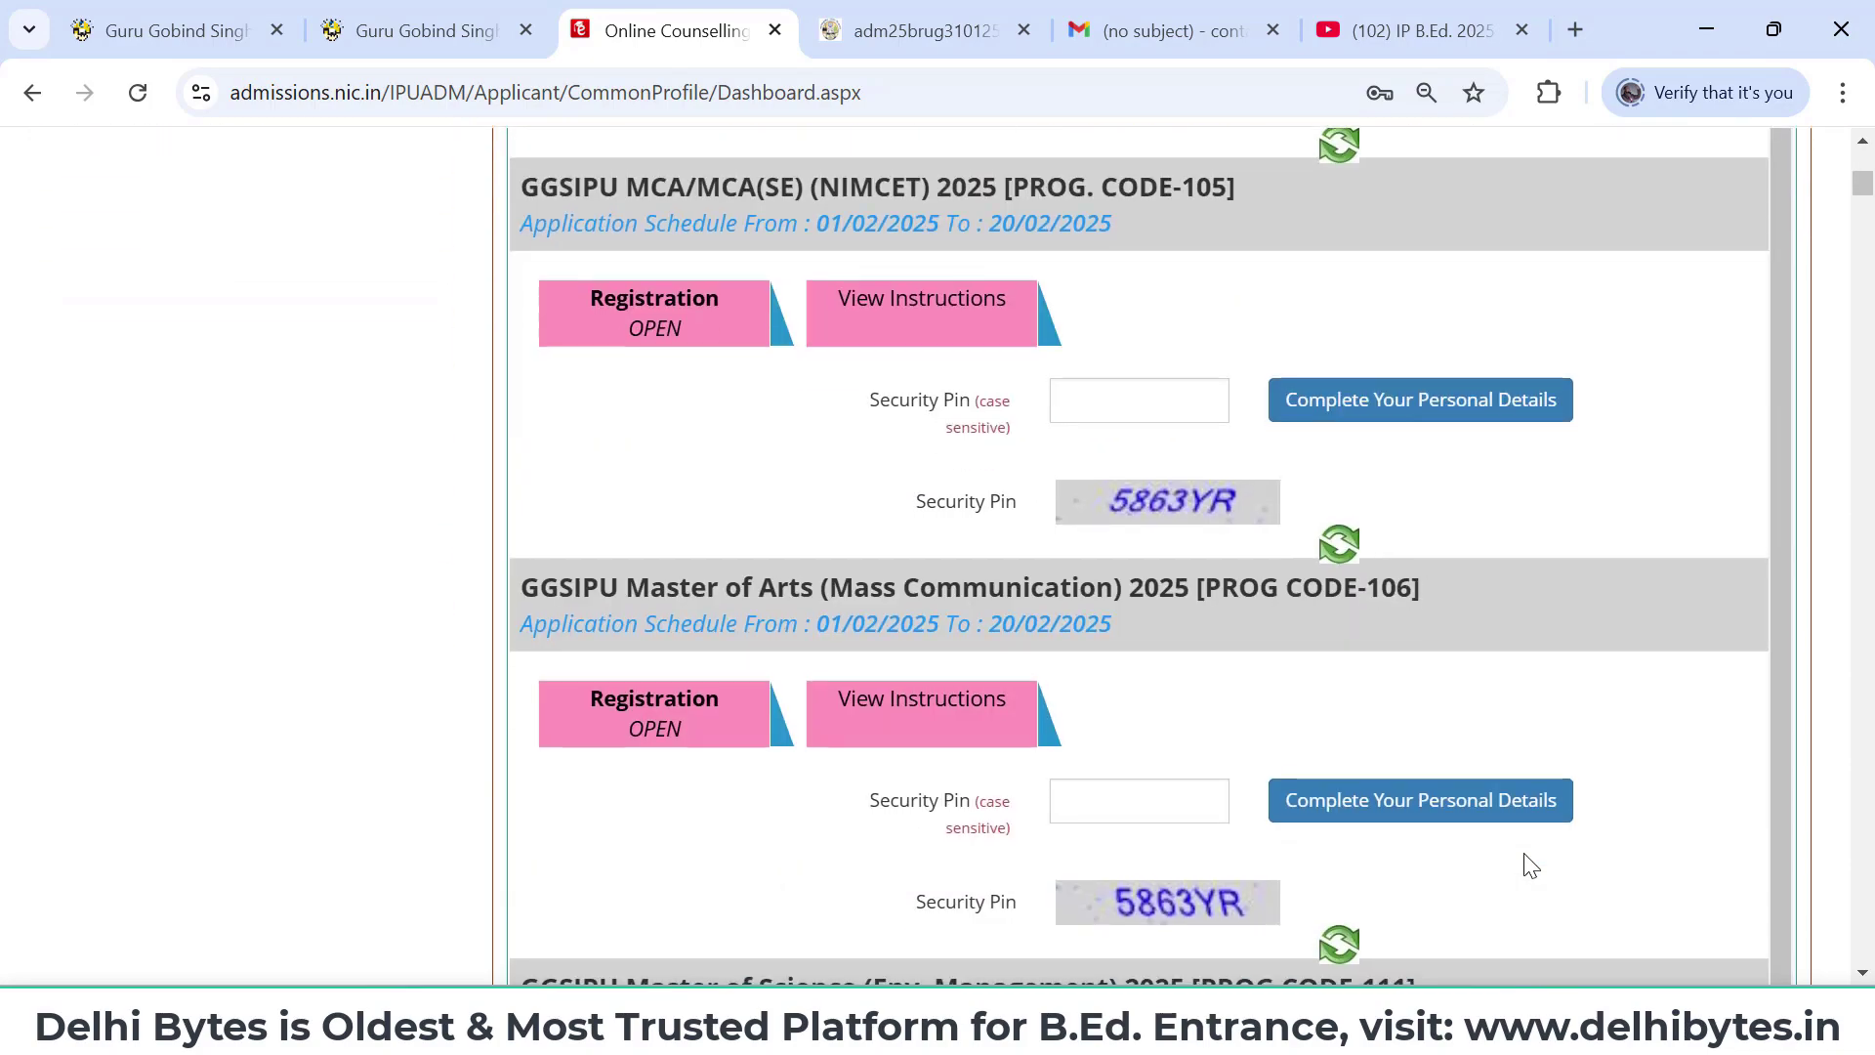
pyautogui.scroll(-3, 1530, 865)
pyautogui.scroll(-4, 1531, 864)
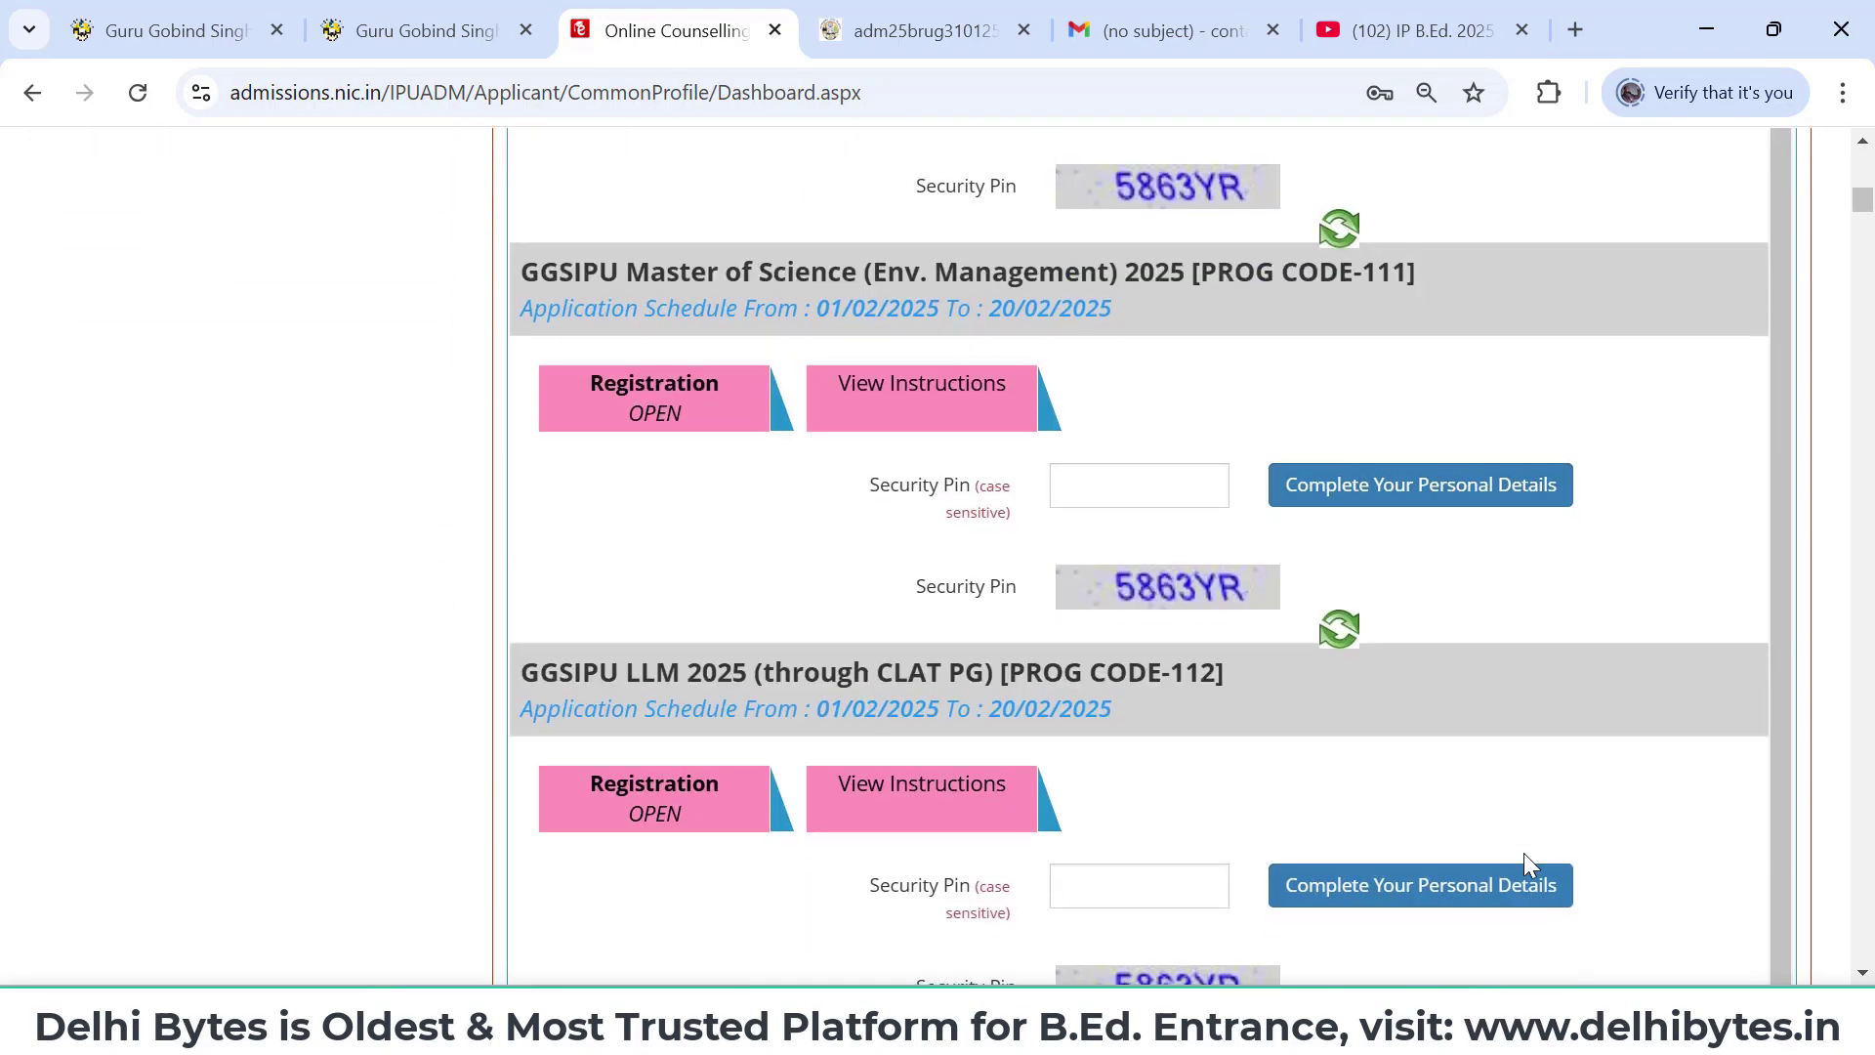
pyautogui.scroll(-7, 1524, 853)
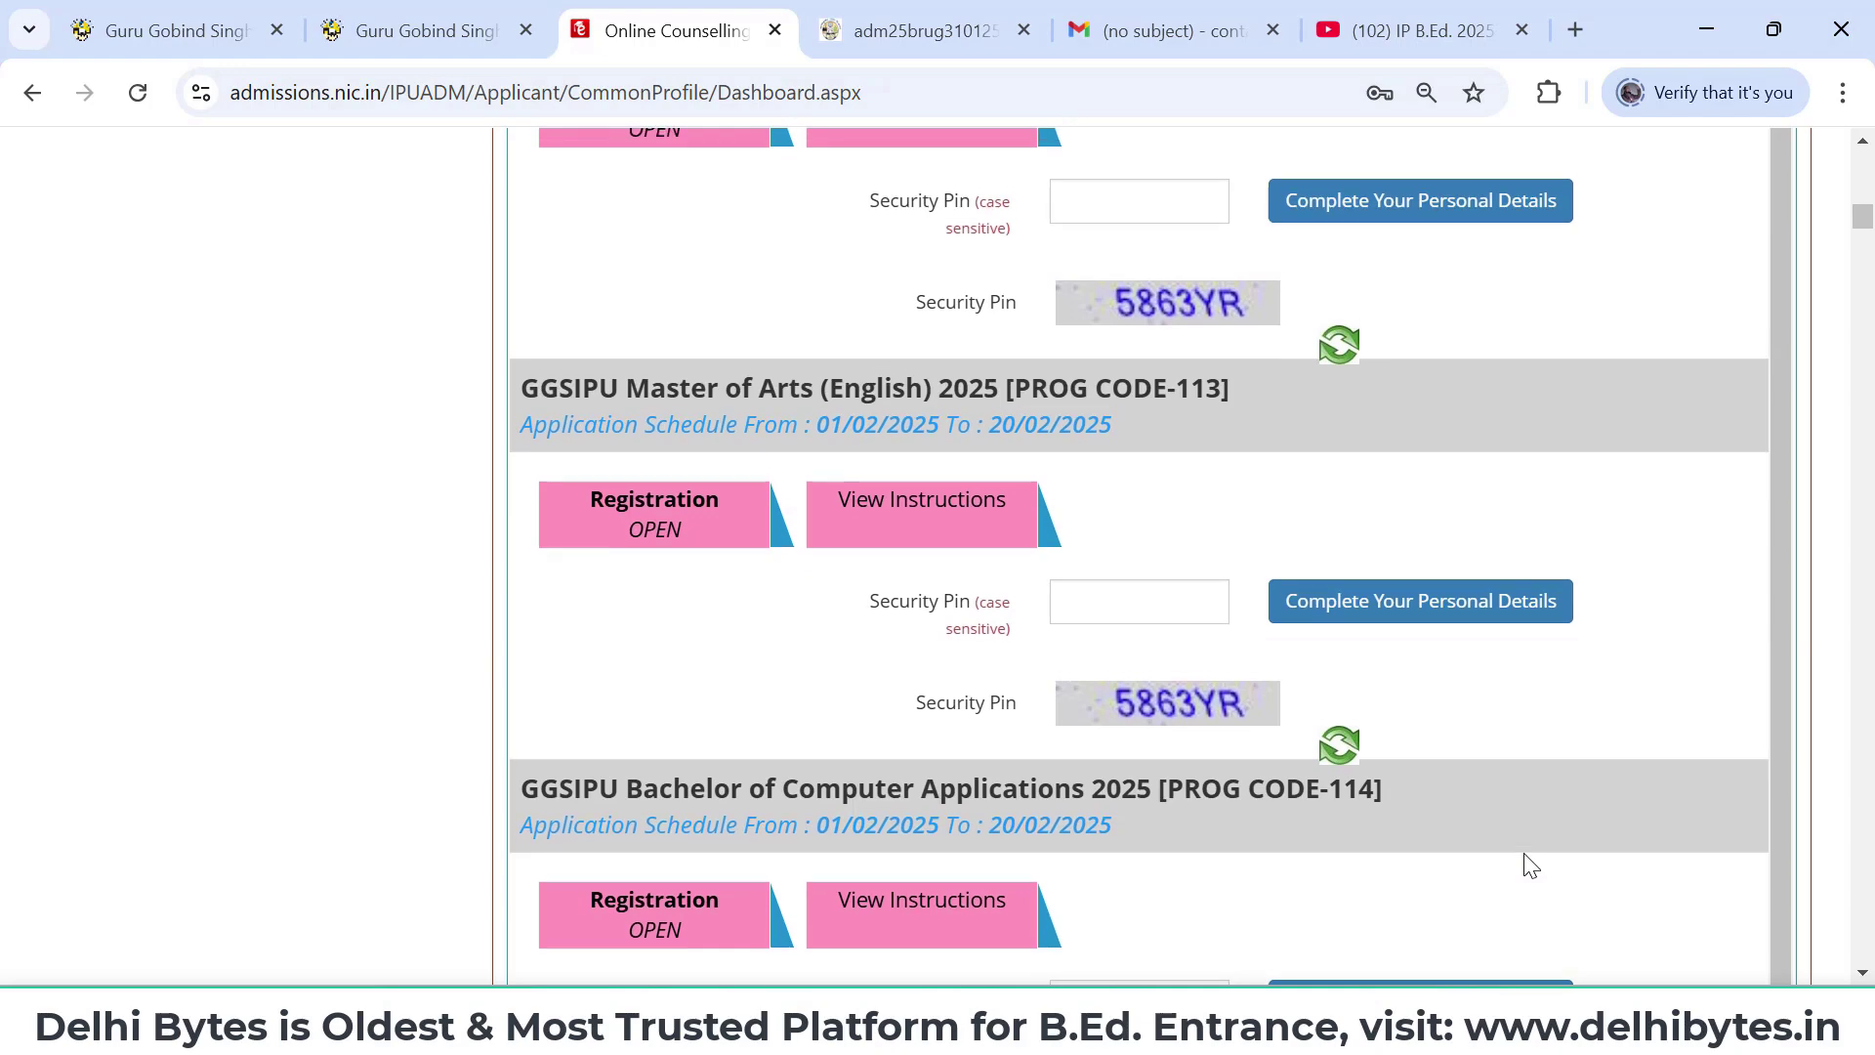
pyautogui.scroll(20, 1529, 866)
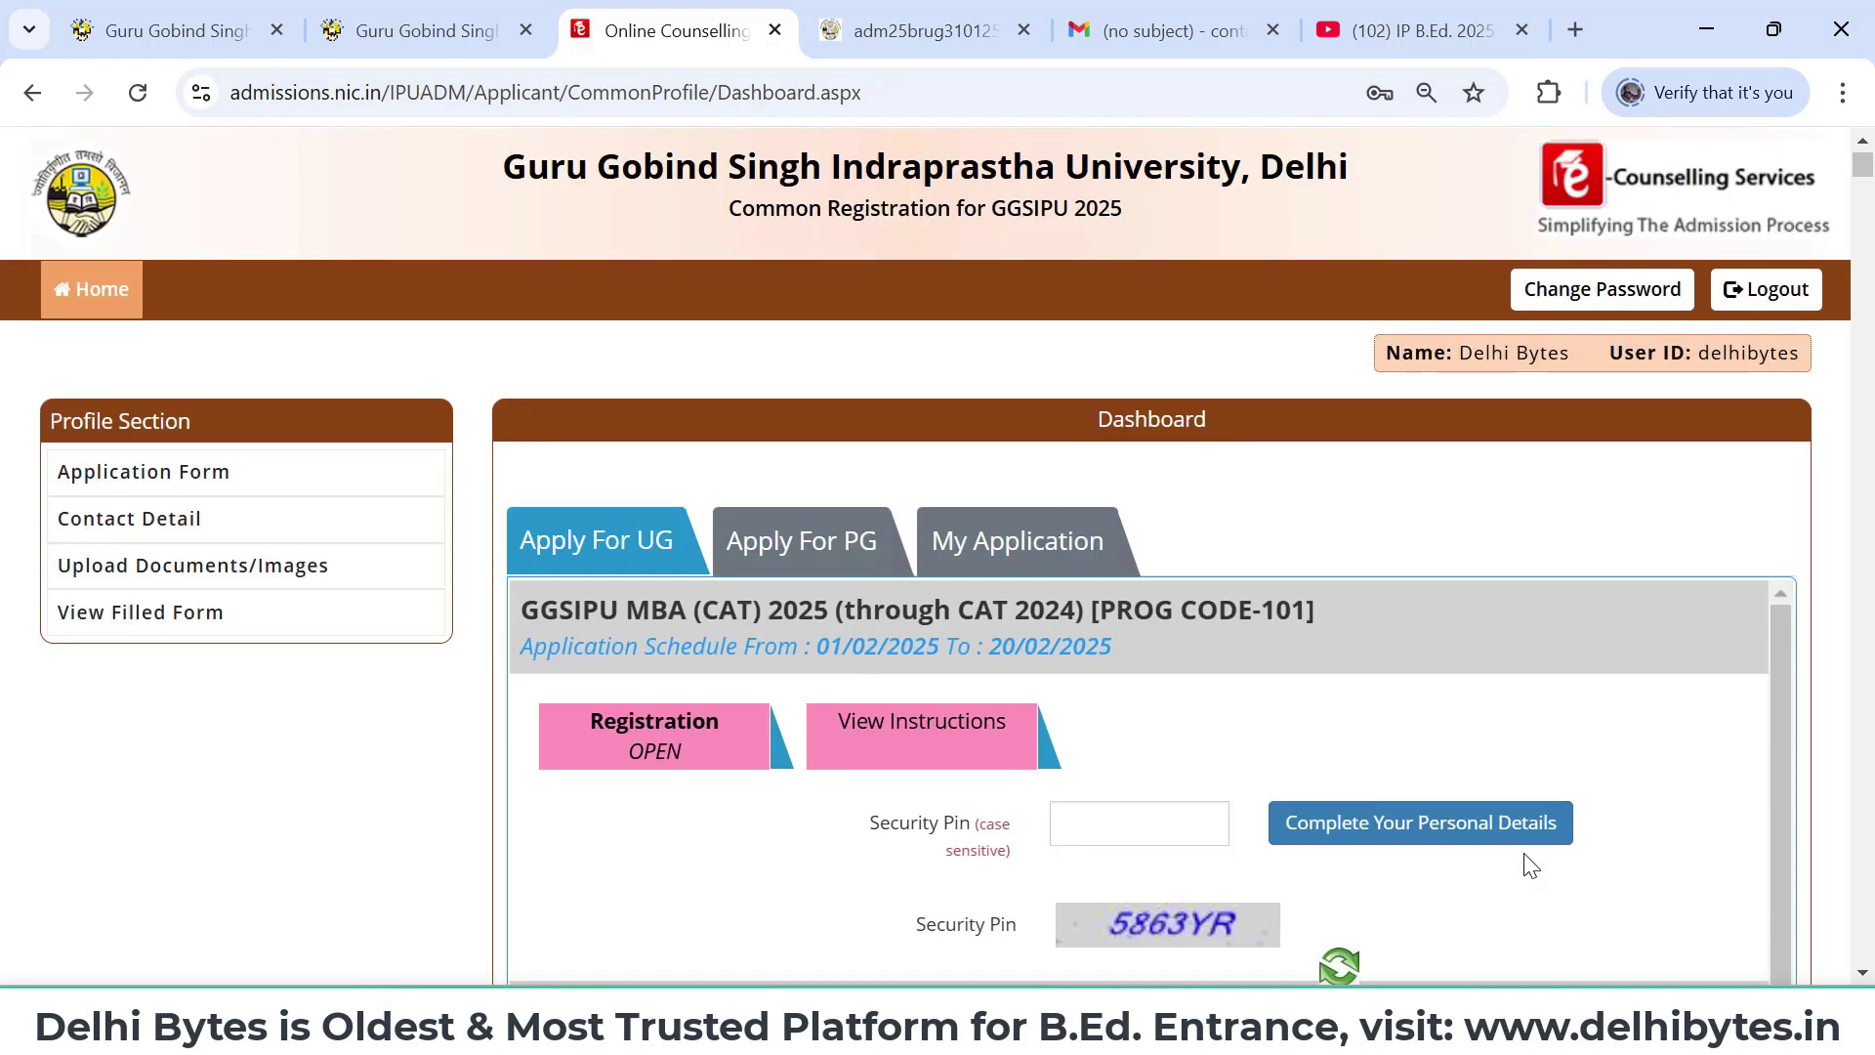
pyautogui.hotkey('ctrl', 'f')
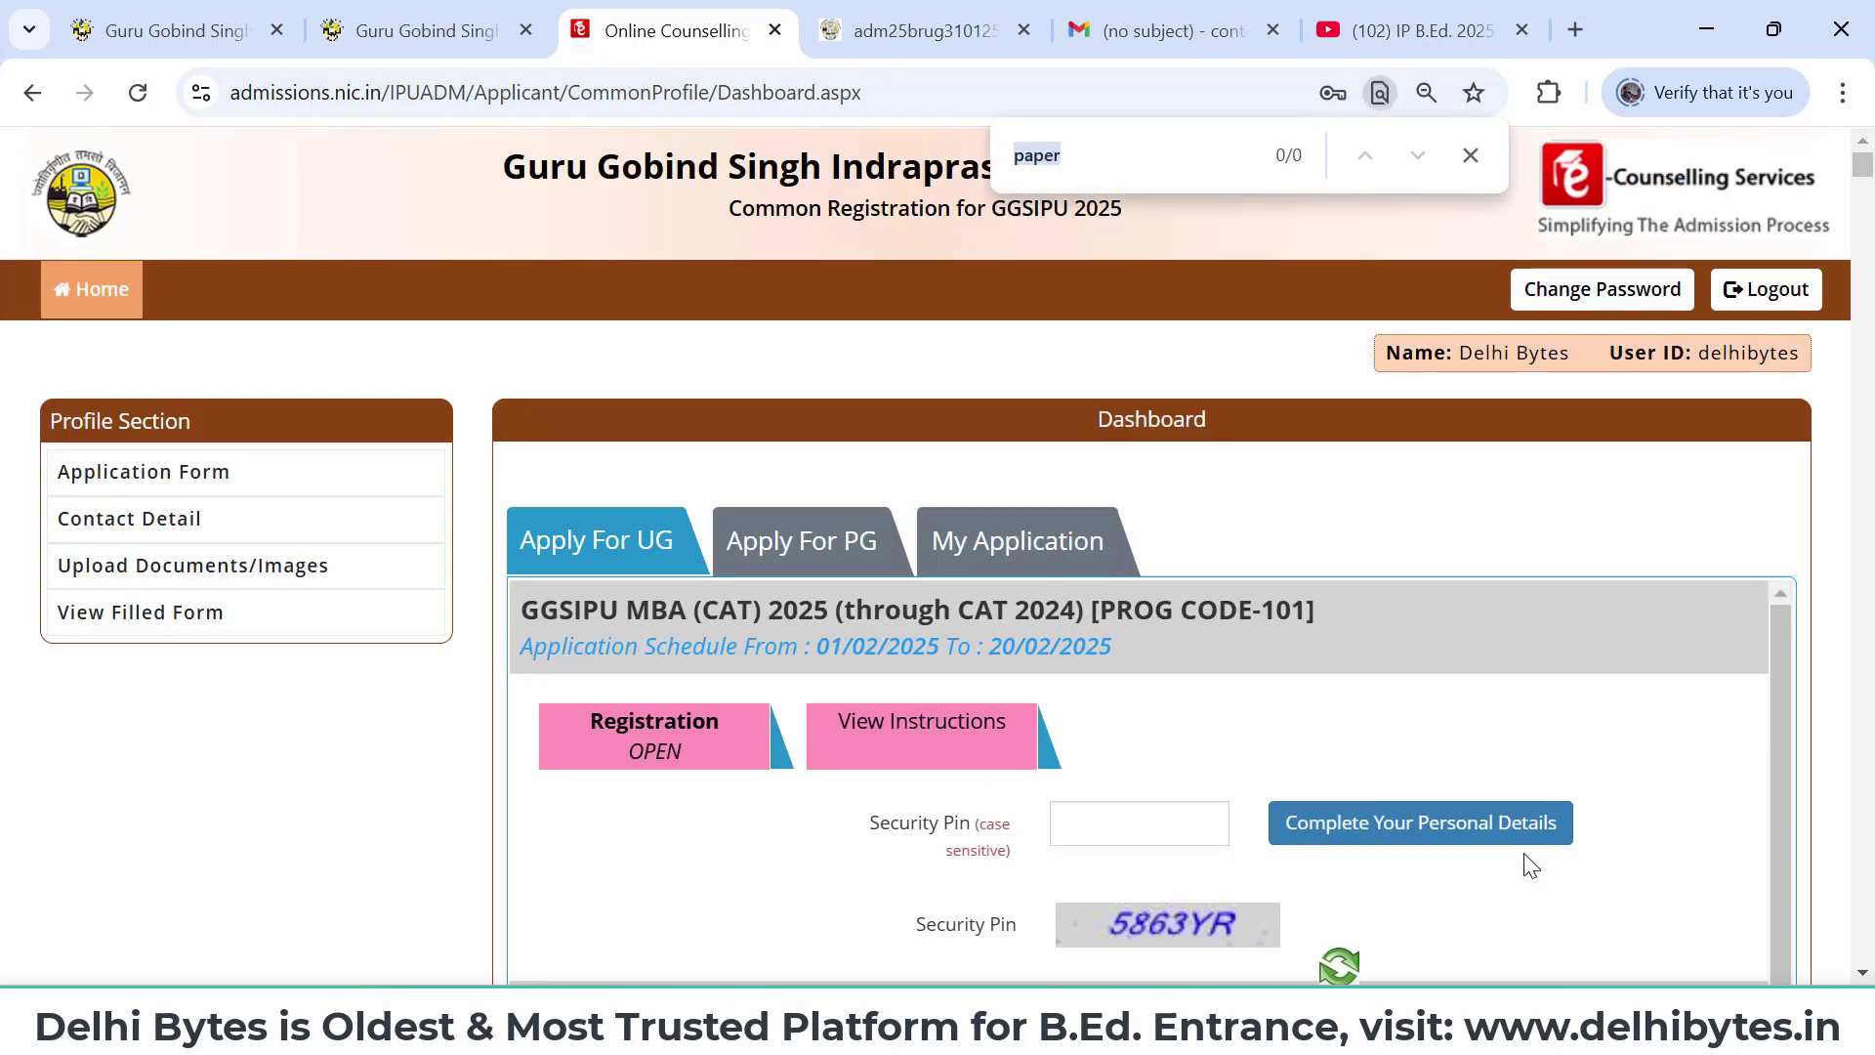
pyautogui.write('122')
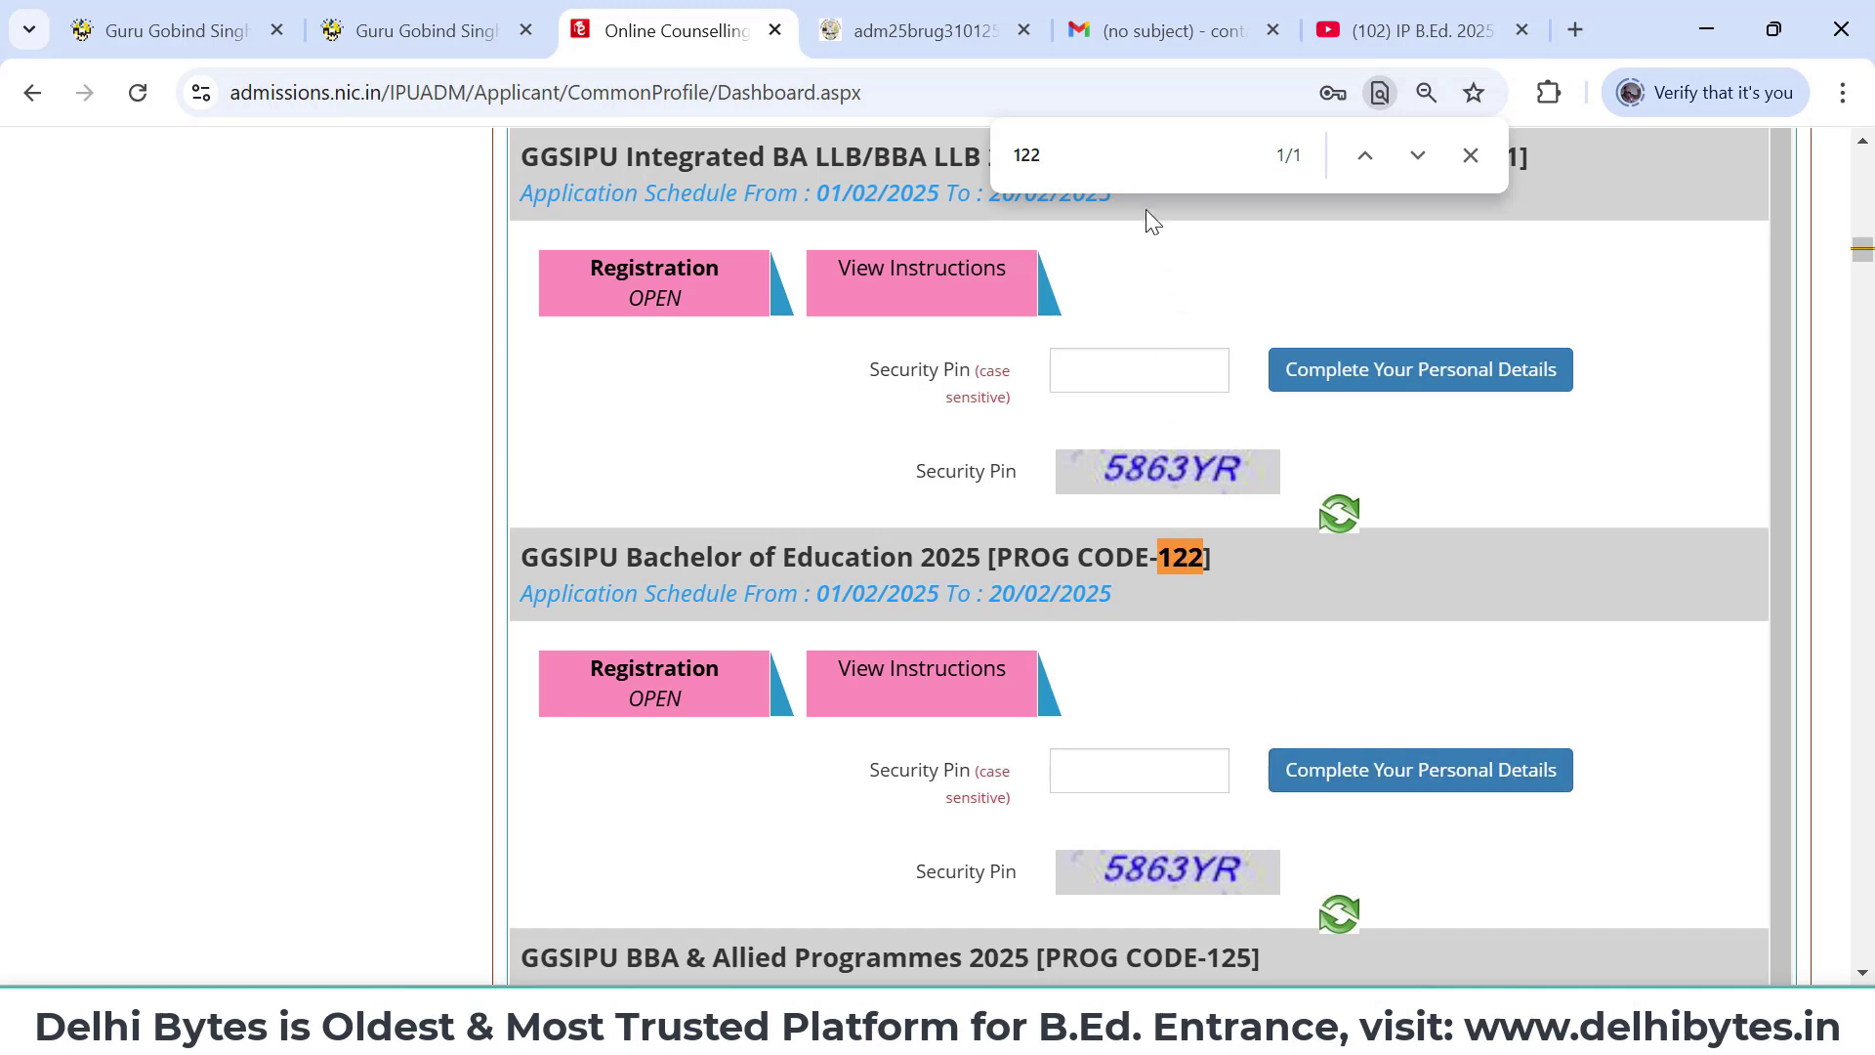
pyautogui.press('BackSpace')
pyautogui.press('BackSpace')
pyautogui.press('BackSpace')
pyautogui.write('15')
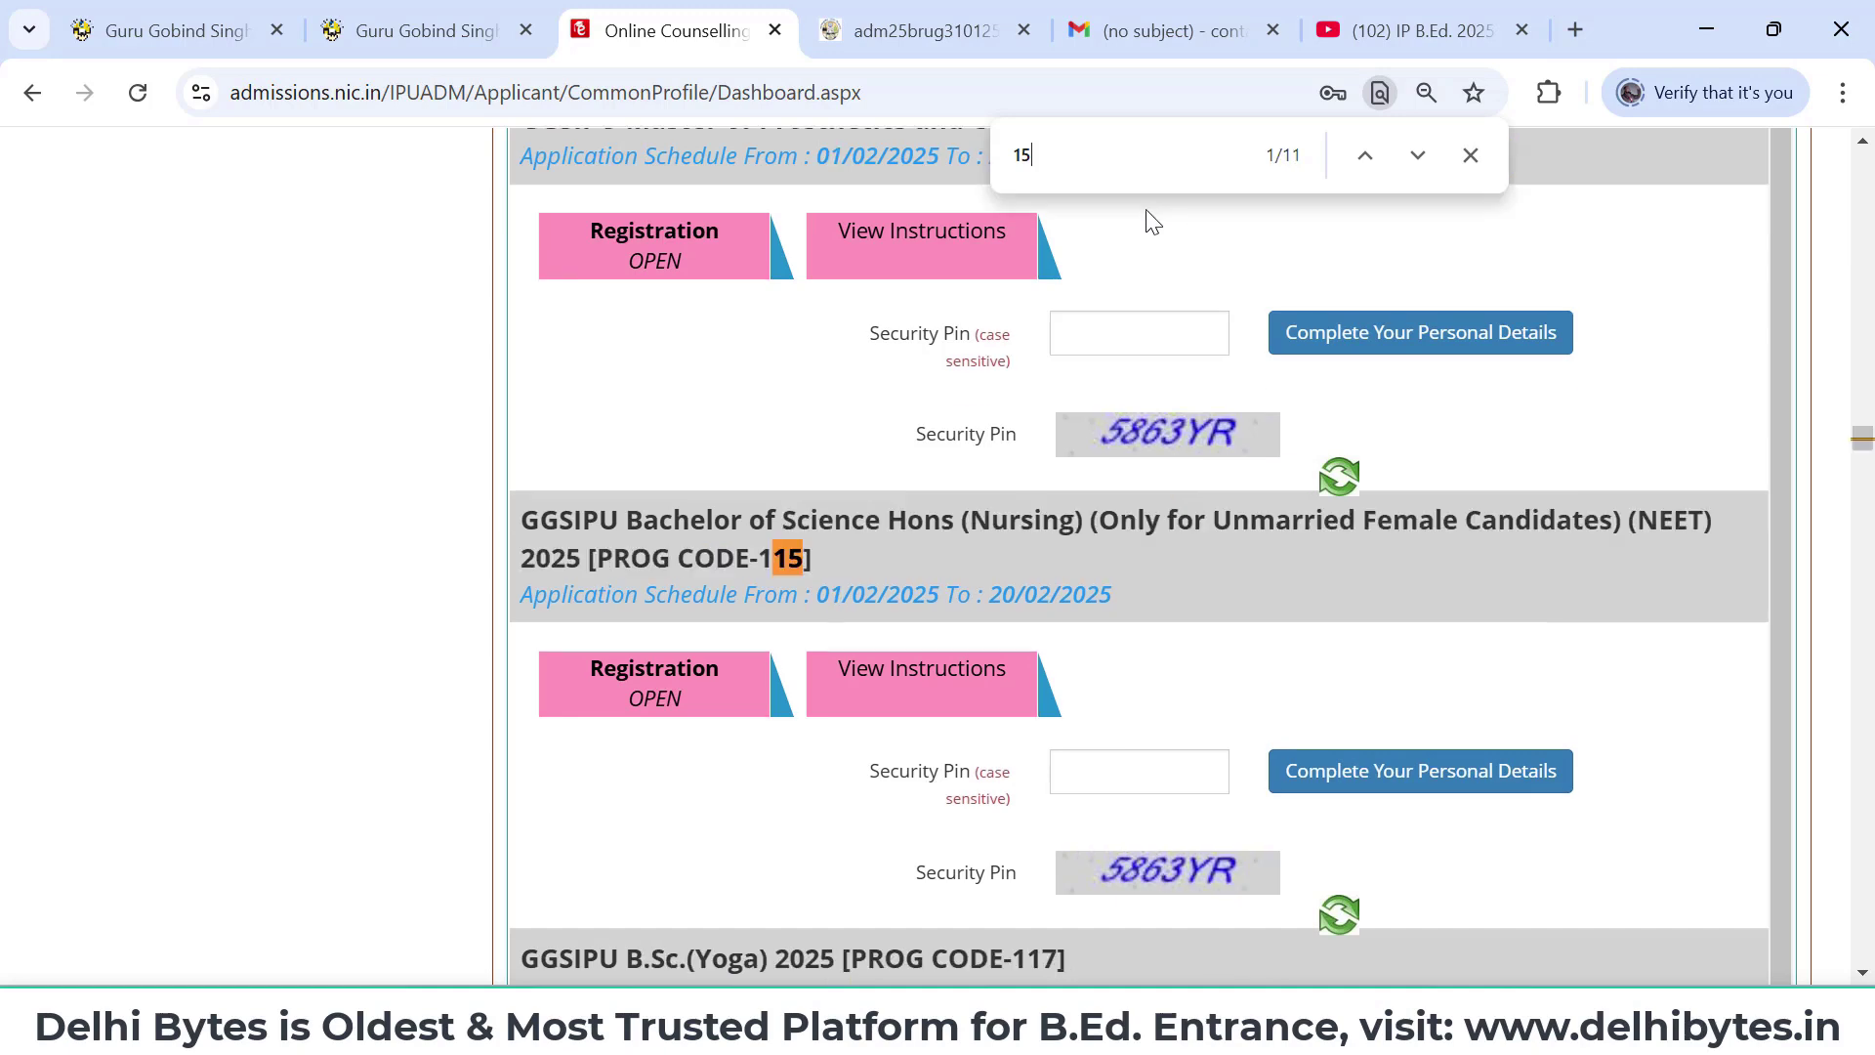
pyautogui.write('9')
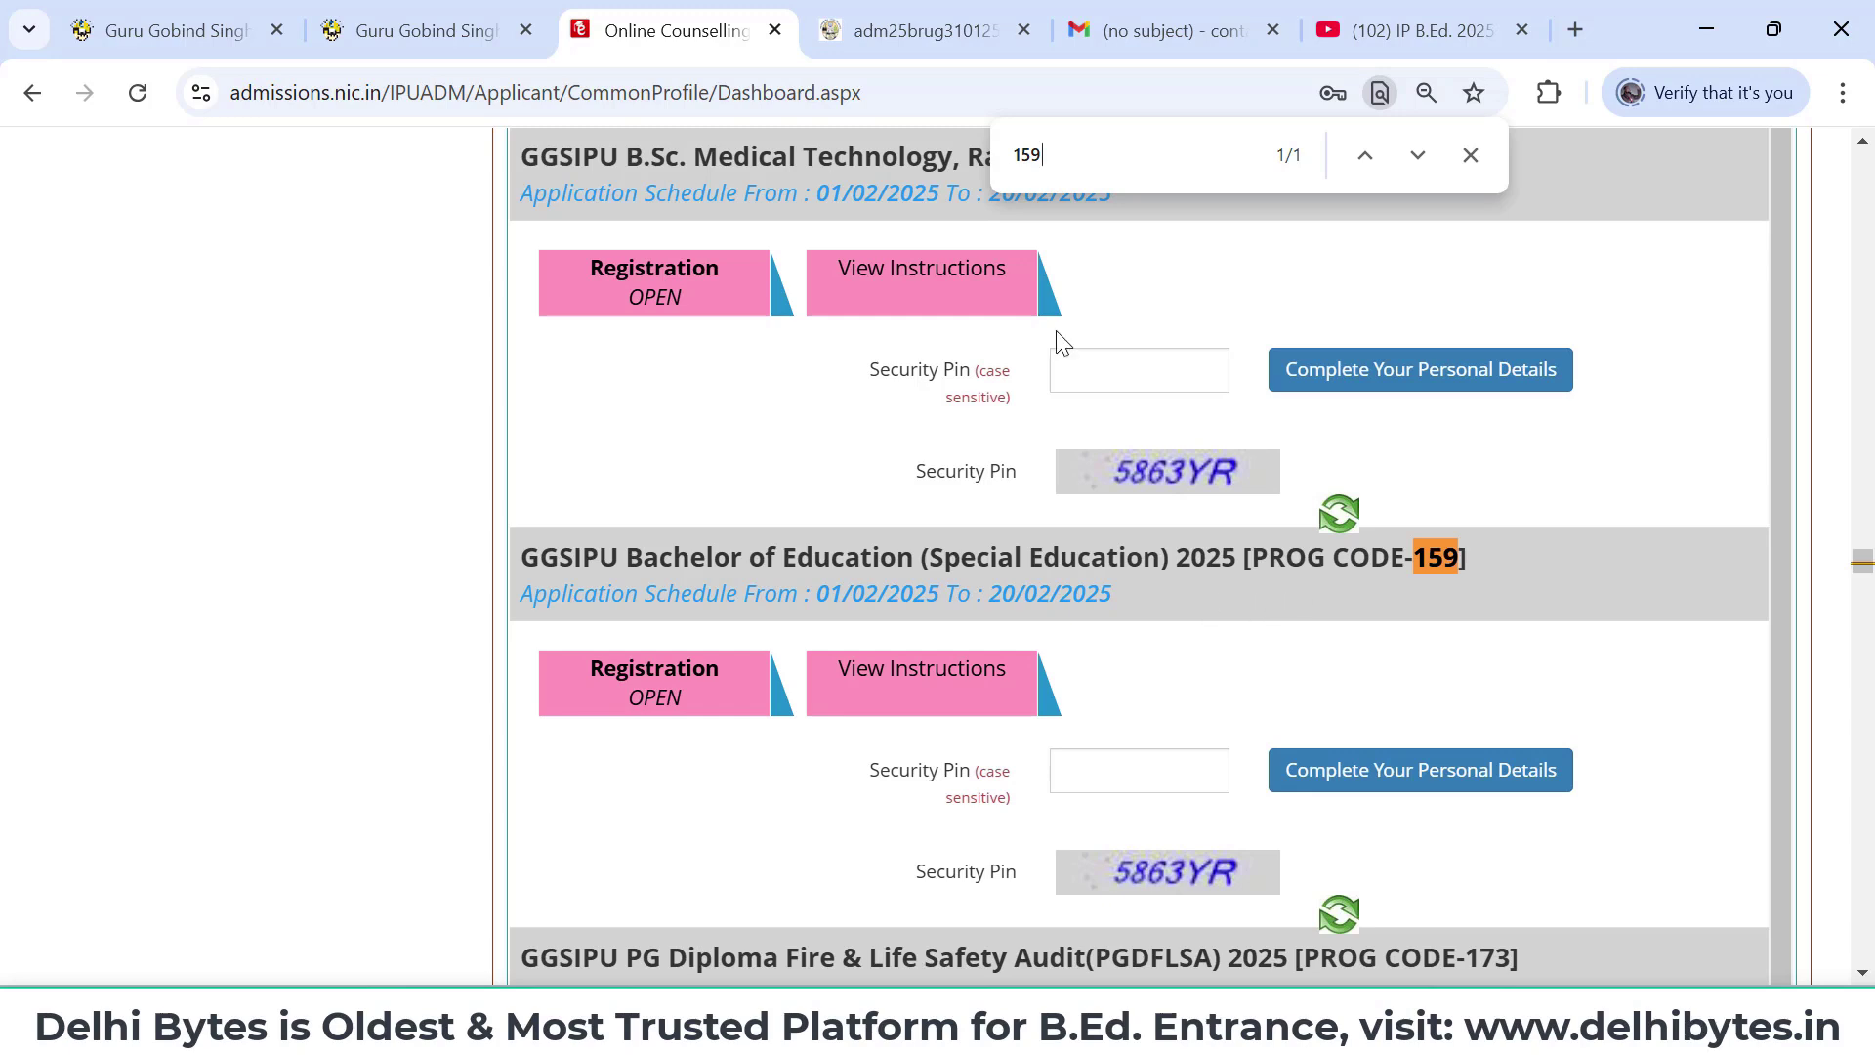
pyautogui.press('BackSpace')
pyautogui.press('BackSpace')
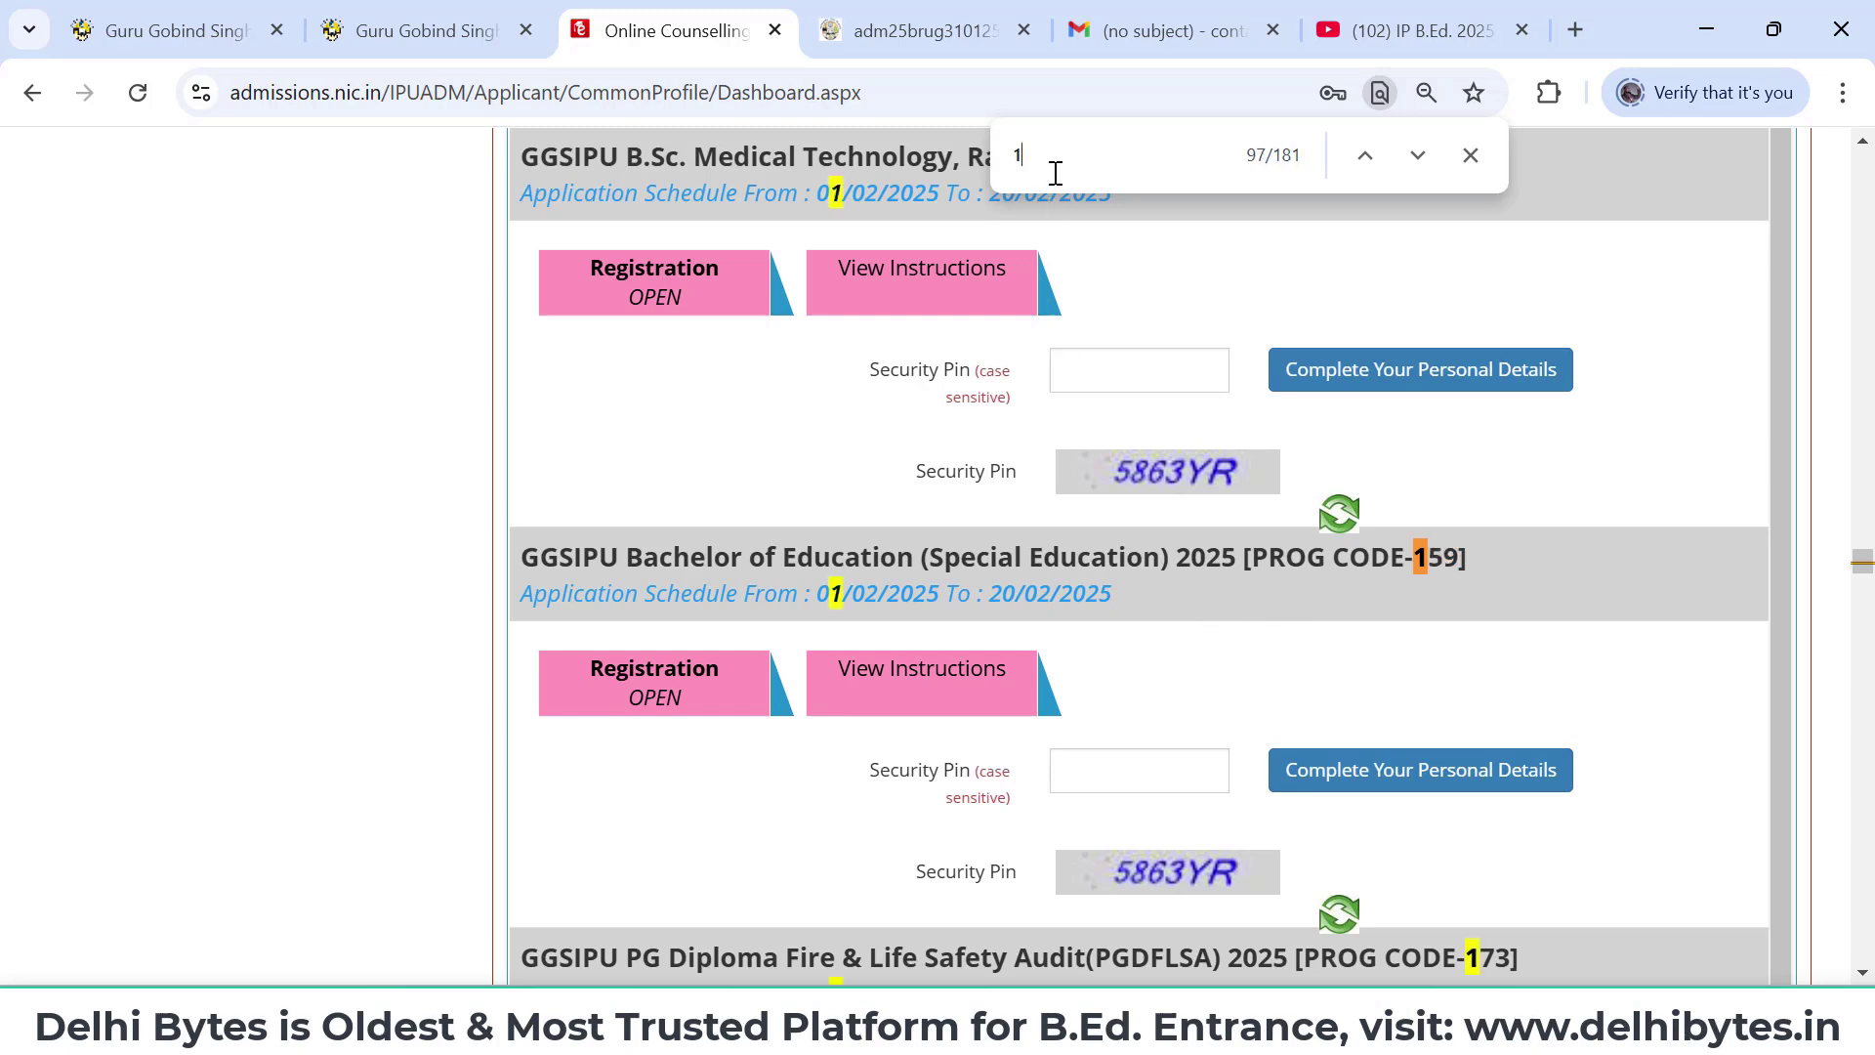
pyautogui.write('22')
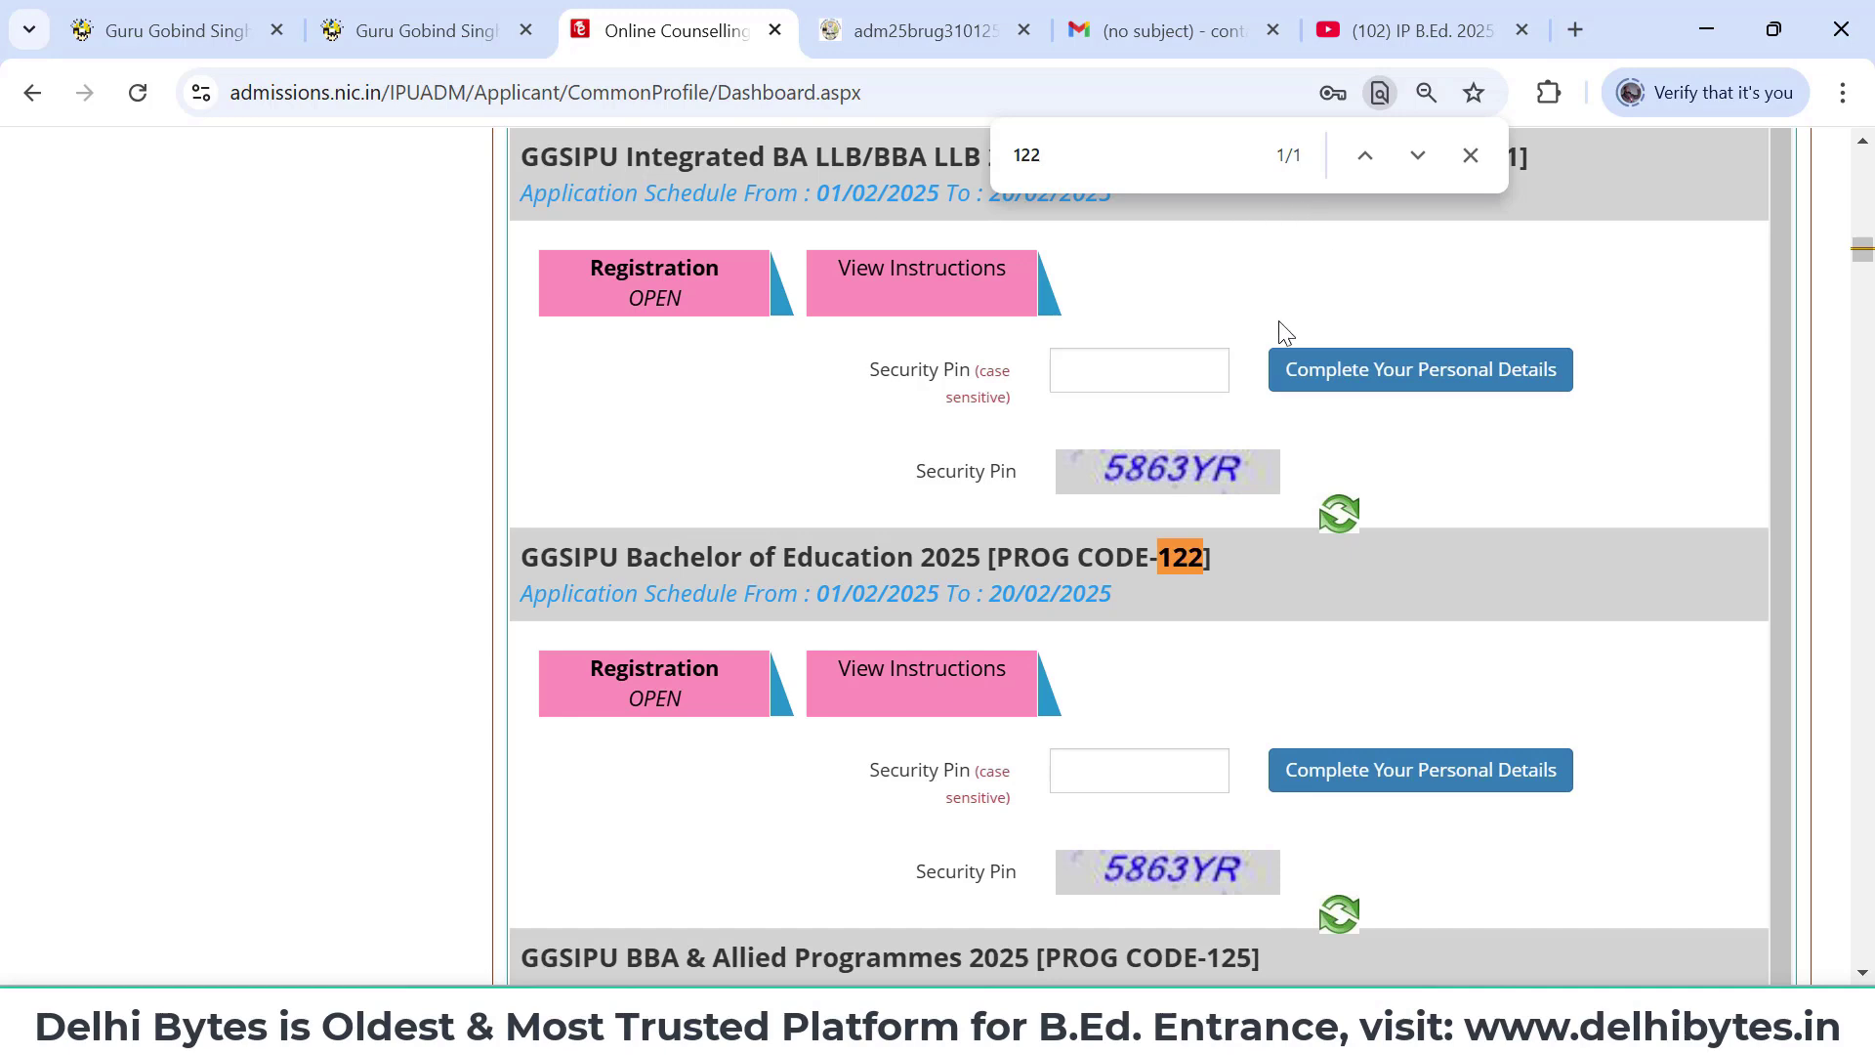
pyautogui.scroll(-1, 1280, 328)
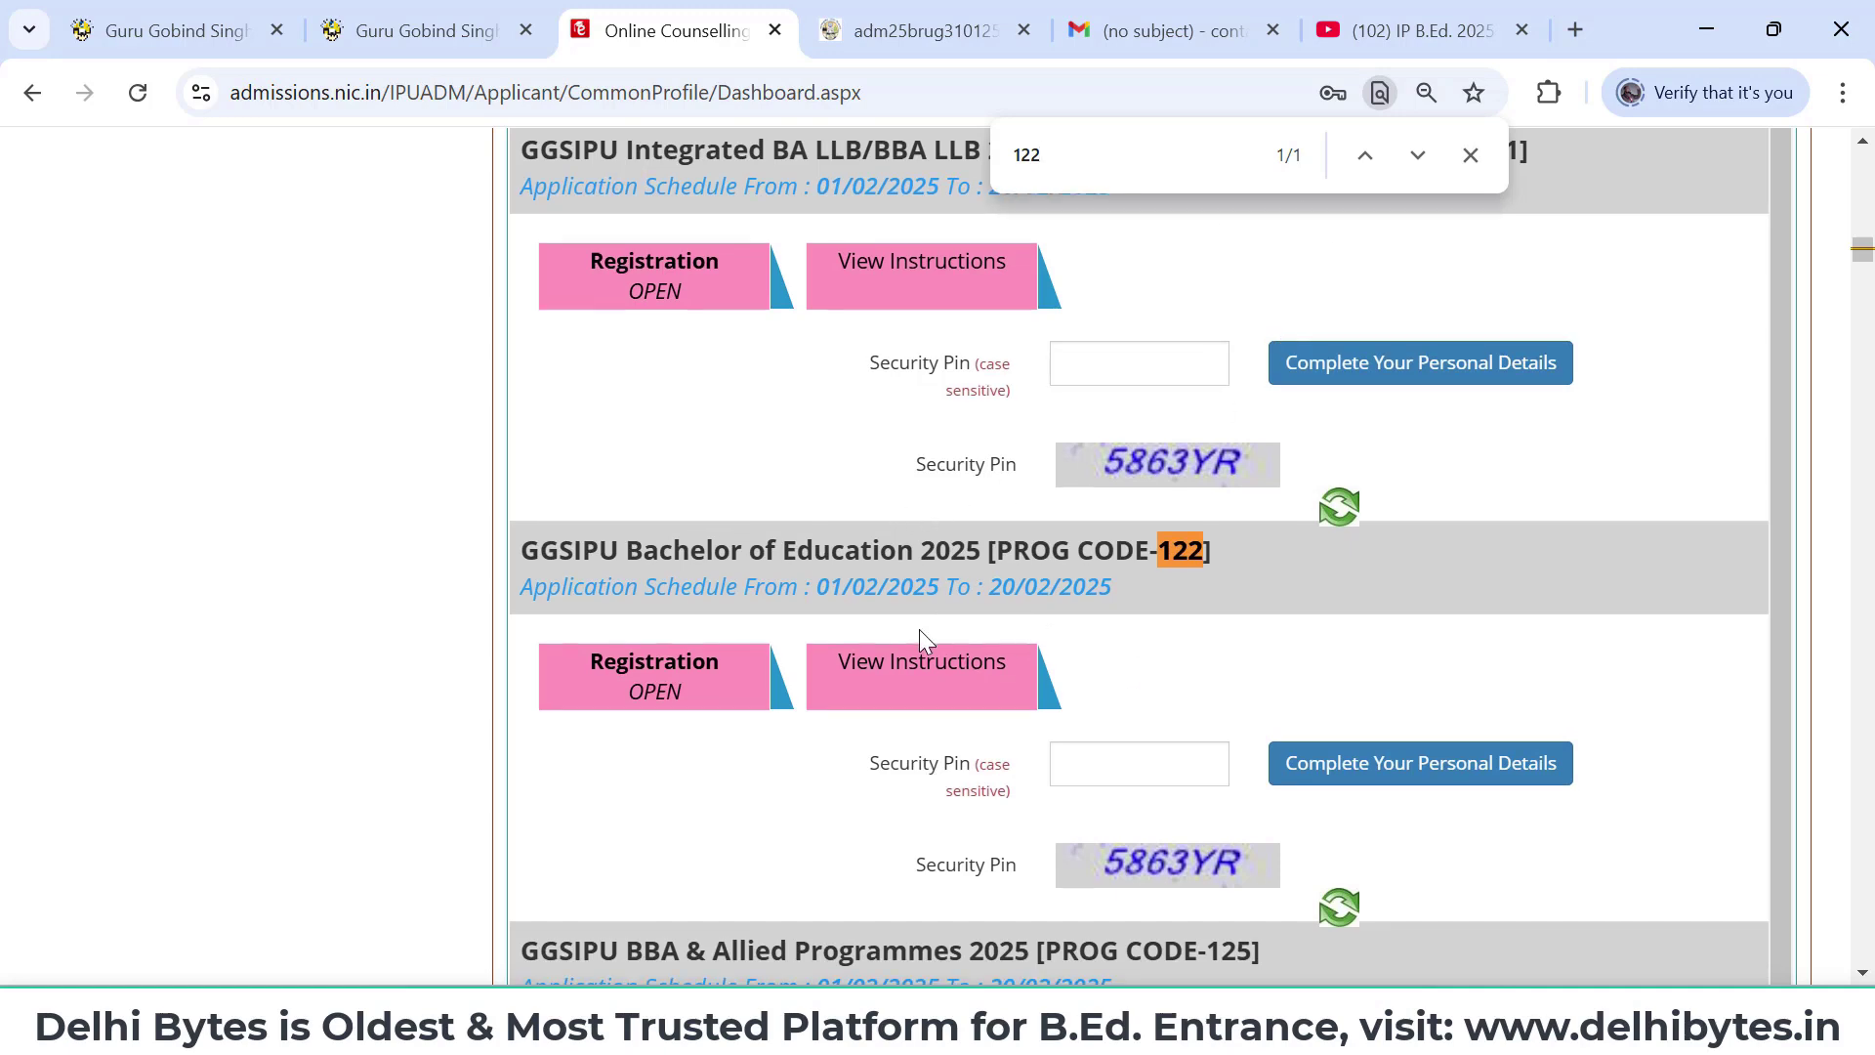
pyautogui.scroll(-2, 1153, 692)
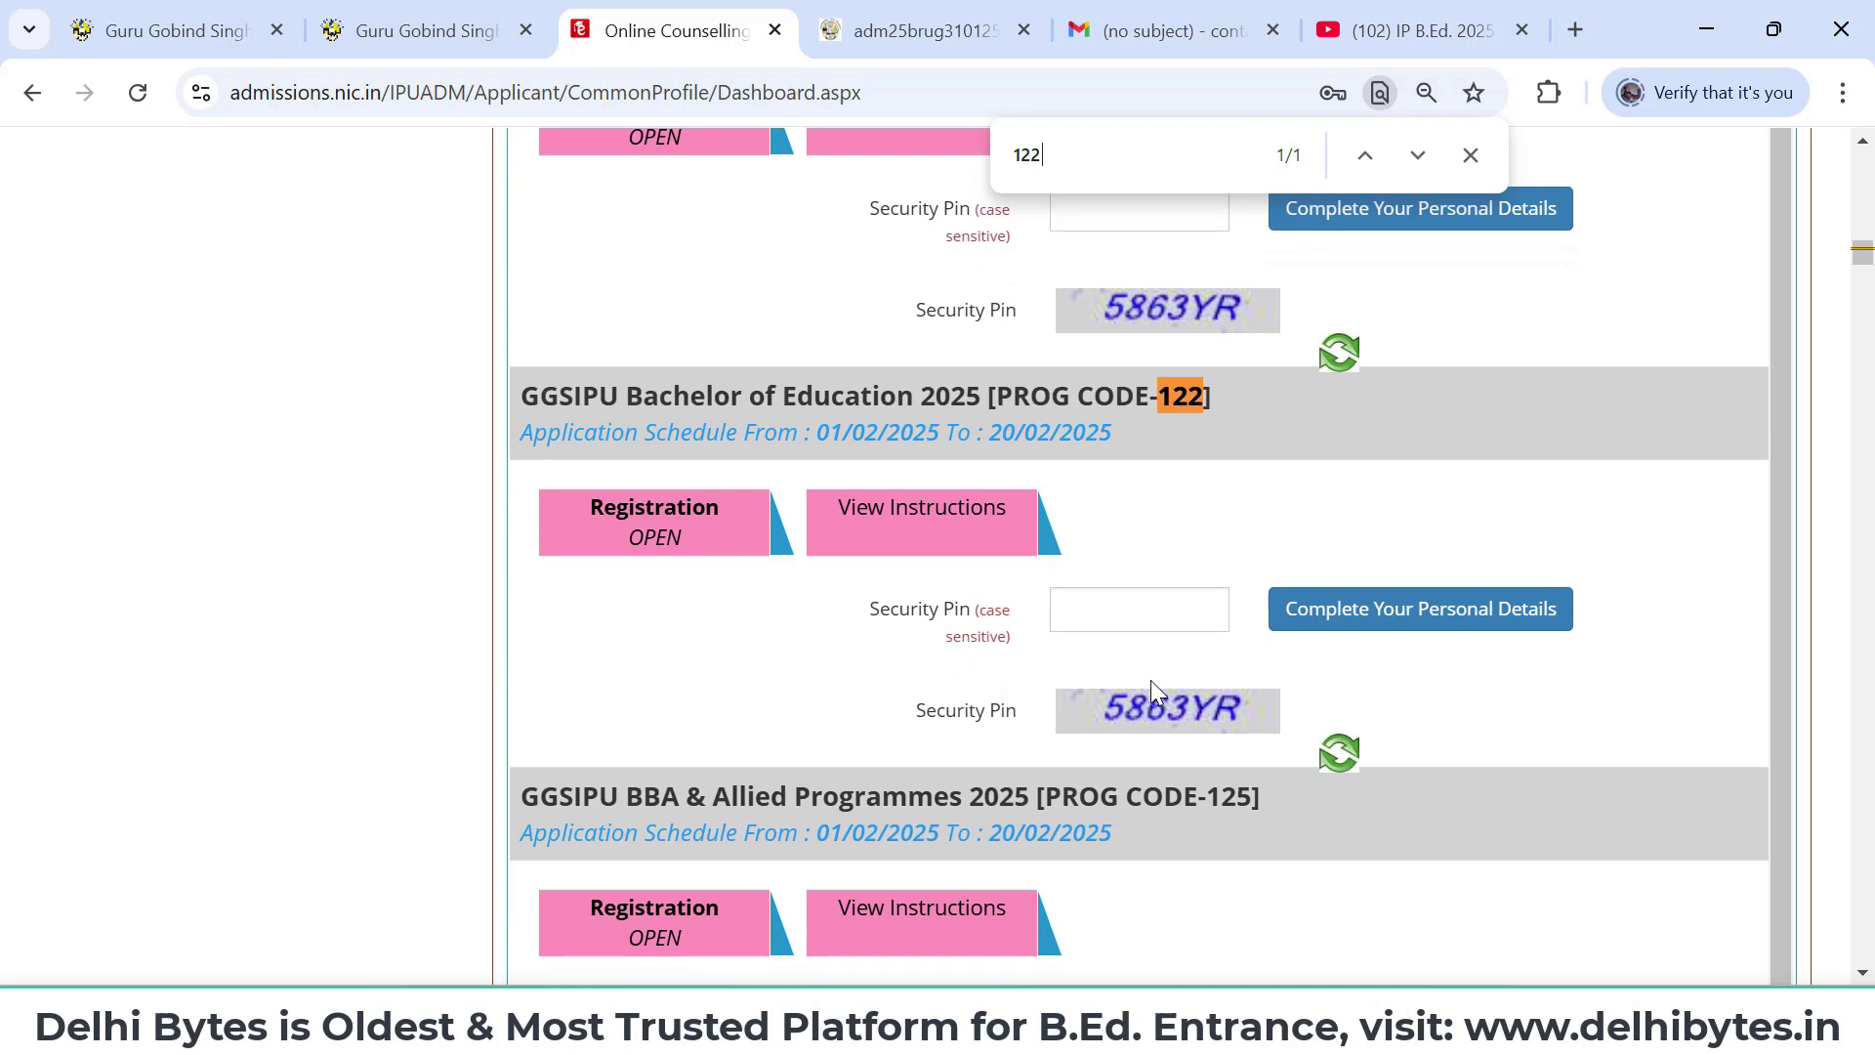
# - Enter the B.Ed. block's security pin, start Personal Details, and accept the common-profile notice
pyautogui.click(1105, 611)
pyautogui.write('5')
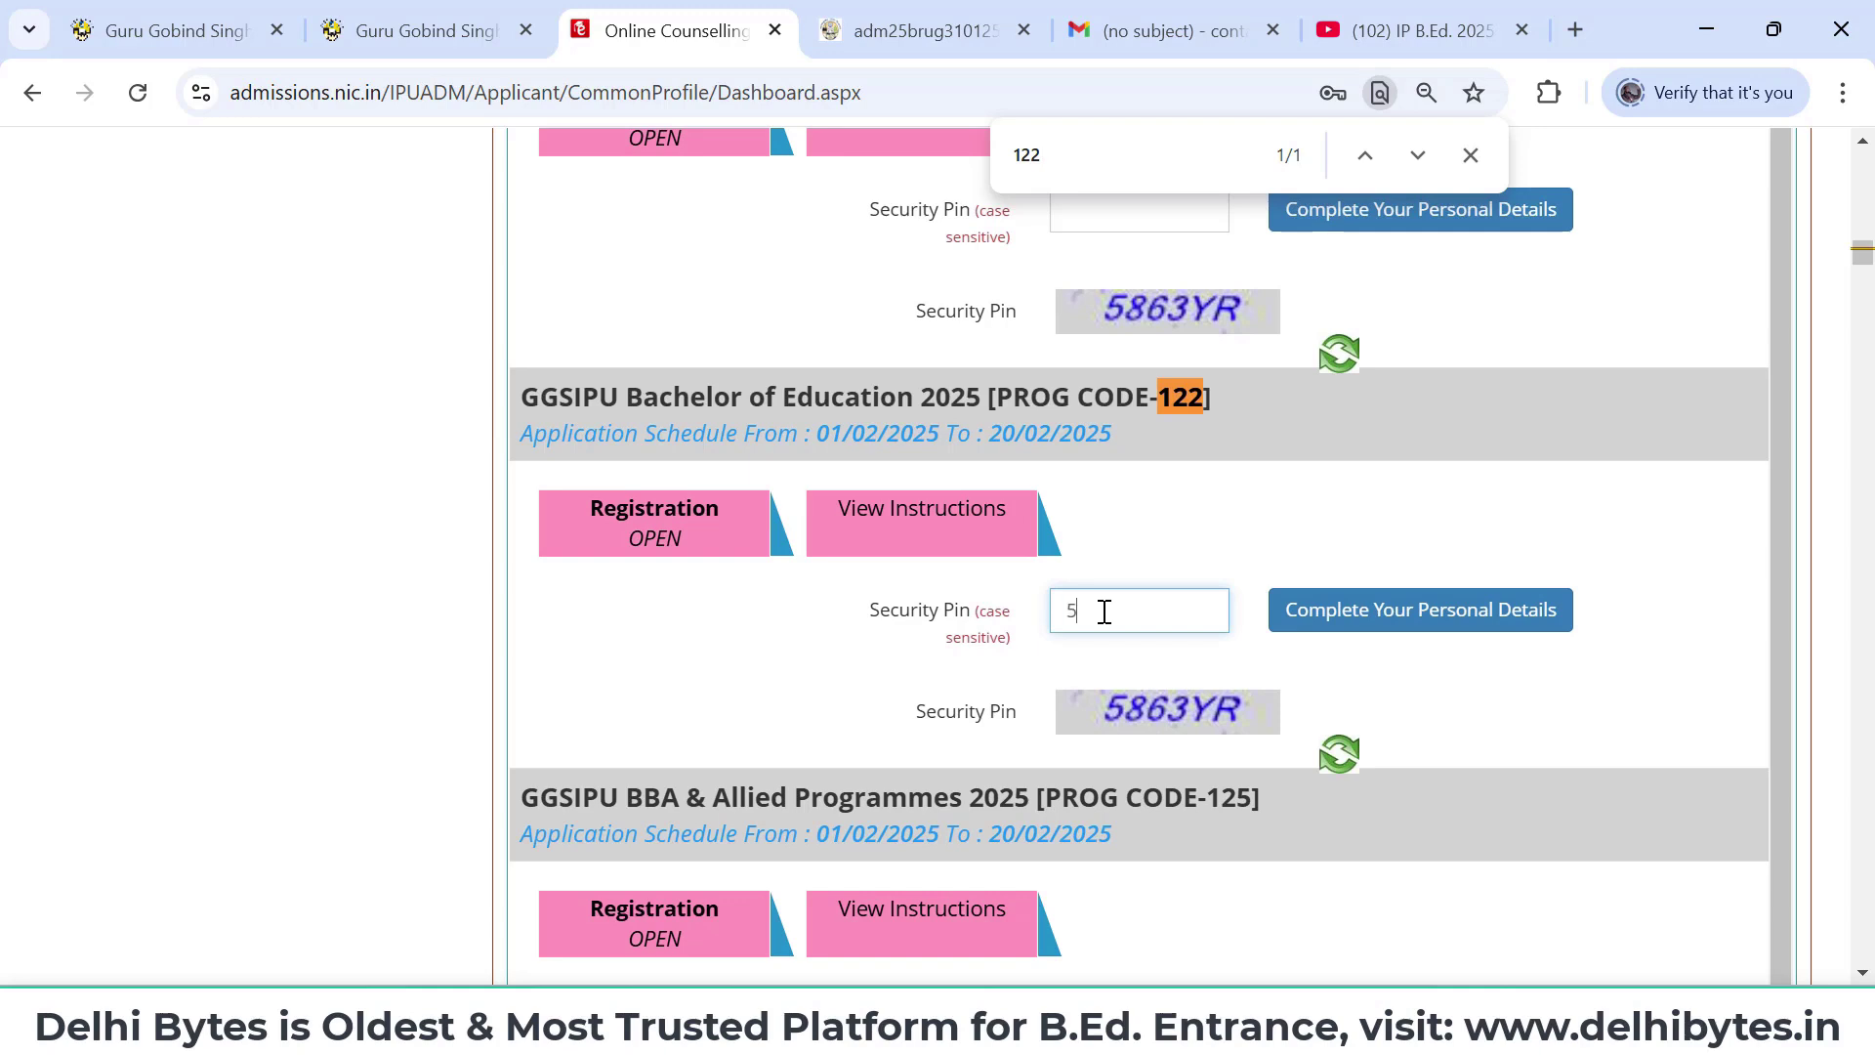
pyautogui.write('863YR')
pyautogui.click(1458, 628)
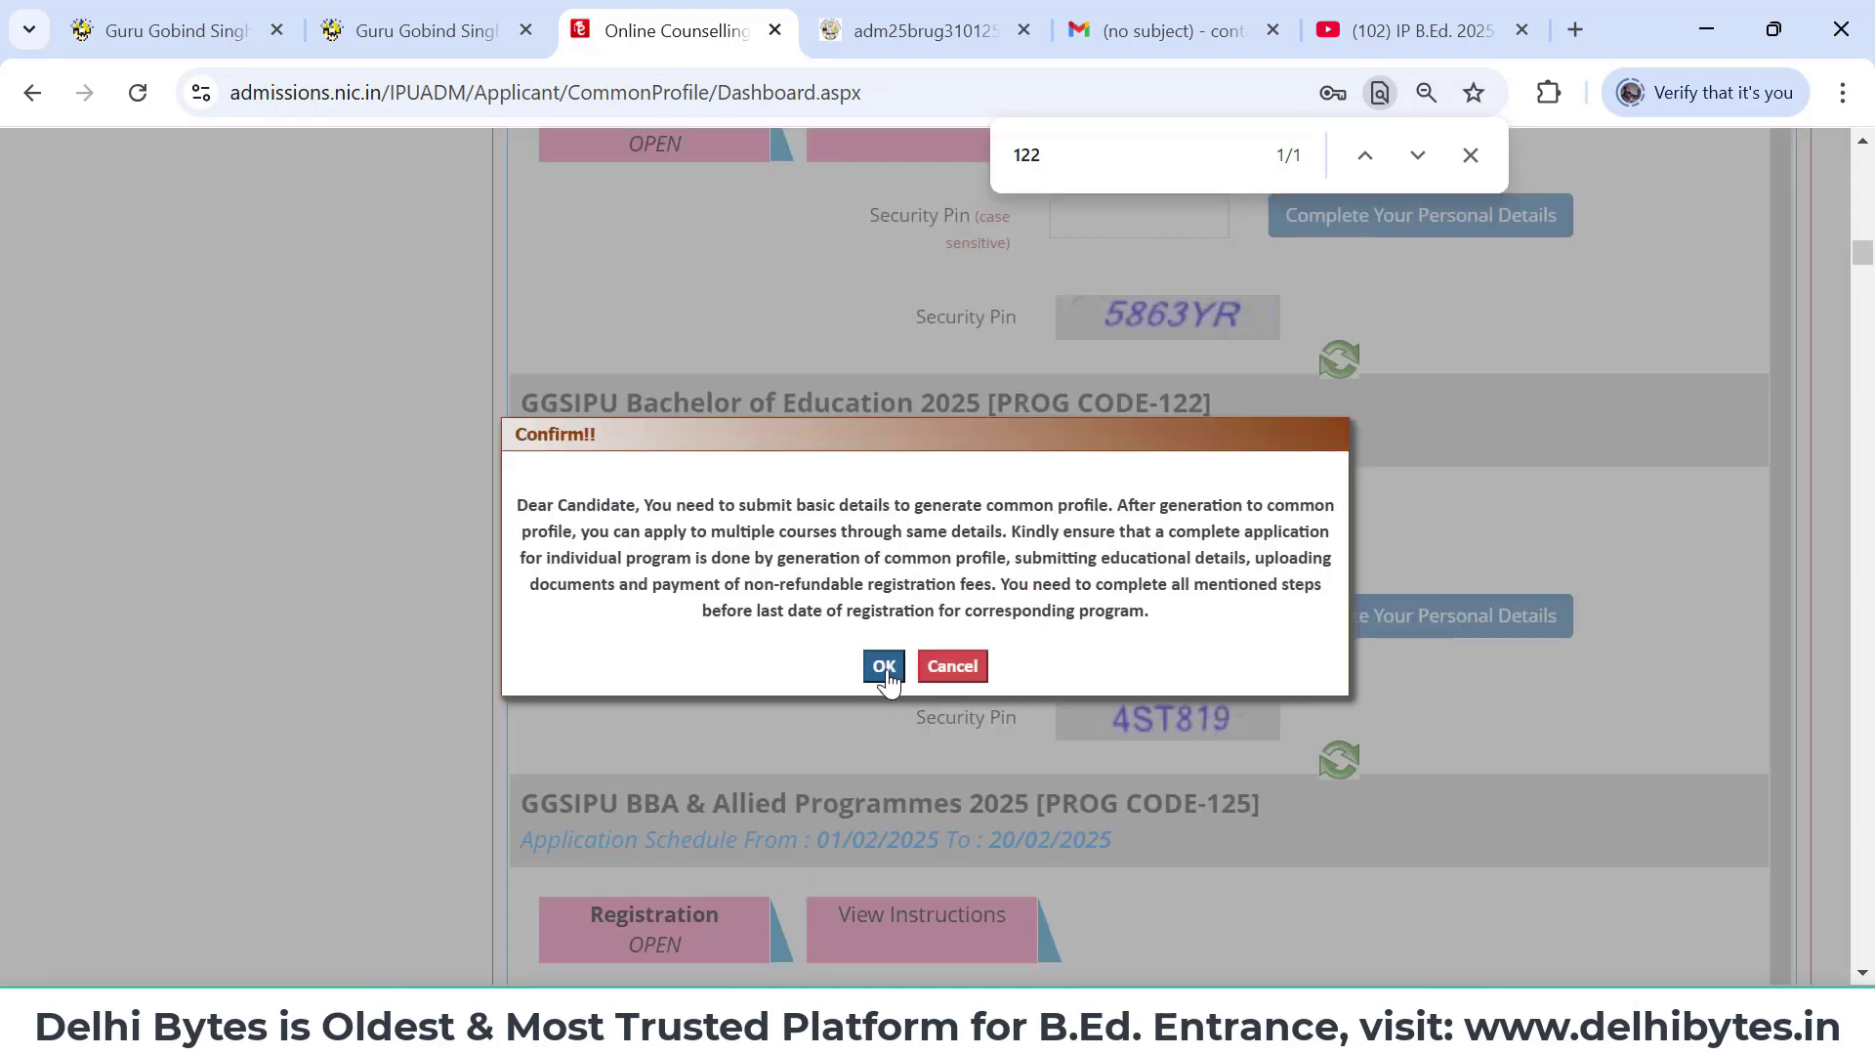
pyautogui.click(885, 672)
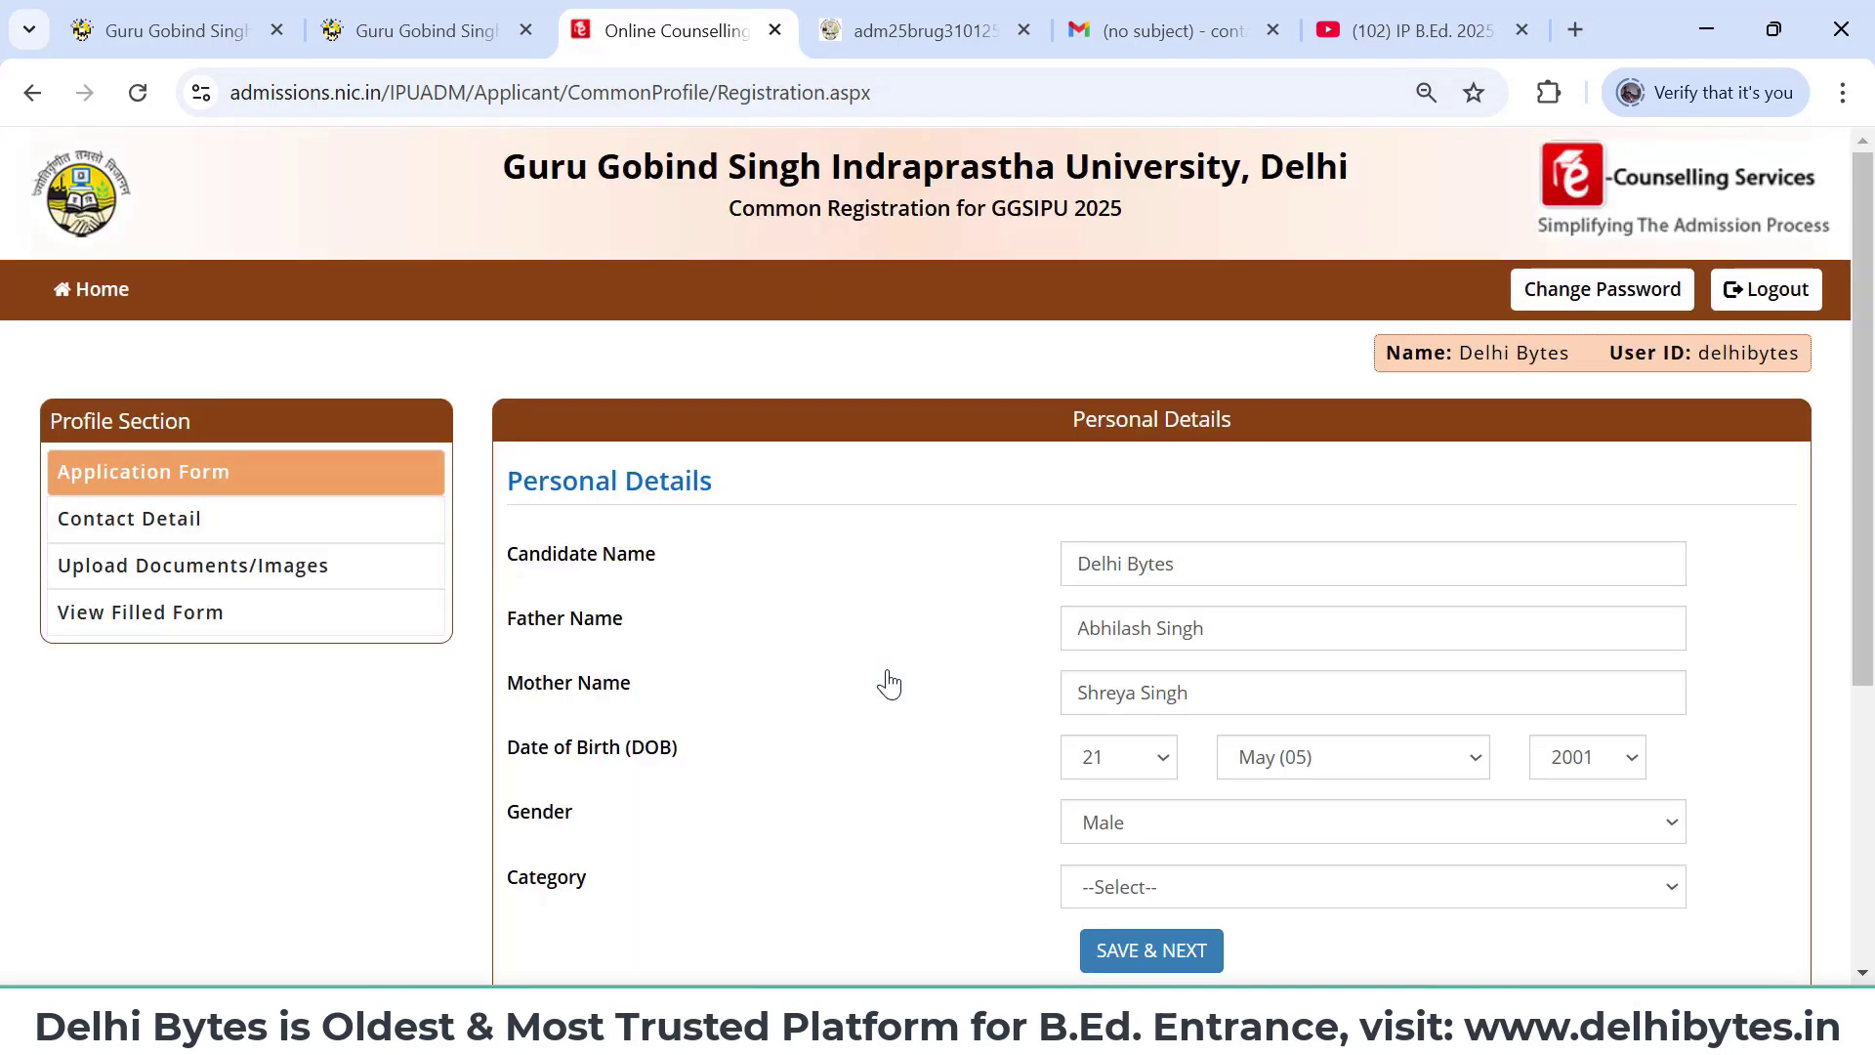
# - Select General as the category and save the personal details, confirming with Yes
pyautogui.scroll(-2, 1033, 670)
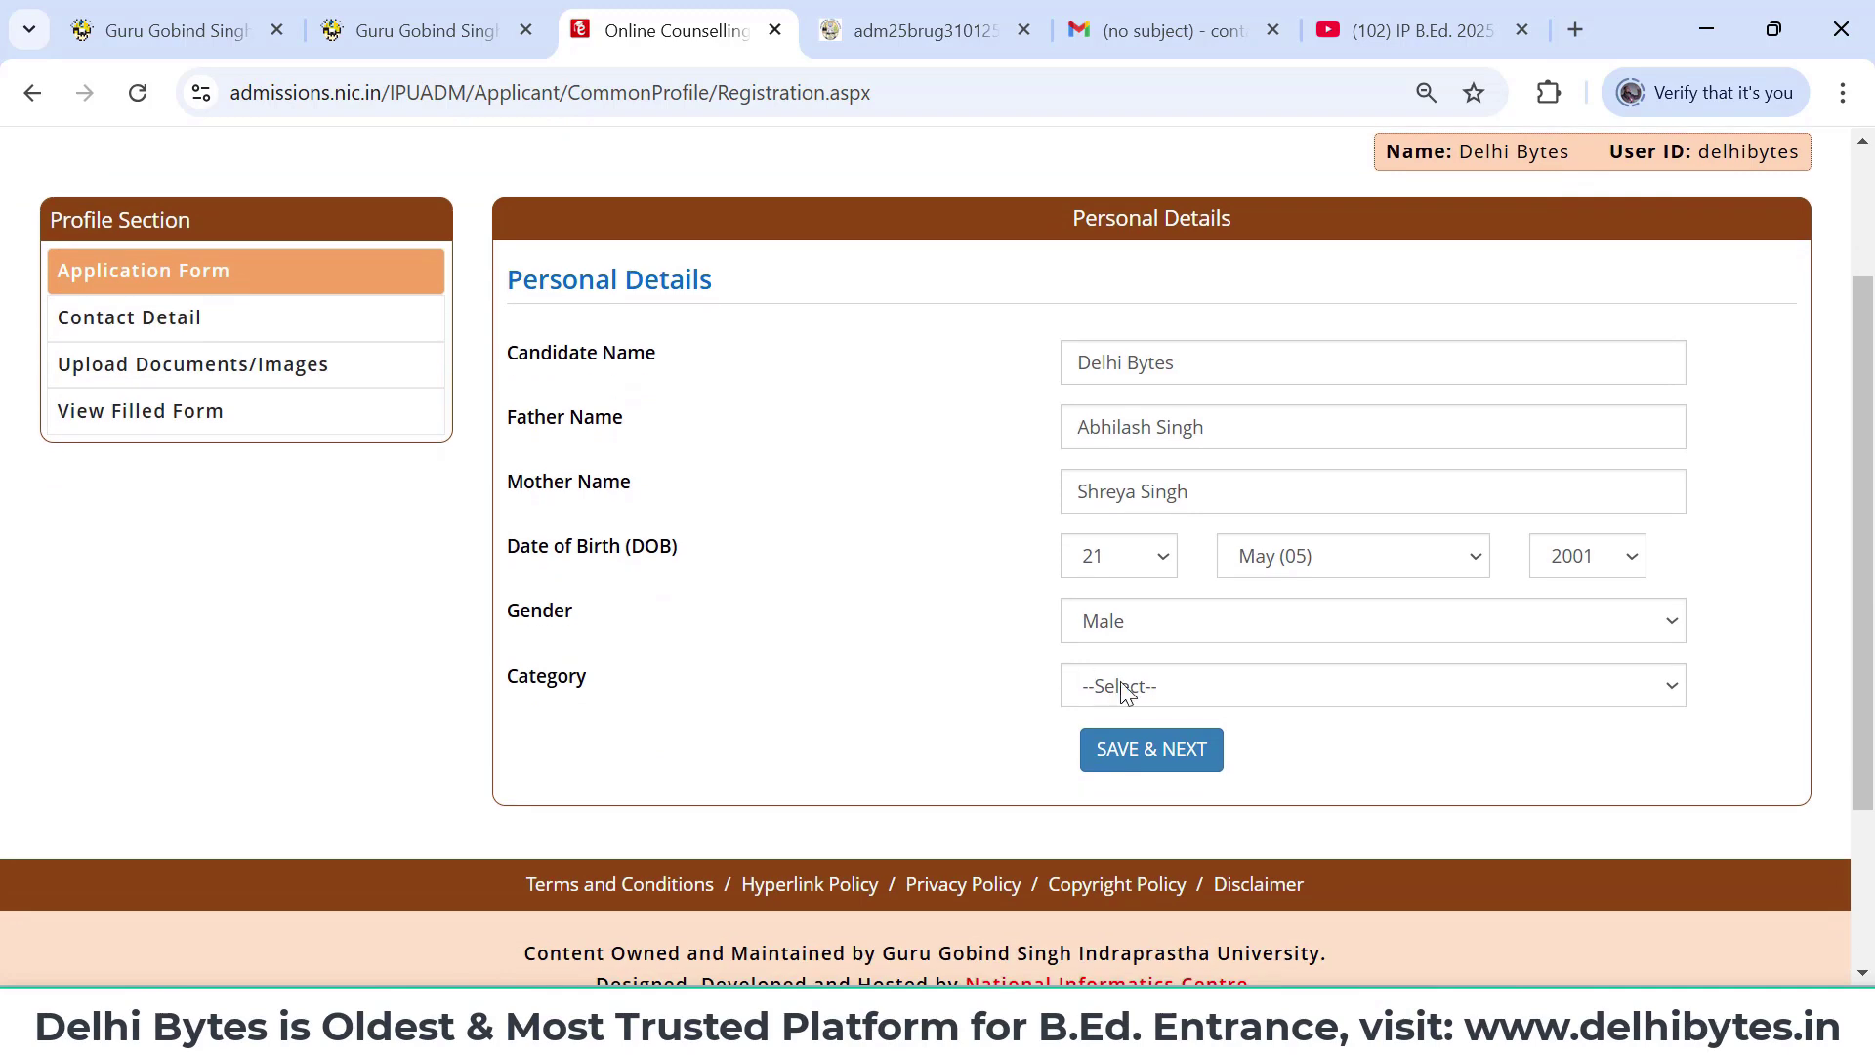
pyautogui.click(1168, 696)
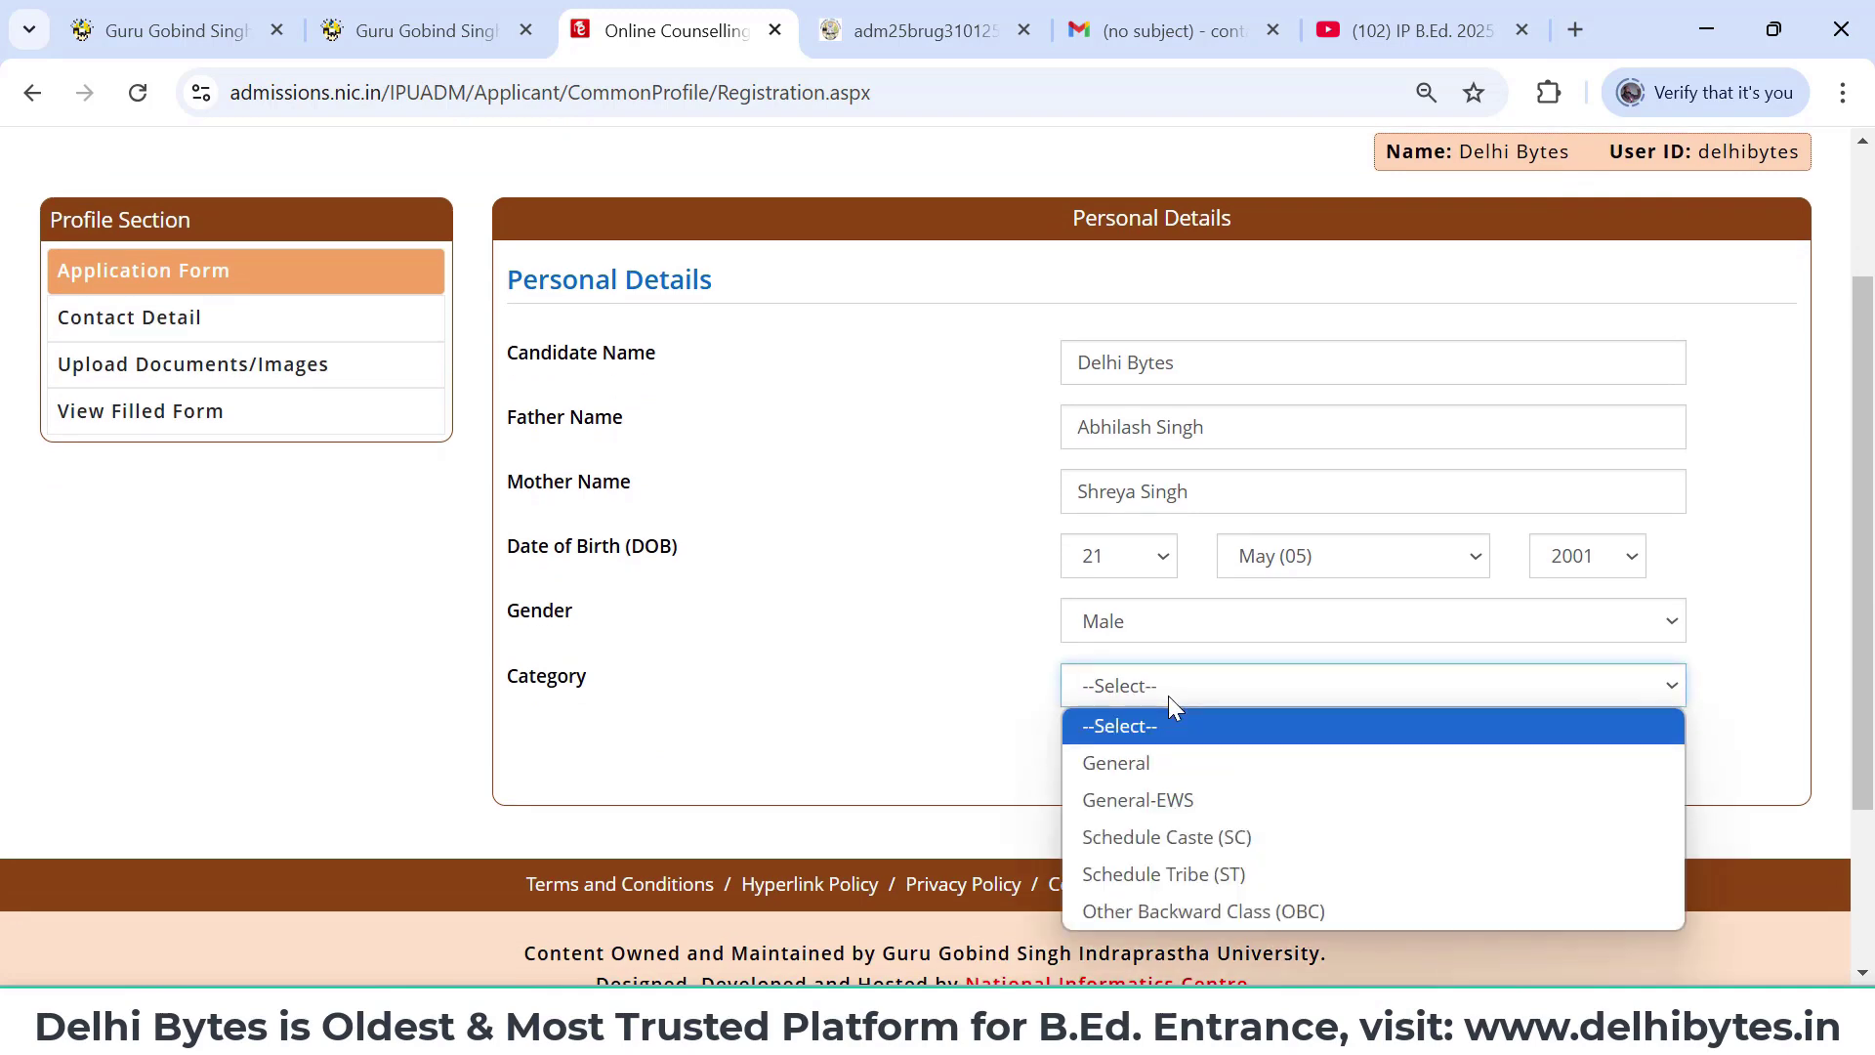
pyautogui.click(1163, 762)
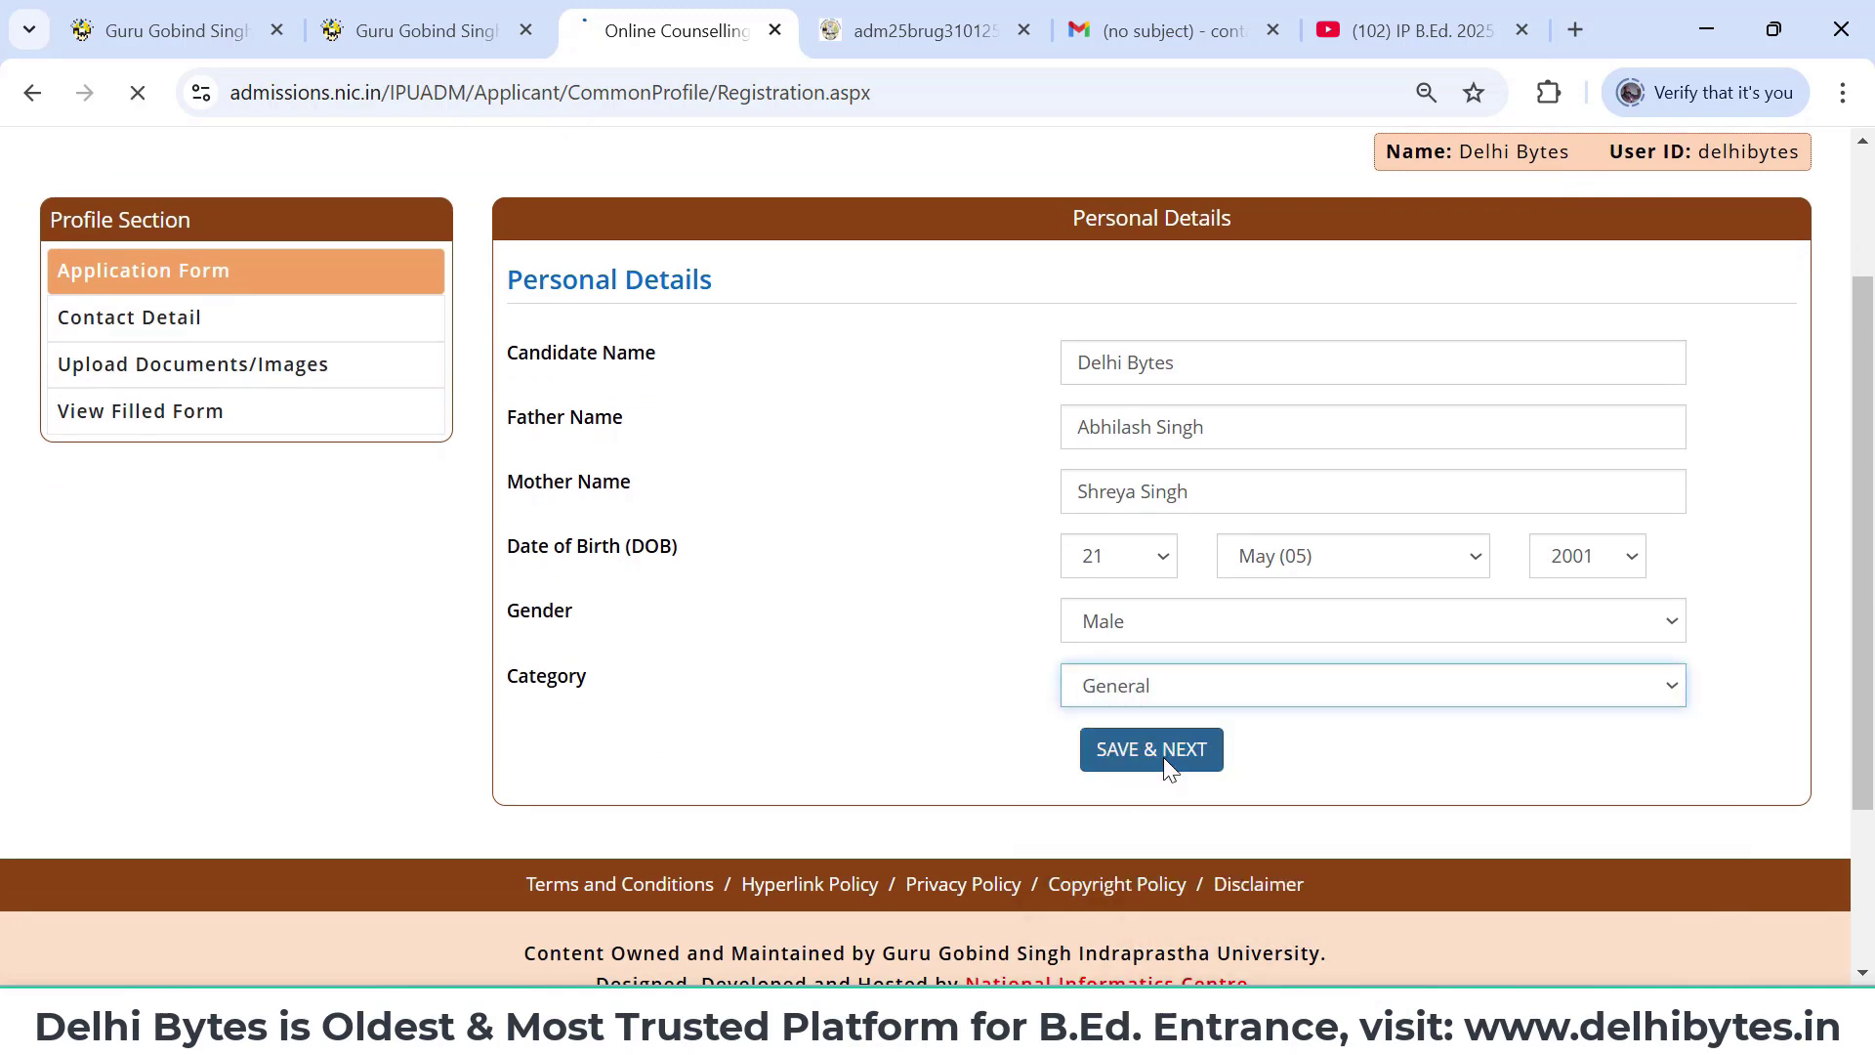
pyautogui.click(1293, 699)
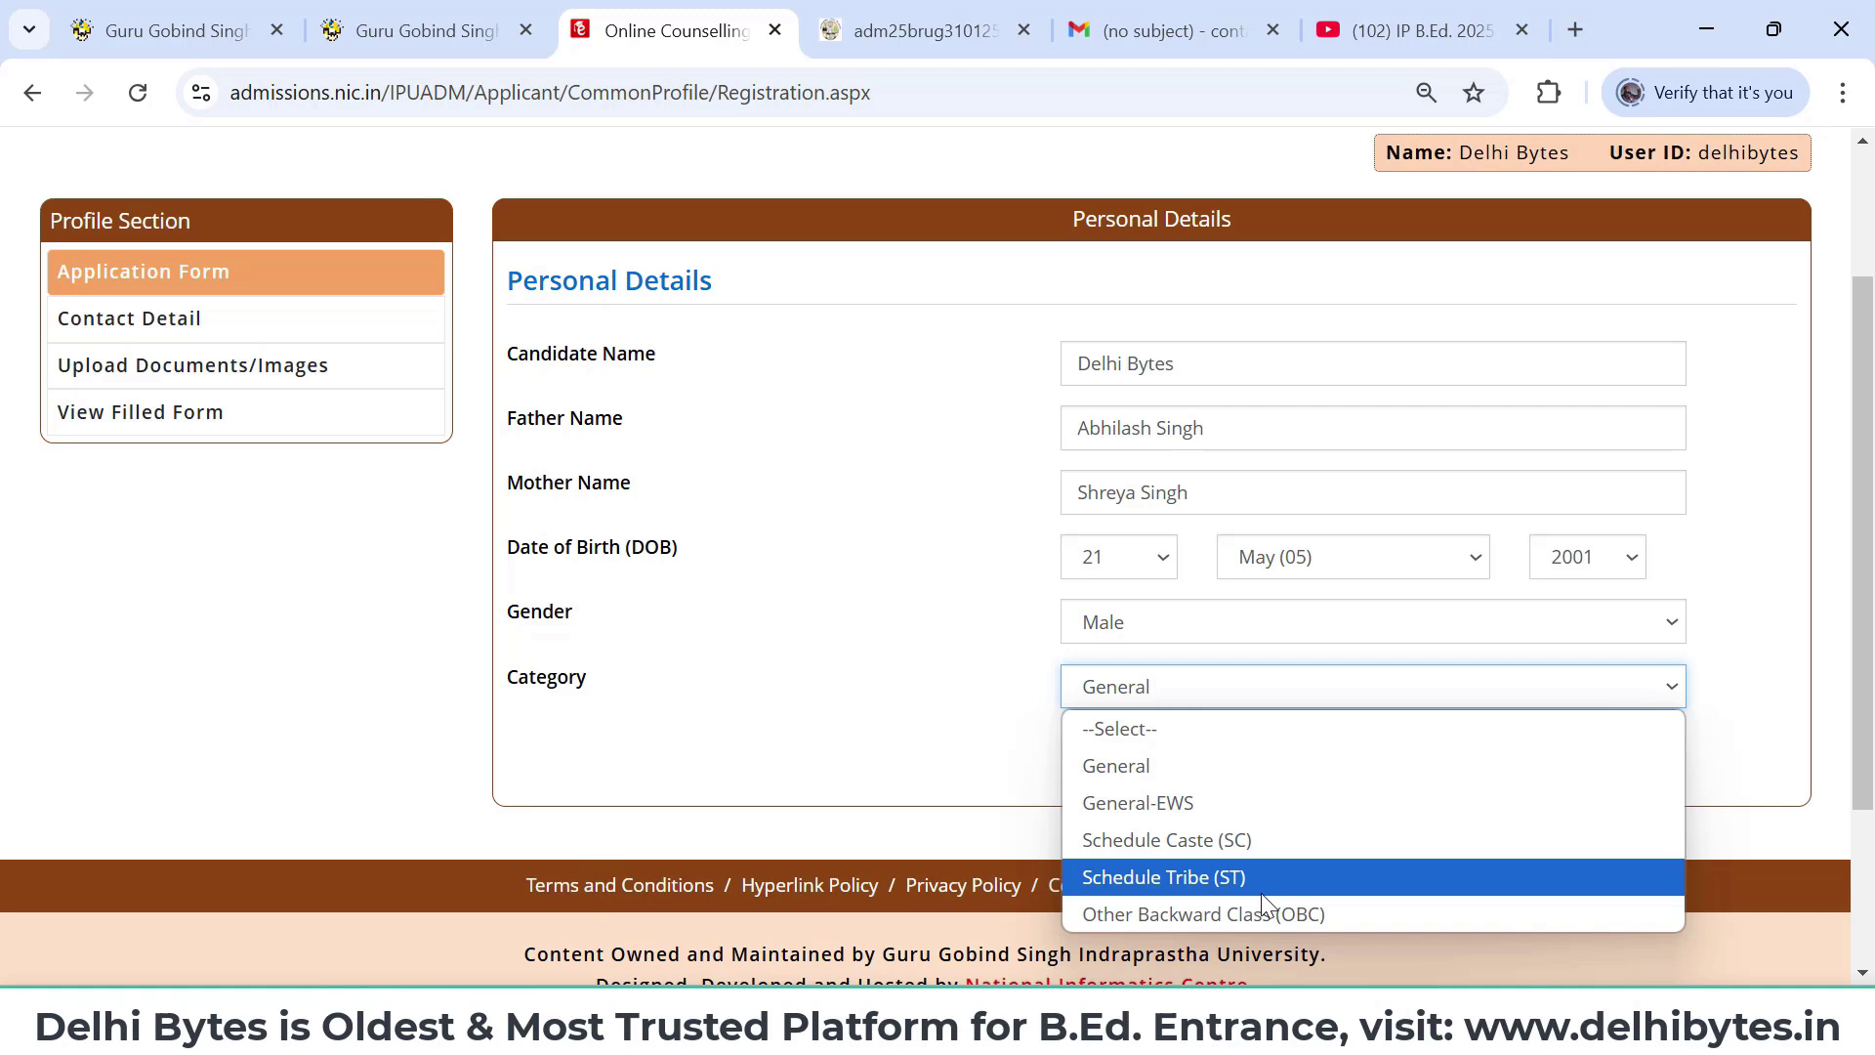
pyautogui.click(1253, 763)
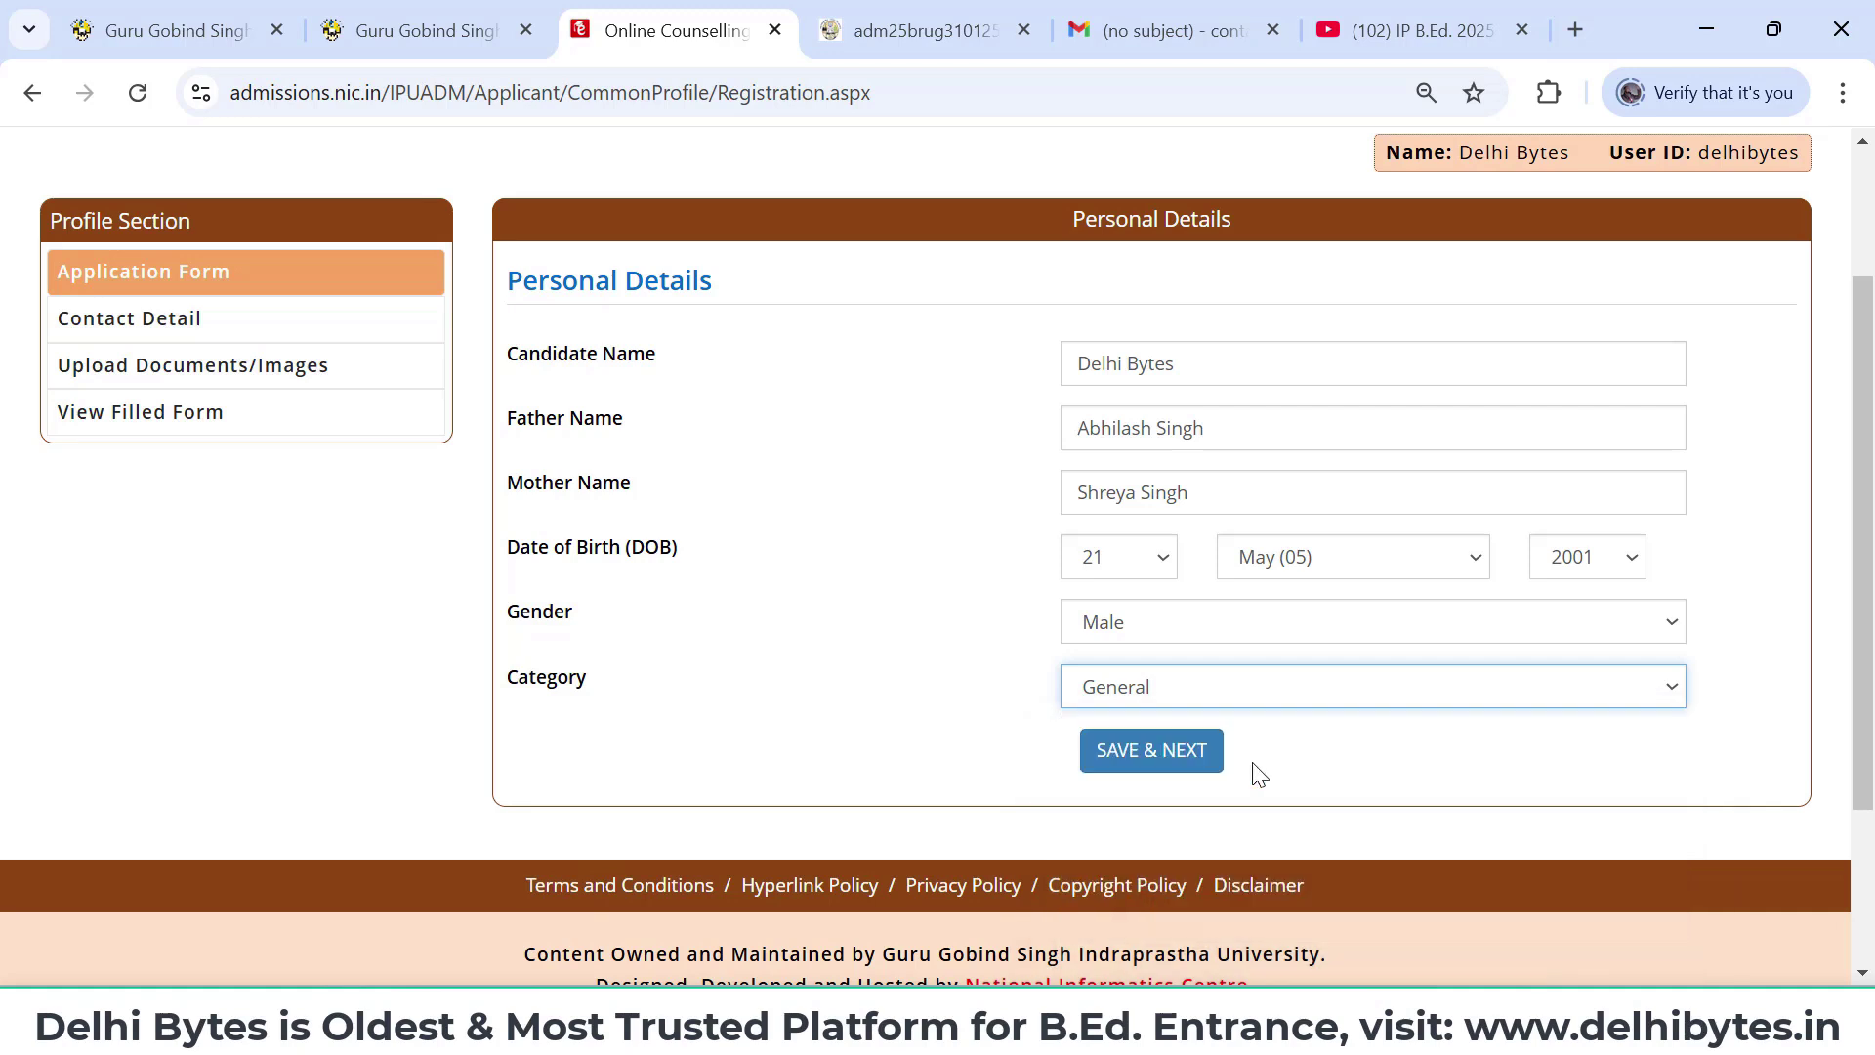
pyautogui.click(1171, 753)
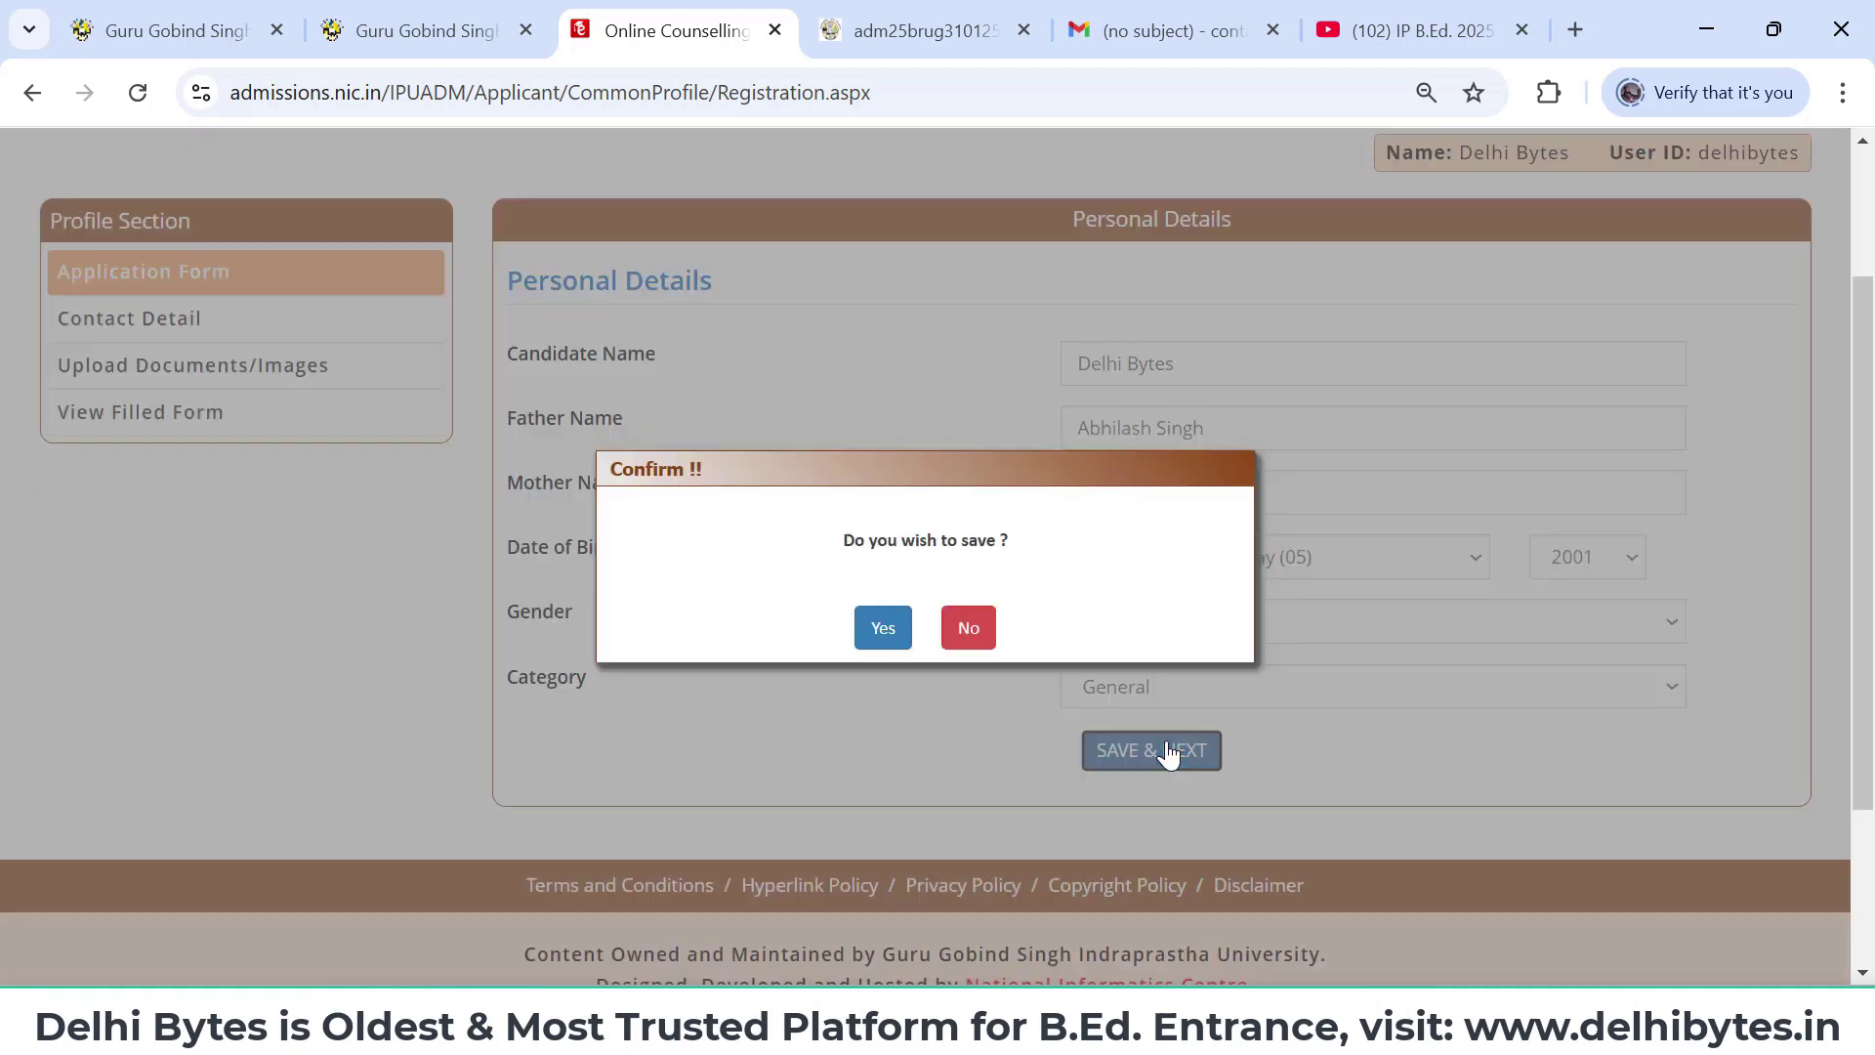
pyautogui.click(883, 630)
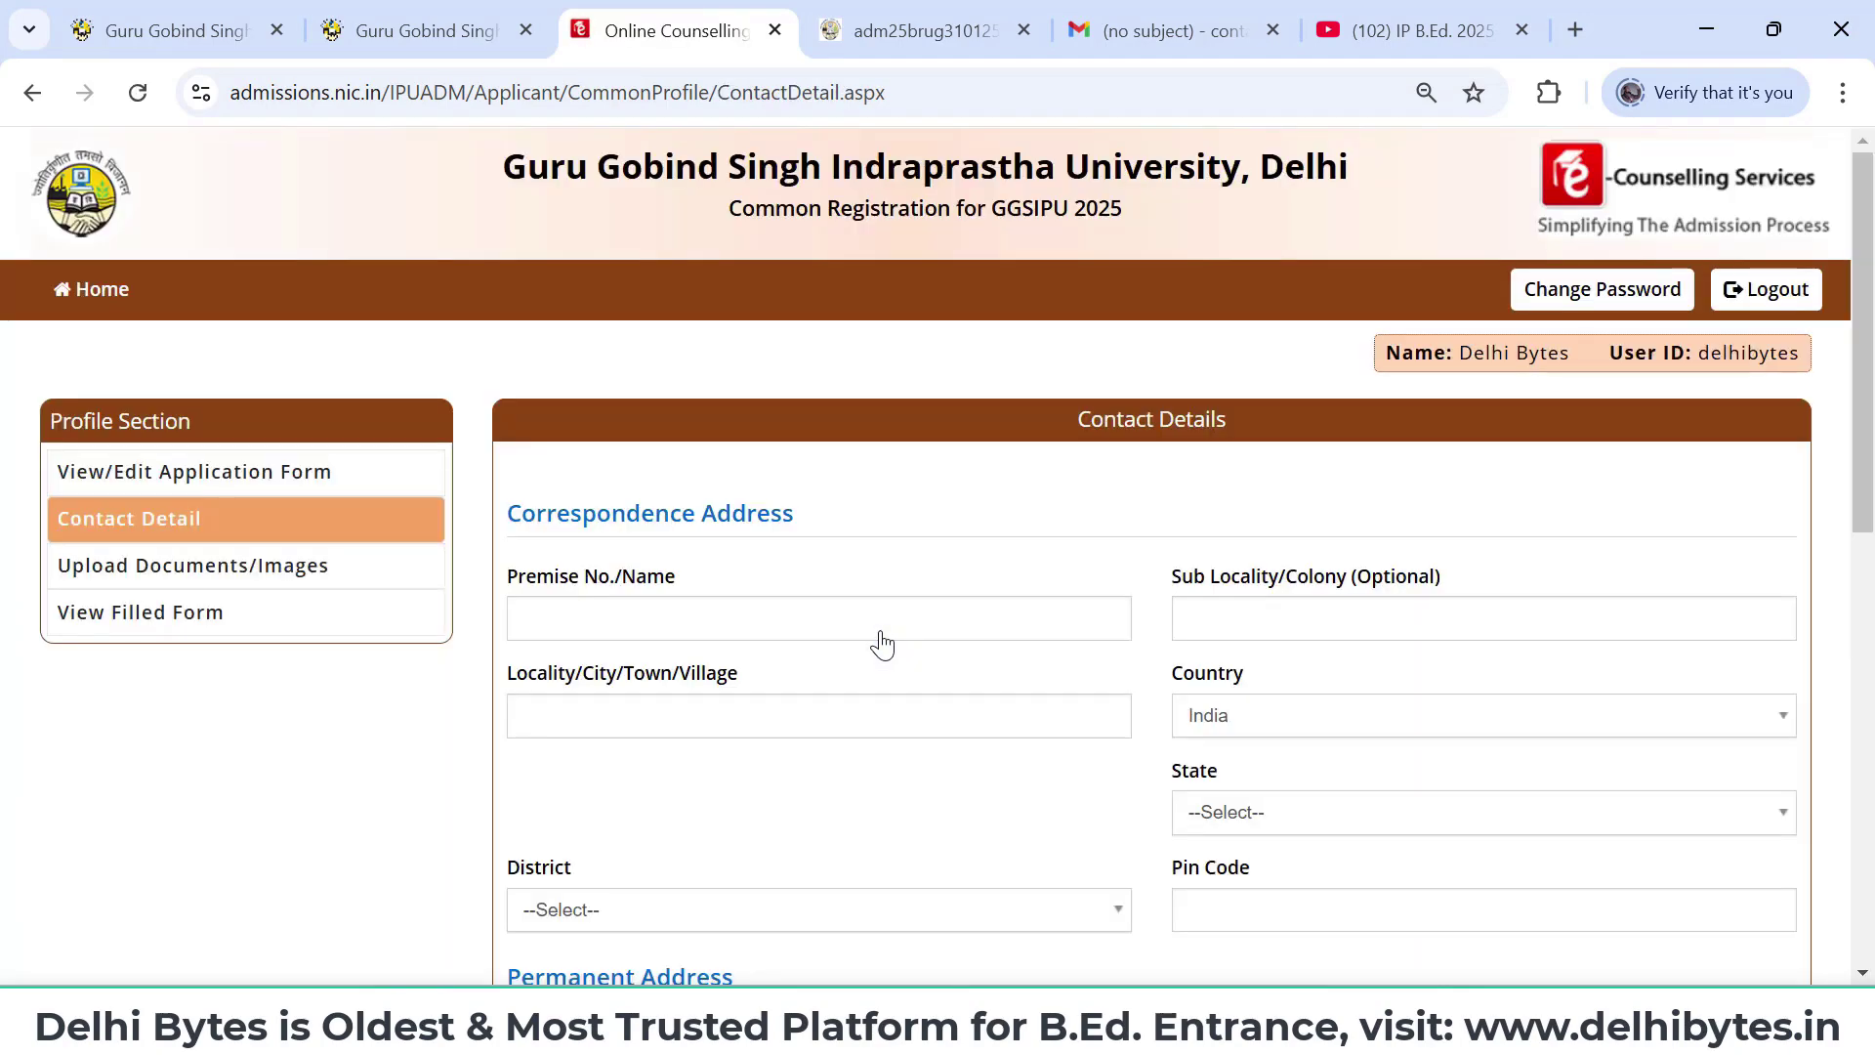
# - Fill in the North Delhi correspondence address and save the contact details, confirming with Yes
pyautogui.scroll(-4, 883, 645)
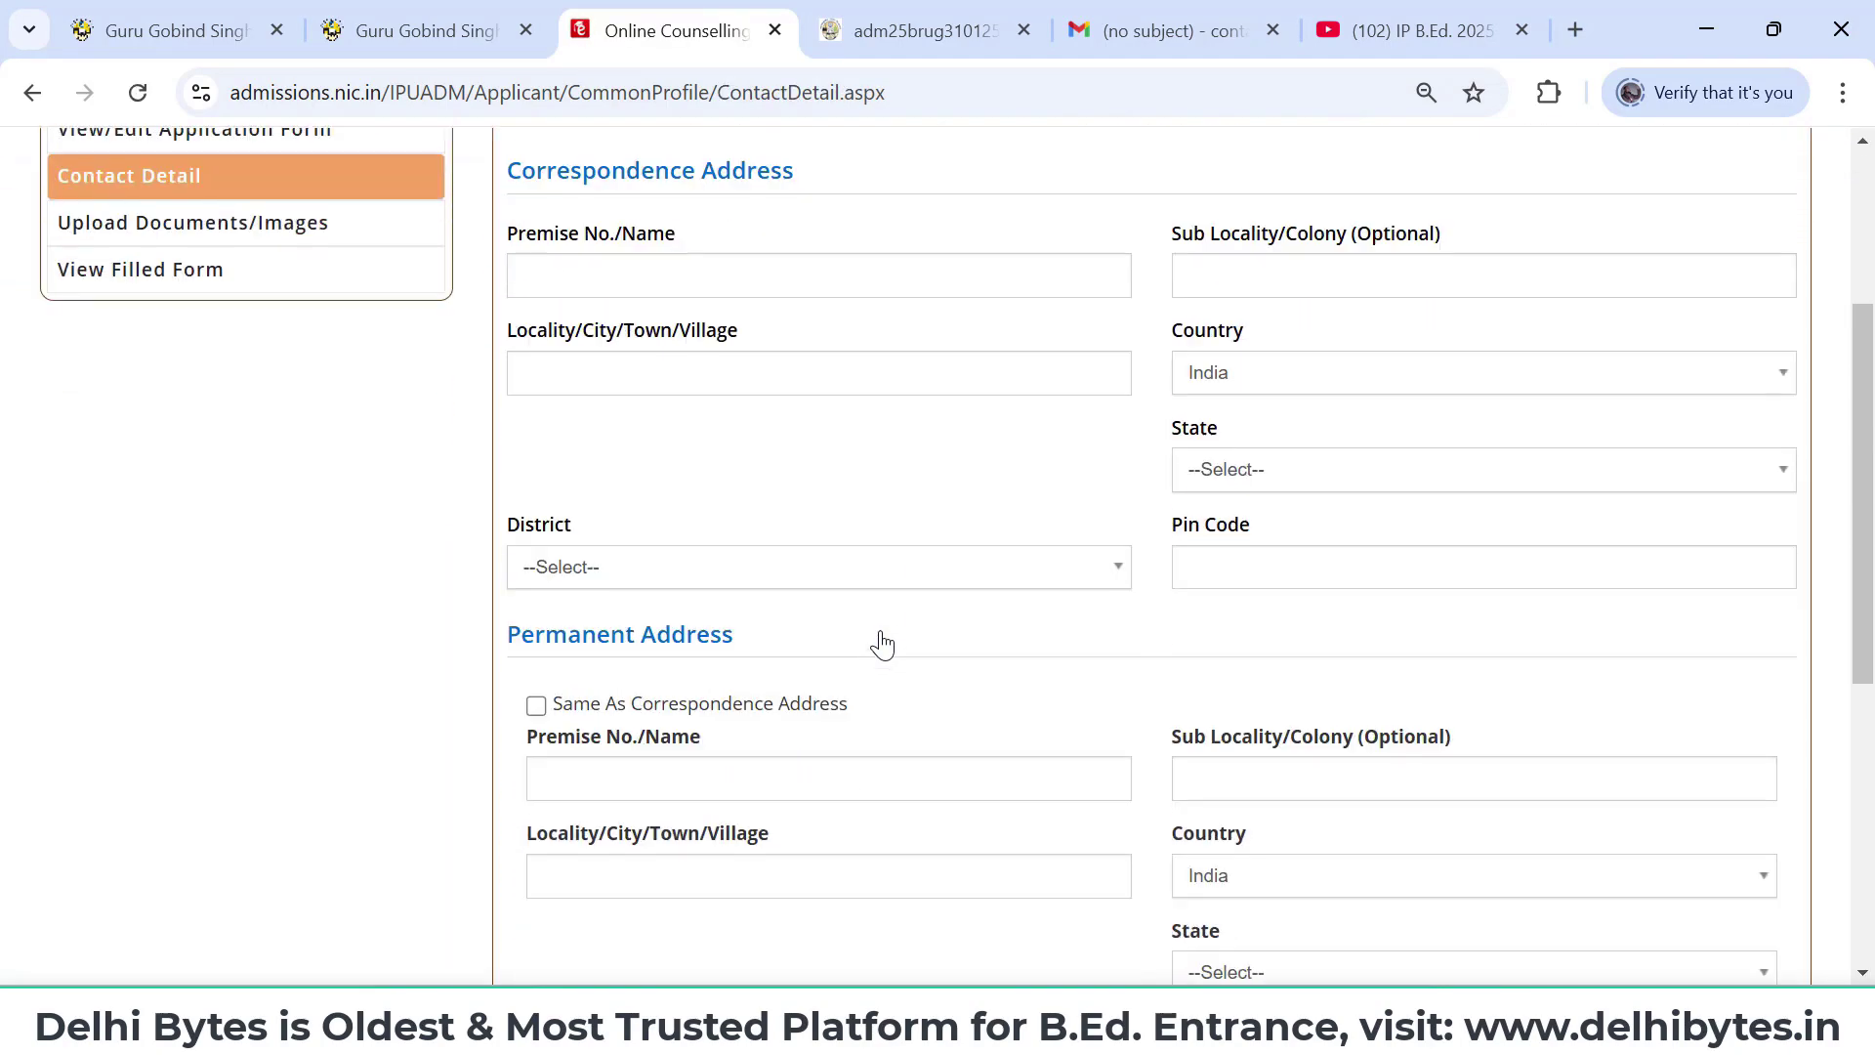
pyautogui.scroll(-2, 883, 645)
pyautogui.scroll(6, 879, 641)
pyautogui.click(694, 611)
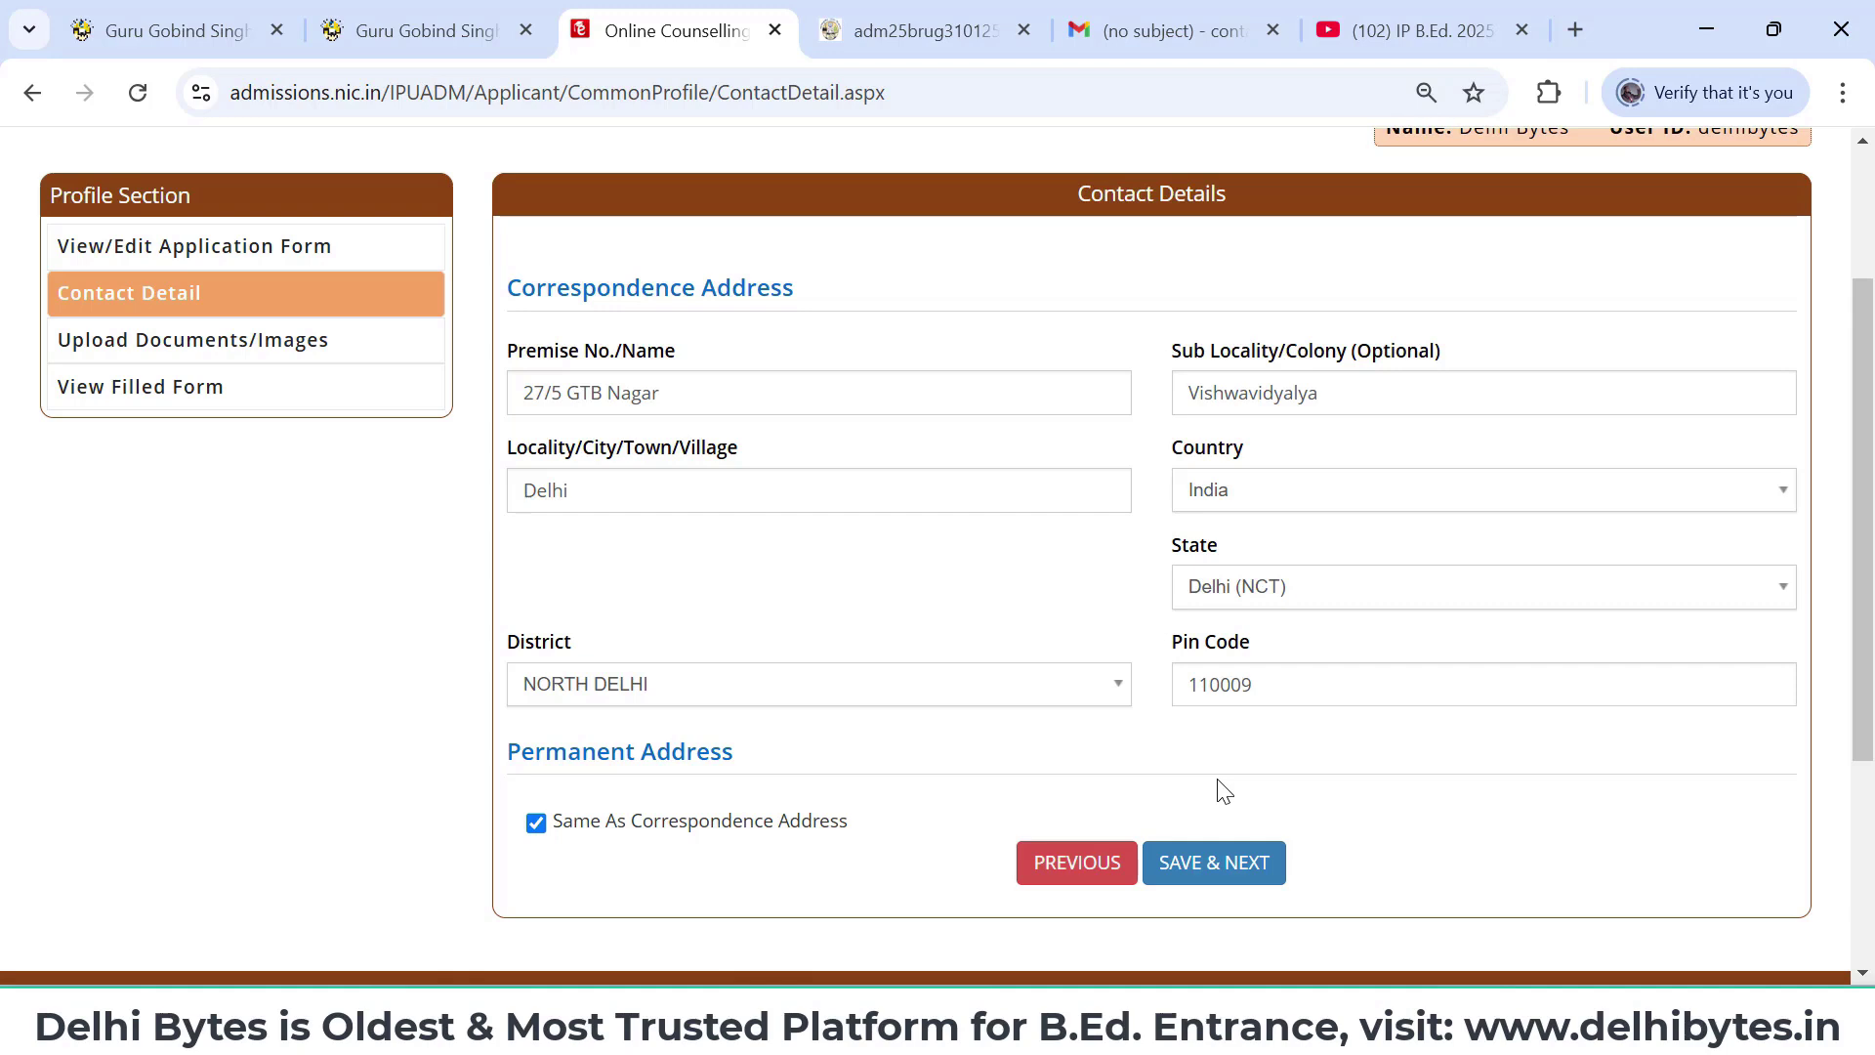
pyautogui.click(1206, 879)
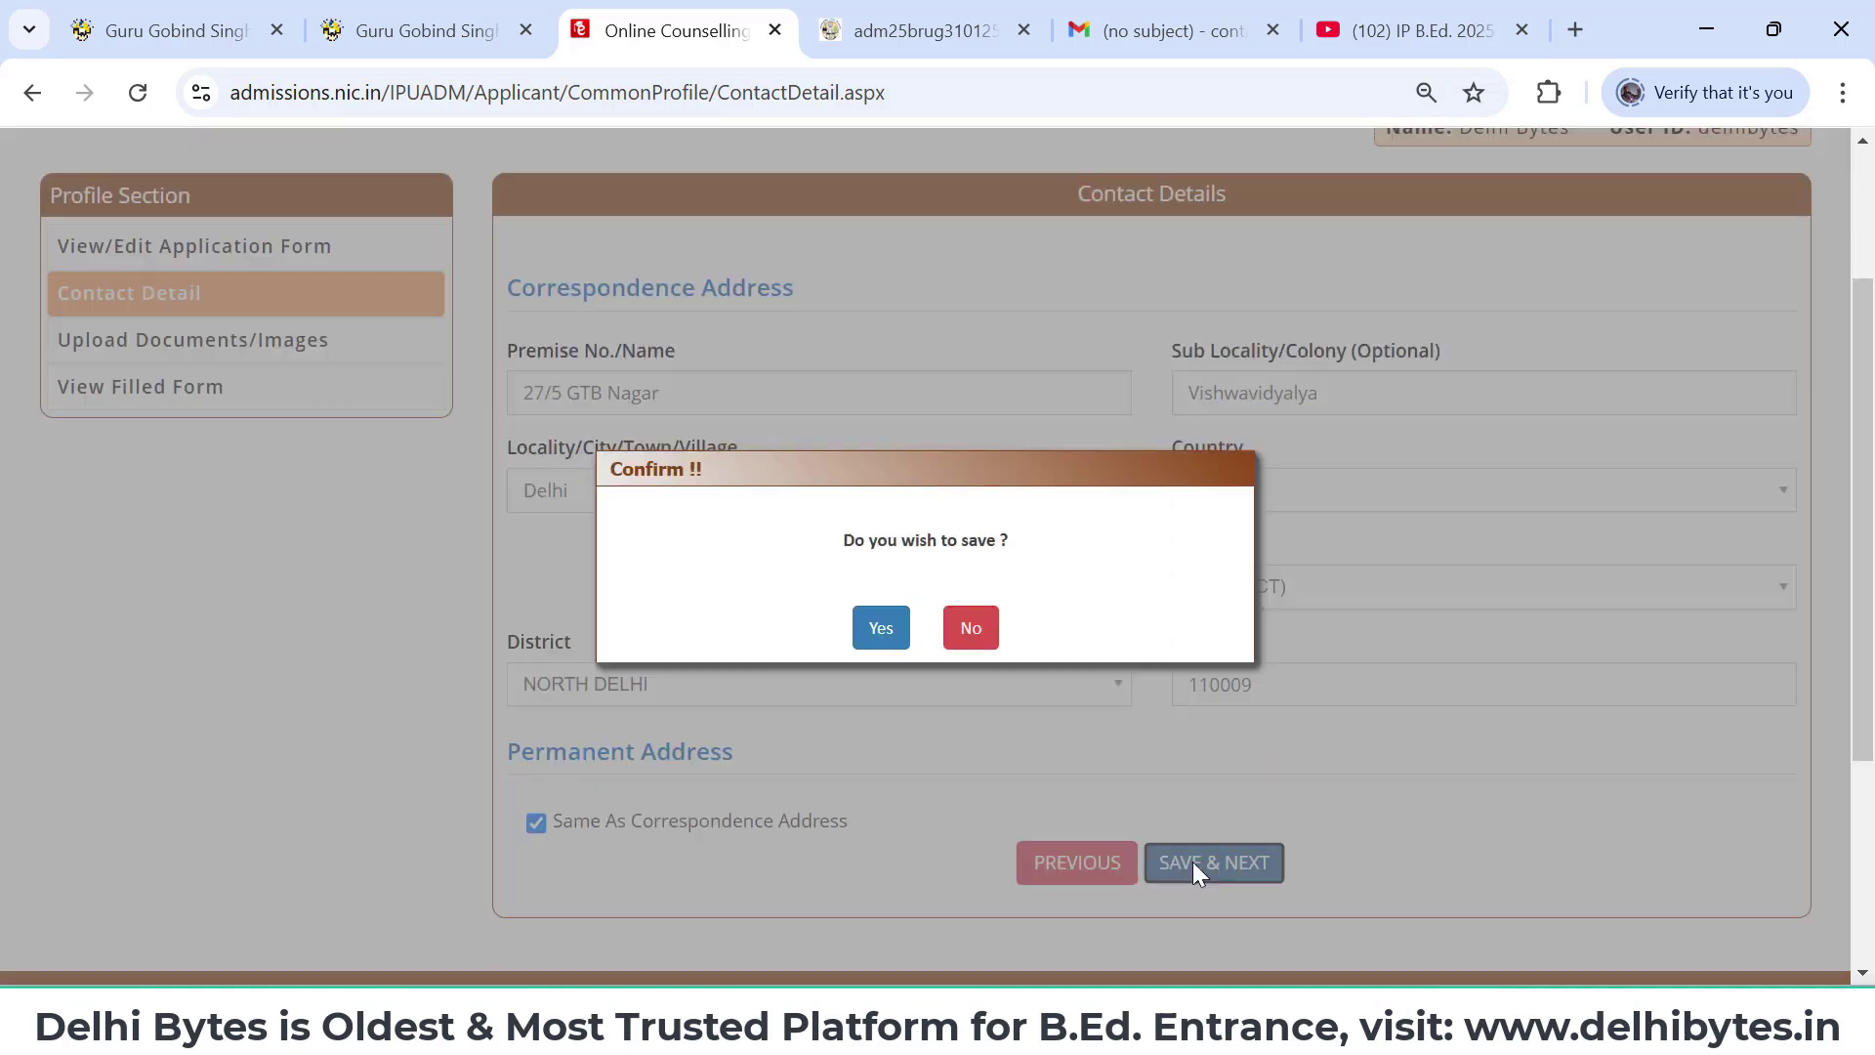
pyautogui.click(885, 633)
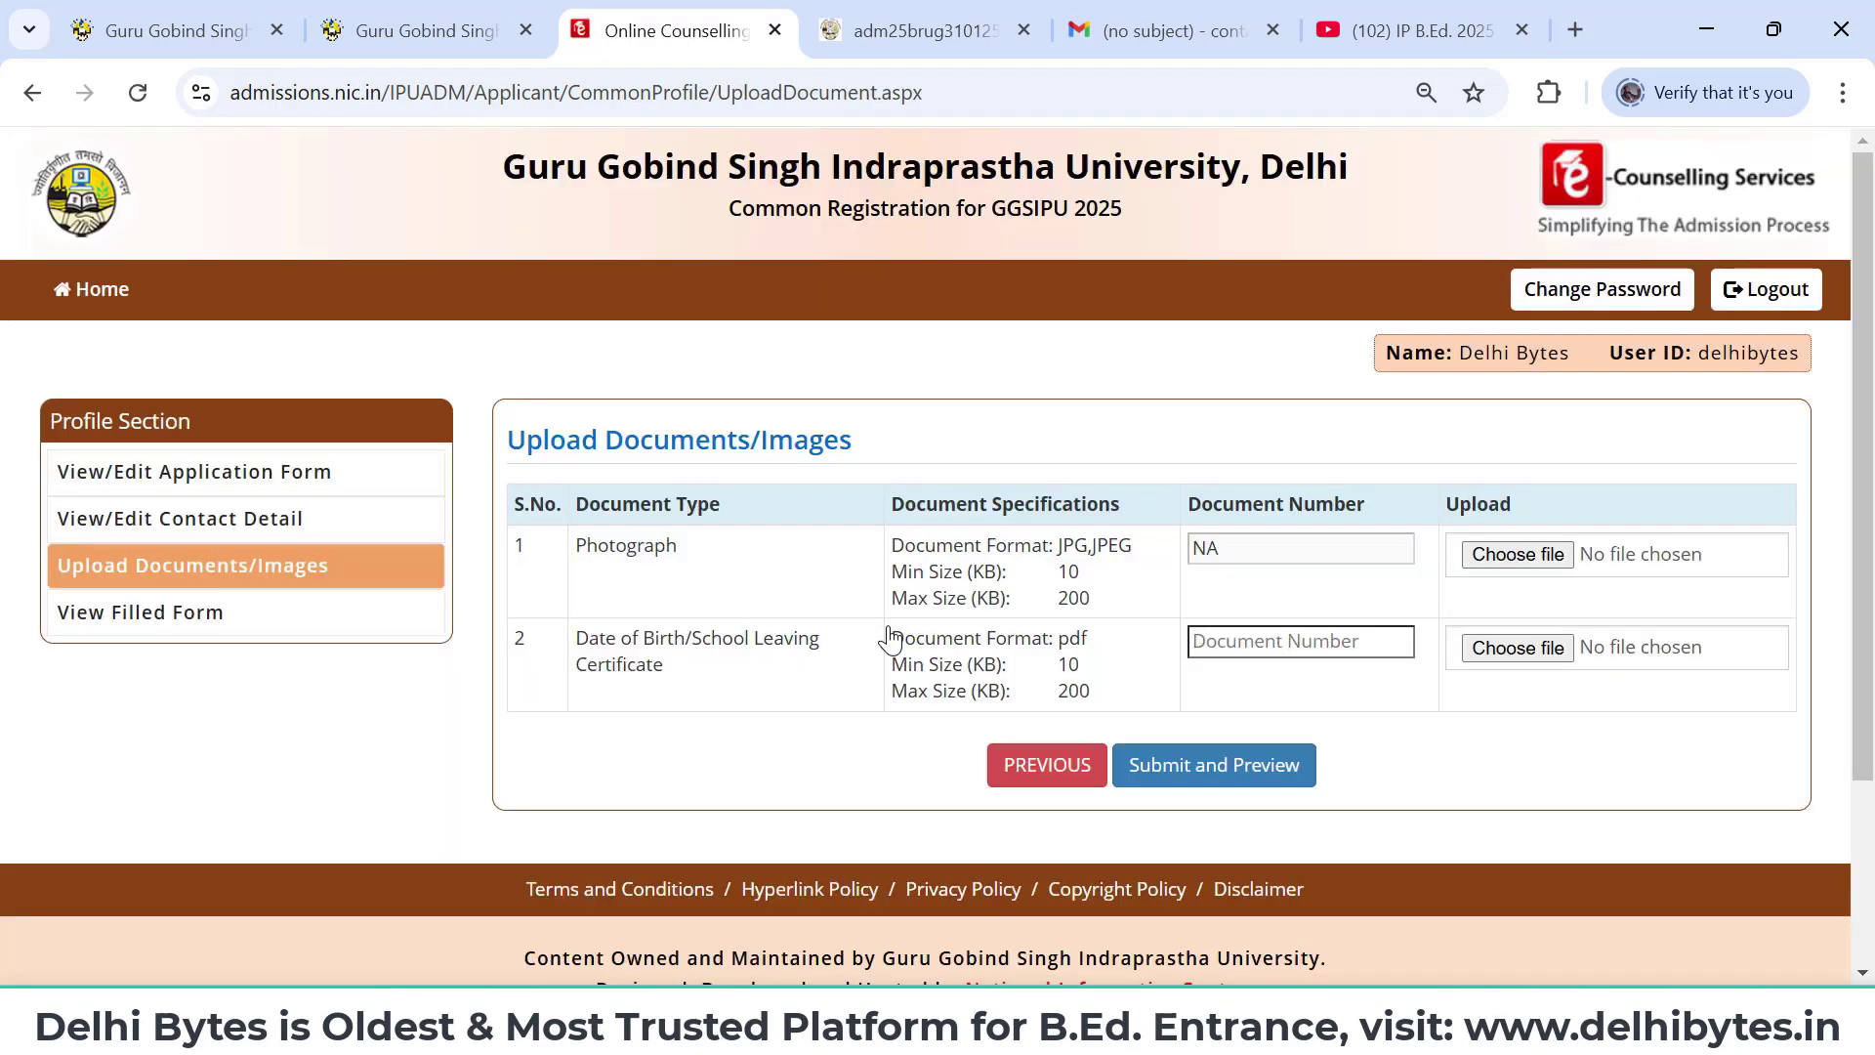
pyautogui.scroll(-1, 890, 640)
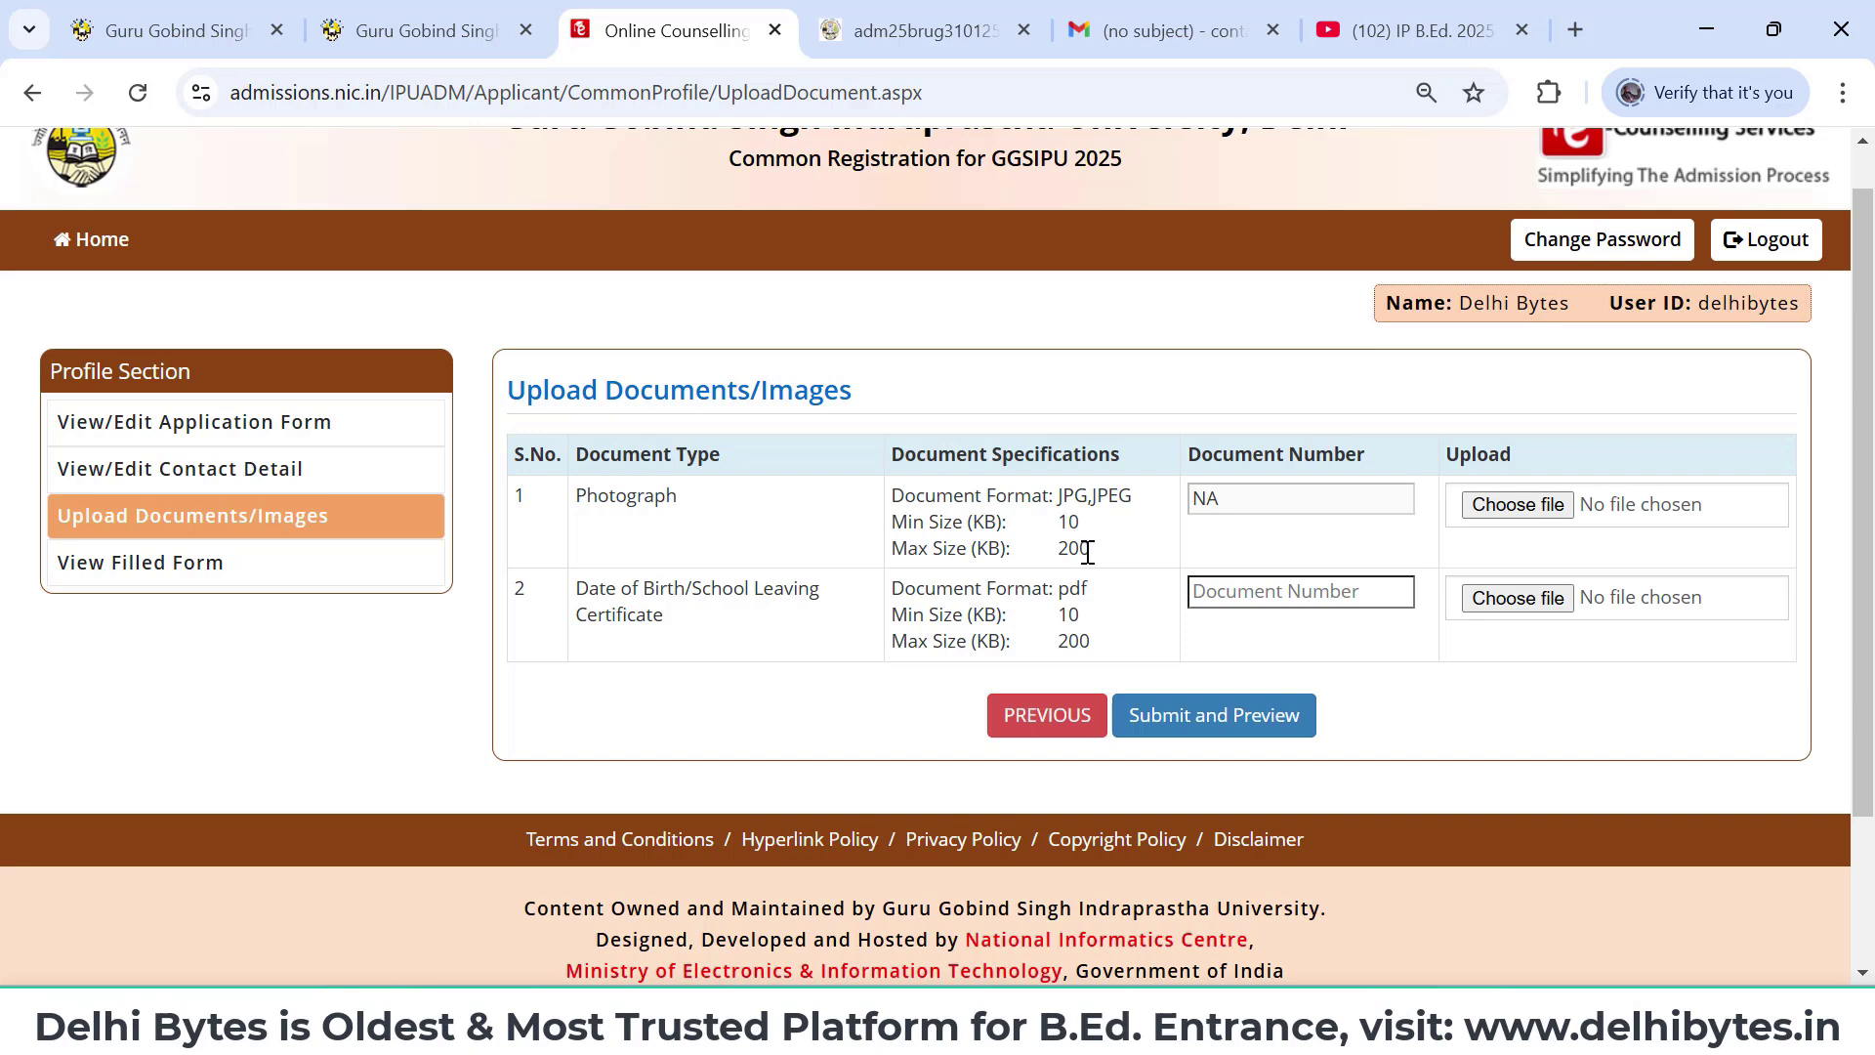
pyautogui.moveTo(1087, 552); pyautogui.dragTo(1062, 516)
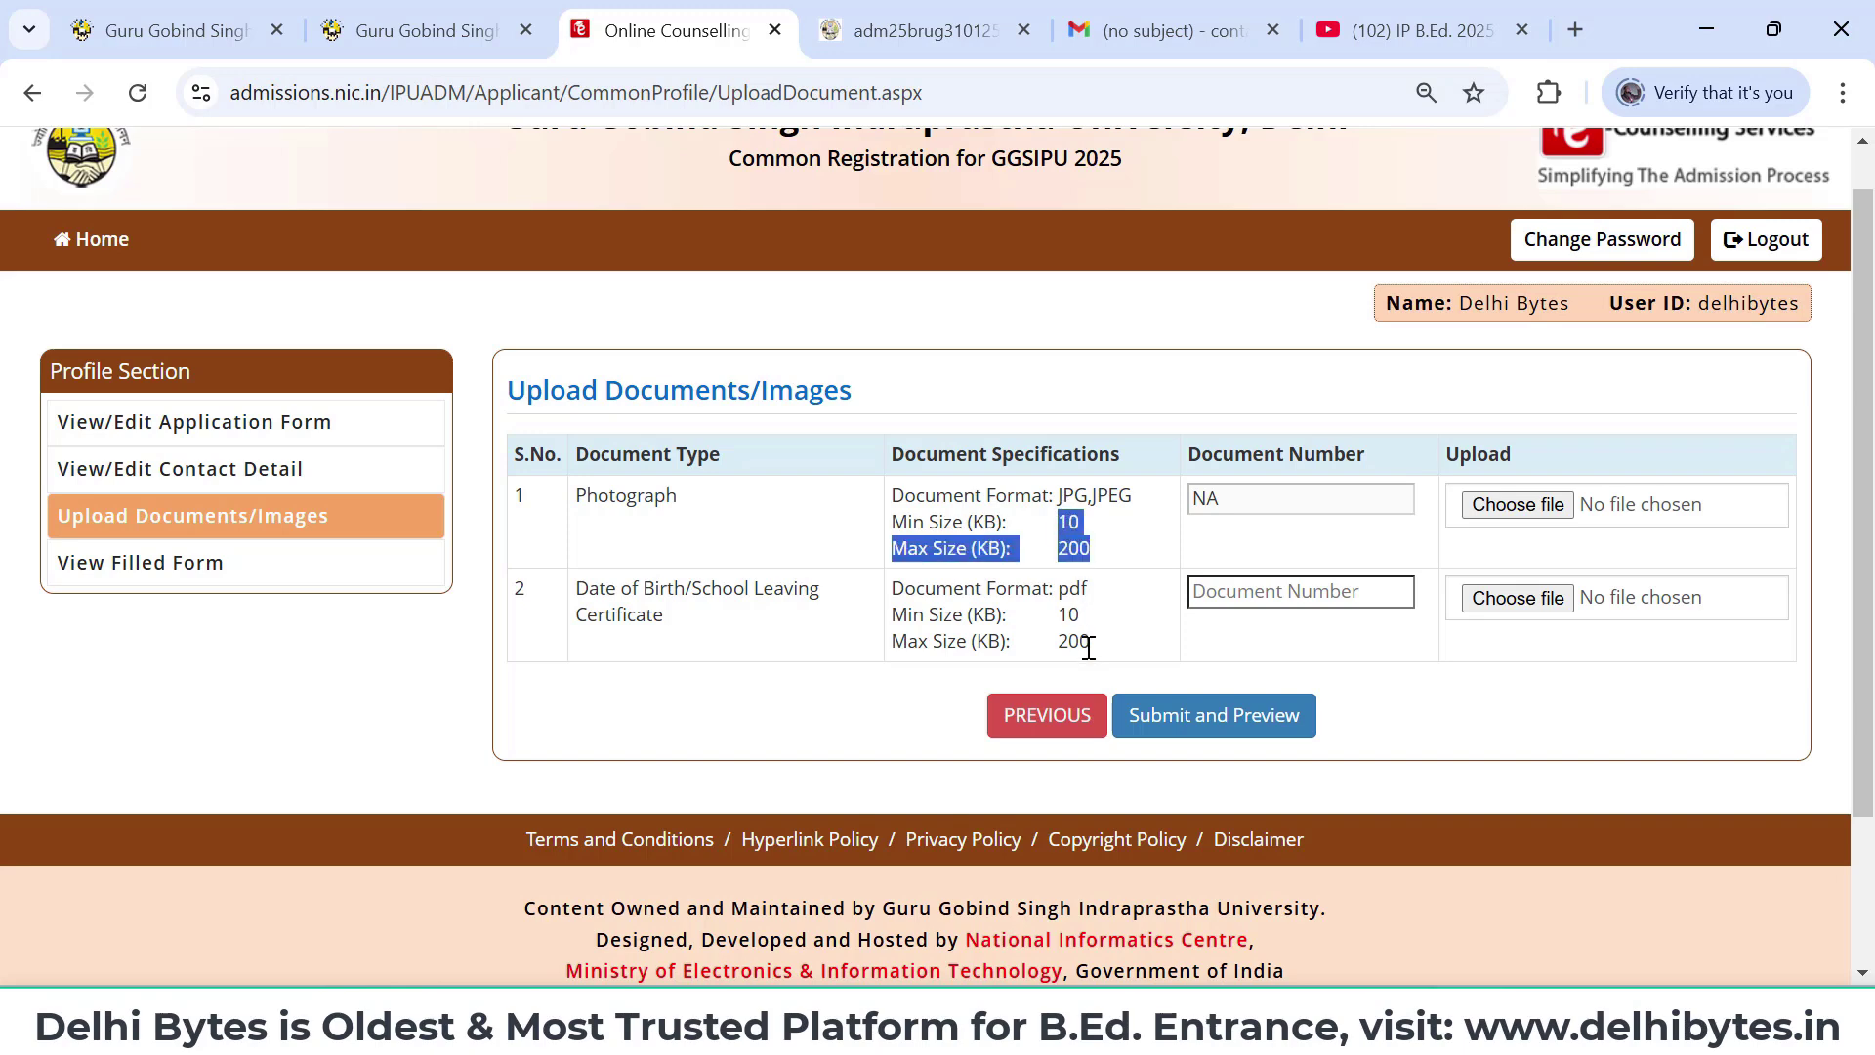
pyautogui.moveTo(1088, 648); pyautogui.dragTo(1045, 630)
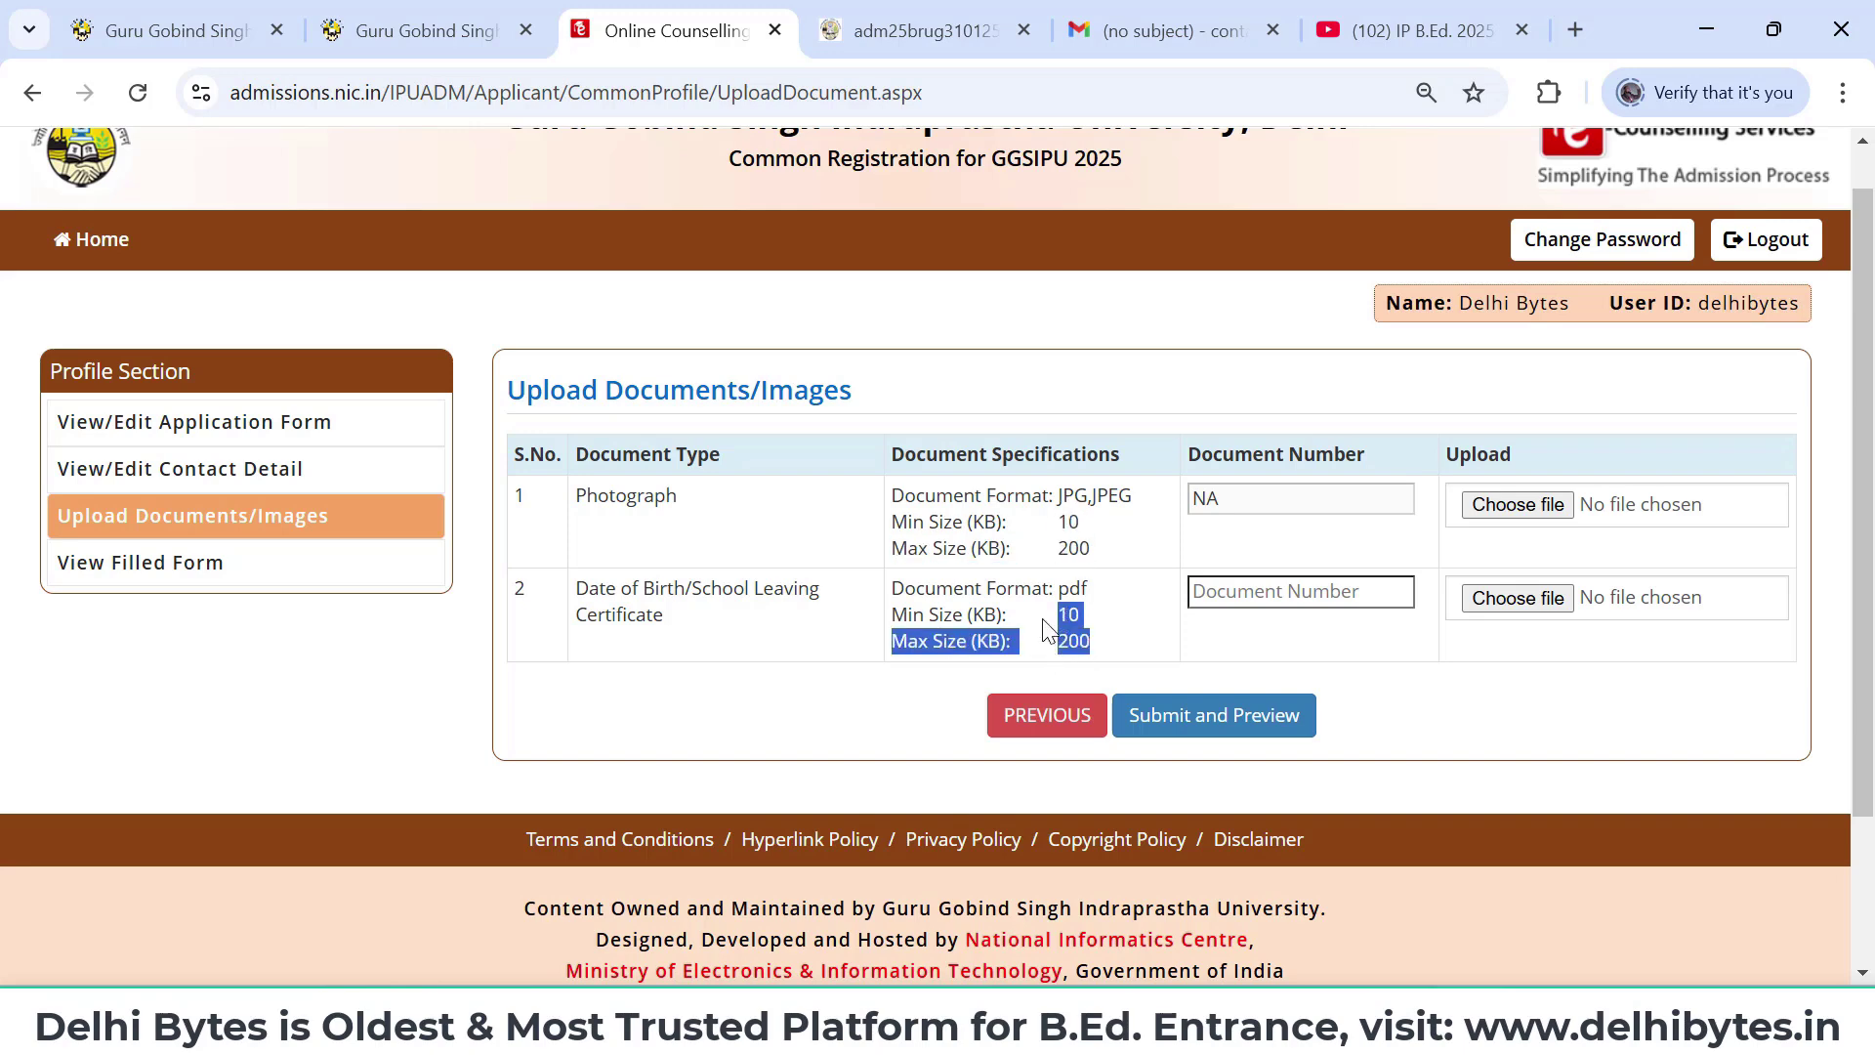
pyautogui.click(1441, 706)
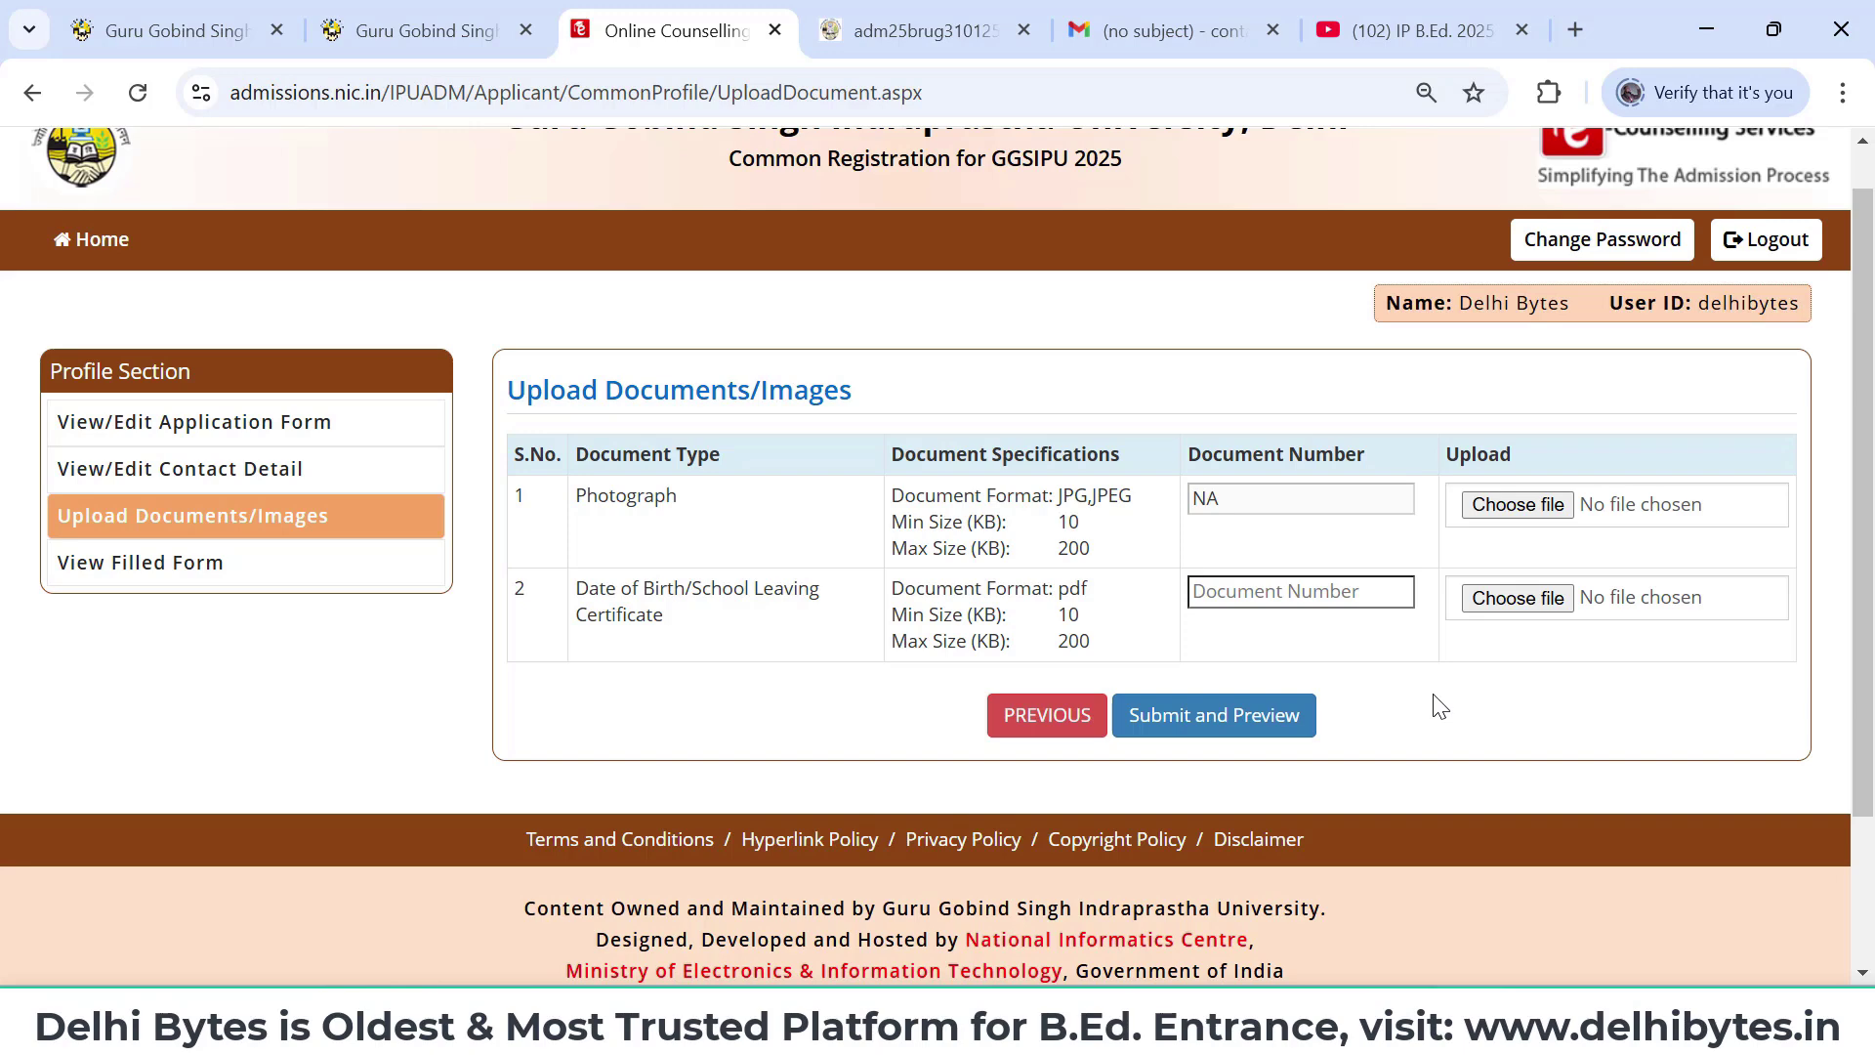
# - Scroll up the Upload Documents/Images page to the photograph and certificate upload fields
pyautogui.scroll(1, 1440, 706)
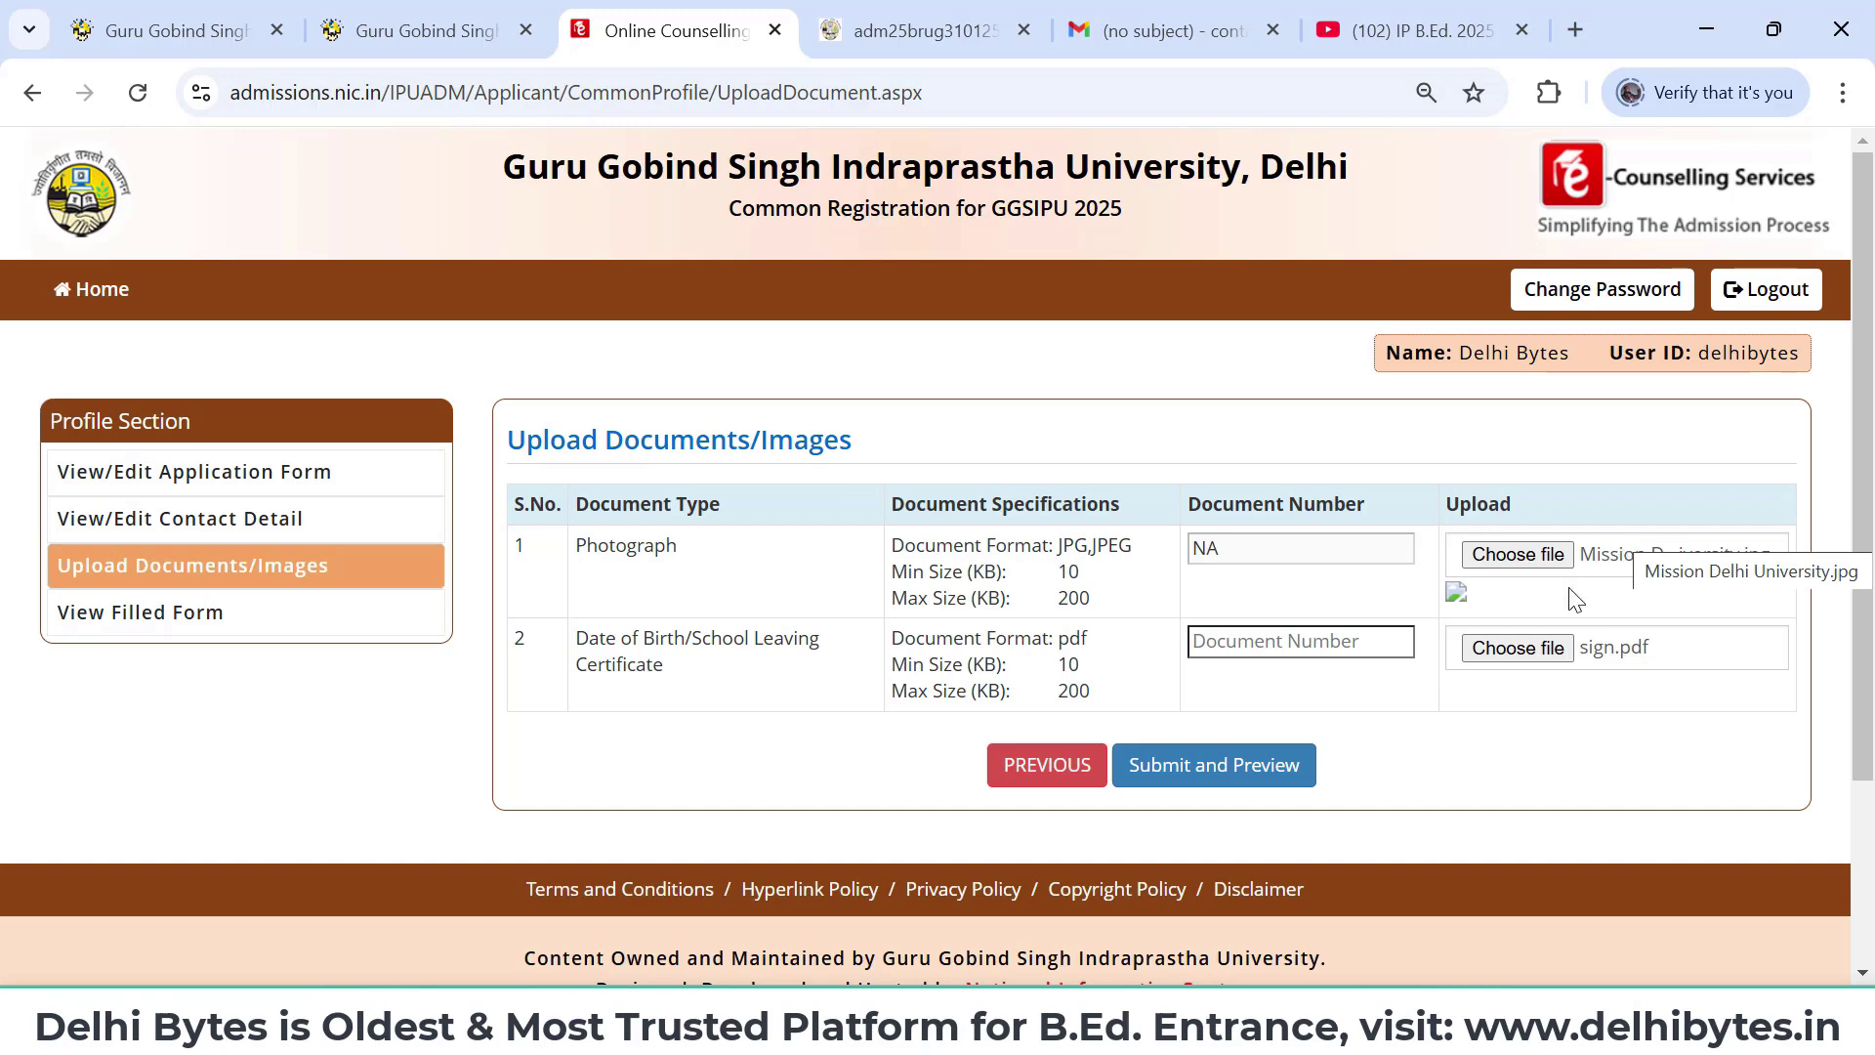
# - Enter the certificate's document number and preview Mission Delhi University.jpg and sign.pdf
pyautogui.click(1200, 762)
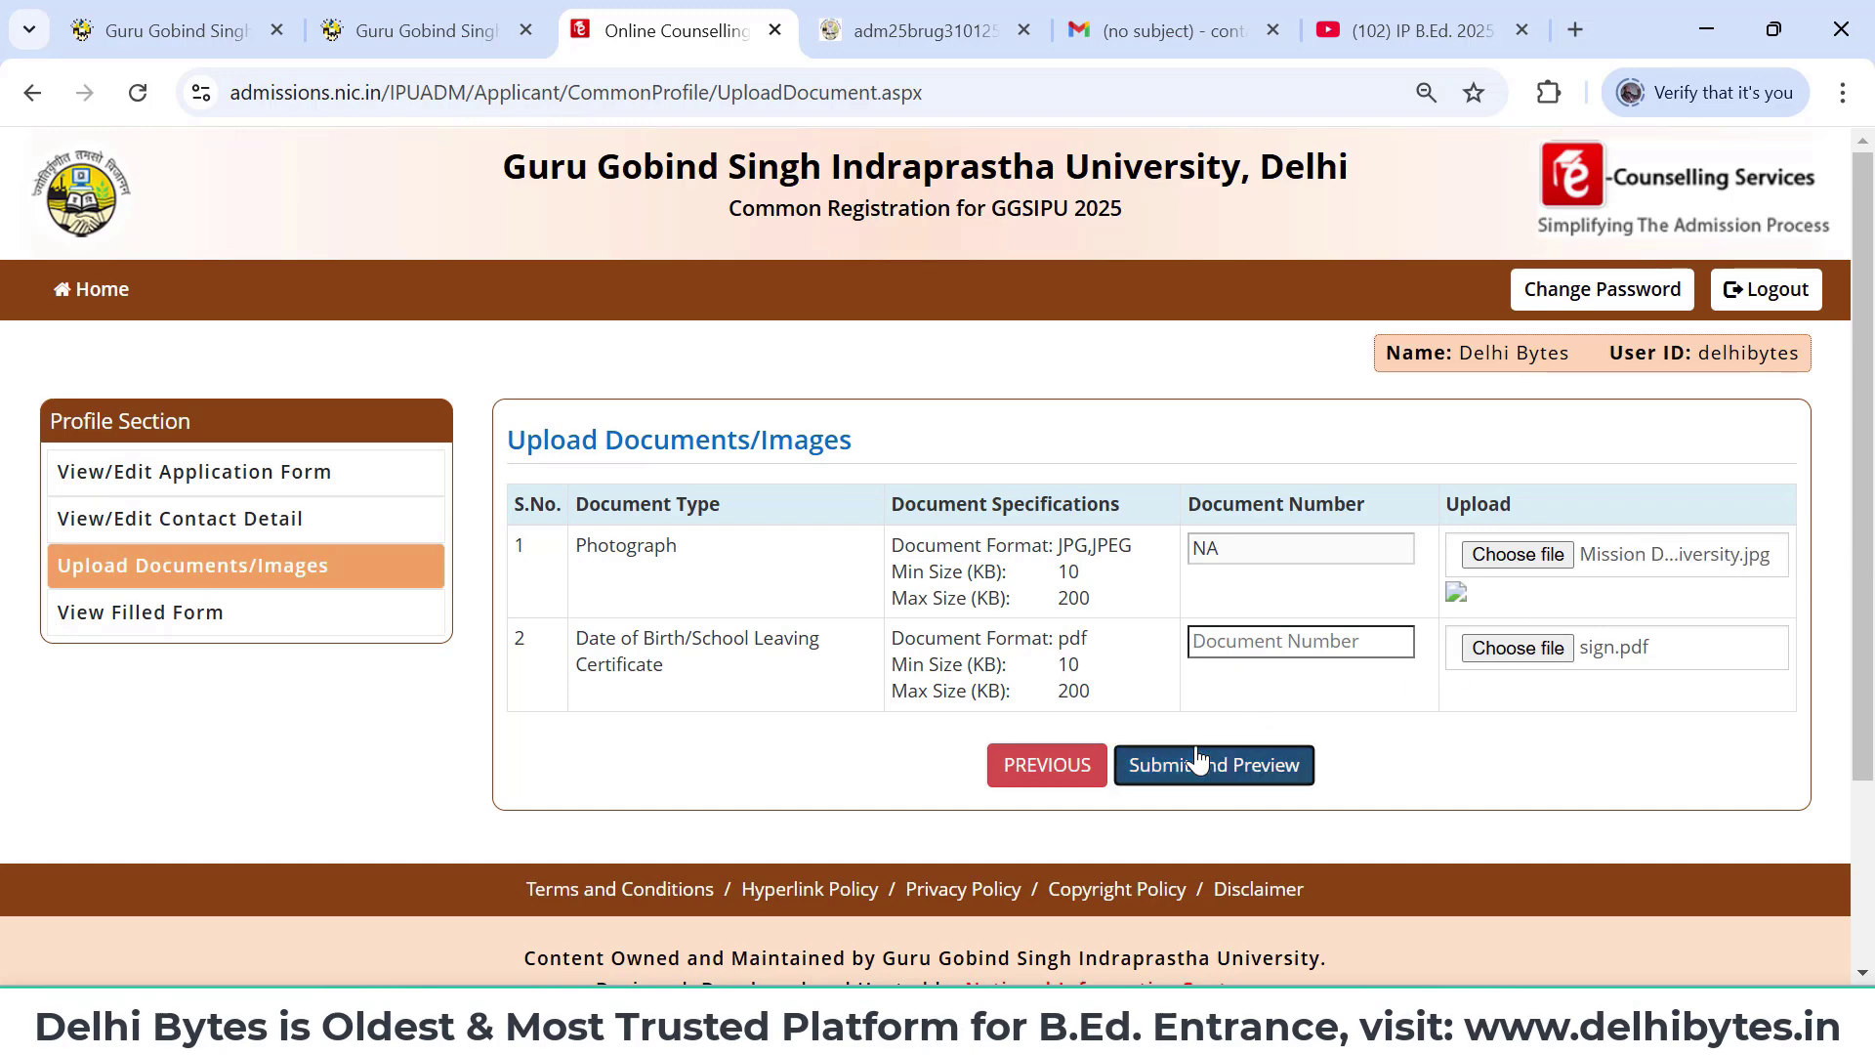
pyautogui.click(1277, 643)
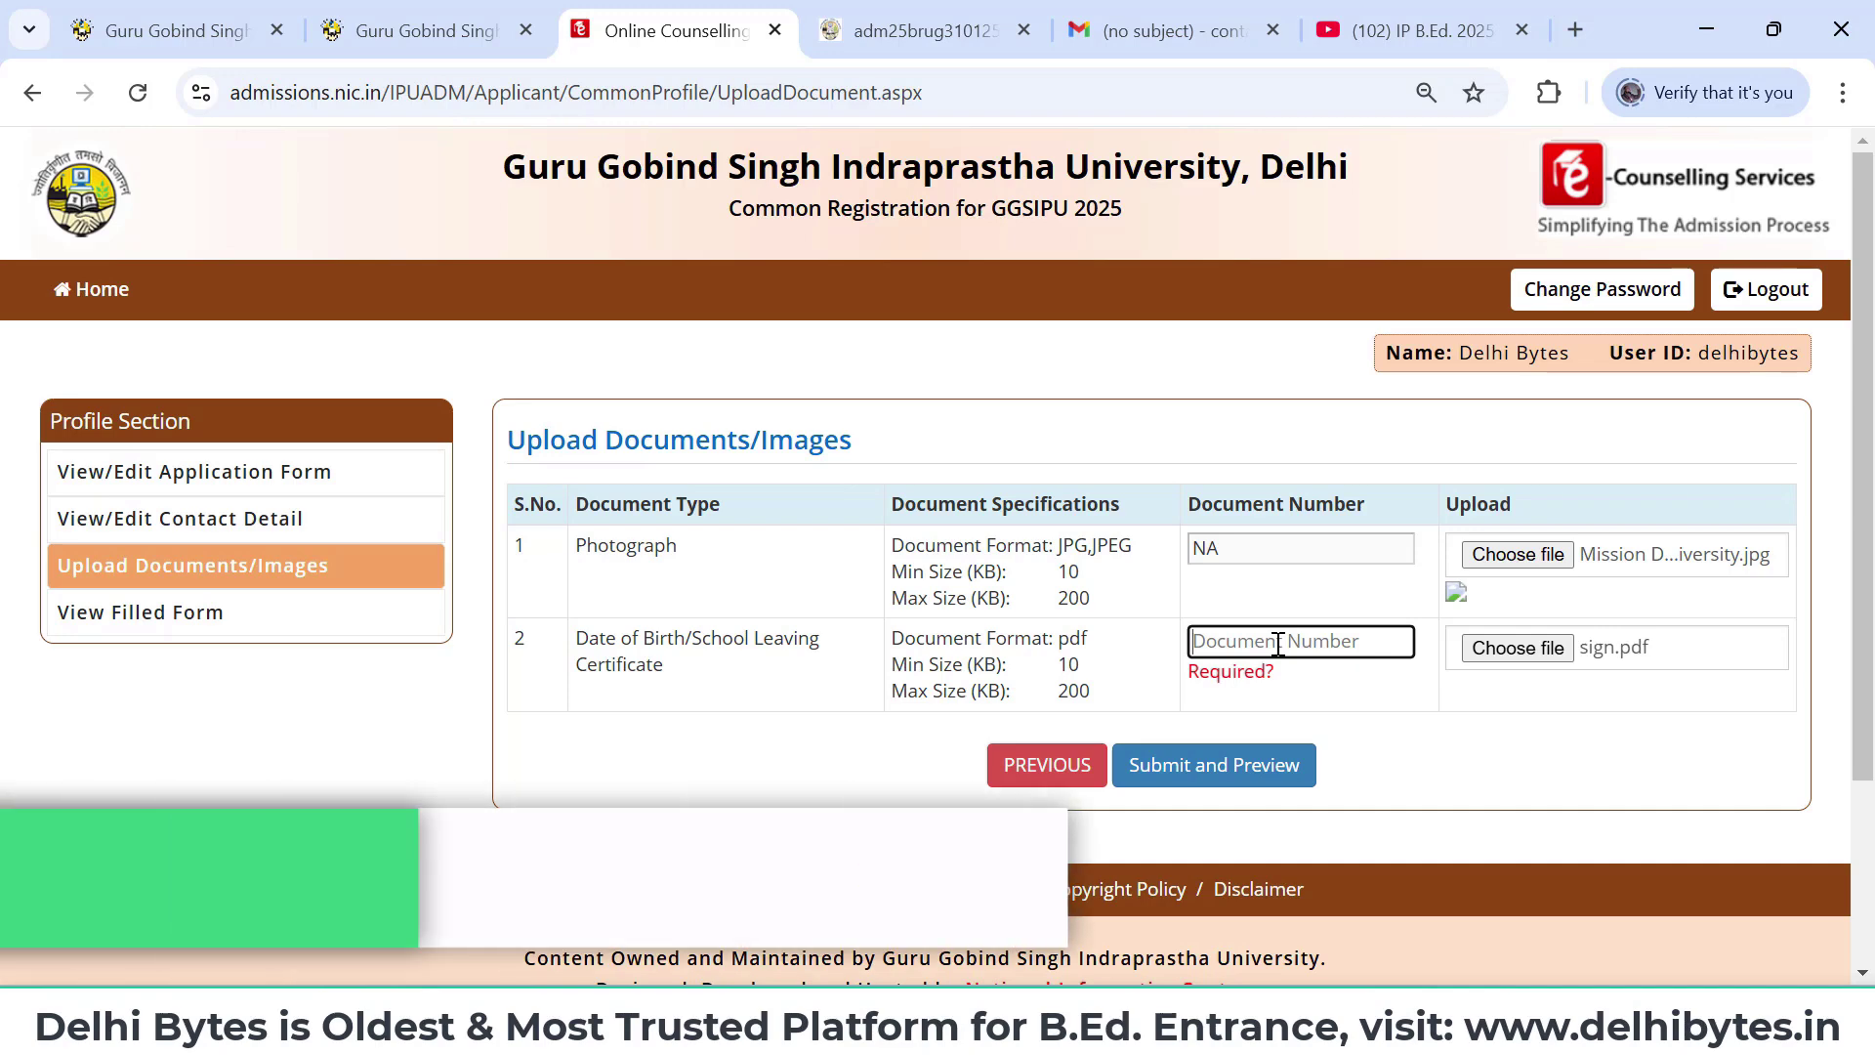
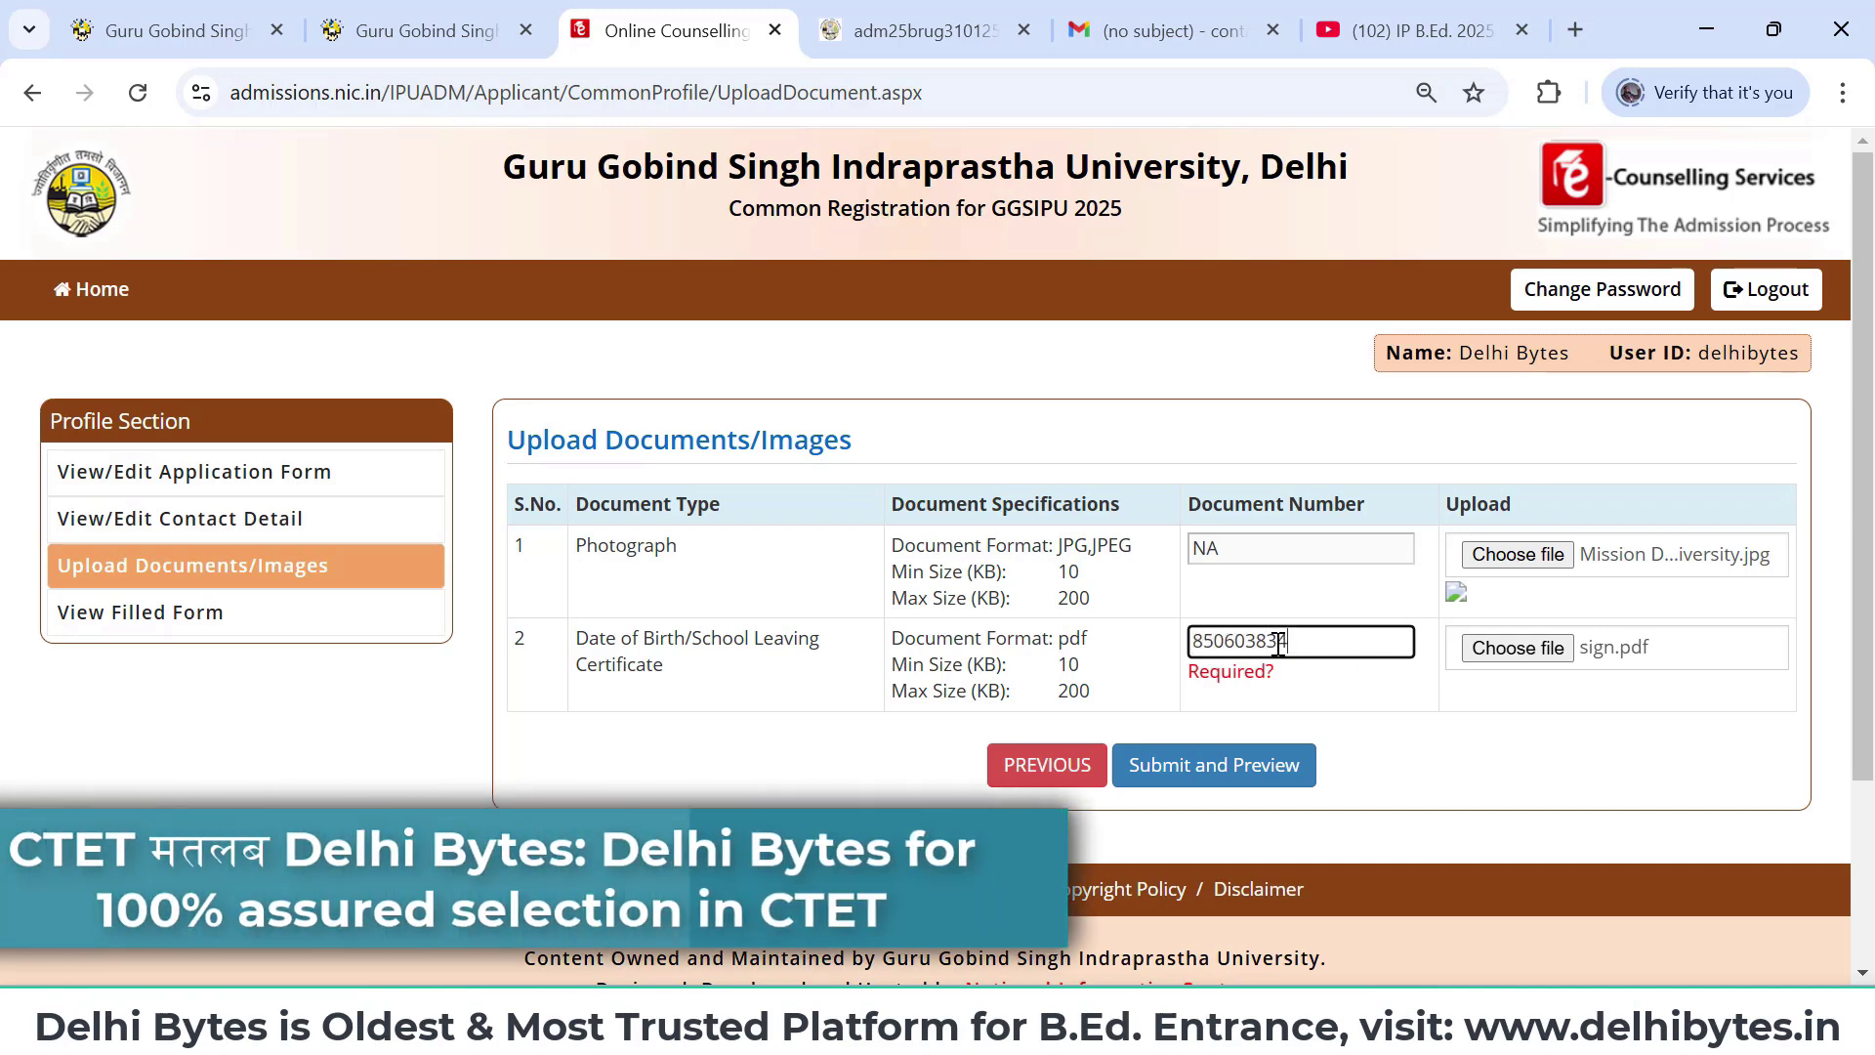
pyautogui.click(1180, 793)
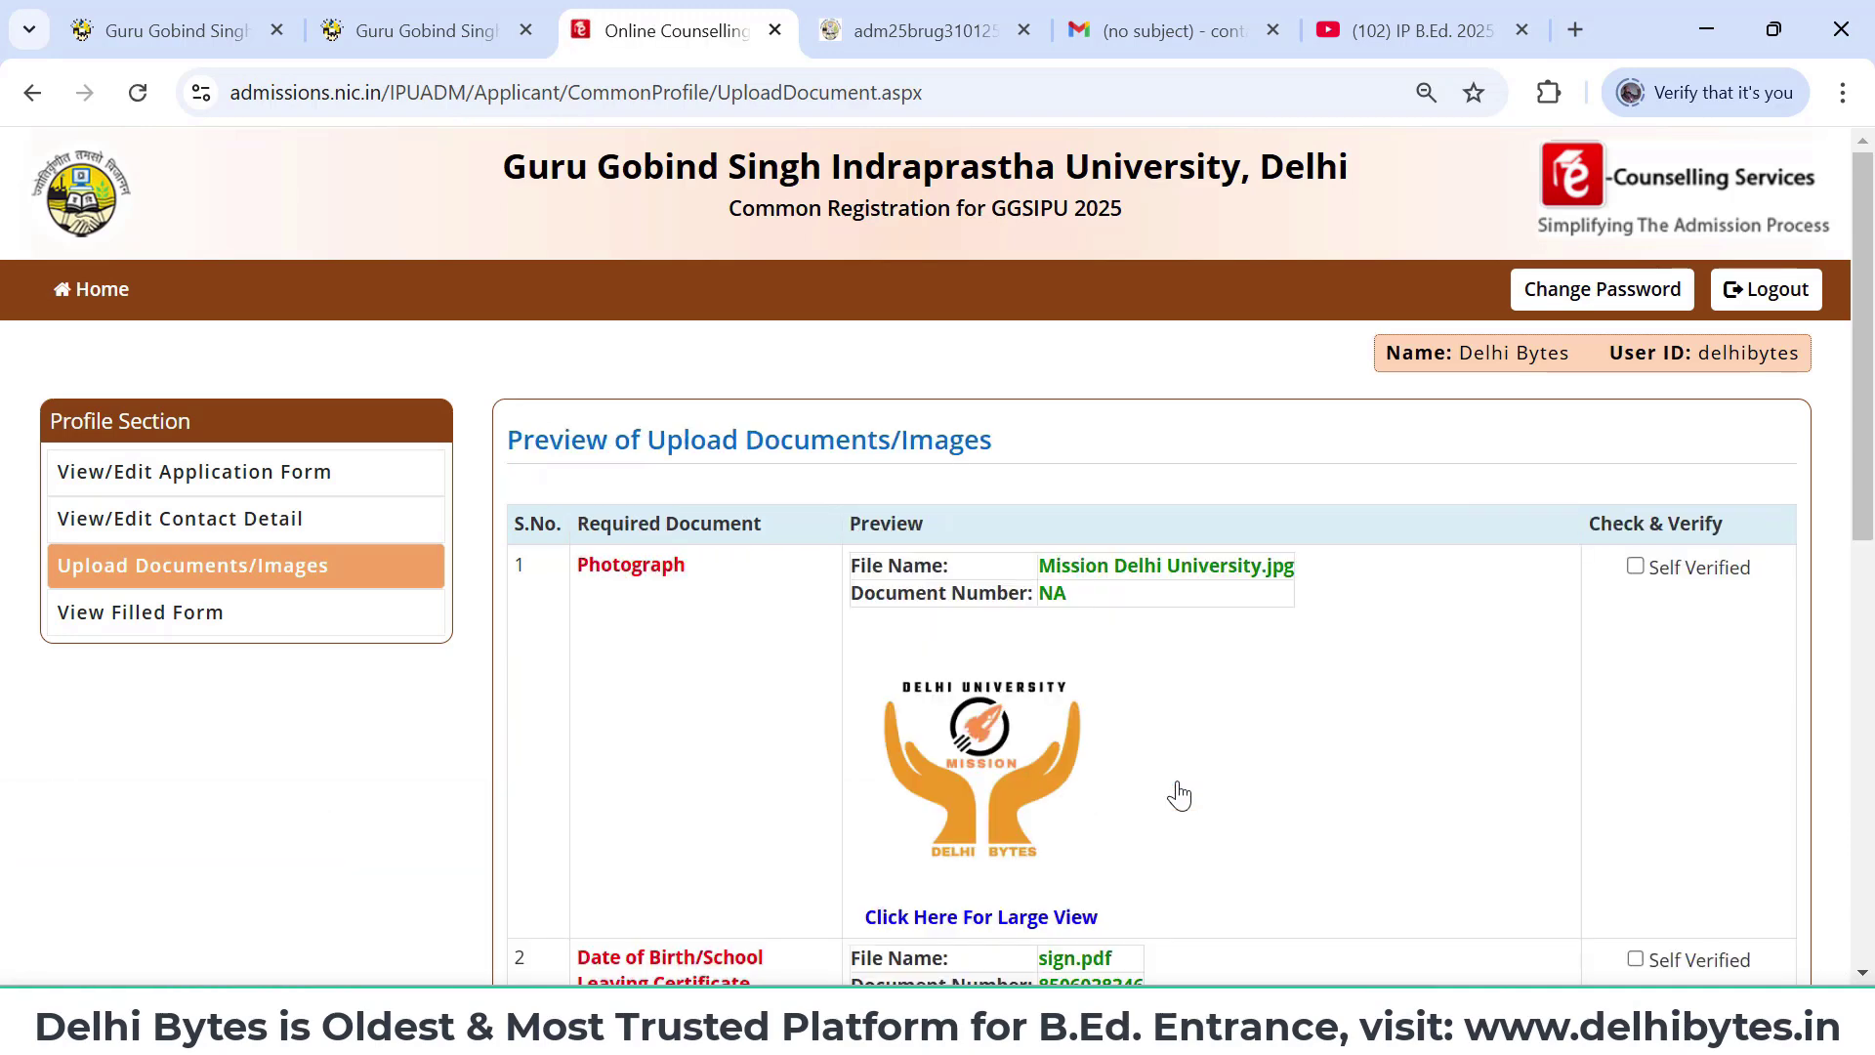
pyautogui.scroll(-2, 1180, 793)
pyautogui.scroll(-2, 1179, 793)
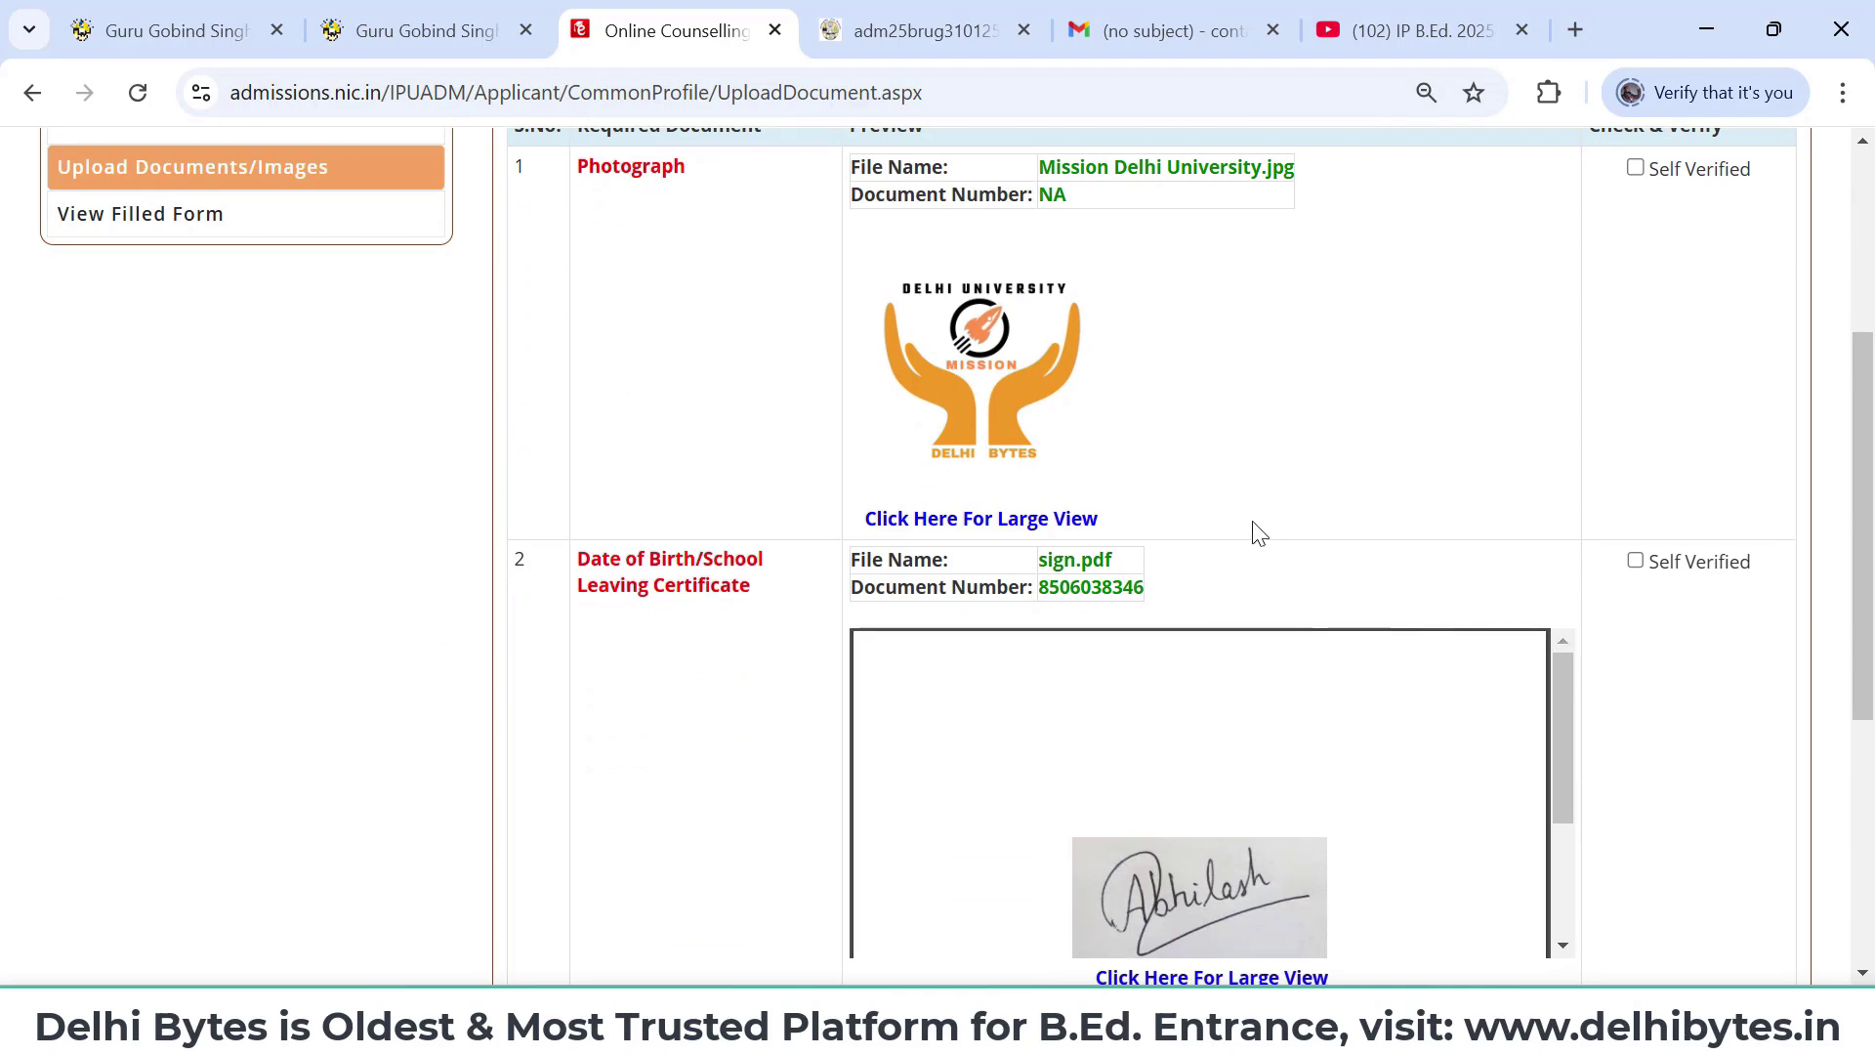
pyautogui.scroll(1, 1258, 532)
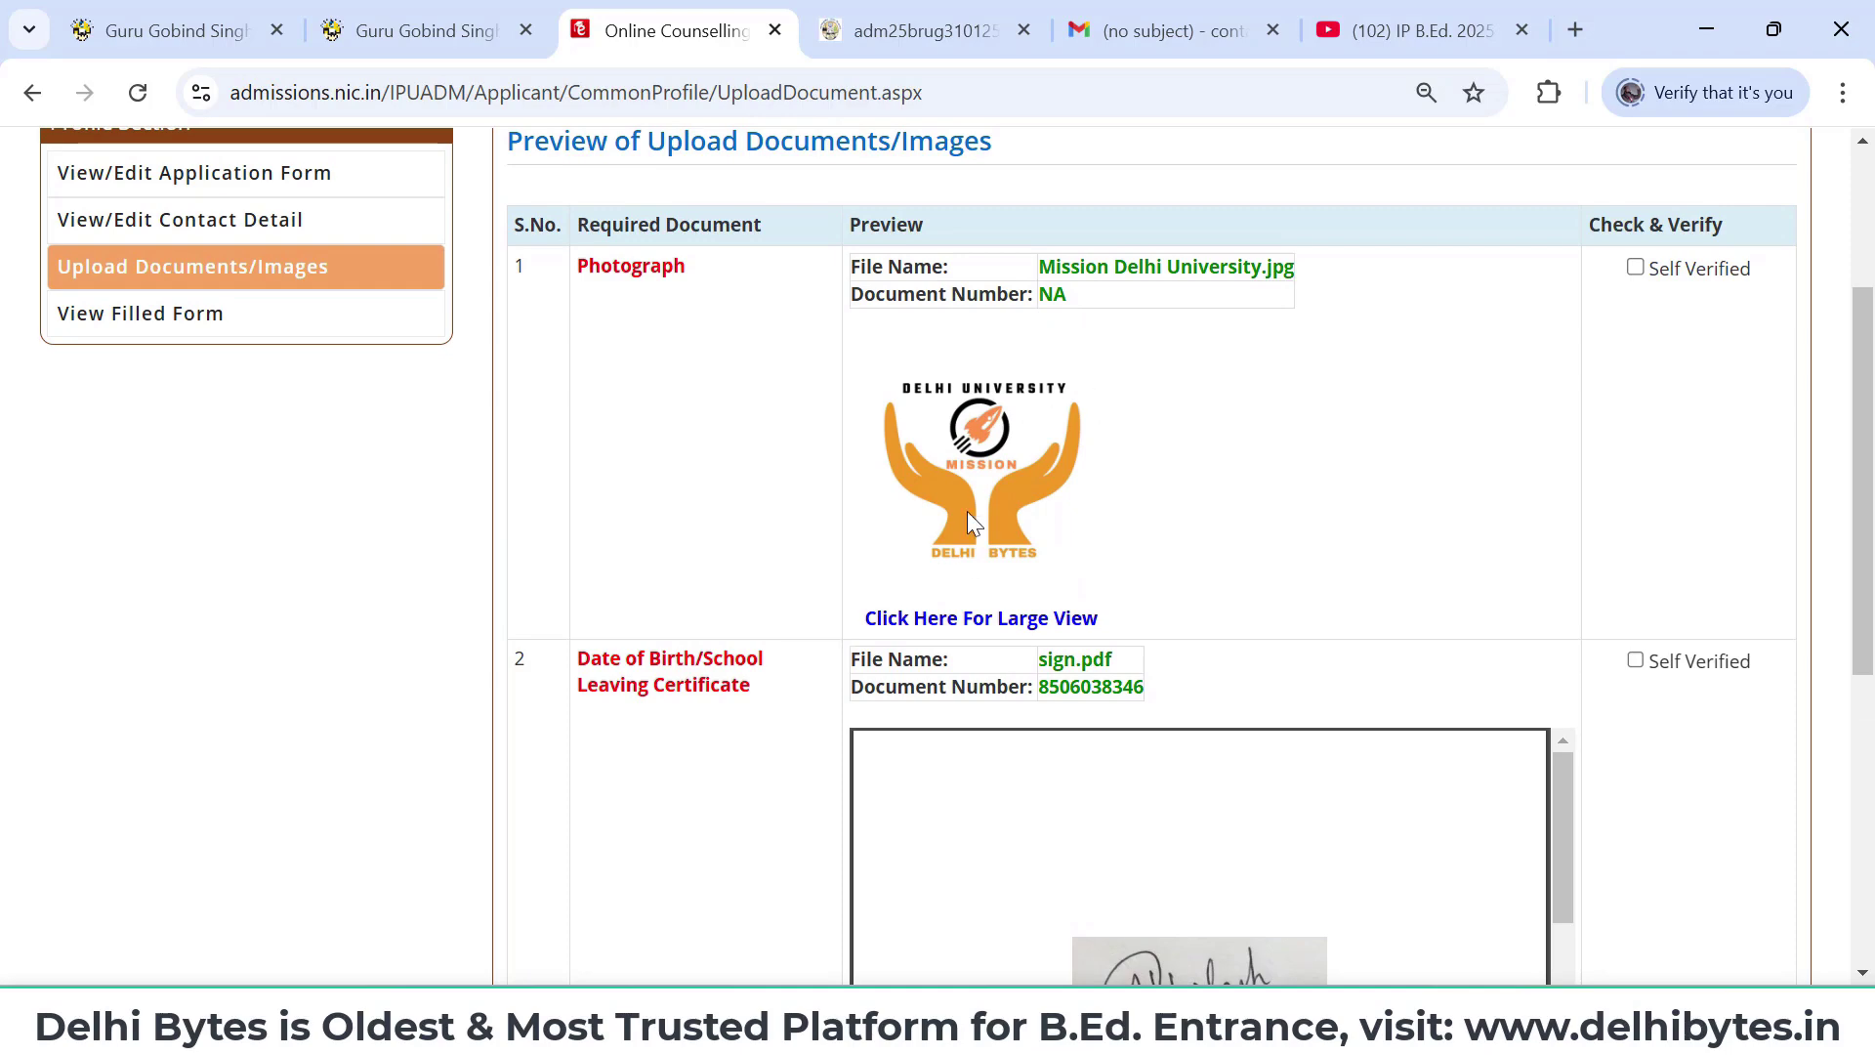
pyautogui.scroll(1, 981, 559)
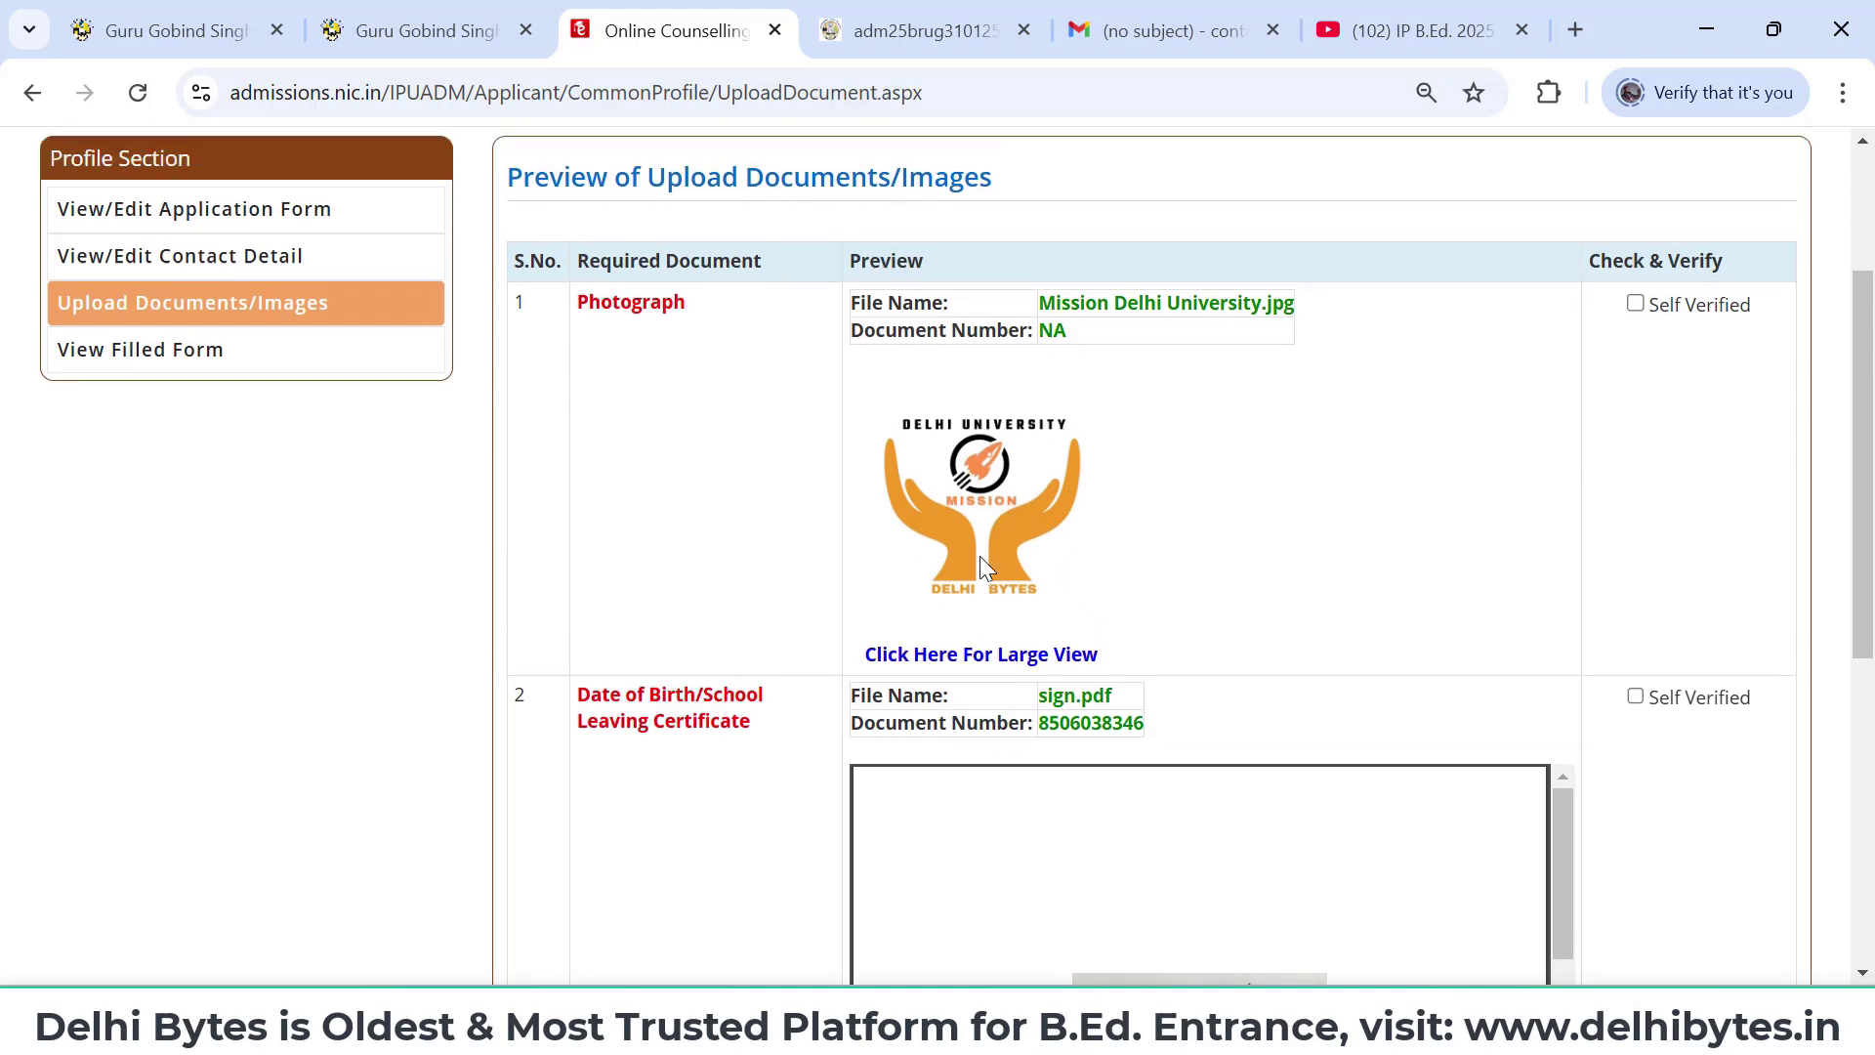
pyautogui.scroll(-5, 981, 562)
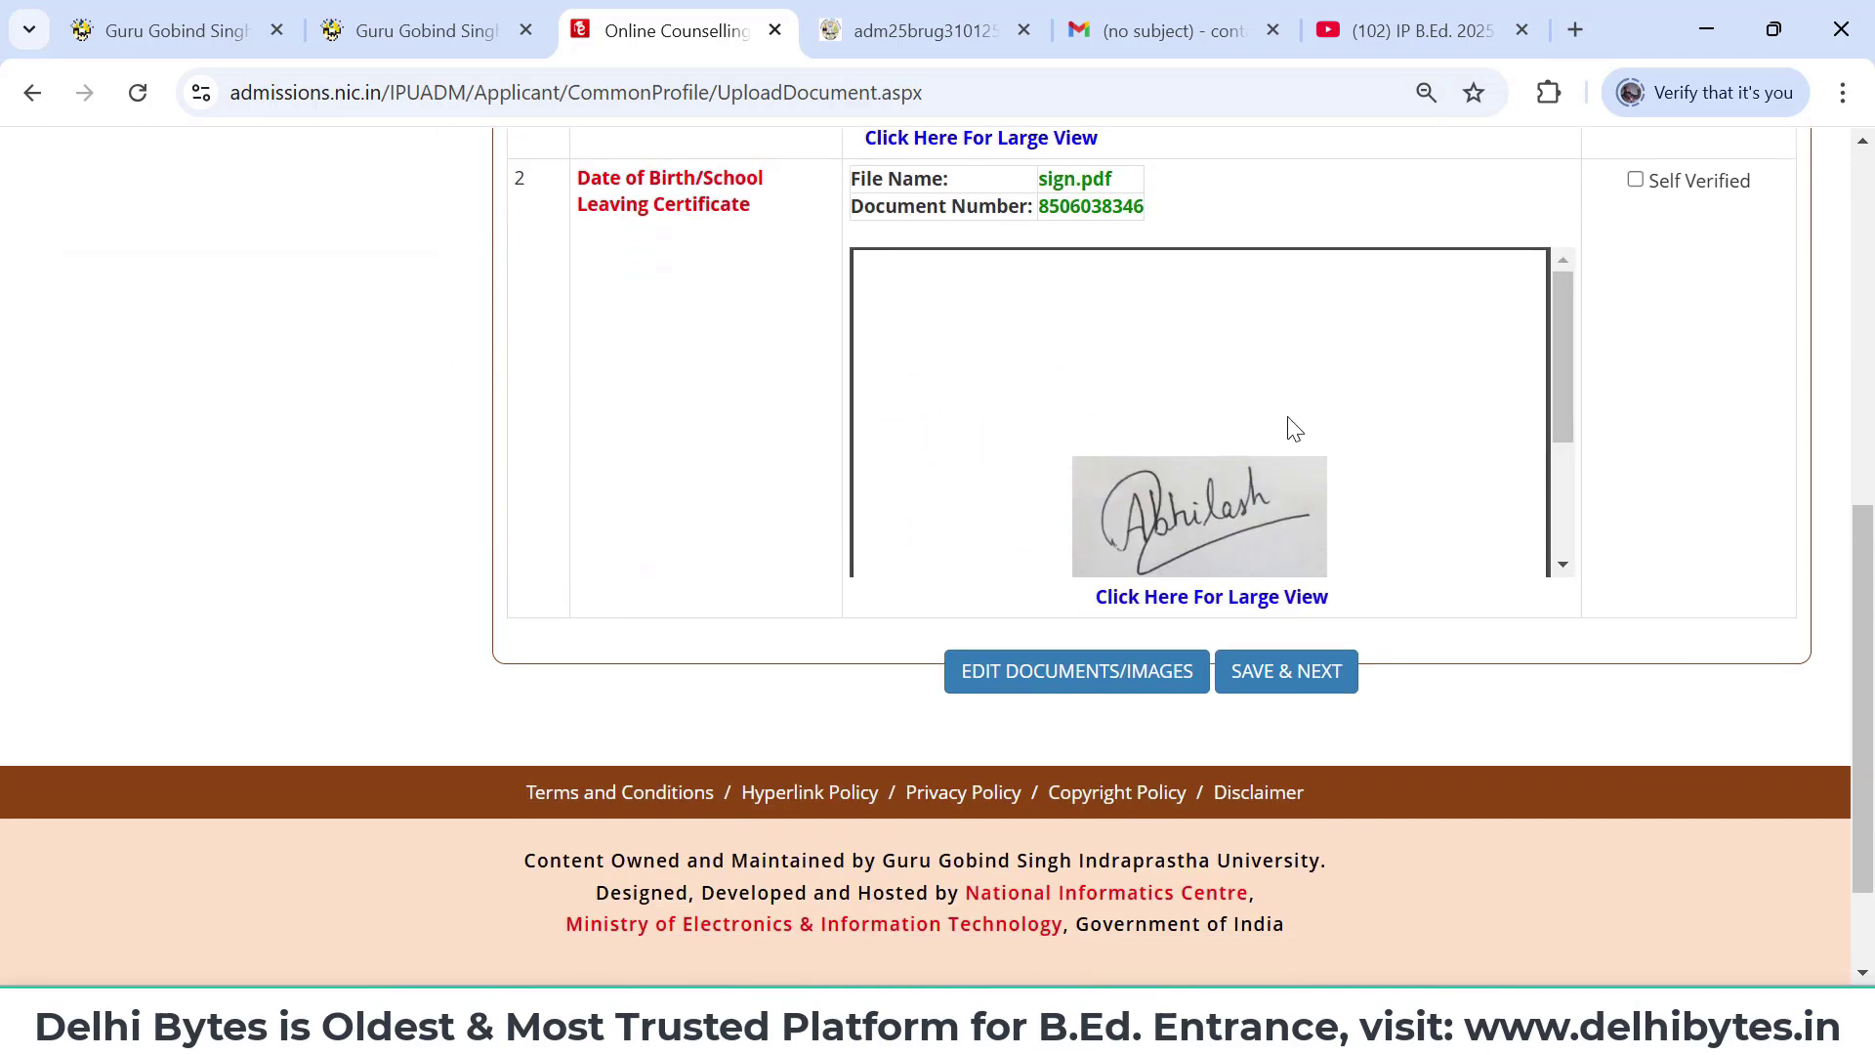
pyautogui.scroll(-3, 1287, 417)
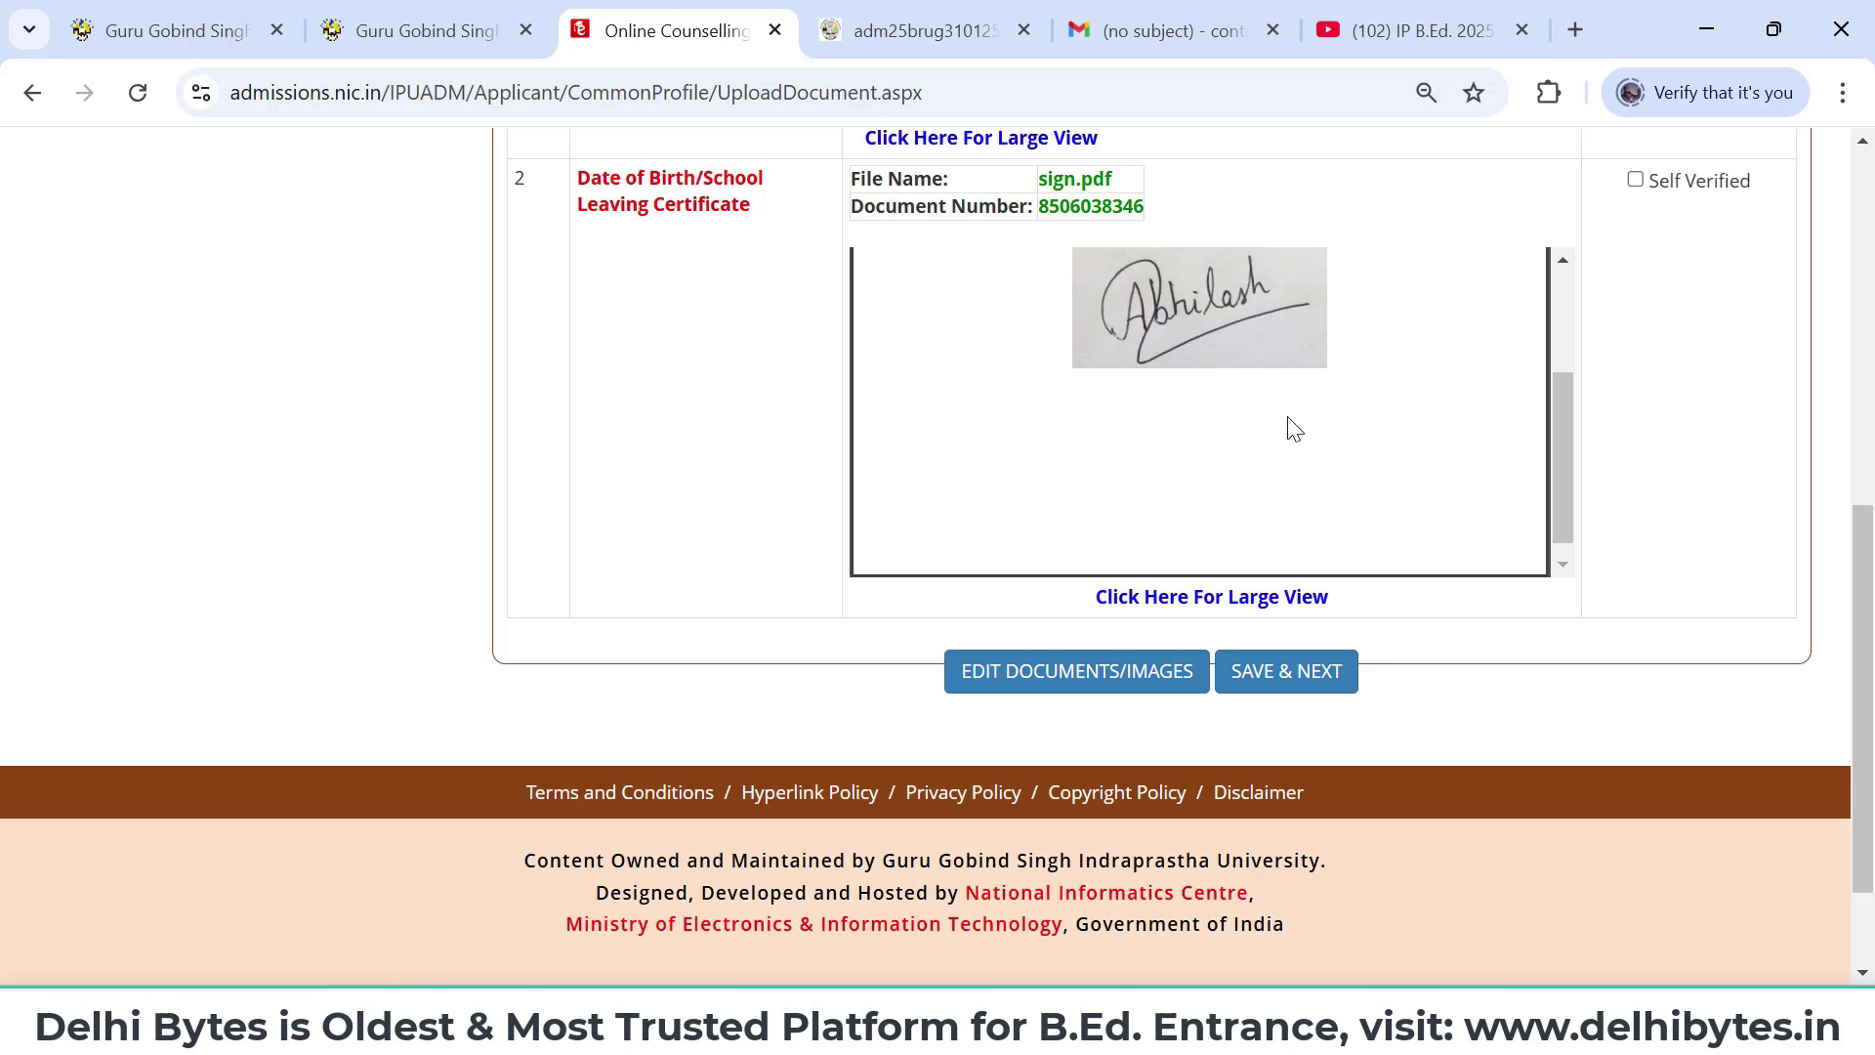
pyautogui.scroll(6, 1288, 428)
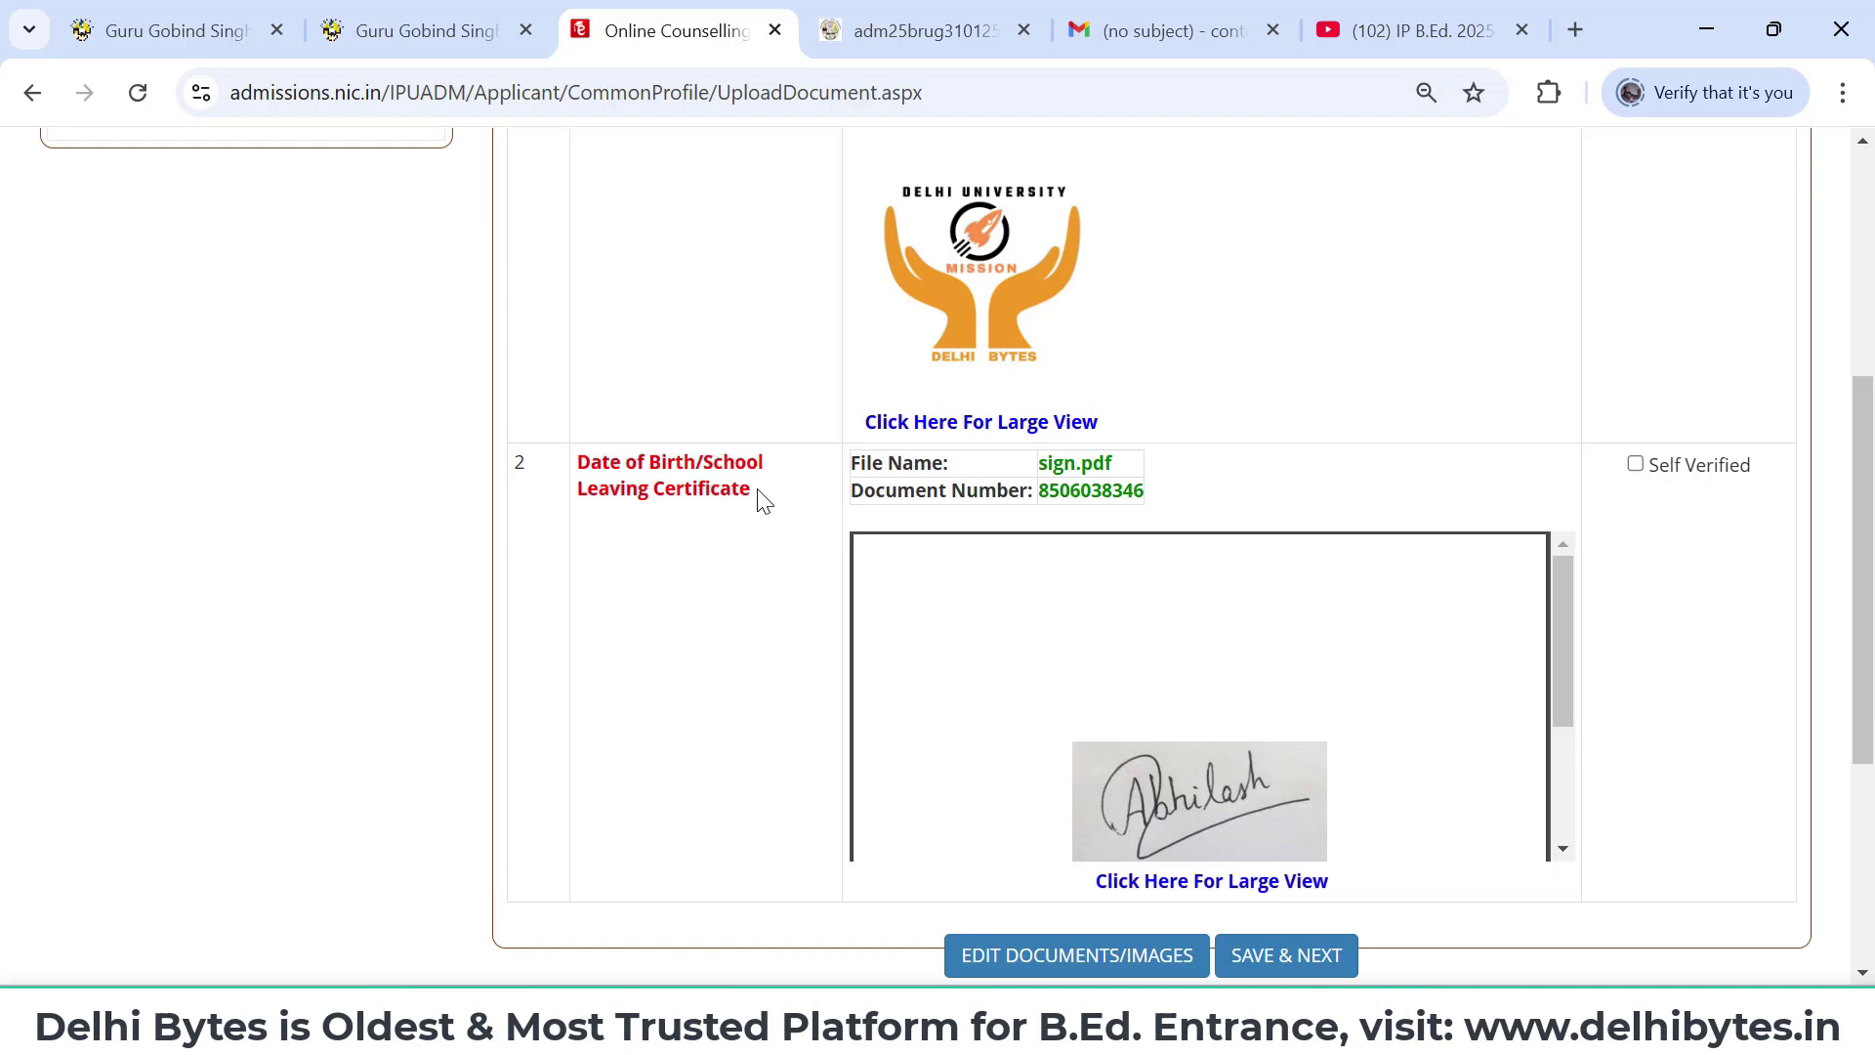
pyautogui.moveTo(761, 499); pyautogui.dragTo(576, 455)
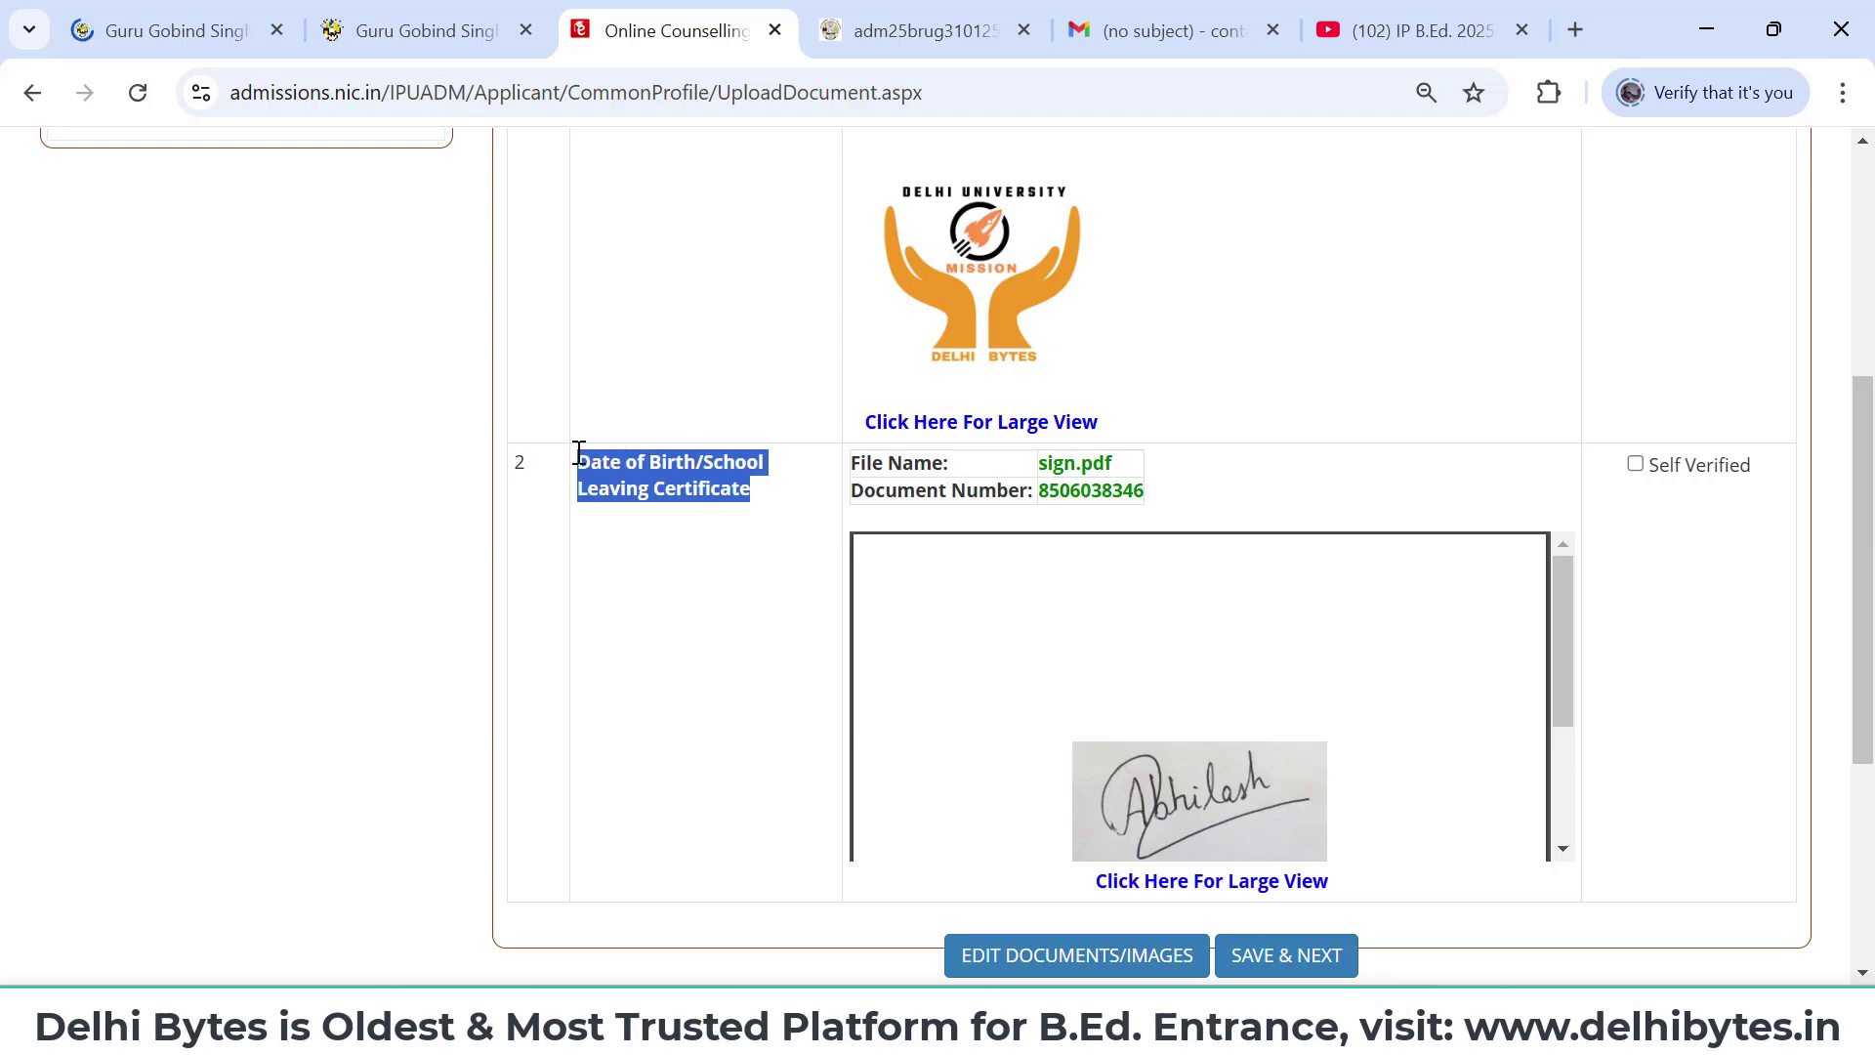
pyautogui.click(776, 609)
pyautogui.scroll(-2, 1083, 749)
pyautogui.scroll(-3, 1082, 749)
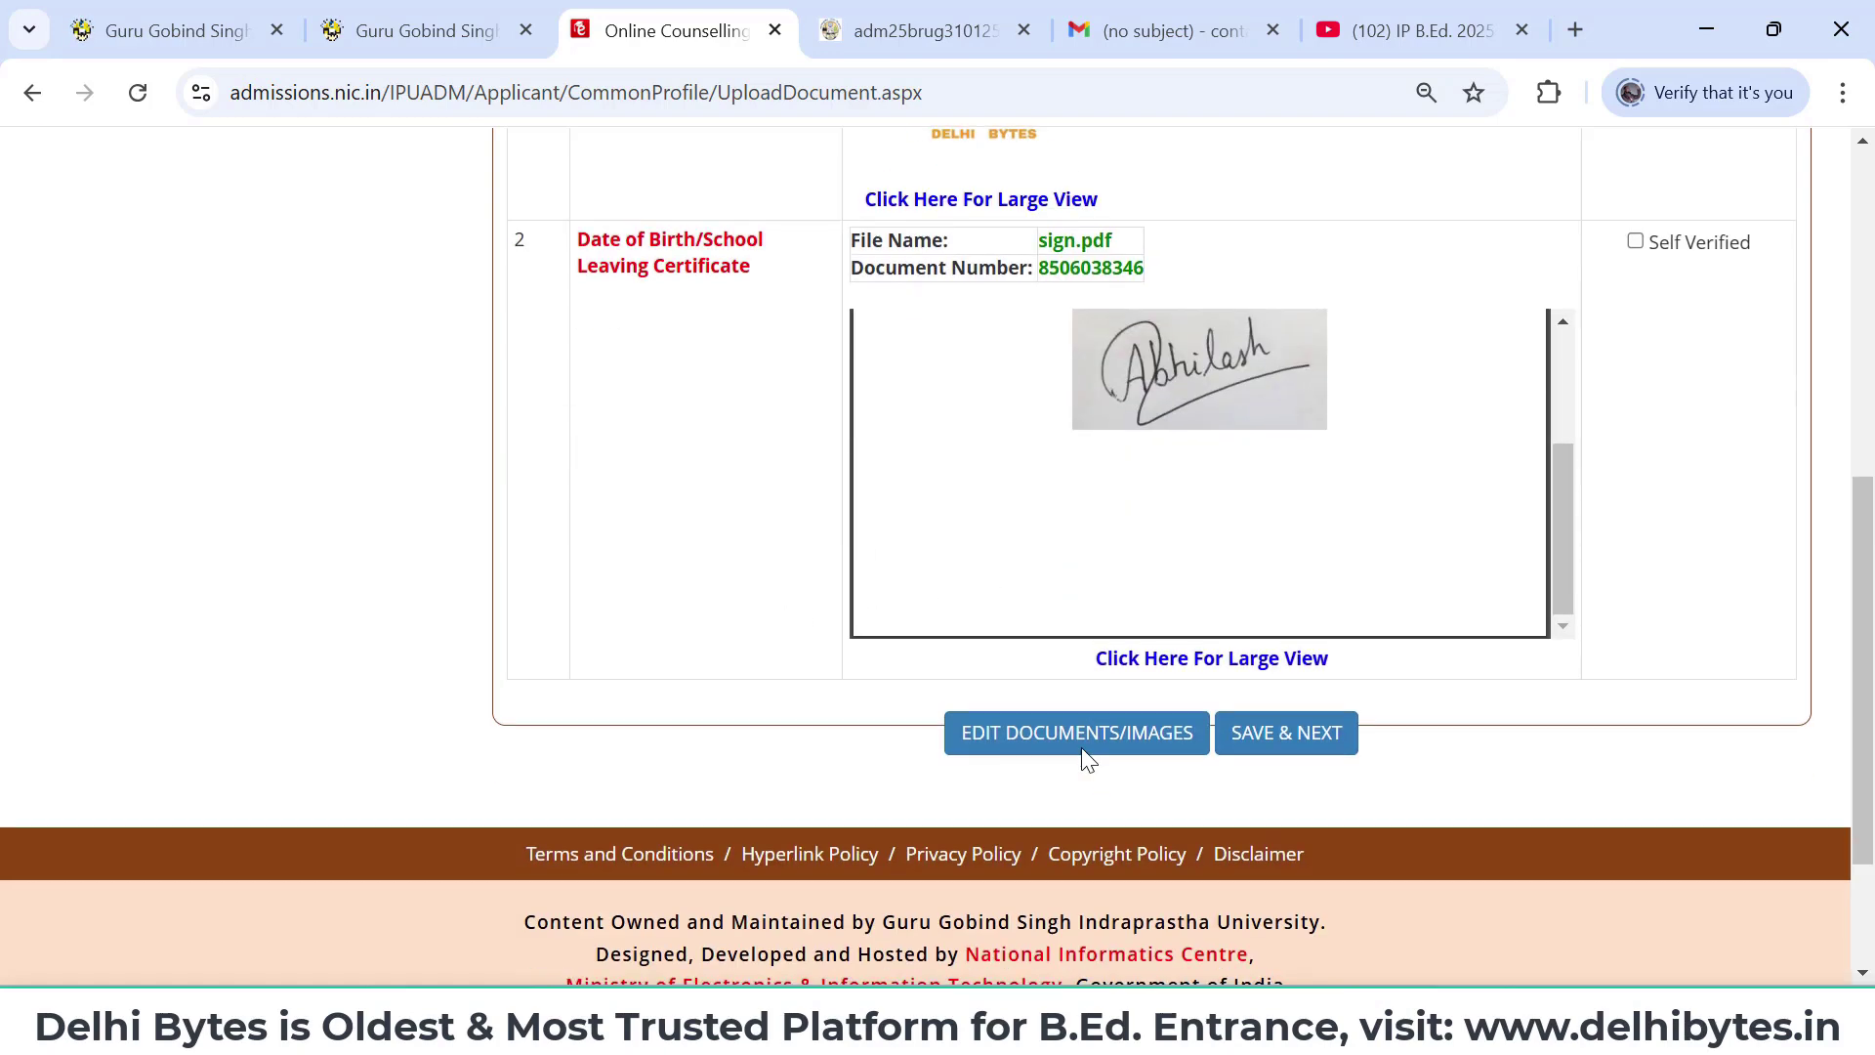
pyautogui.scroll(6, 1082, 749)
pyautogui.scroll(3, 1082, 755)
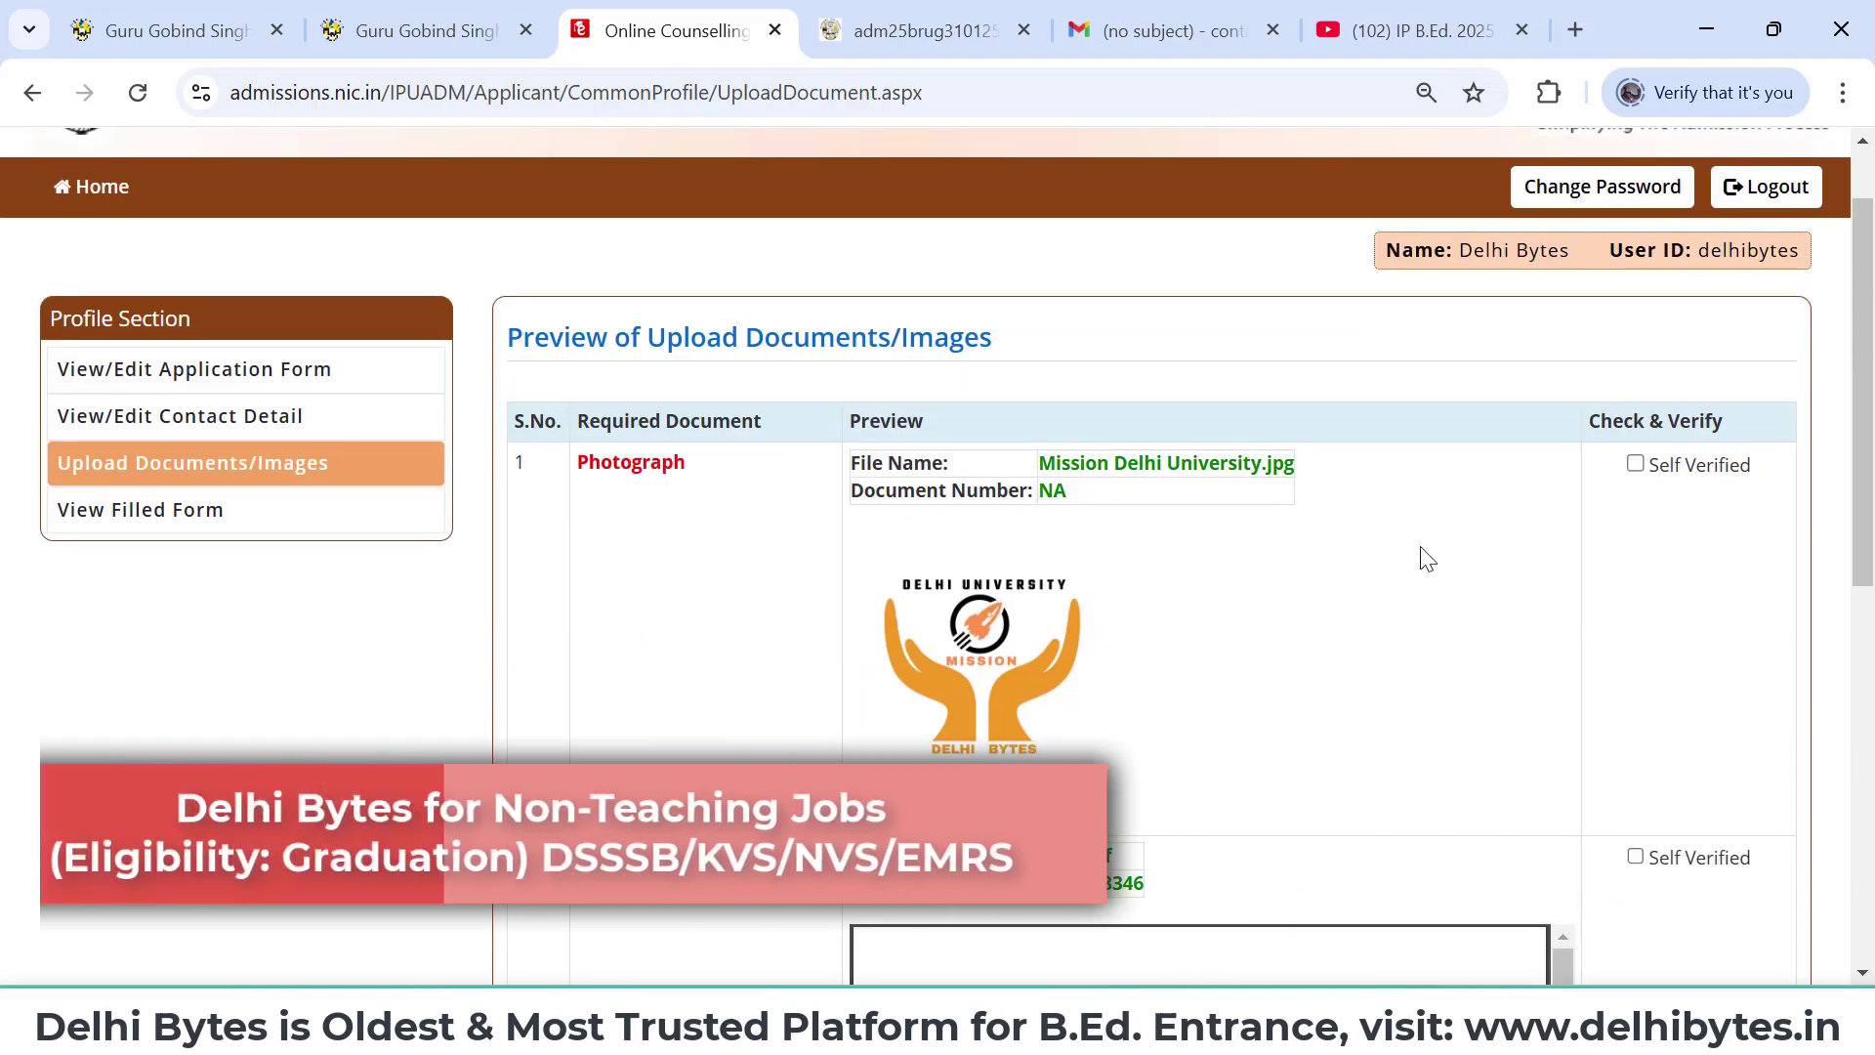
# - Mark the photograph and certificate as Self Verified, then save and confirm with OK
pyautogui.click(1636, 465)
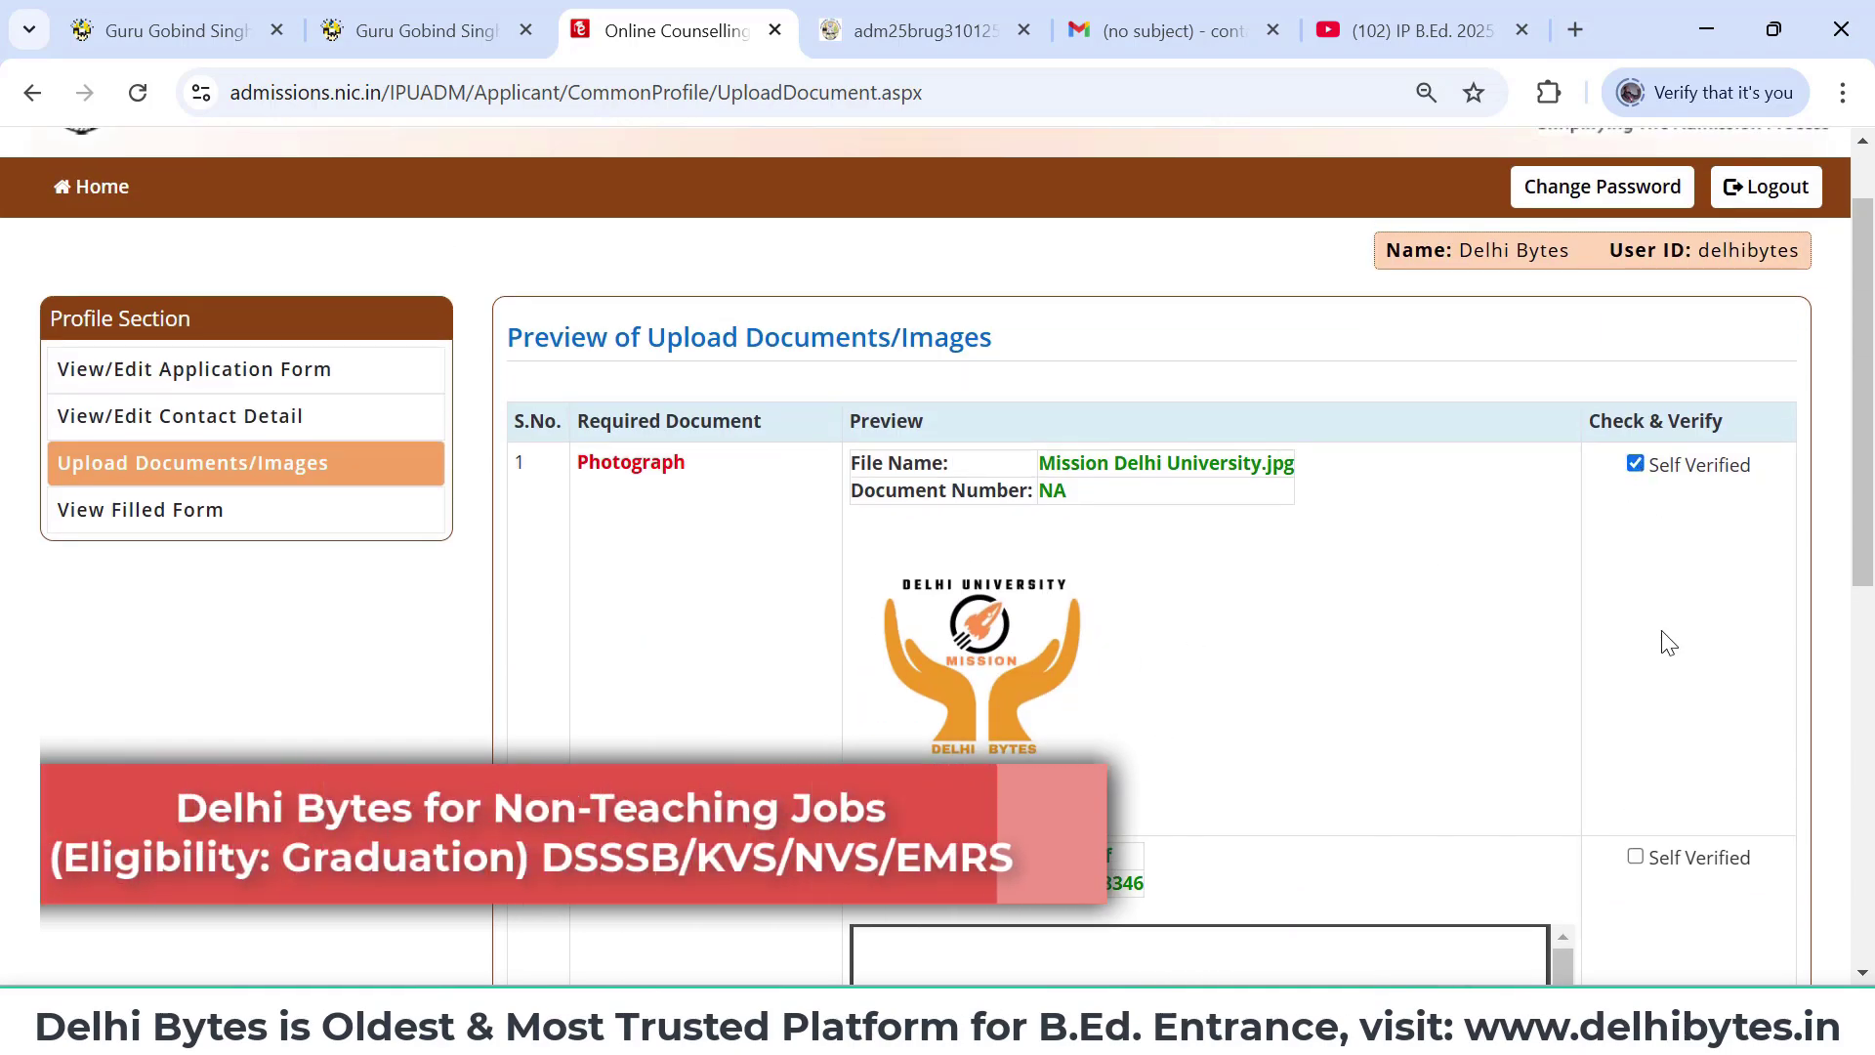
pyautogui.scroll(-3, 1661, 641)
pyautogui.click(1637, 554)
pyautogui.scroll(-4, 1636, 562)
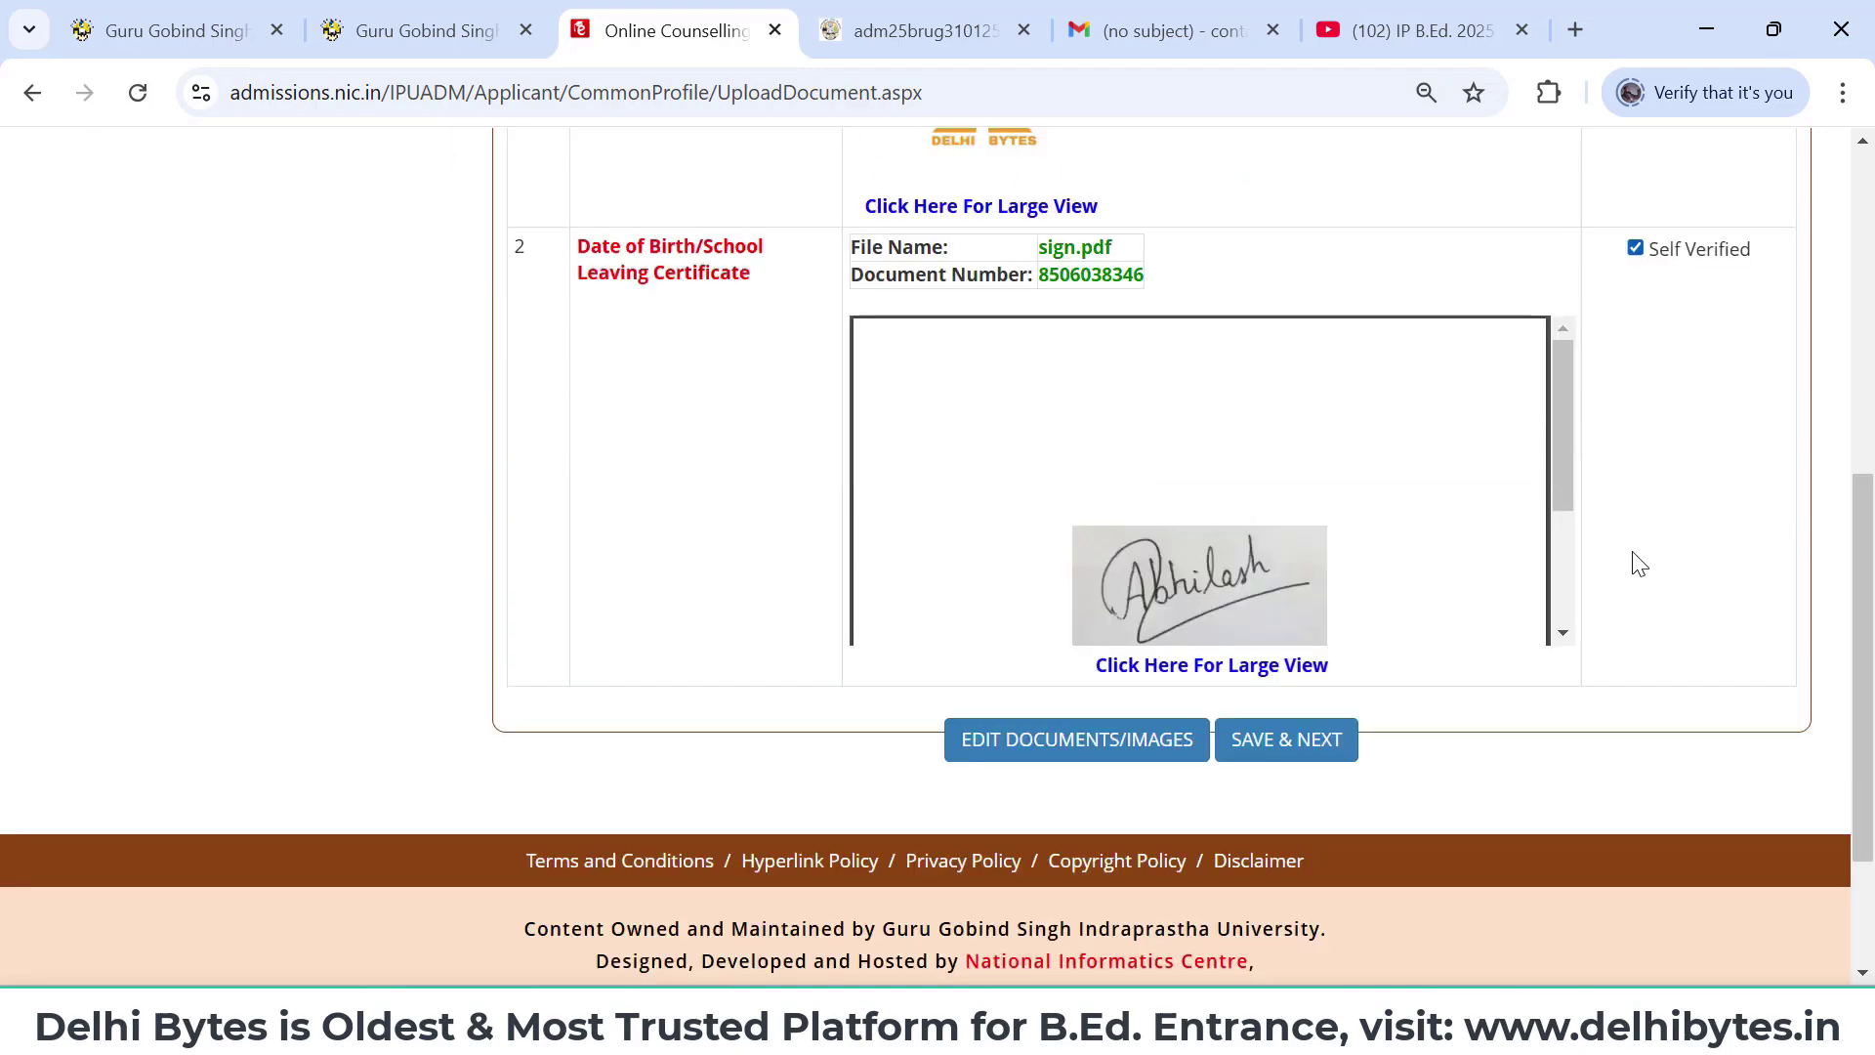
pyautogui.click(1304, 623)
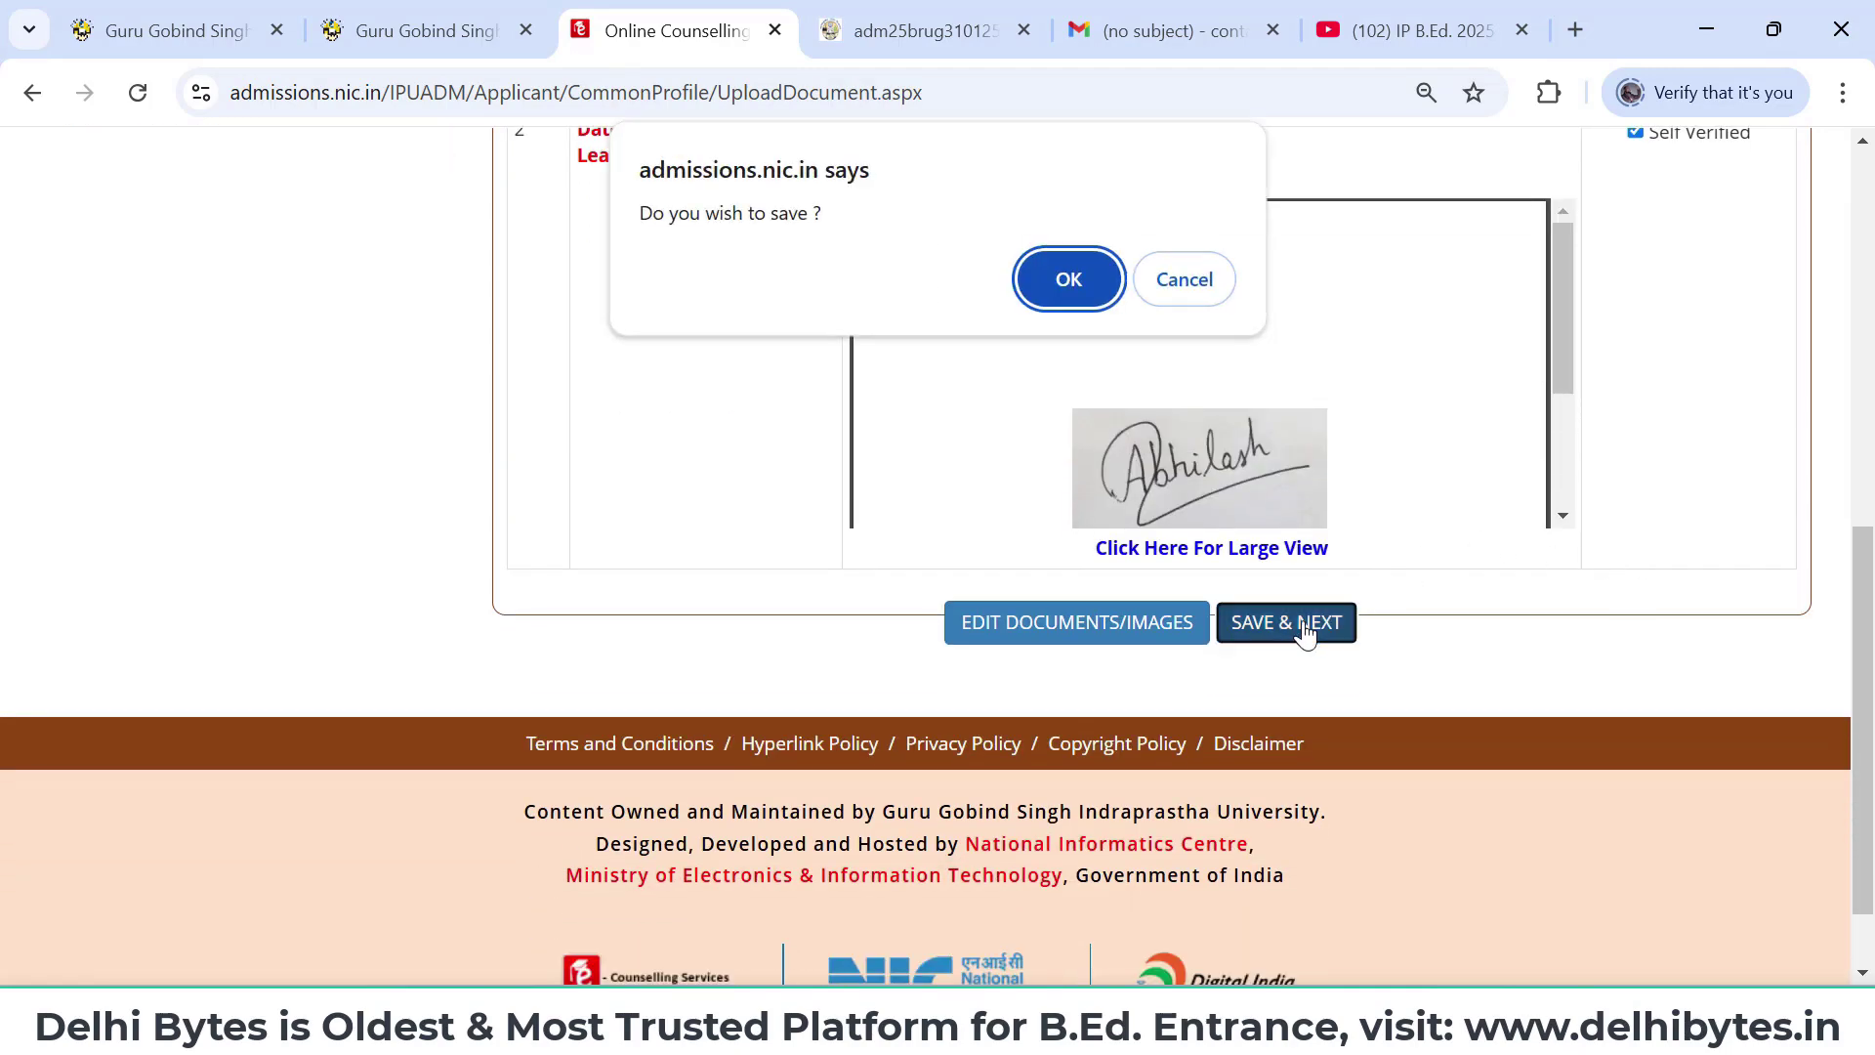
pyautogui.click(1062, 275)
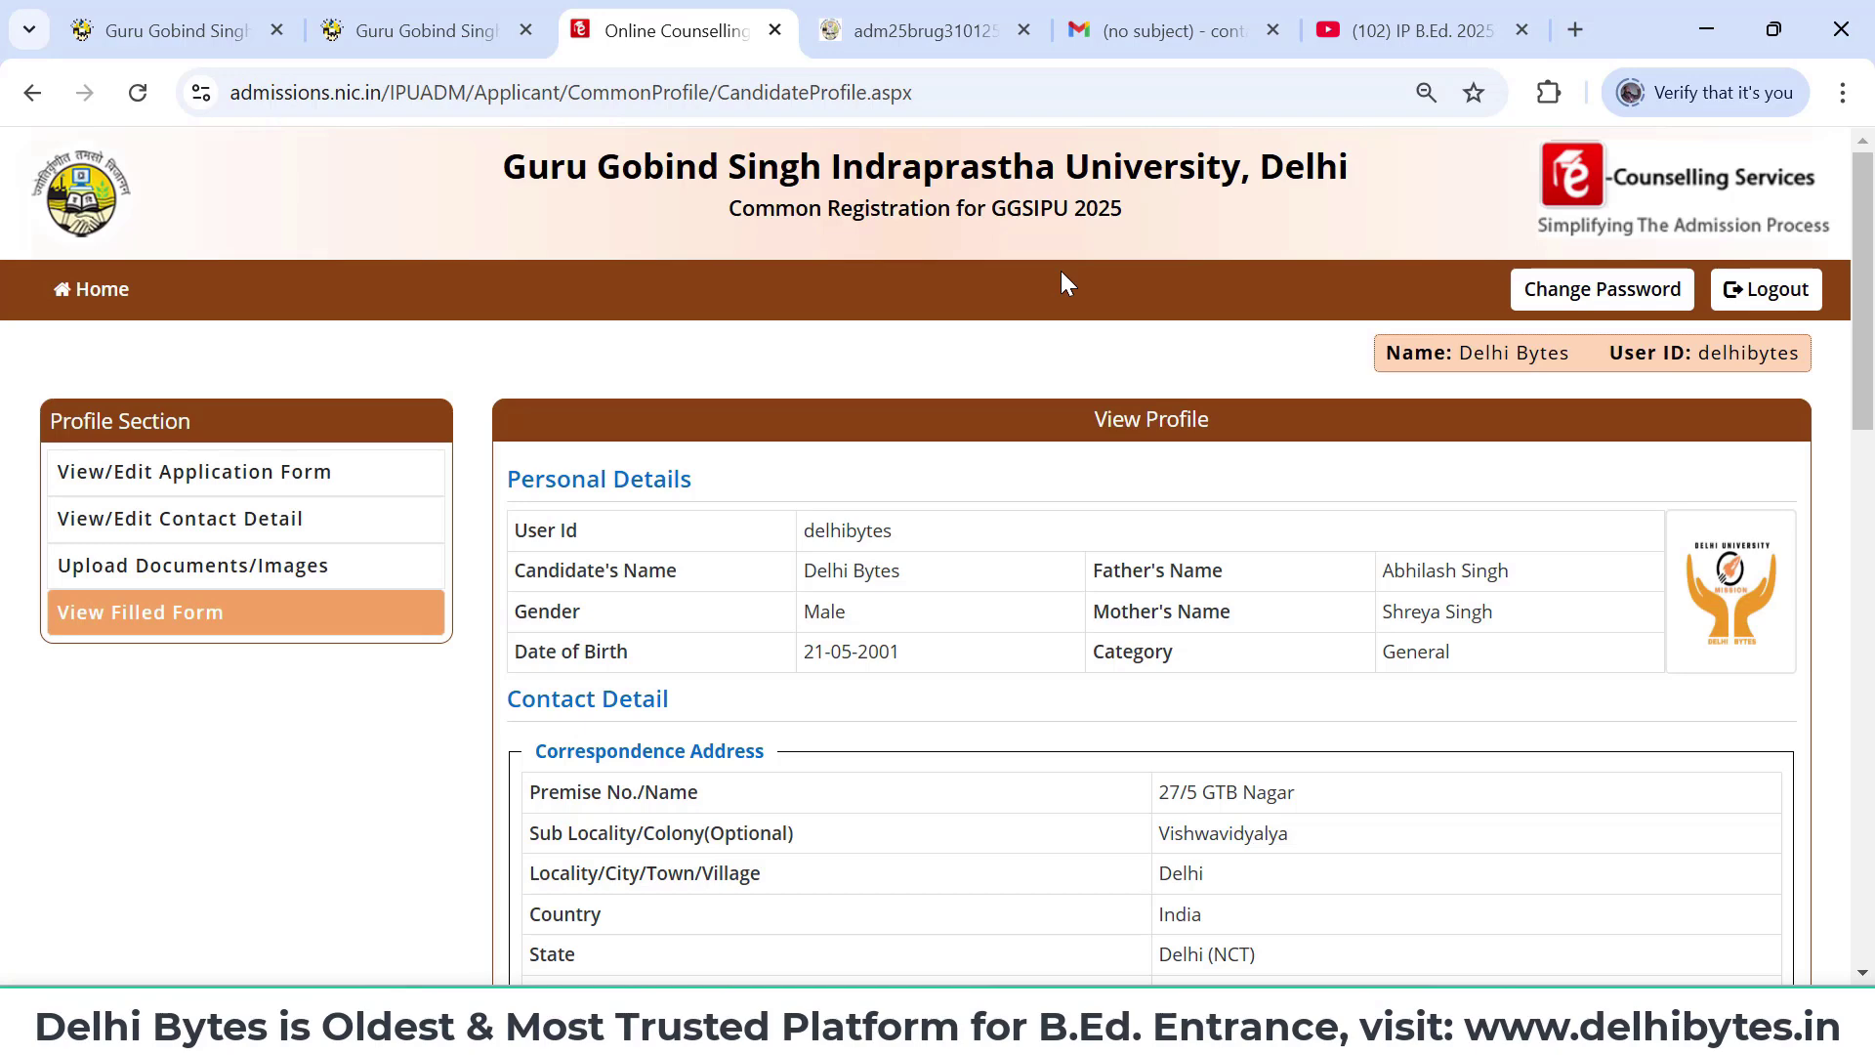
# - Return from the bottom of the View Profile page to the applicant Dashboard
pyautogui.scroll(-5, 1090, 484)
pyautogui.scroll(-6, 1090, 483)
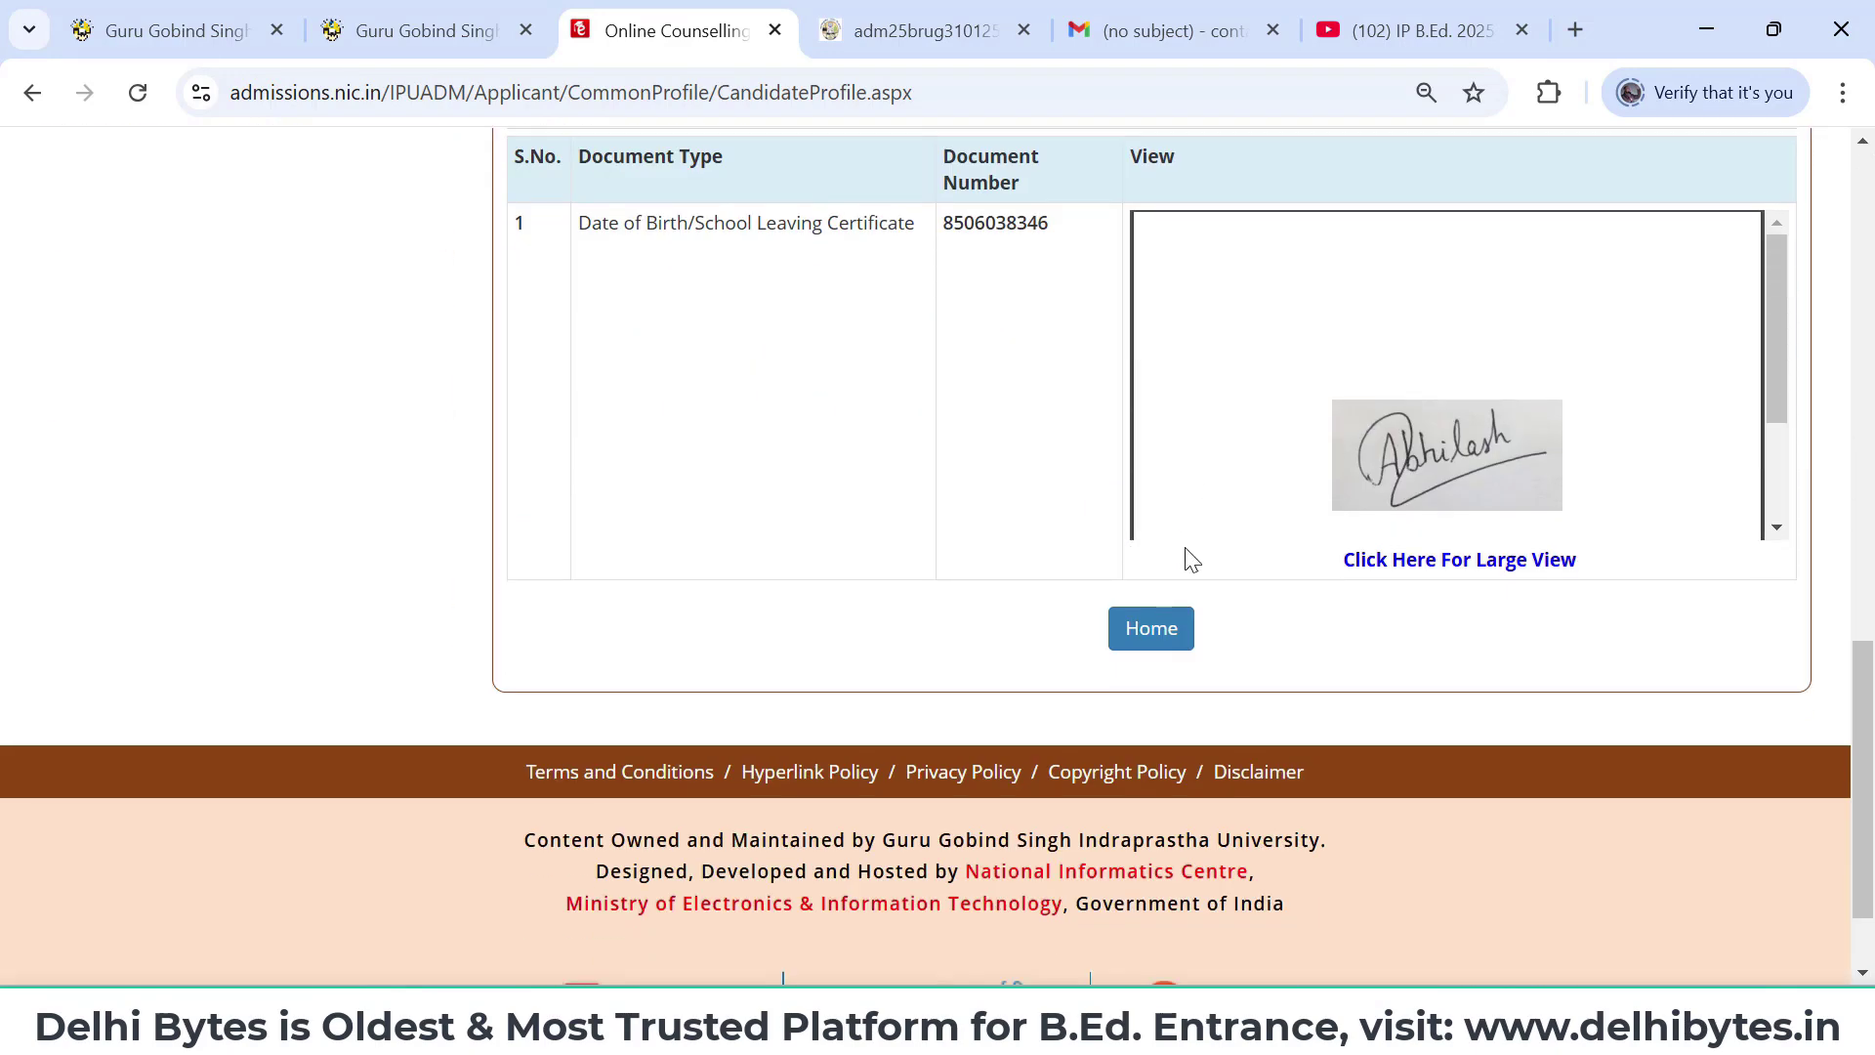
pyautogui.click(1155, 631)
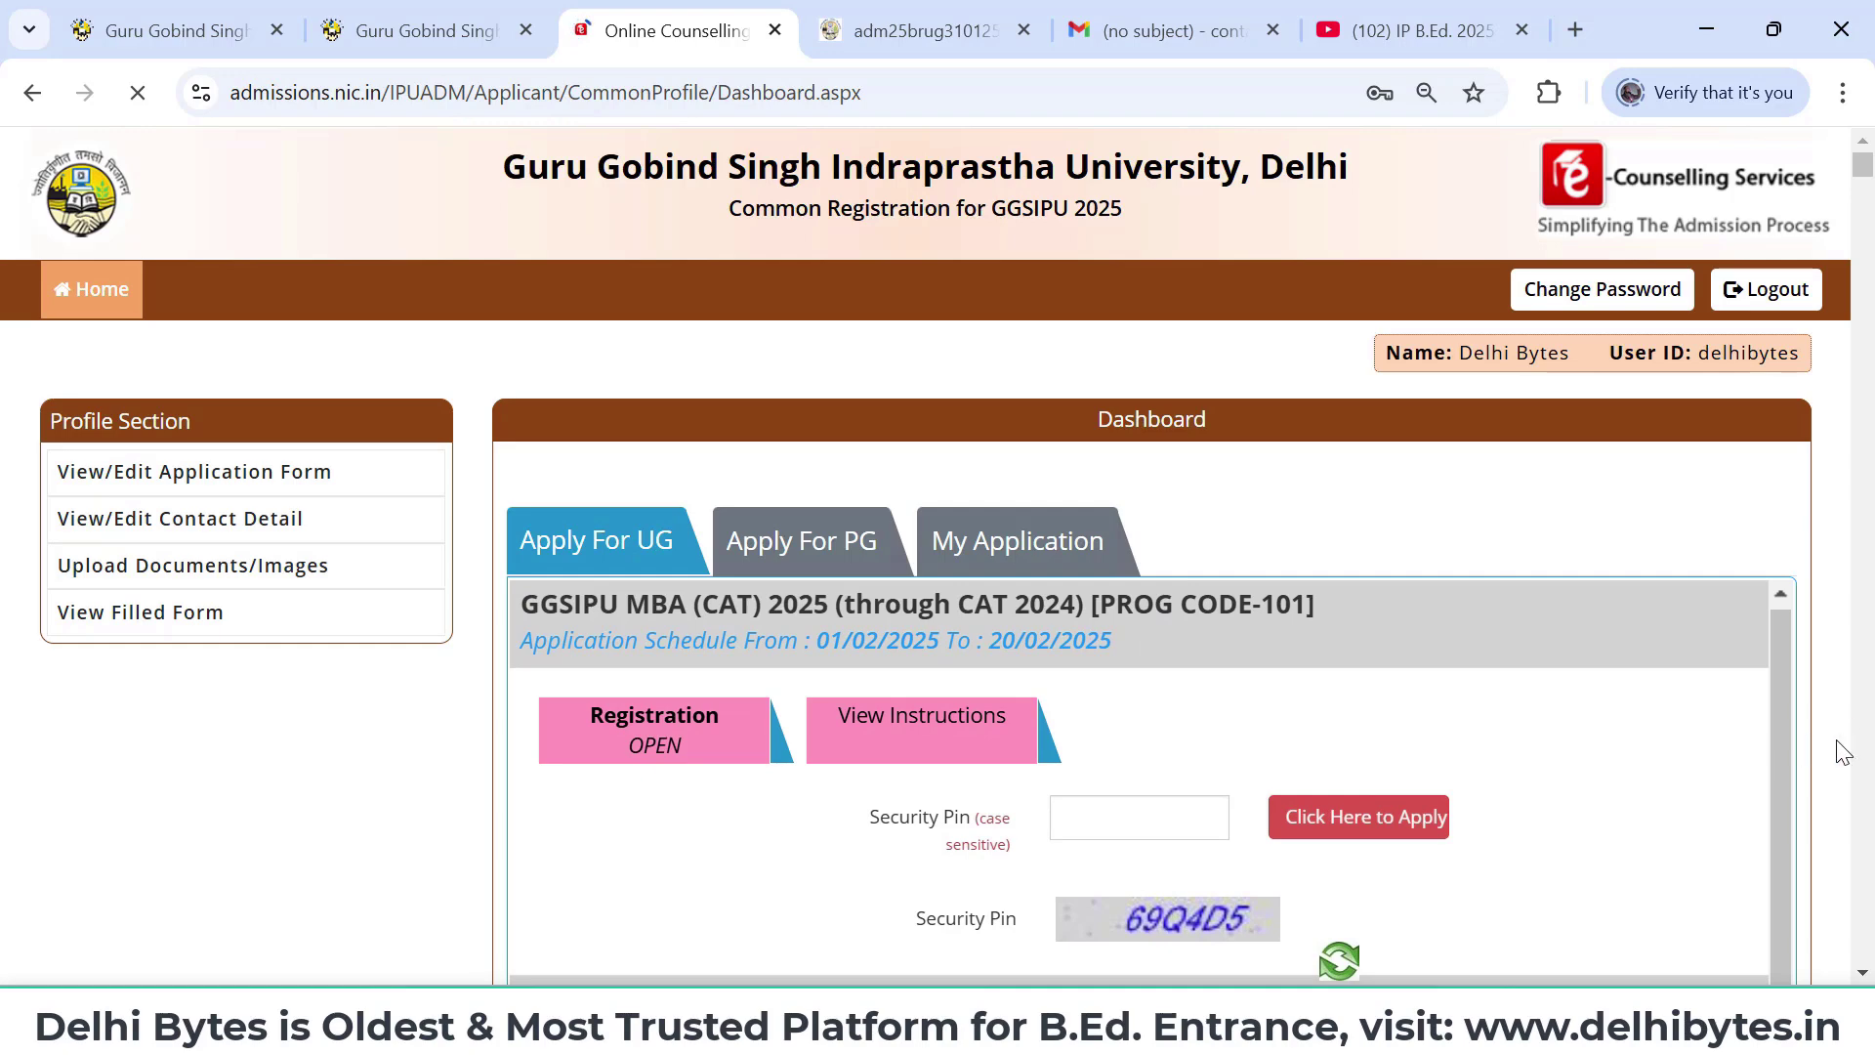
# - Browse the PG listings and My Application, ending on UG programmes led by BCA 2025
pyautogui.scroll(-6, 1825, 757)
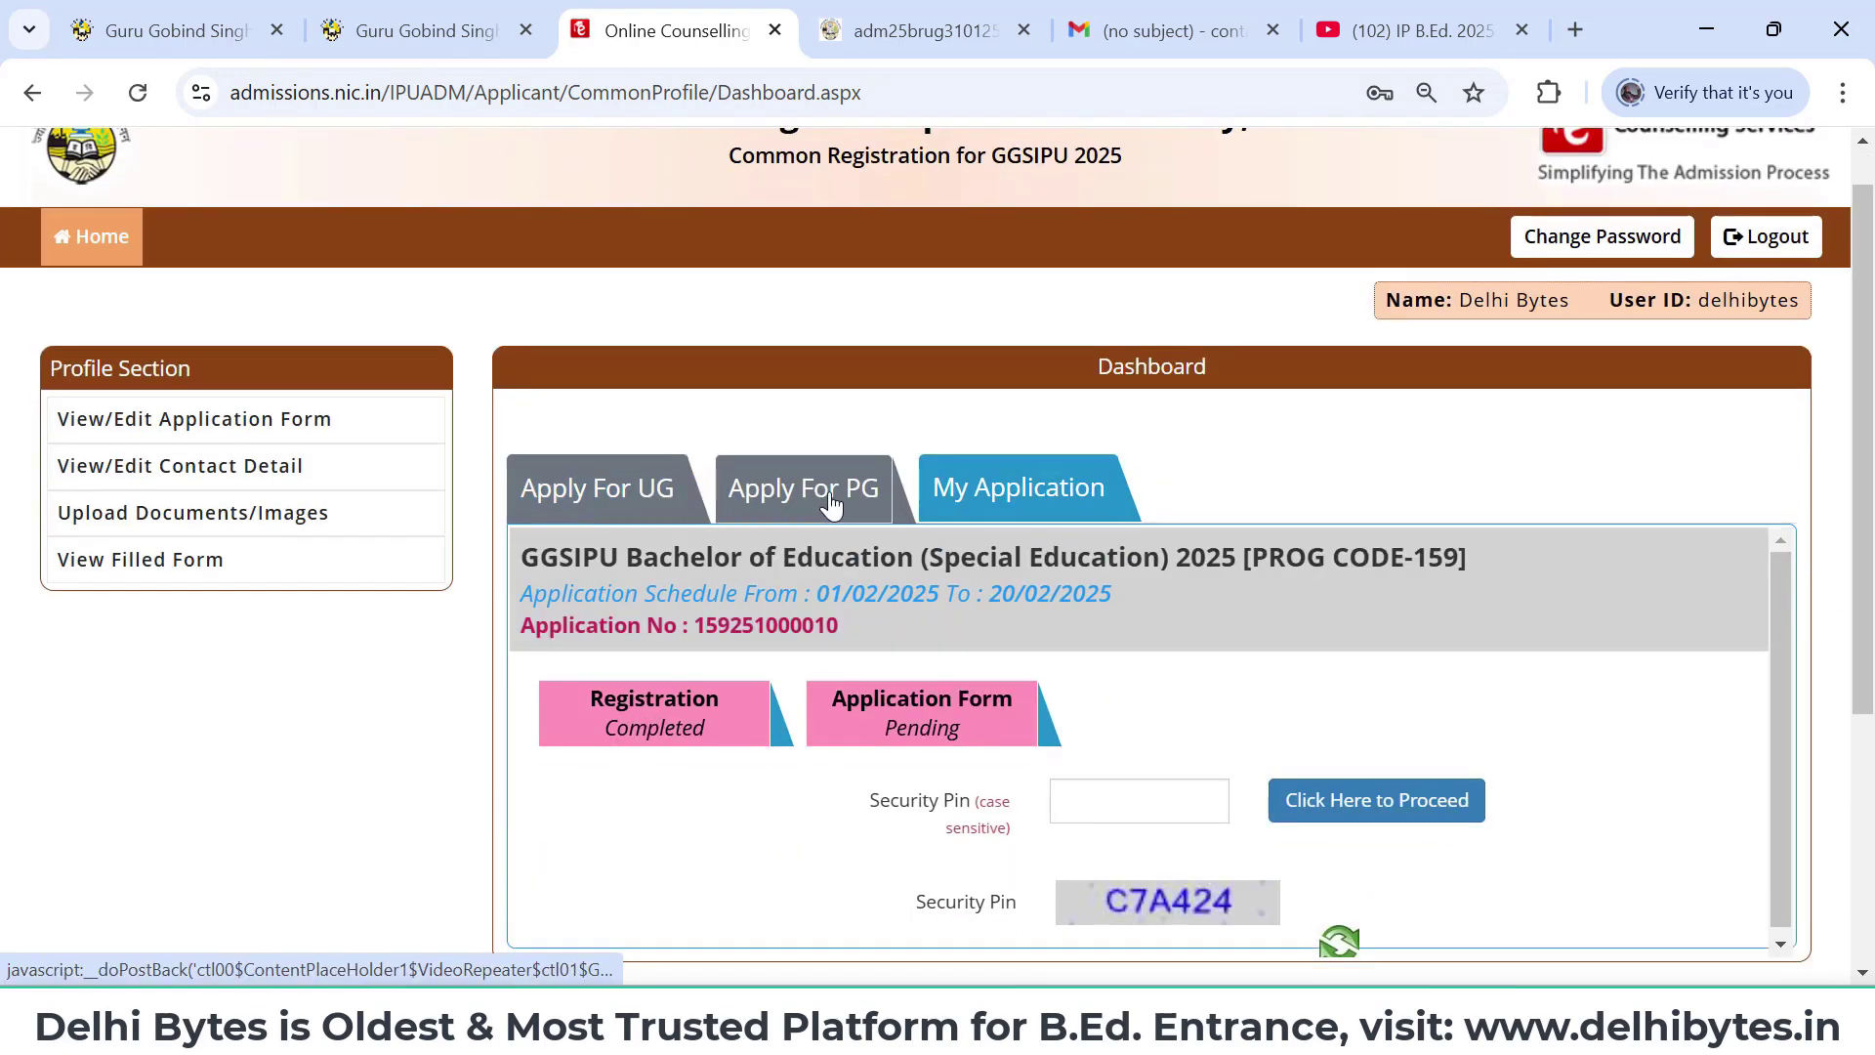
pyautogui.click(827, 486)
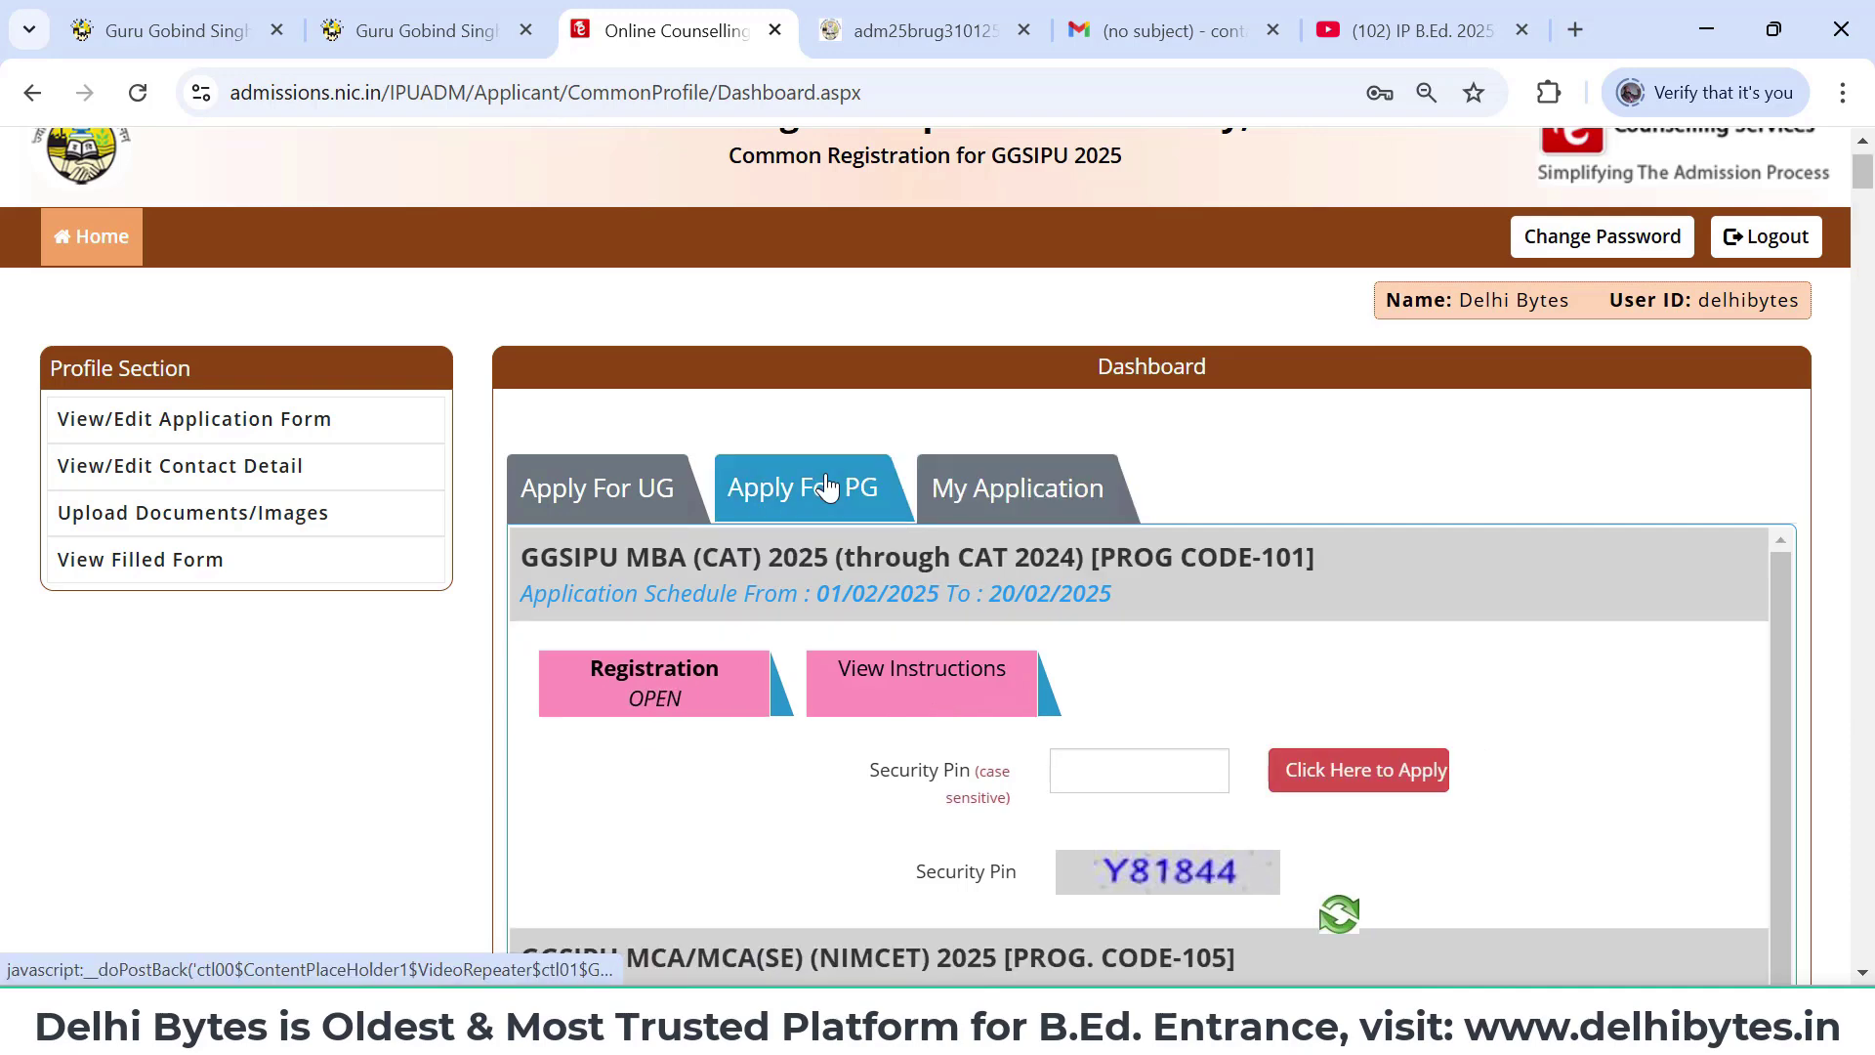
pyautogui.scroll(-4, 1075, 694)
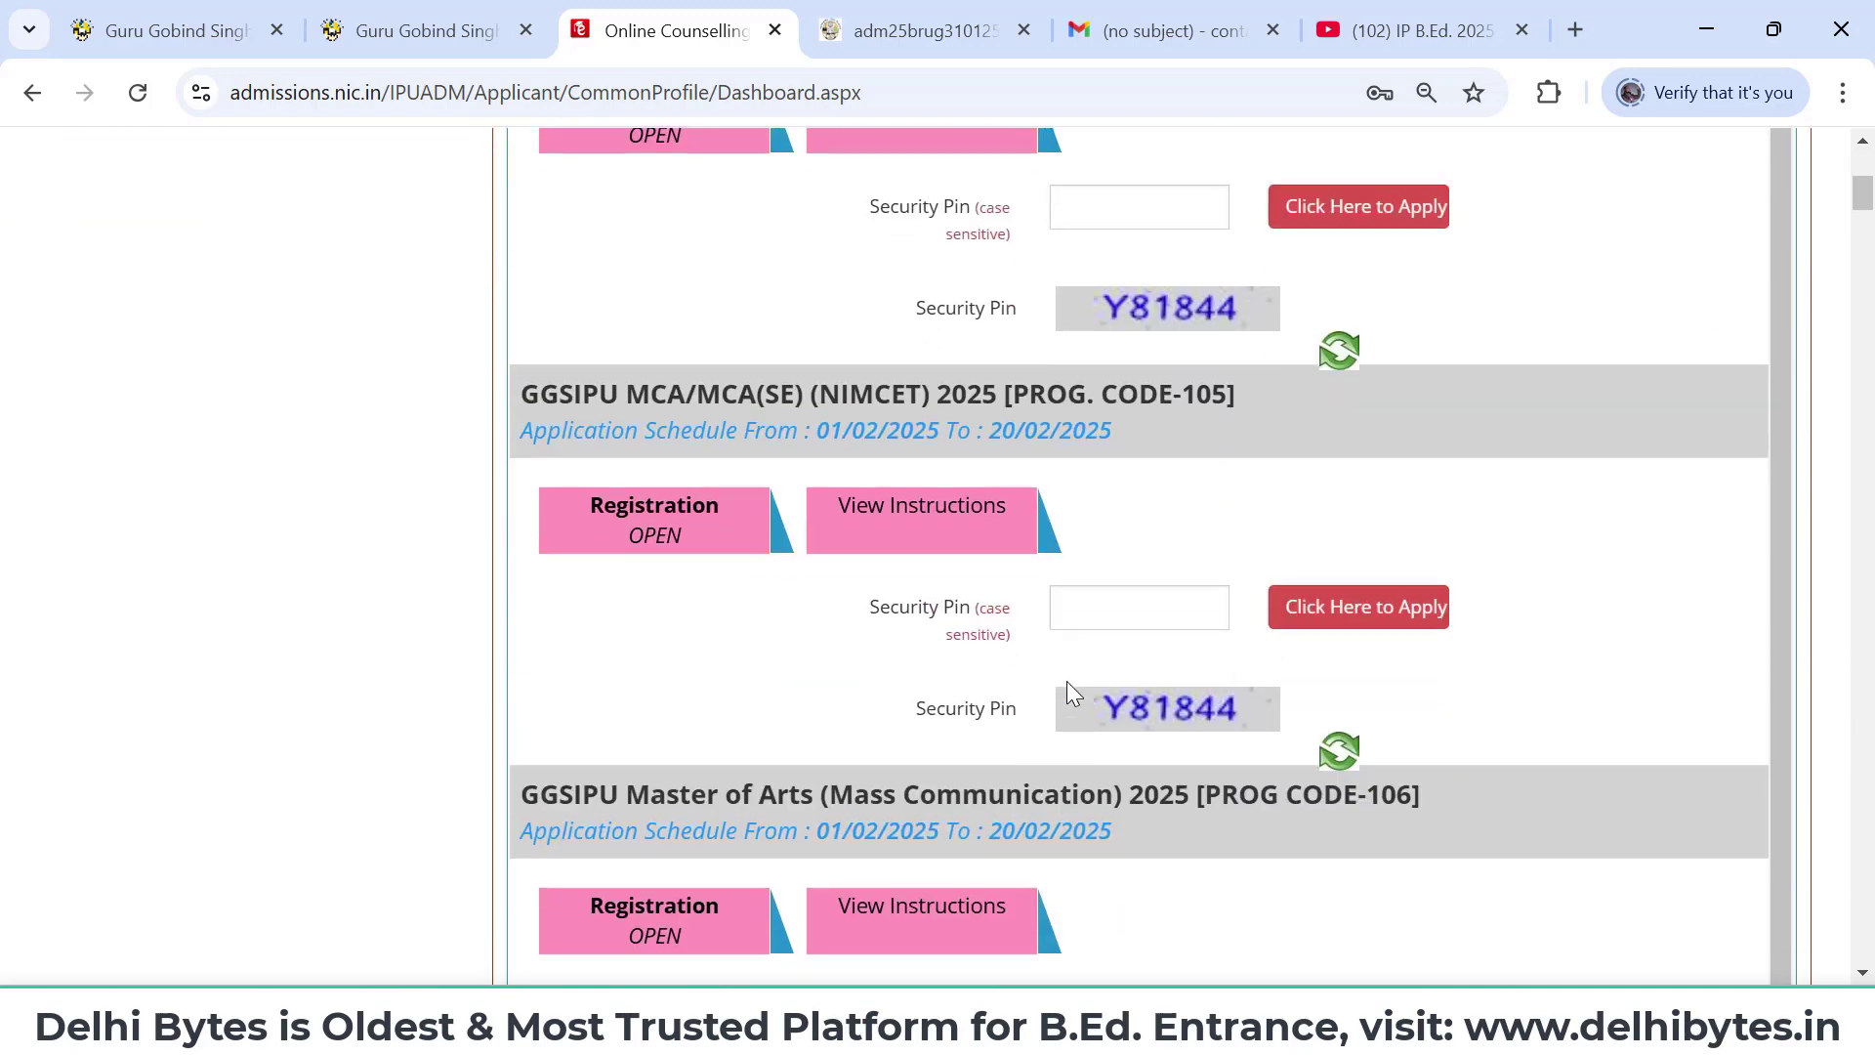
pyautogui.scroll(2, 1075, 693)
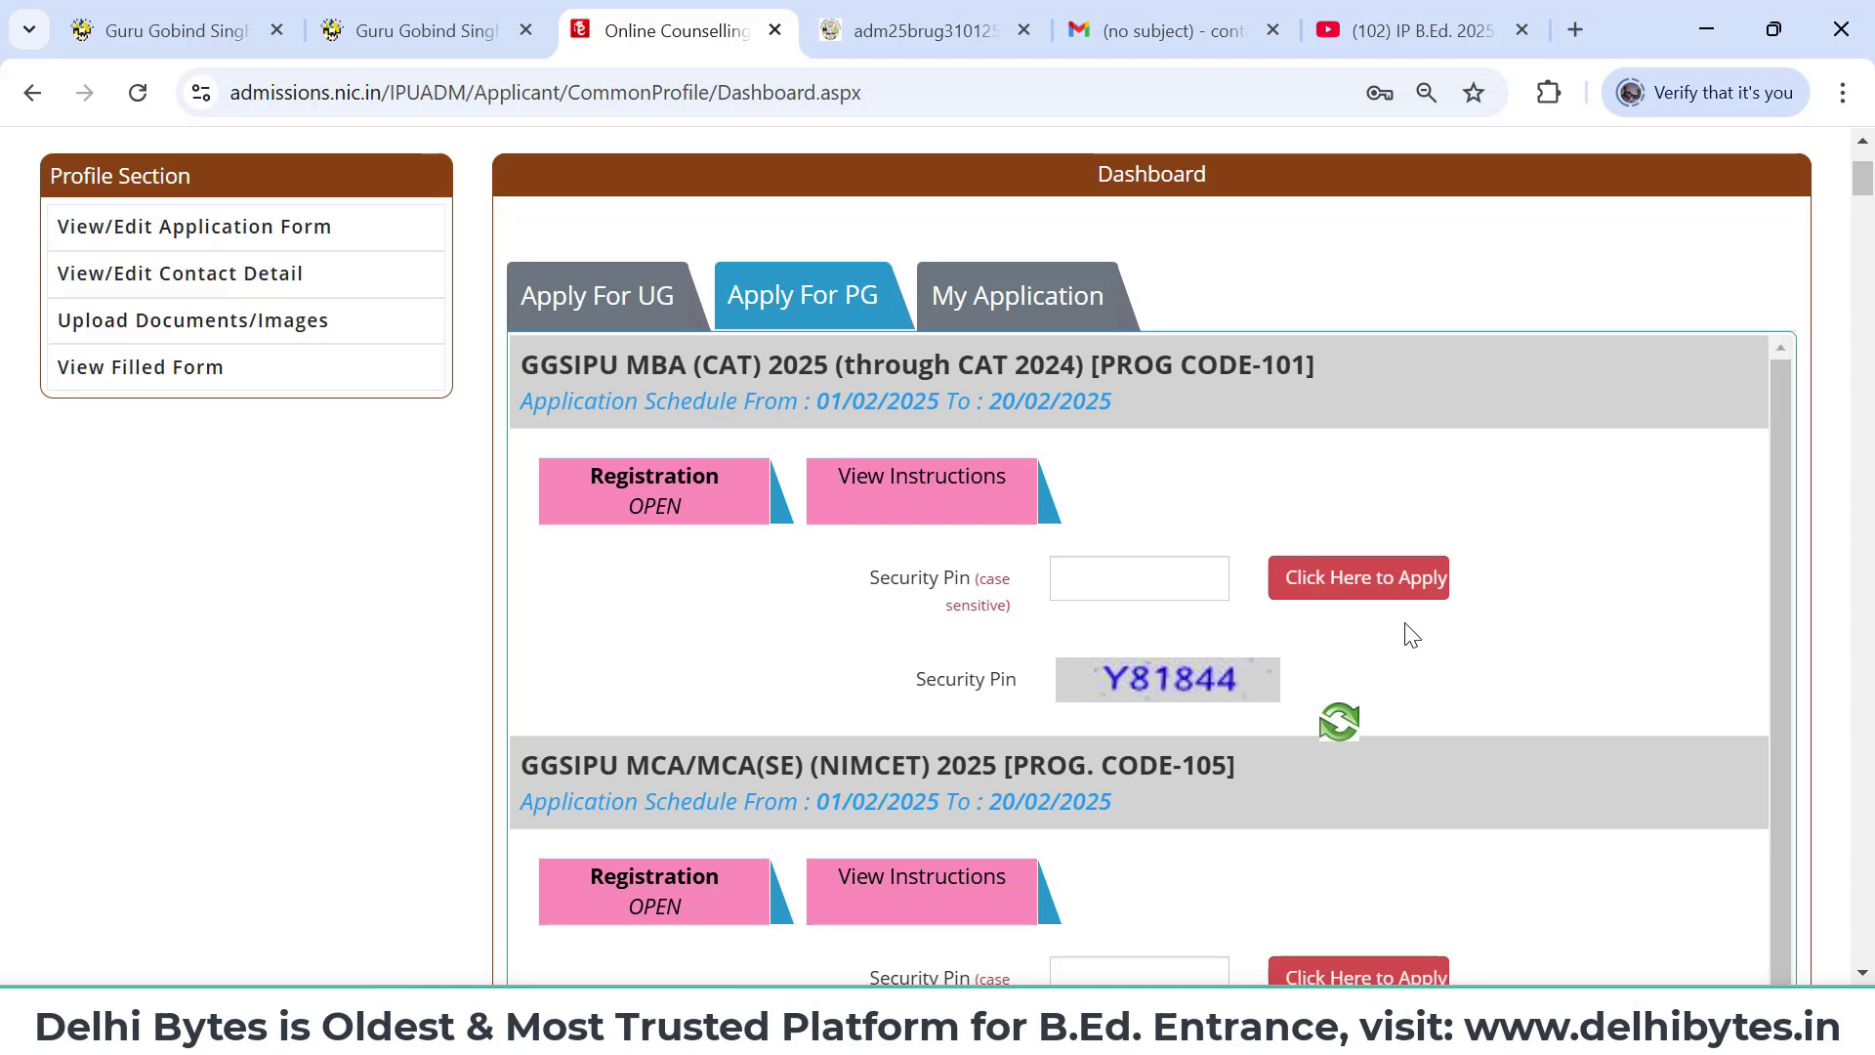
pyautogui.scroll(-1, 1408, 636)
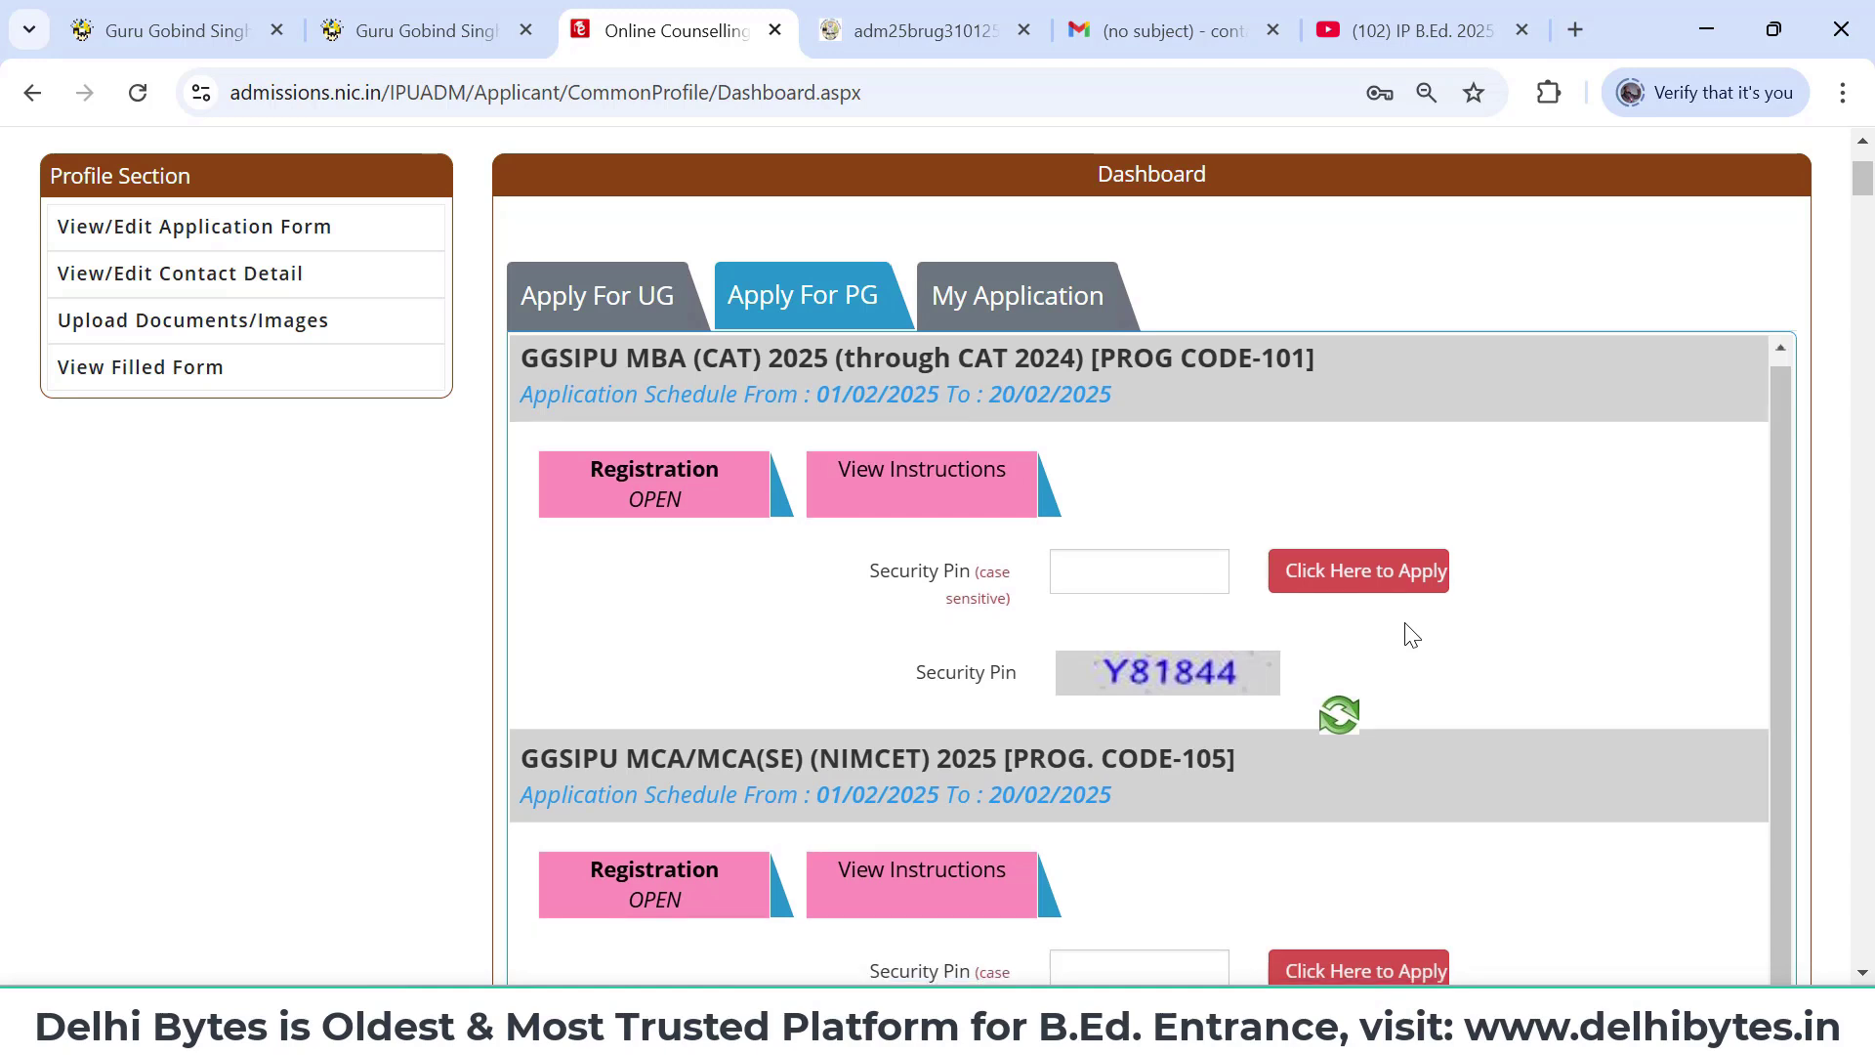
pyautogui.scroll(-2, 1333, 940)
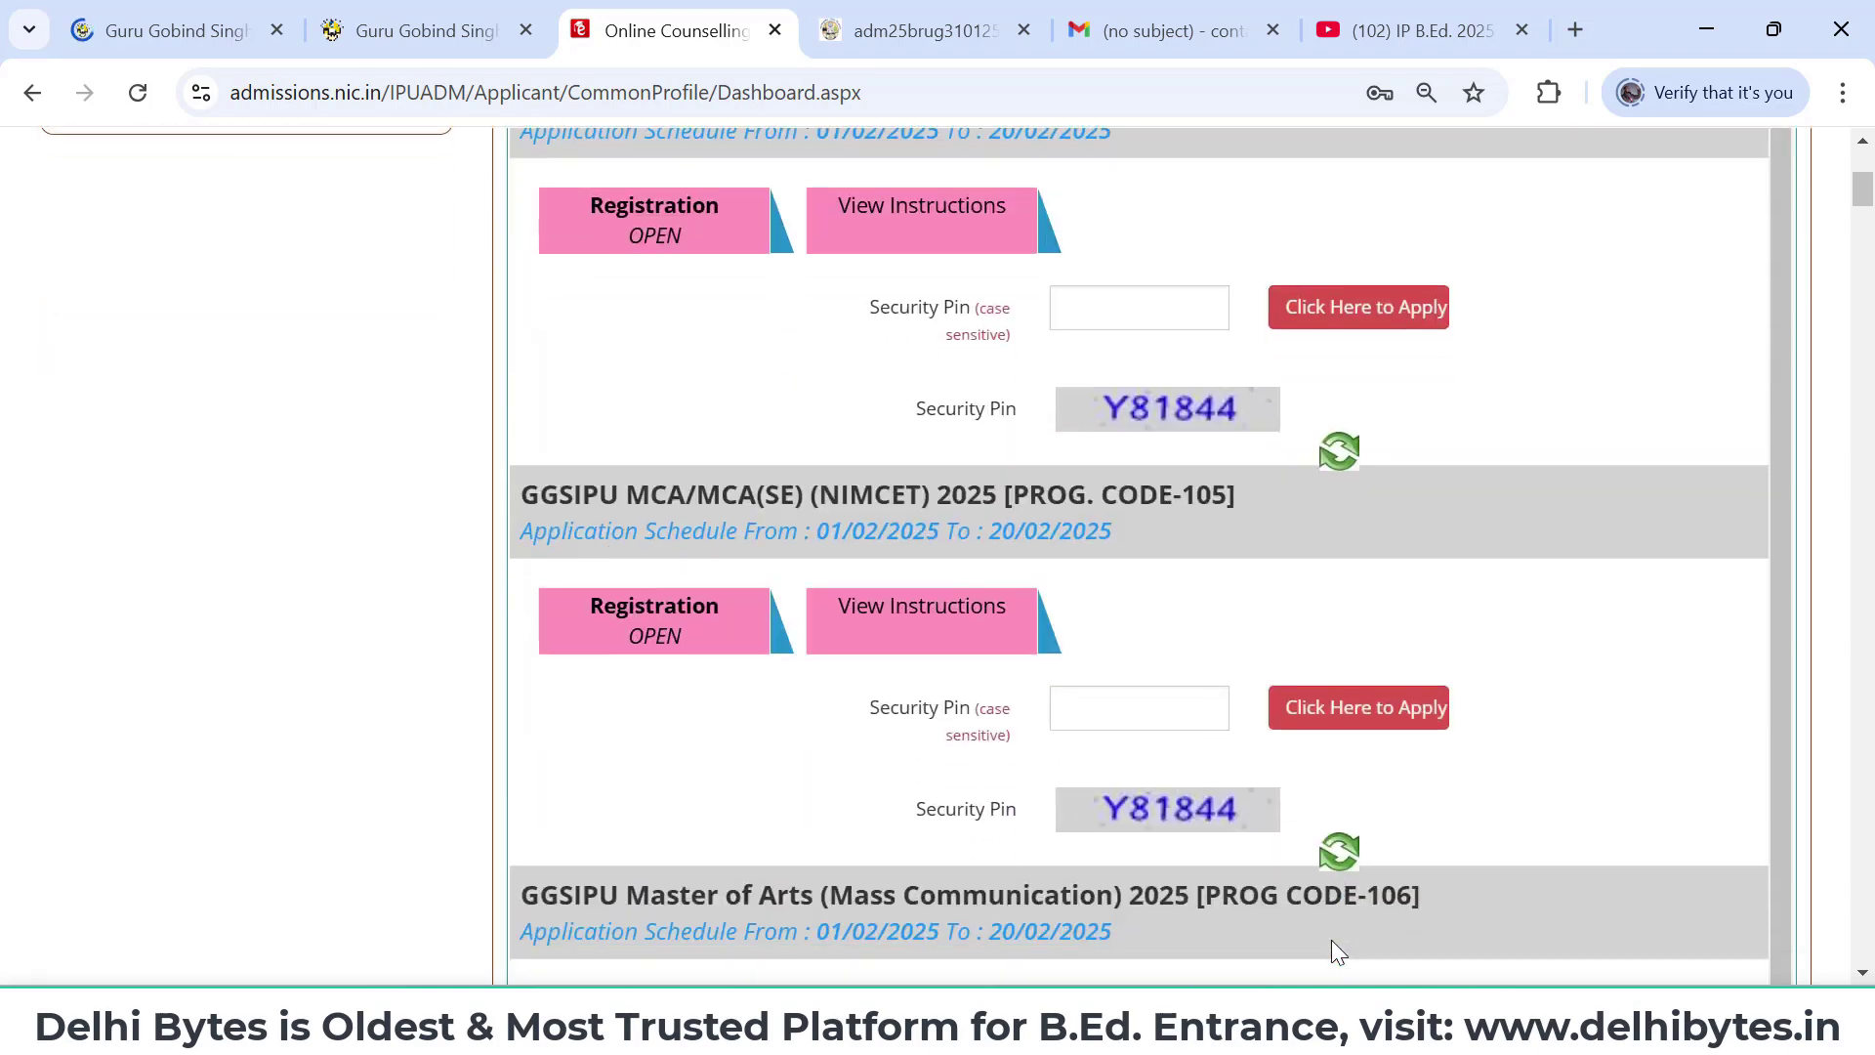
pyautogui.scroll(3, 1332, 940)
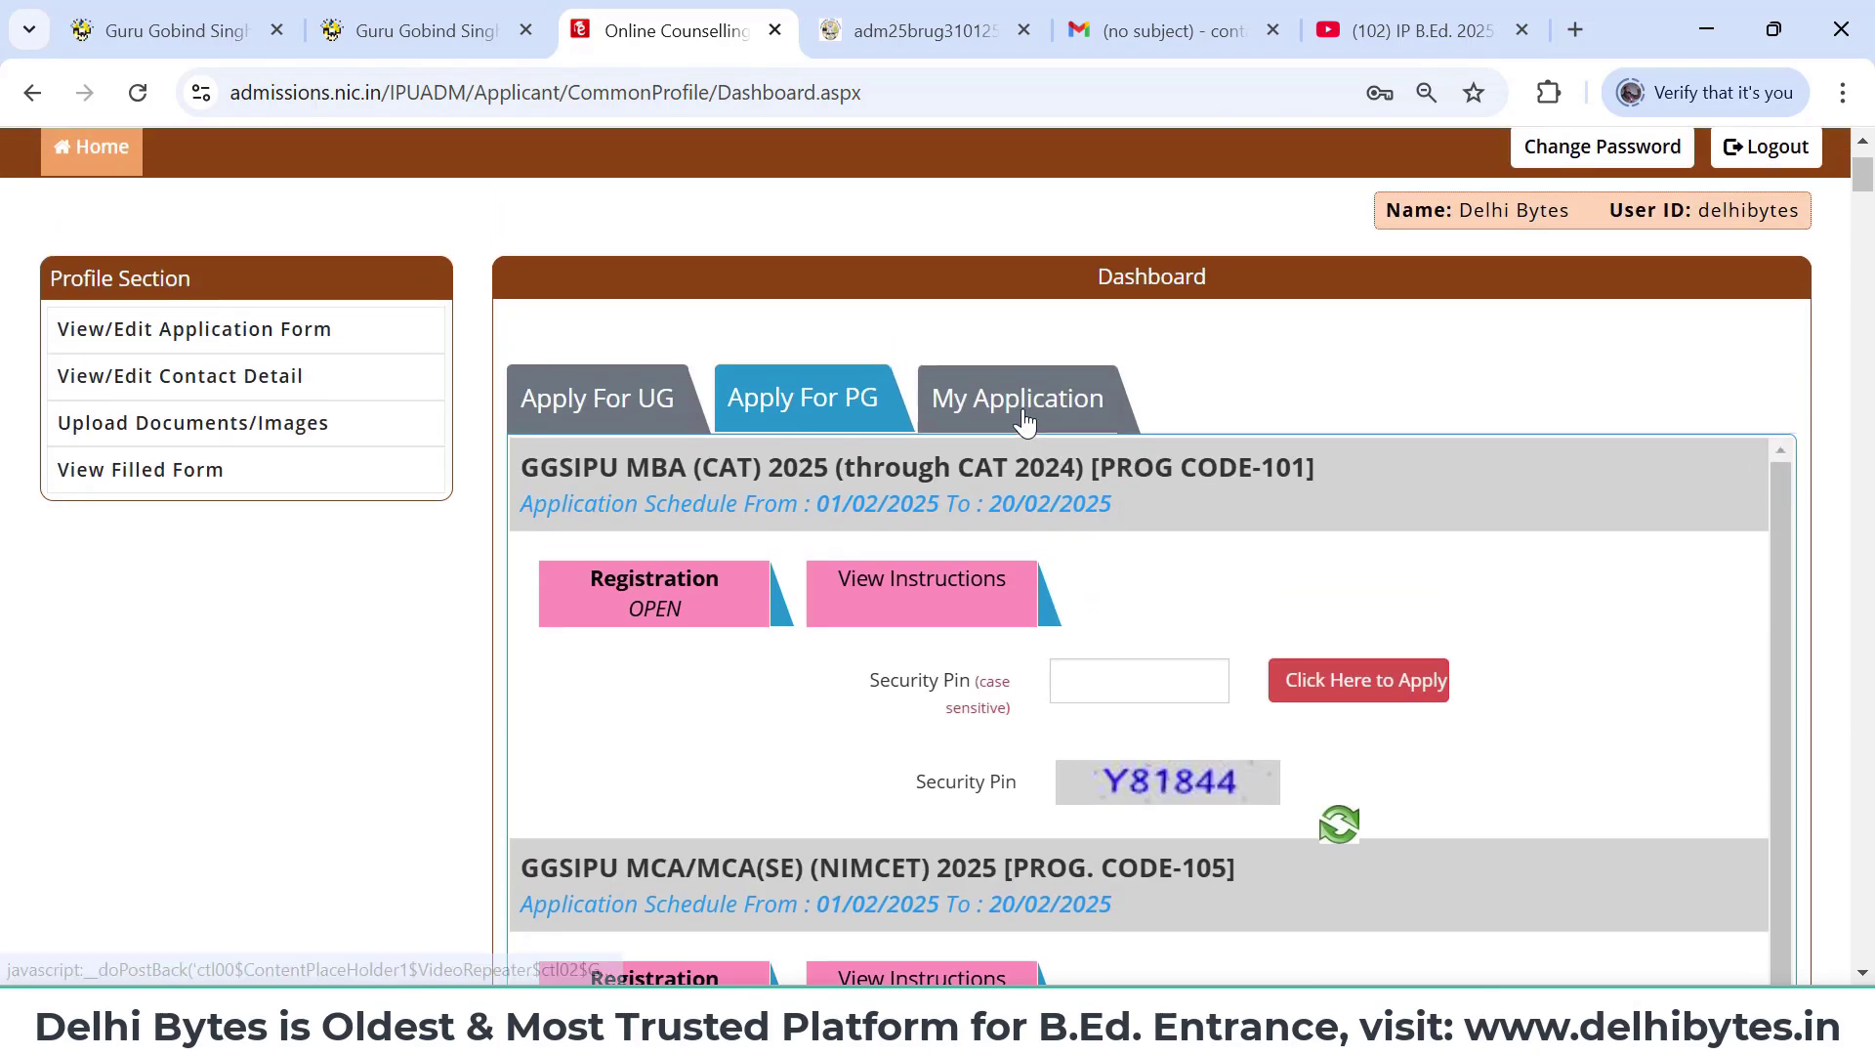
pyautogui.click(1023, 418)
pyautogui.click(819, 409)
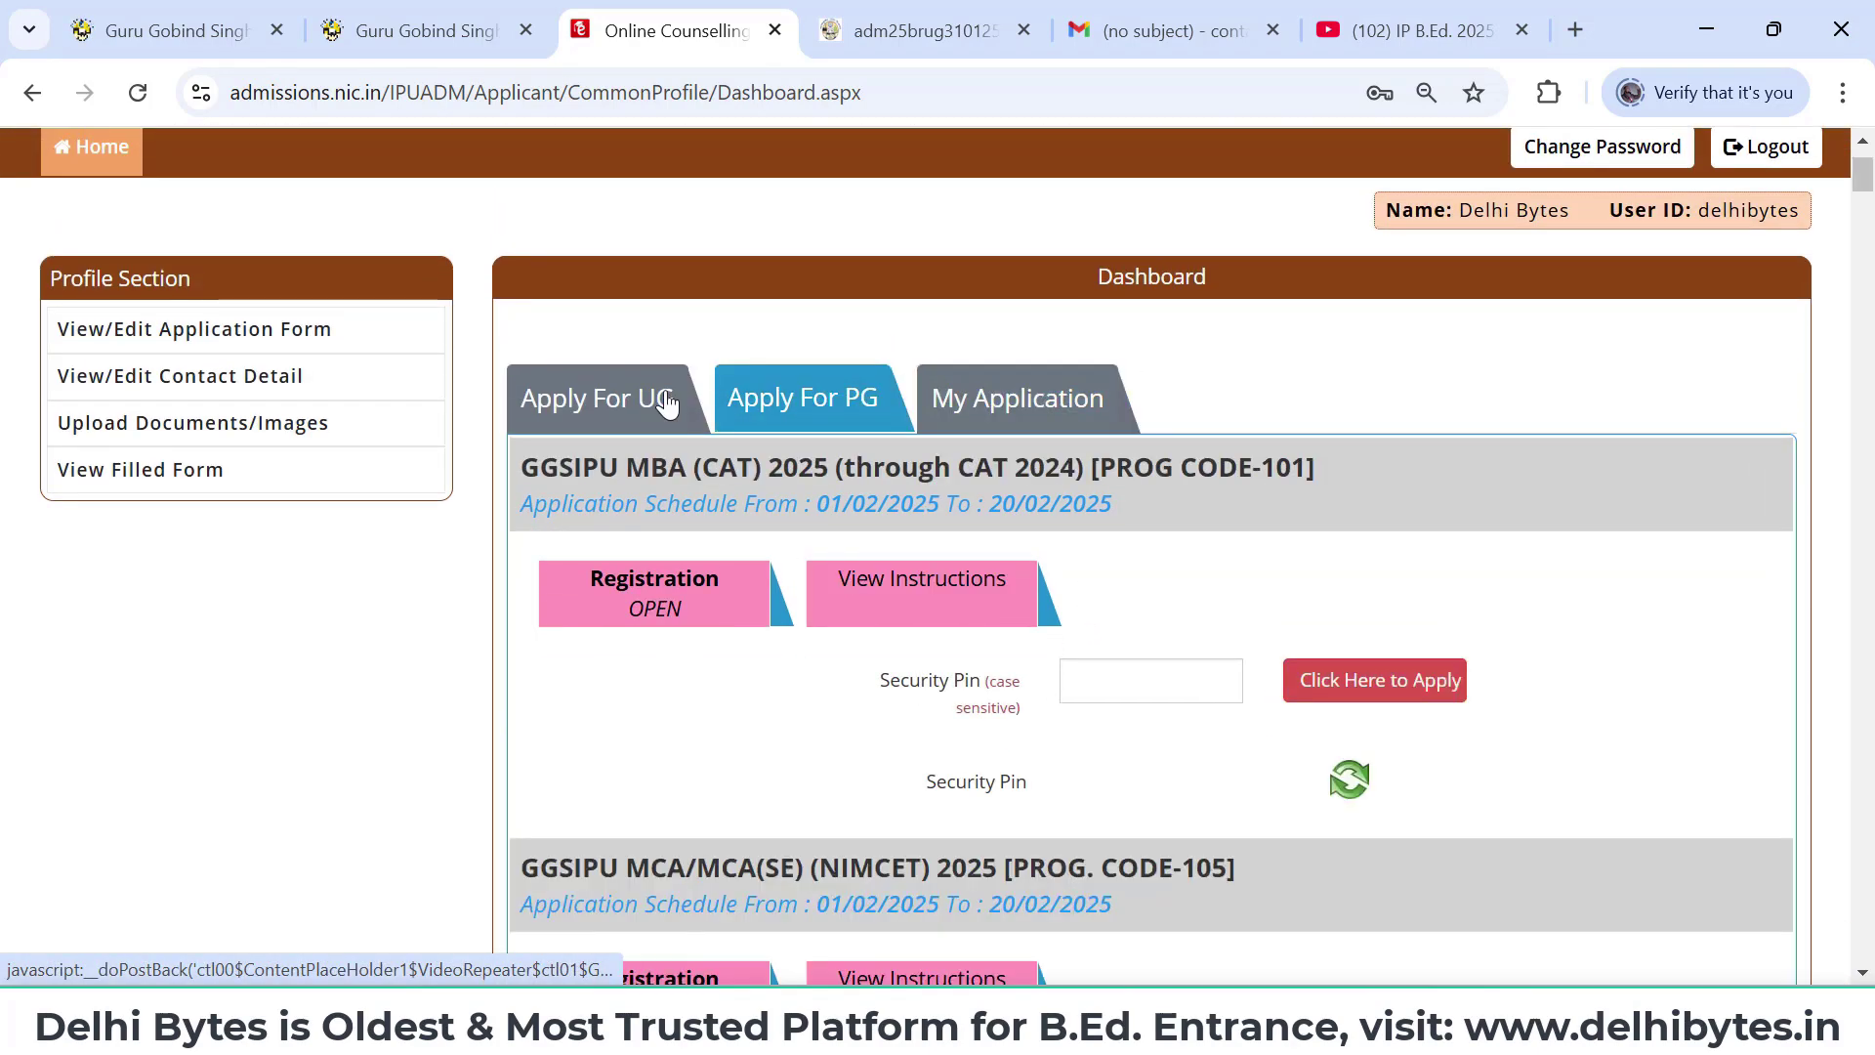
pyautogui.click(578, 404)
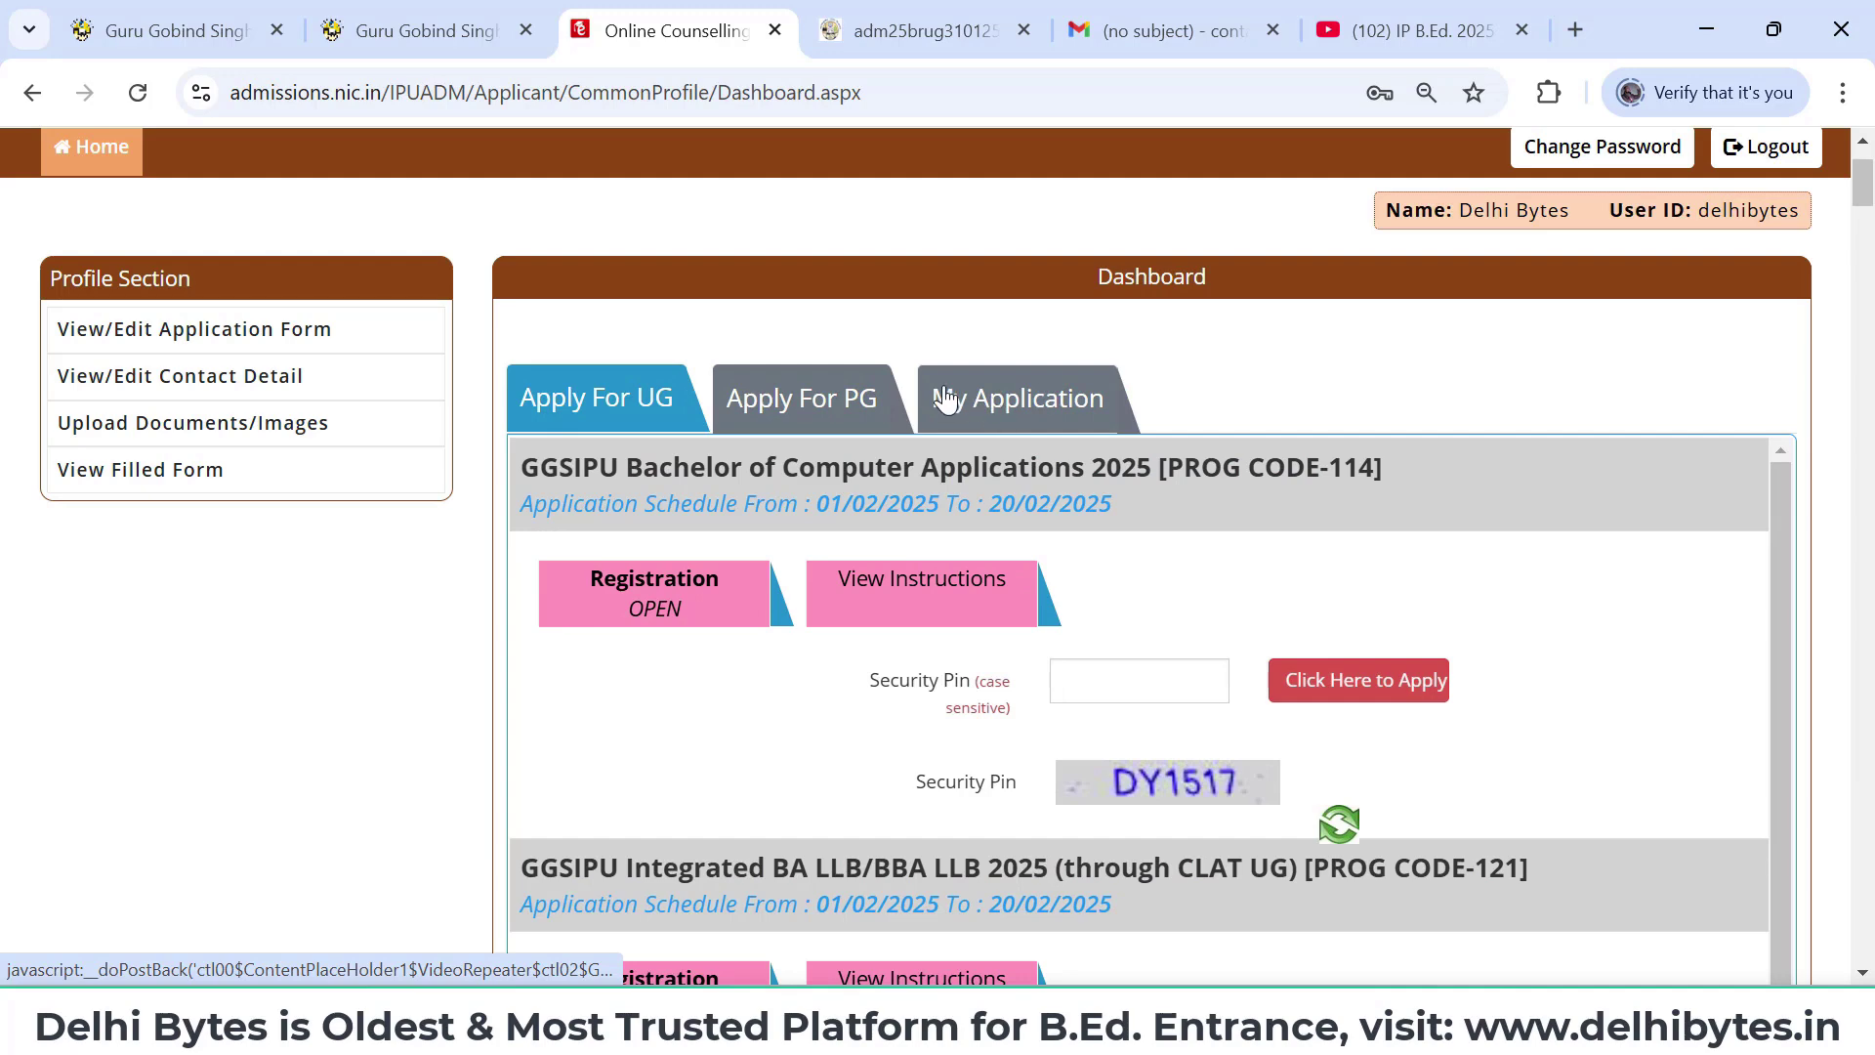
pyautogui.click(1046, 399)
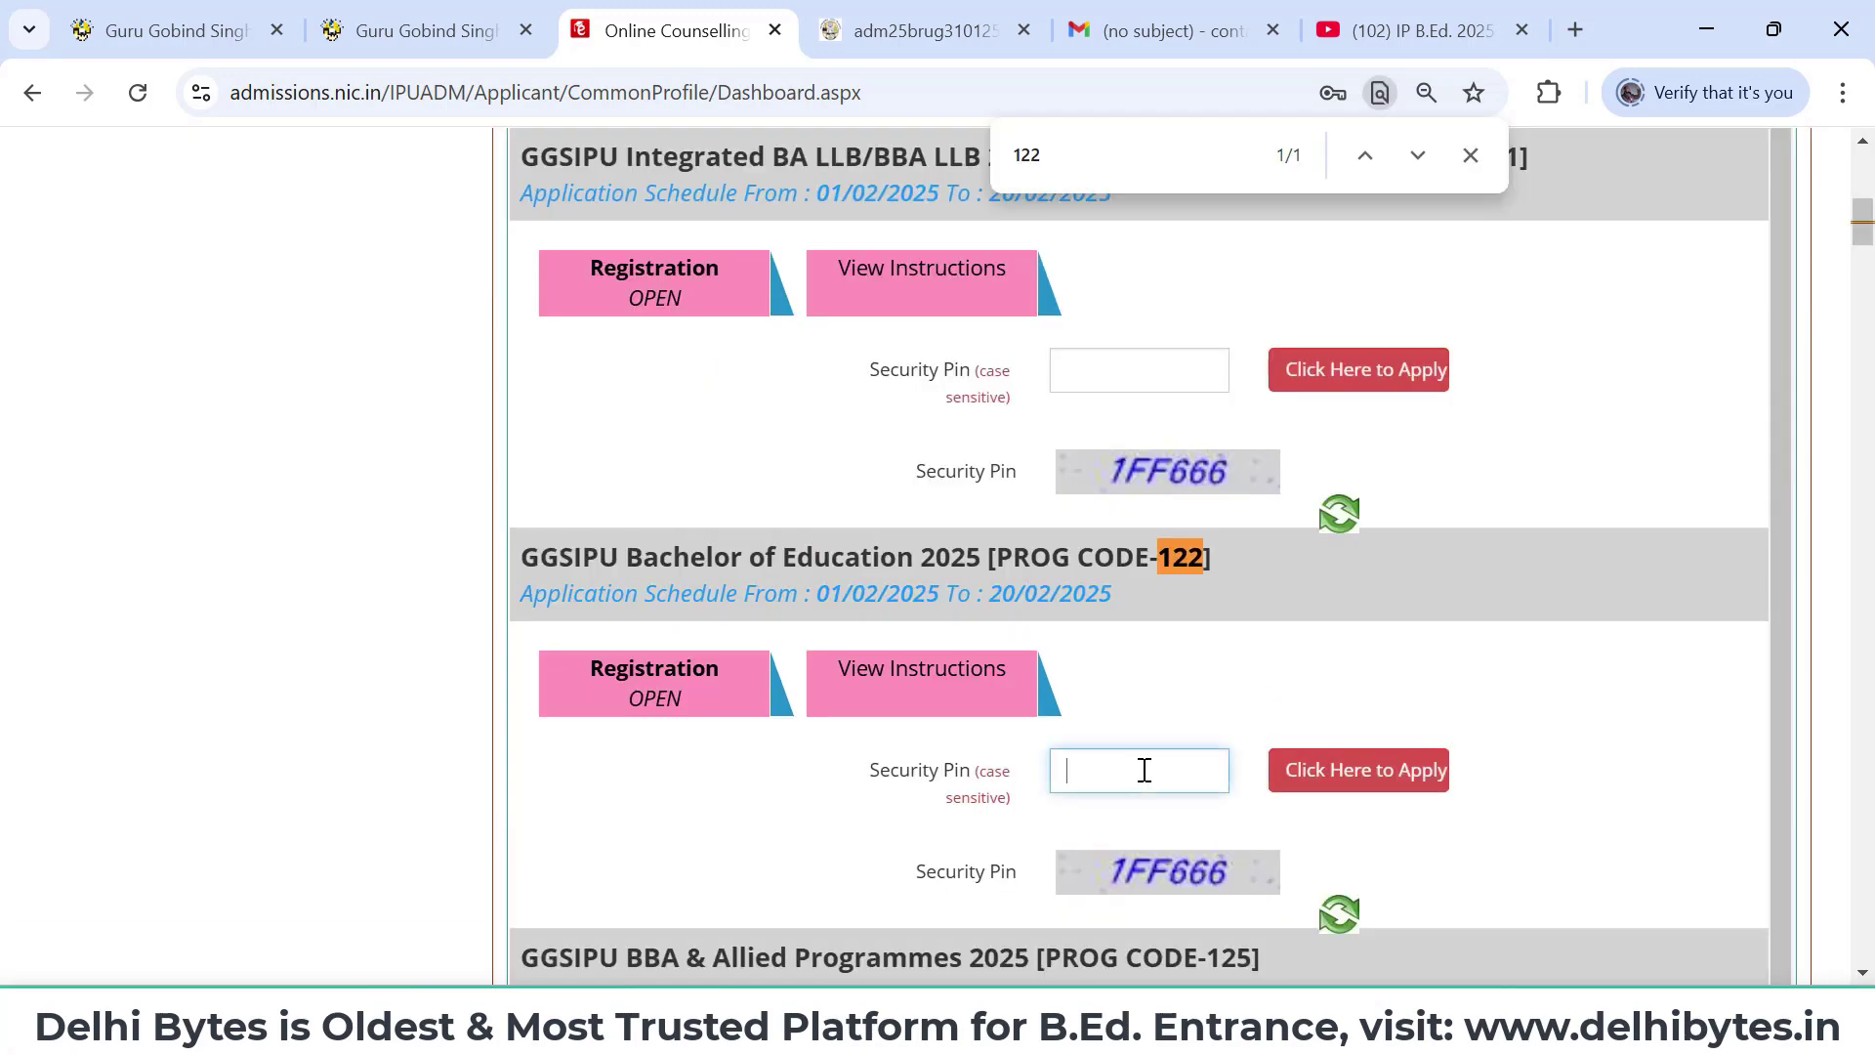
pyautogui.write('1ff')
pyautogui.press('BackSpace')
pyautogui.press('BackSpace')
pyautogui.write('FF666')
pyautogui.click(1340, 779)
pyautogui.click(889, 630)
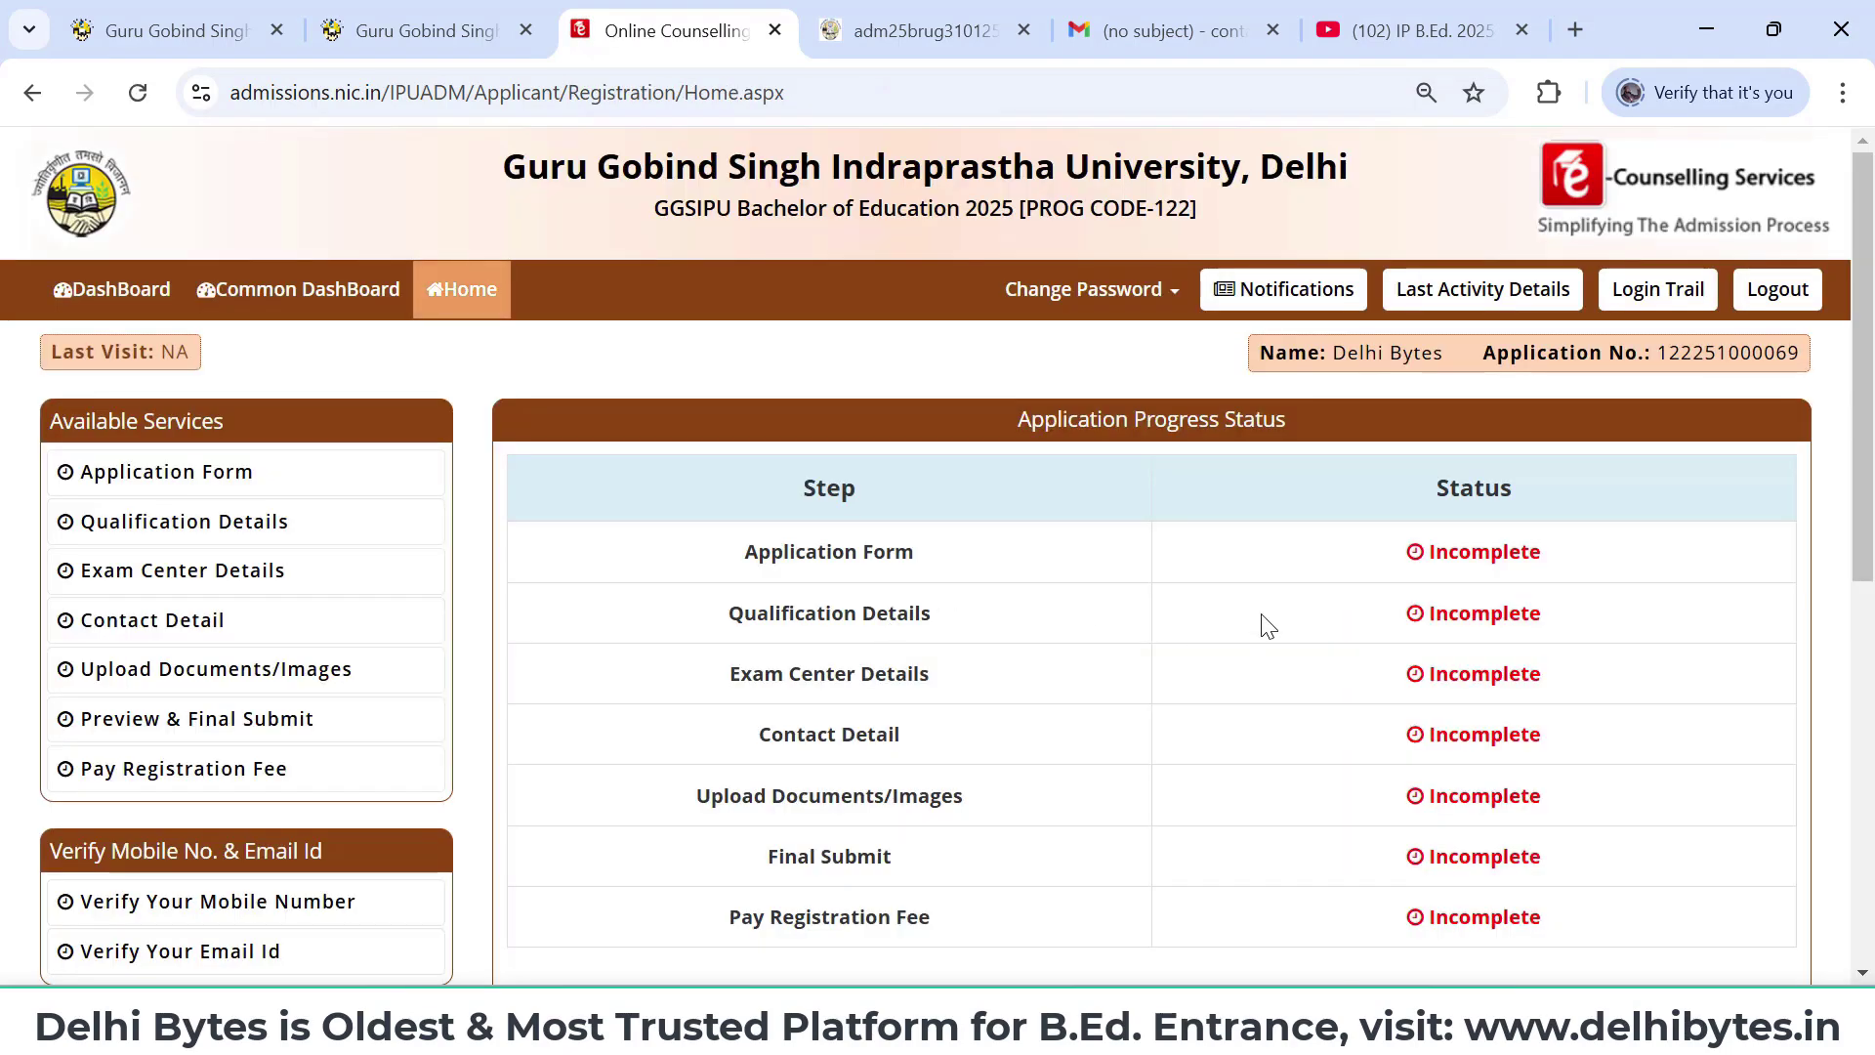
pyautogui.scroll(-2, 1265, 625)
pyautogui.scroll(-2, 1268, 625)
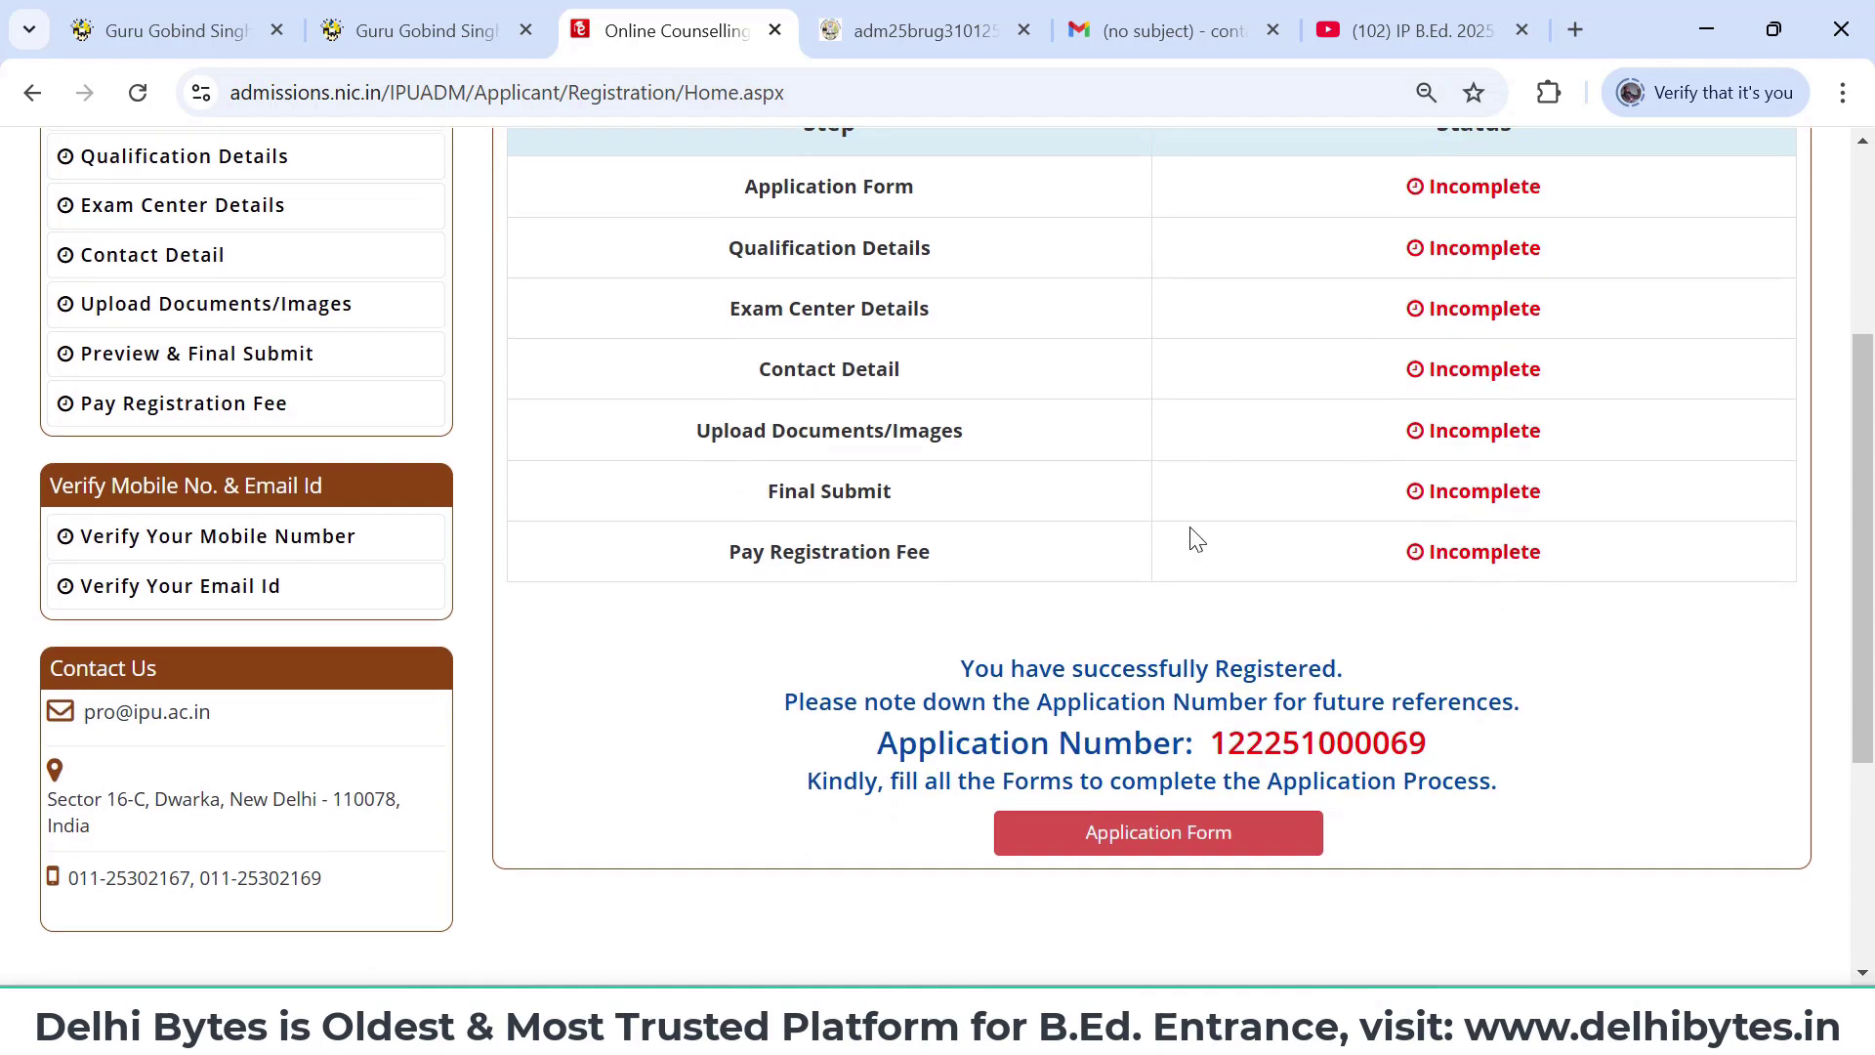
pyautogui.scroll(1, 1192, 537)
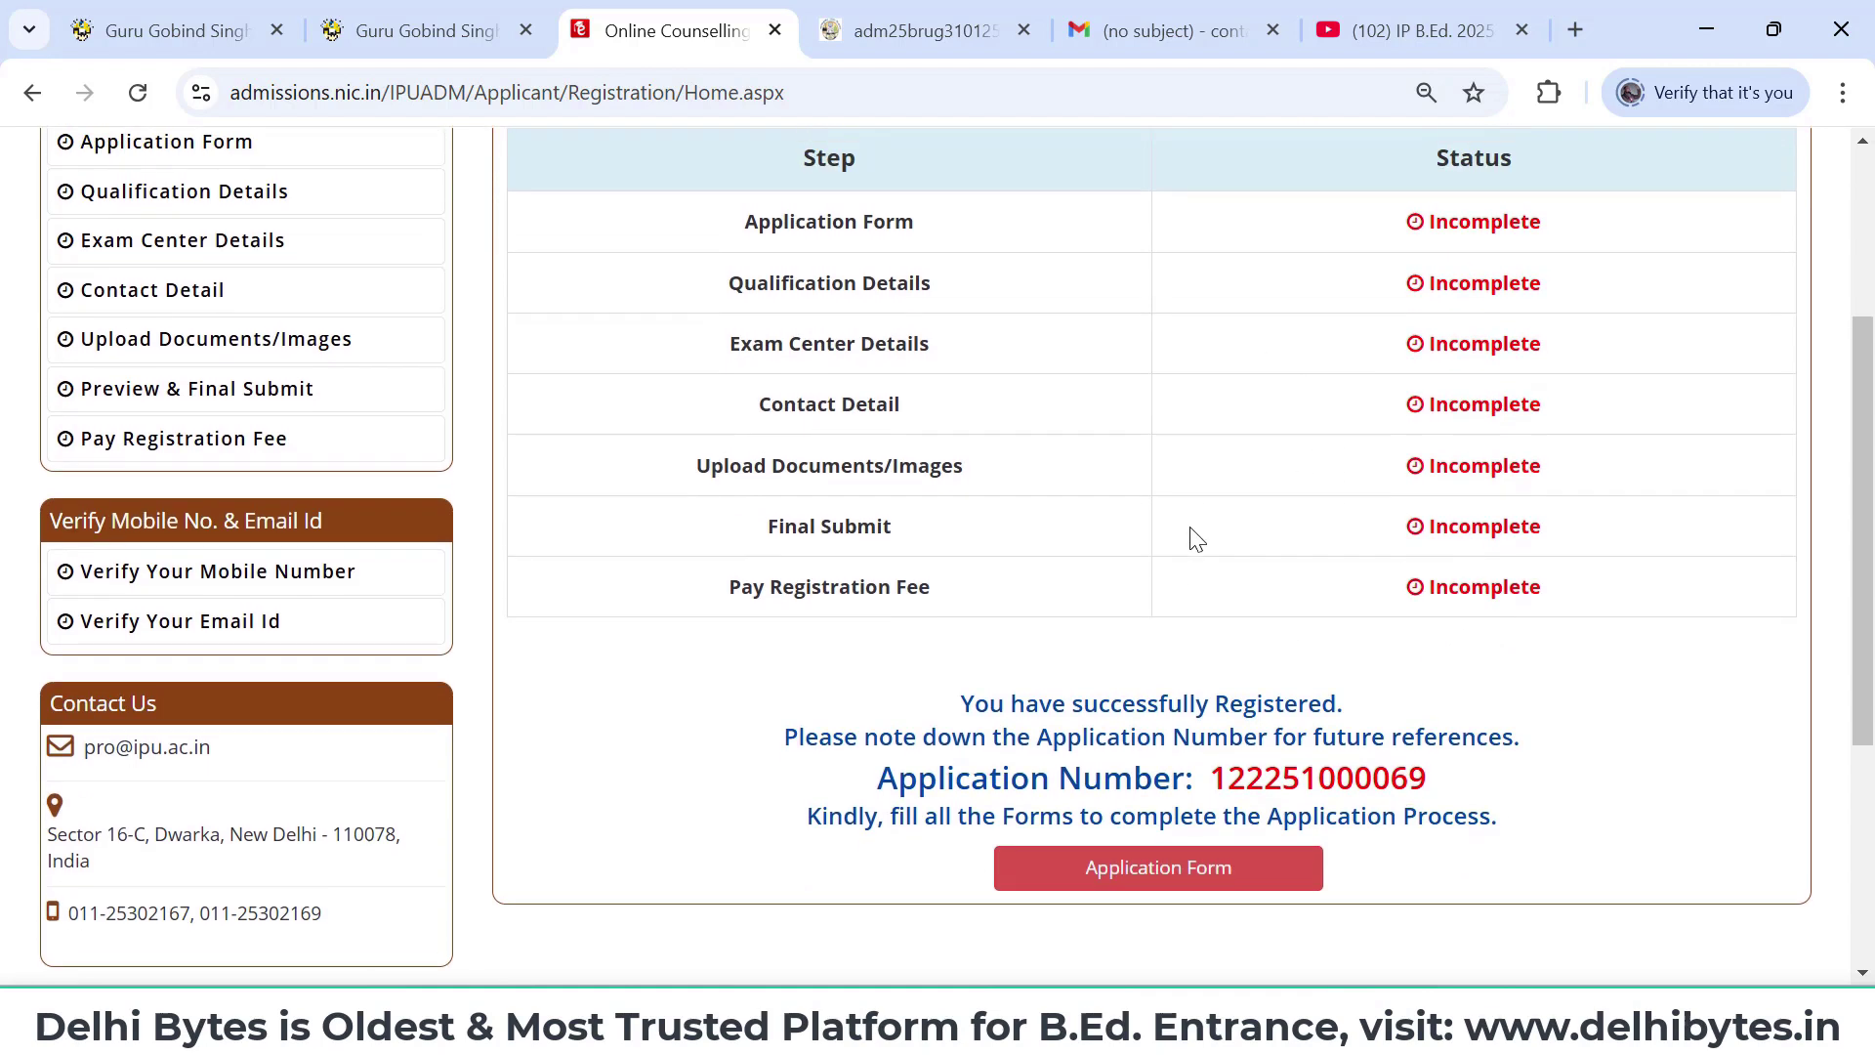
# - Open the B.Ed. application form and set Nationality to Indian / Overseas Citizens of India / Nepal Citizens
pyautogui.click(1174, 889)
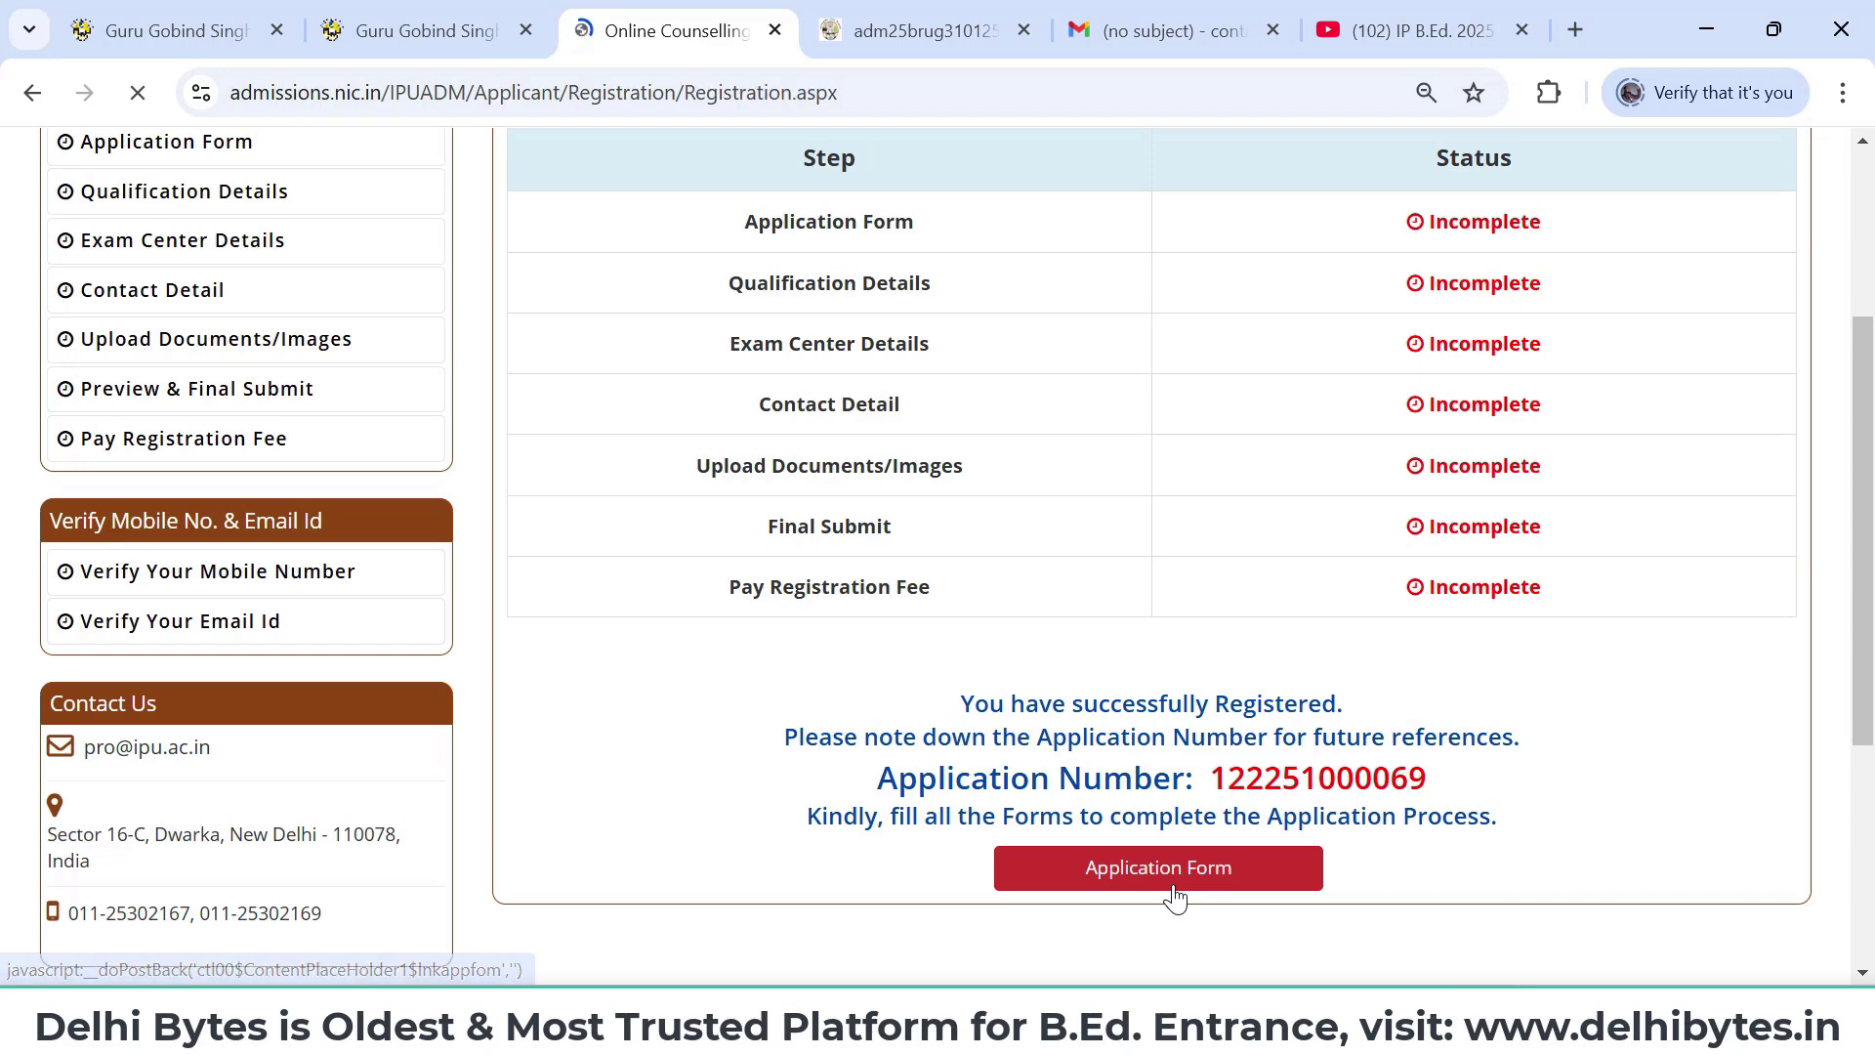
pyautogui.scroll(-1, 1174, 896)
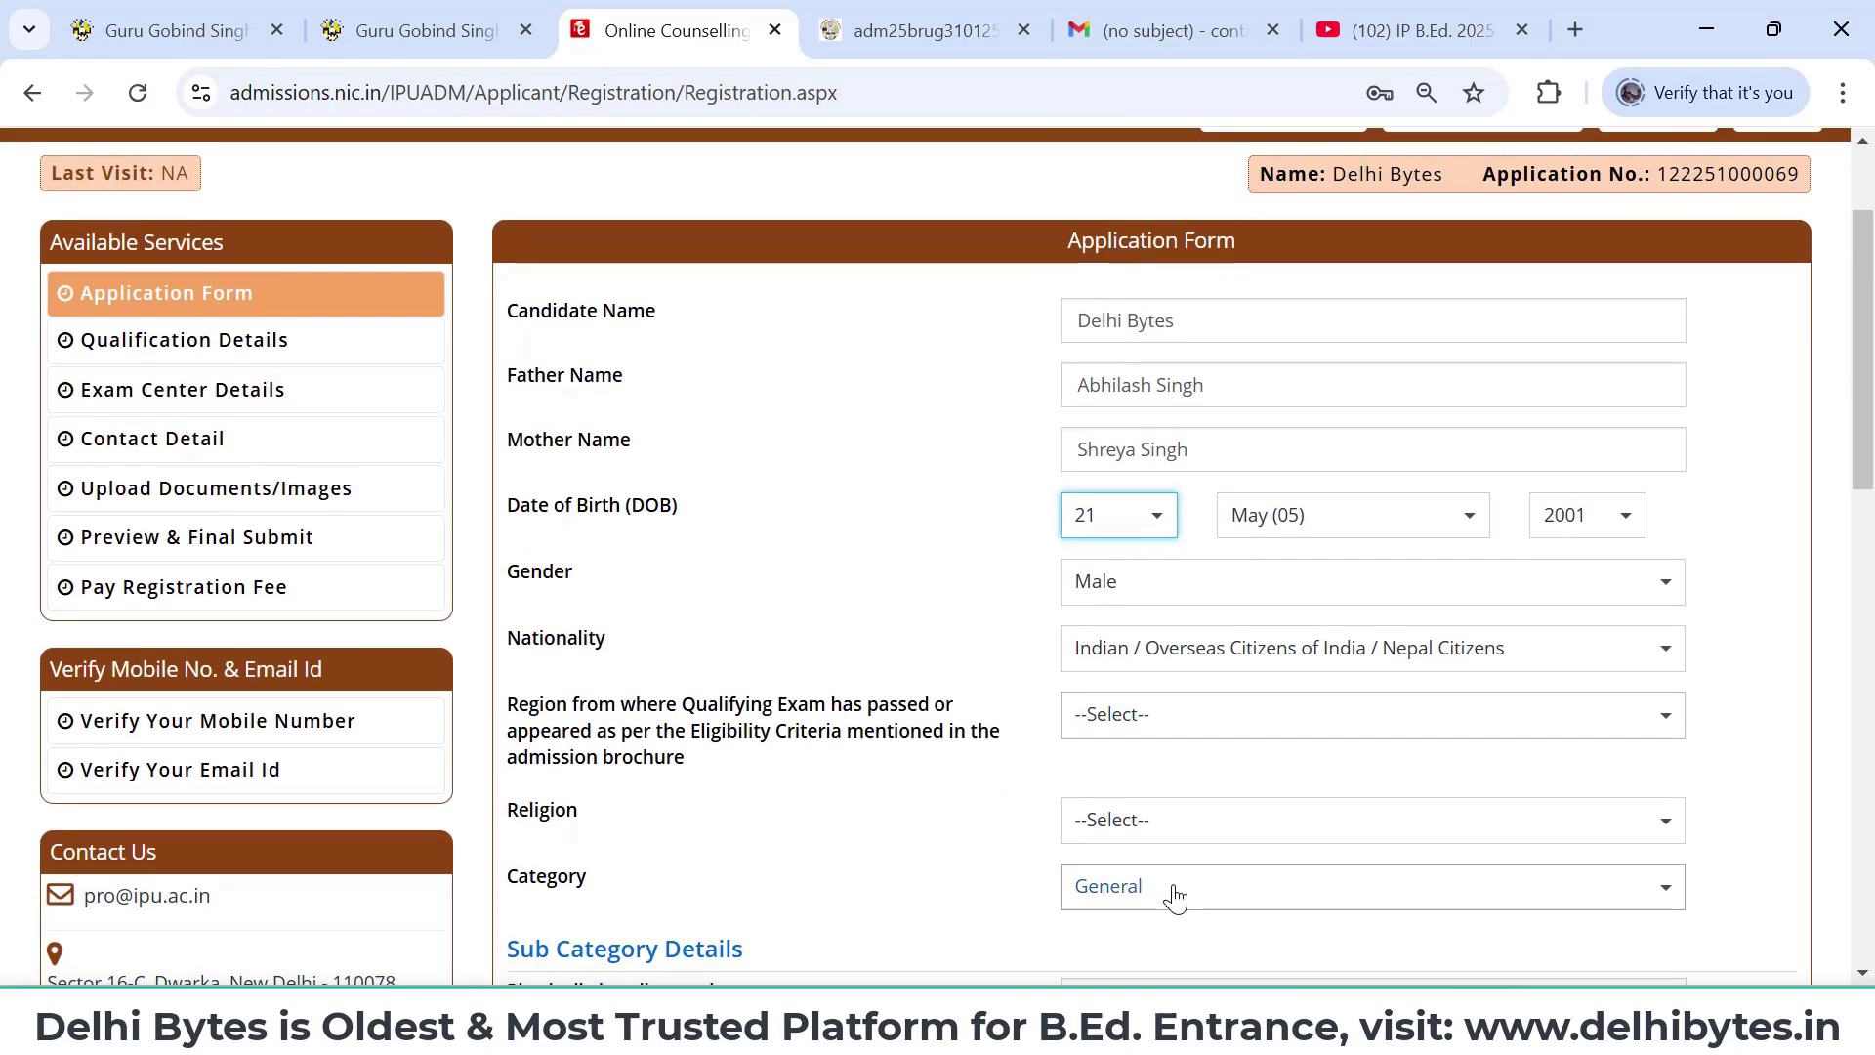
pyautogui.scroll(-1, 1174, 897)
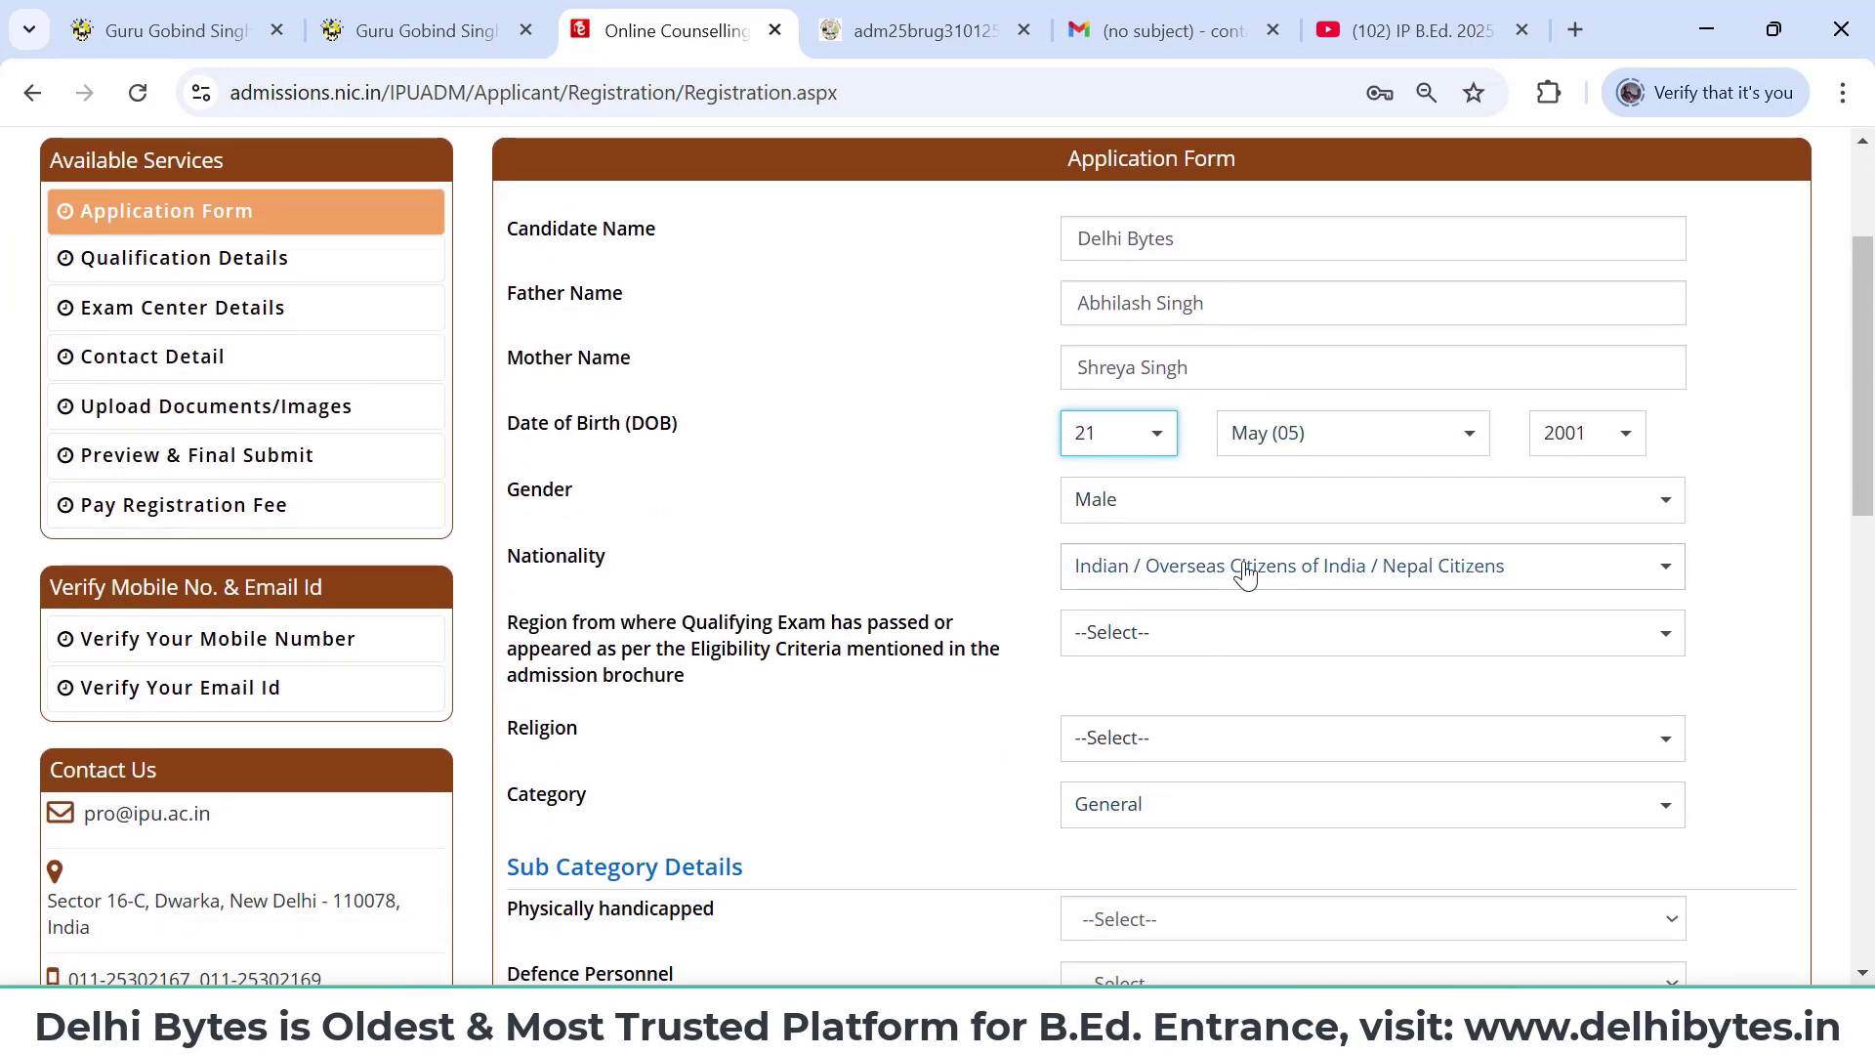
pyautogui.scroll(-1, 1246, 575)
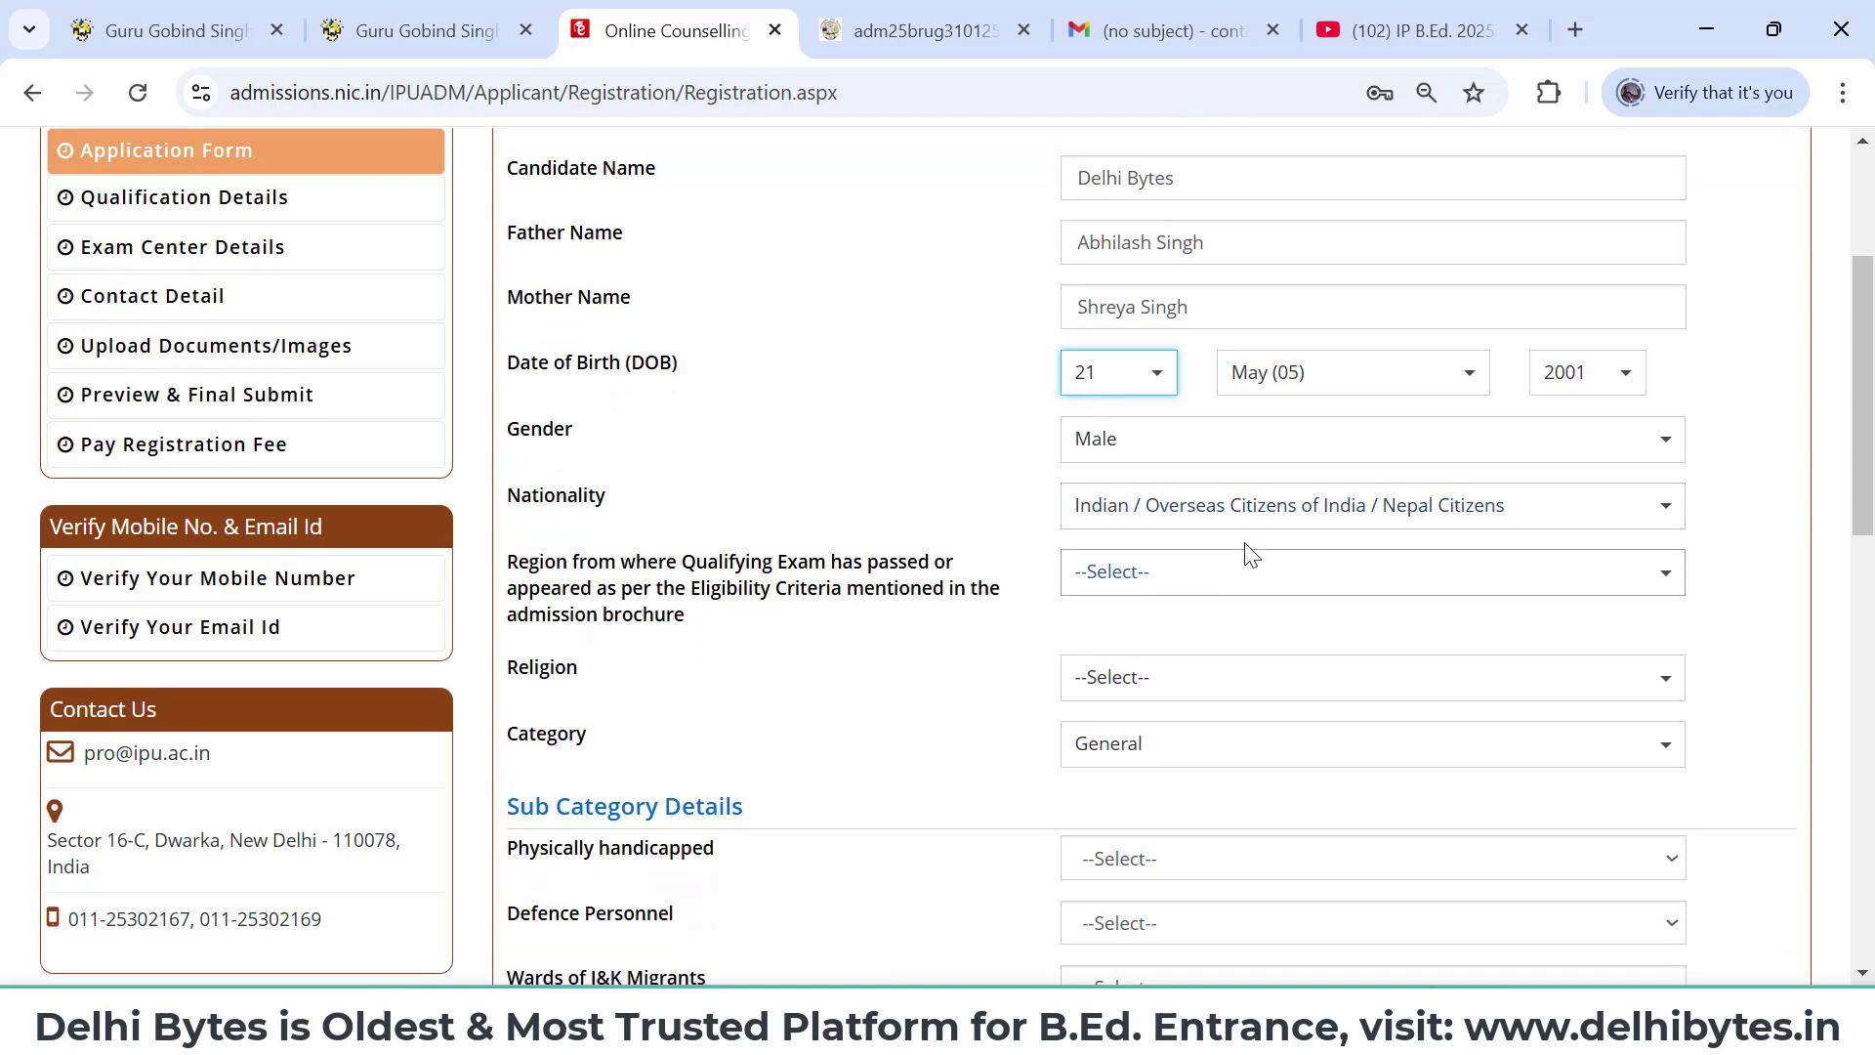
pyautogui.click(1247, 521)
pyautogui.click(1246, 520)
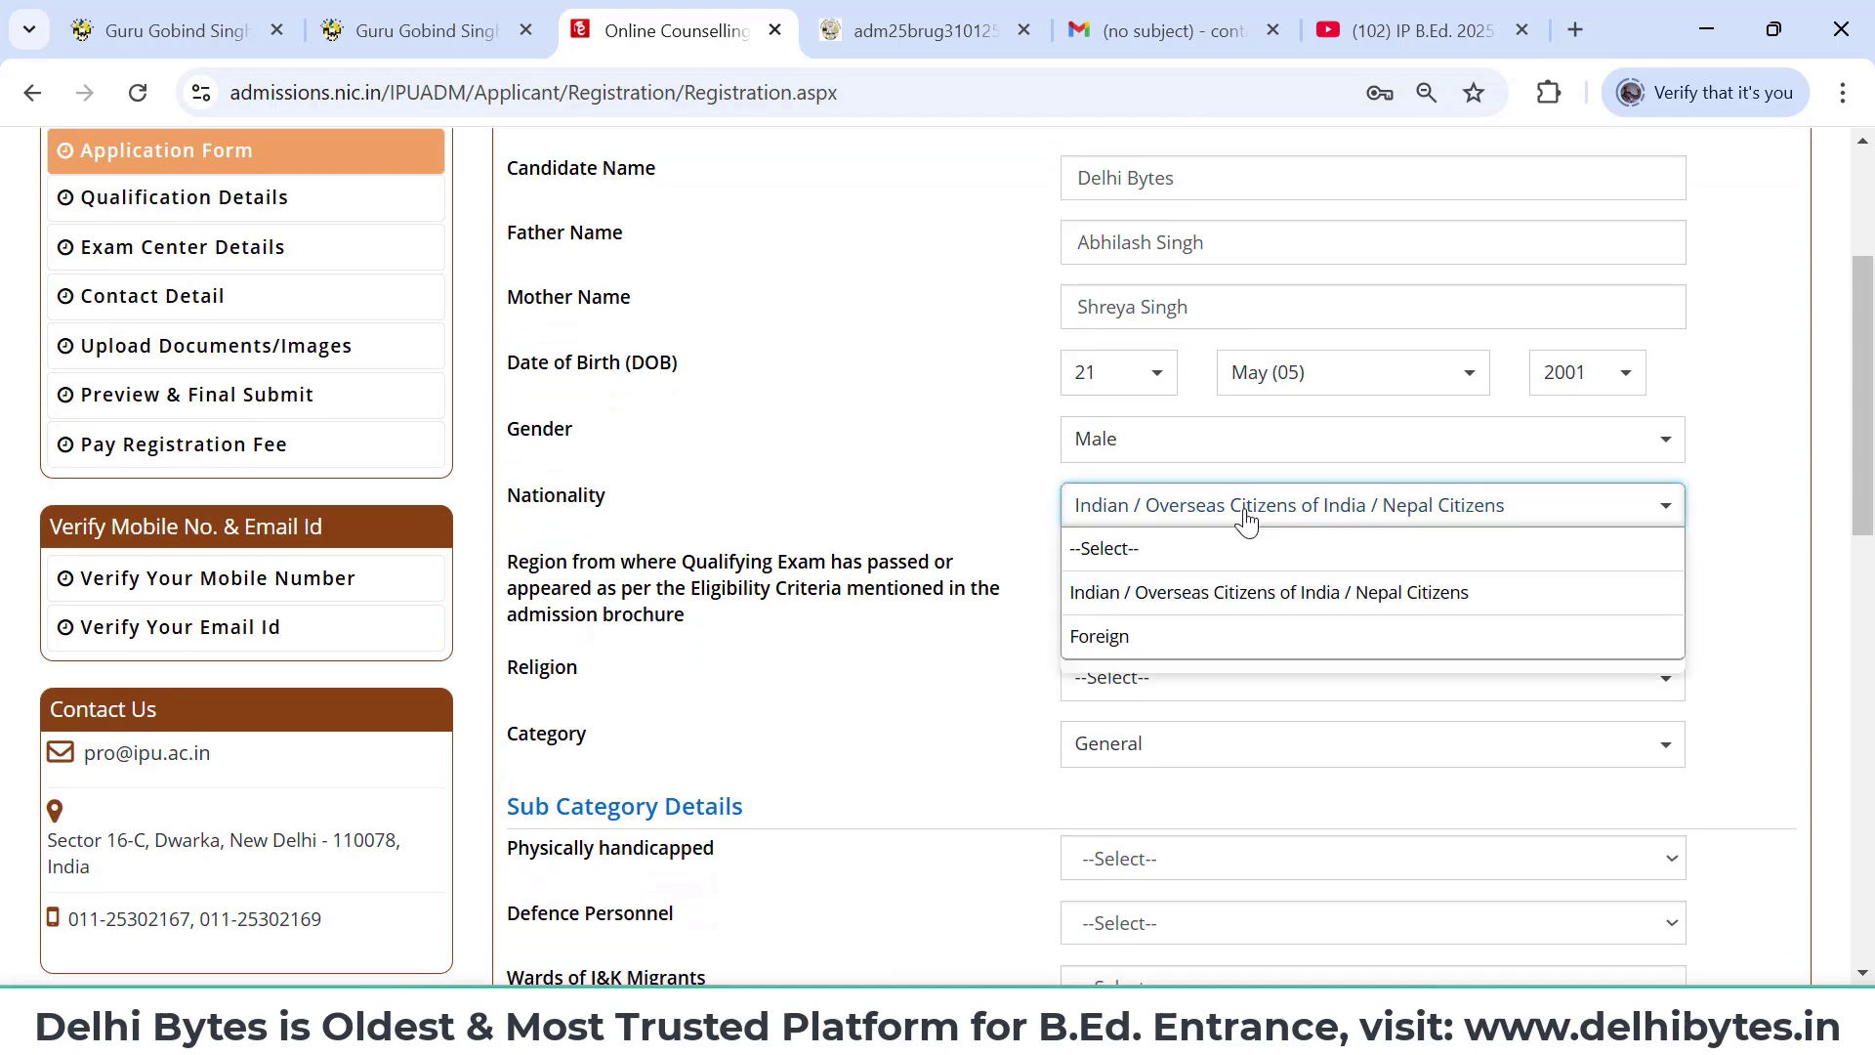
pyautogui.click(1309, 598)
# - Look through the qualifying-exam region options without choosing one
pyautogui.scroll(-2, 1306, 595)
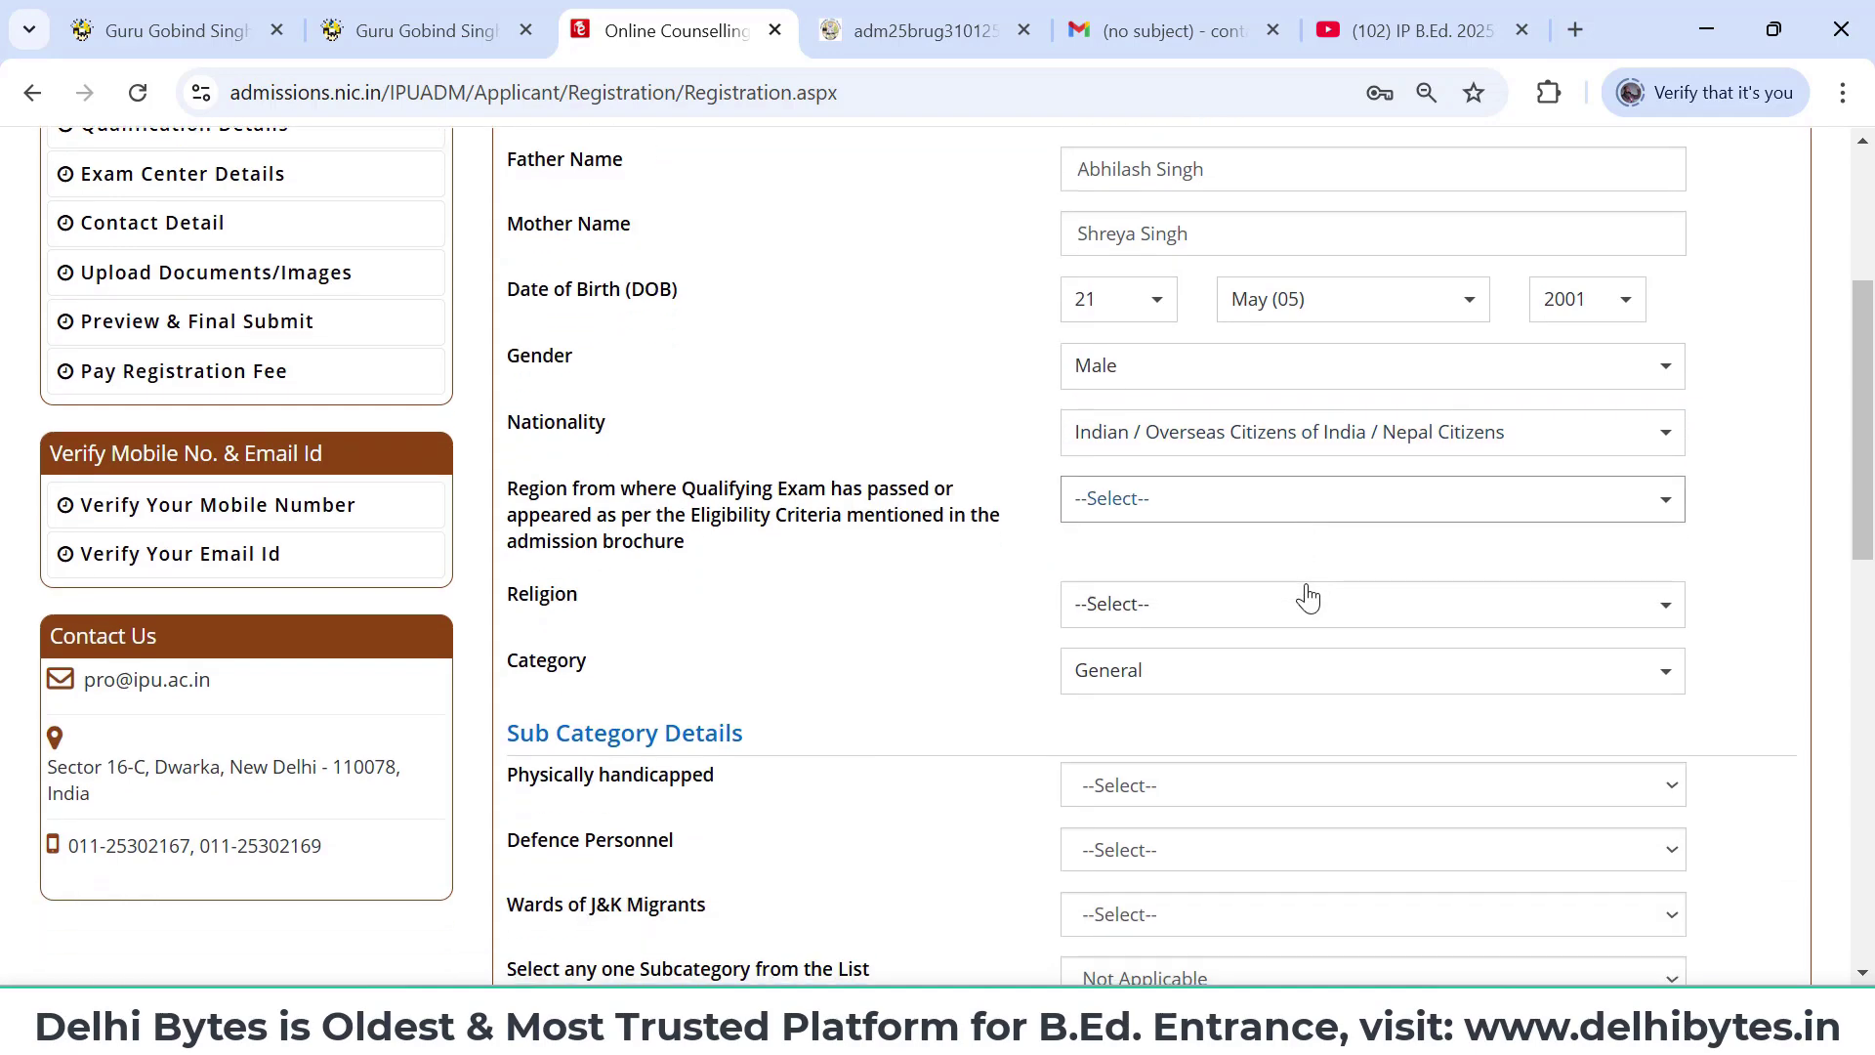
pyautogui.click(1277, 415)
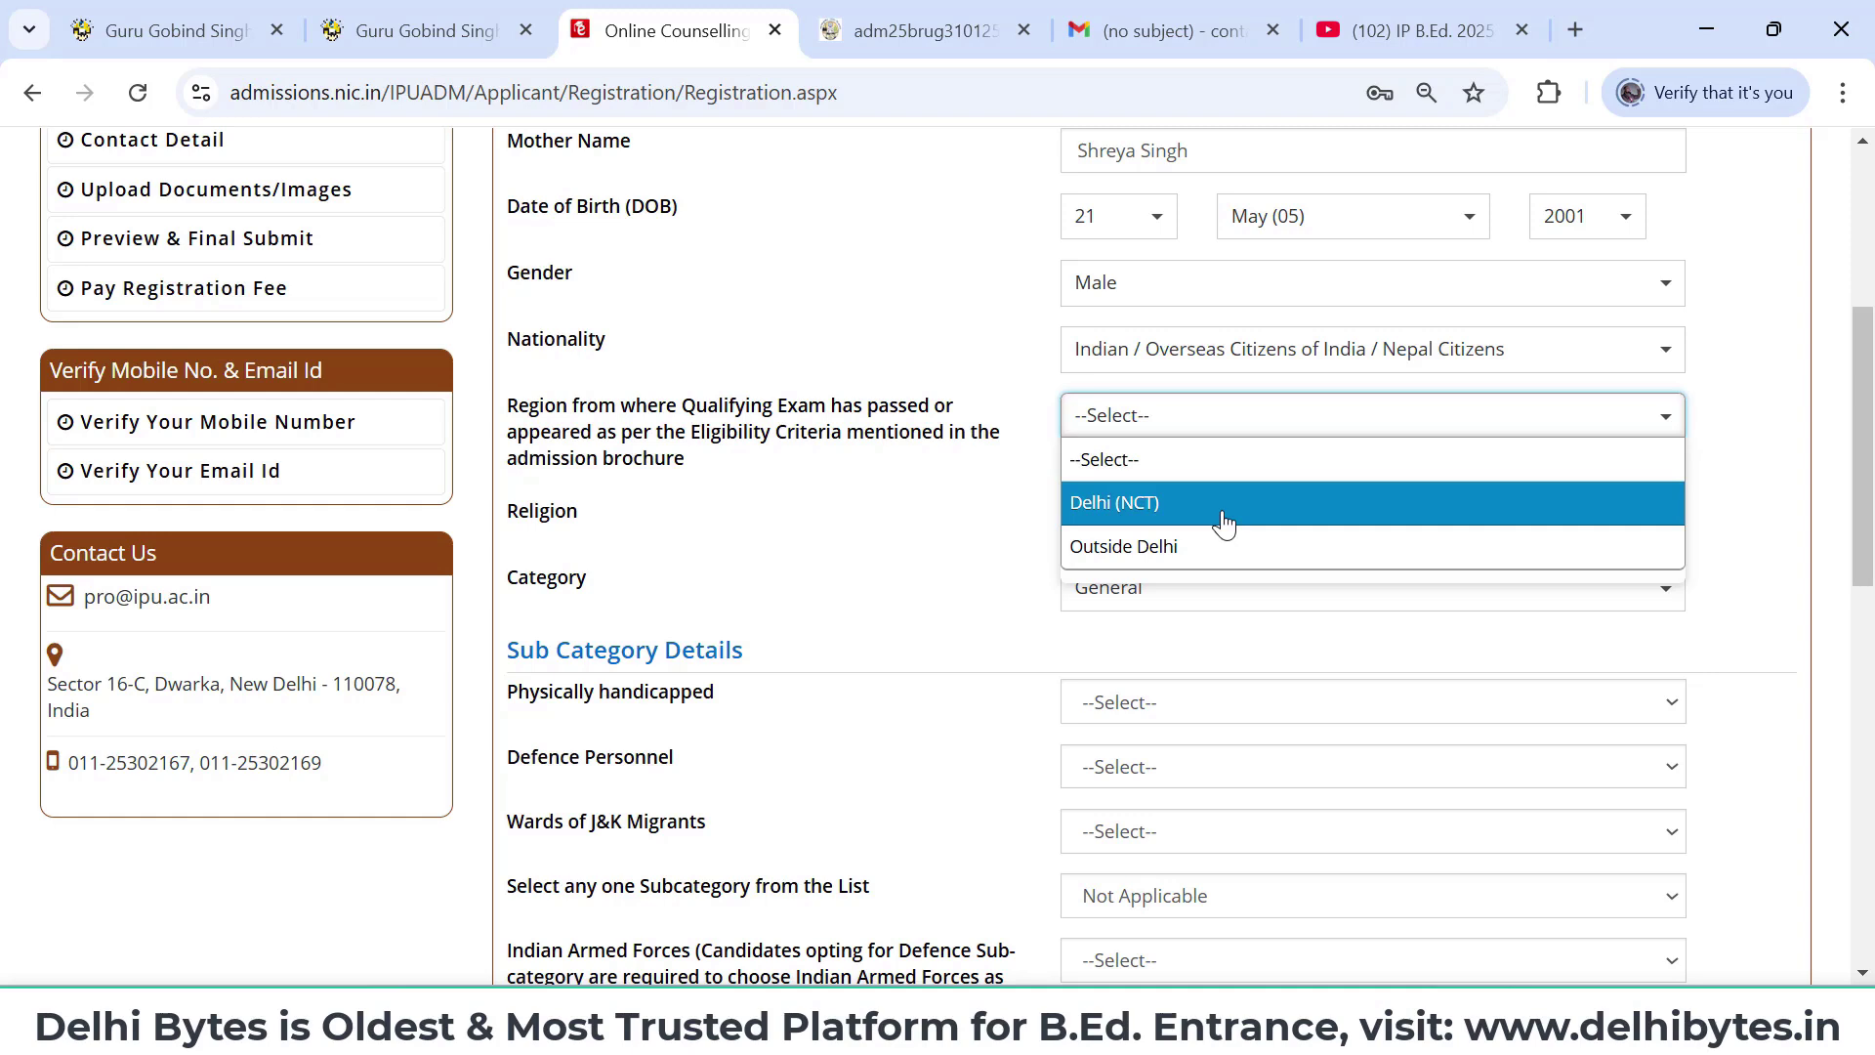
pyautogui.press('Down')
pyautogui.press('Up')
pyautogui.press('Up')
pyautogui.click(964, 502)
pyautogui.click(1401, 17)
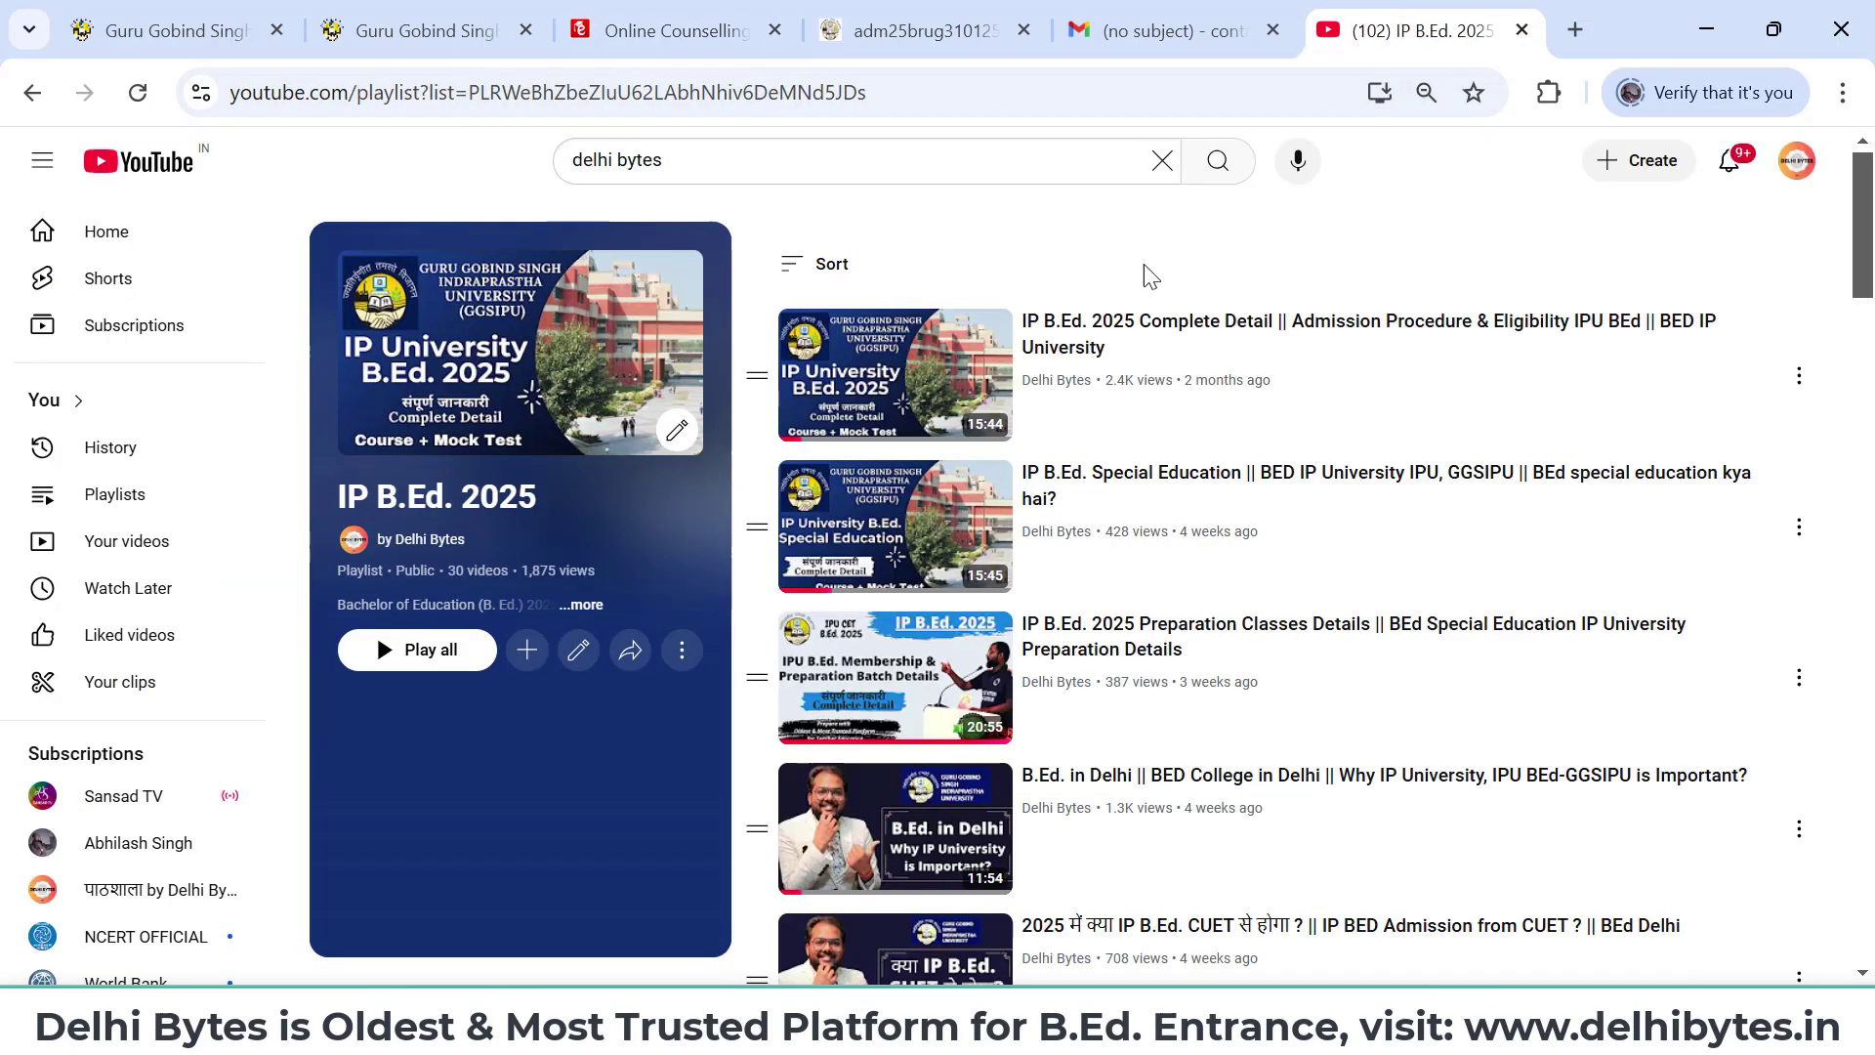
pyautogui.scroll(-3, 1136, 482)
pyautogui.scroll(-10, 1133, 482)
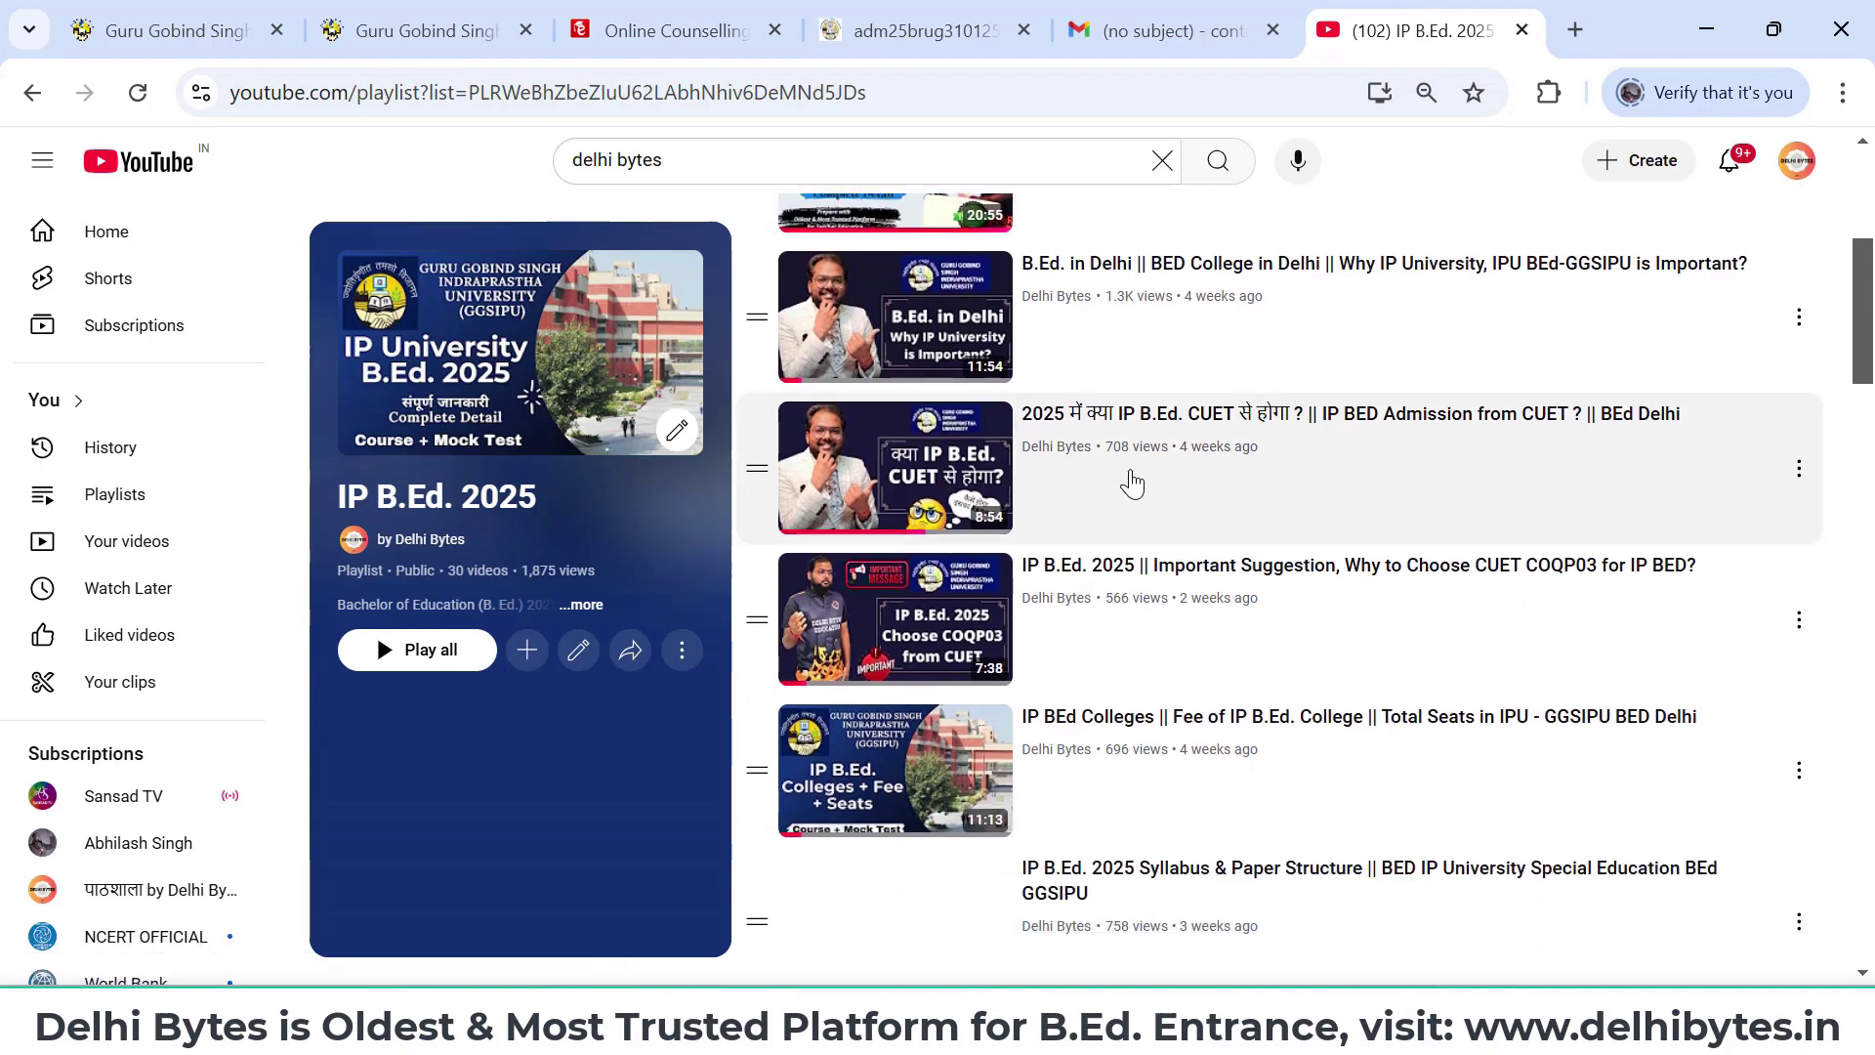
pyautogui.scroll(-12, 1134, 481)
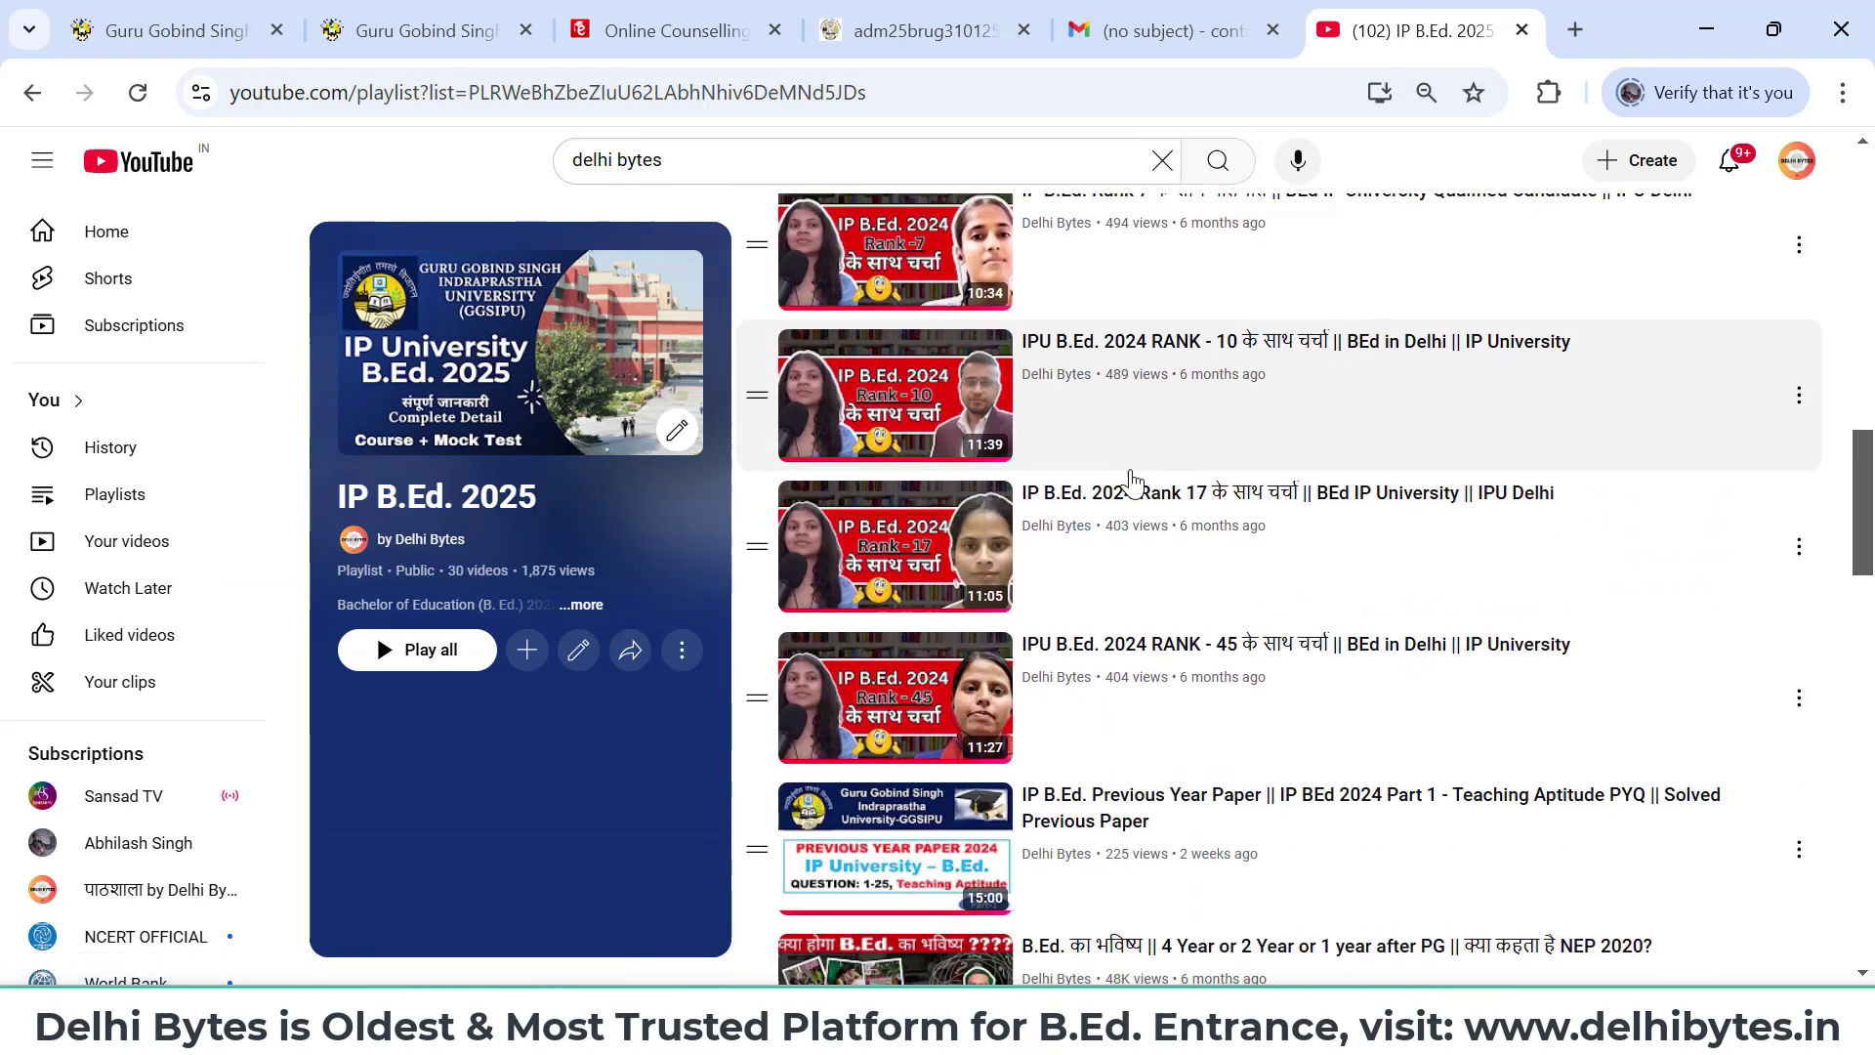
pyautogui.scroll(-10, 1131, 481)
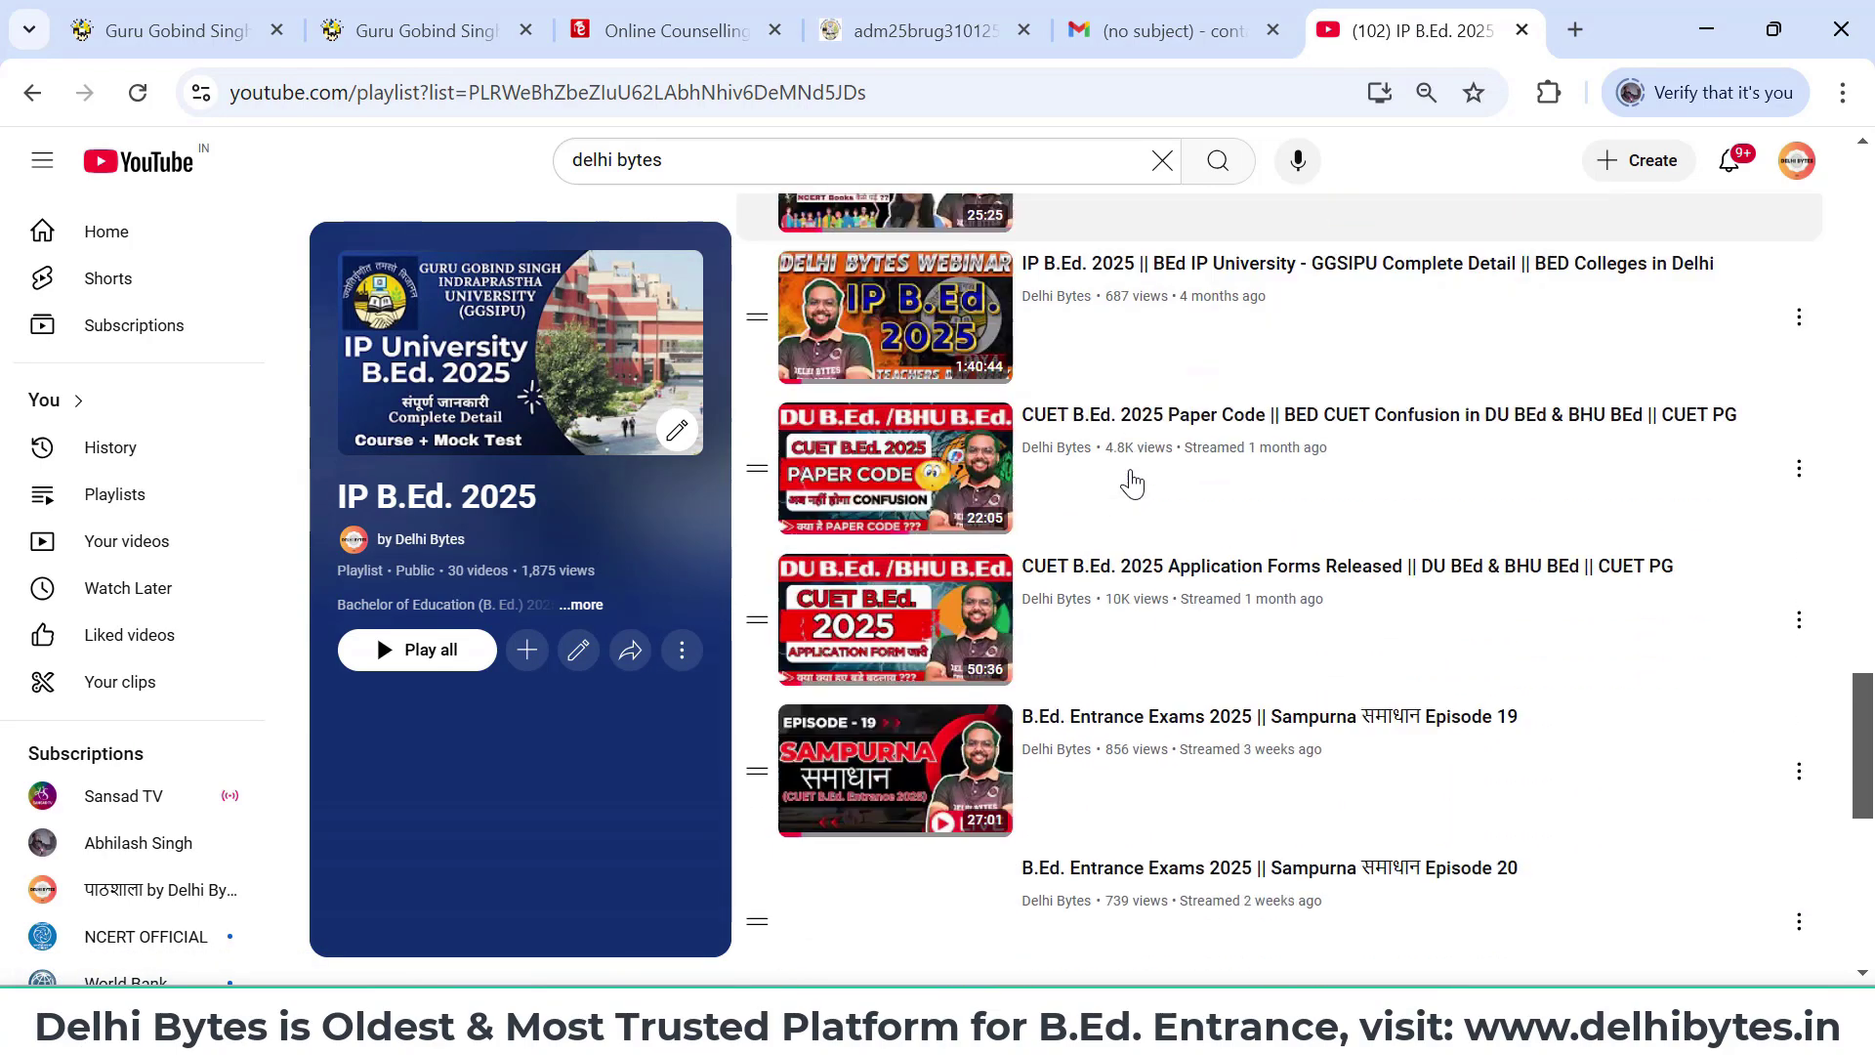
pyautogui.scroll(-2, 1131, 481)
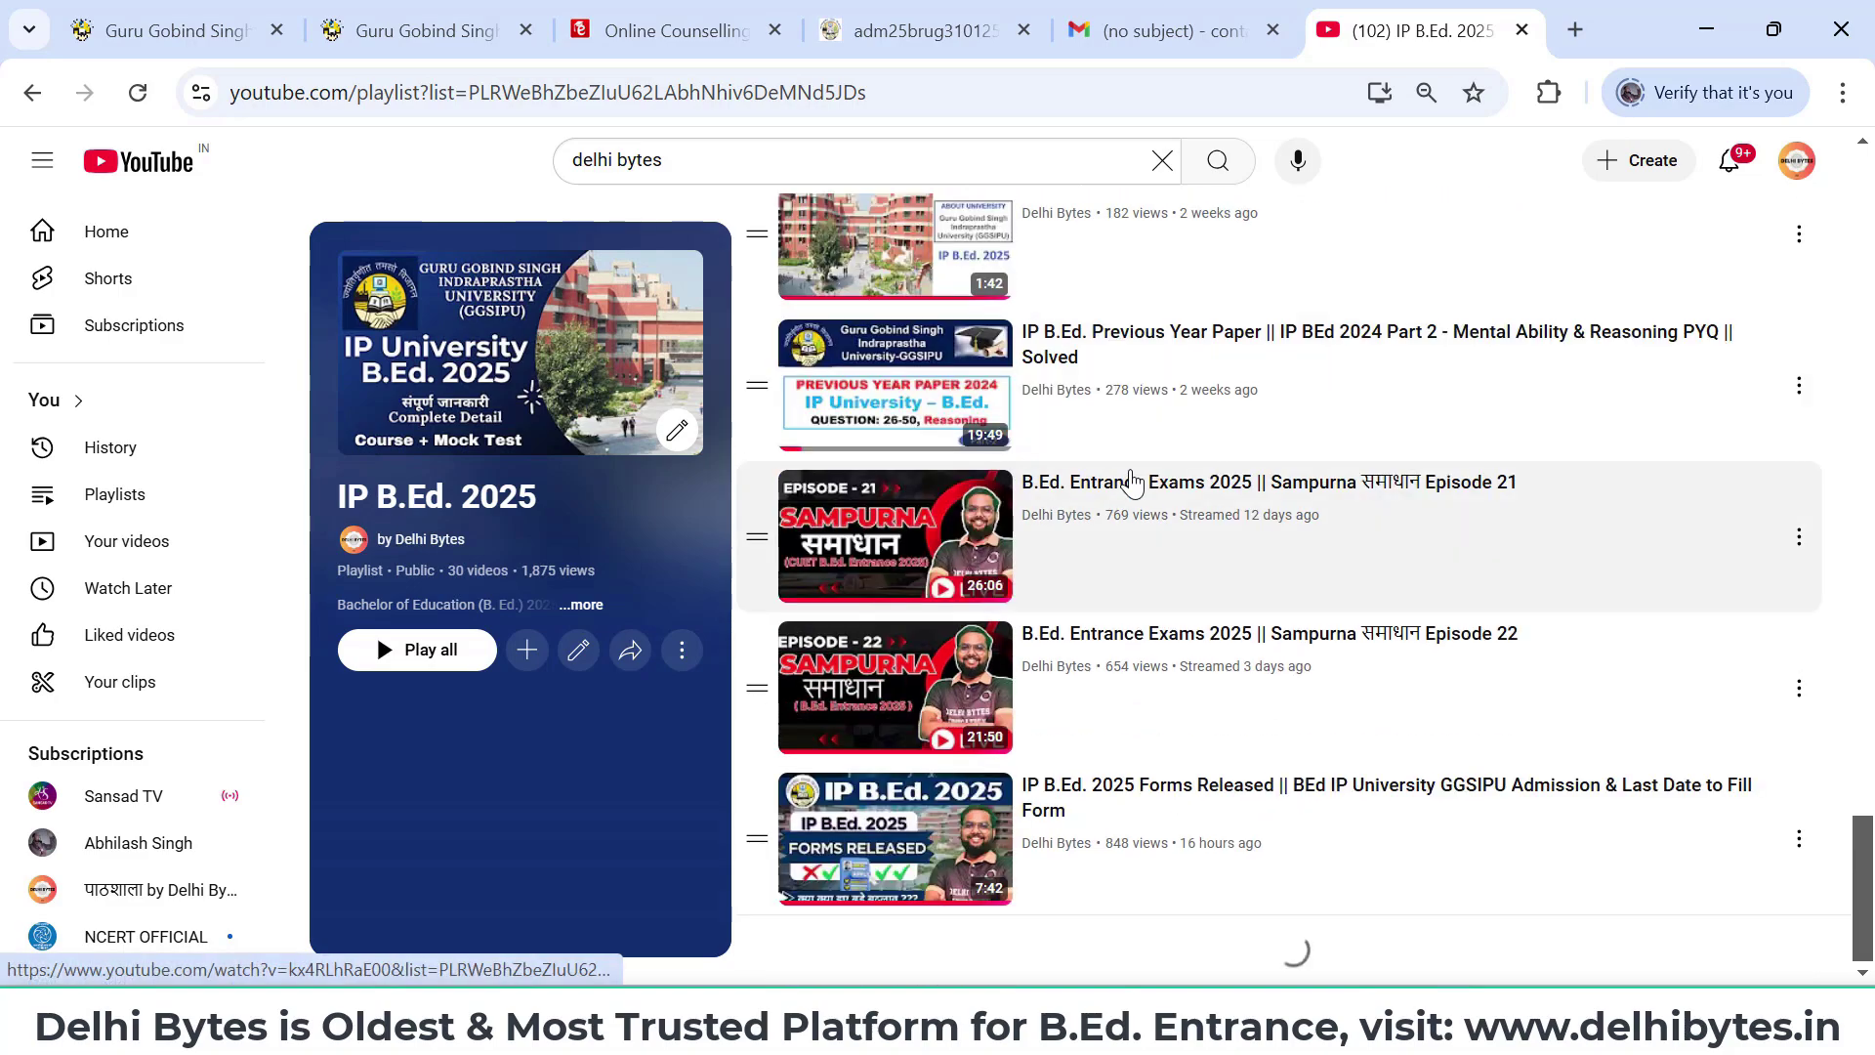
pyautogui.scroll(15, 1133, 484)
pyautogui.scroll(20, 1133, 484)
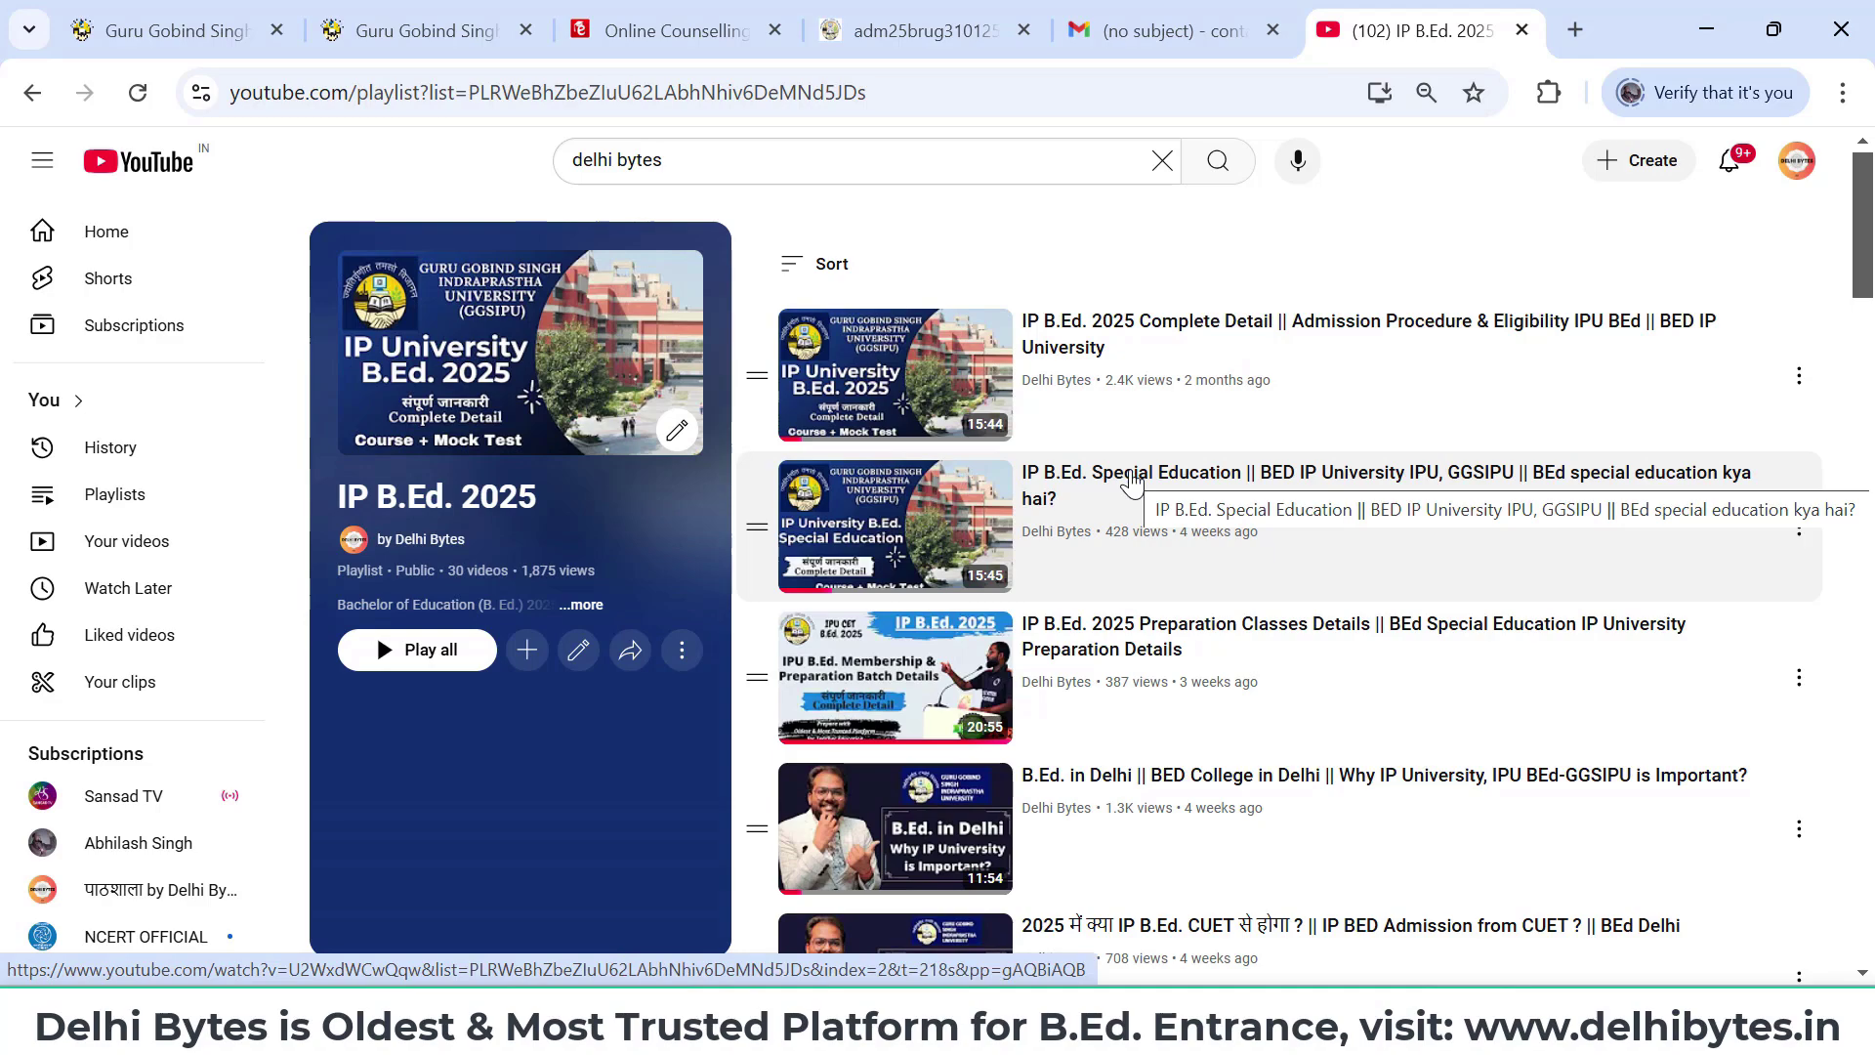
pyautogui.scroll(-3, 1133, 481)
pyautogui.scroll(-2, 1133, 482)
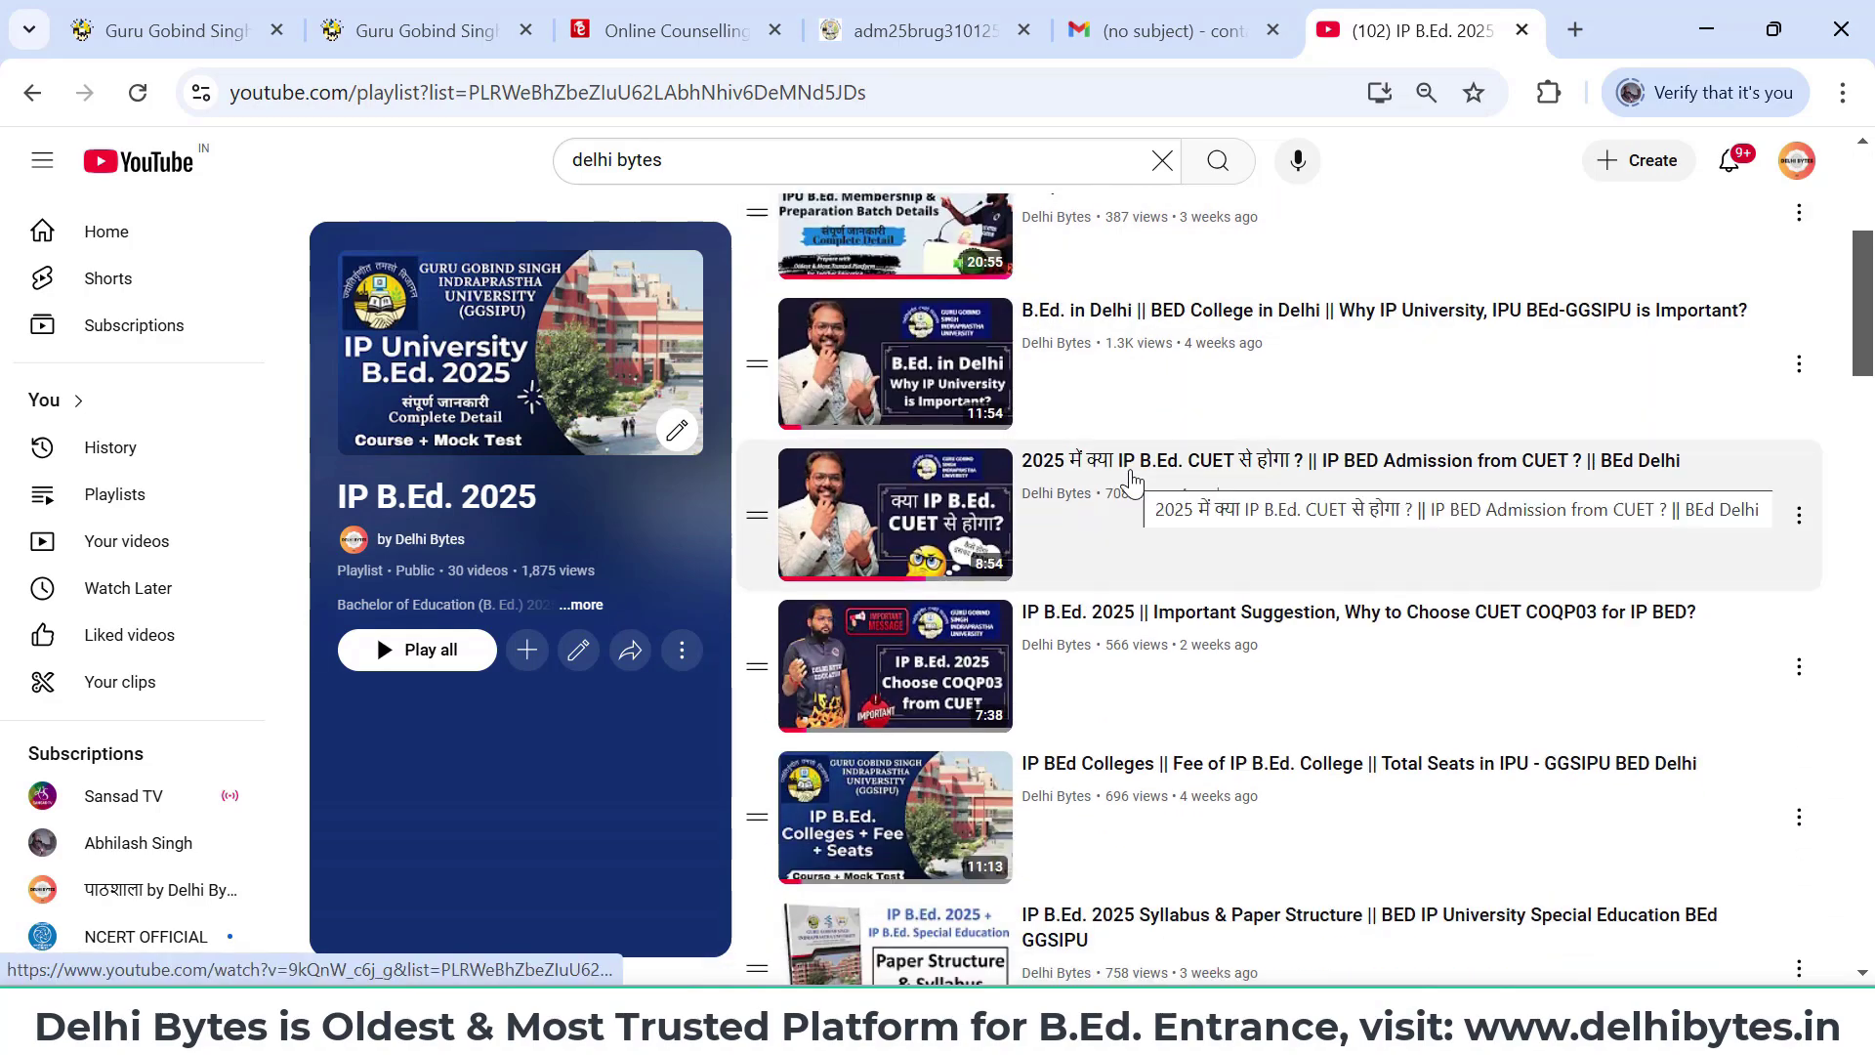
pyautogui.scroll(-1, 1131, 483)
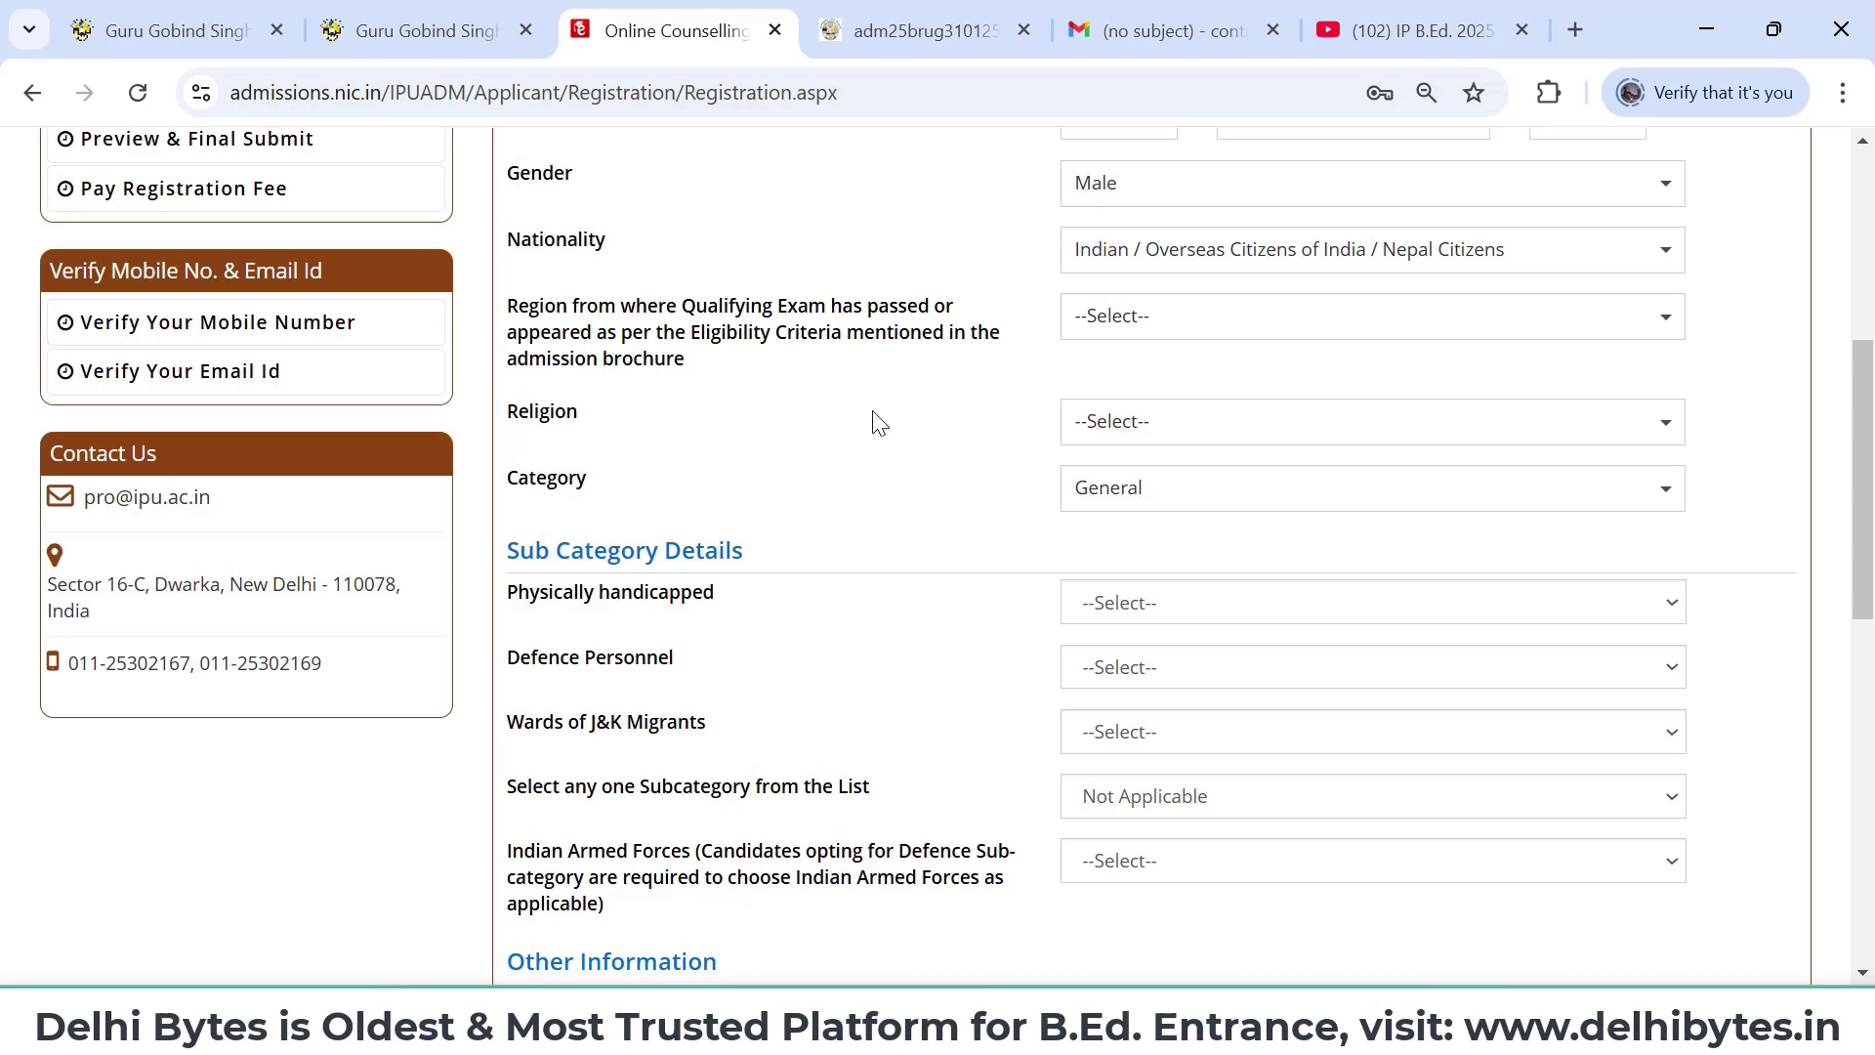
# - Set region to Delhi (NCT), religion to HINDUISM and category to General
pyautogui.click(1114, 332)
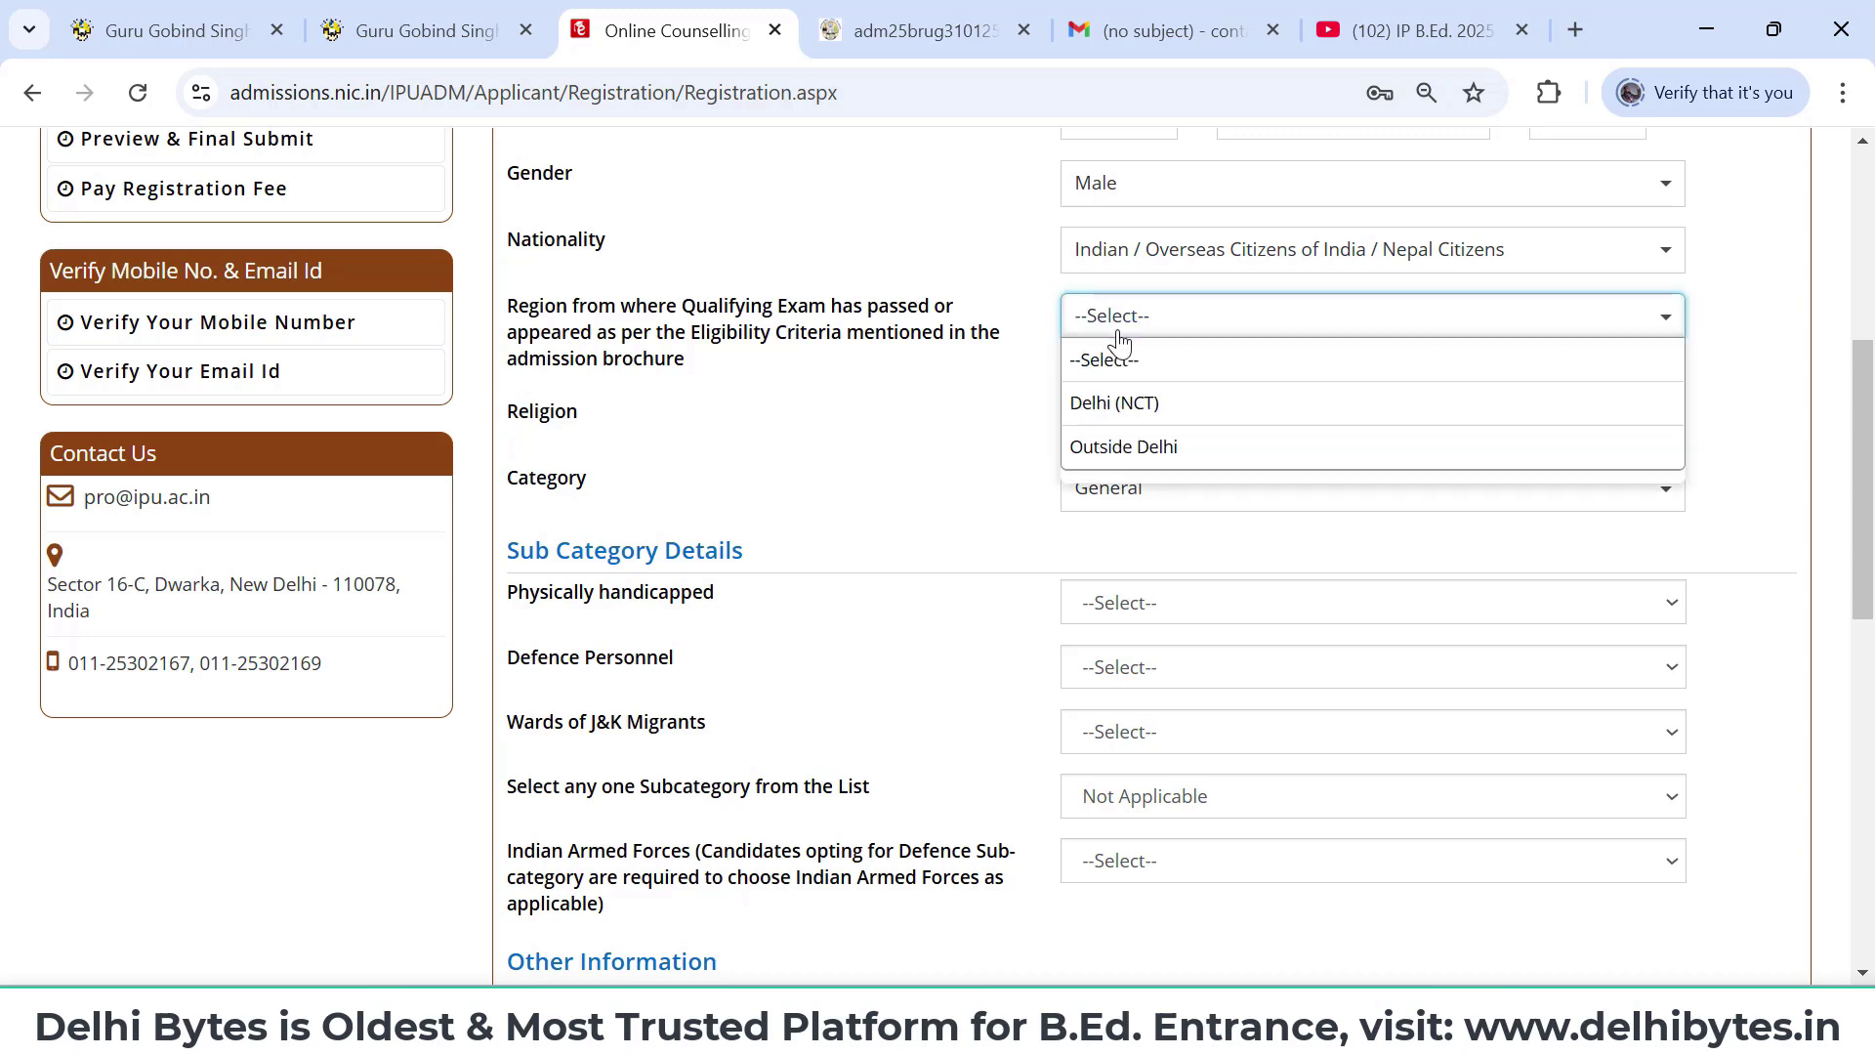
pyautogui.click(1139, 403)
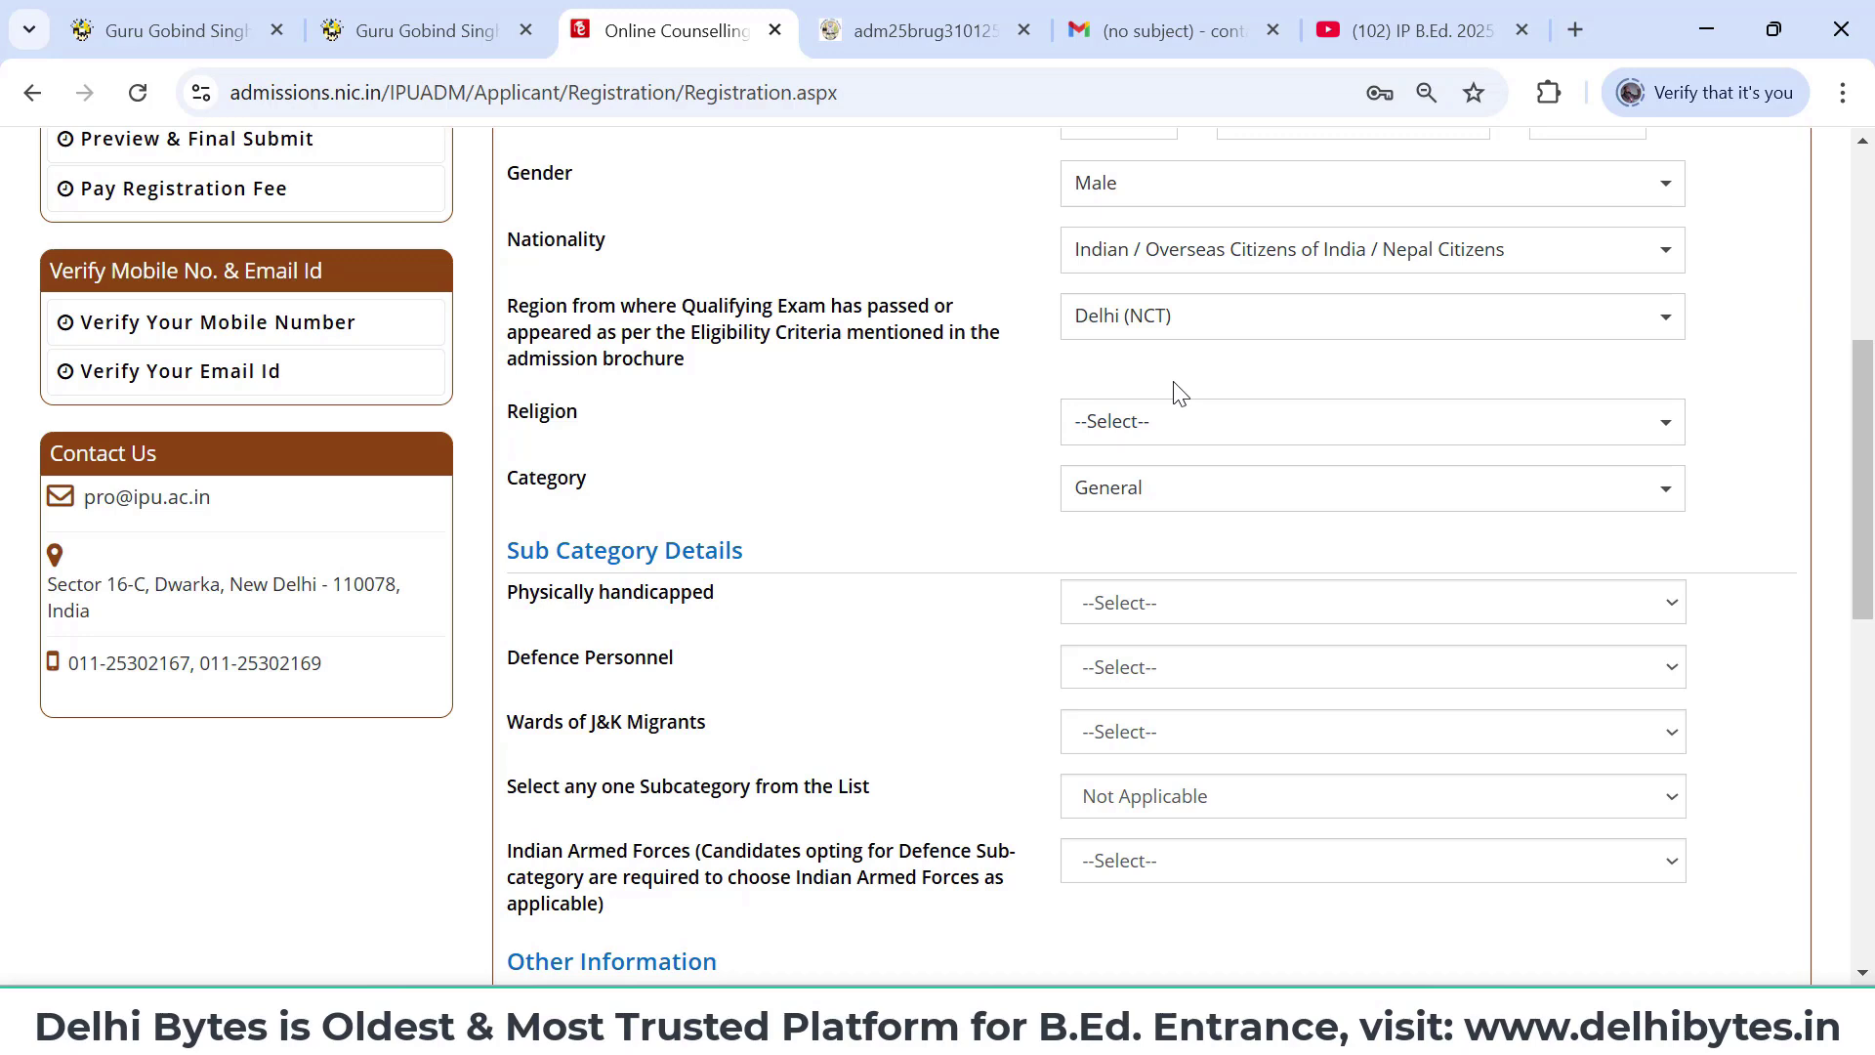
pyautogui.click(1197, 422)
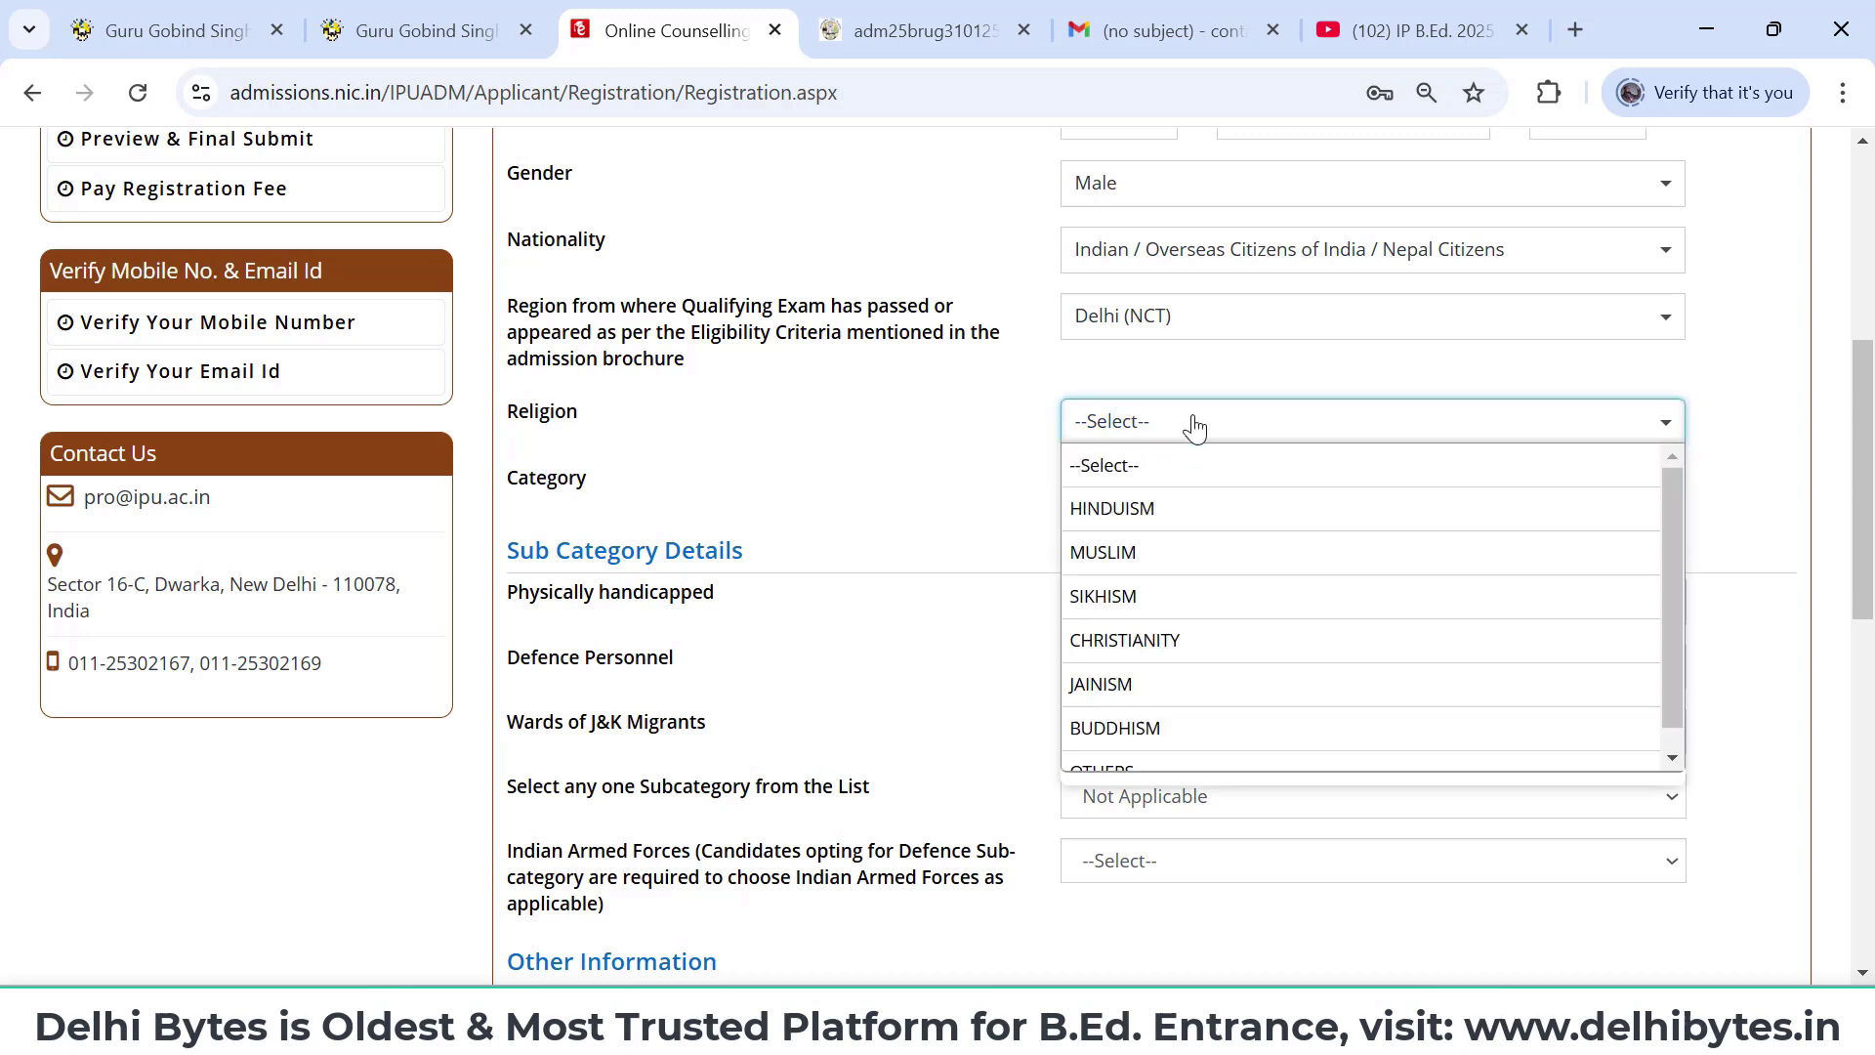
pyautogui.click(1193, 510)
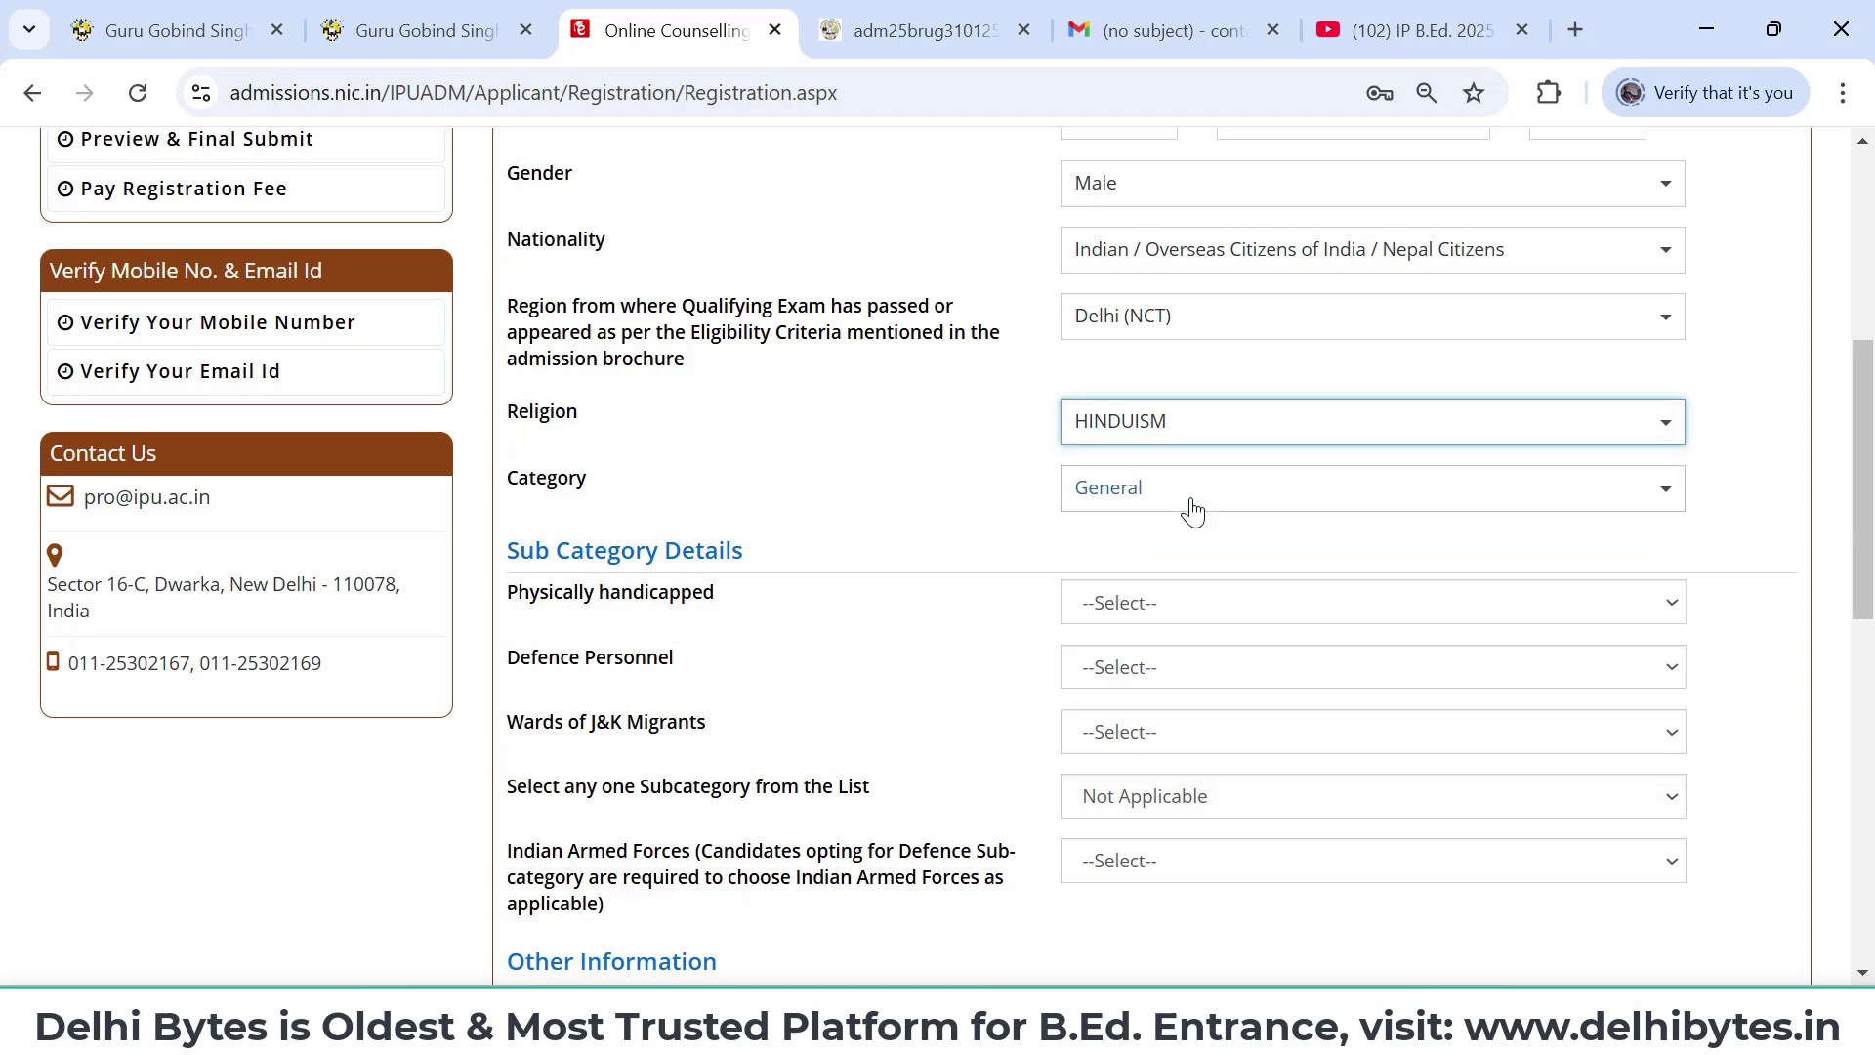
pyautogui.click(1187, 504)
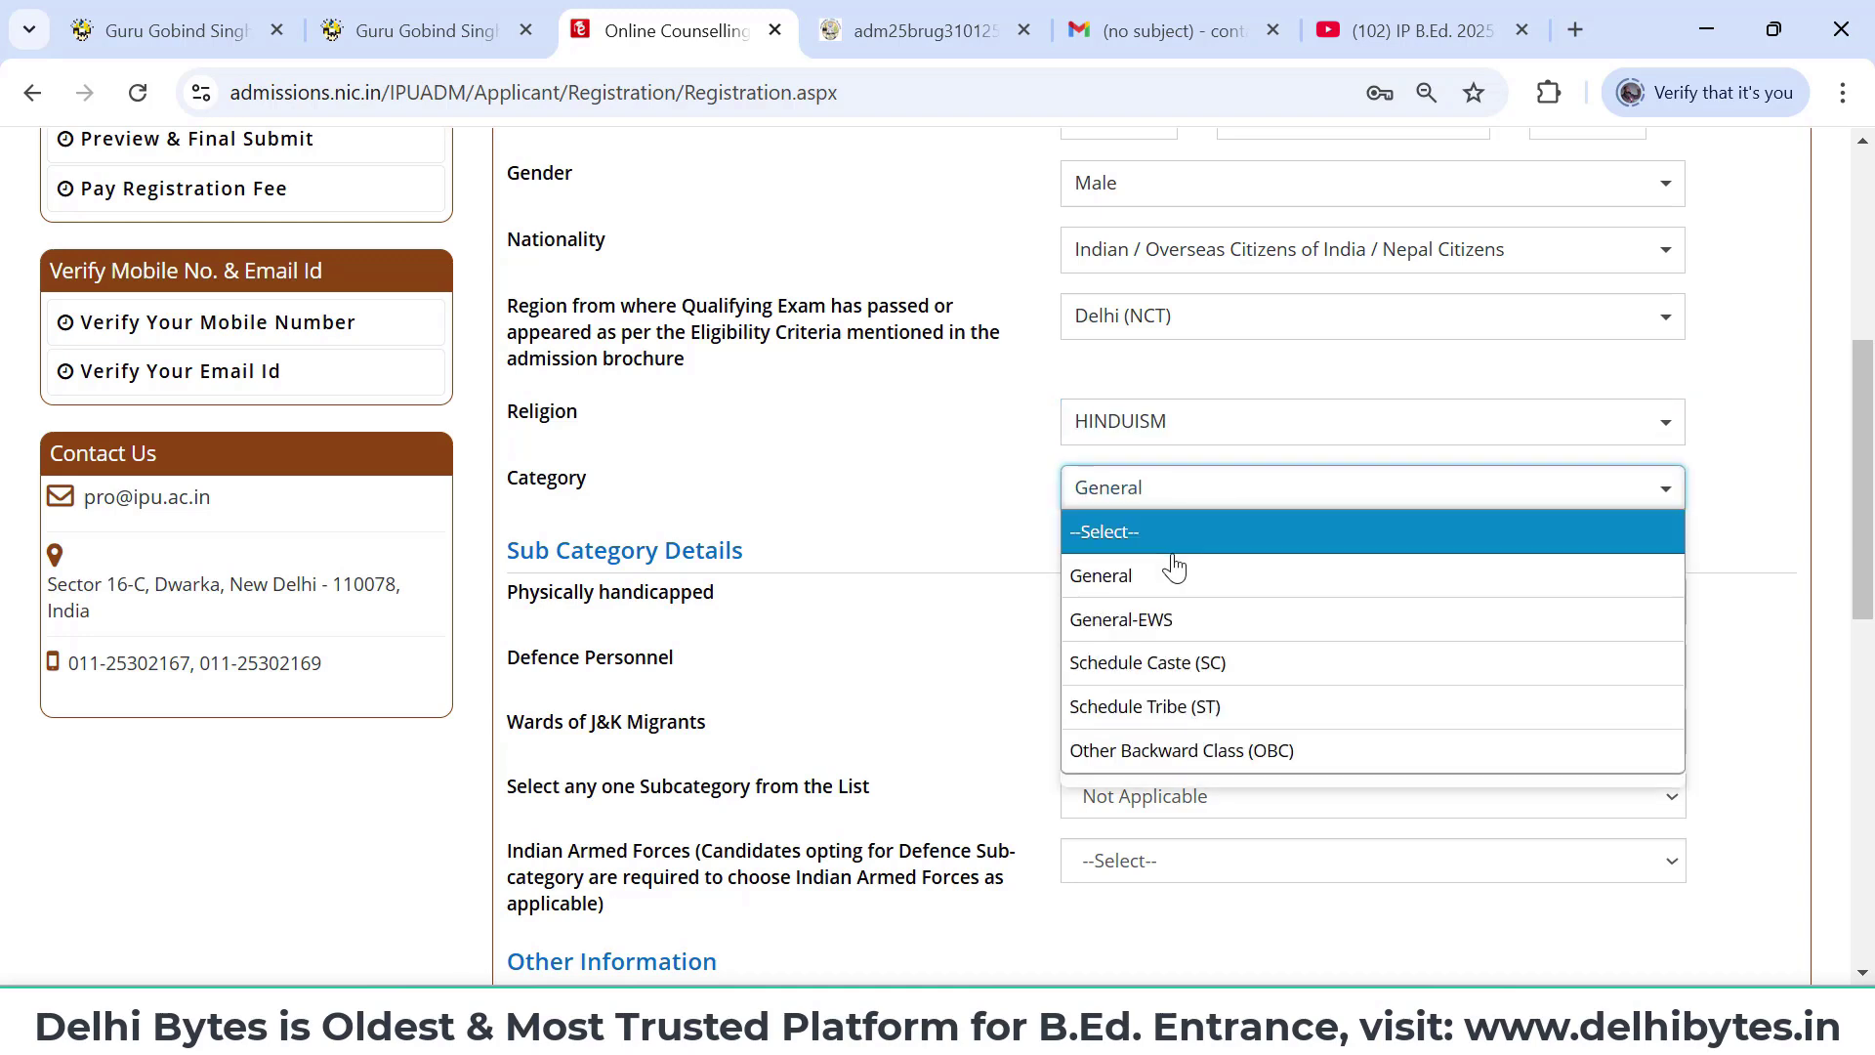
pyautogui.click(1175, 573)
# - Answer No for Physically handicapped, Defence Personnel and J&K Migrants; keep subcategory Not Applicable
pyautogui.scroll(-2, 1173, 571)
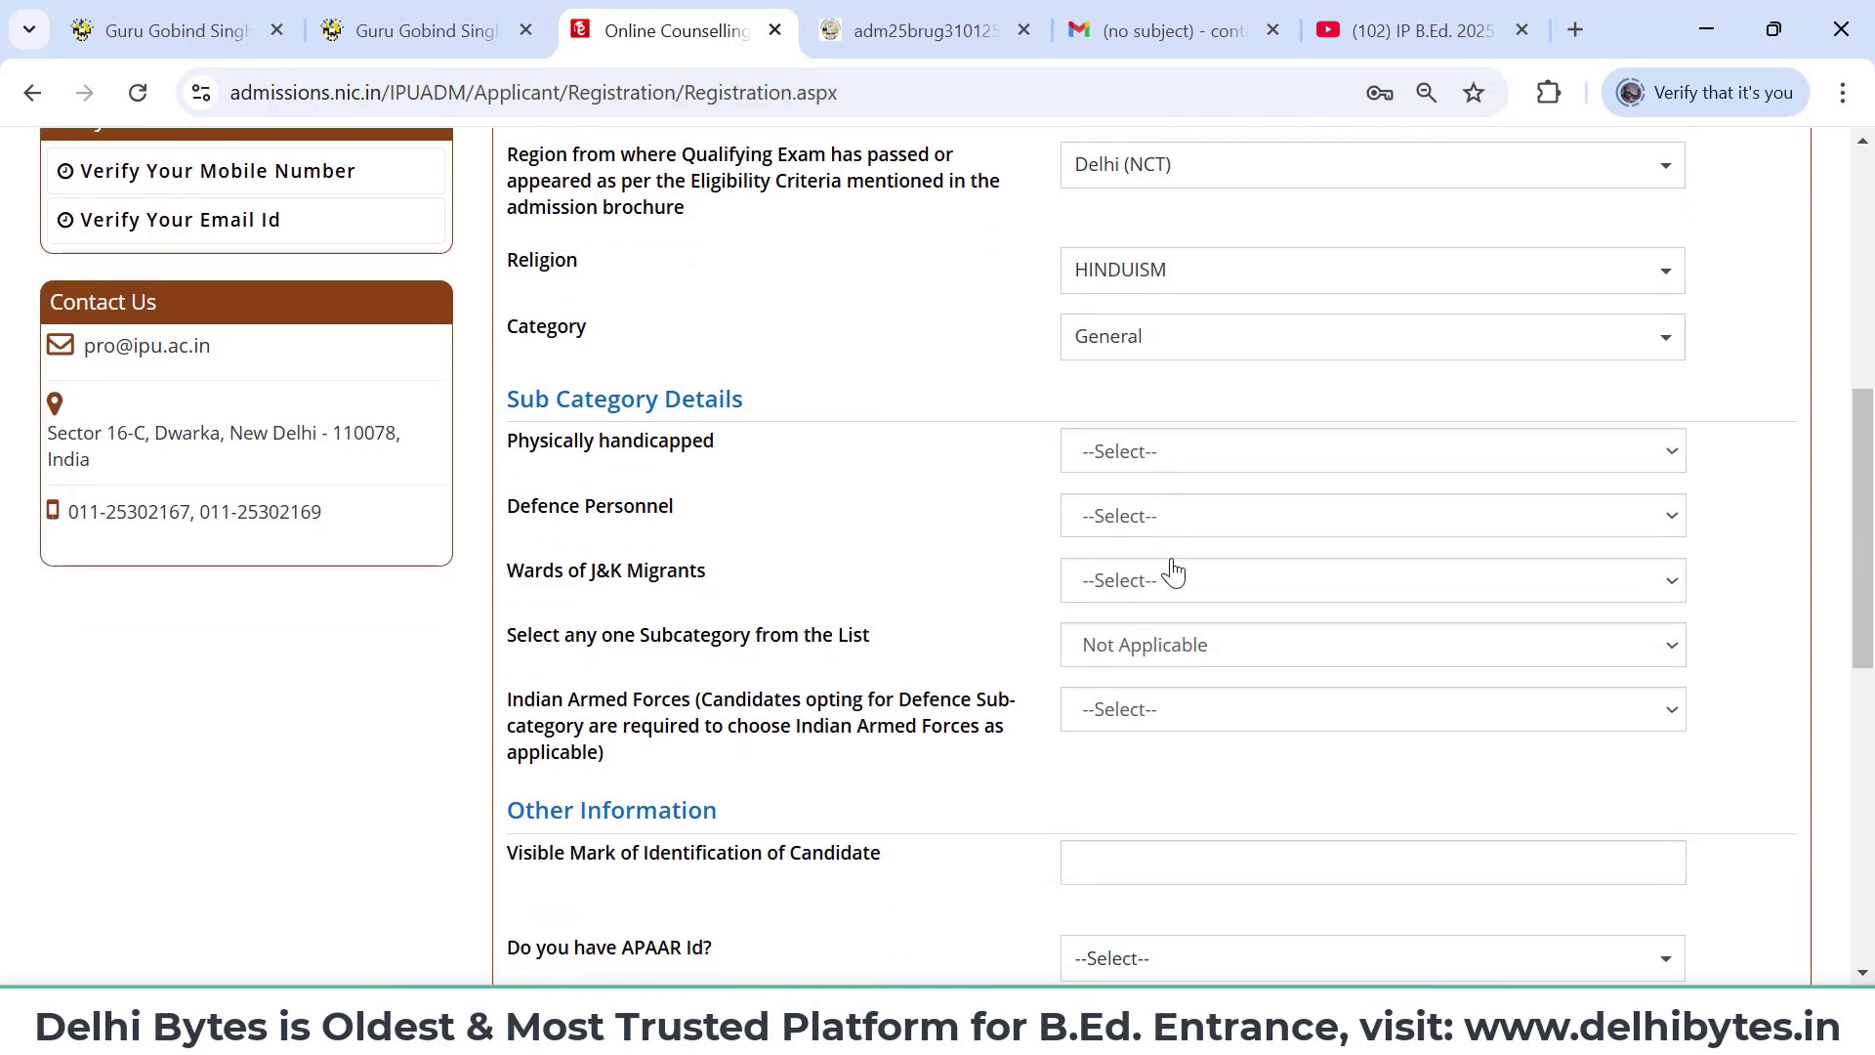
pyautogui.click(1200, 457)
pyautogui.click(1194, 565)
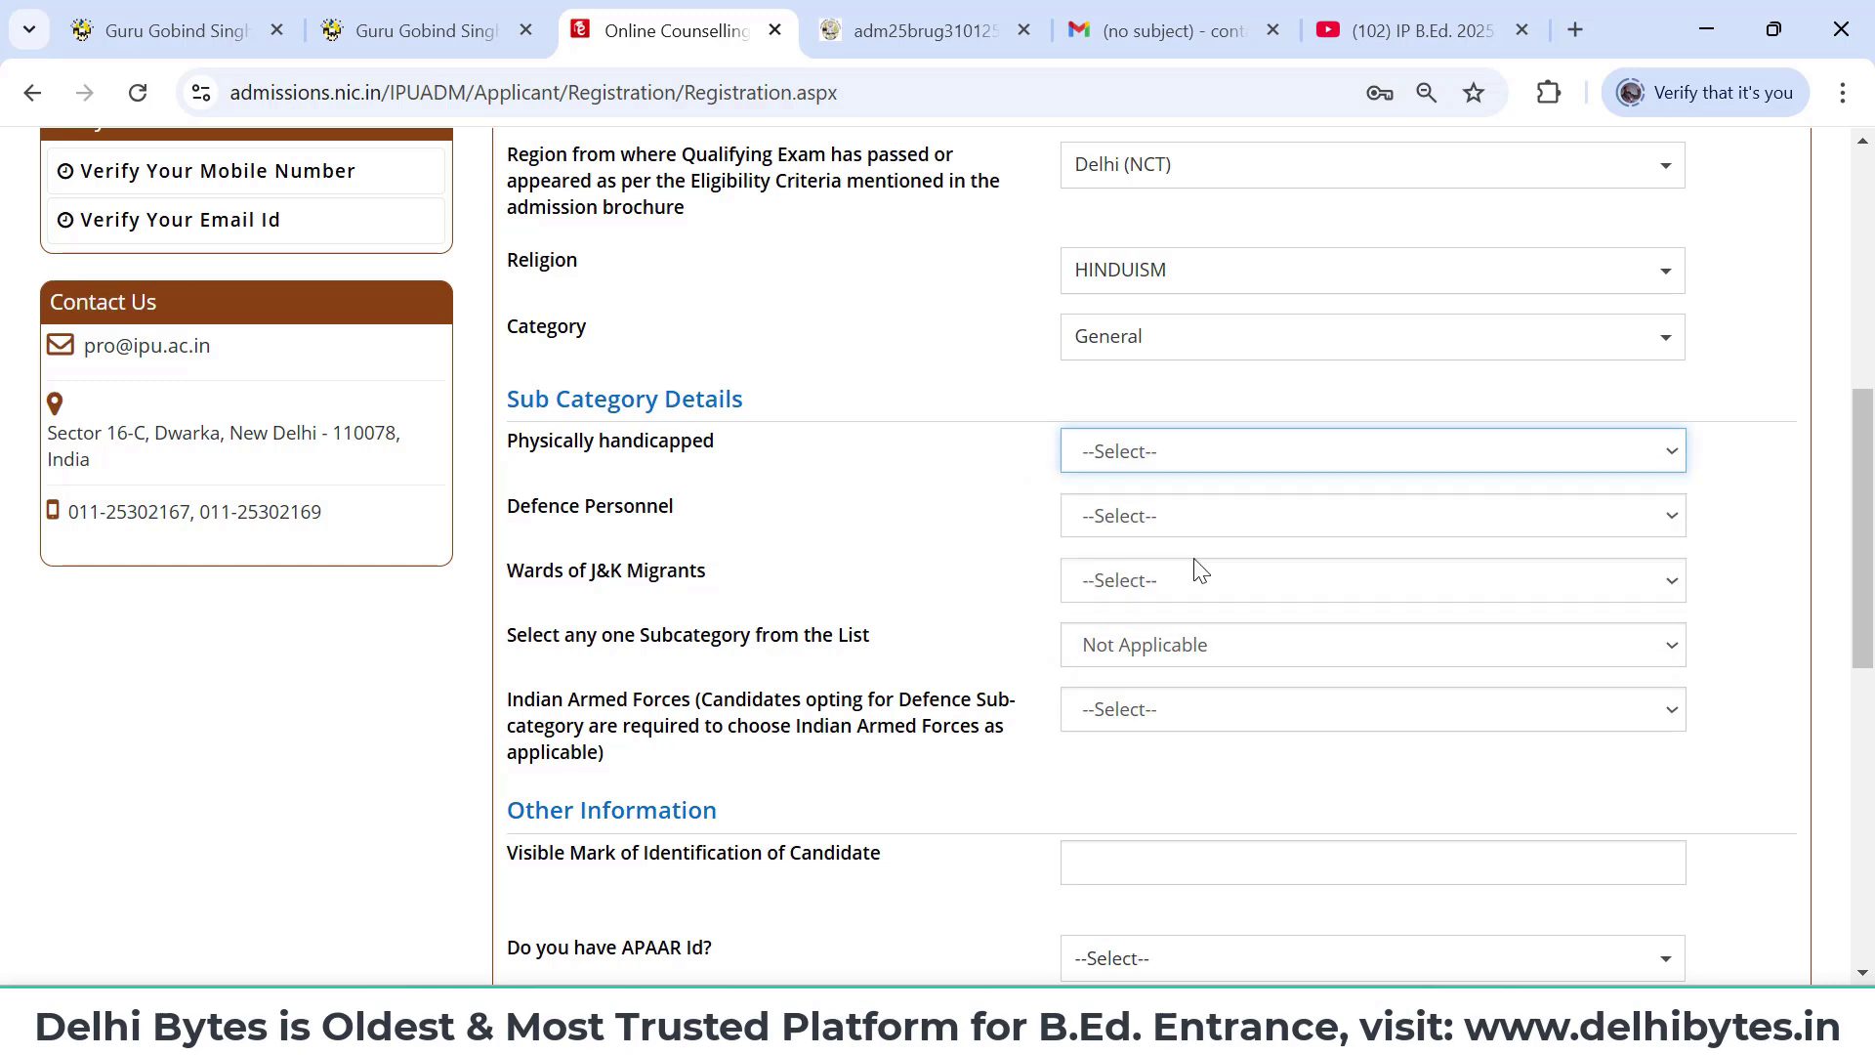
pyautogui.click(1217, 514)
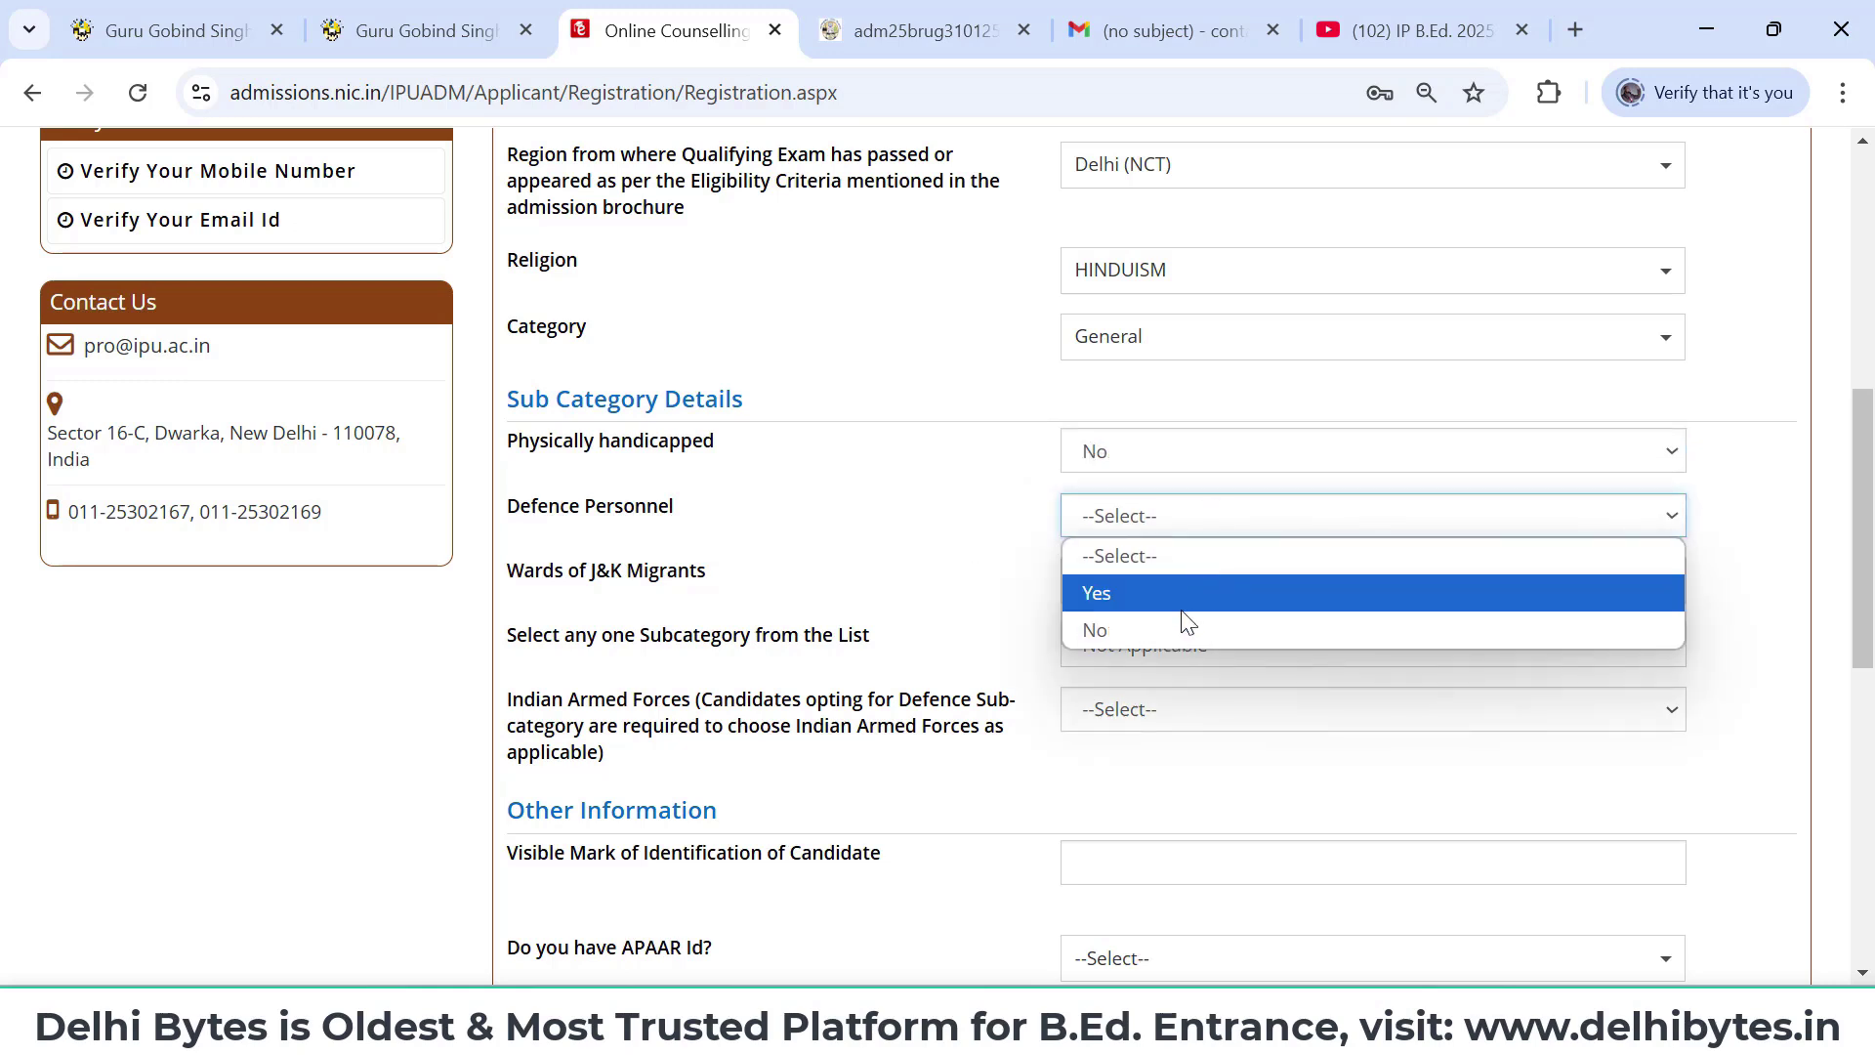
pyautogui.click(1144, 630)
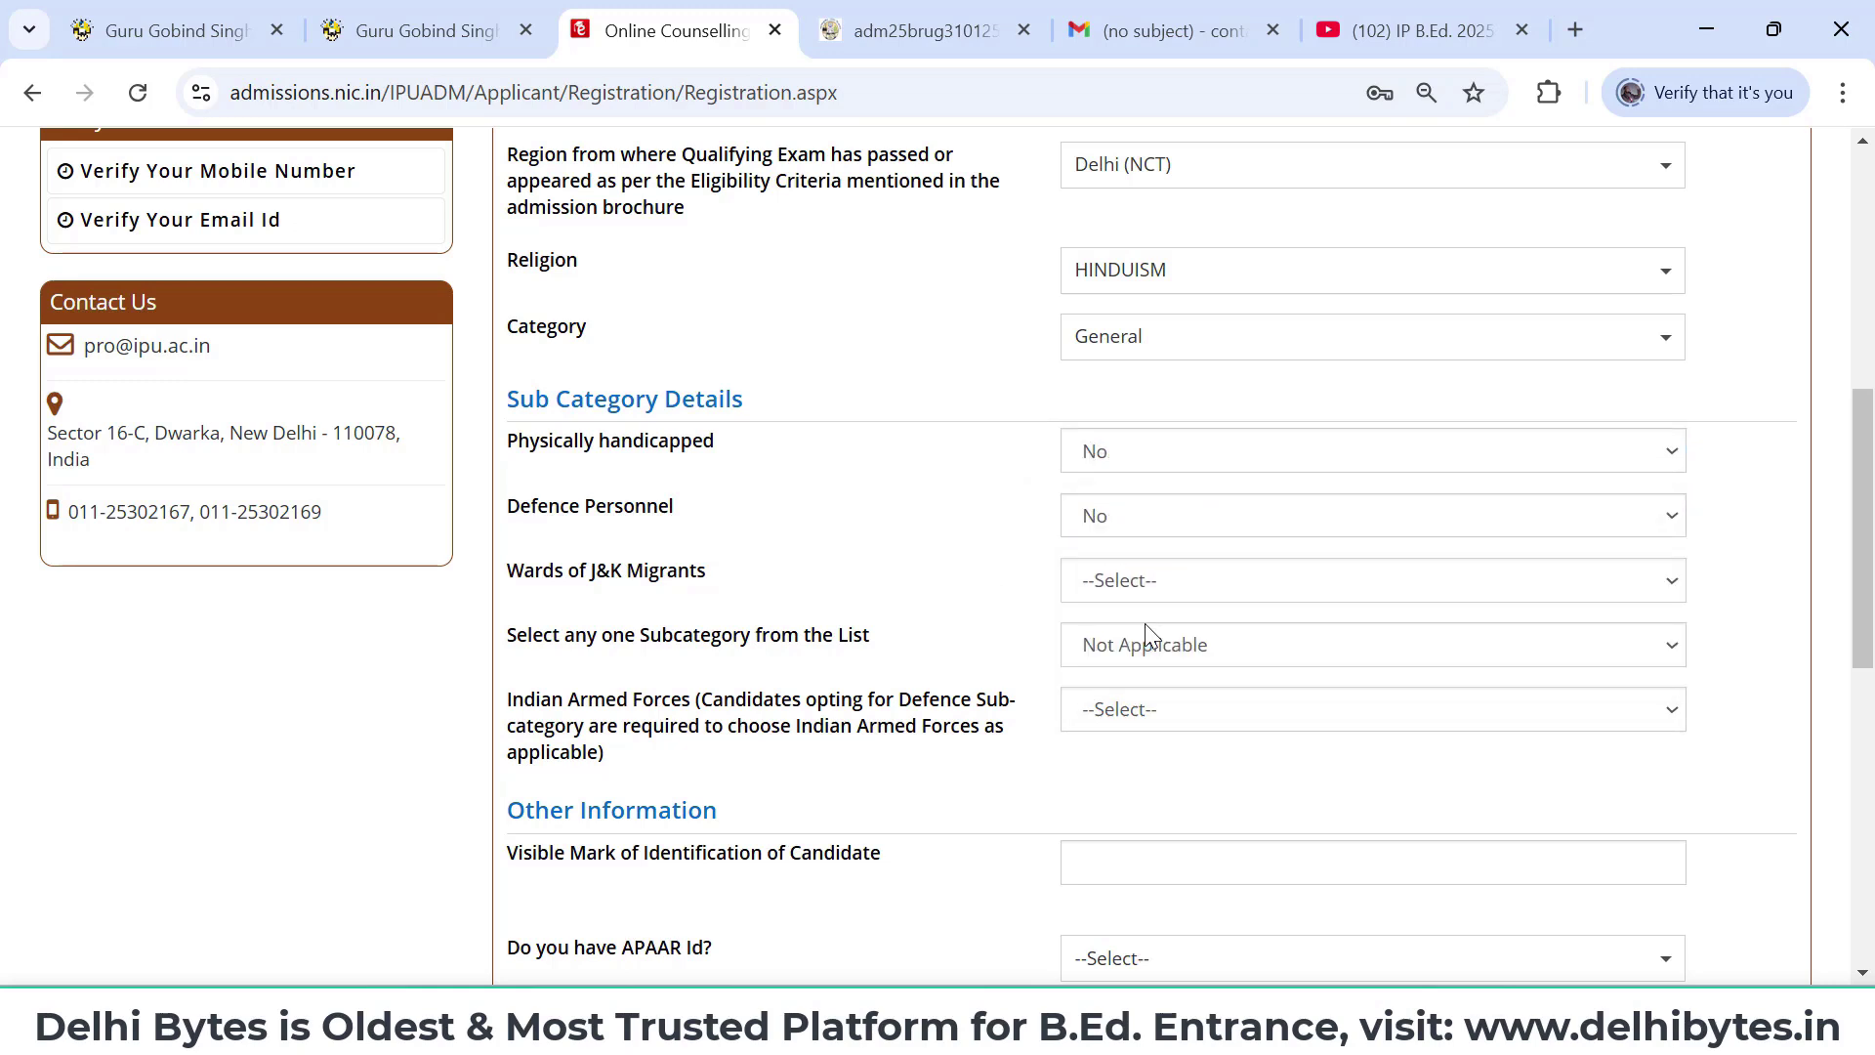
pyautogui.click(1217, 586)
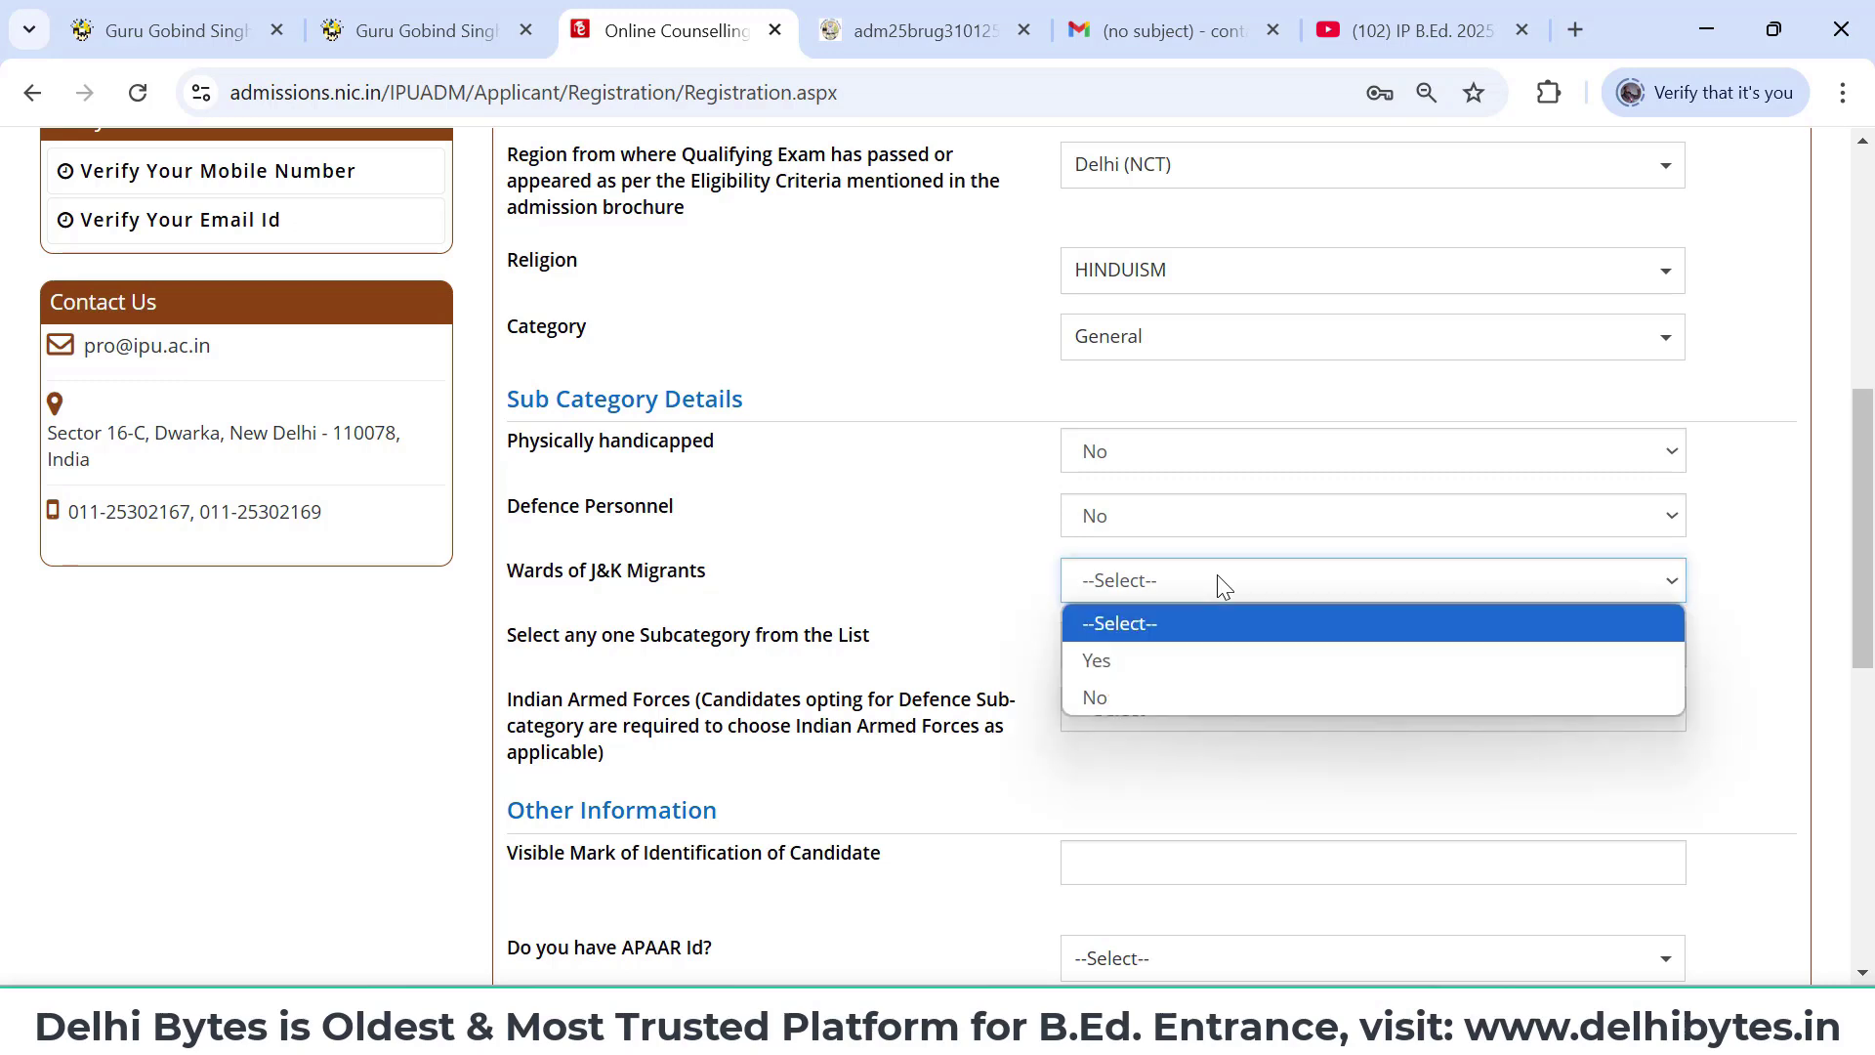
pyautogui.click(1163, 699)
pyautogui.click(1211, 661)
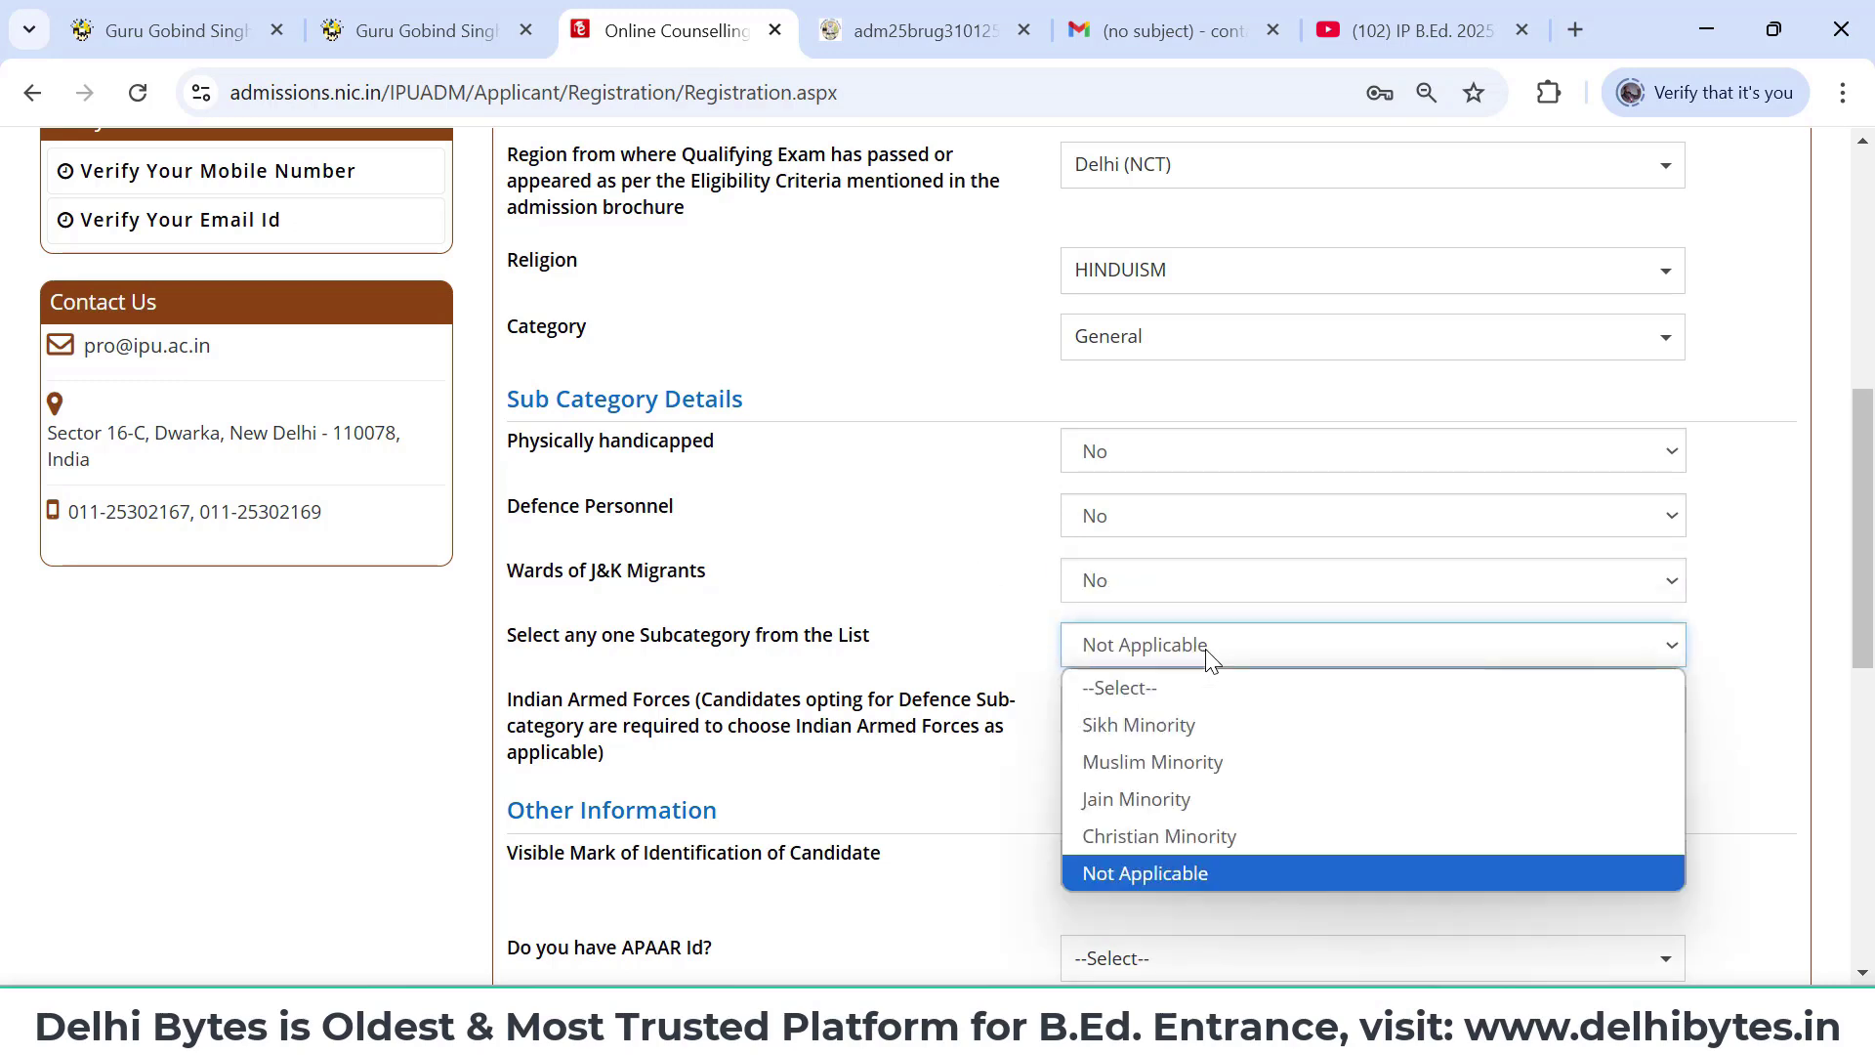
pyautogui.click(1190, 867)
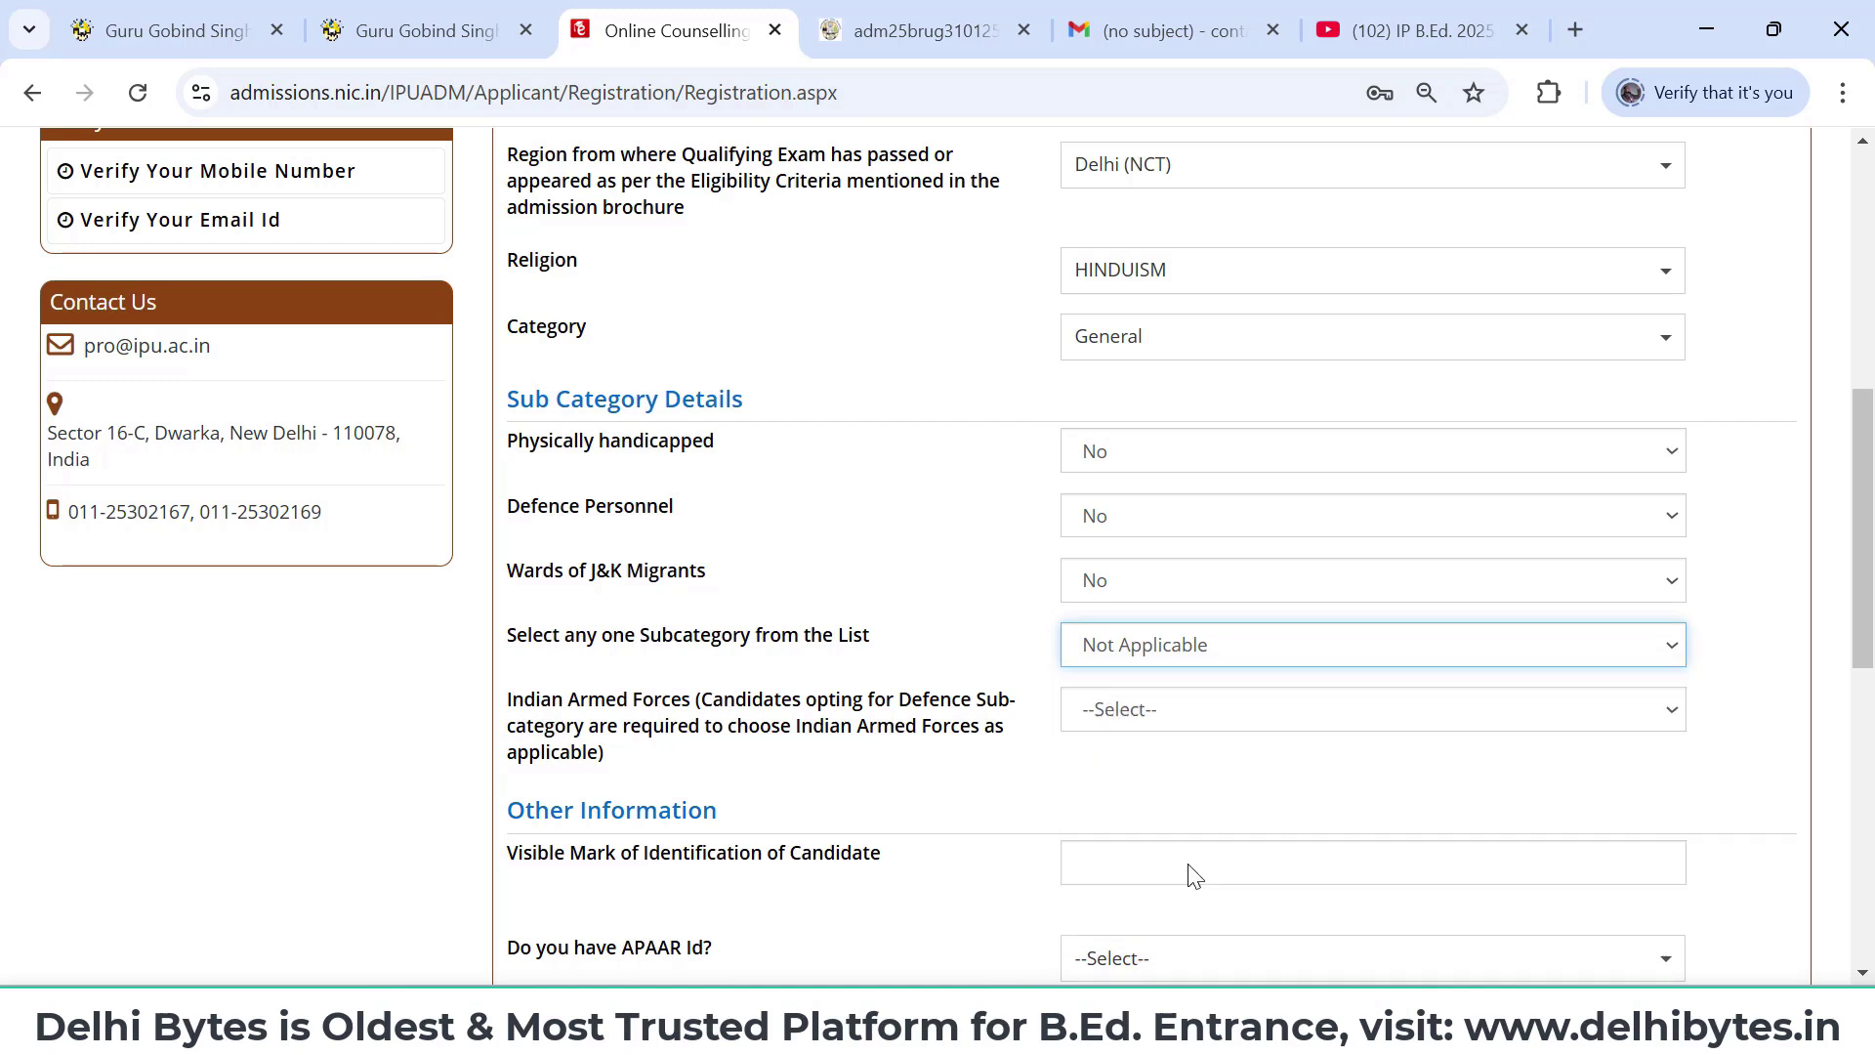
pyautogui.scroll(-3, 1188, 869)
# - Keep Indian Armed Forces as Not Applicable and enter identification mark 'Mole on Delhi Bytes'
pyautogui.click(1229, 415)
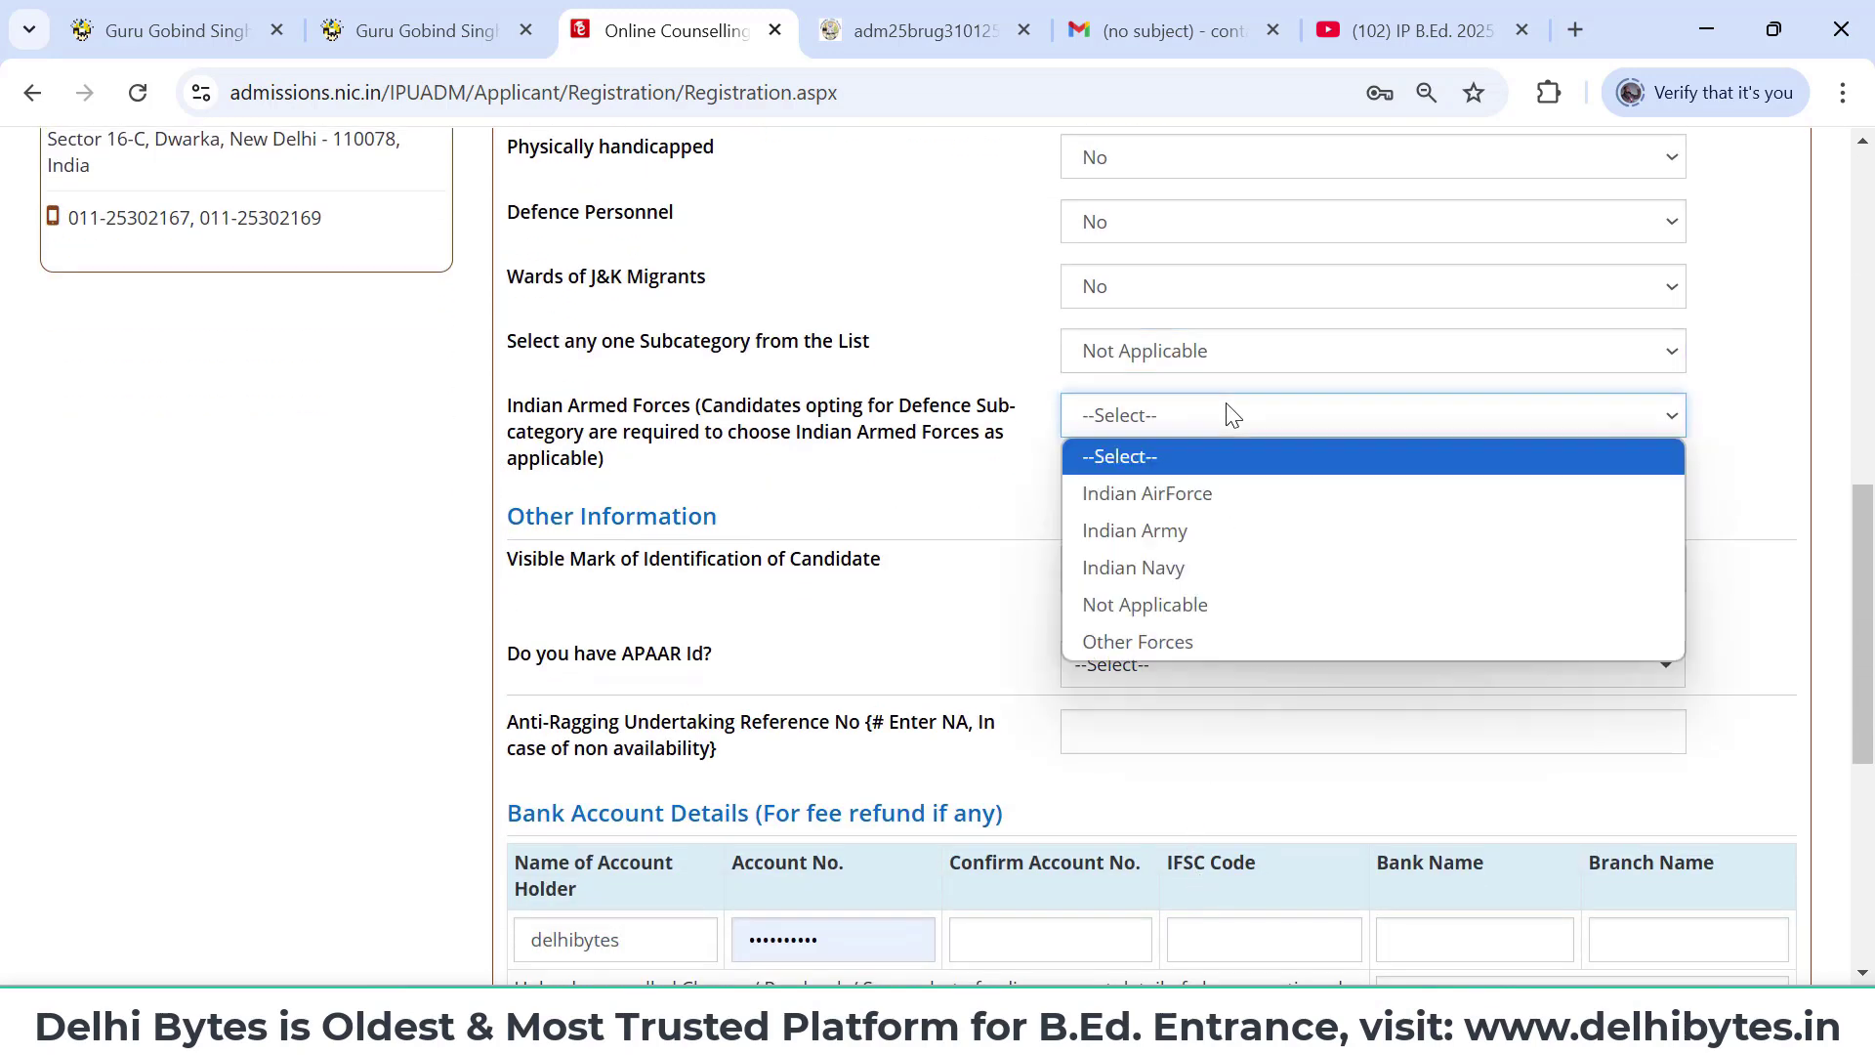
pyautogui.click(1180, 603)
pyautogui.scroll(-1, 1180, 601)
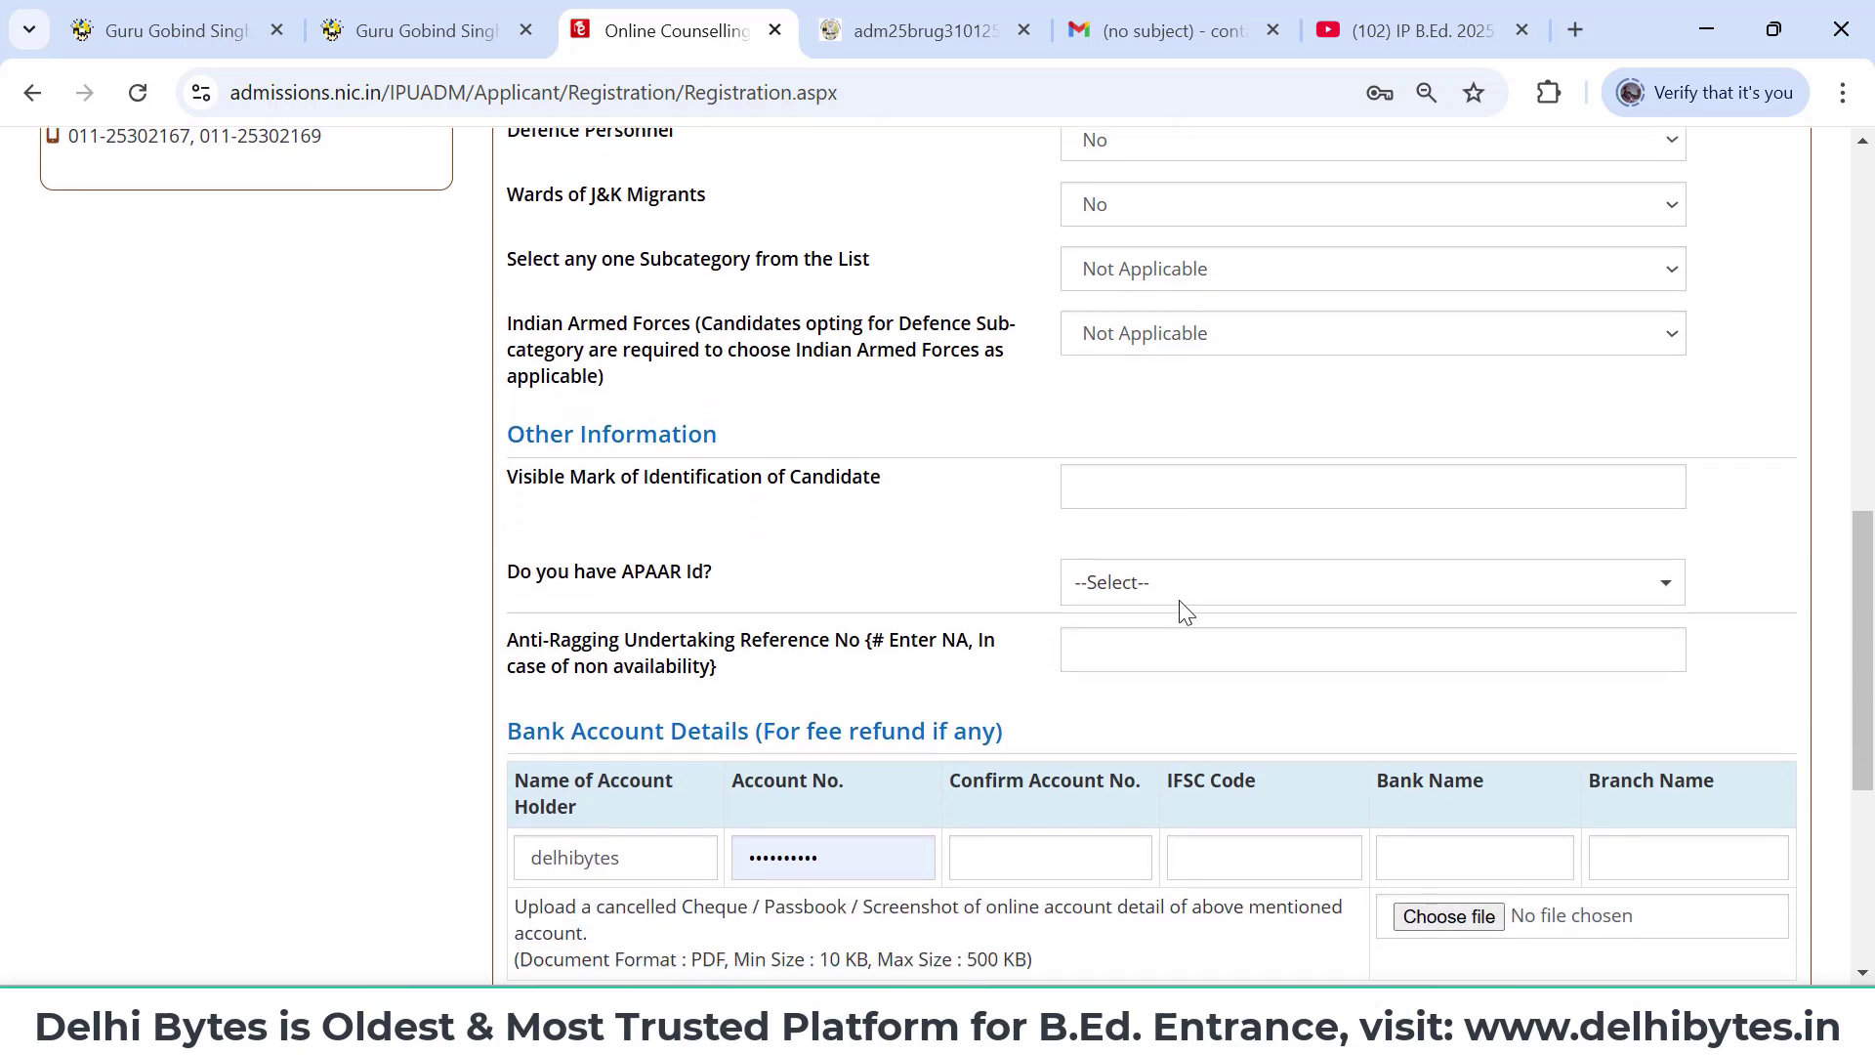
pyautogui.click(1195, 485)
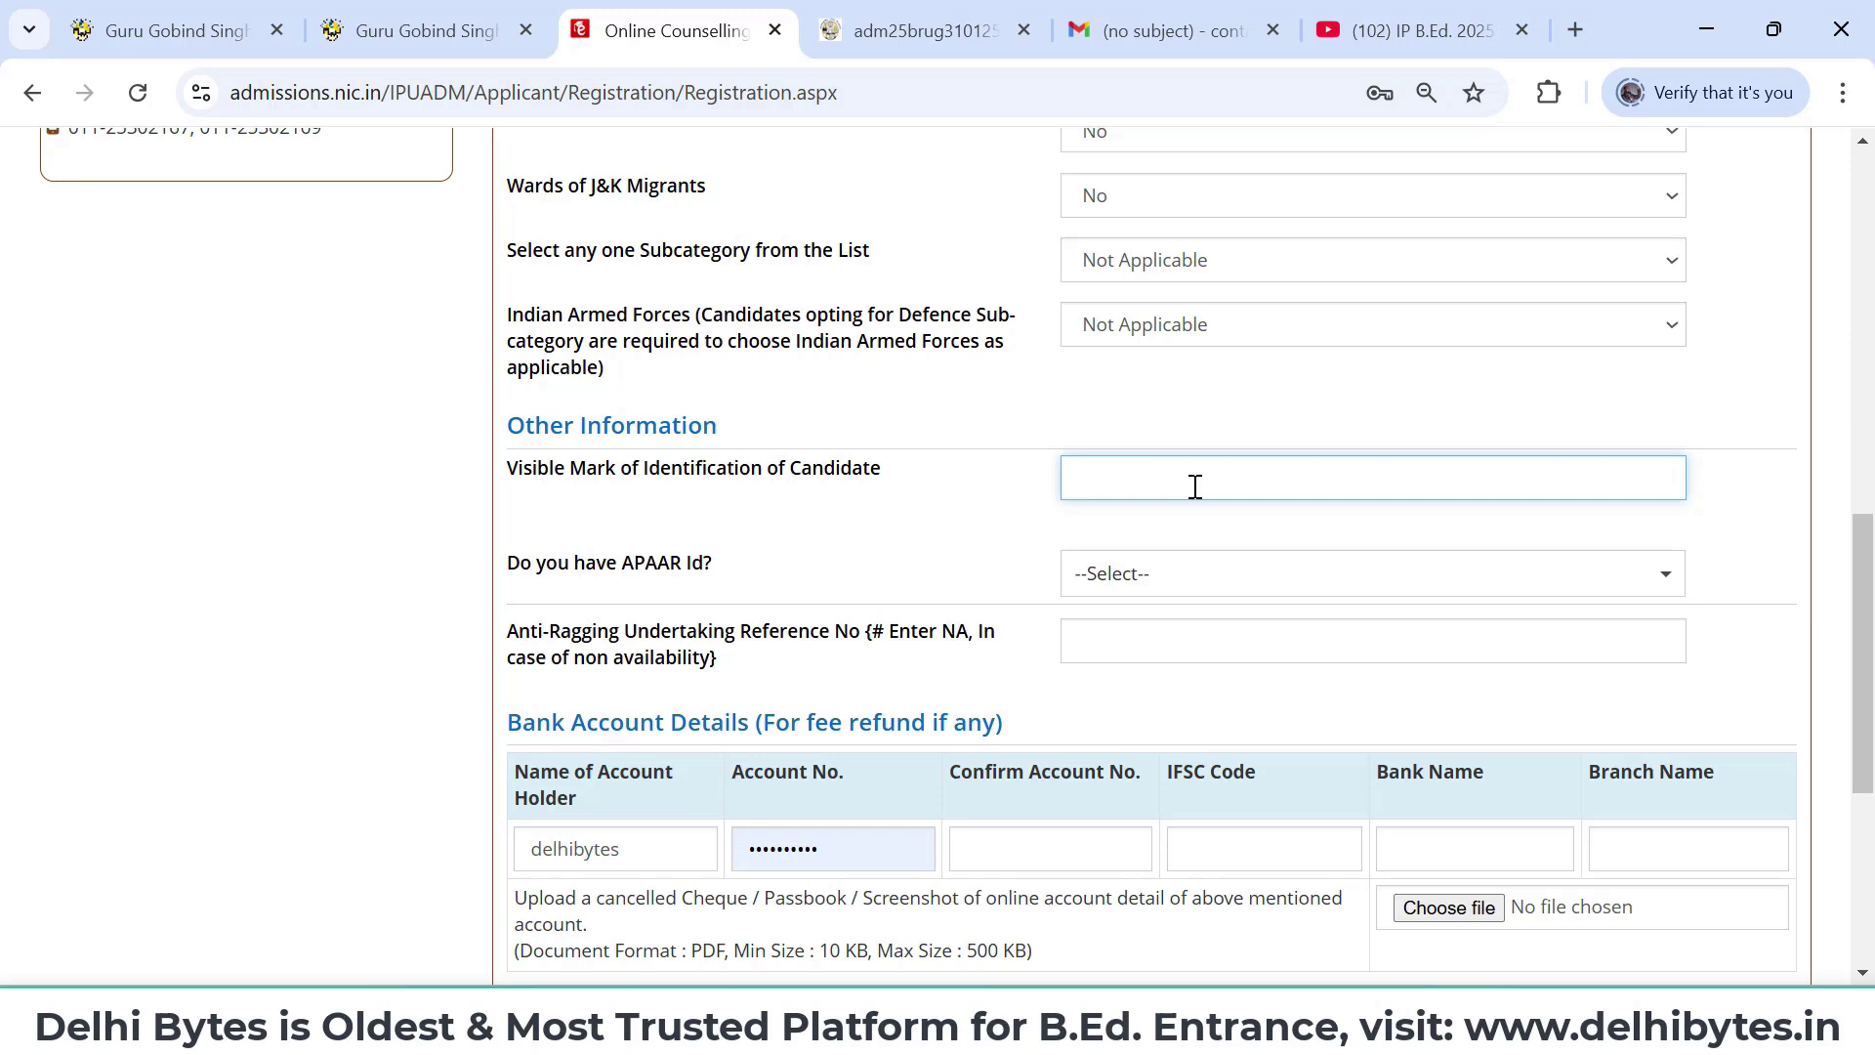
pyautogui.write('Mole on Delhi Bytes')
# - Answer No to having an APAAR Id
pyautogui.scroll(-1, 1196, 486)
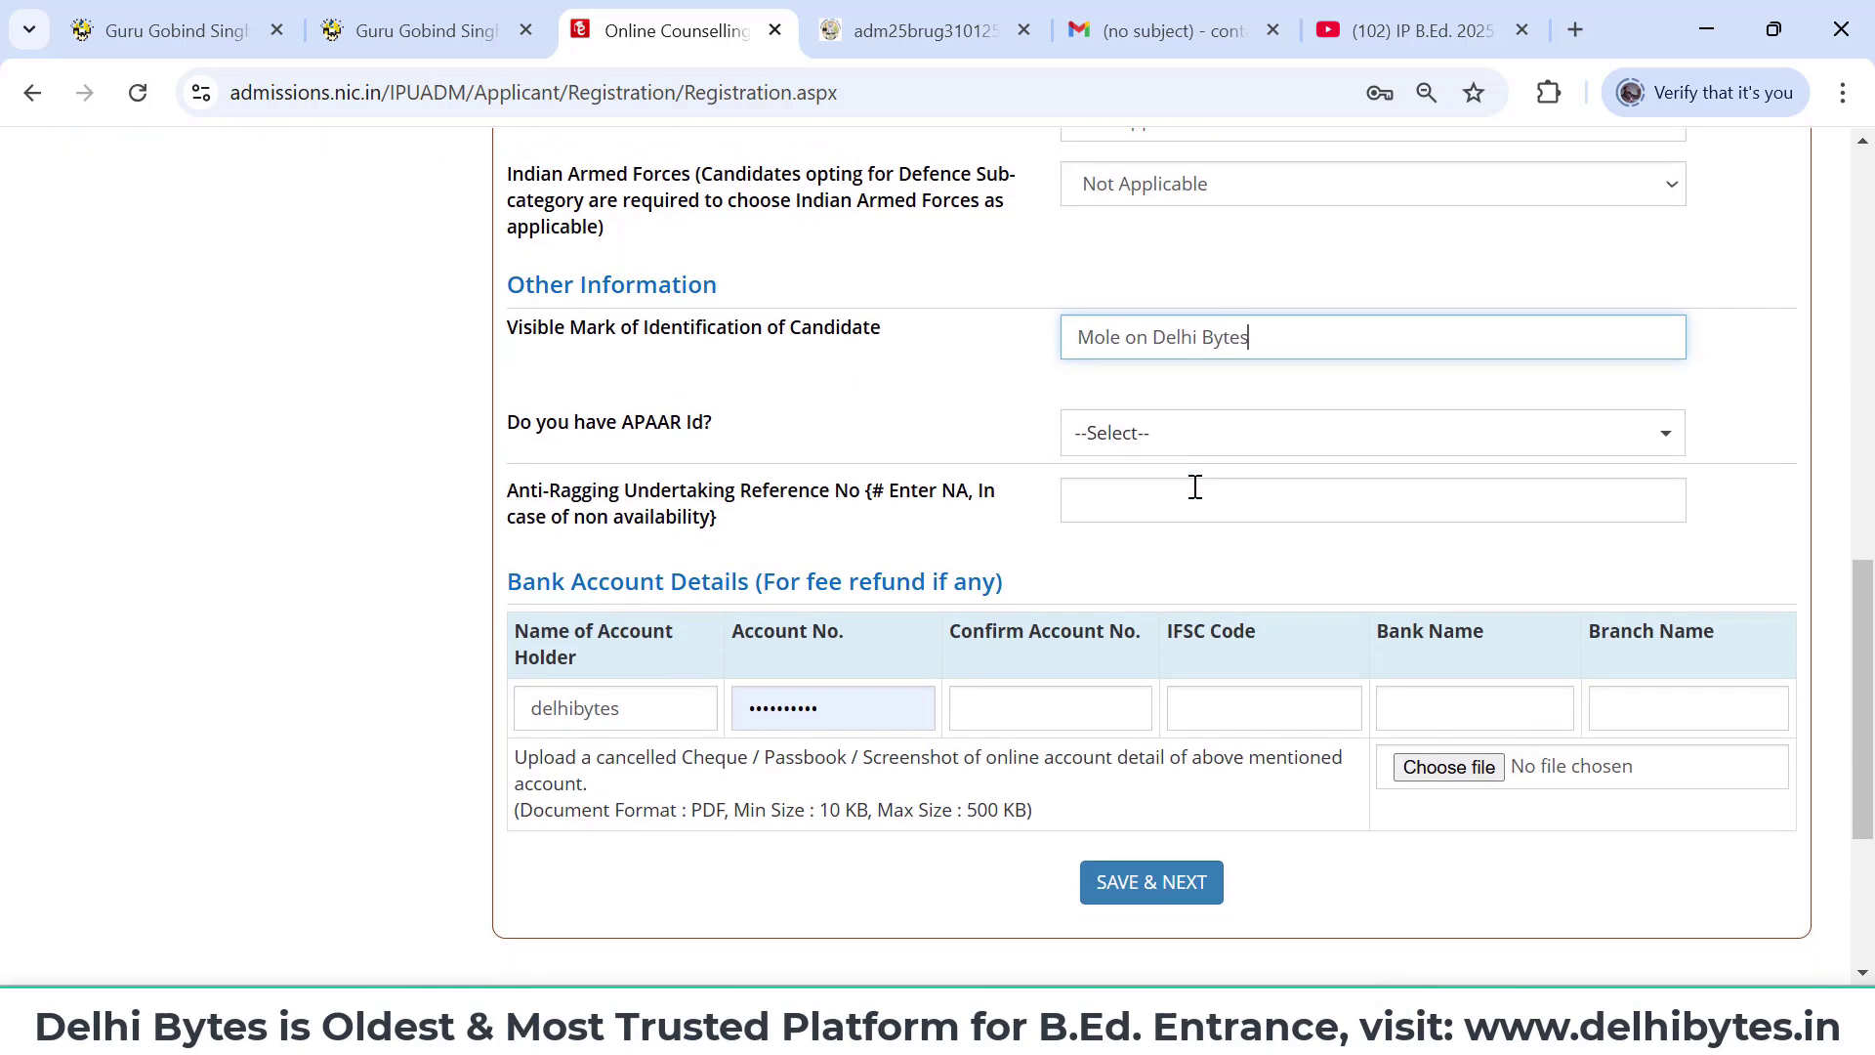
pyautogui.scroll(1, 1196, 486)
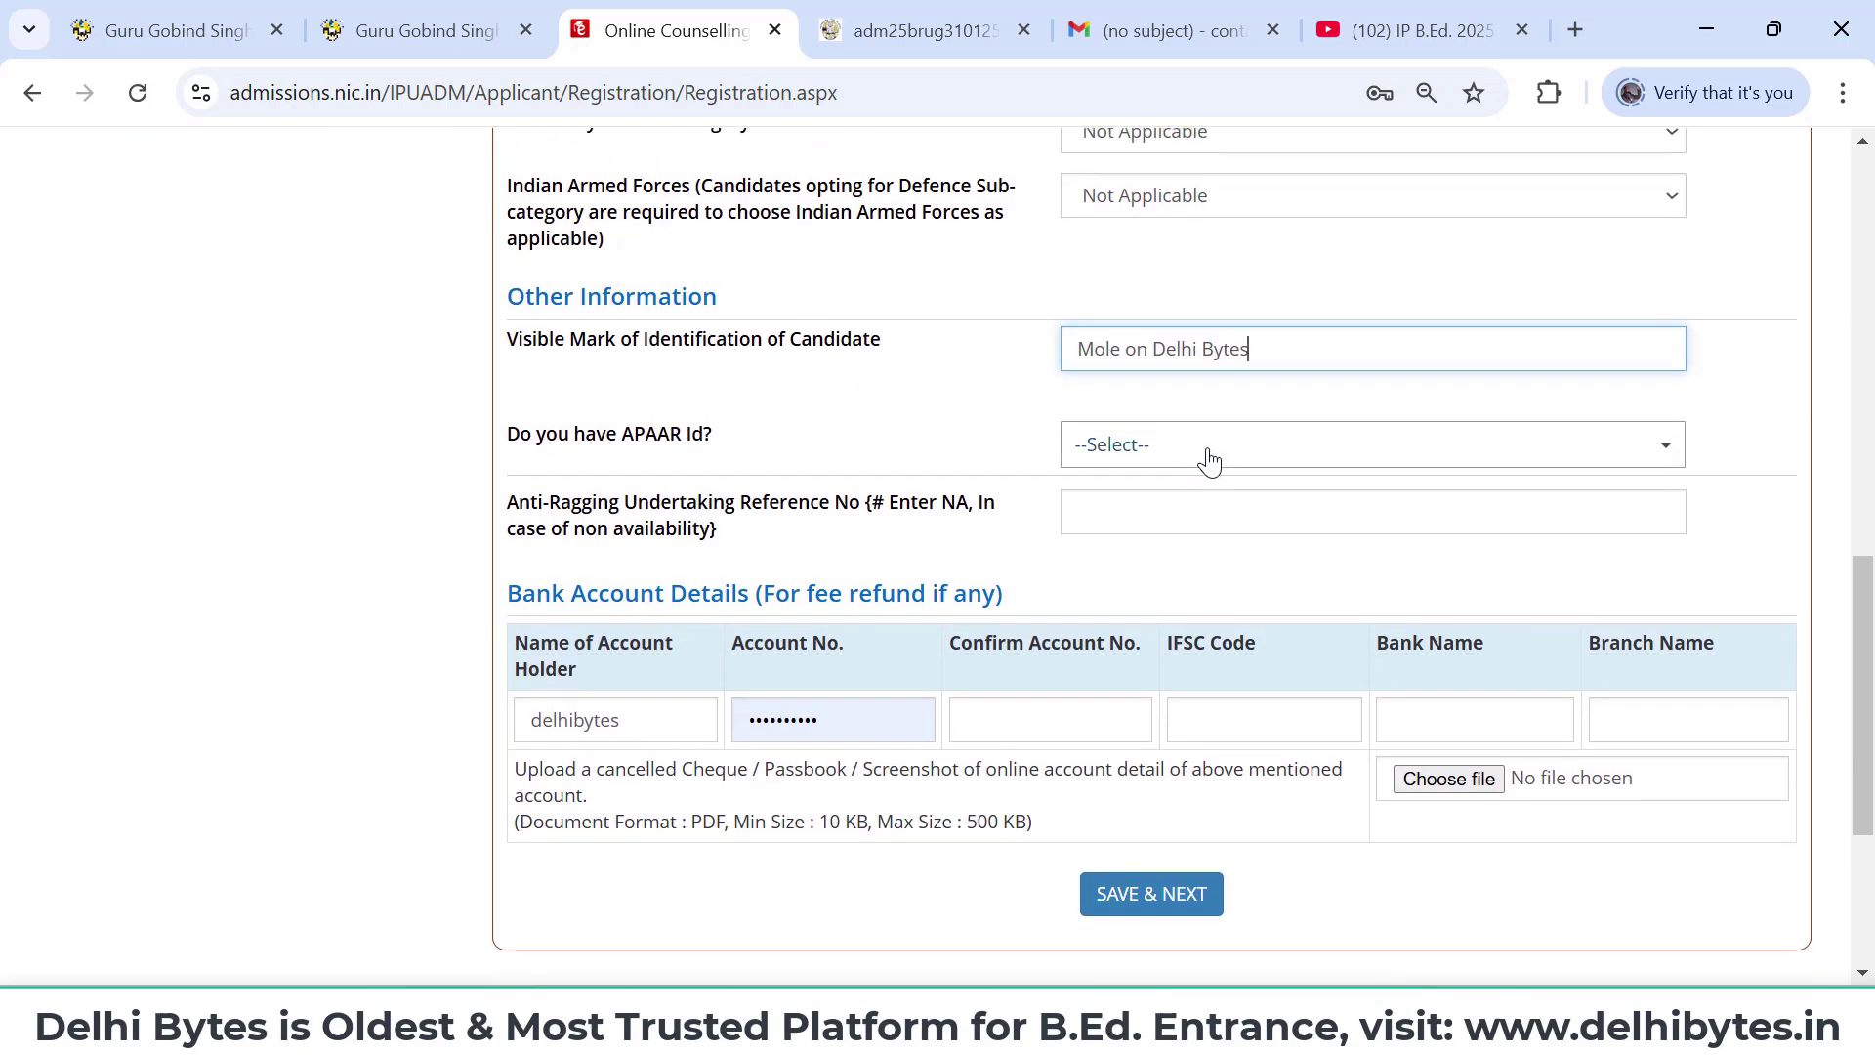
pyautogui.click(1209, 459)
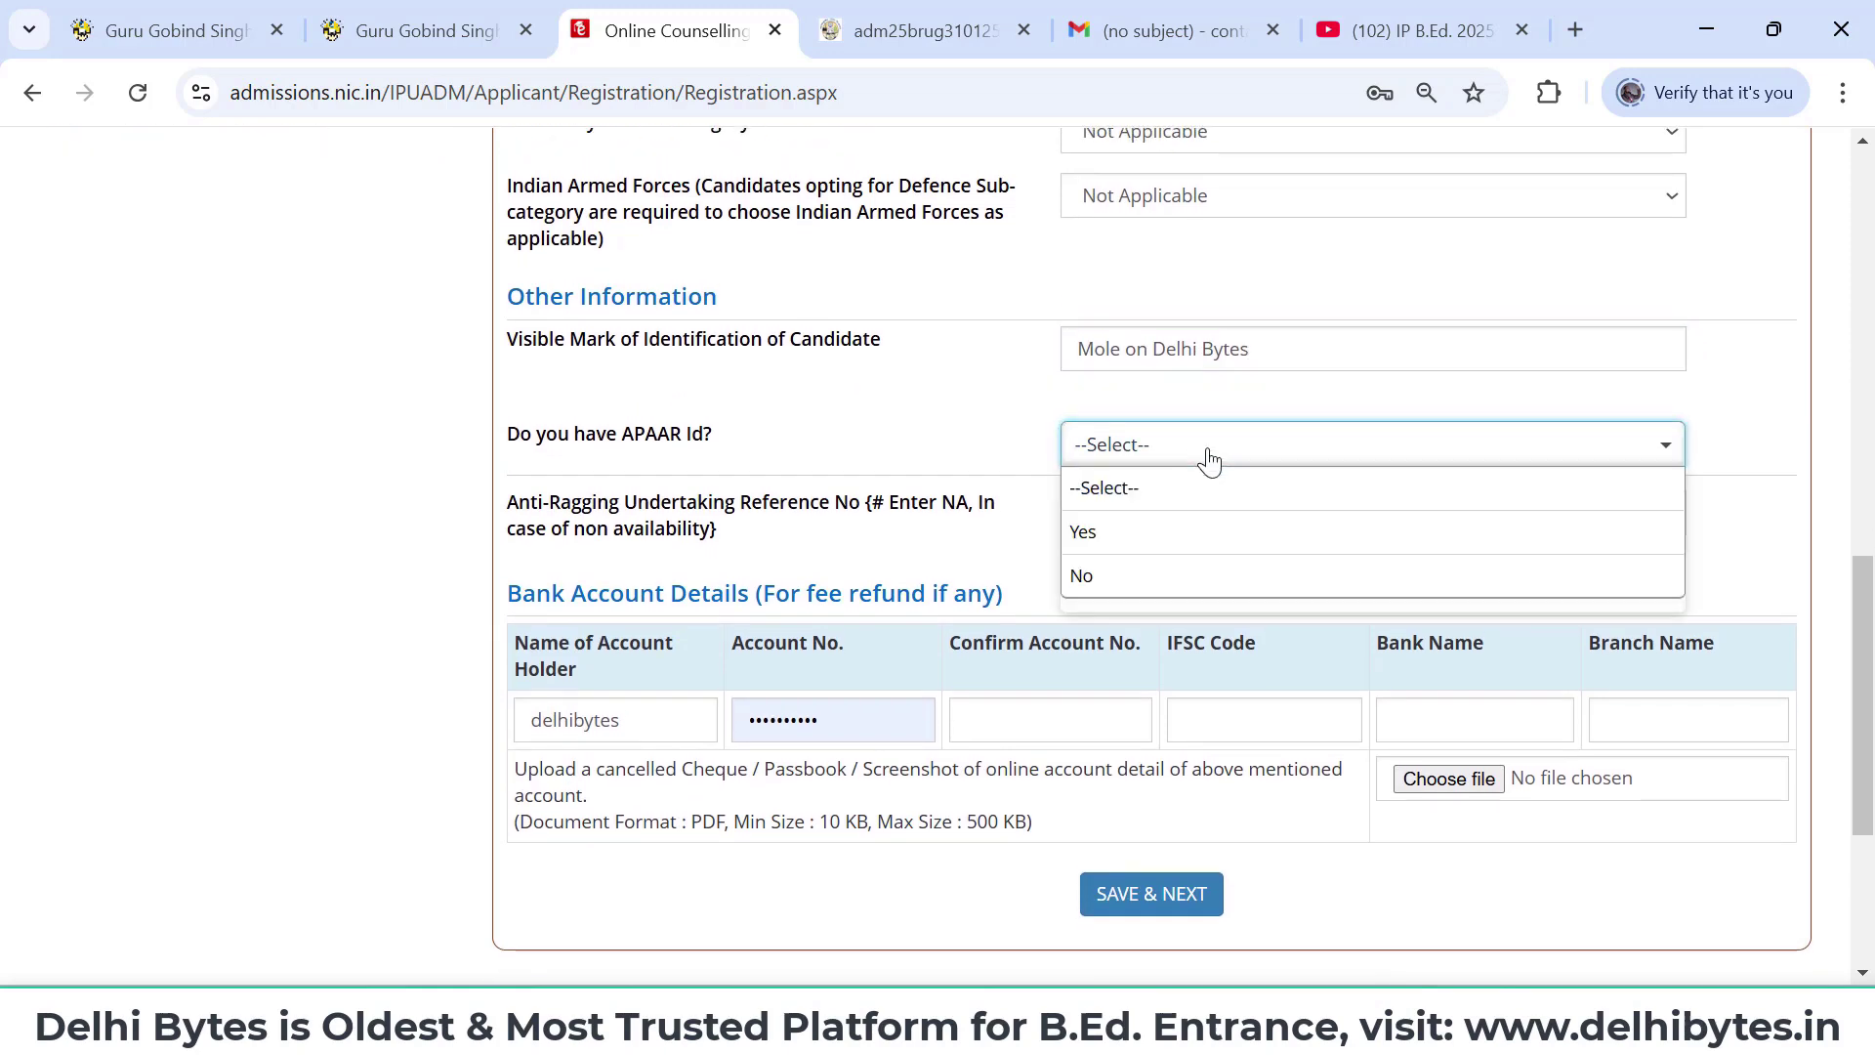
pyautogui.click(1151, 583)
pyautogui.scroll(-2, 1148, 550)
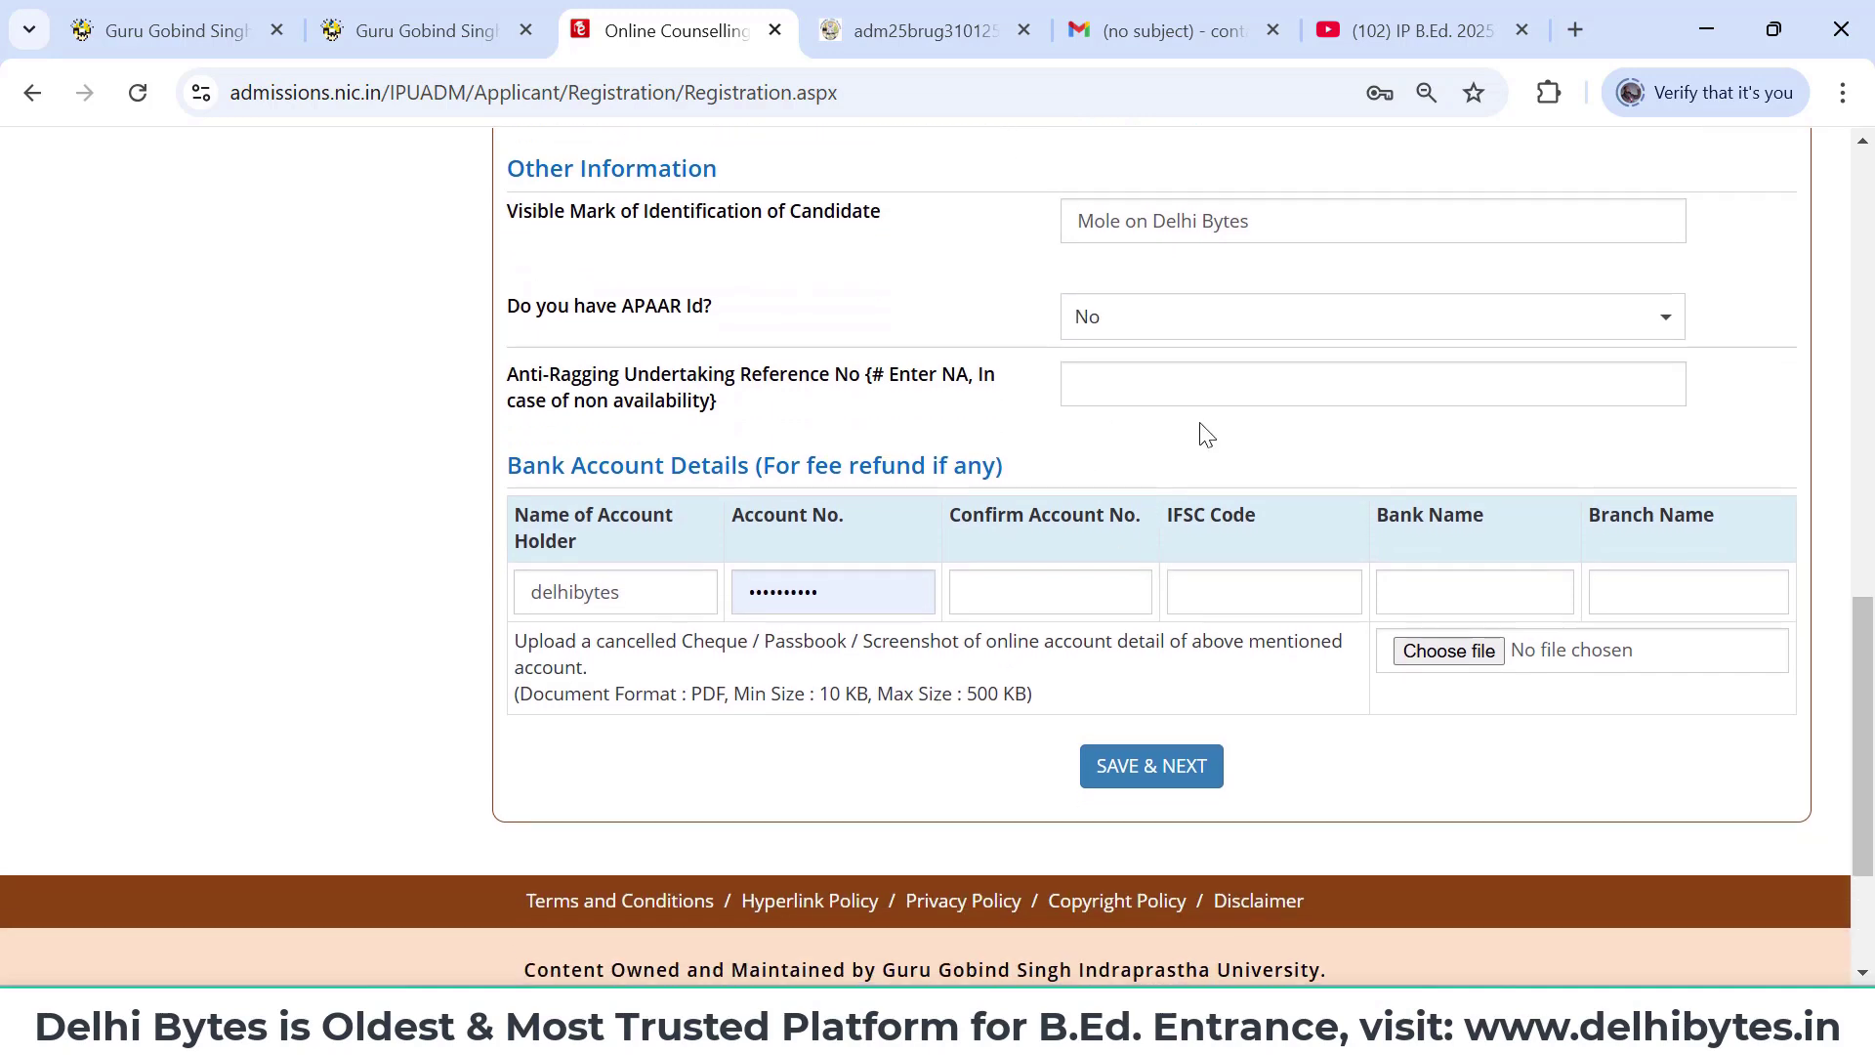
pyautogui.scroll(-1, 1074, 457)
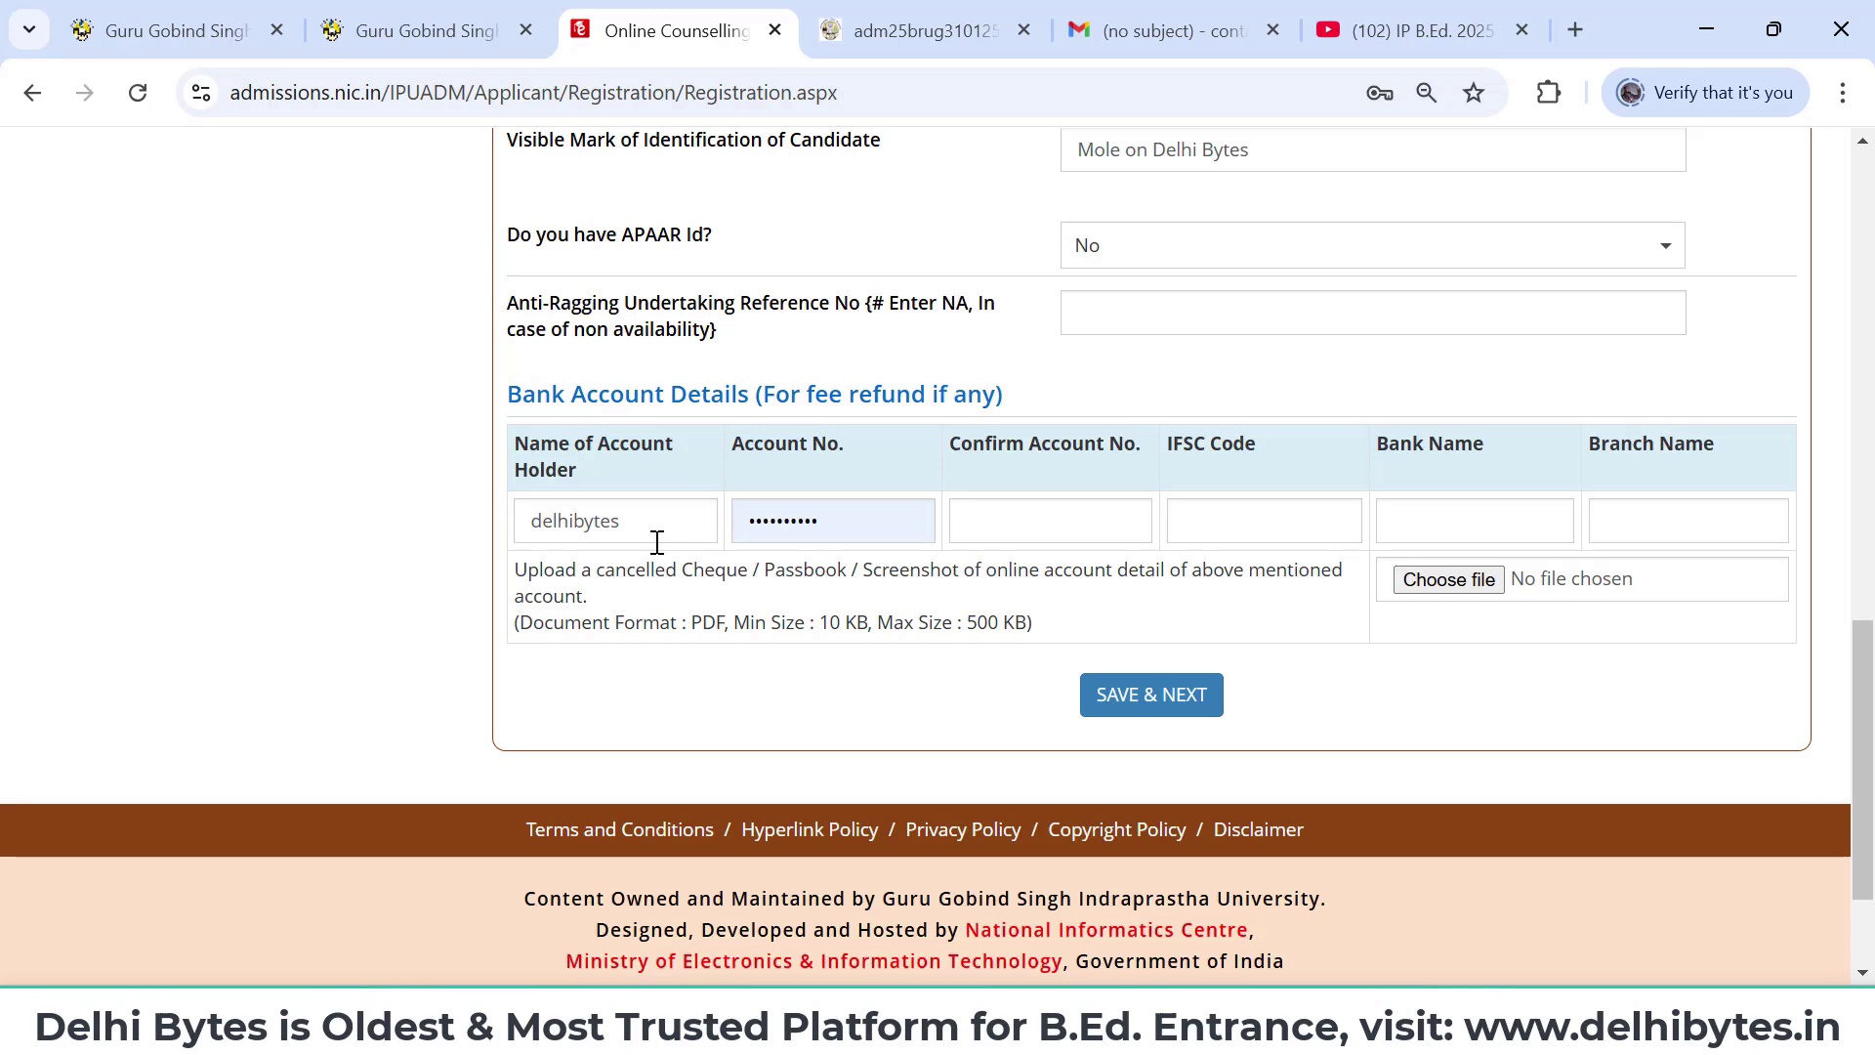
# - Replace the account holder's name in the refund bank details
pyautogui.click(657, 542)
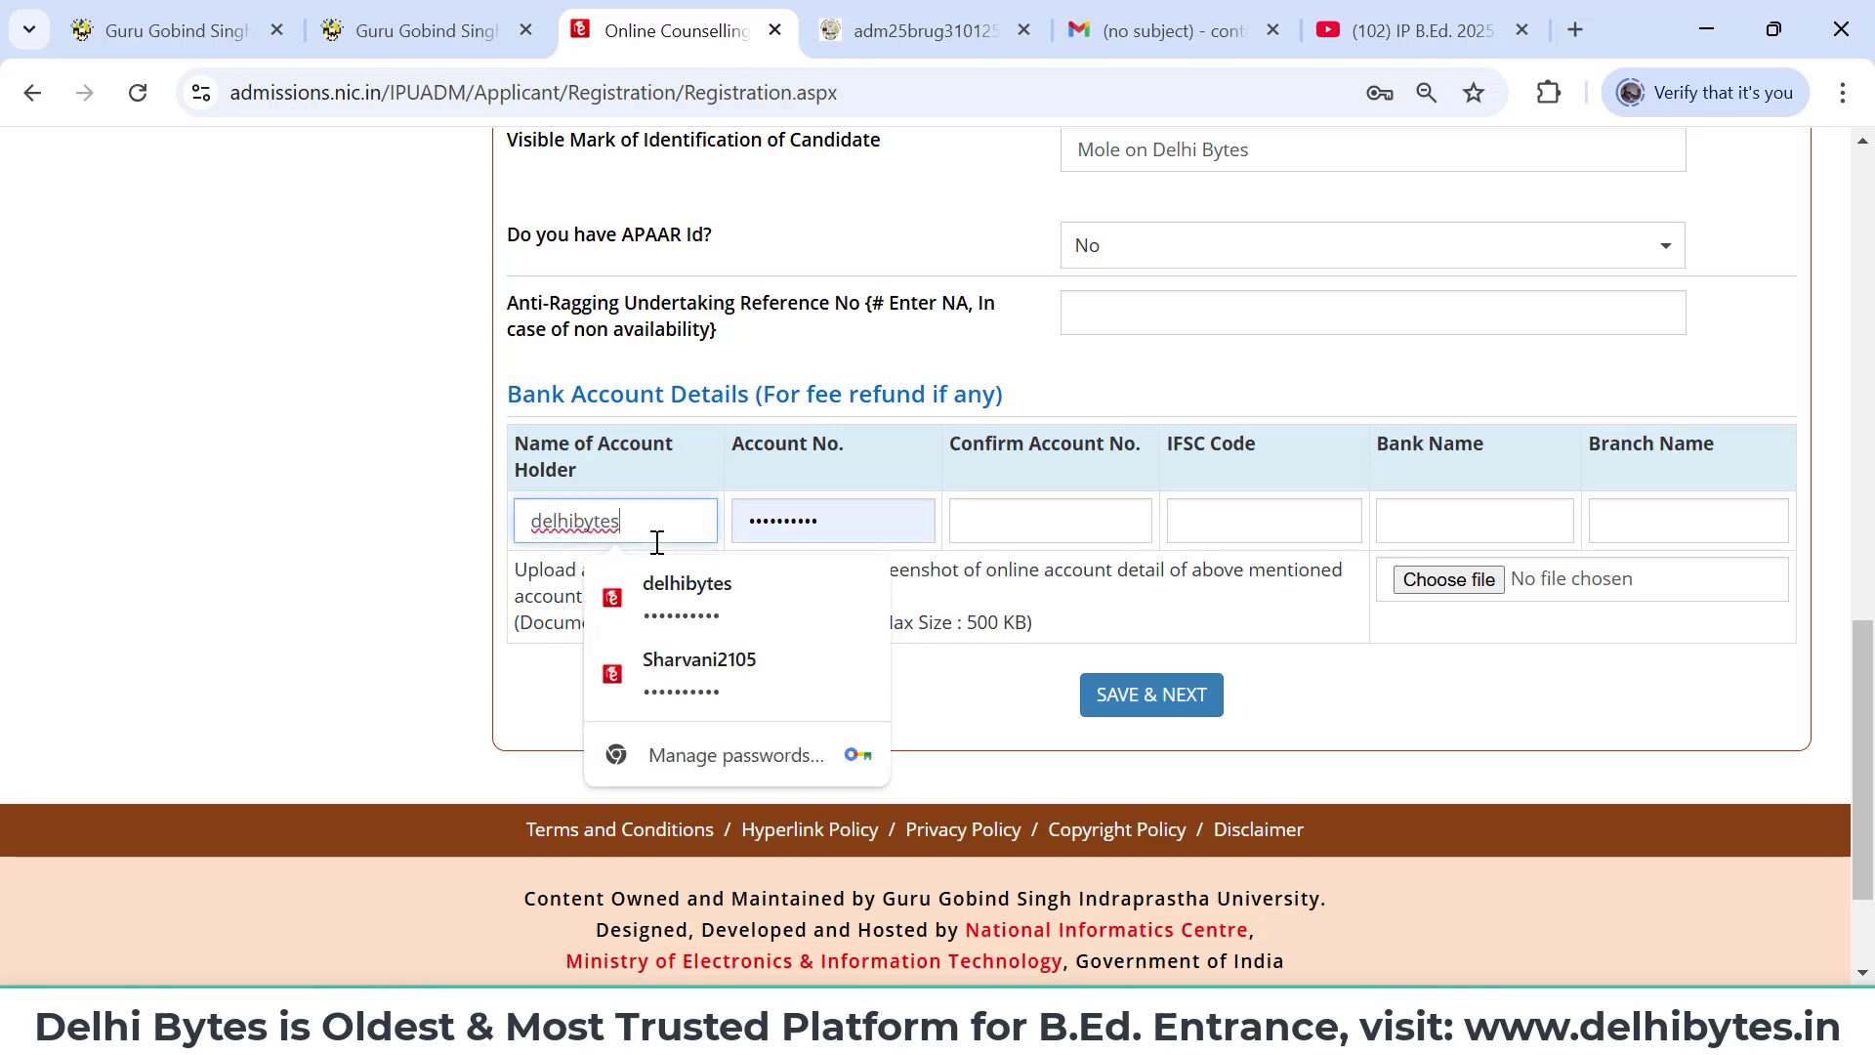
pyautogui.press('BackSpace')
pyautogui.press('BackSpace')
pyautogui.press('BackSpace')
pyautogui.press('BackSpace')
pyautogui.press('BackSpace')
pyautogui.press('BackSpace')
pyautogui.press('BackSpace')
pyautogui.press('BackSpace')
pyautogui.press('BackSpace')
pyautogui.press('BackSpace')
pyautogui.write('Delhi')
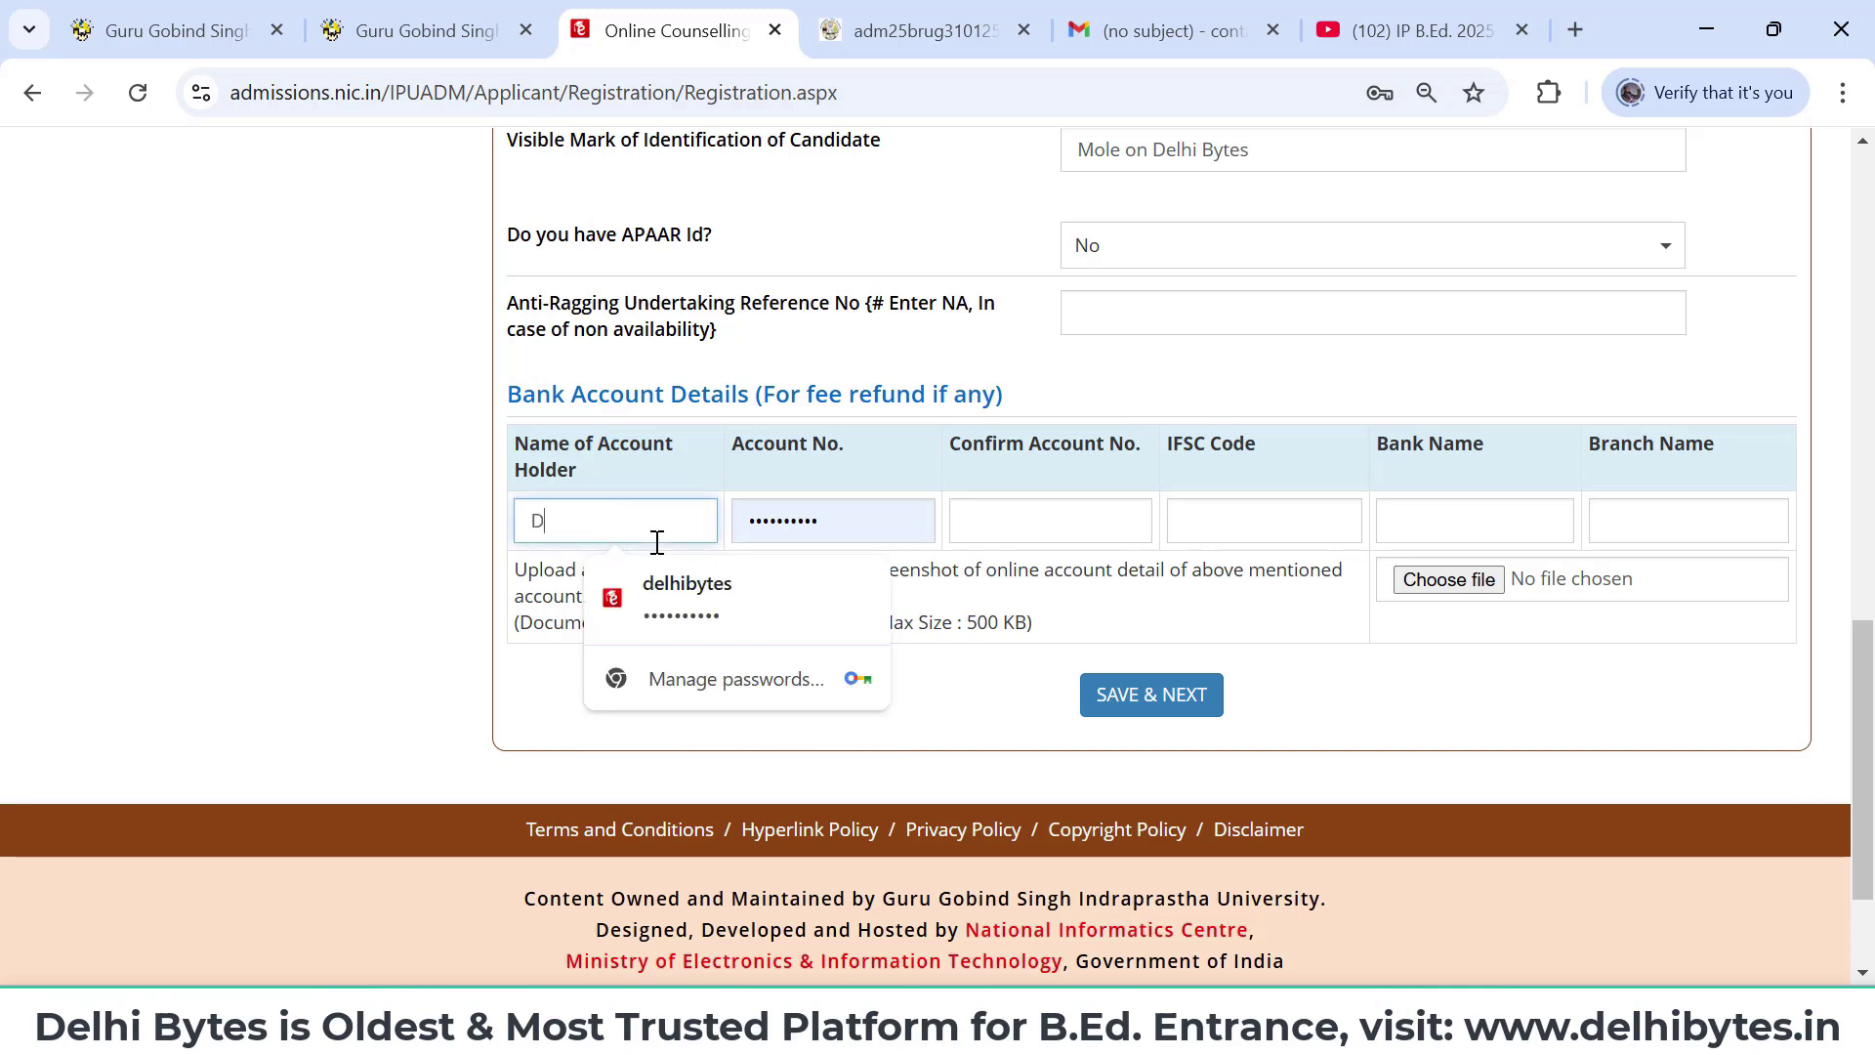
pyautogui.write(' Bytes')
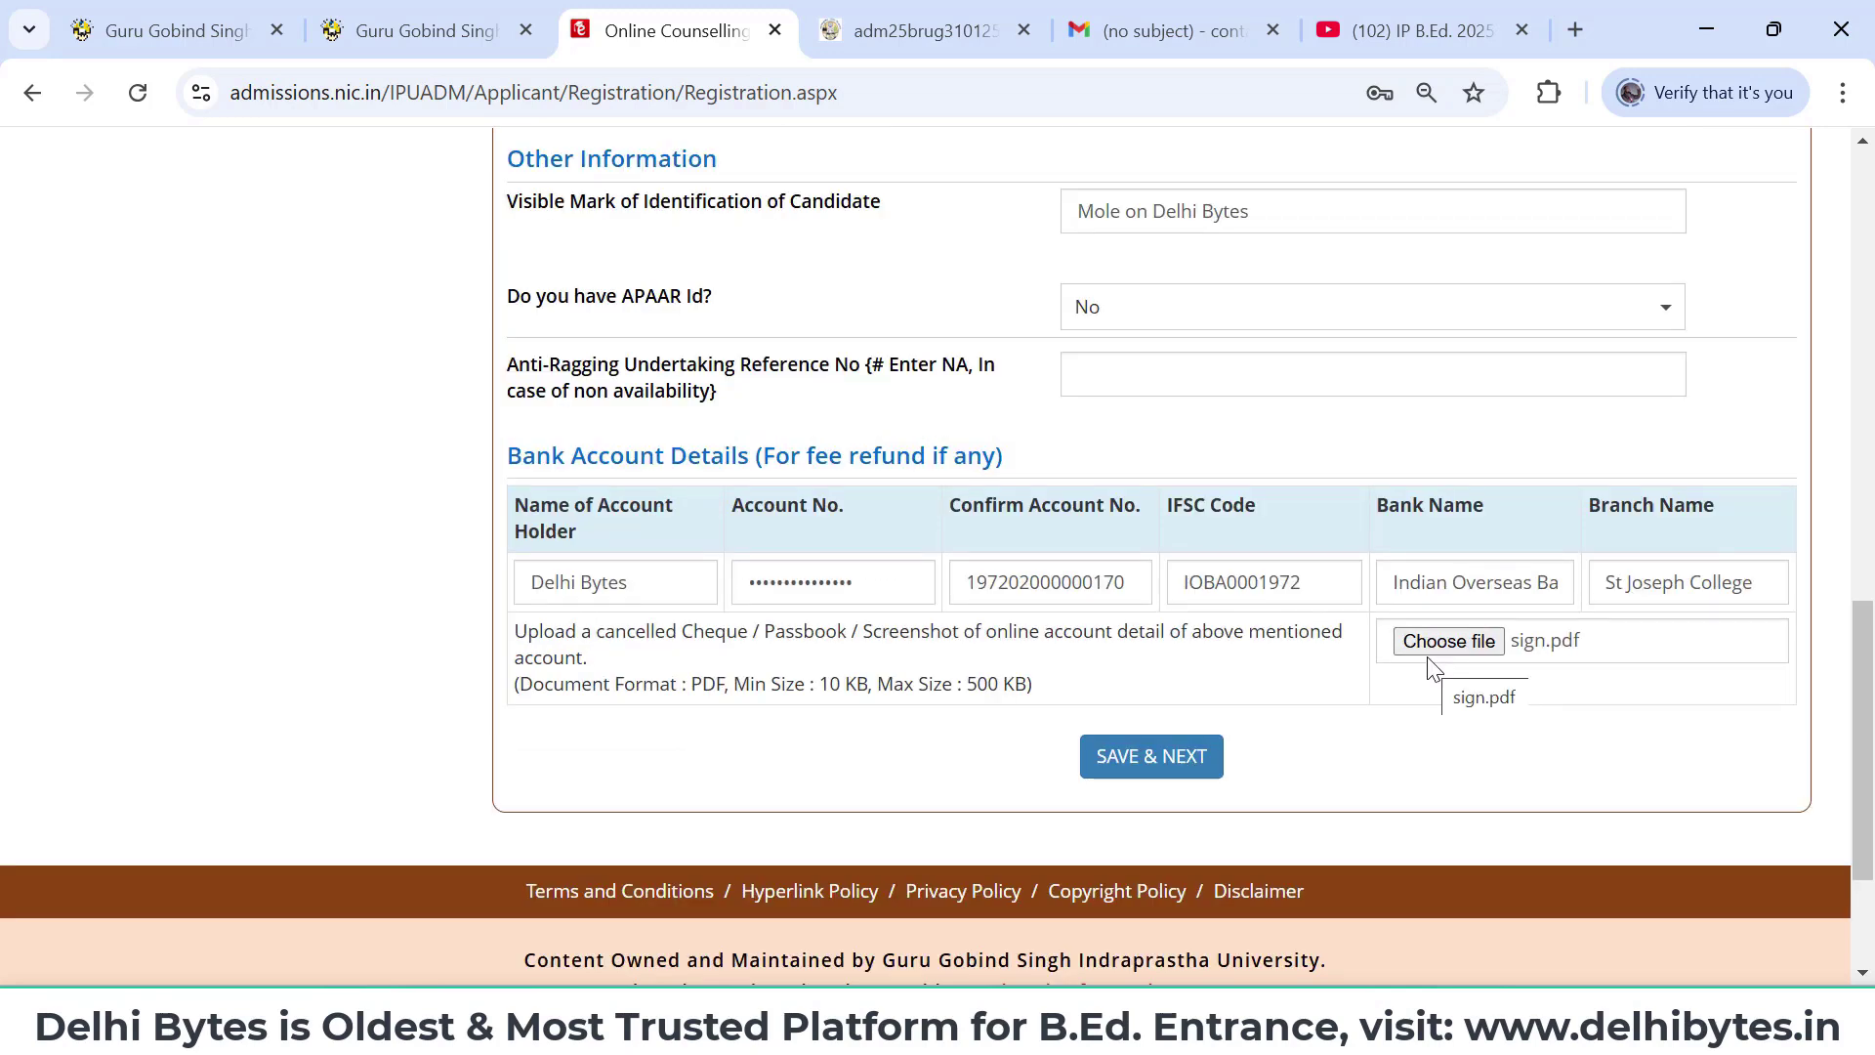
pyautogui.scroll(1, 1309, 700)
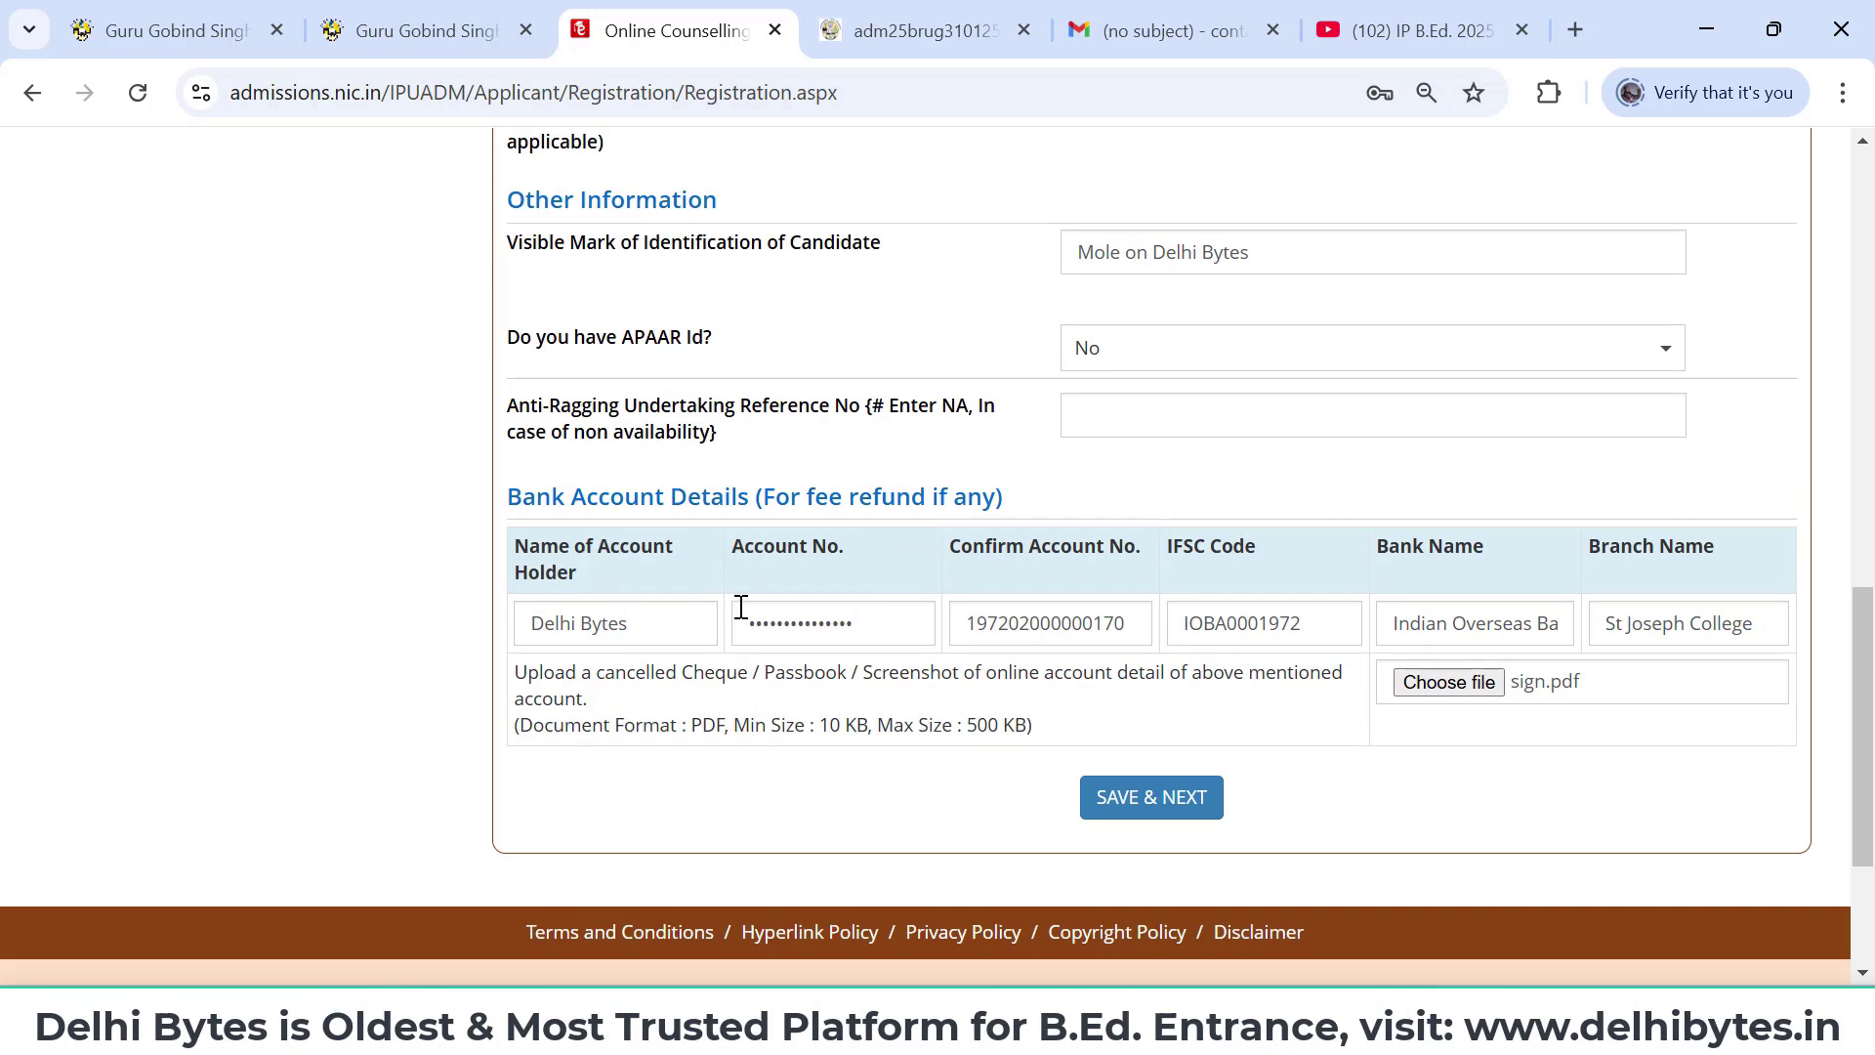
pyautogui.click(671, 628)
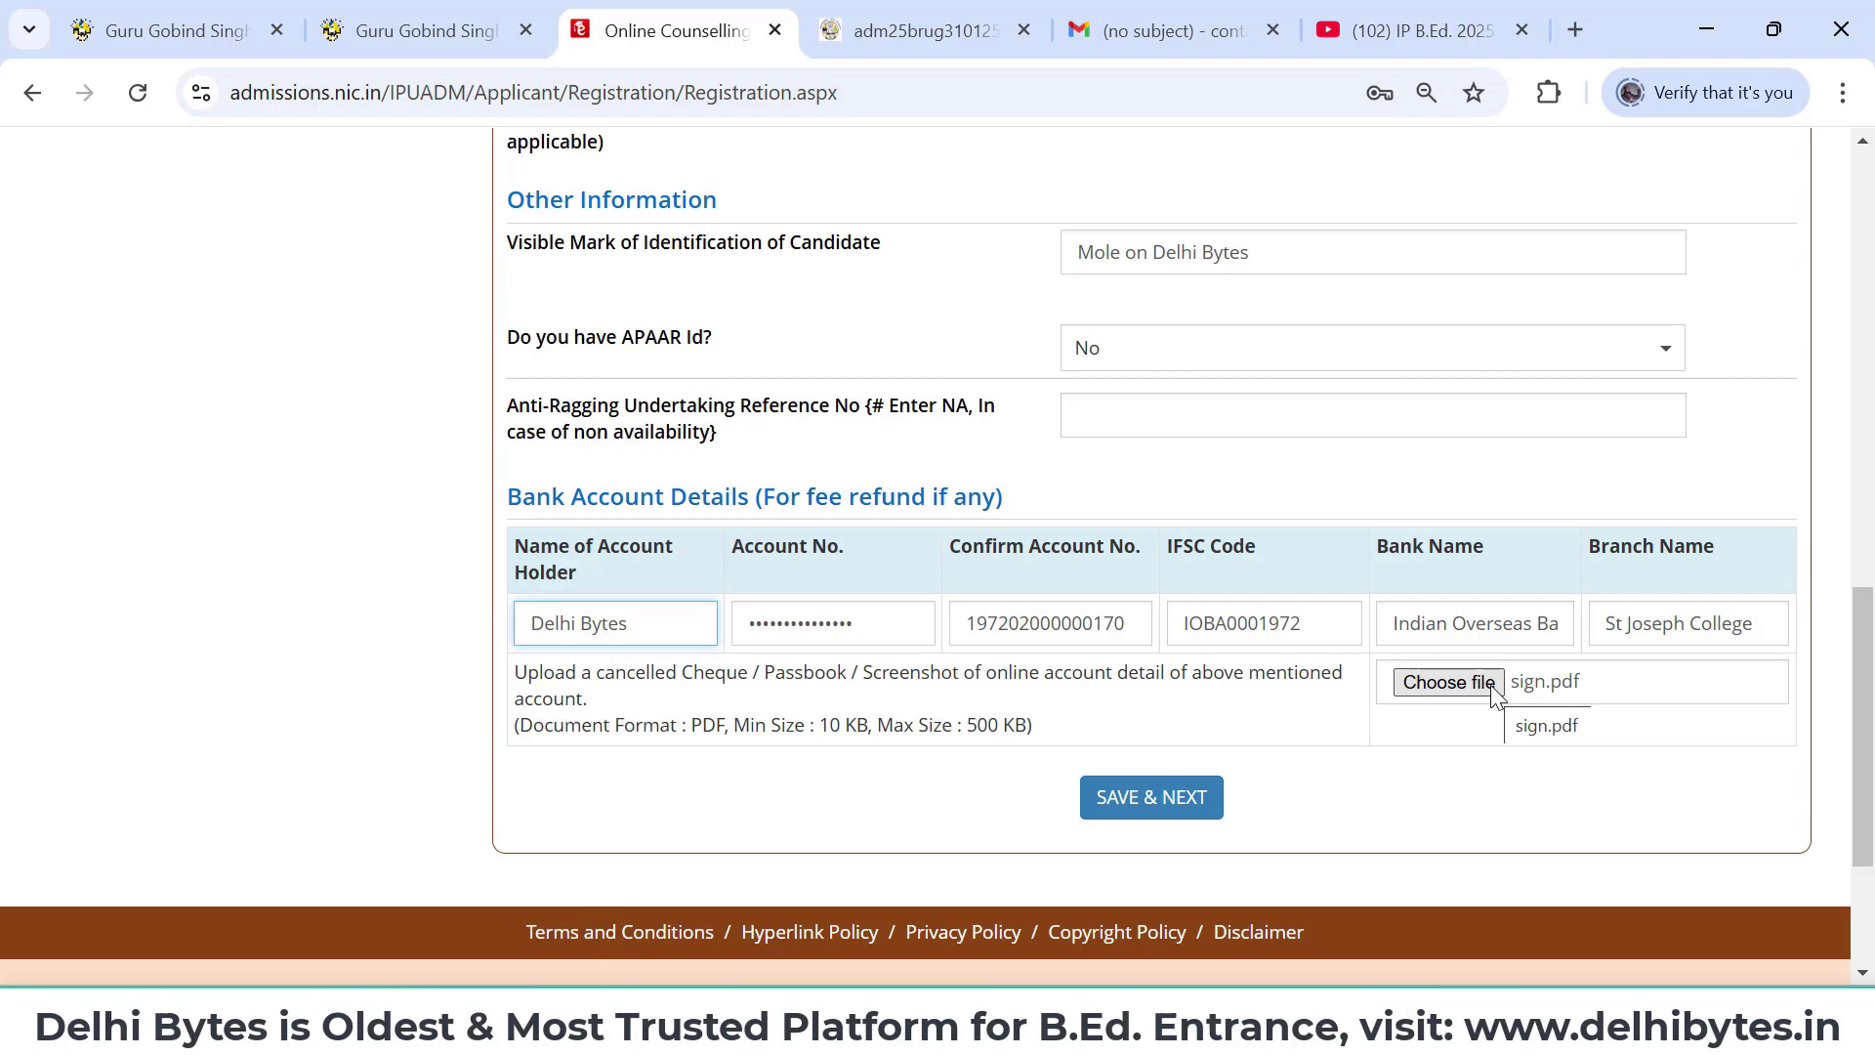
# - Enter NA as the anti-ragging reference and save the form, confirming each save prompt
pyautogui.click(1168, 795)
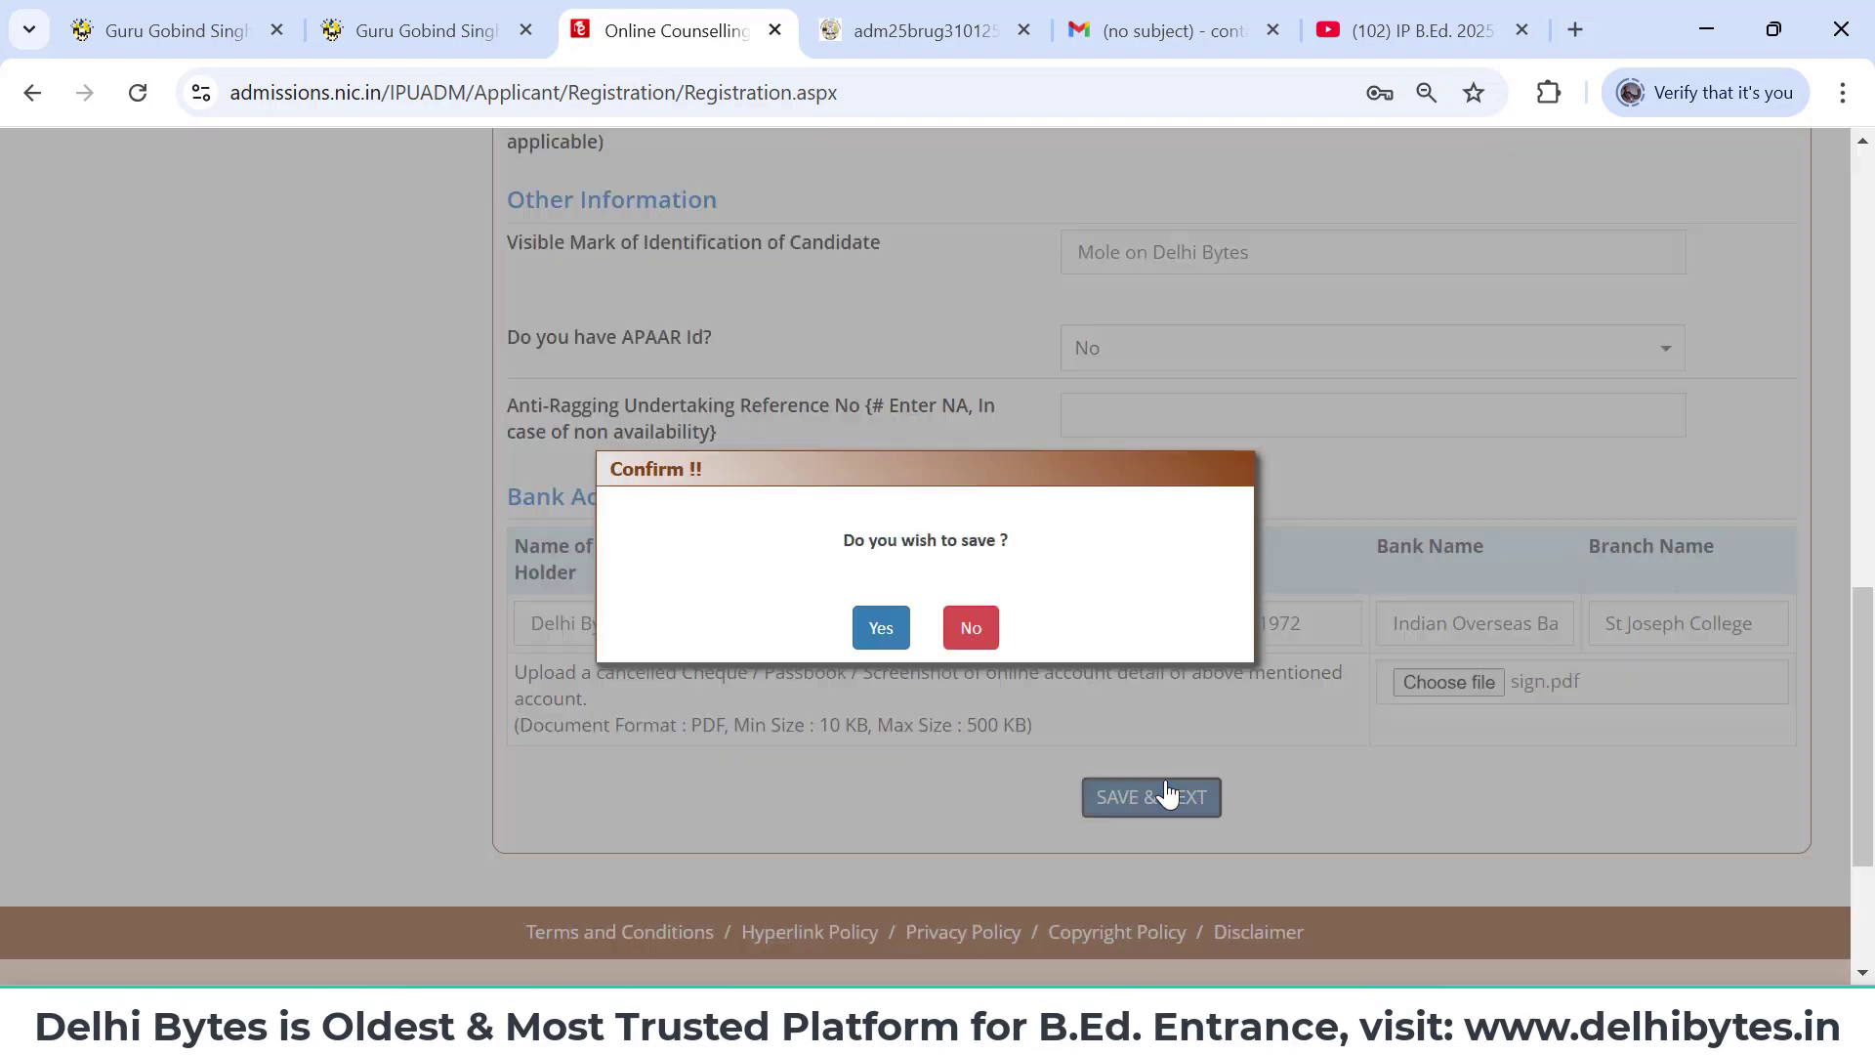
pyautogui.click(880, 630)
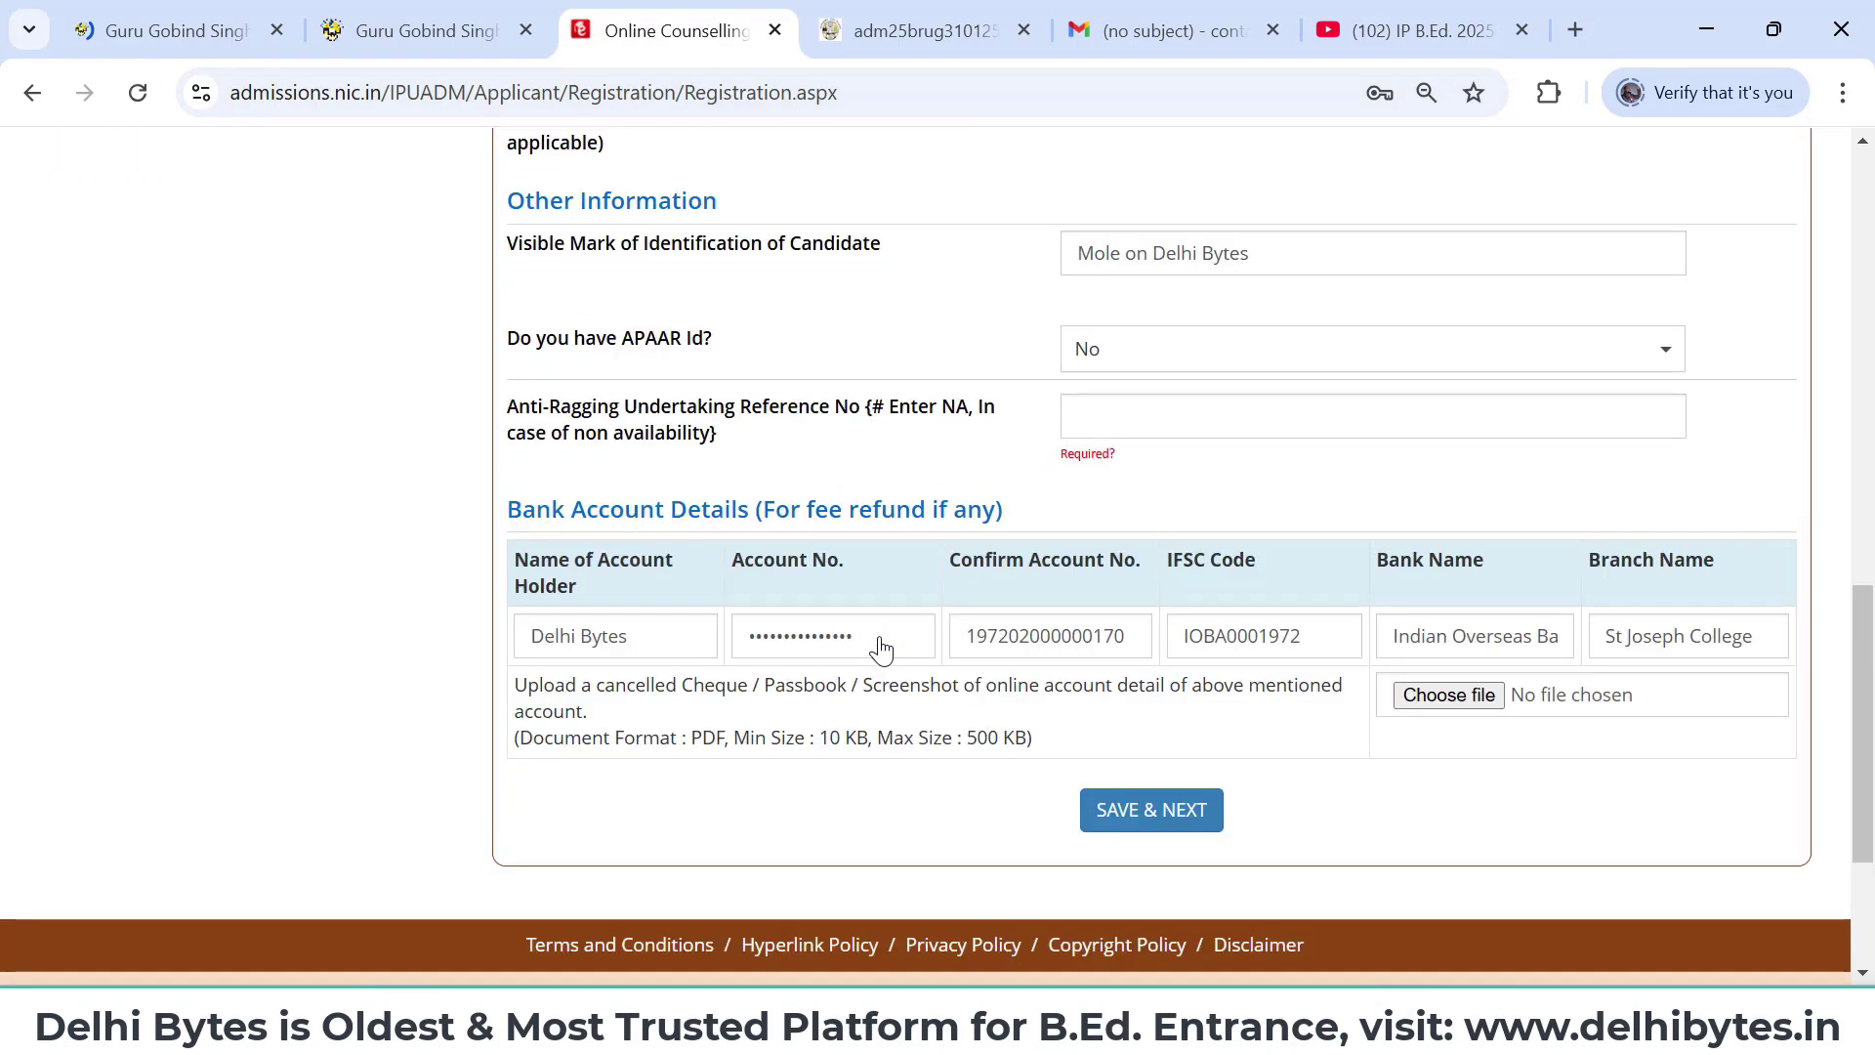
pyautogui.scroll(1, 1080, 469)
pyautogui.click(1139, 417)
pyautogui.write('NA')
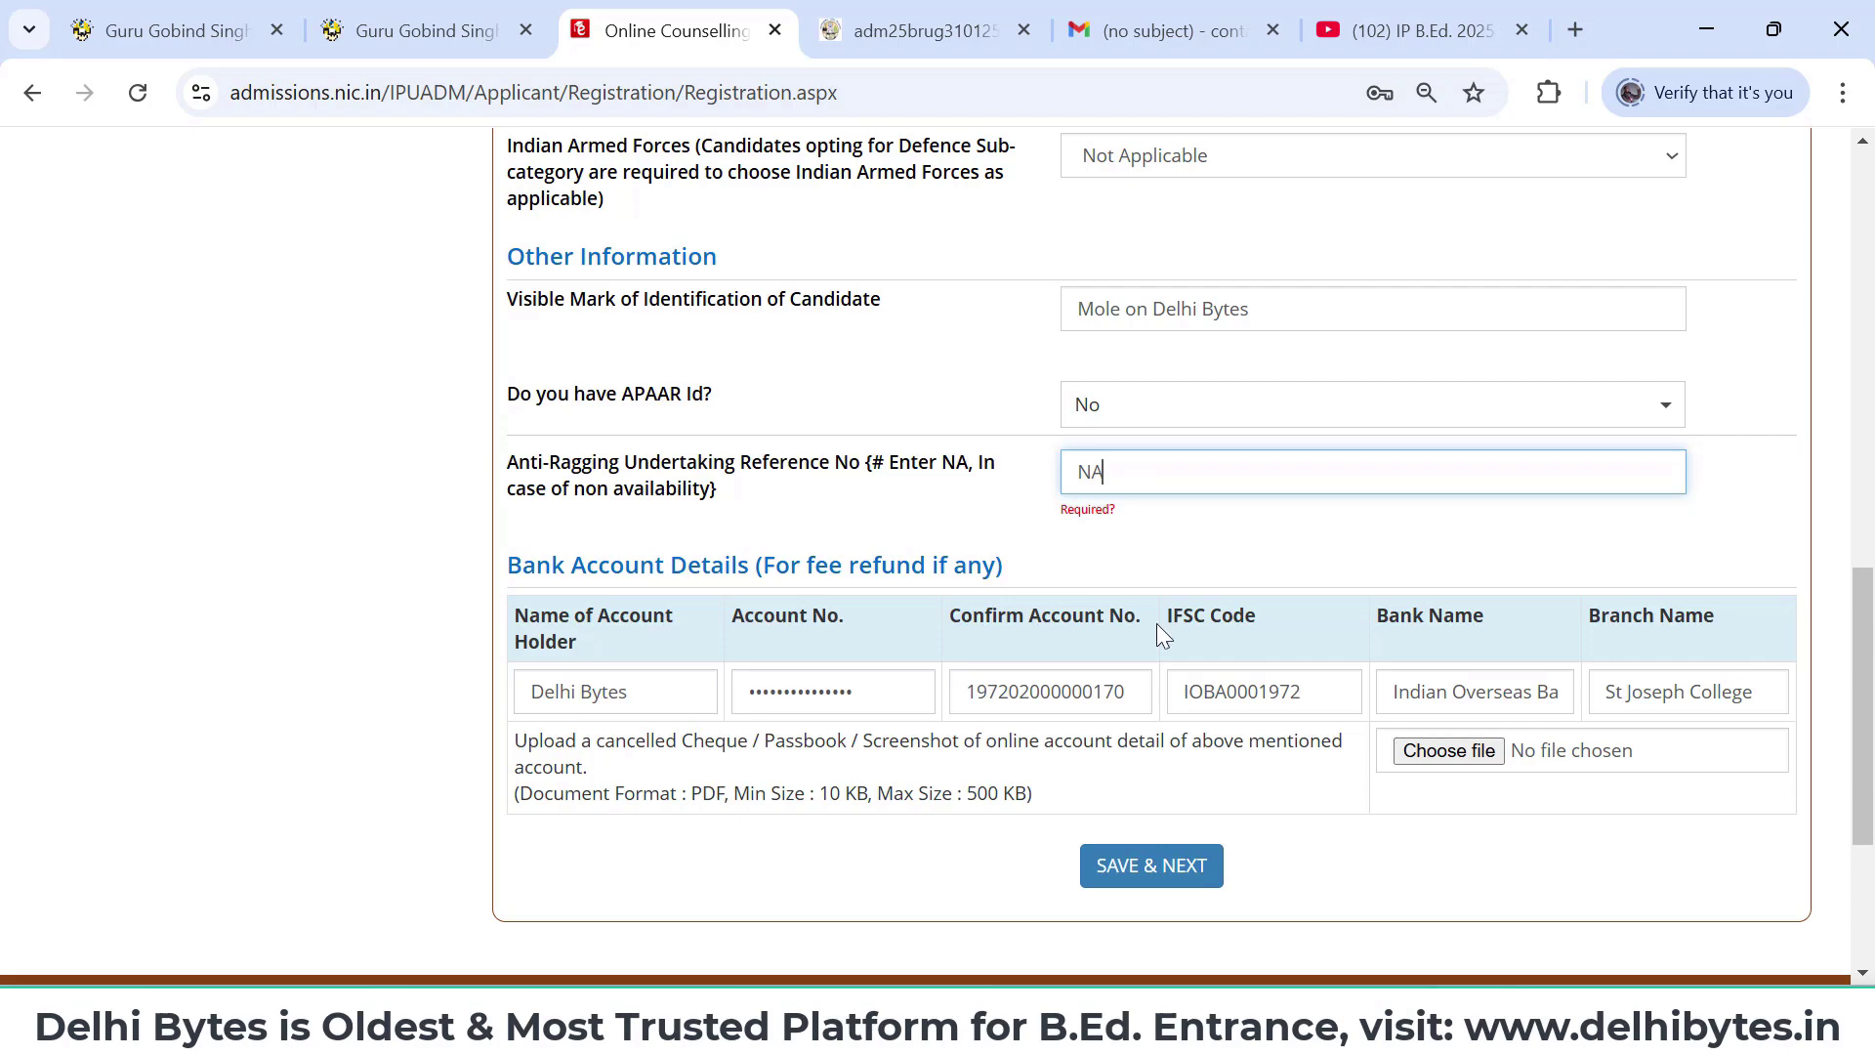
pyautogui.click(1131, 869)
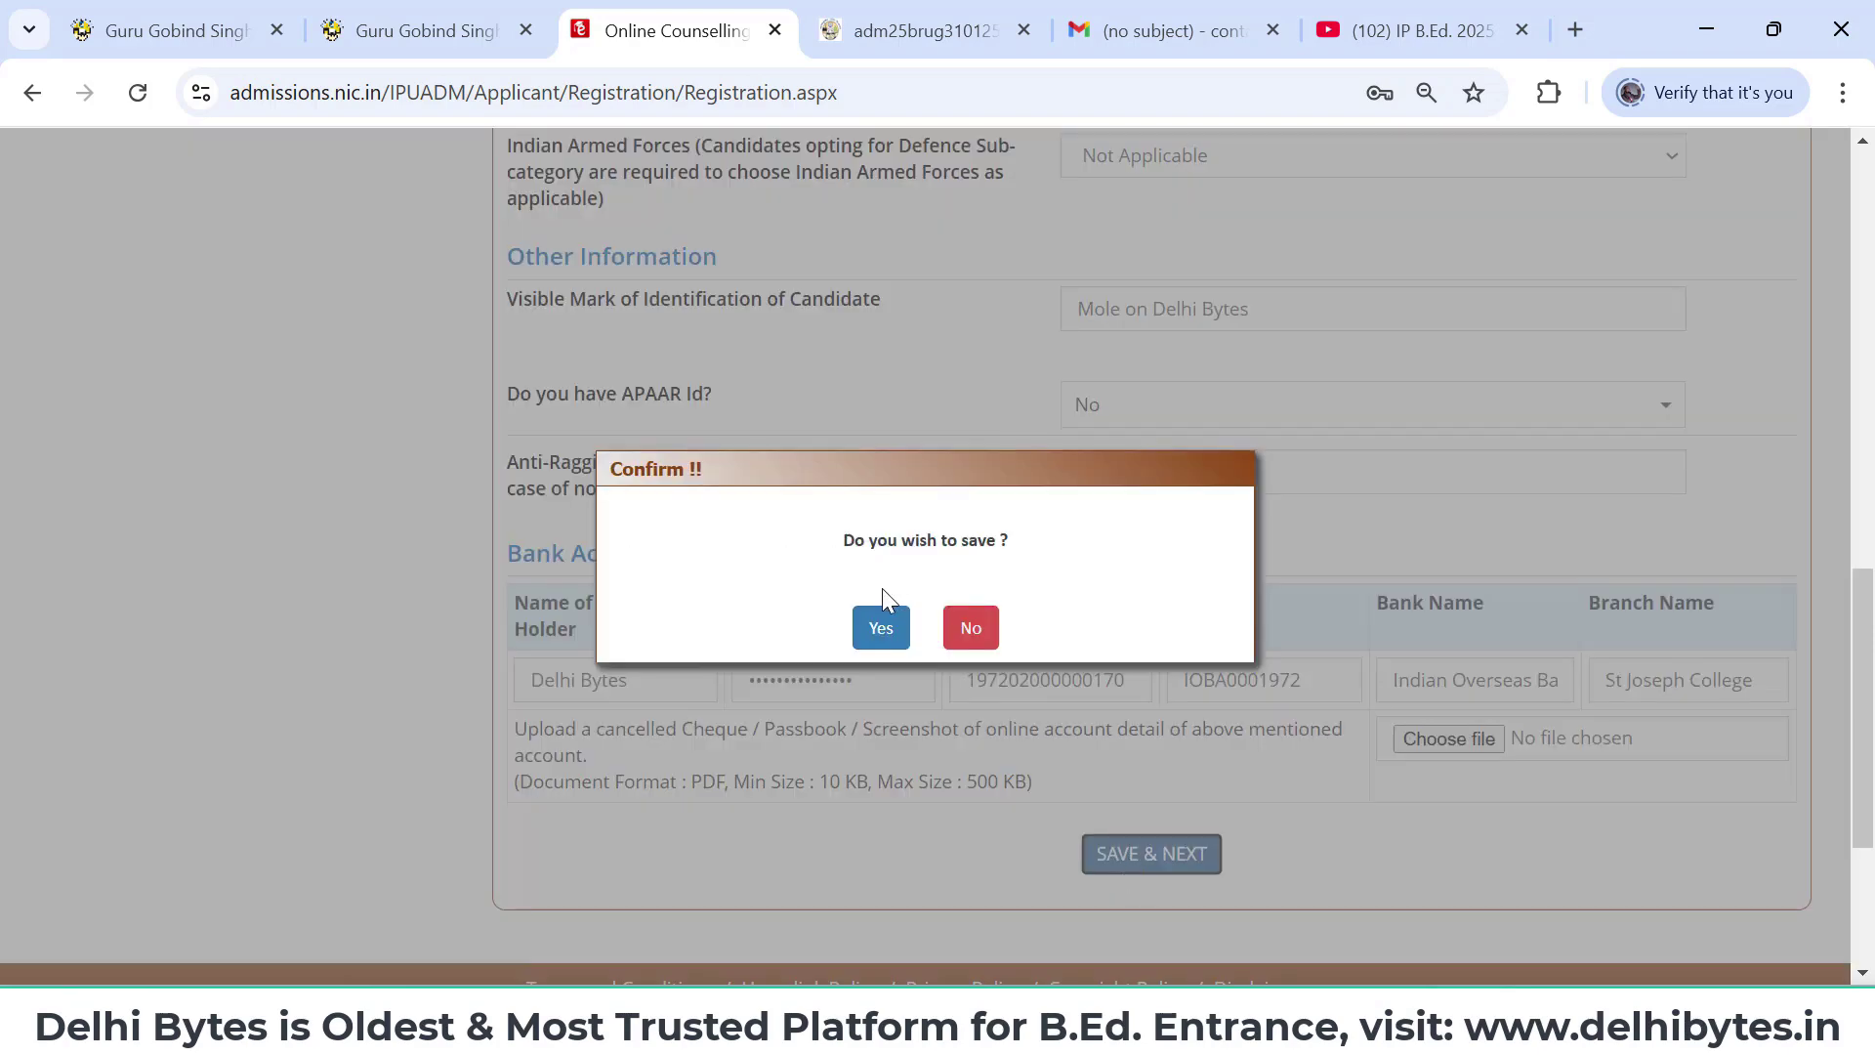
pyautogui.click(884, 629)
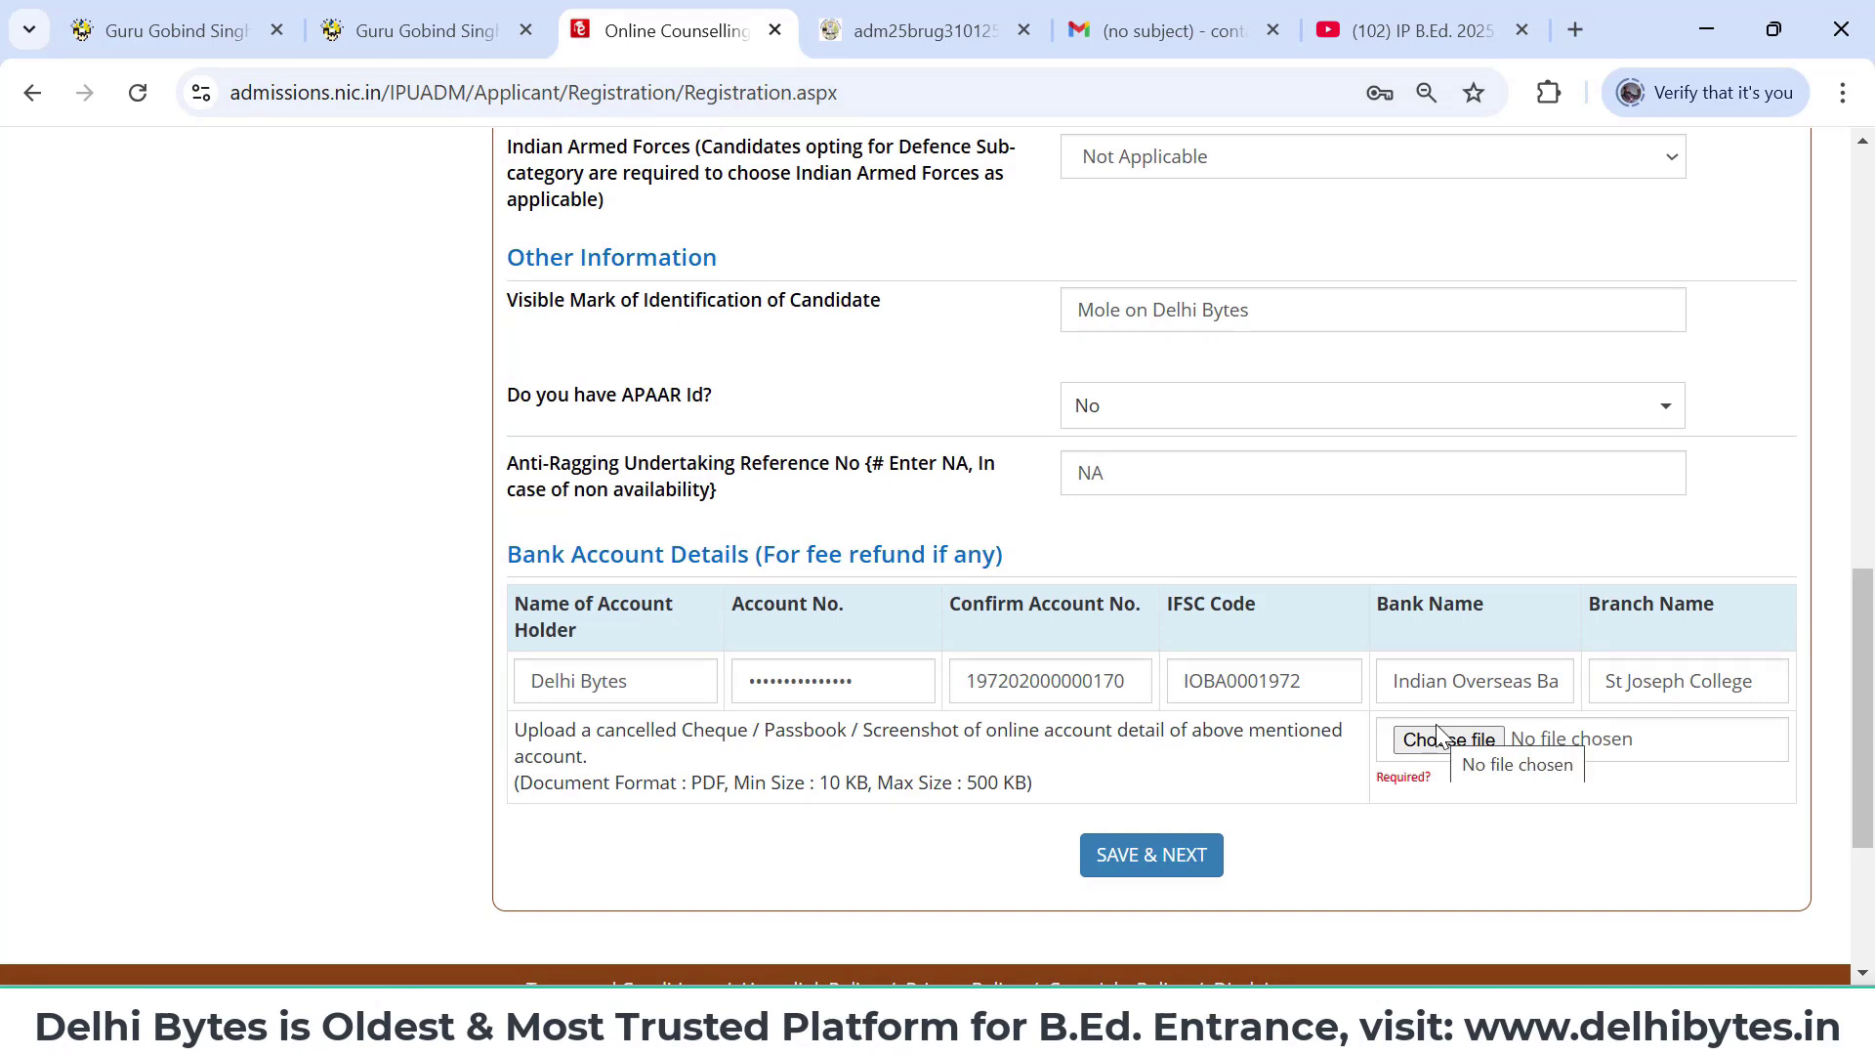
pyautogui.scroll(10, 1438, 735)
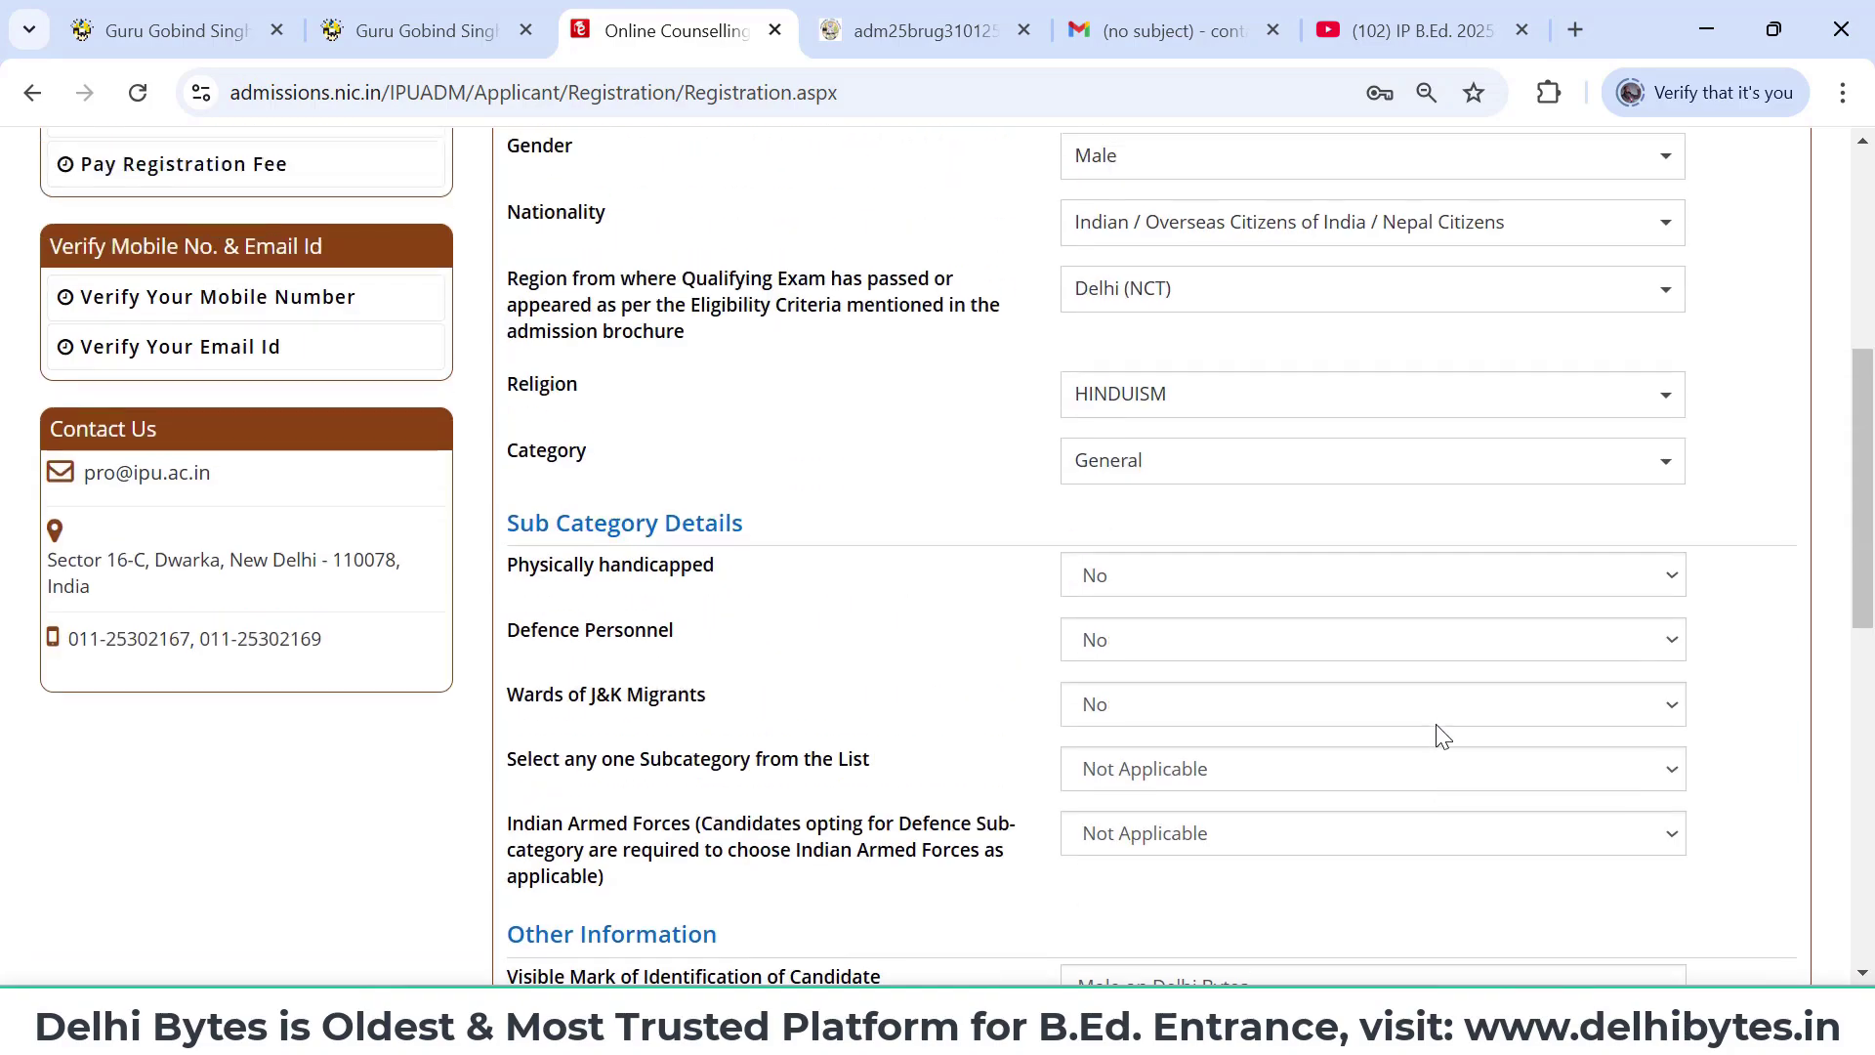
pyautogui.scroll(-12, 1438, 734)
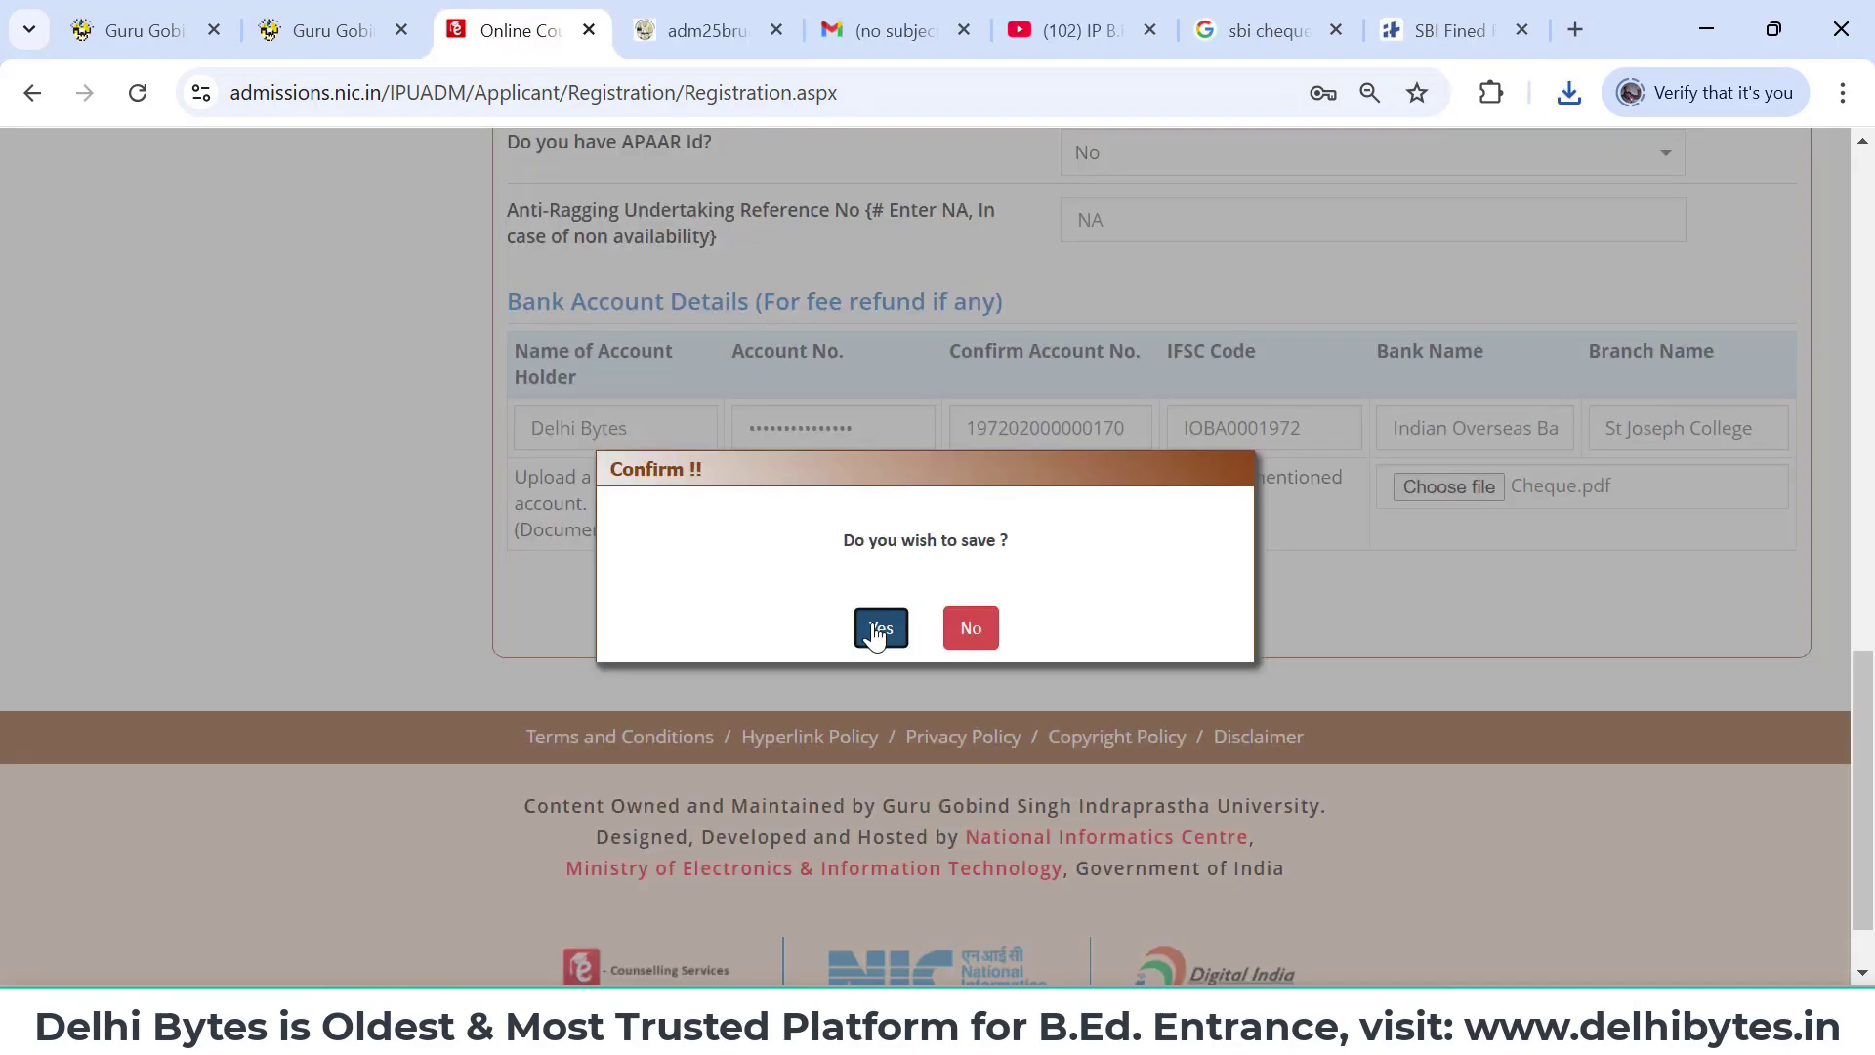
# - Confirm saving the application form, dismiss the password prompt, and look over the empty Qualification Details page
pyautogui.click(879, 630)
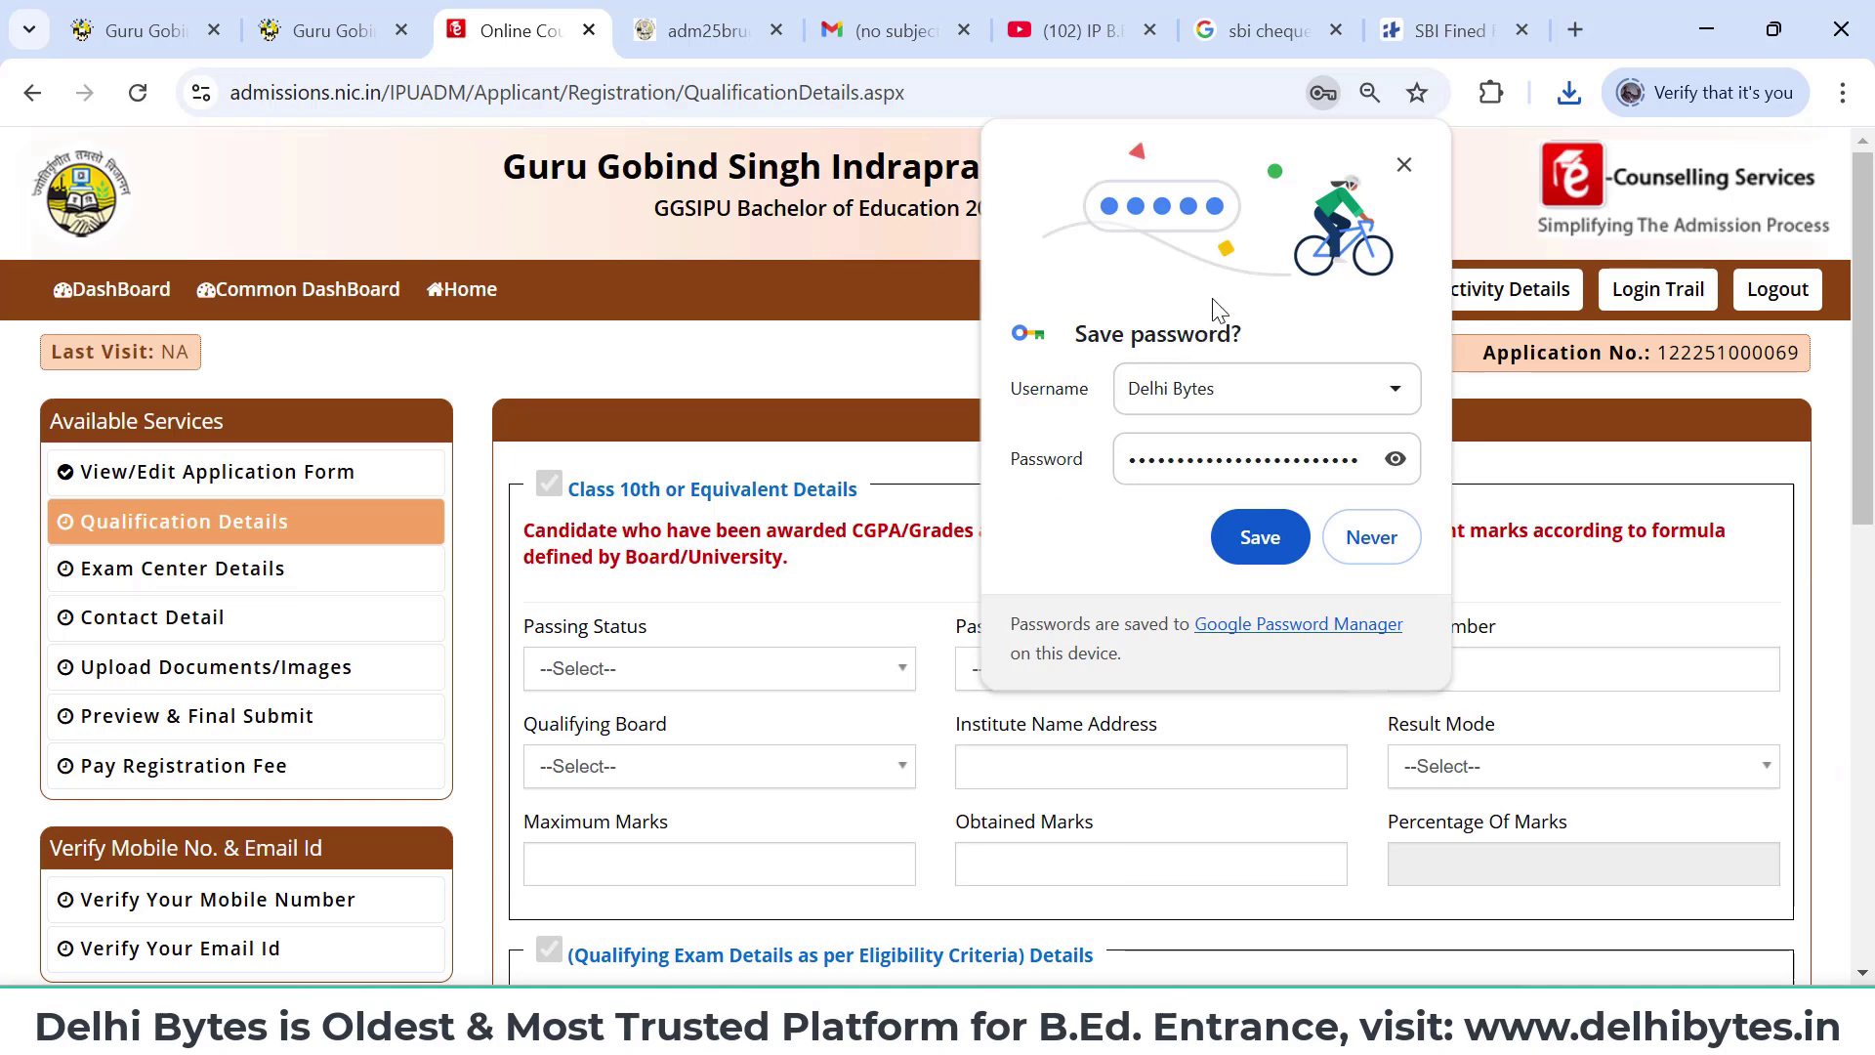
pyautogui.click(1404, 165)
pyautogui.scroll(-2, 1206, 629)
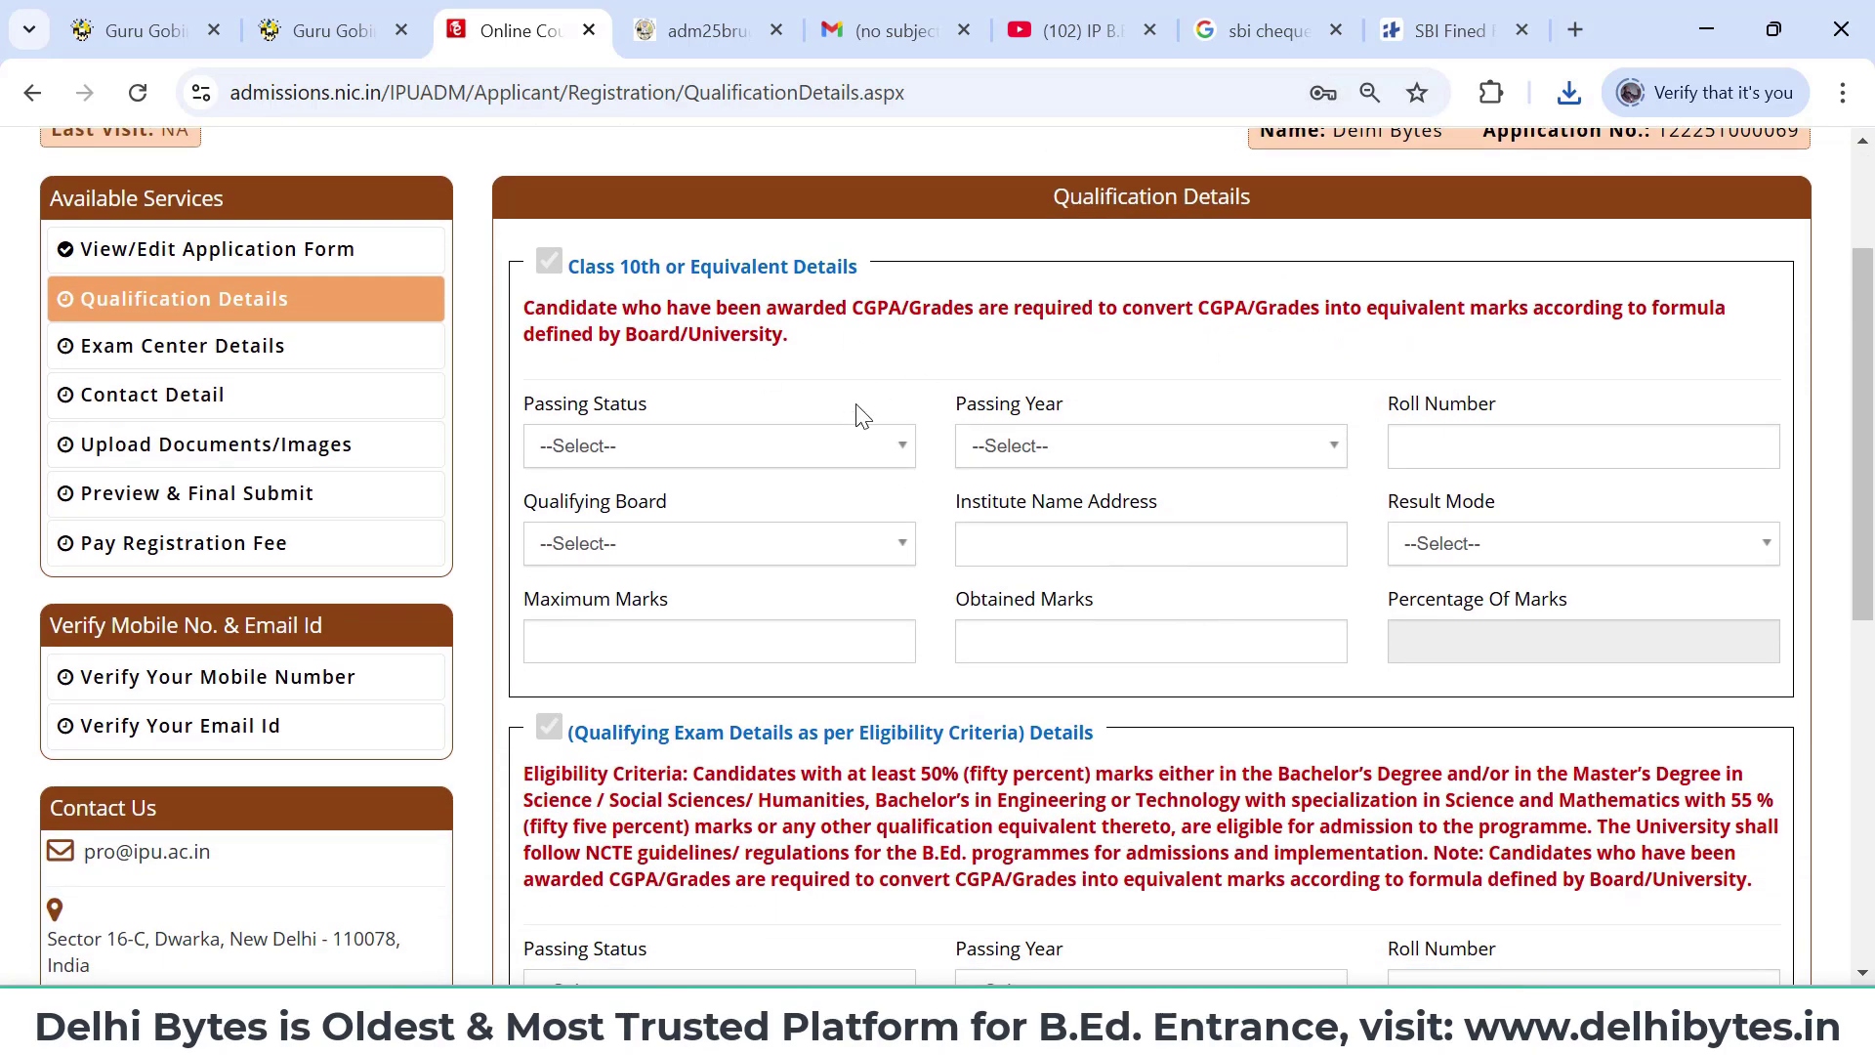
pyautogui.scroll(-1, 860, 415)
pyautogui.scroll(-1, 860, 415)
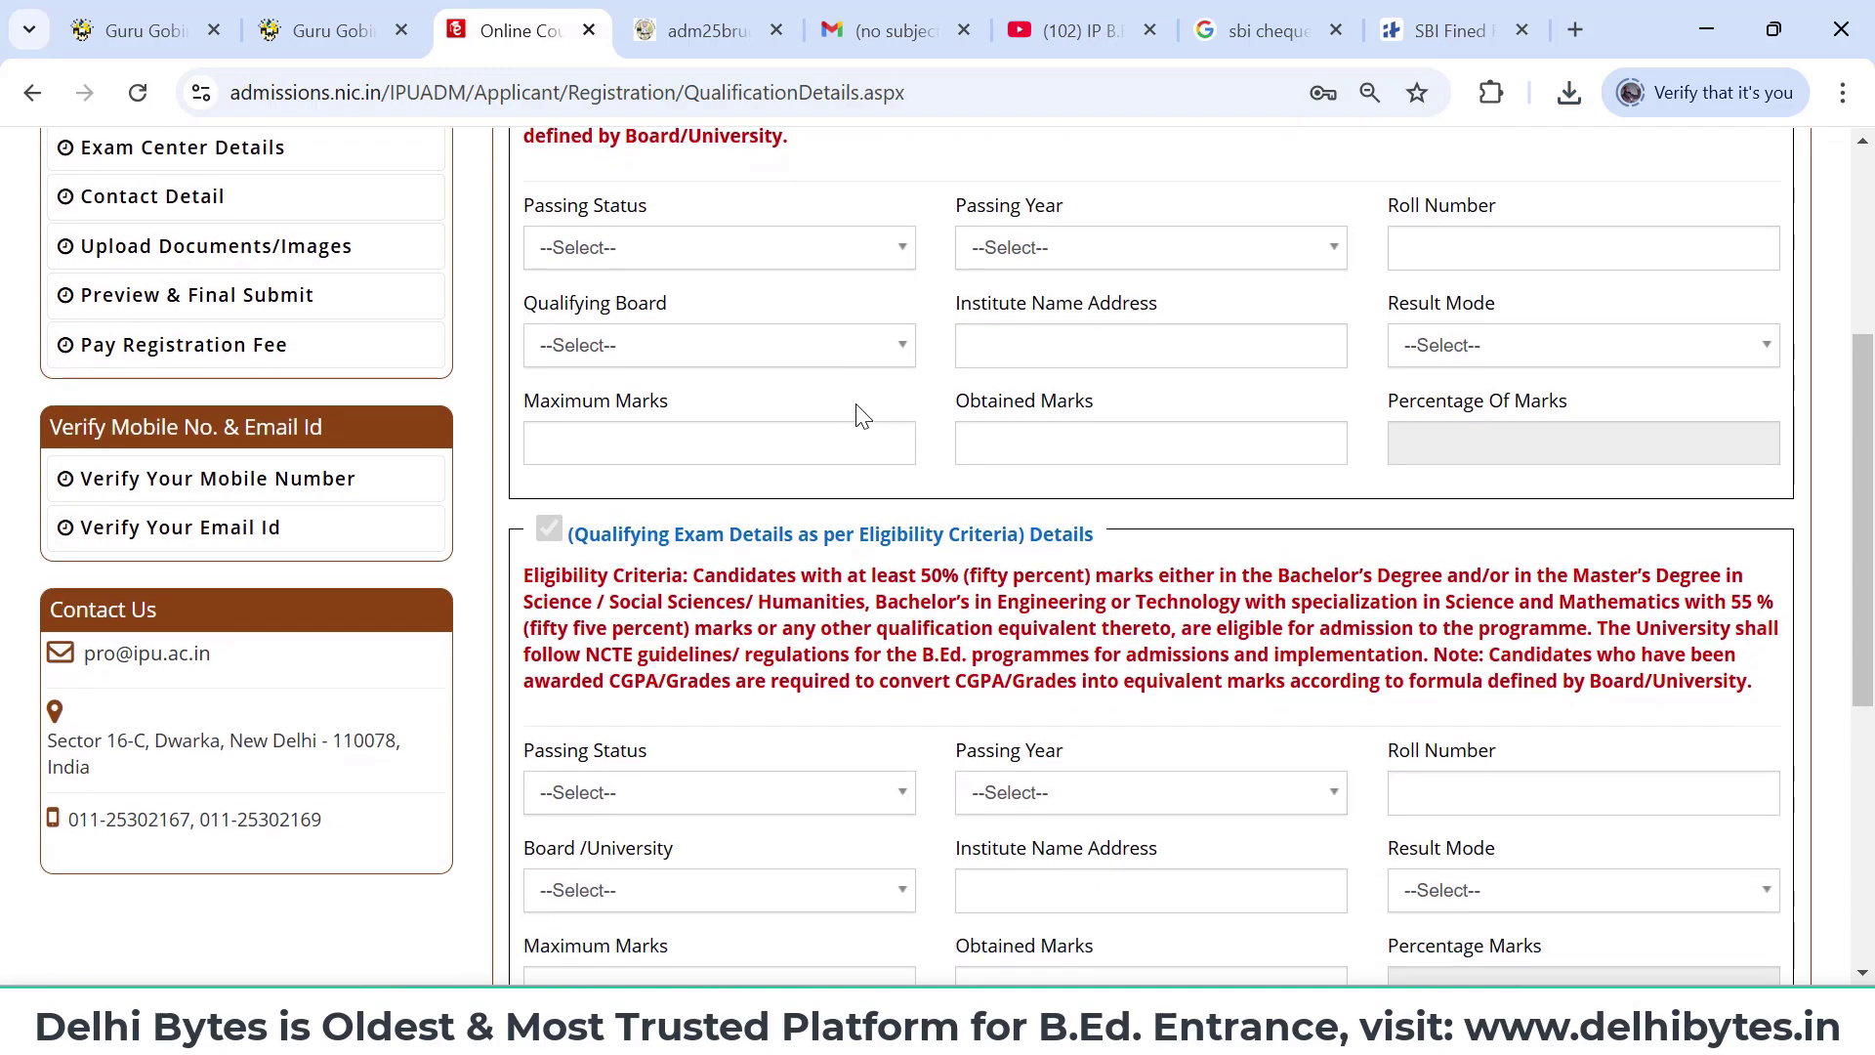
pyautogui.scroll(-1, 1286, 575)
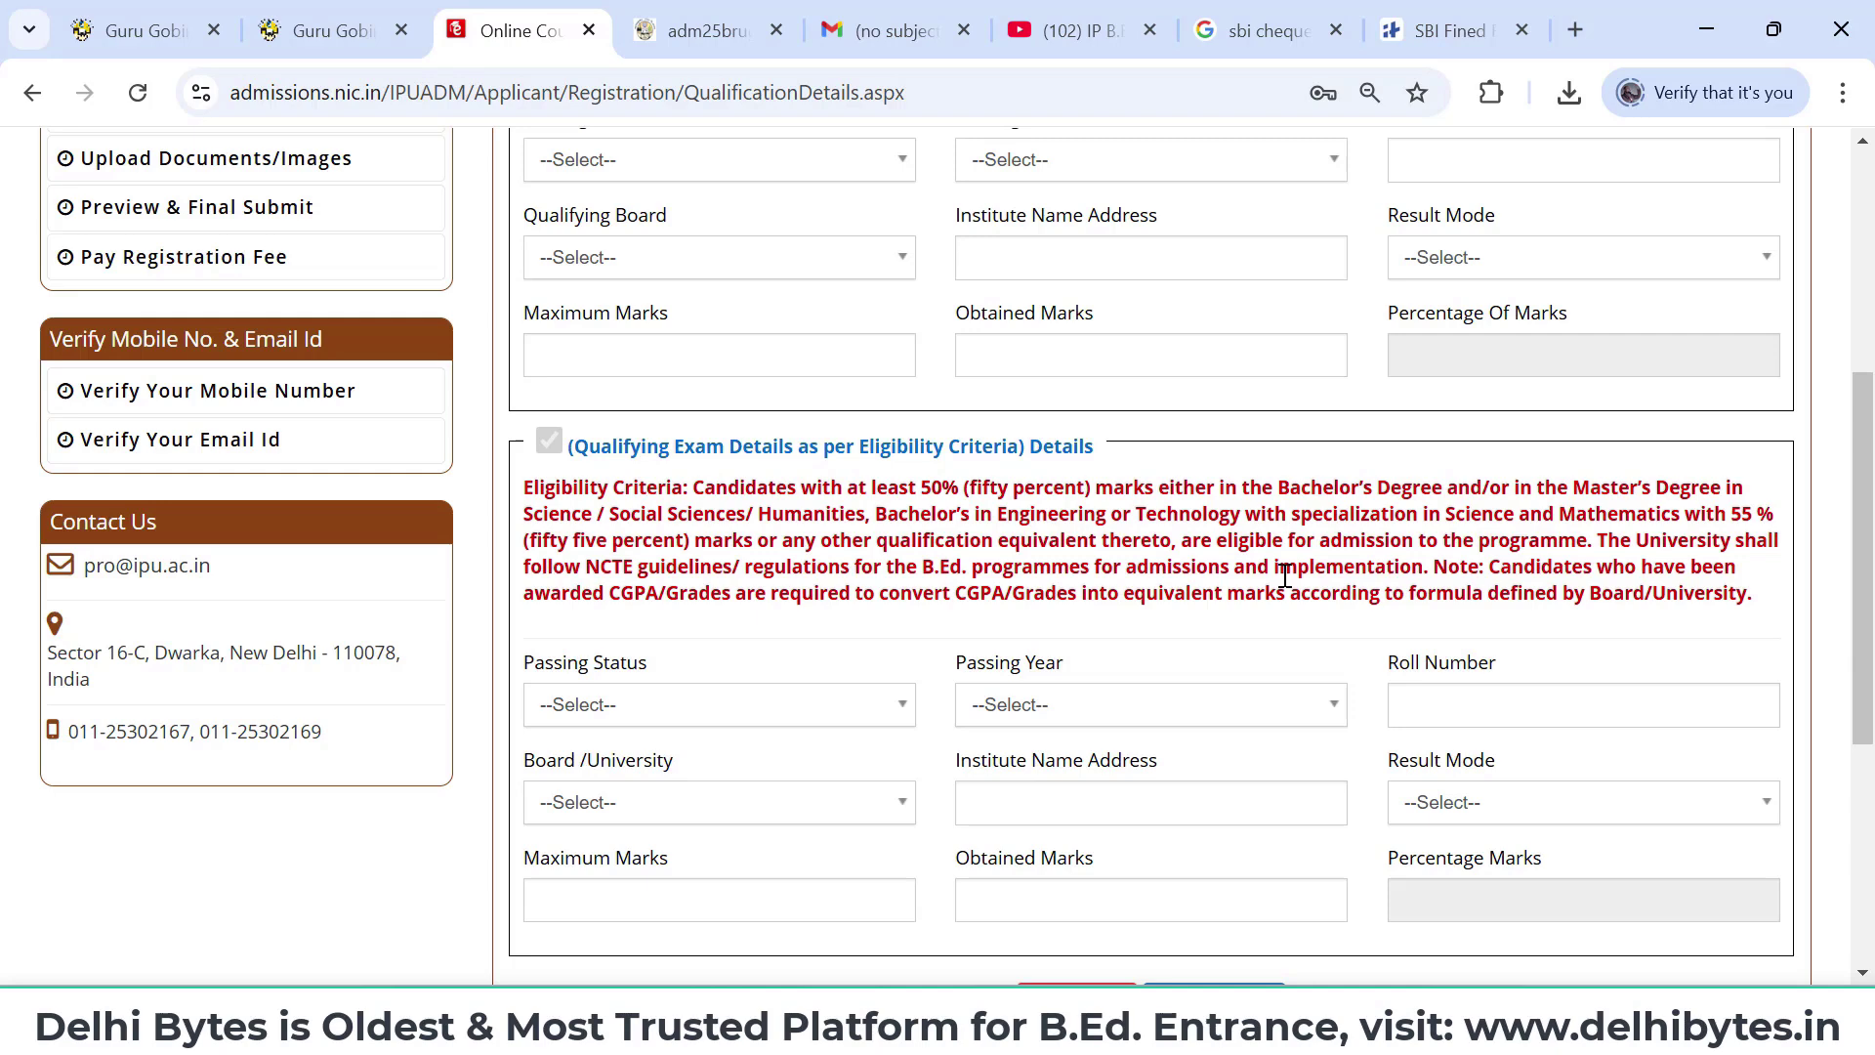
pyautogui.scroll(-1, 1285, 576)
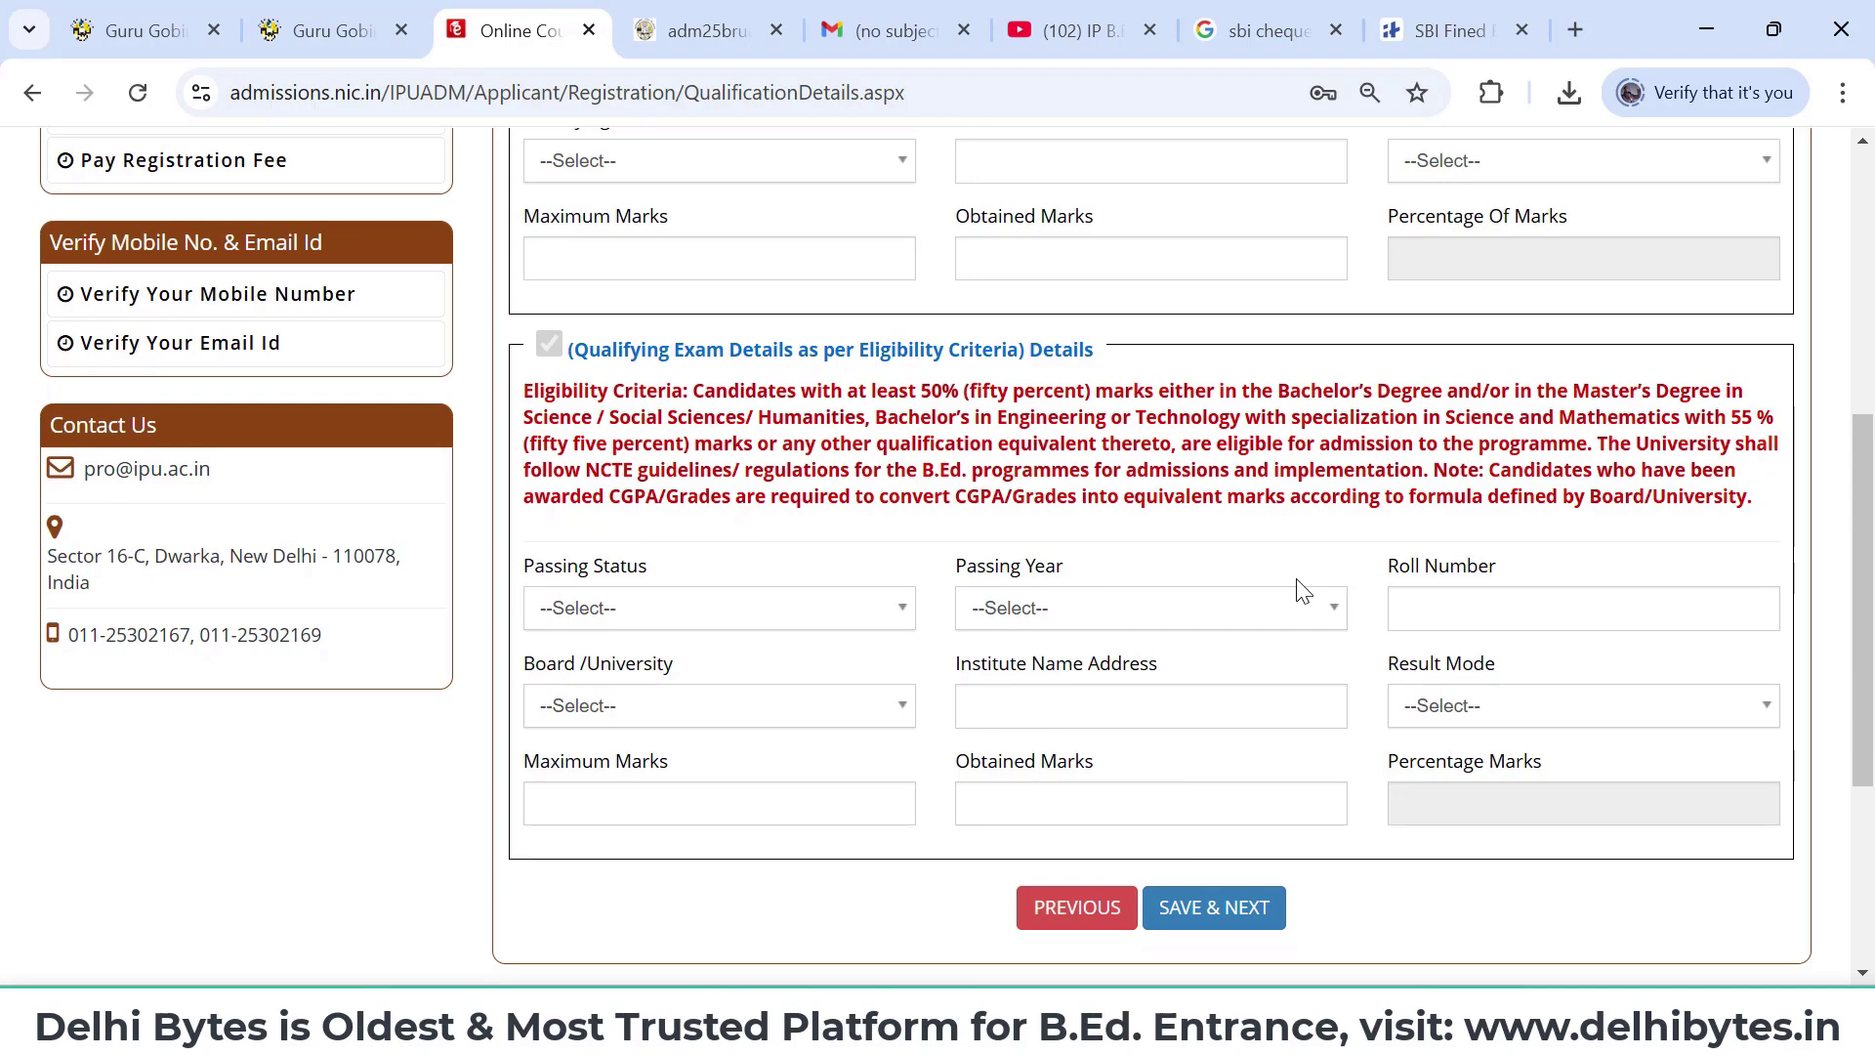
pyautogui.scroll(1, 1302, 589)
pyautogui.scroll(-2, 1302, 590)
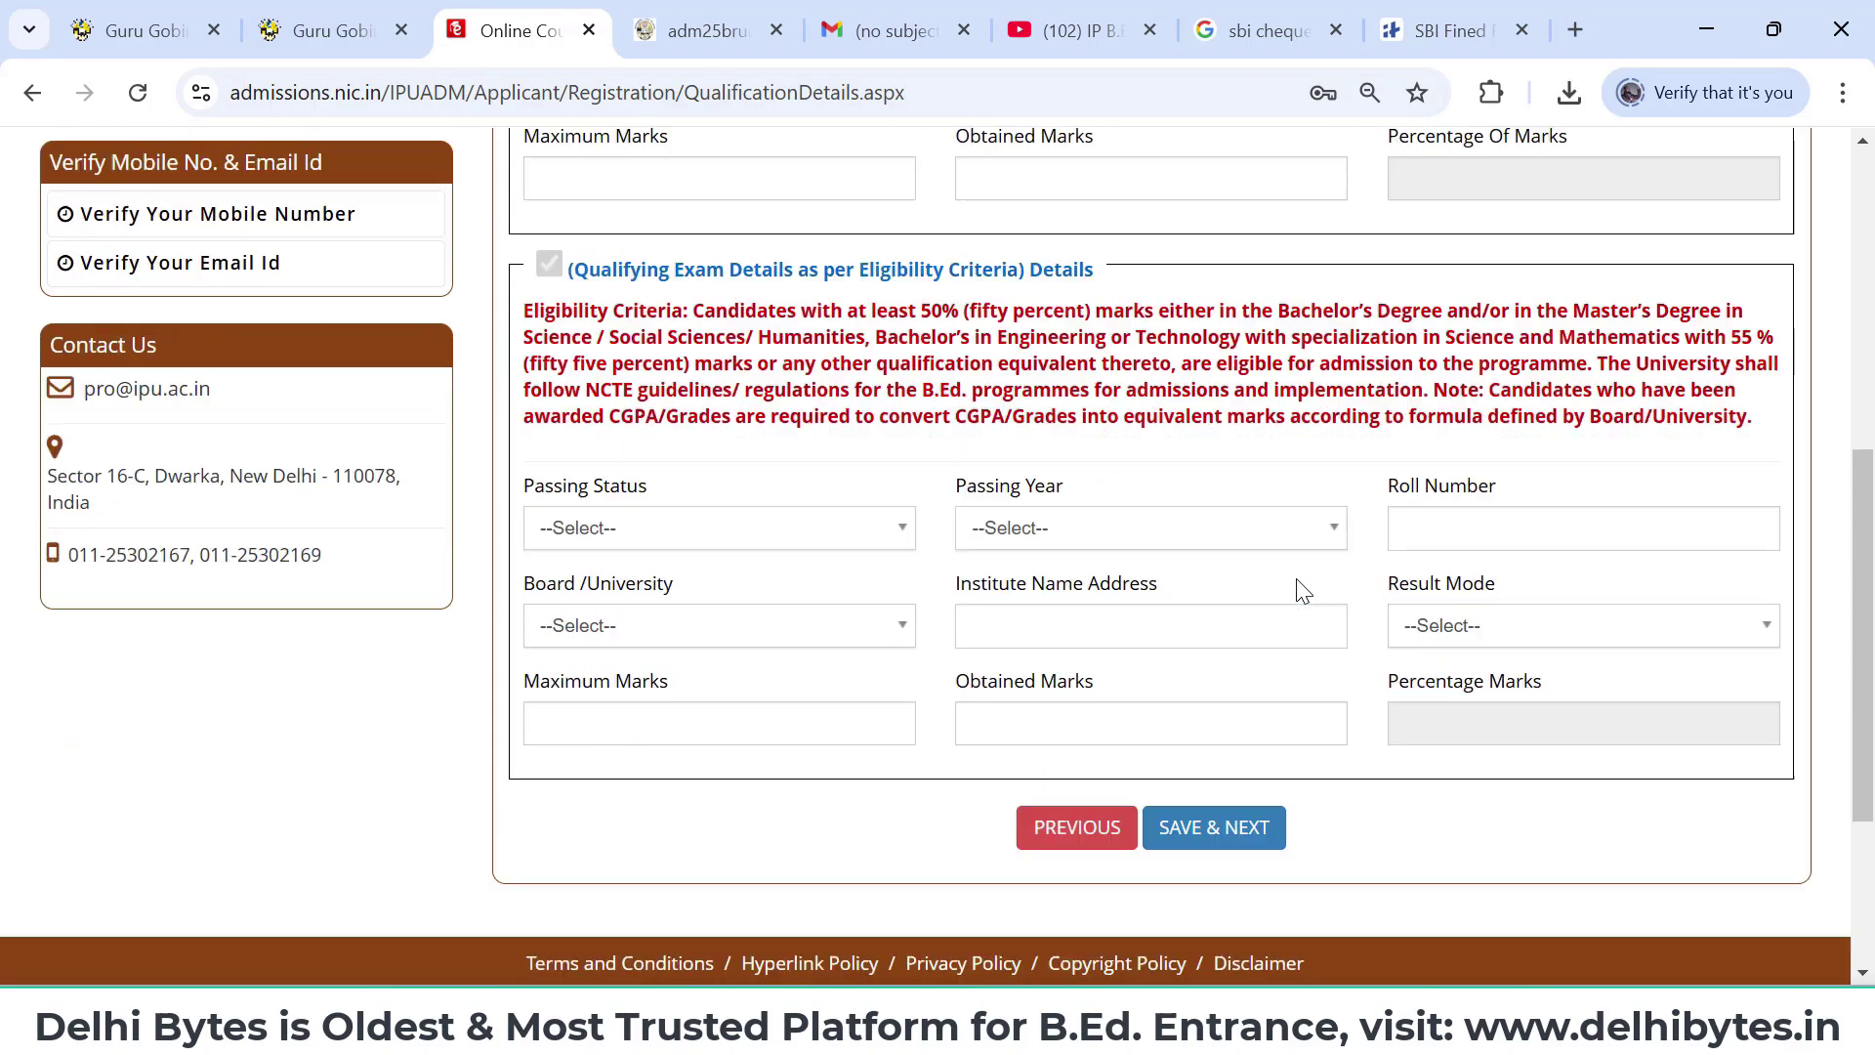
pyautogui.scroll(-1, 1302, 590)
pyautogui.scroll(6, 1302, 590)
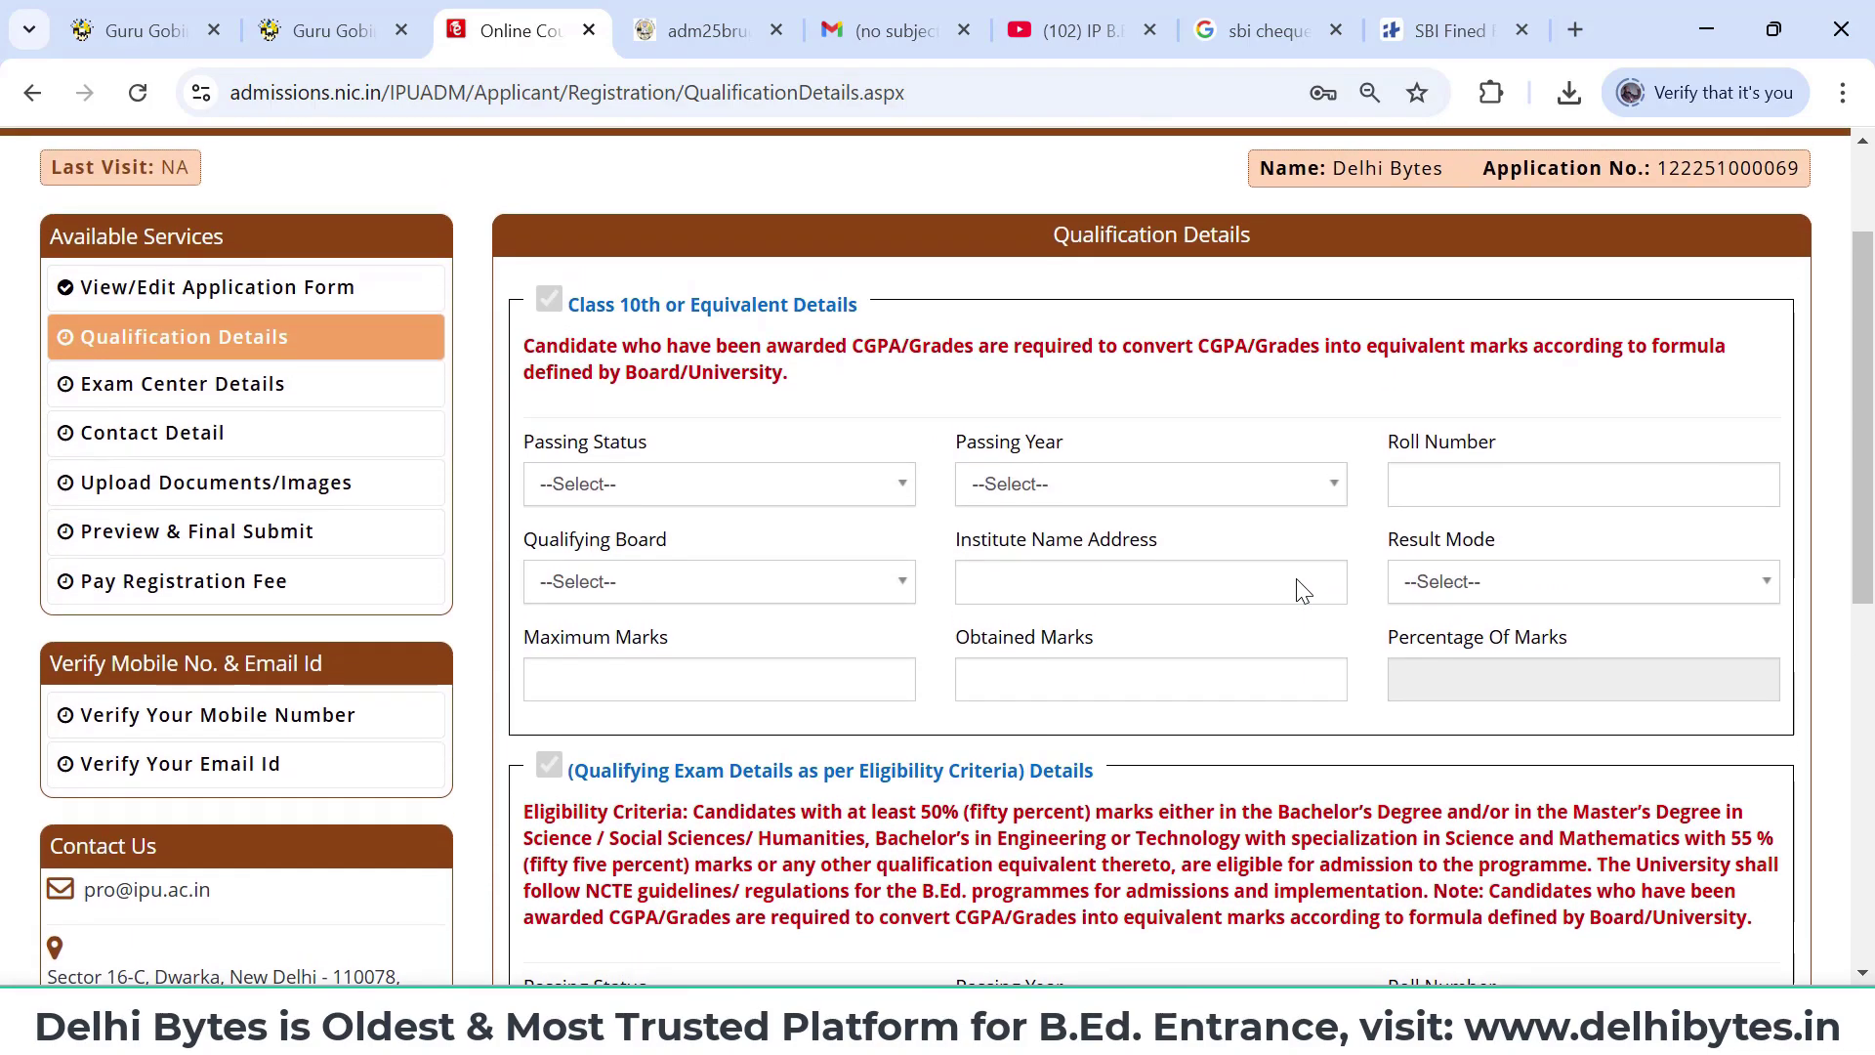
# - Mark Class 10th as Passed in 2013 with Percentage as the result mode
pyautogui.click(833, 500)
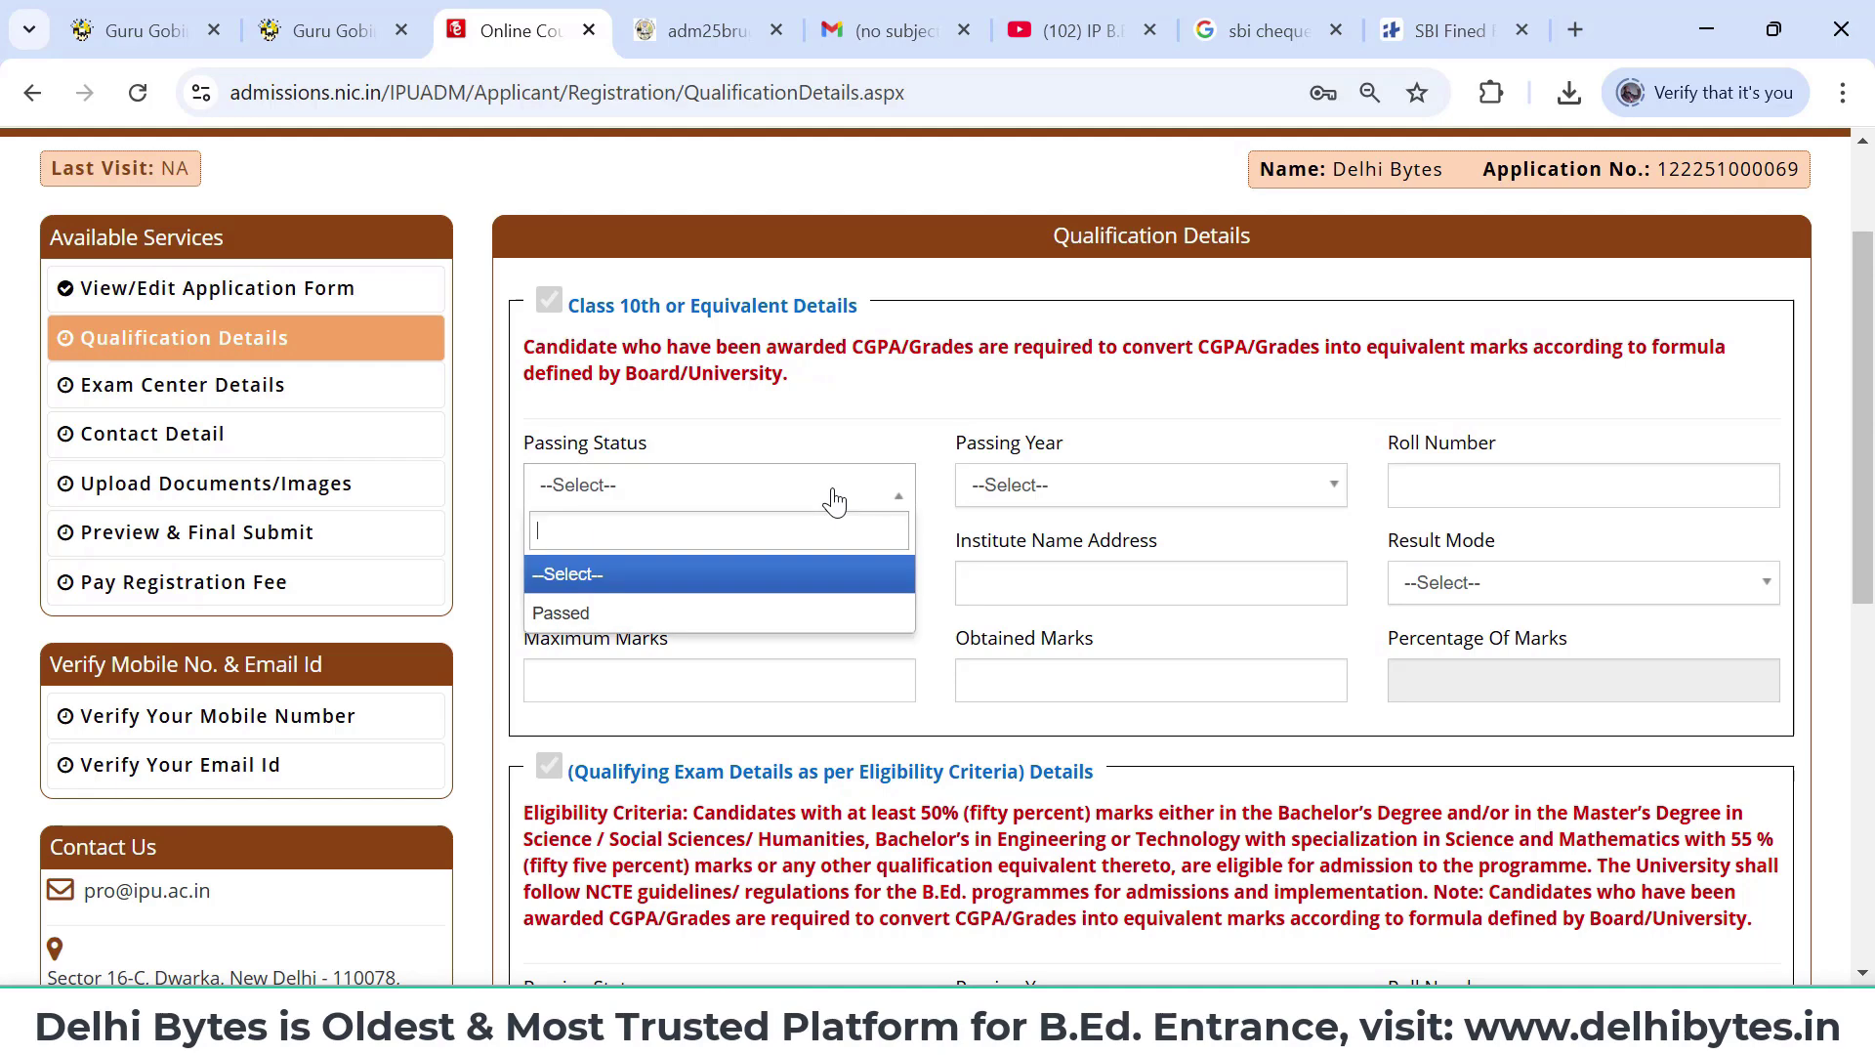
pyautogui.click(721, 619)
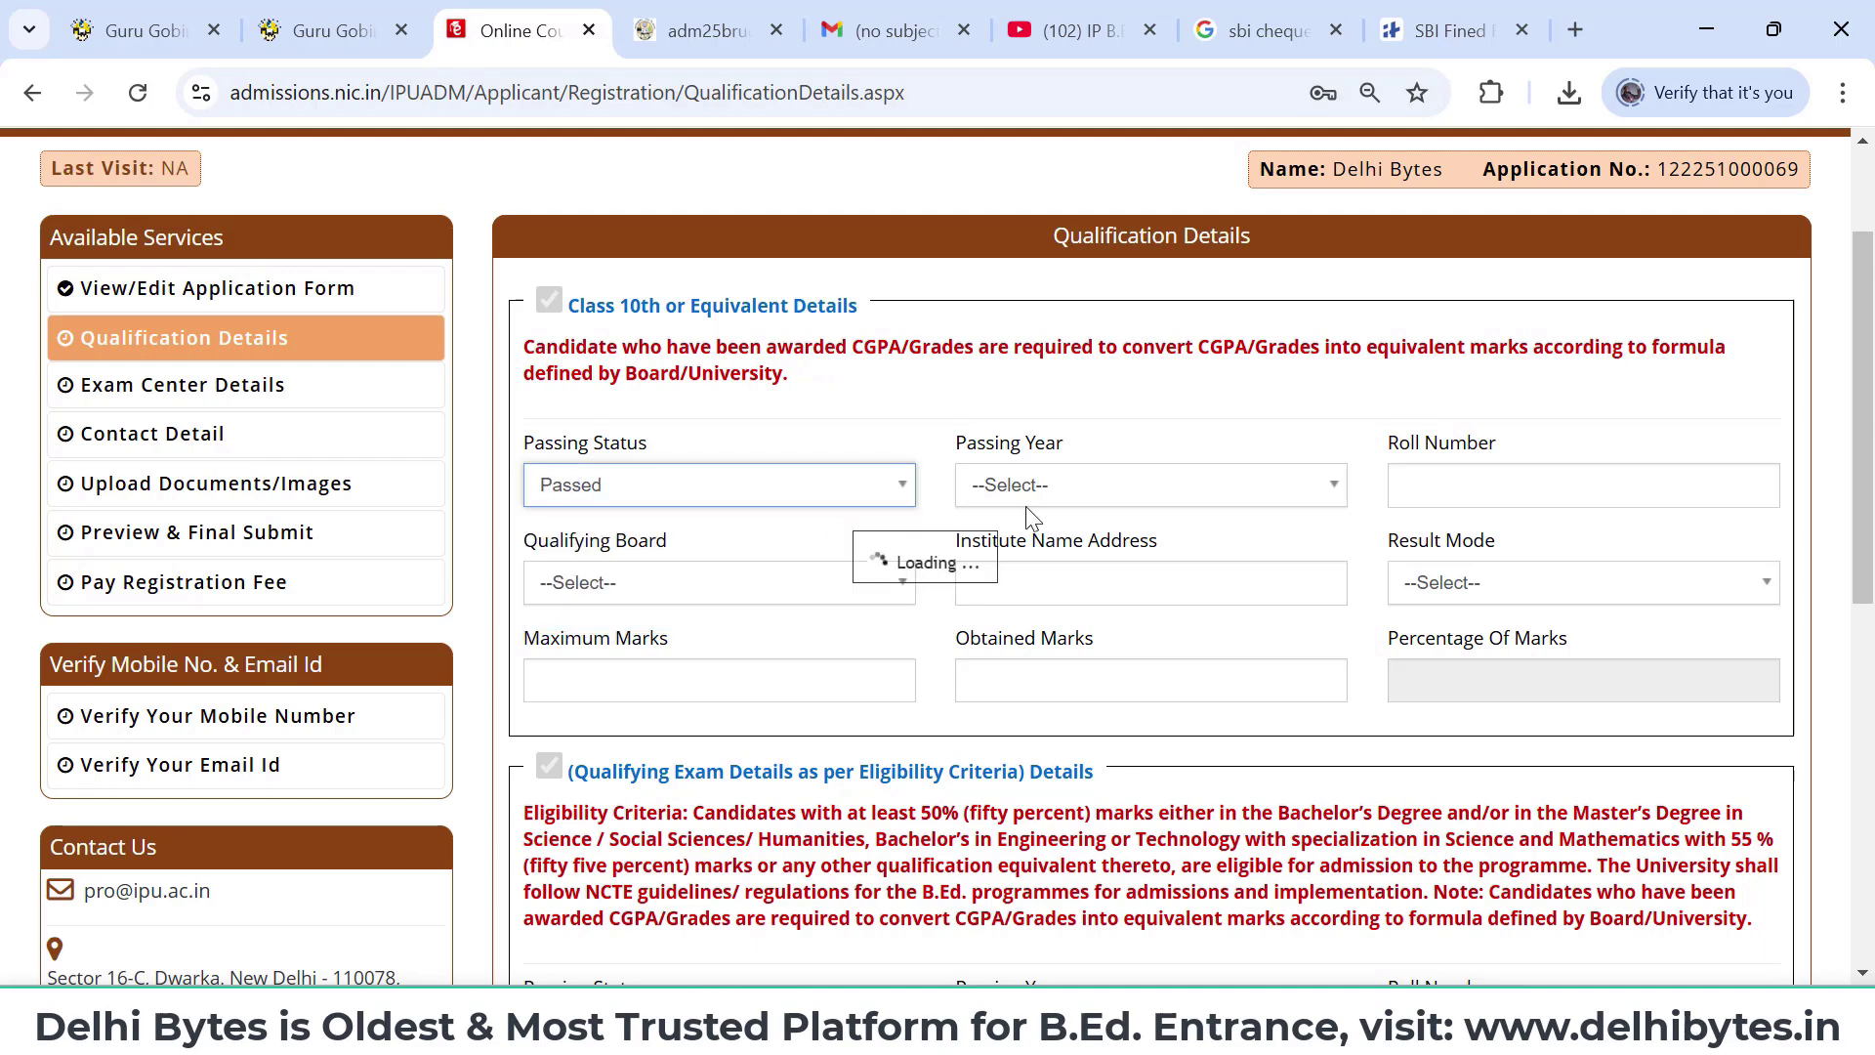
pyautogui.click(1117, 486)
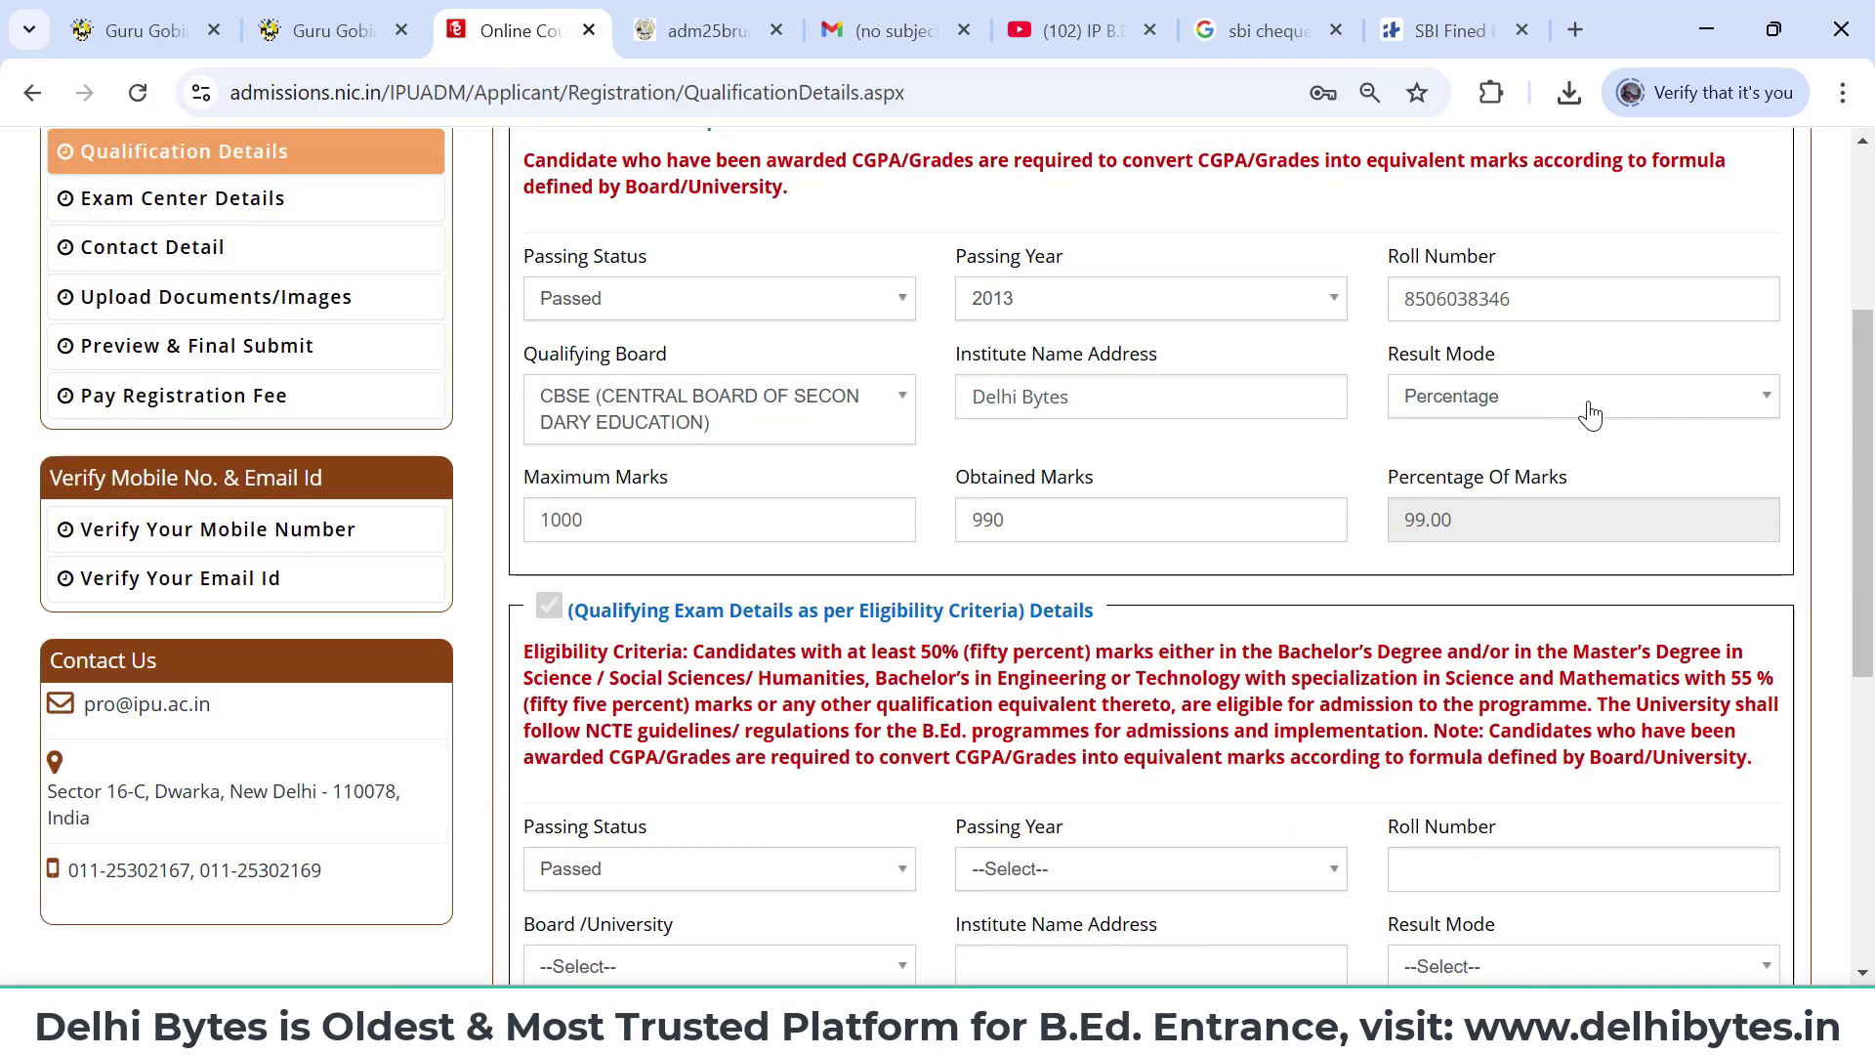
pyautogui.click(1590, 415)
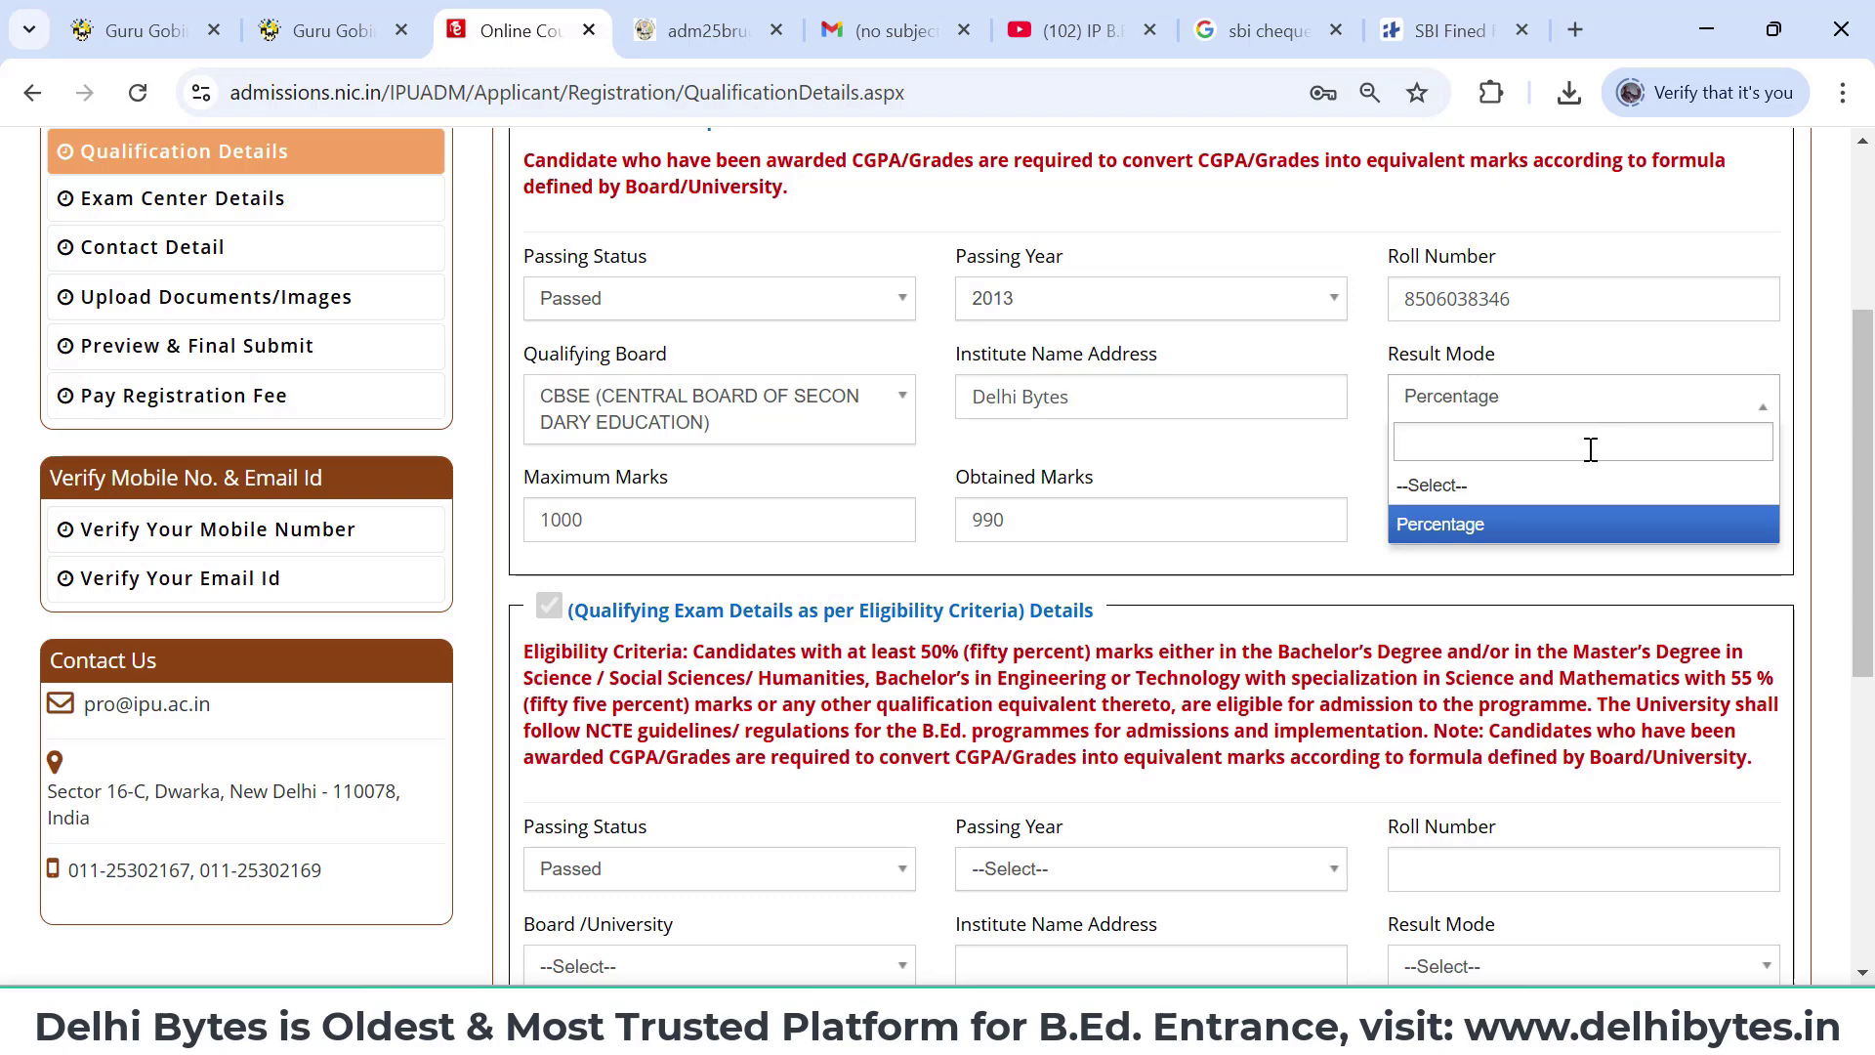
pyautogui.click(1591, 522)
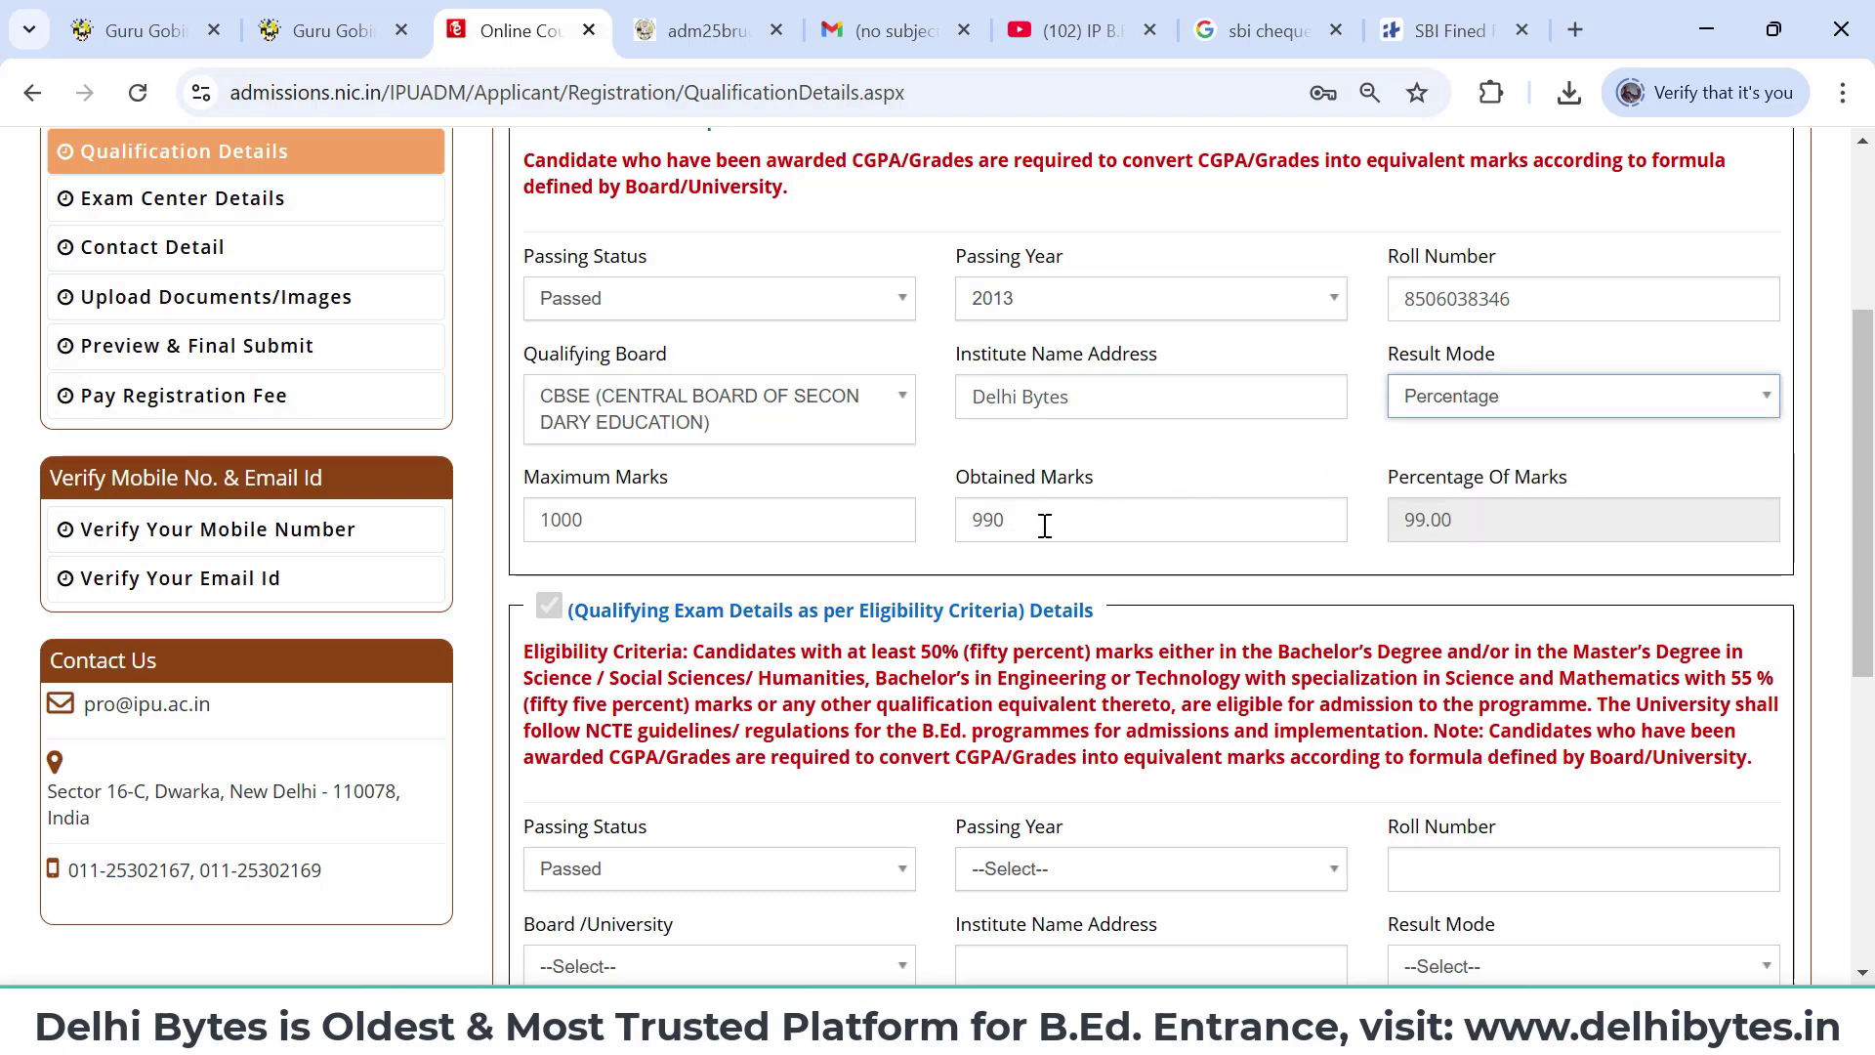
# - Bring up the passing status choices in the Qualifying Exam Details section
pyautogui.scroll(-1, 1298, 521)
pyautogui.scroll(-2, 1298, 521)
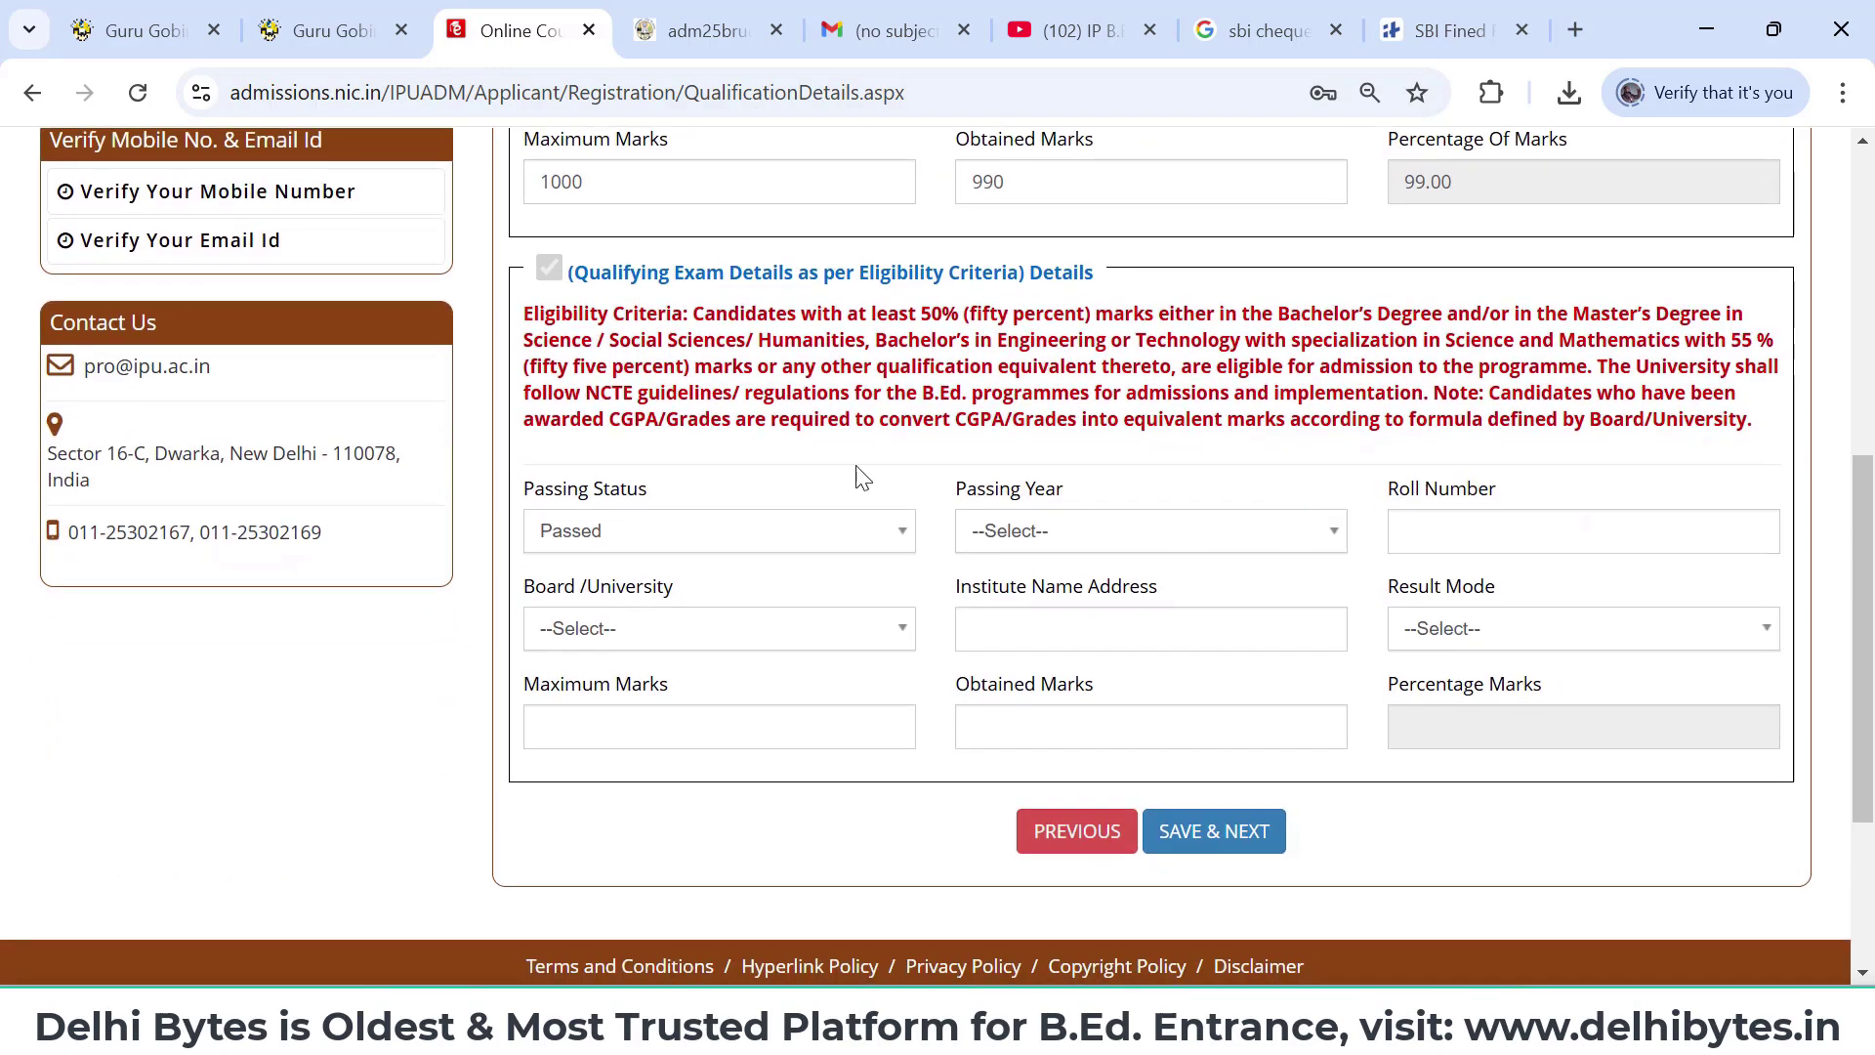
pyautogui.click(716, 535)
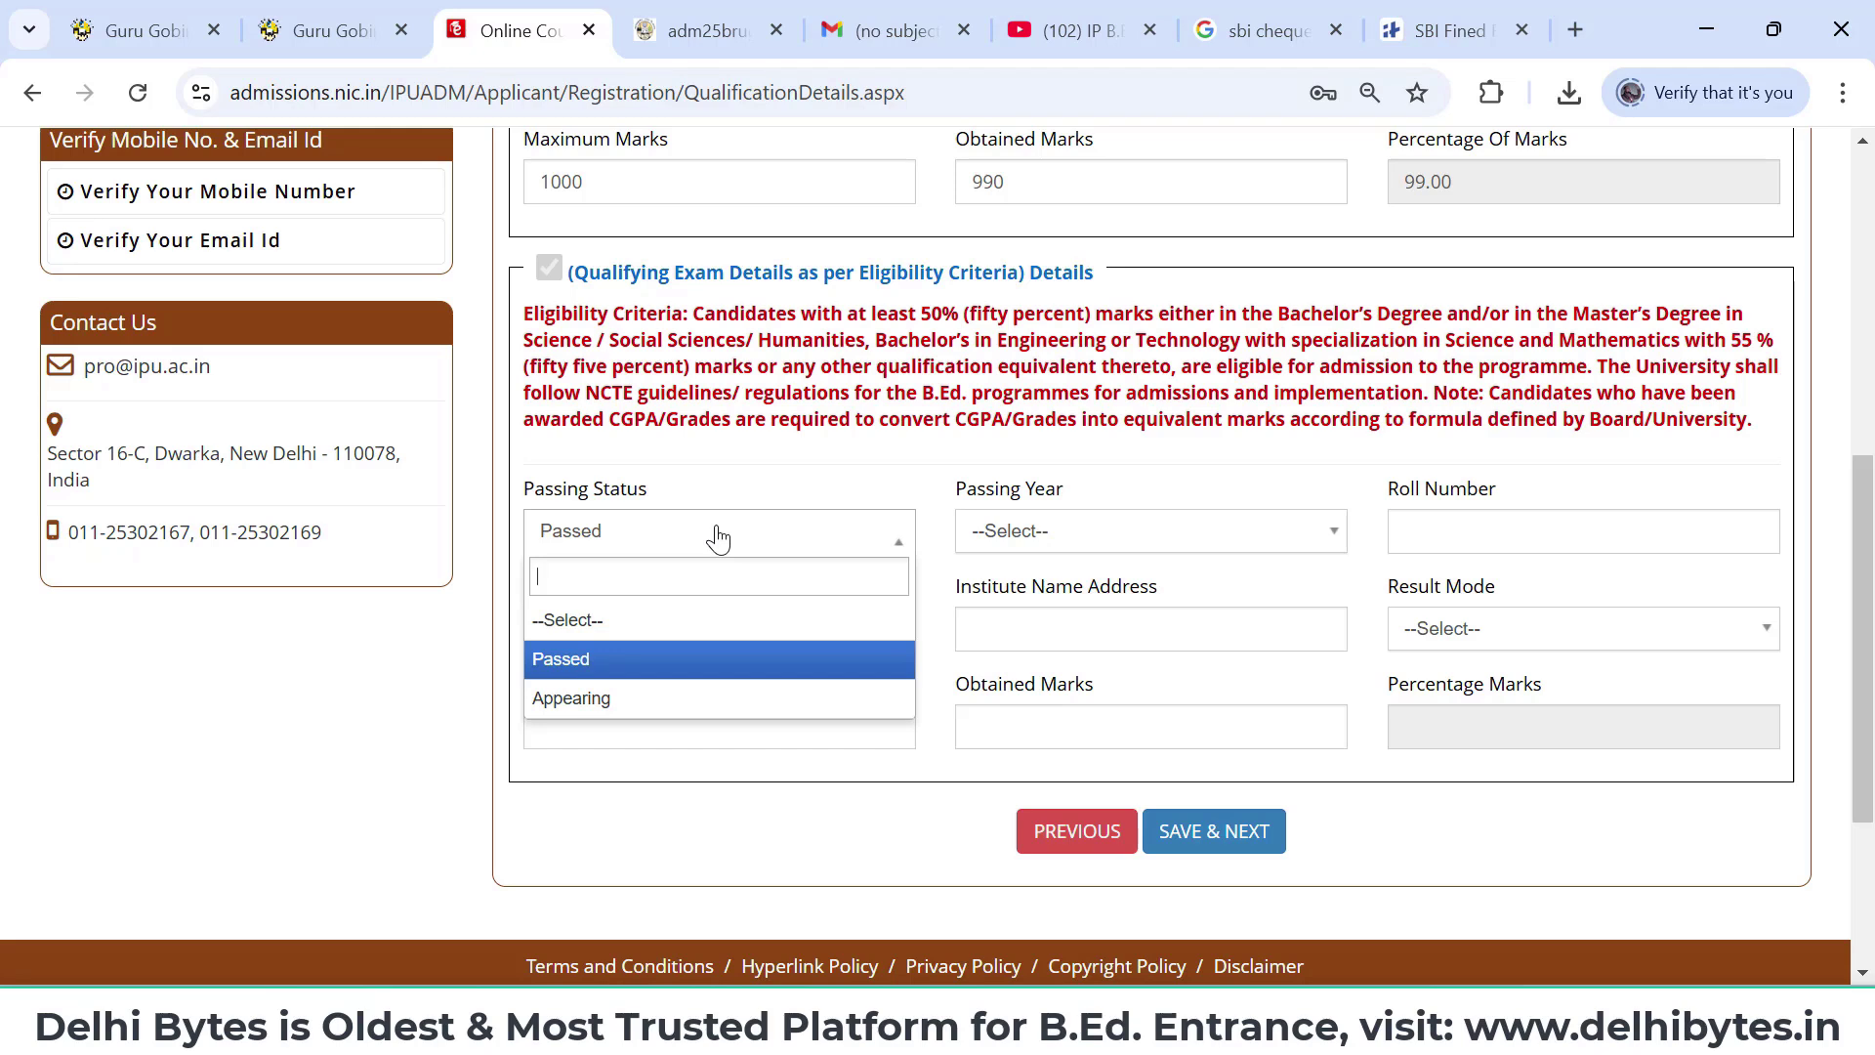
# - Set the qualifying exam to Passed in 2019, enter the roll number, and choose University of Delhi
pyautogui.click(732, 683)
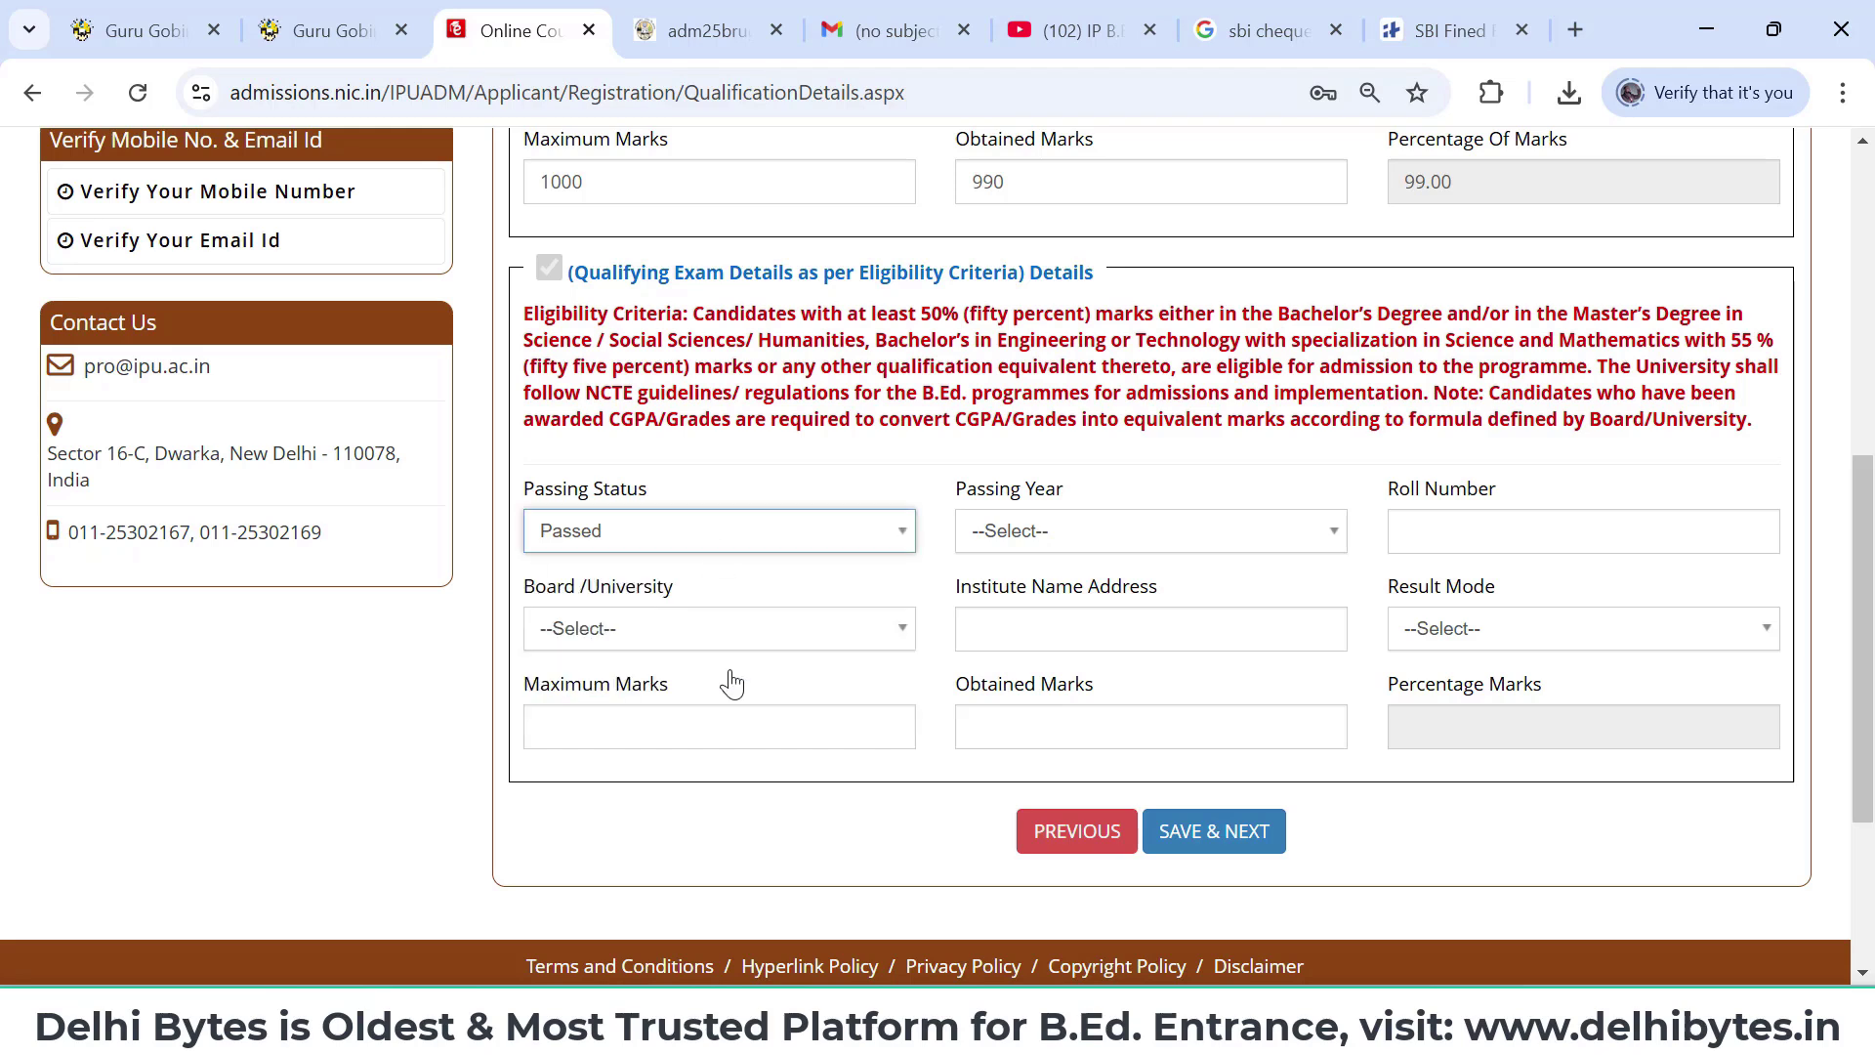
pyautogui.click(1073, 540)
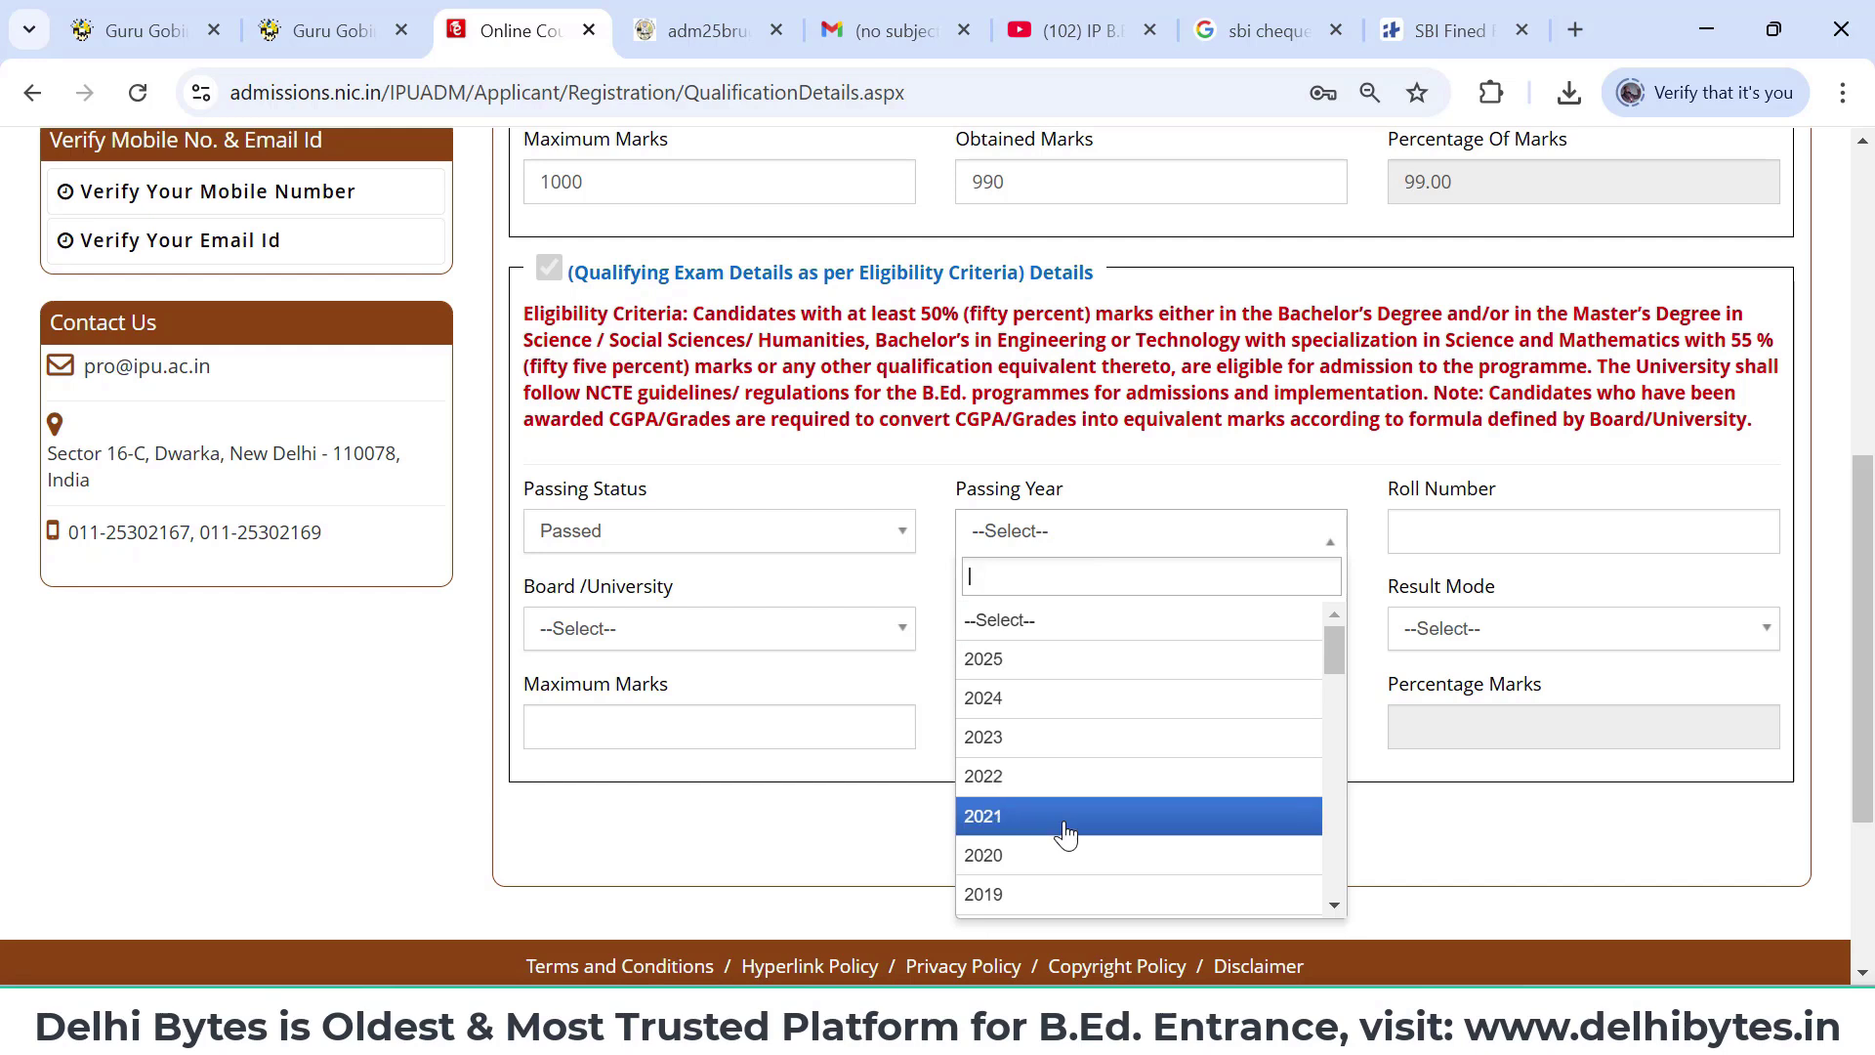
pyautogui.scroll(-1, 1065, 830)
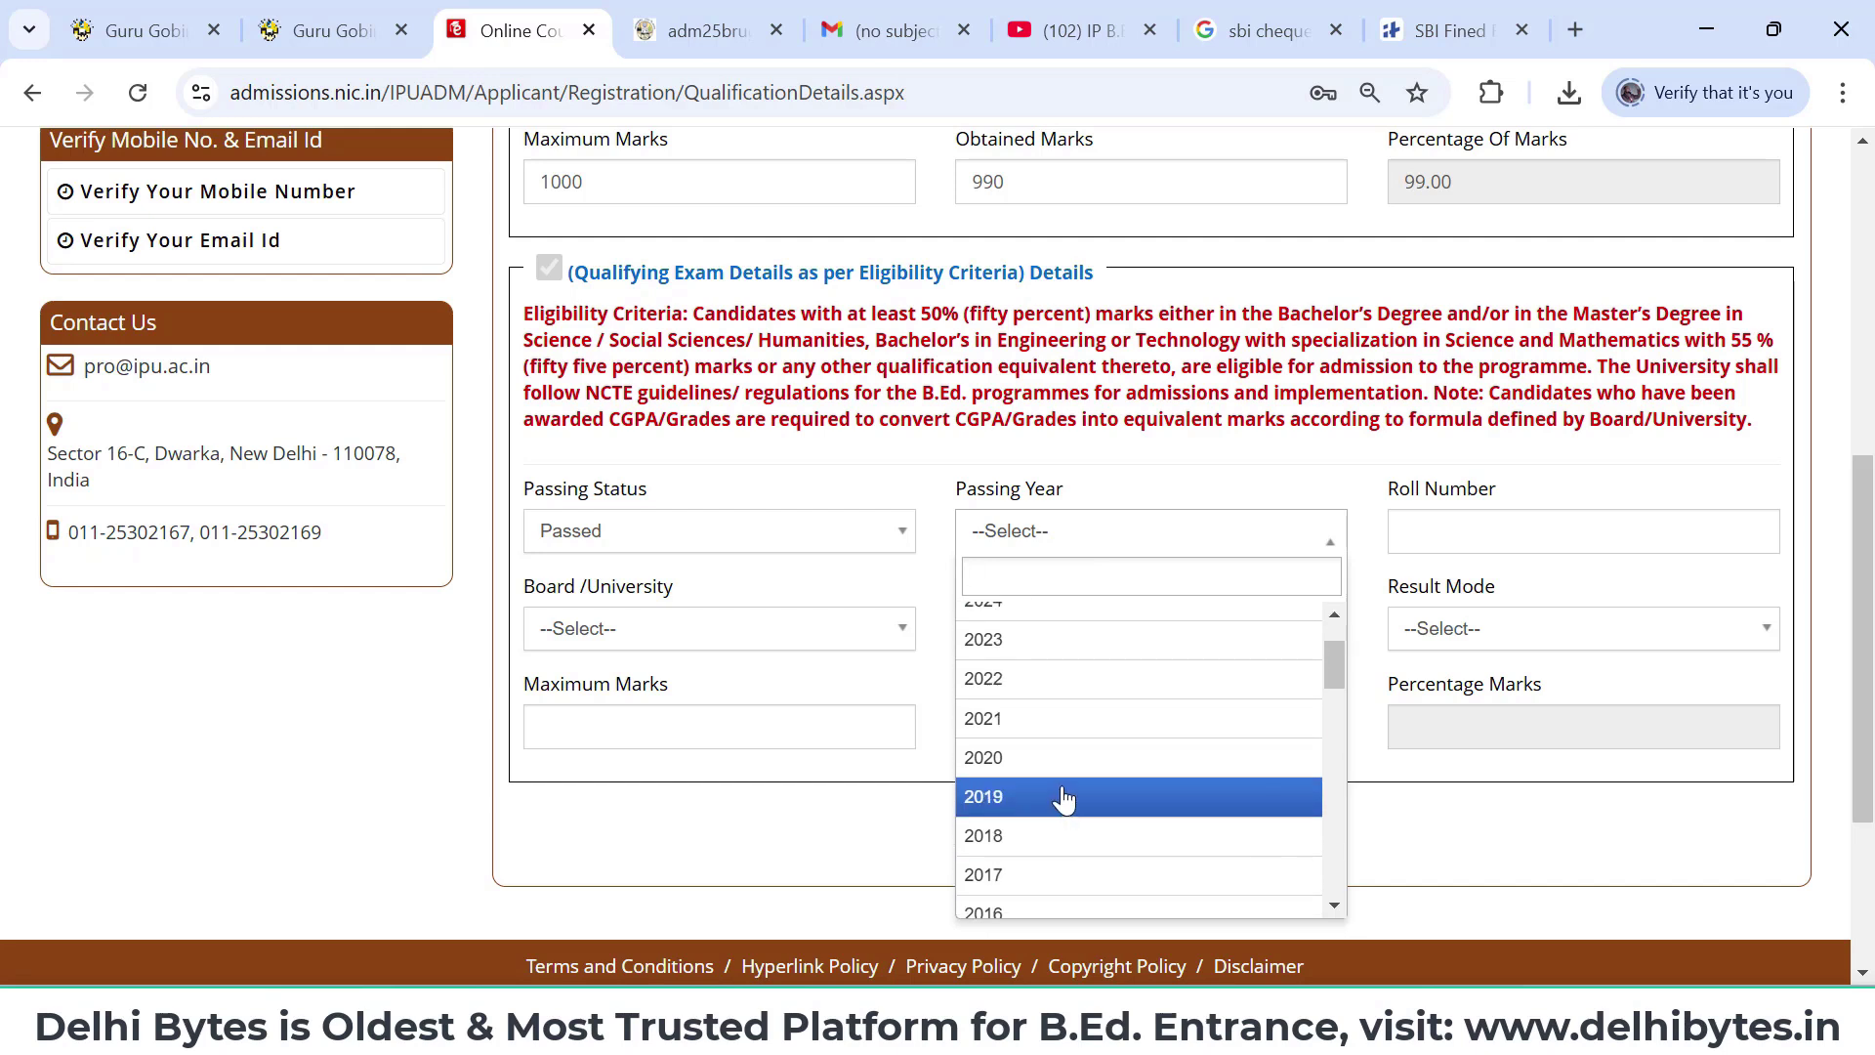
pyautogui.click(1065, 793)
pyautogui.click(1475, 534)
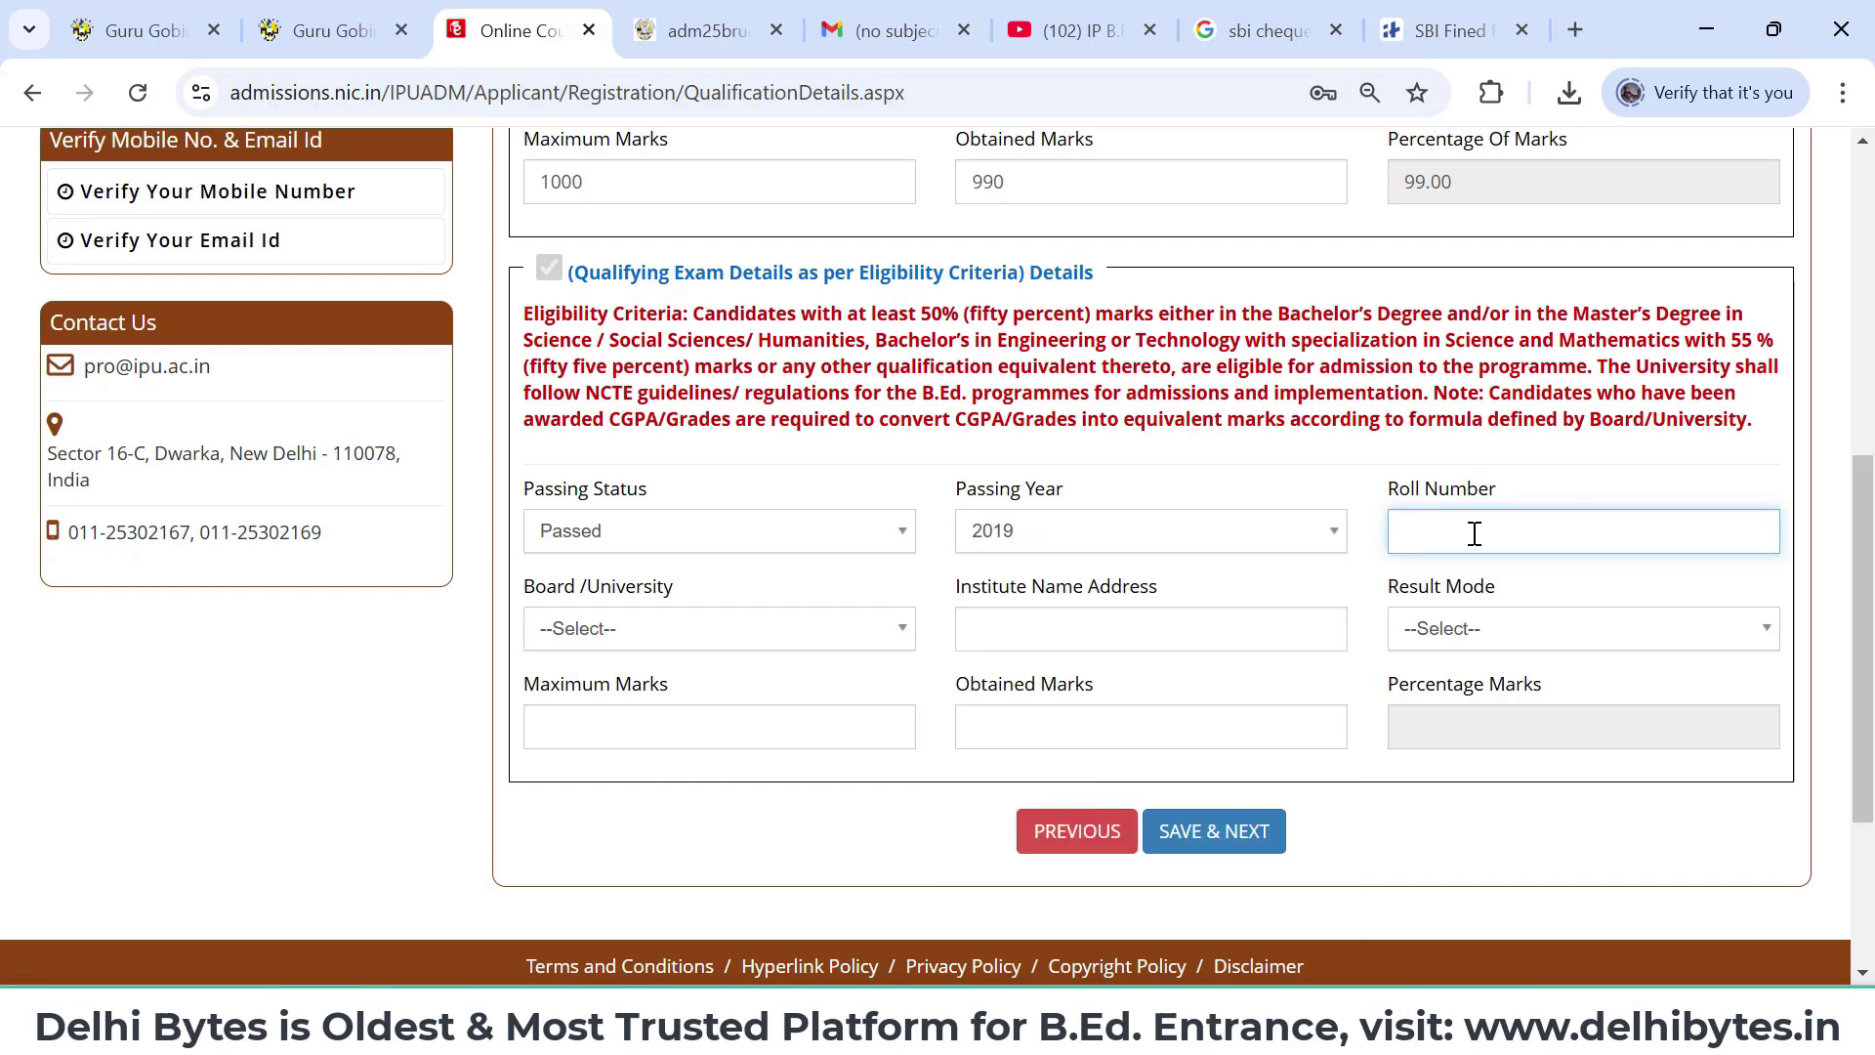
pyautogui.click(842, 642)
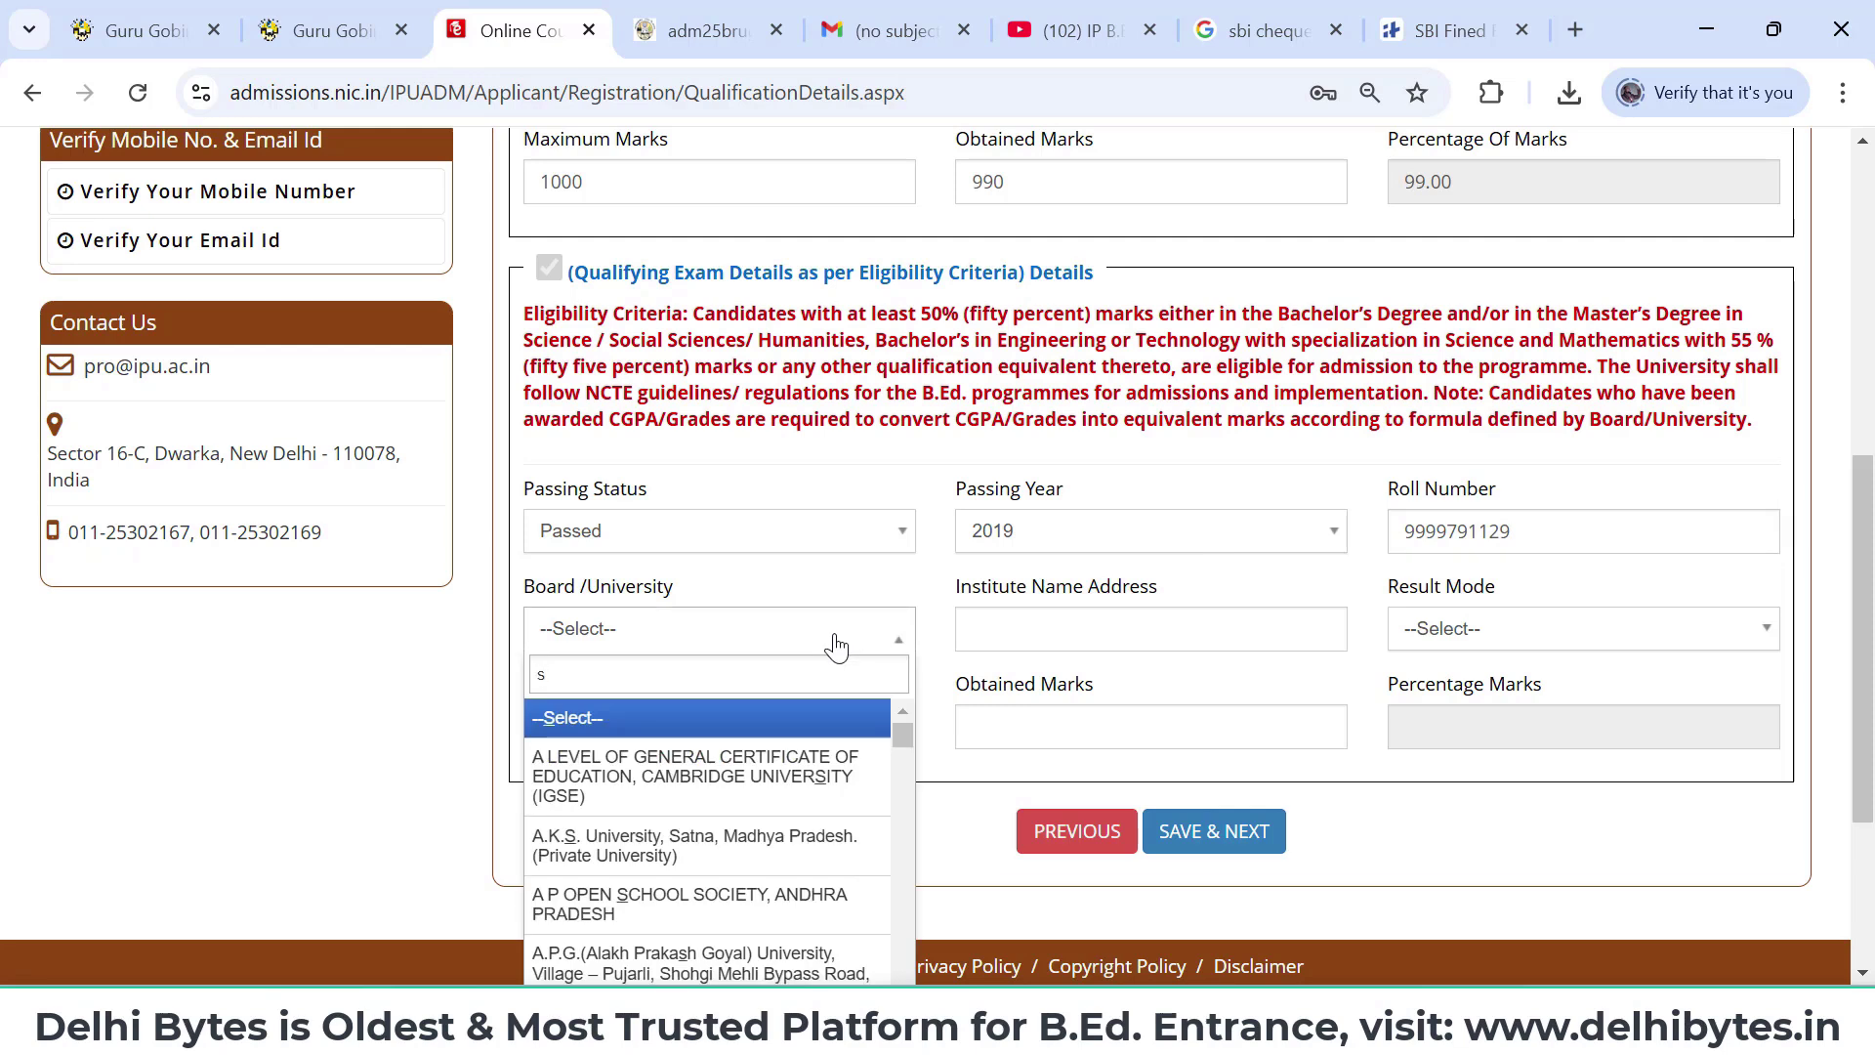
pyautogui.write('uni')
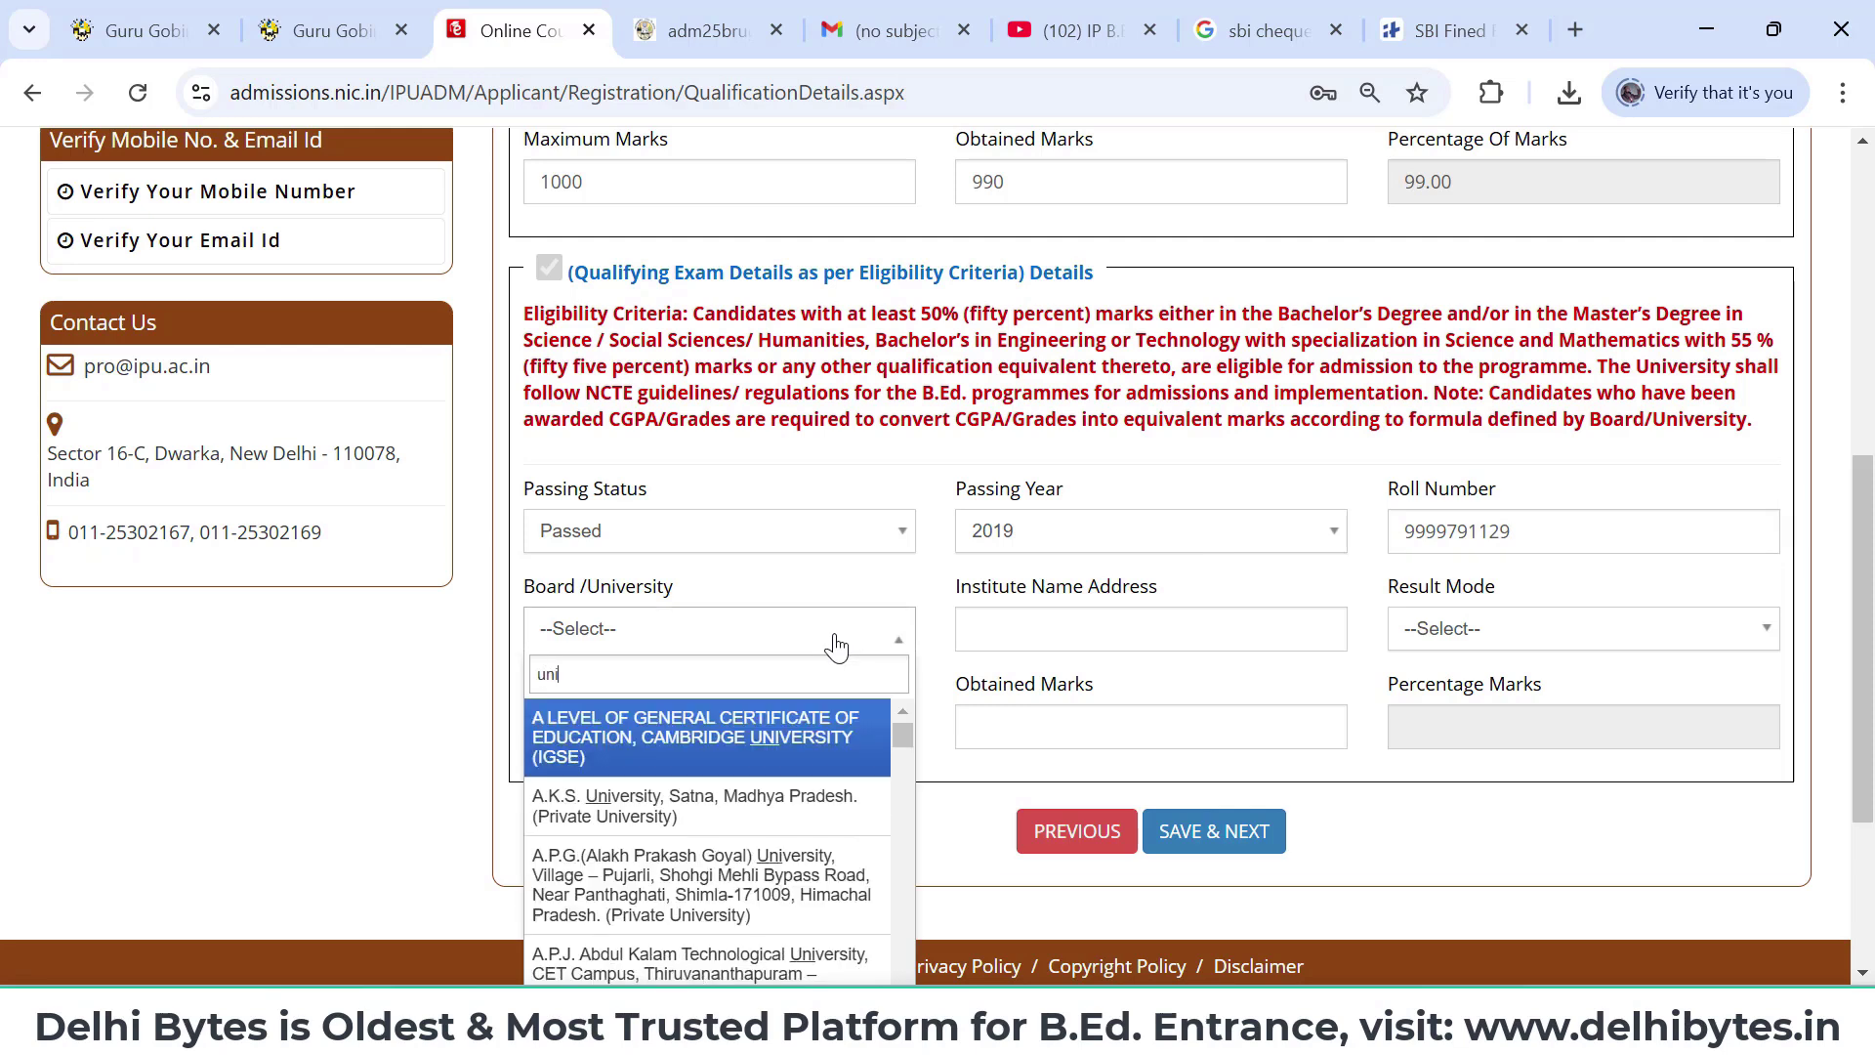
pyautogui.write('versity of delh')
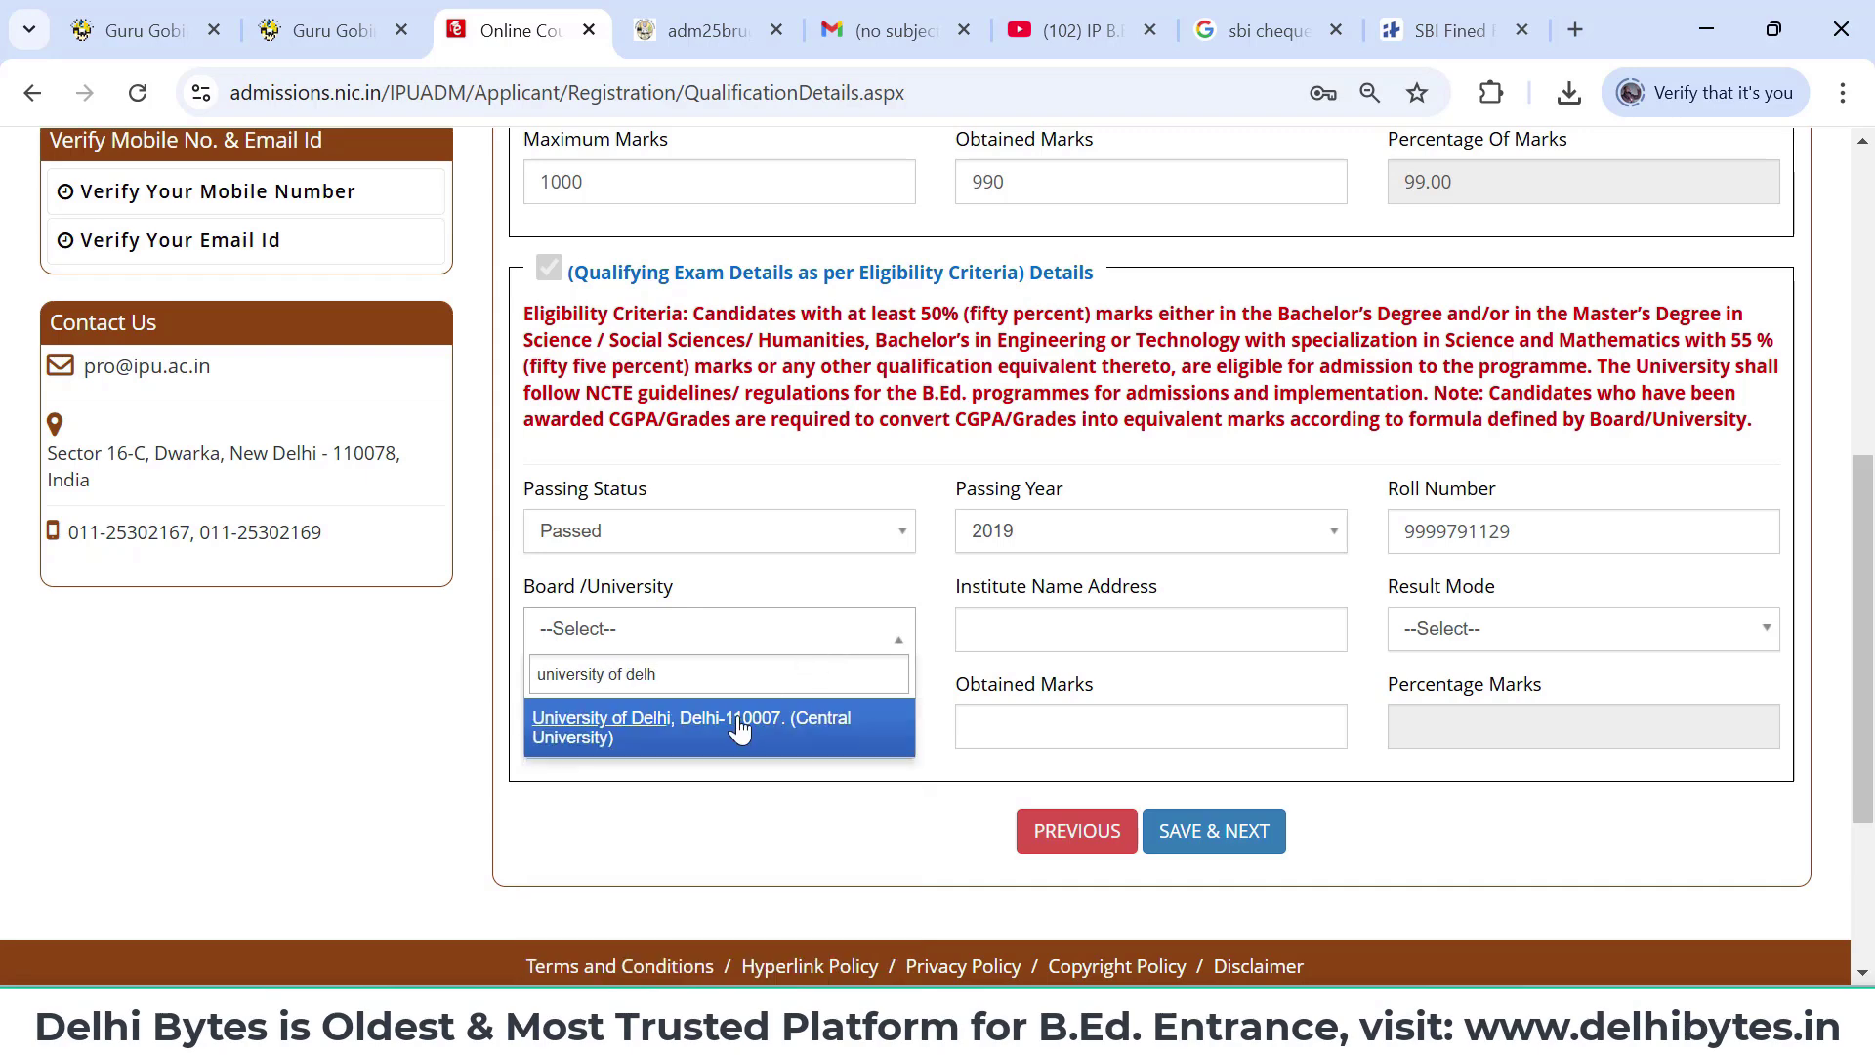
pyautogui.click(738, 728)
# - Enter institute Delhi Bytes, Percentage mode, 1450 of 1500 marks, and save the qualification details
pyautogui.click(1084, 640)
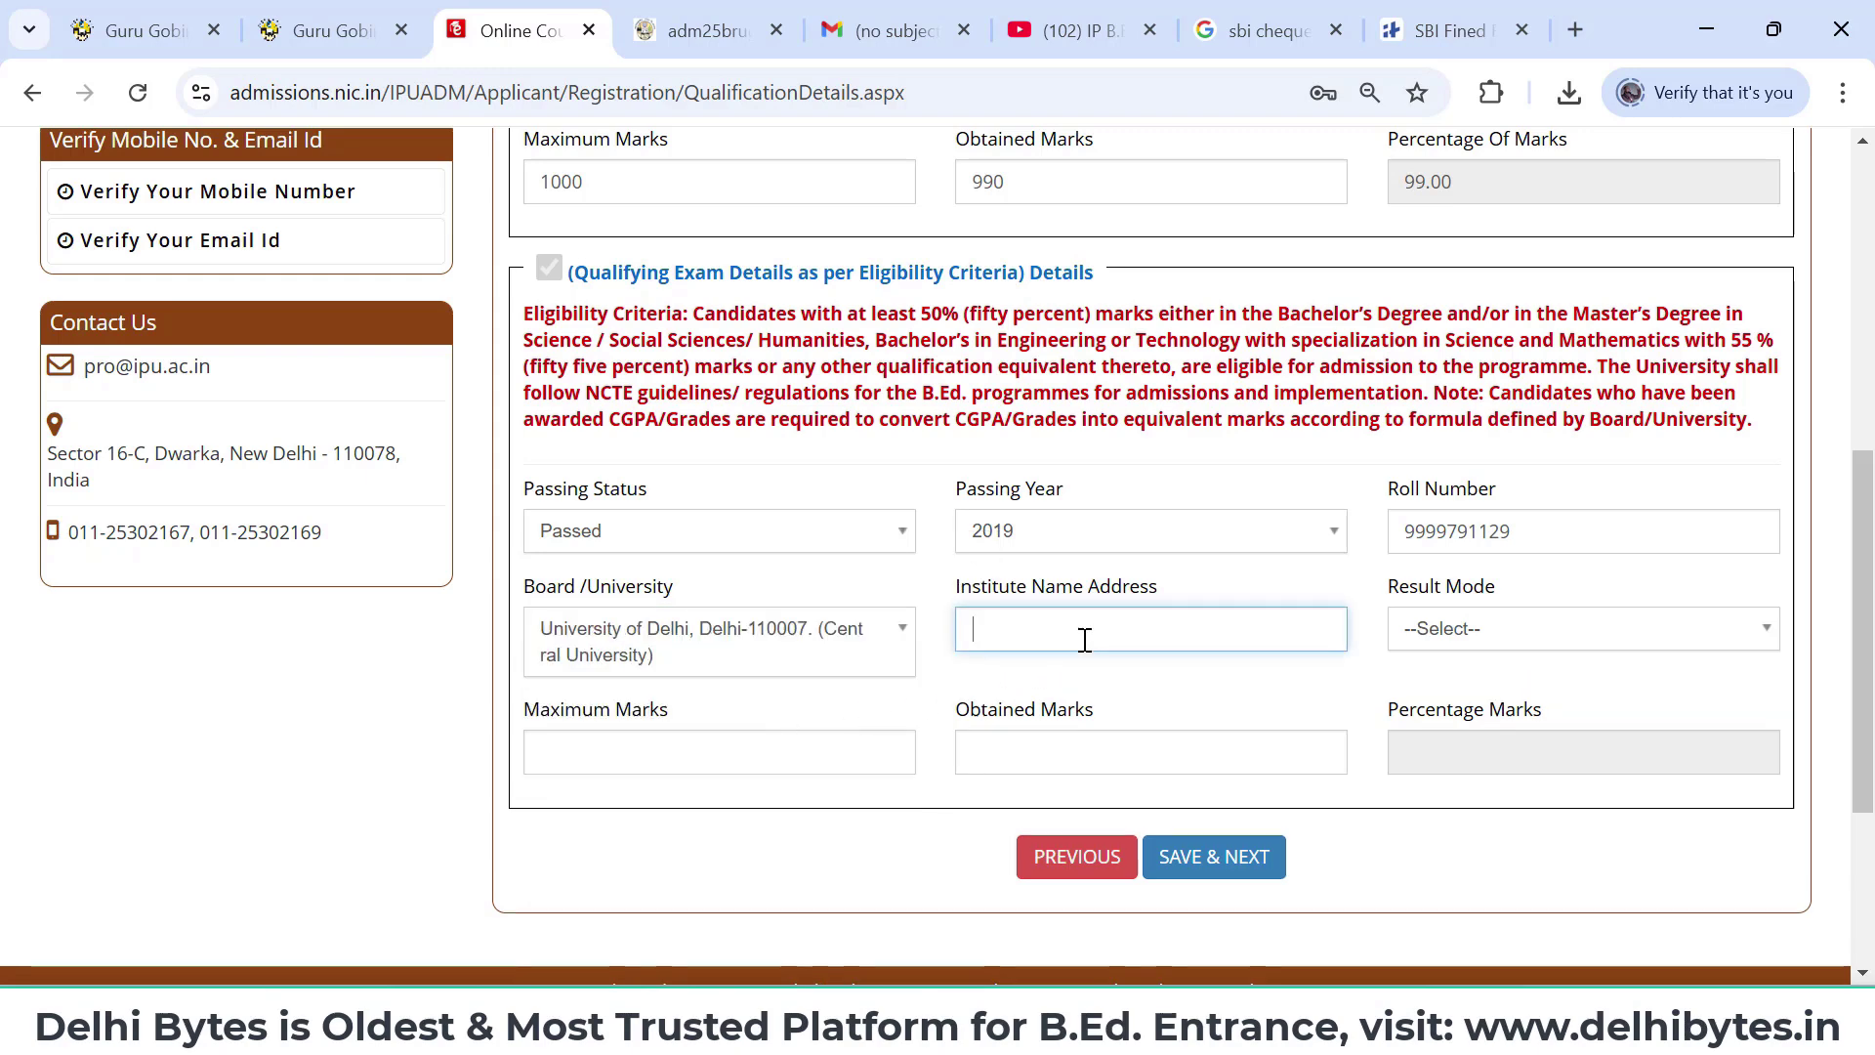
pyautogui.write('Delhi Bytes')
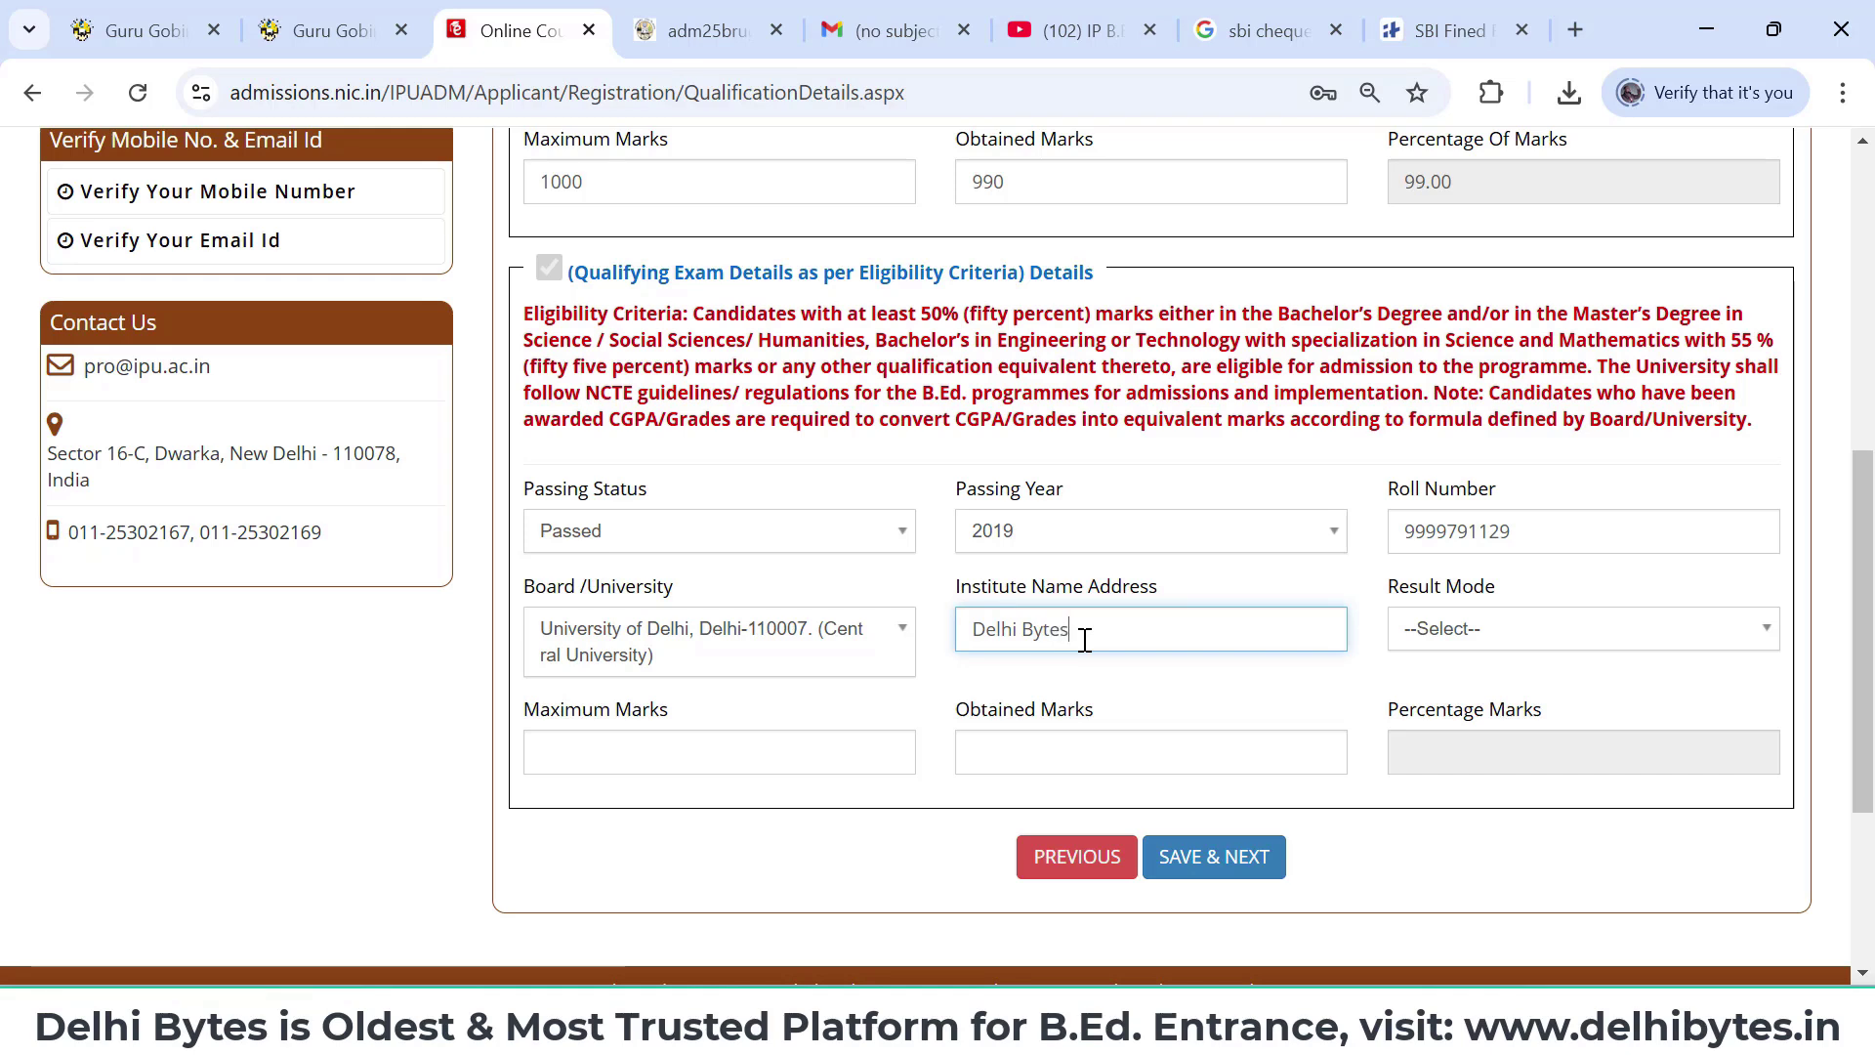
pyautogui.click(1475, 650)
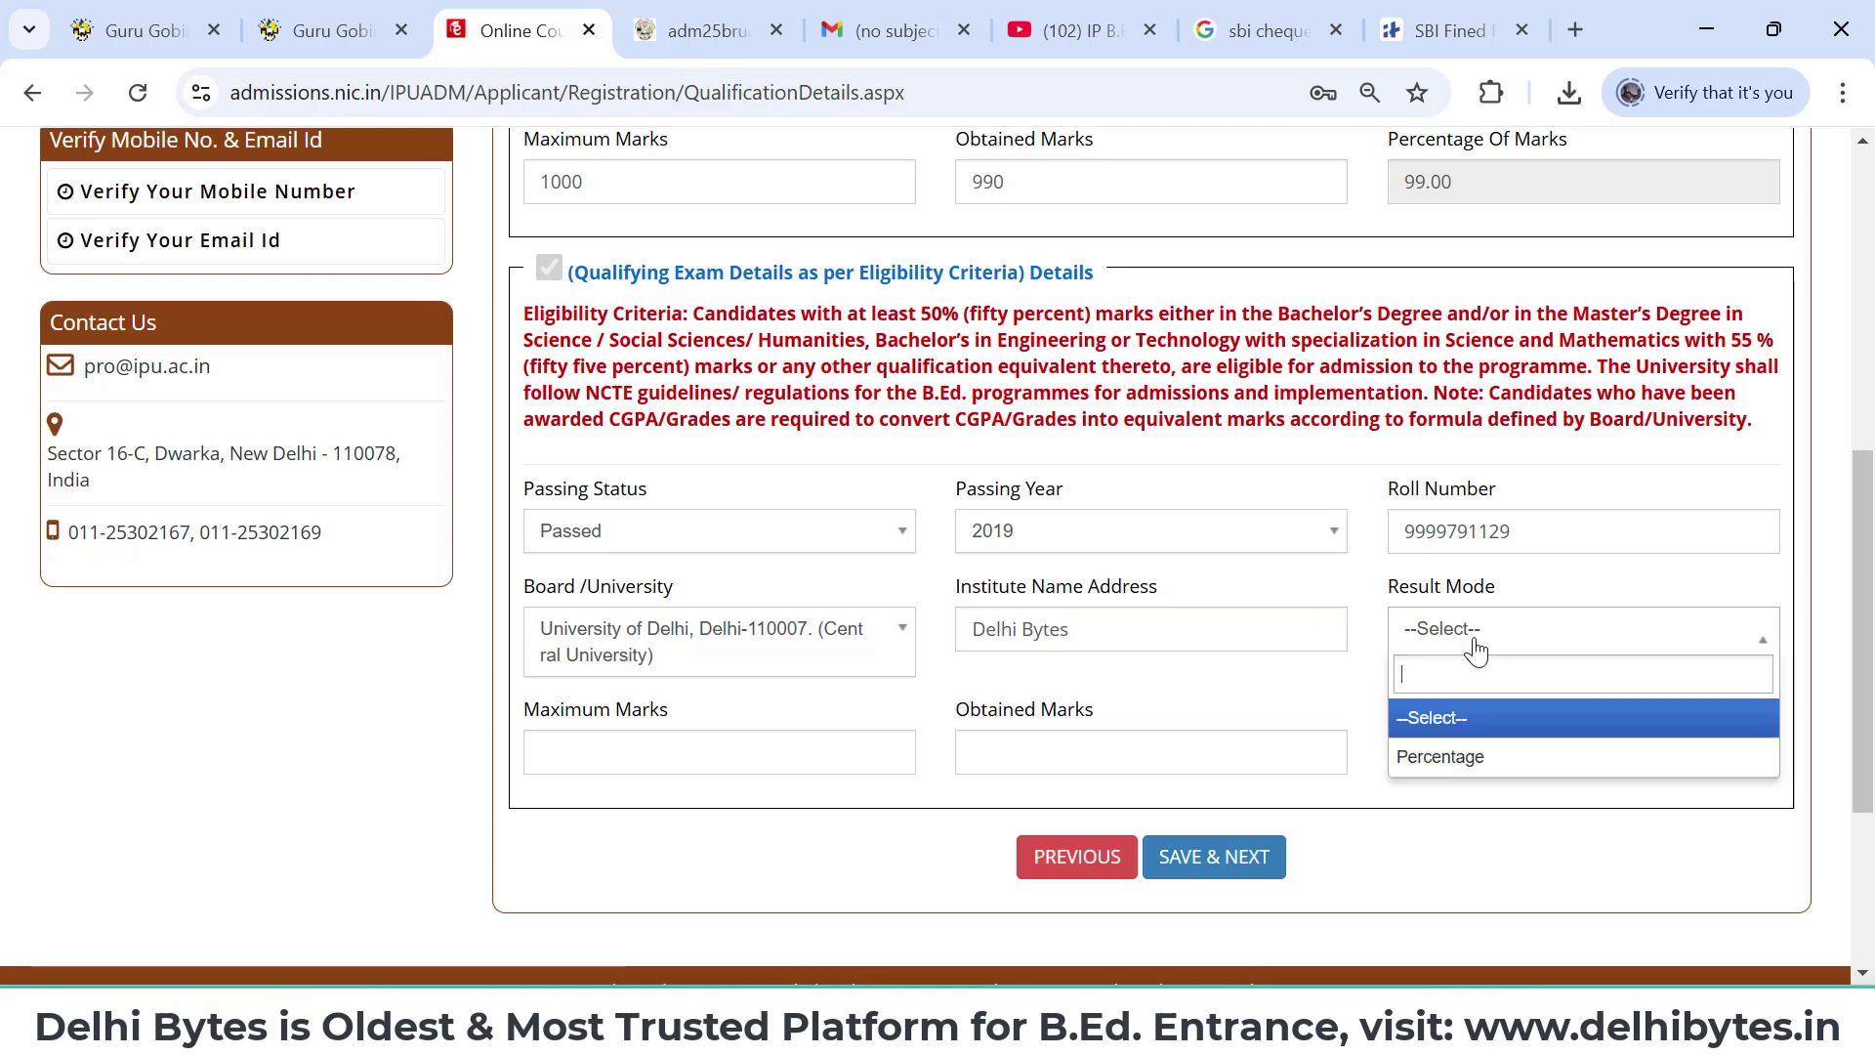
pyautogui.click(1522, 759)
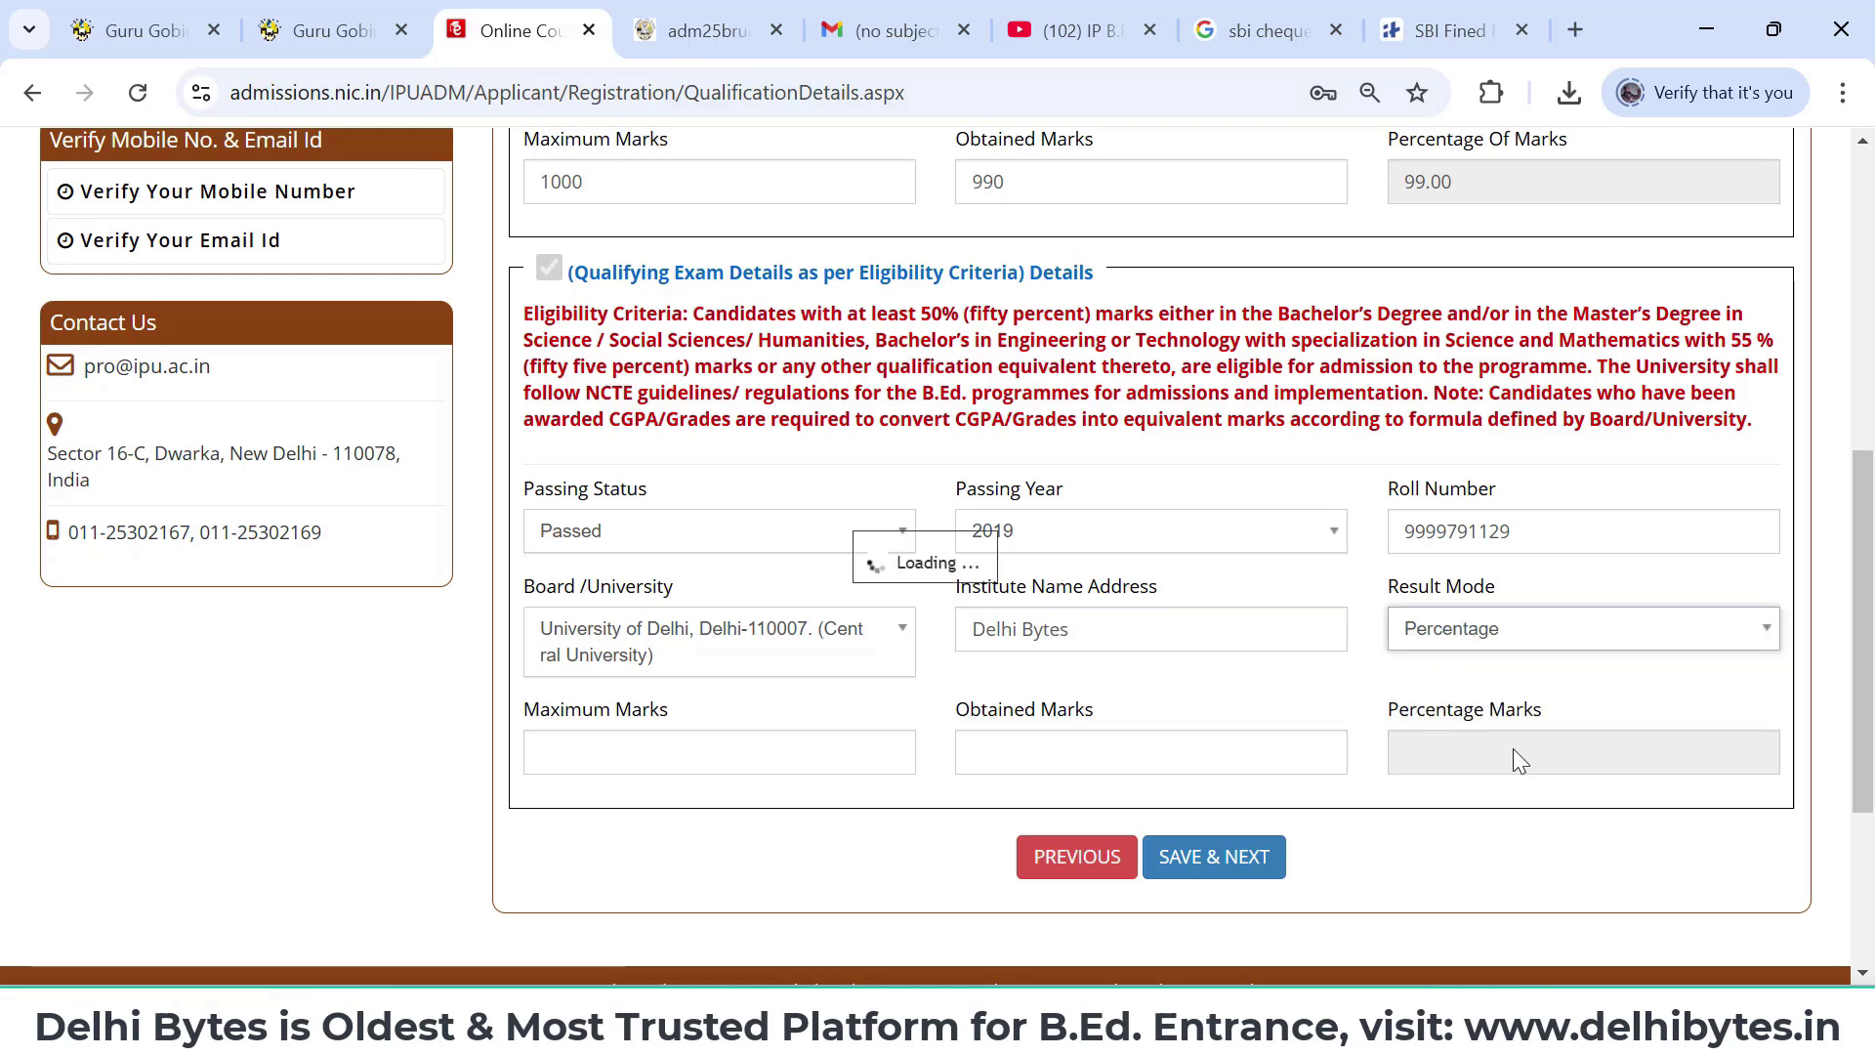
pyautogui.click(794, 763)
pyautogui.write('1500')
pyautogui.click(1043, 758)
pyautogui.write('1450')
pyautogui.click(1423, 854)
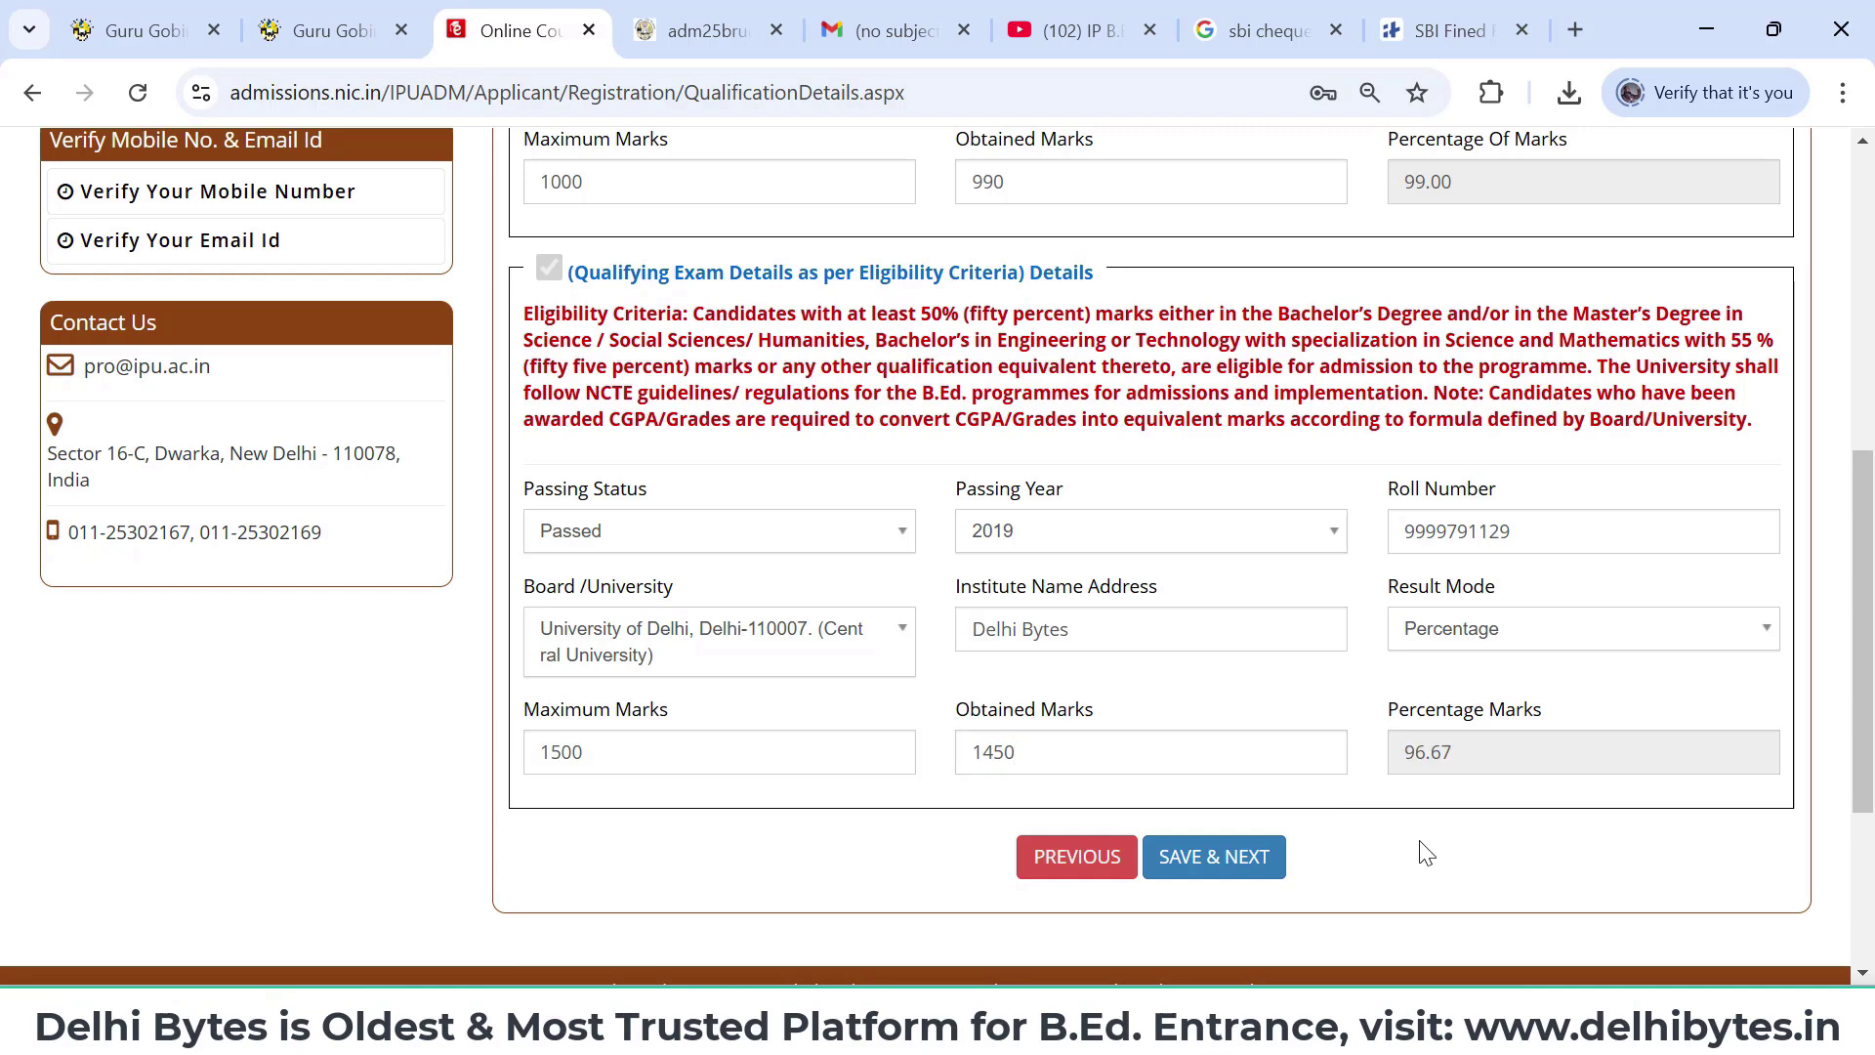
pyautogui.click(1270, 866)
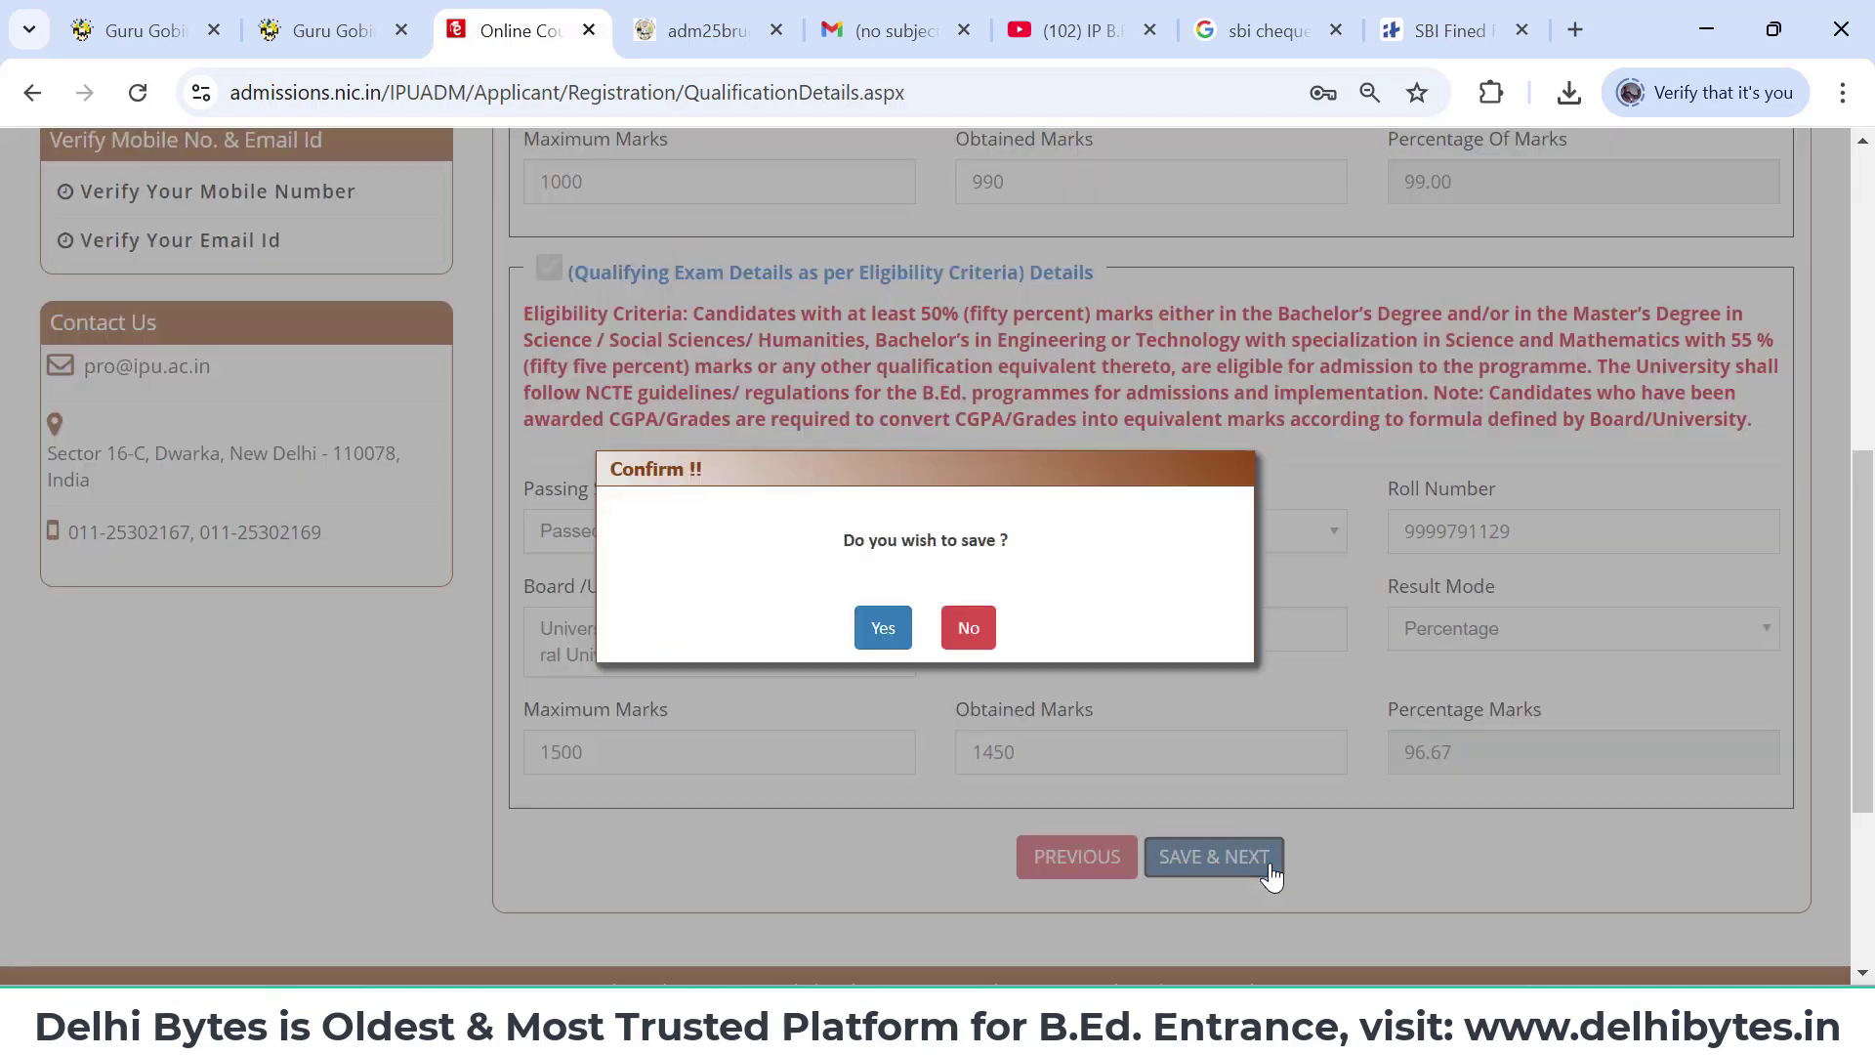
# - Confirm saving the qualifications and set the first exam centre to Delhi (NCT), Delhi
pyautogui.click(878, 635)
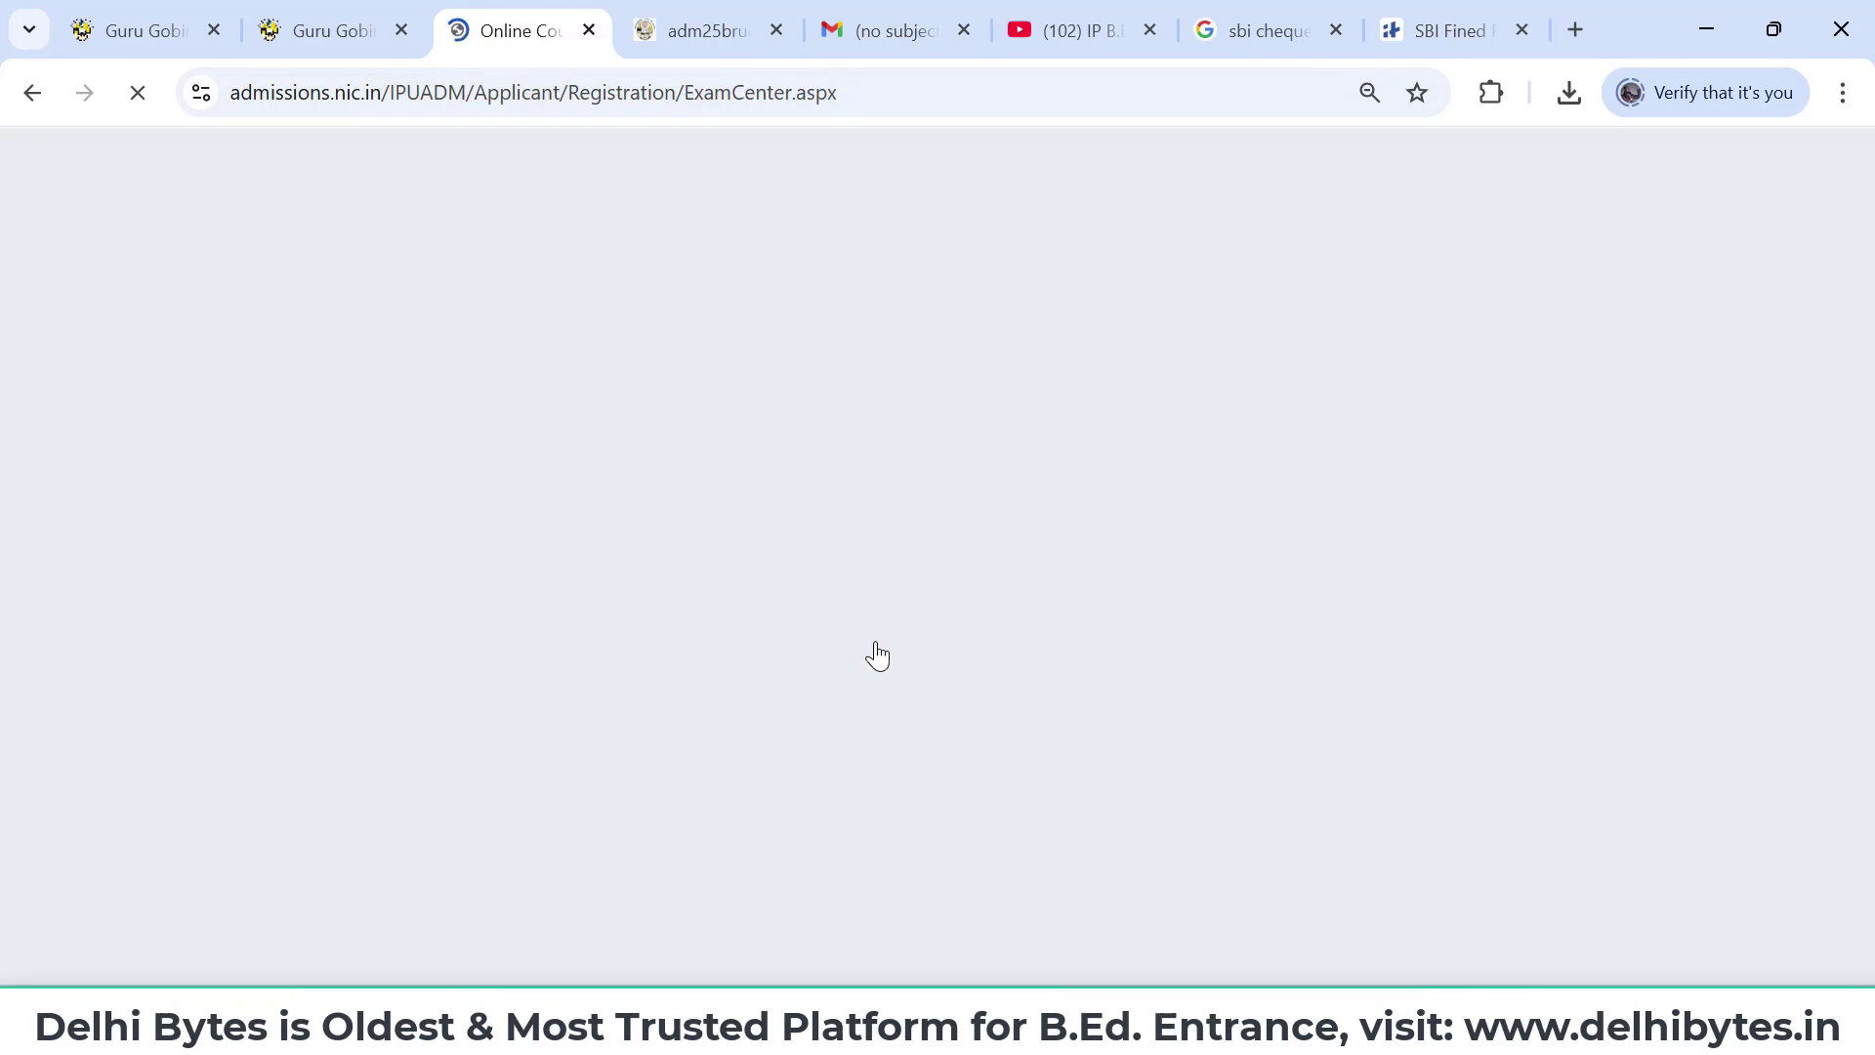
pyautogui.scroll(-2, 878, 656)
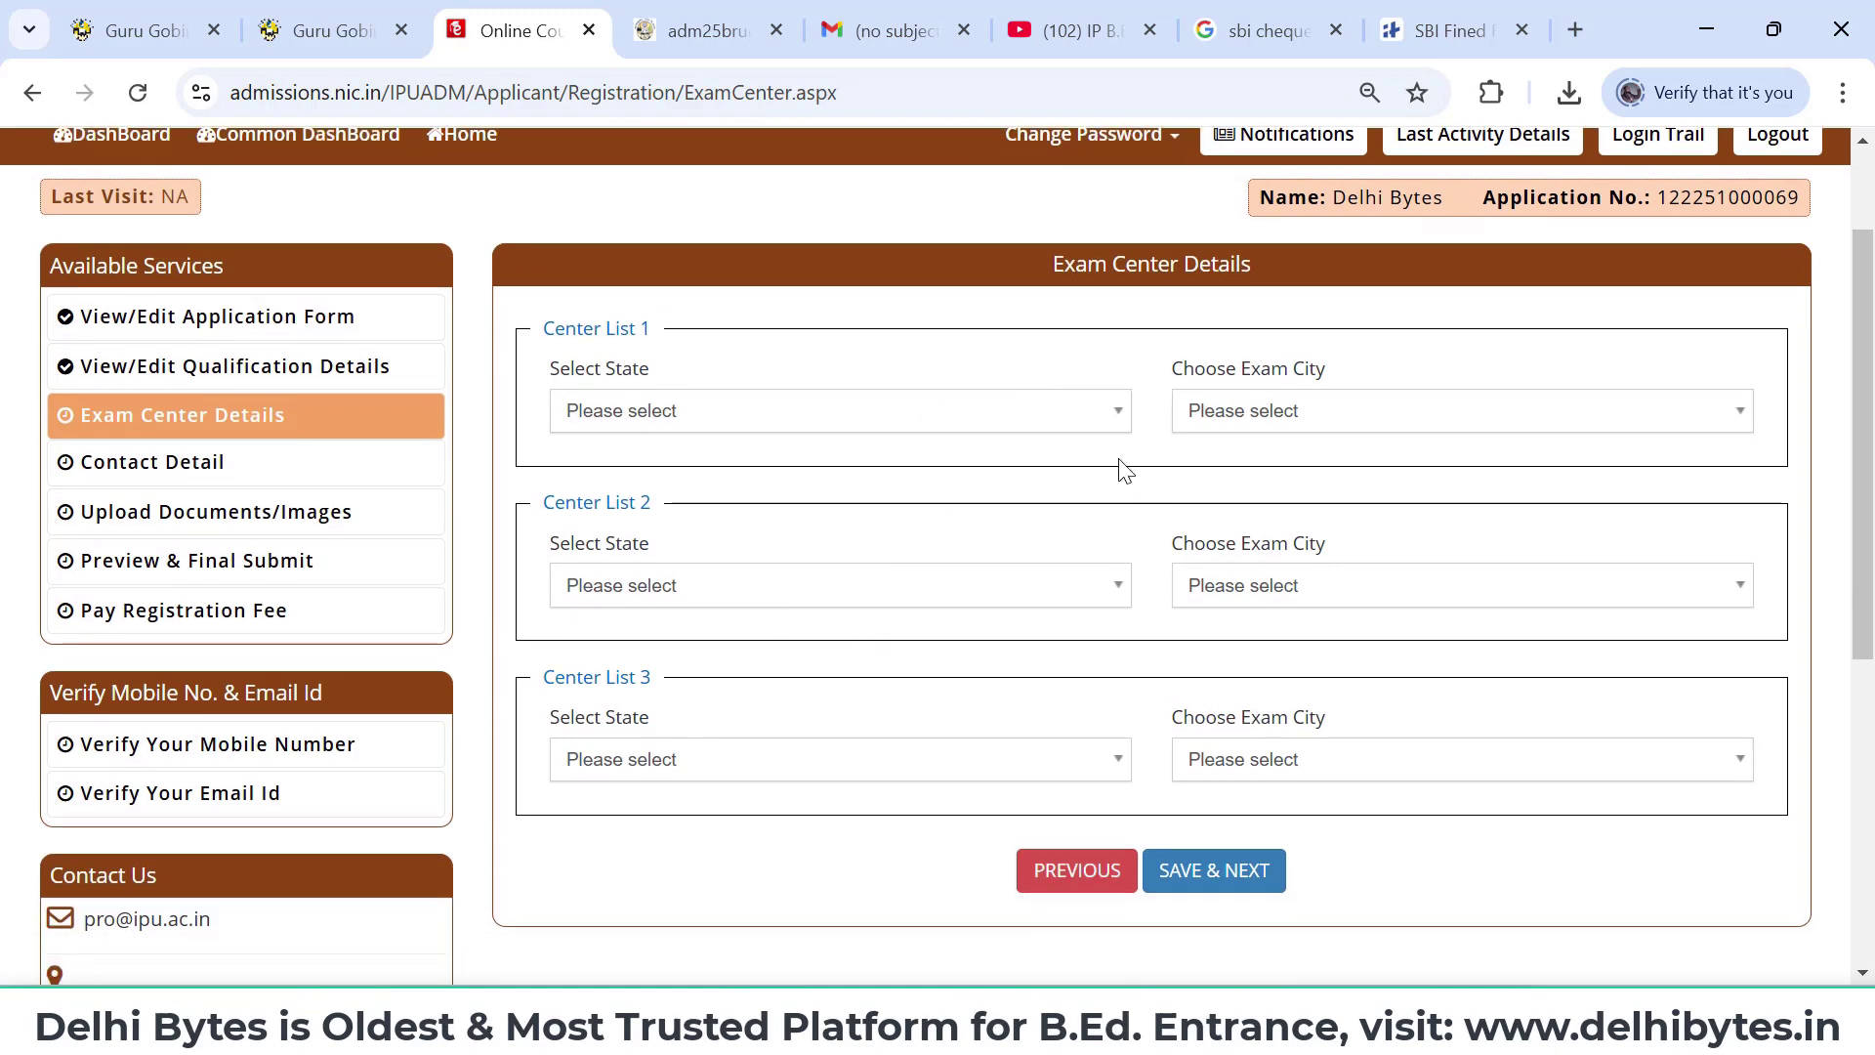
pyautogui.click(1051, 421)
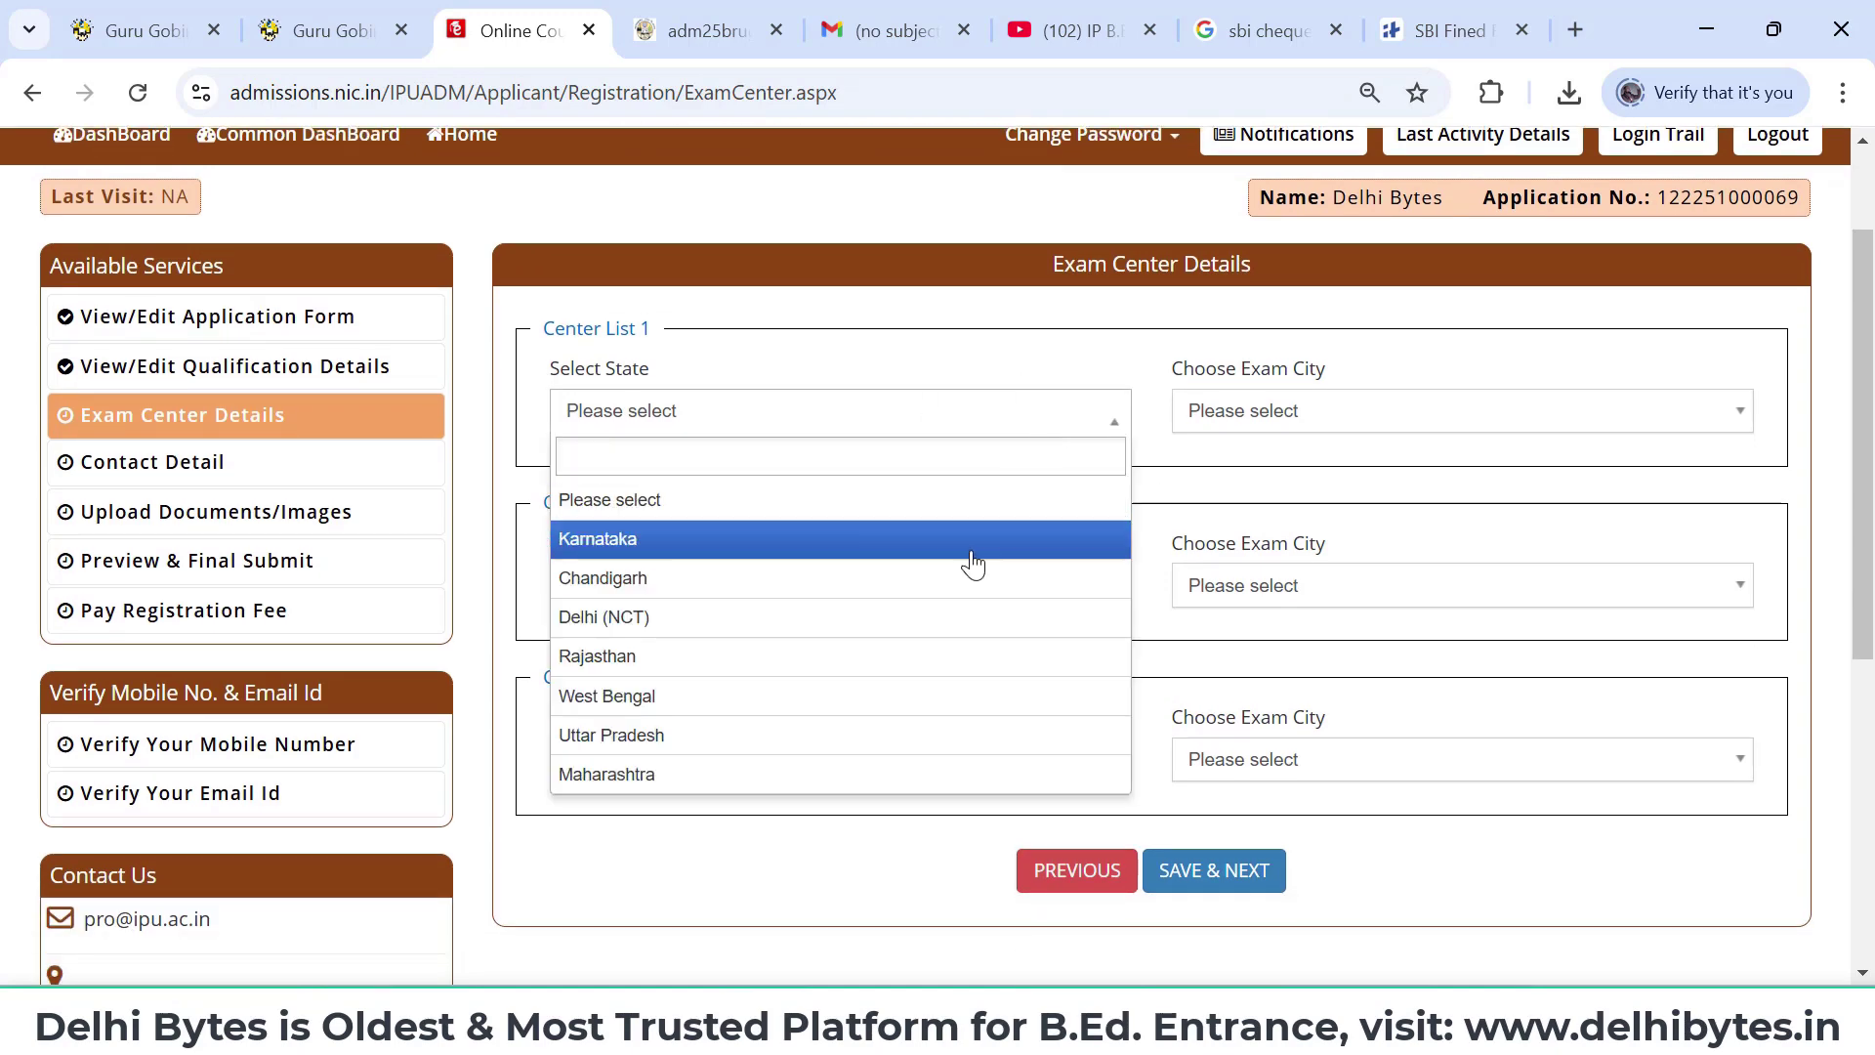
pyautogui.click(922, 625)
pyautogui.click(1356, 415)
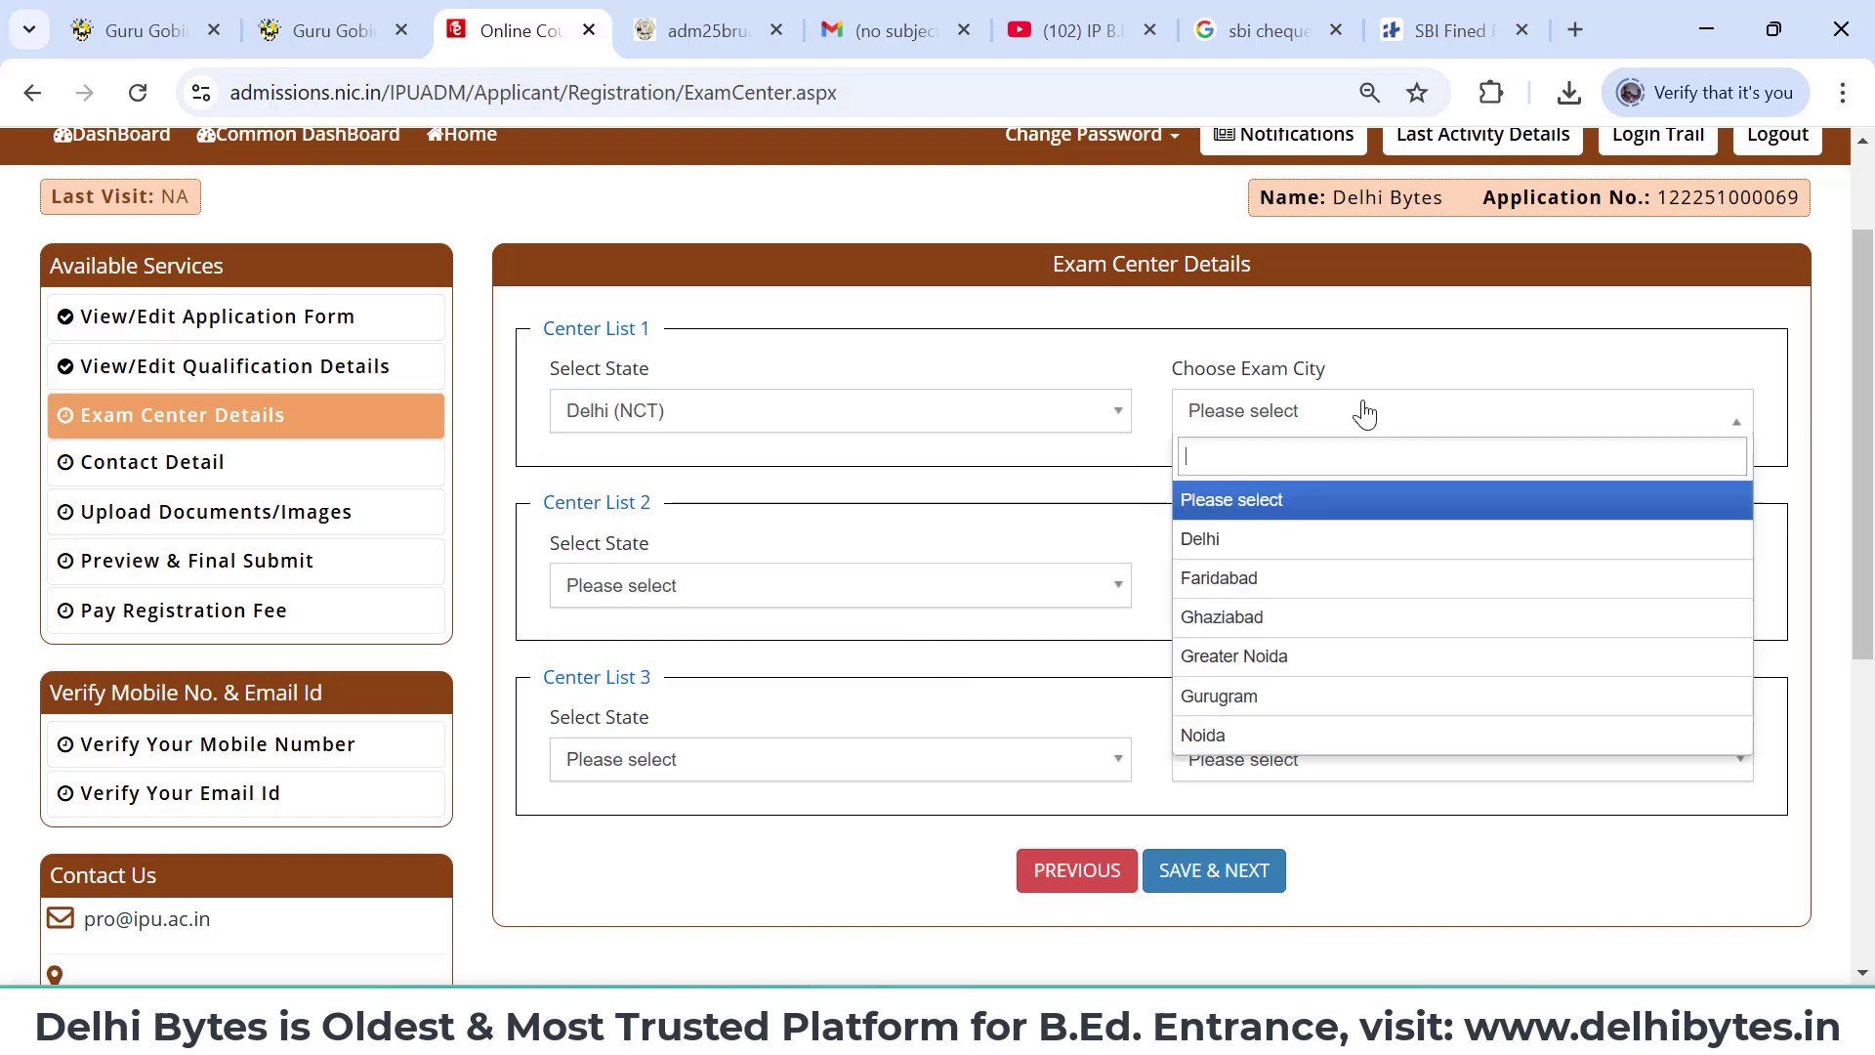
pyautogui.click(1323, 548)
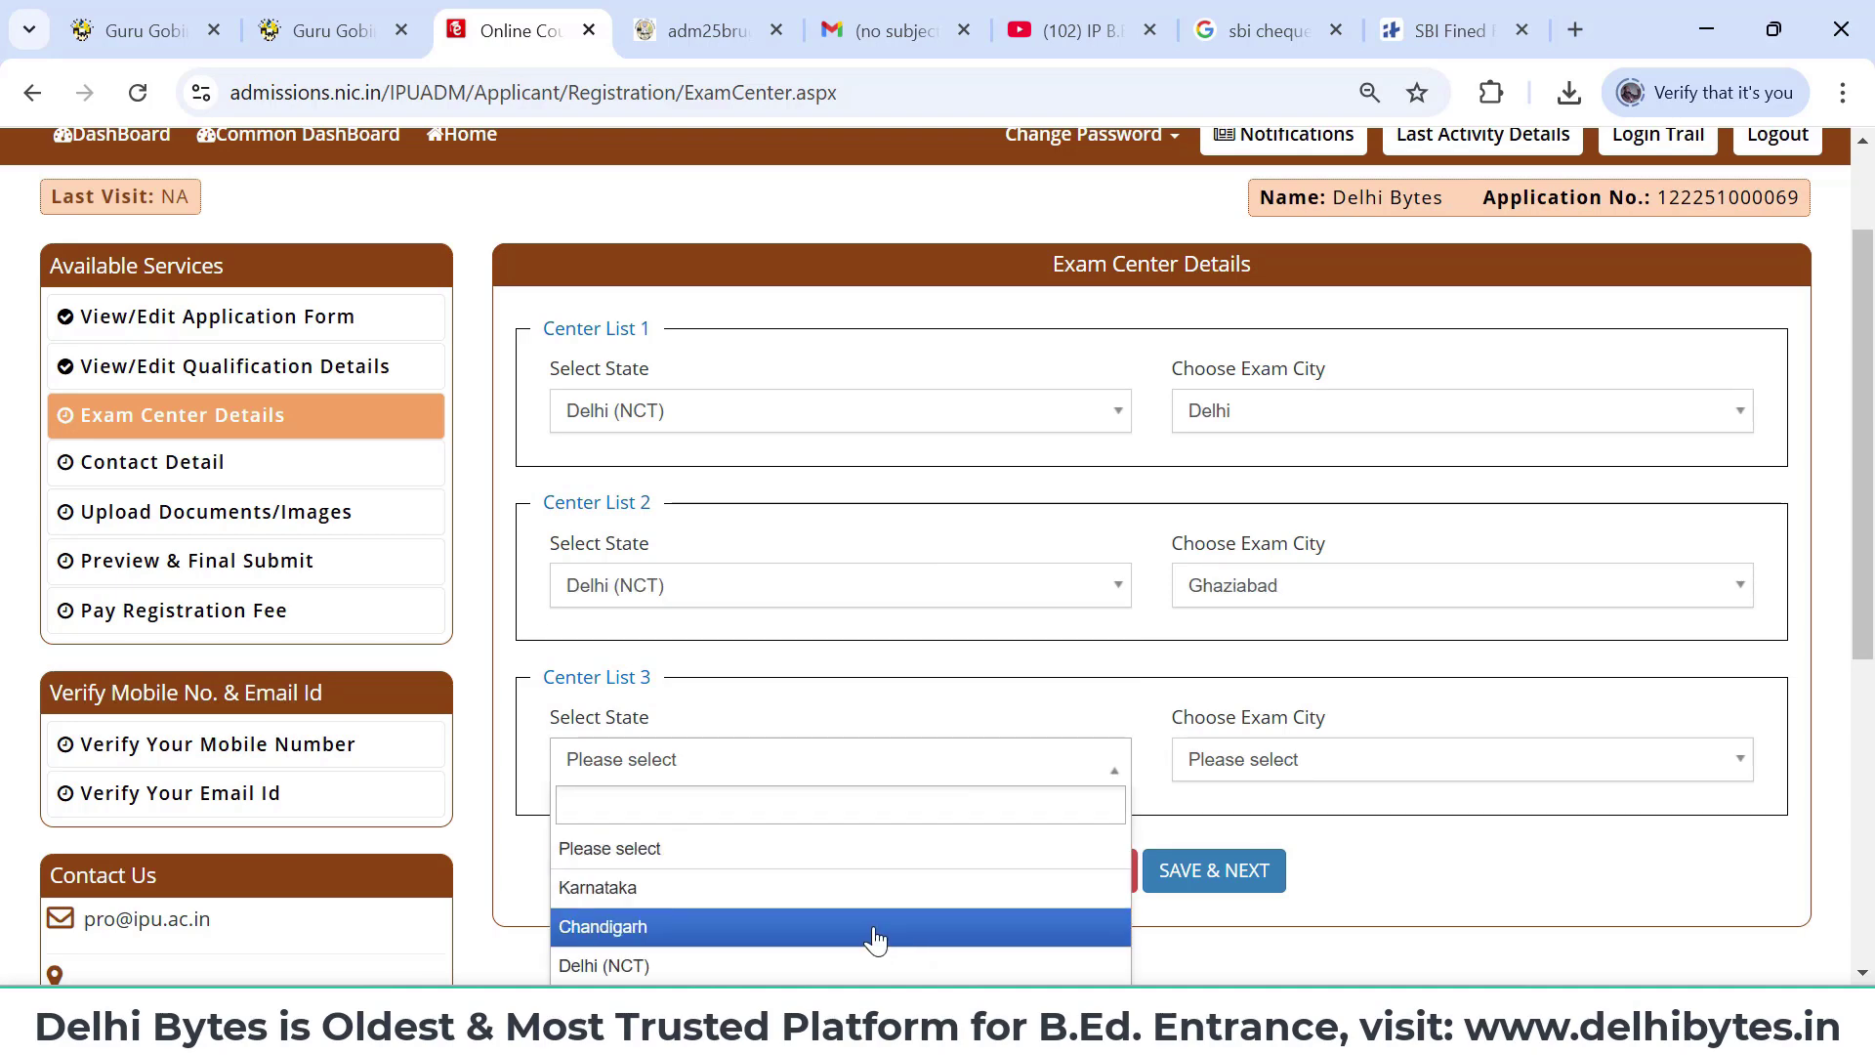
# - Set the third exam centre to Delhi (NCT), Faridabad and submit the centre choices
pyautogui.click(870, 958)
pyautogui.click(1392, 757)
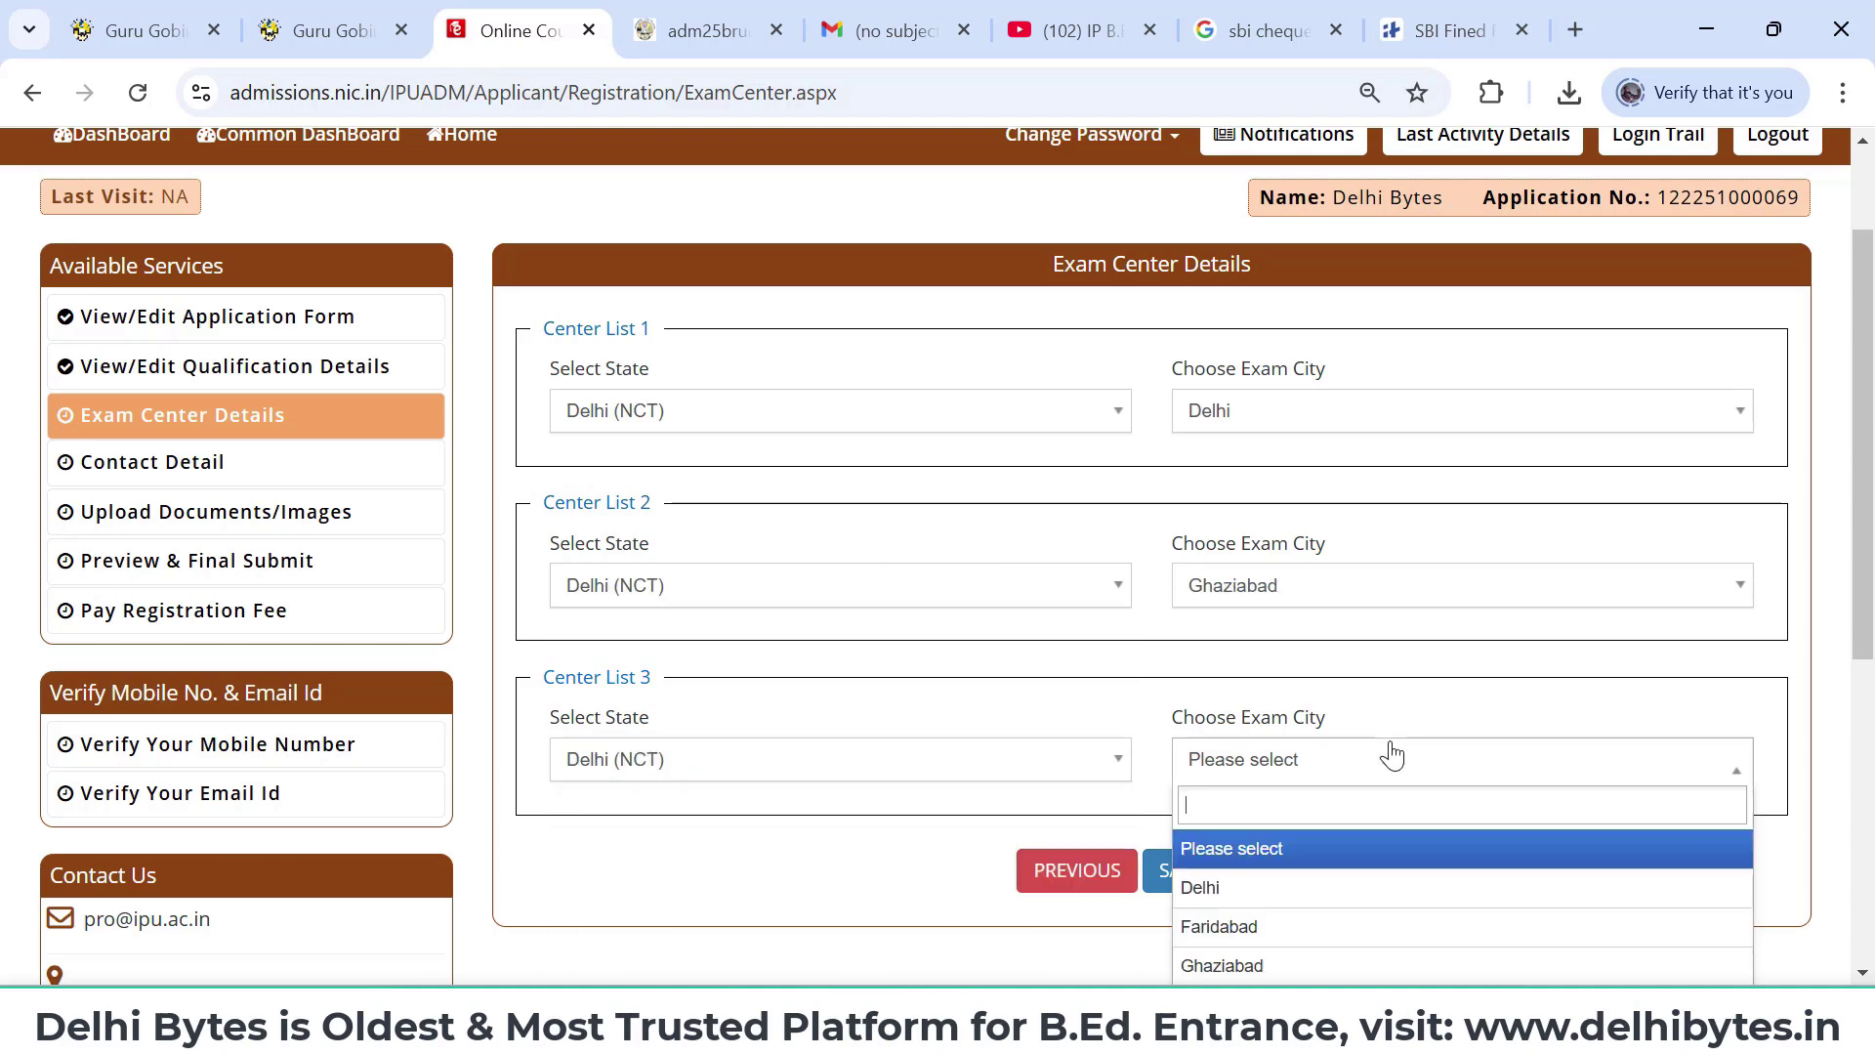
pyautogui.scroll(-3, 1392, 755)
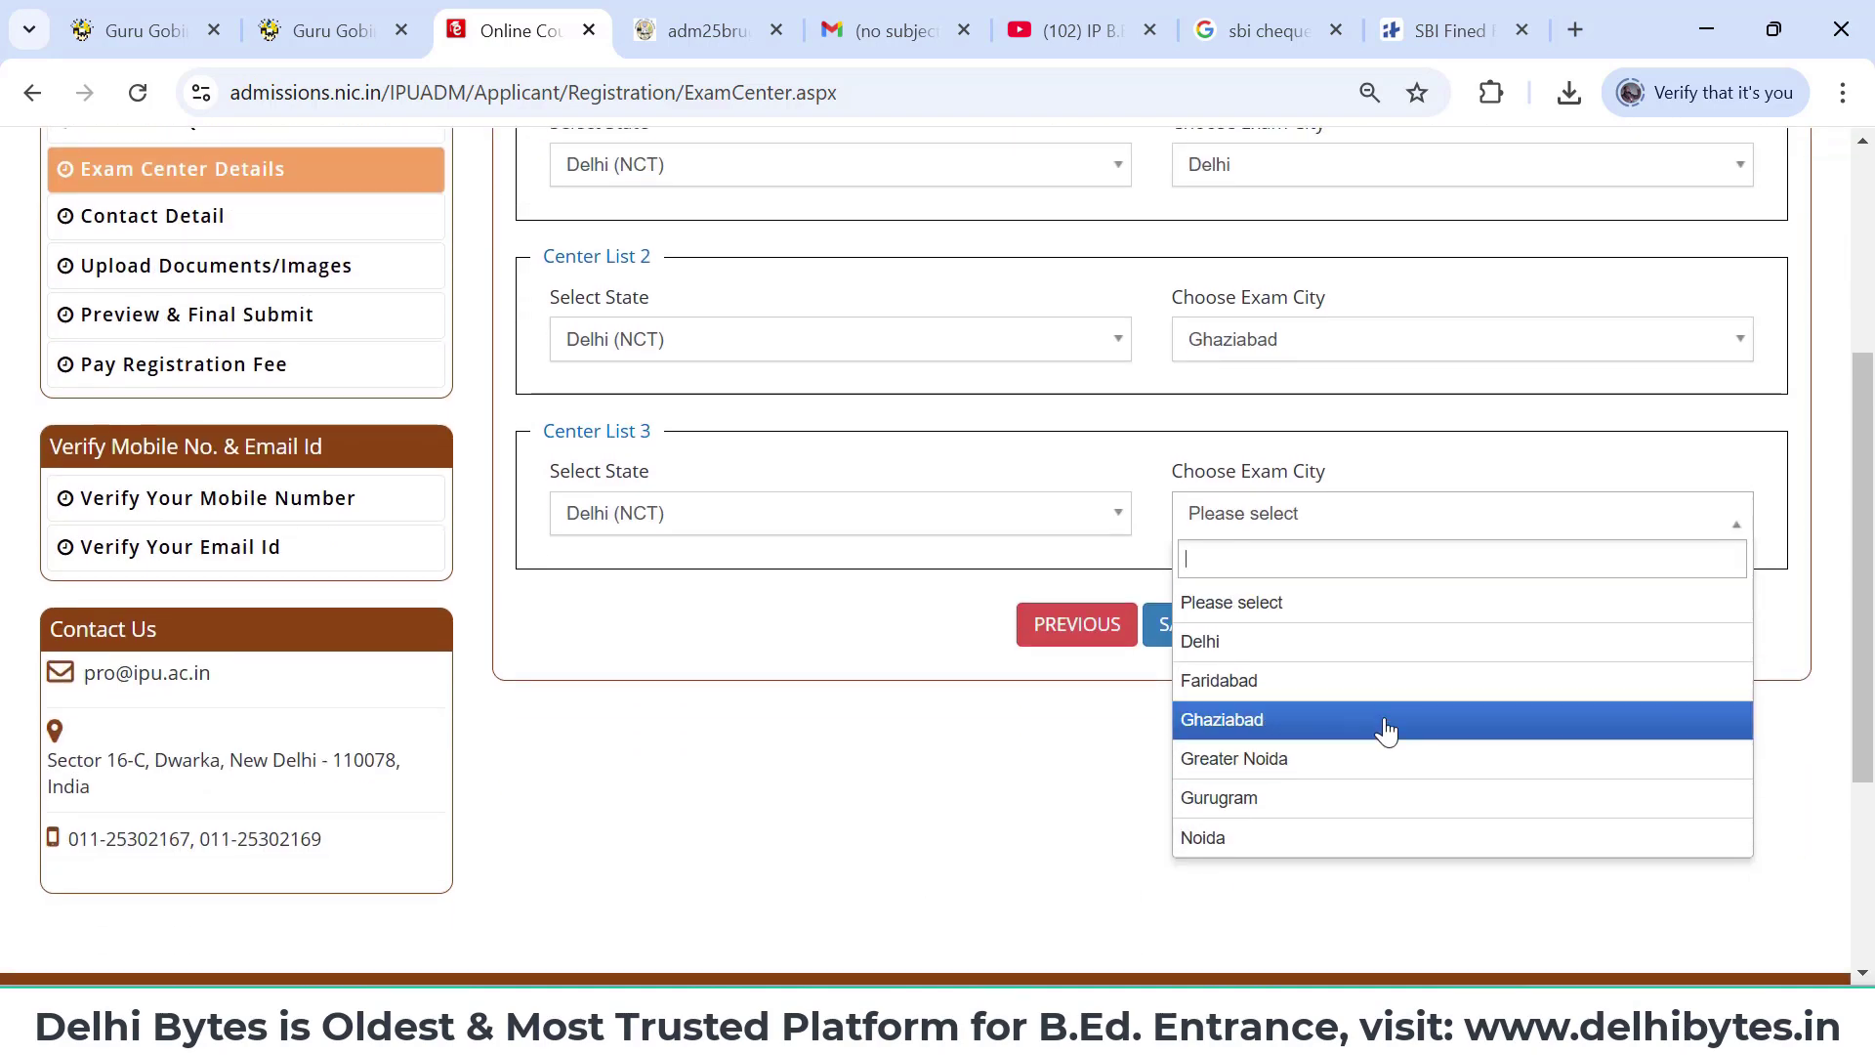
pyautogui.click(1378, 682)
pyautogui.scroll(1, 1378, 689)
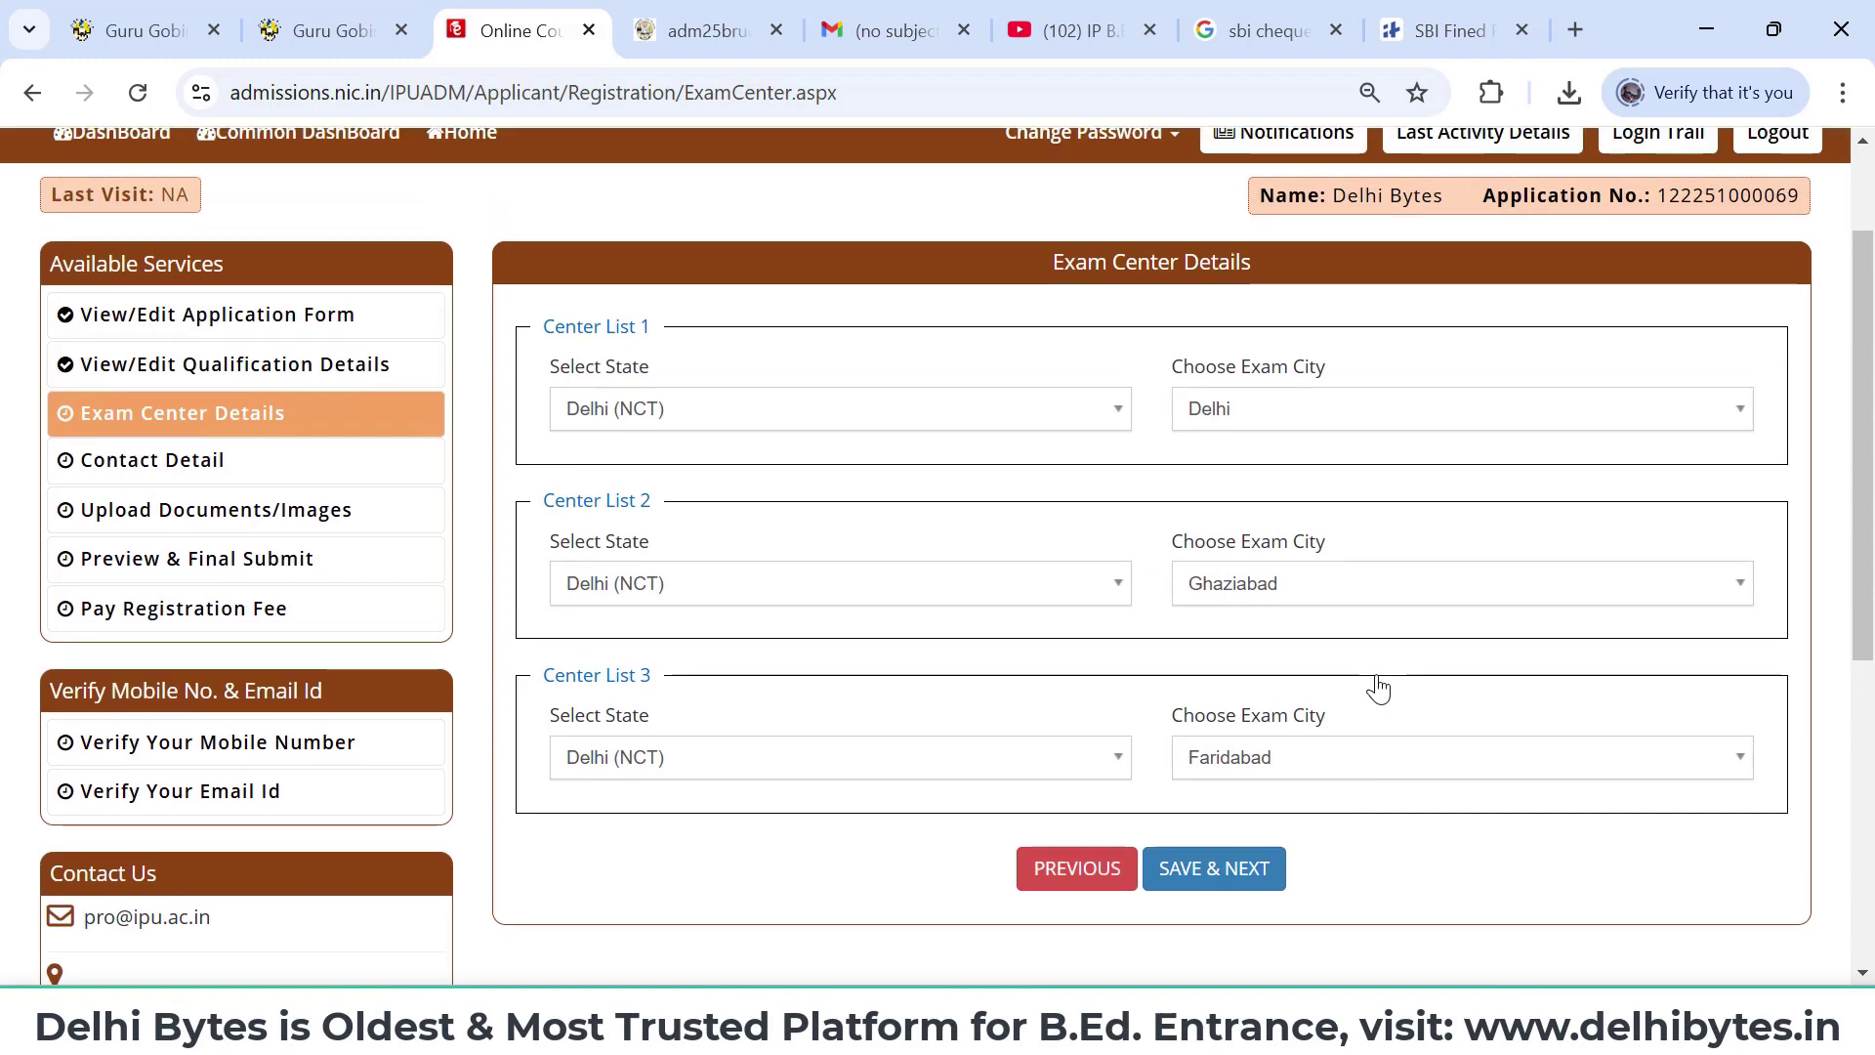
pyautogui.click(1247, 871)
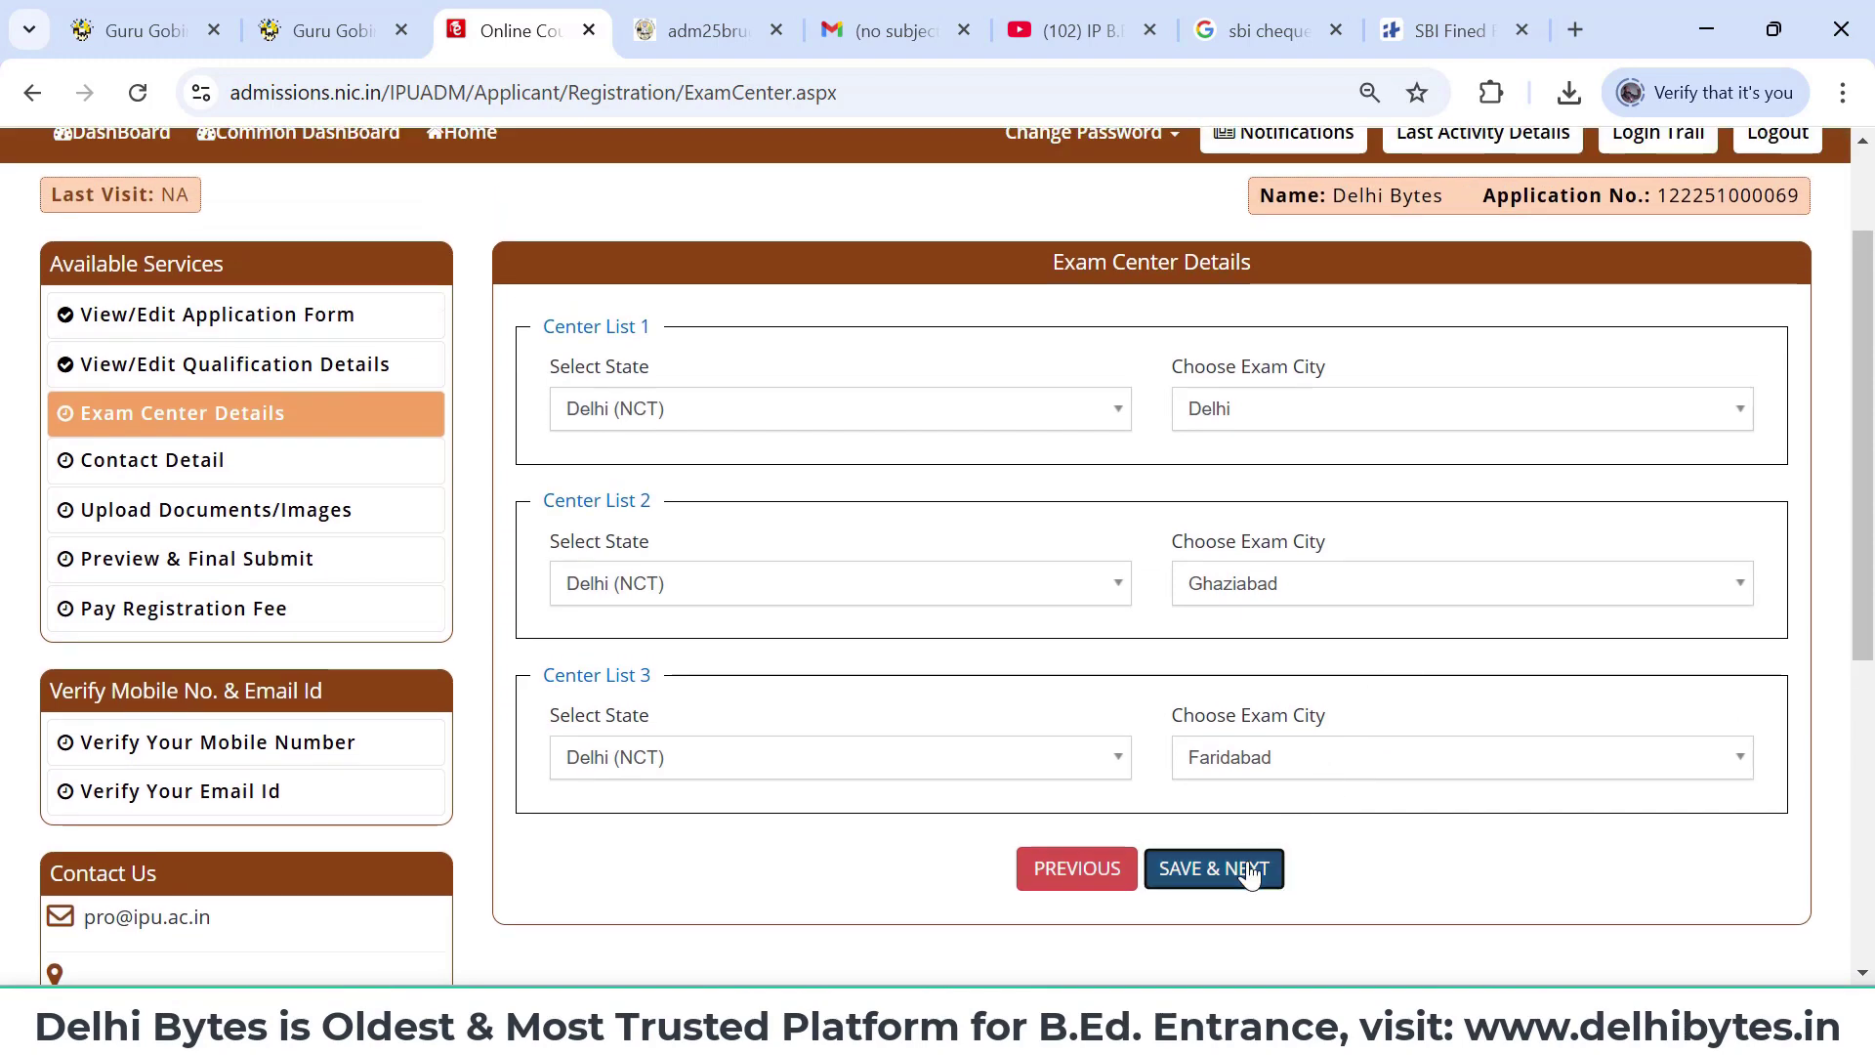
# - Confirm the exam-centre submission, review the prefilled Contact Detail page, and save it
pyautogui.click(1058, 303)
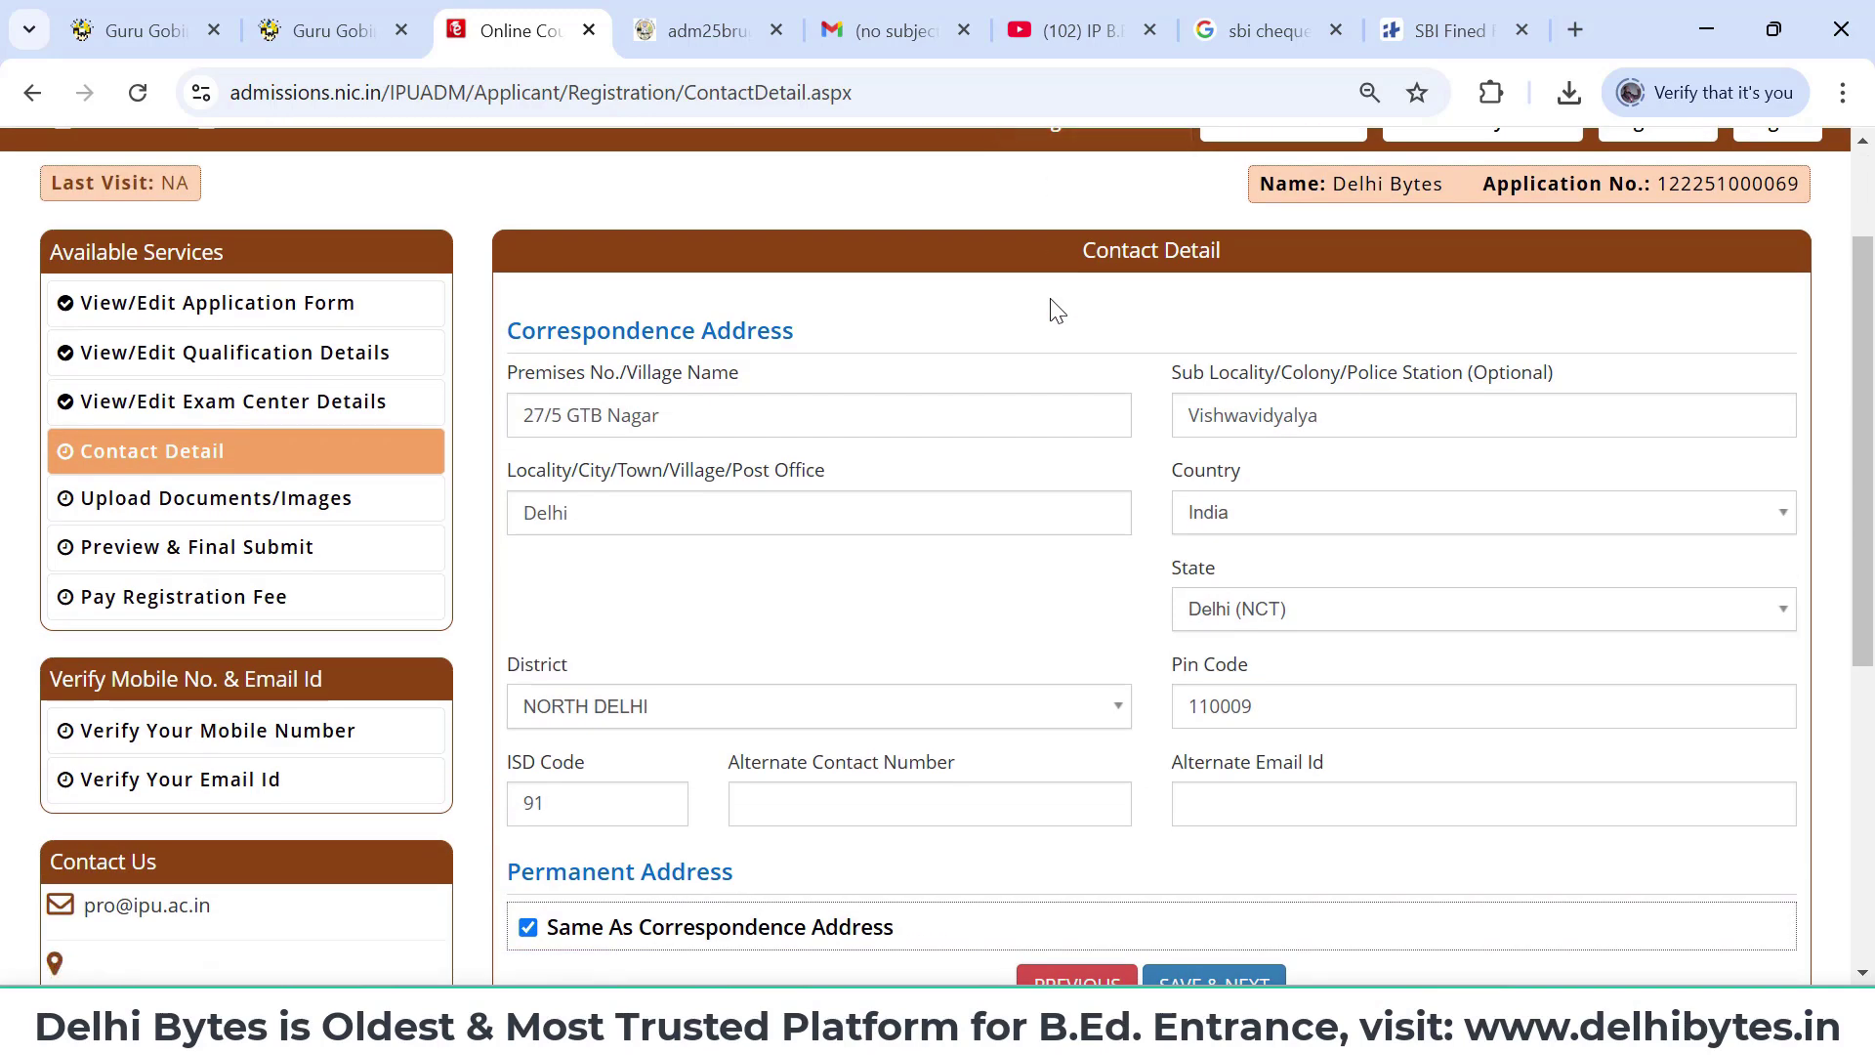
pyautogui.scroll(-1, 1057, 310)
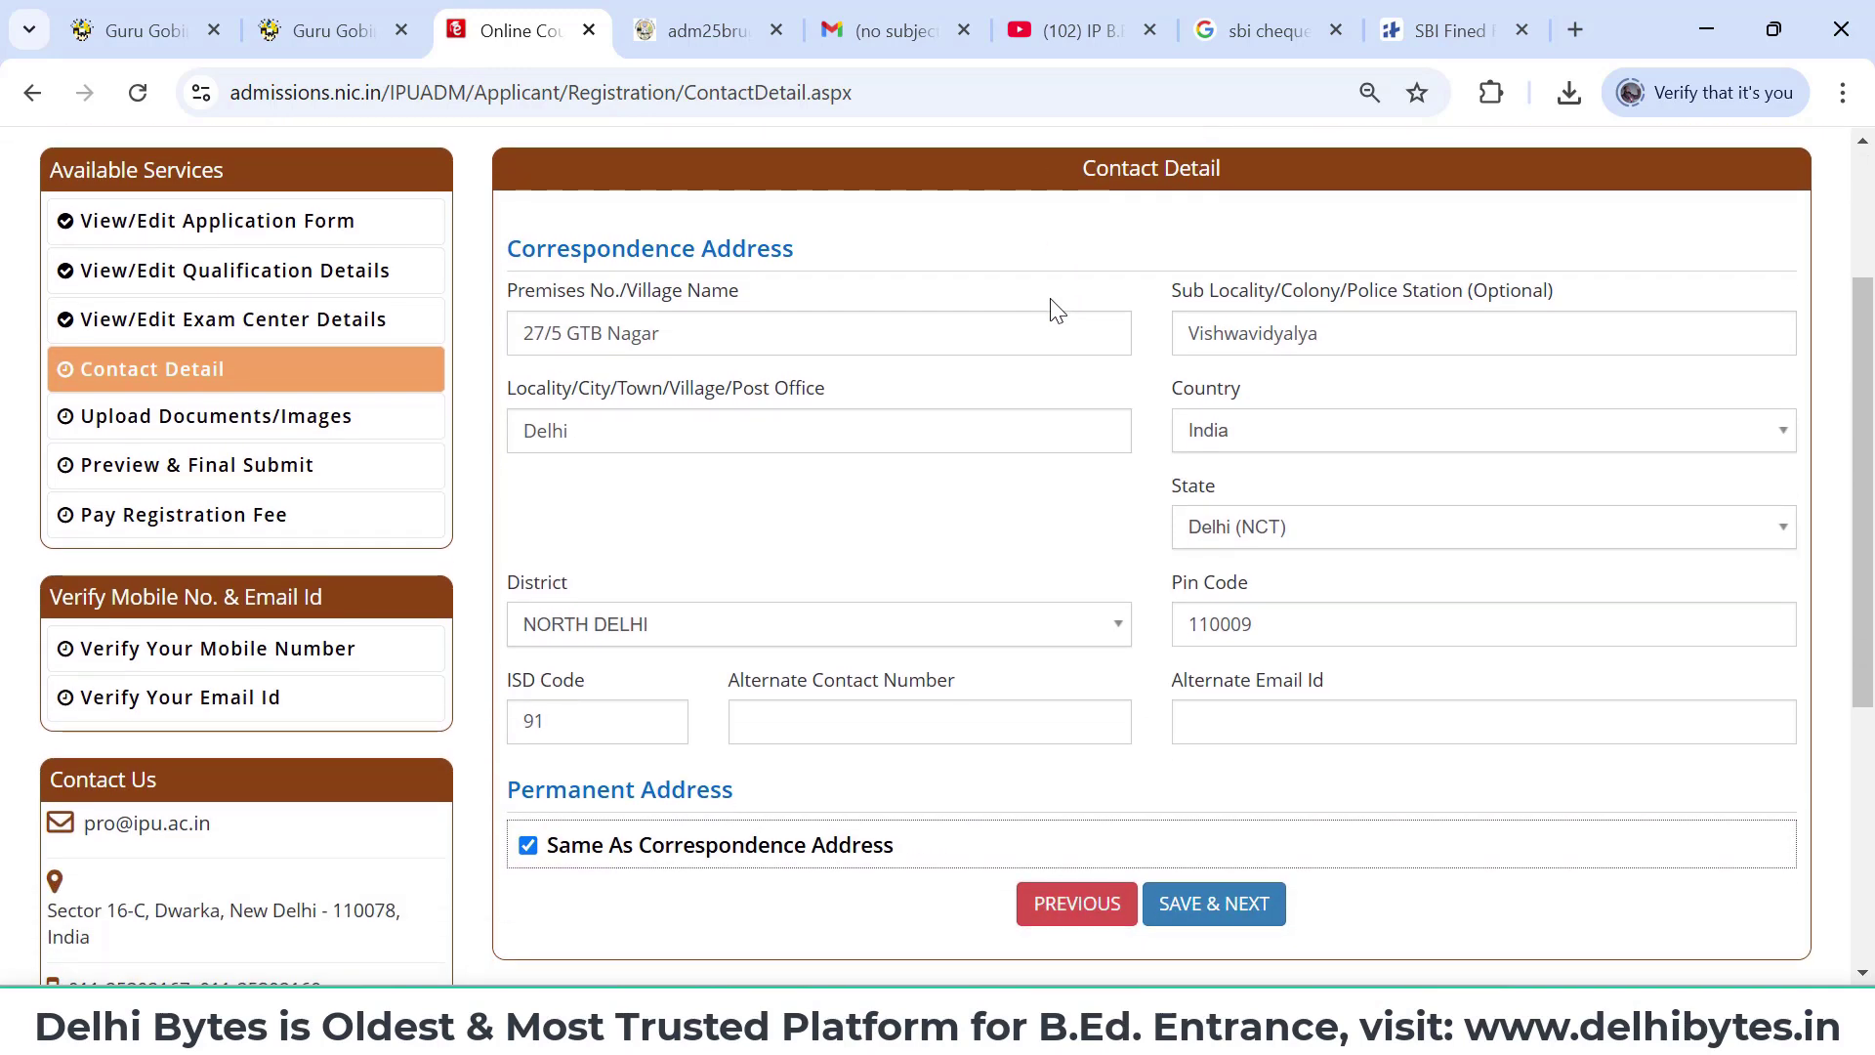
pyautogui.scroll(2, 1055, 311)
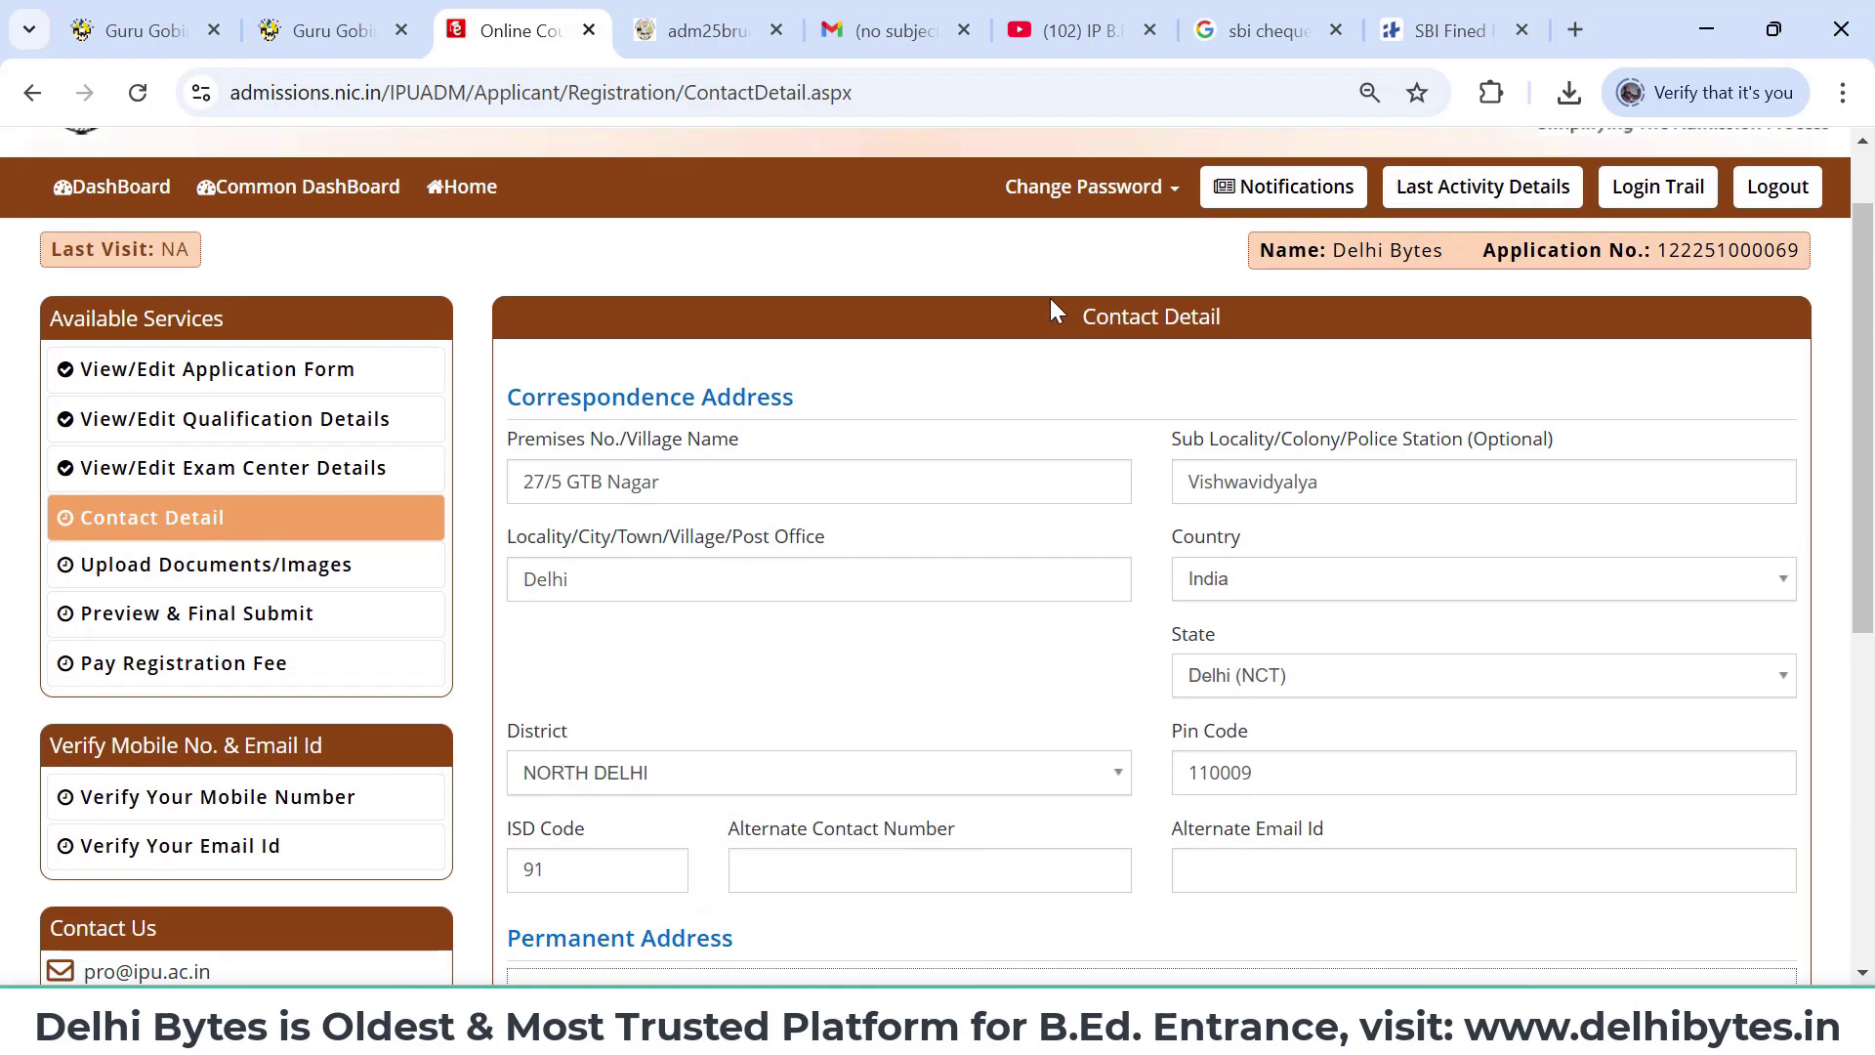
pyautogui.scroll(-1, 1055, 311)
pyautogui.scroll(-1, 1055, 310)
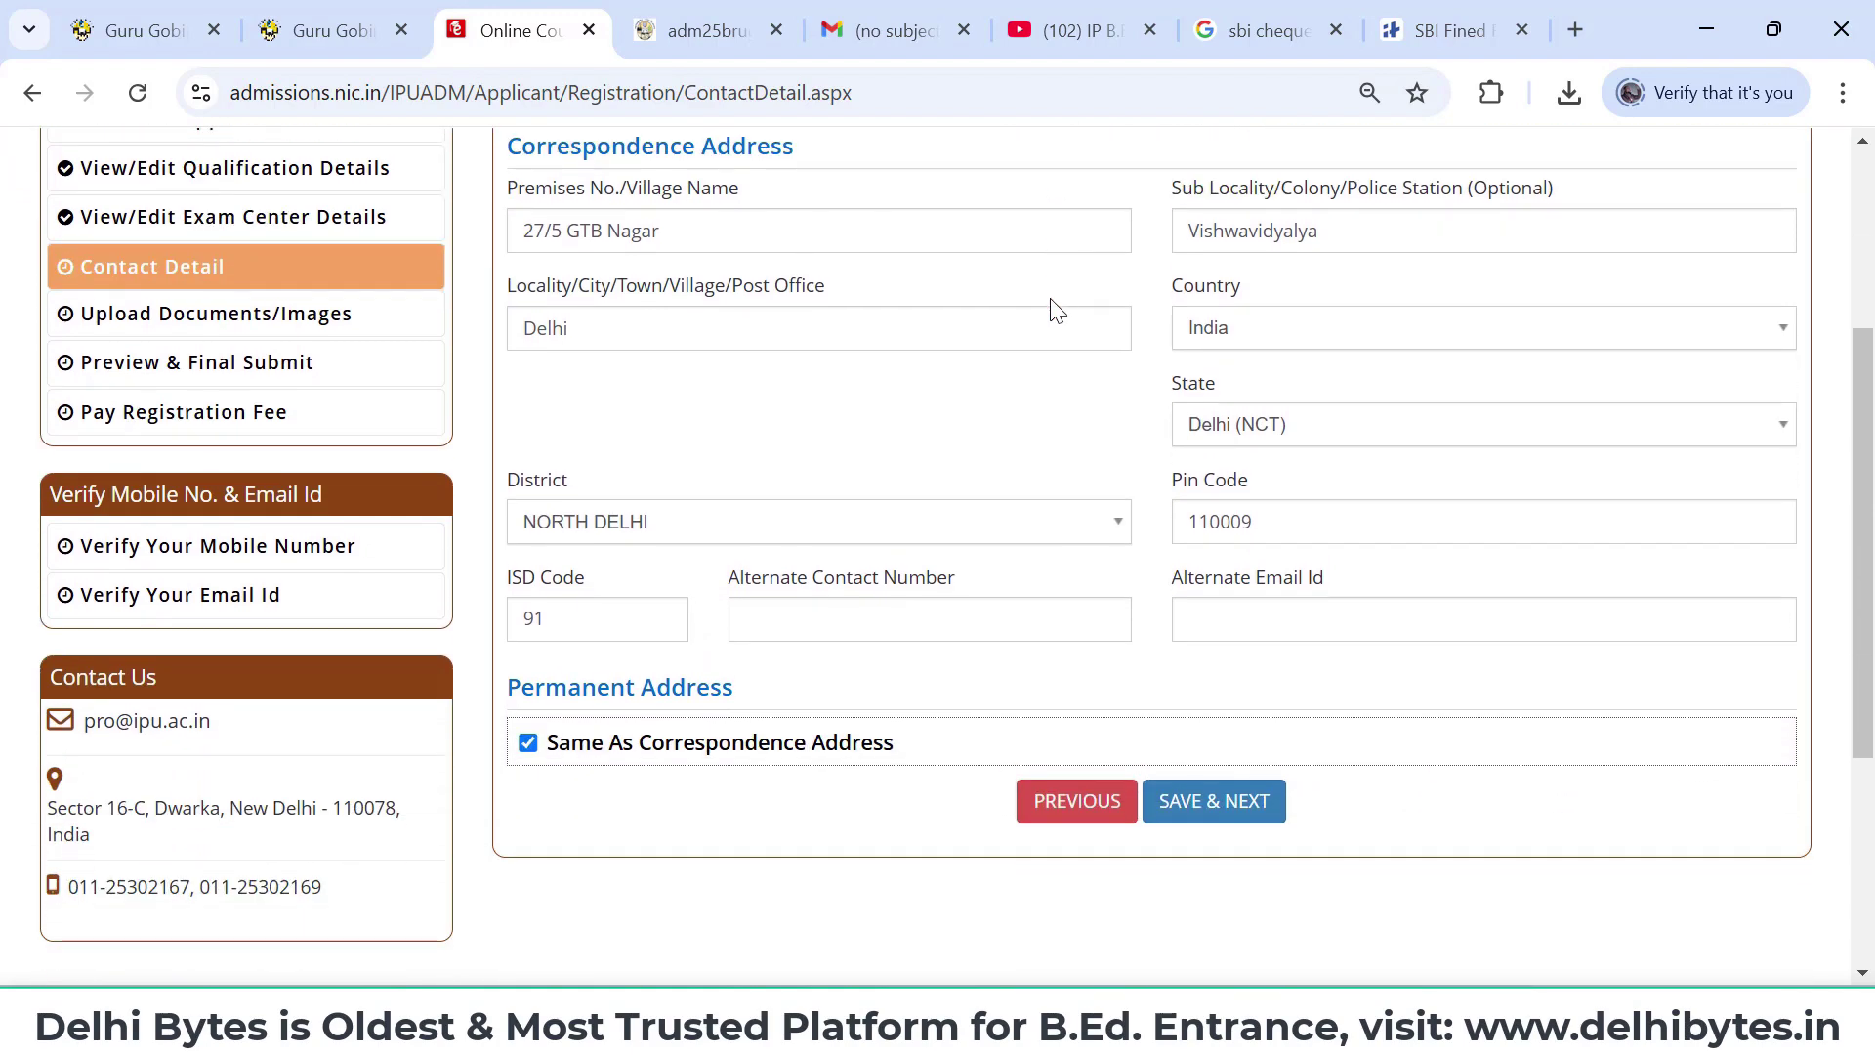
pyautogui.click(1211, 819)
# - Confirm saving the contact details and look over the Upload Documents/Images page
pyautogui.click(879, 630)
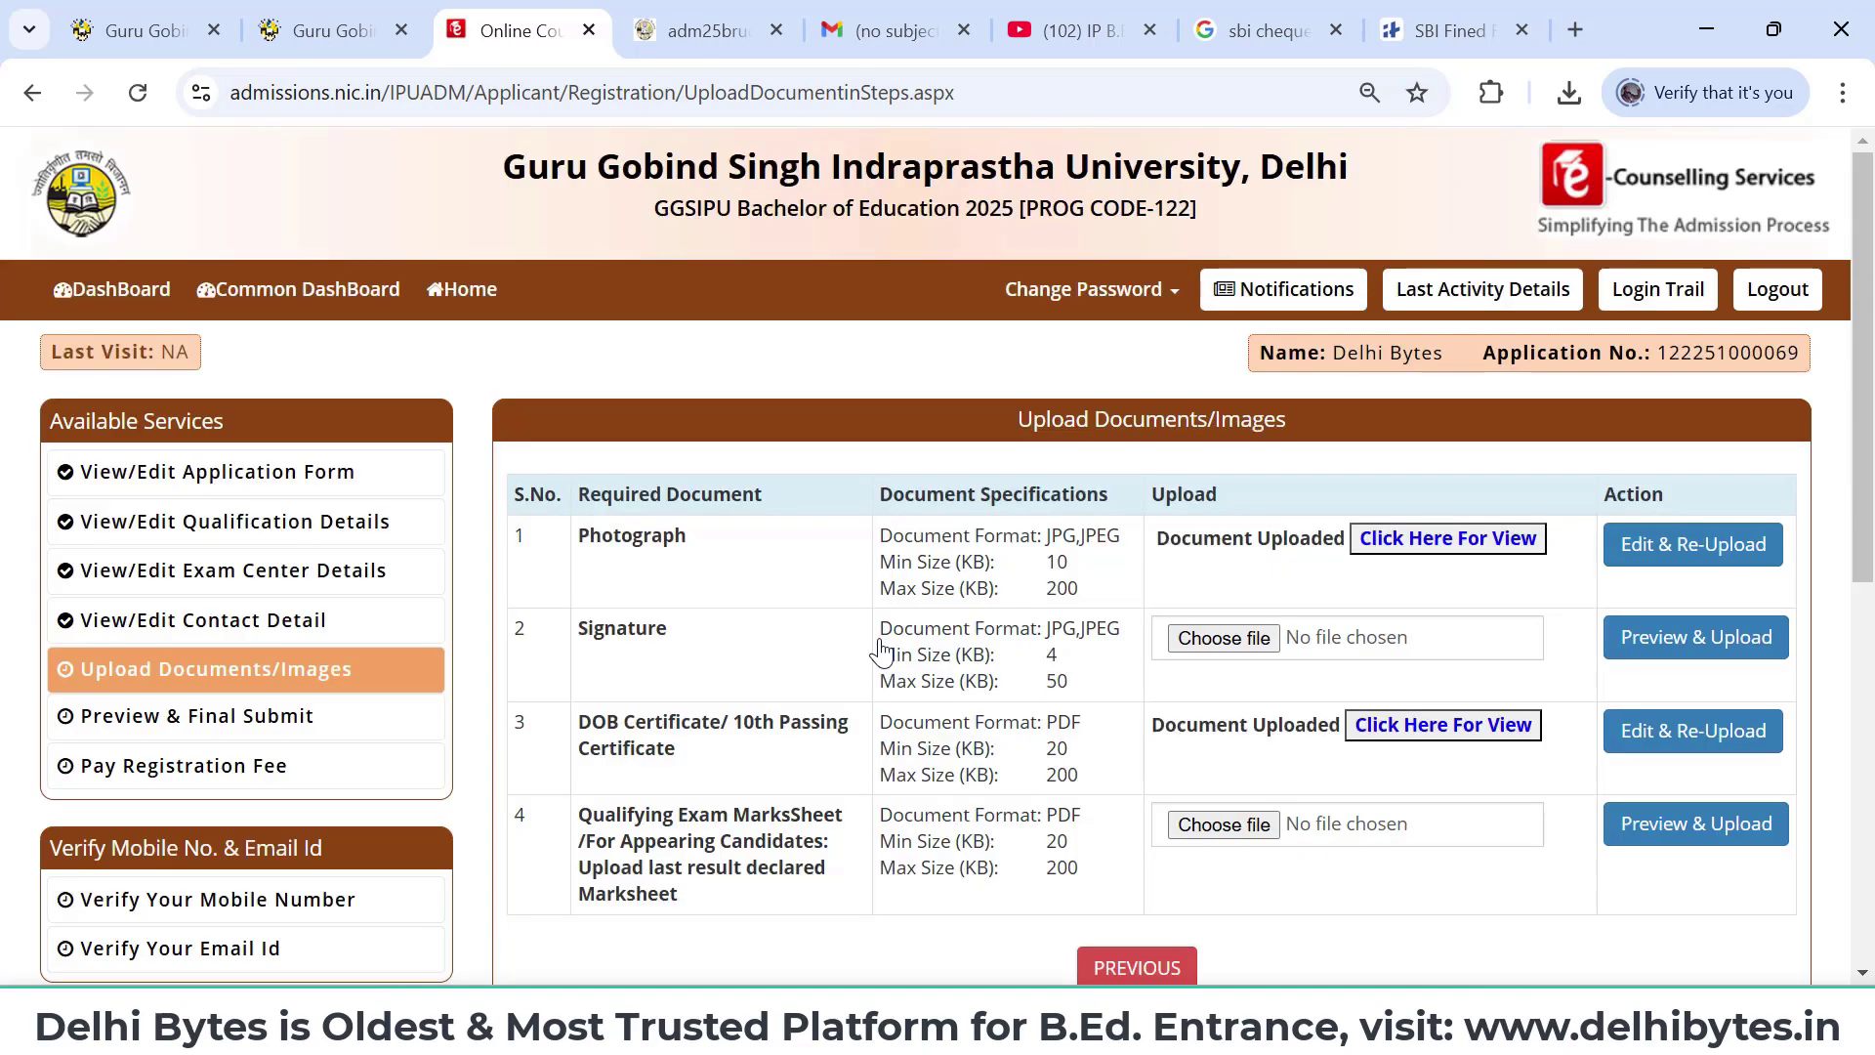
pyautogui.scroll(-1, 882, 649)
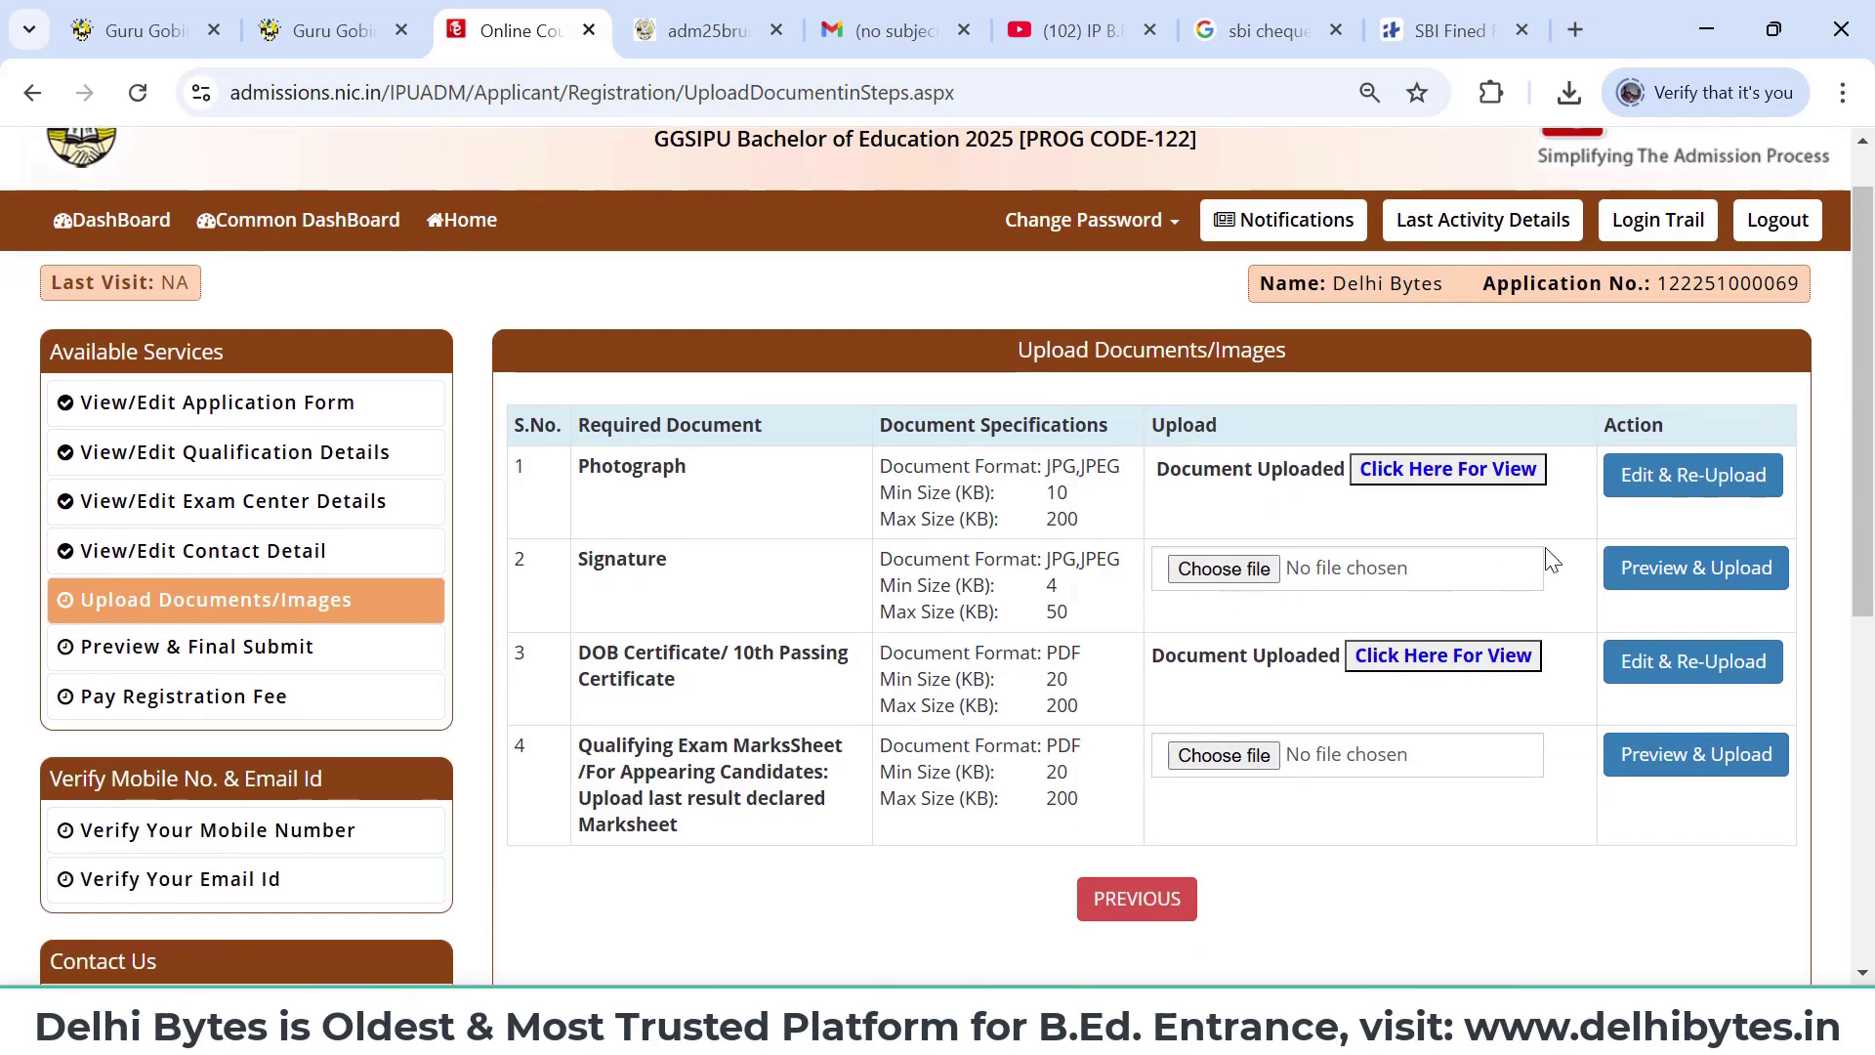
pyautogui.scroll(-1, 1545, 545)
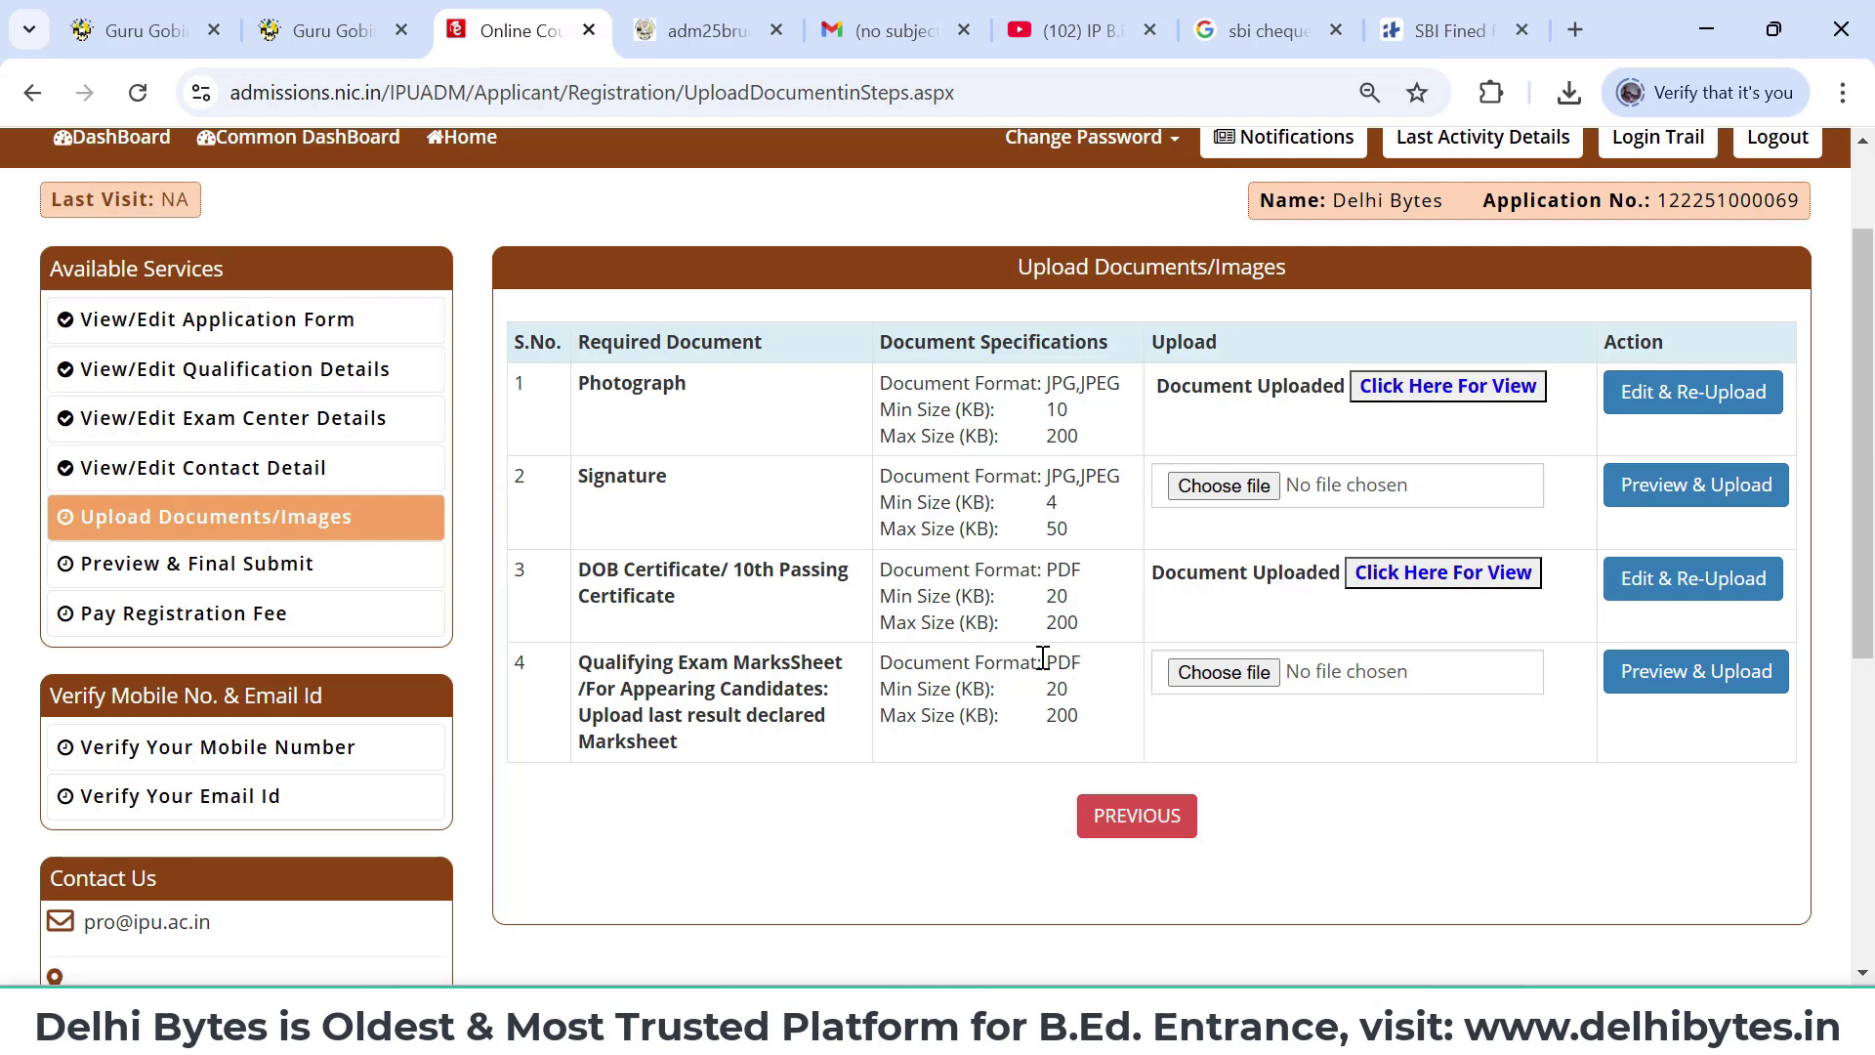
# - Open Preview & Final Submit and review Bank Details and uploaded documents down to the Declaration
pyautogui.click(1678, 484)
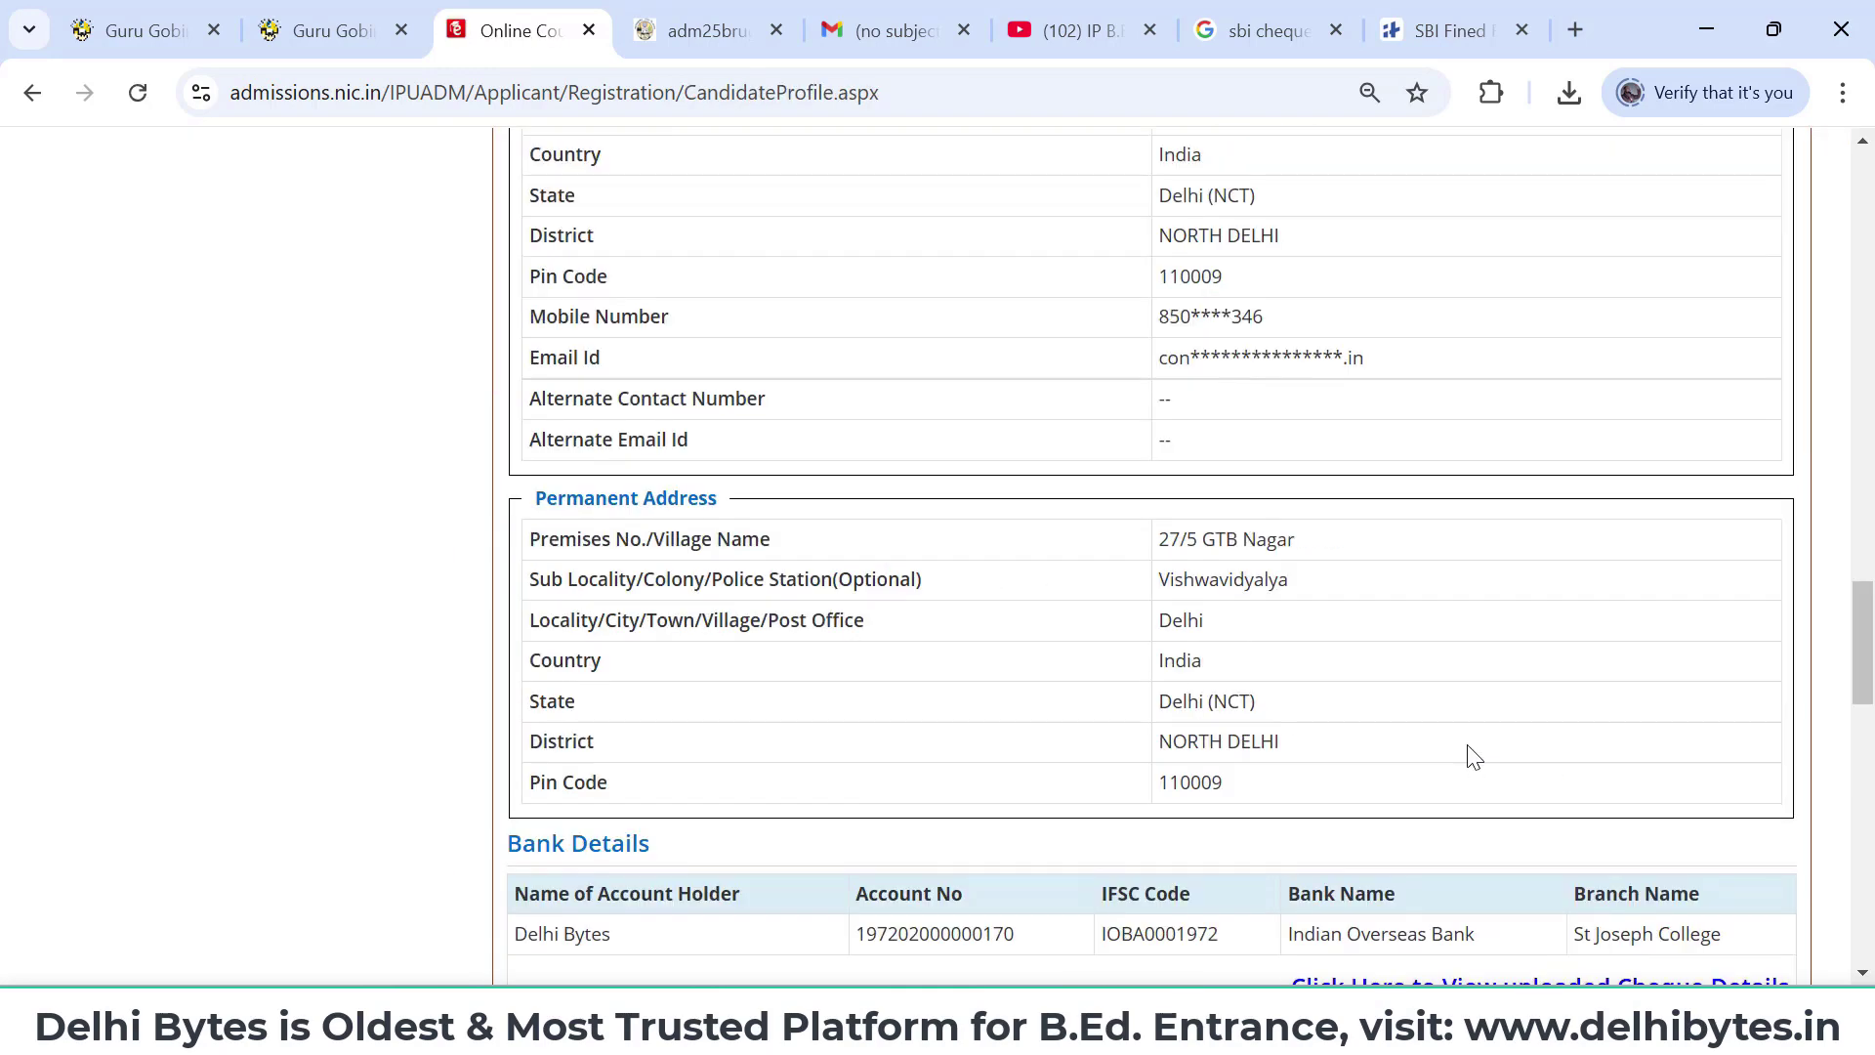
pyautogui.scroll(-5, 1468, 747)
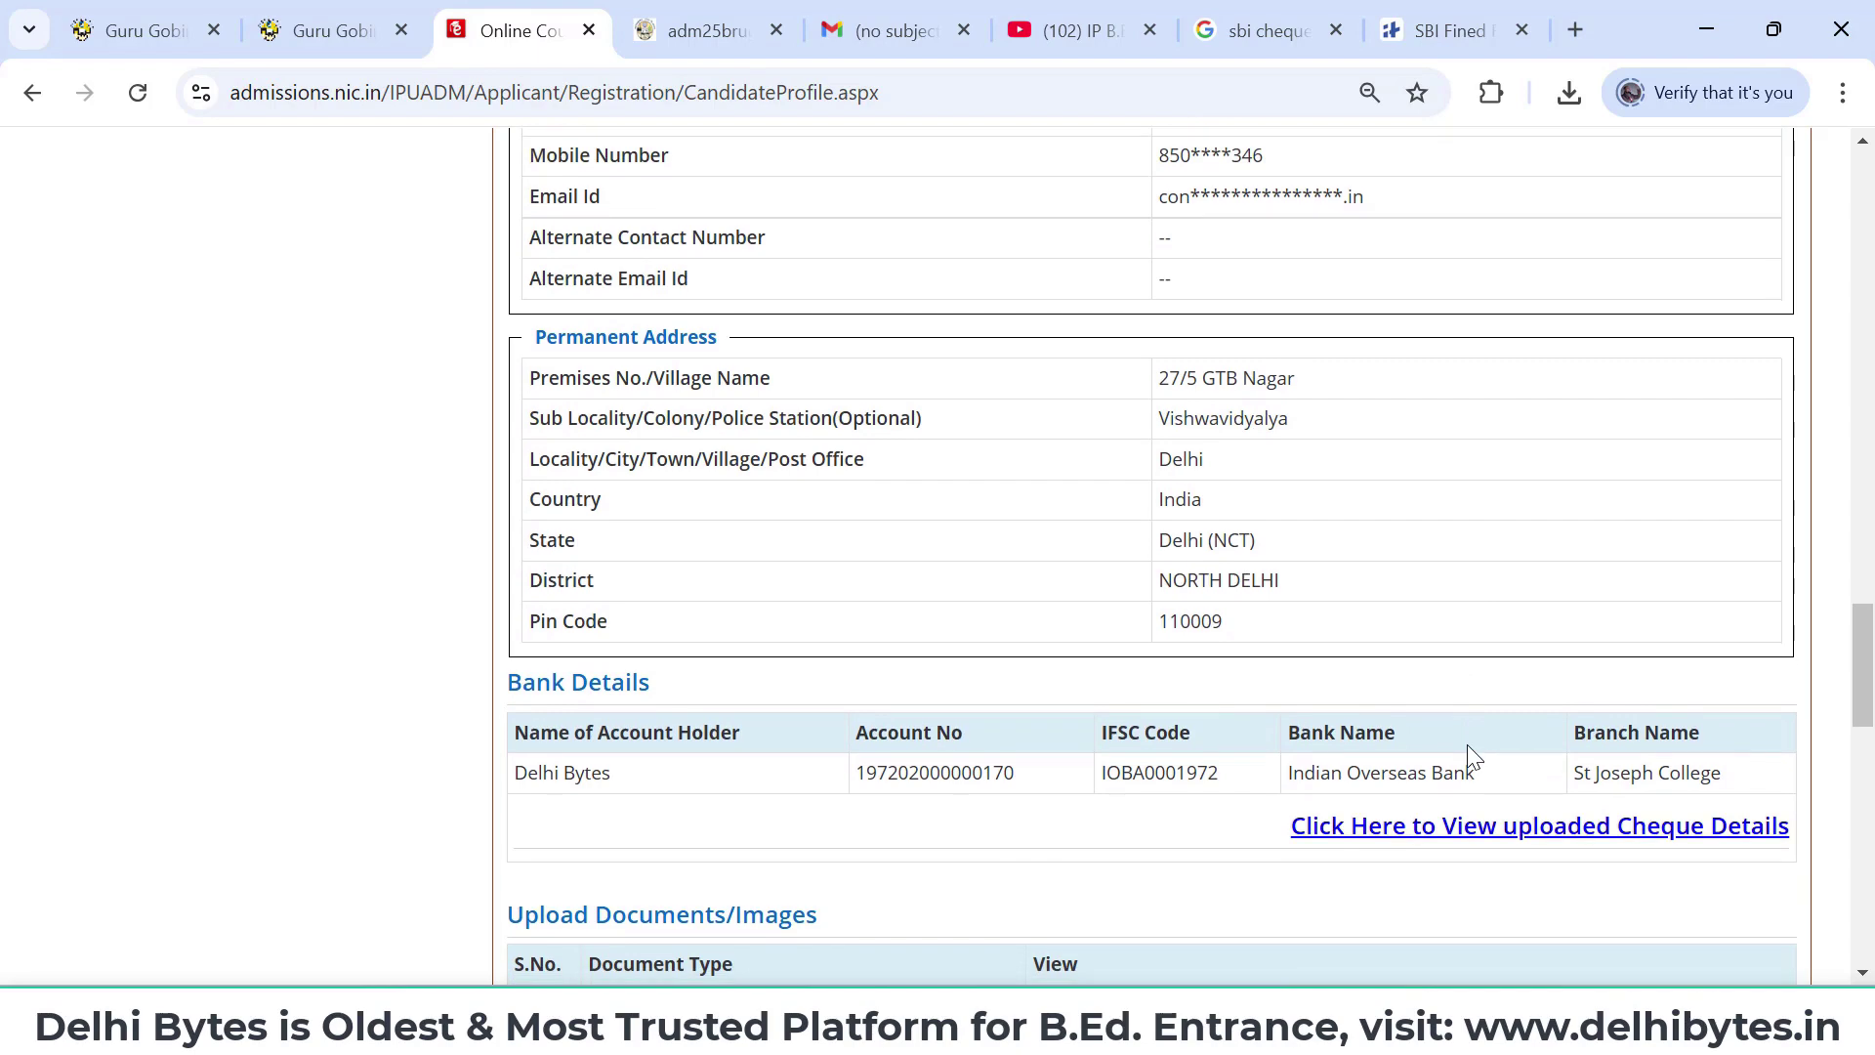
pyautogui.scroll(-2, 1467, 746)
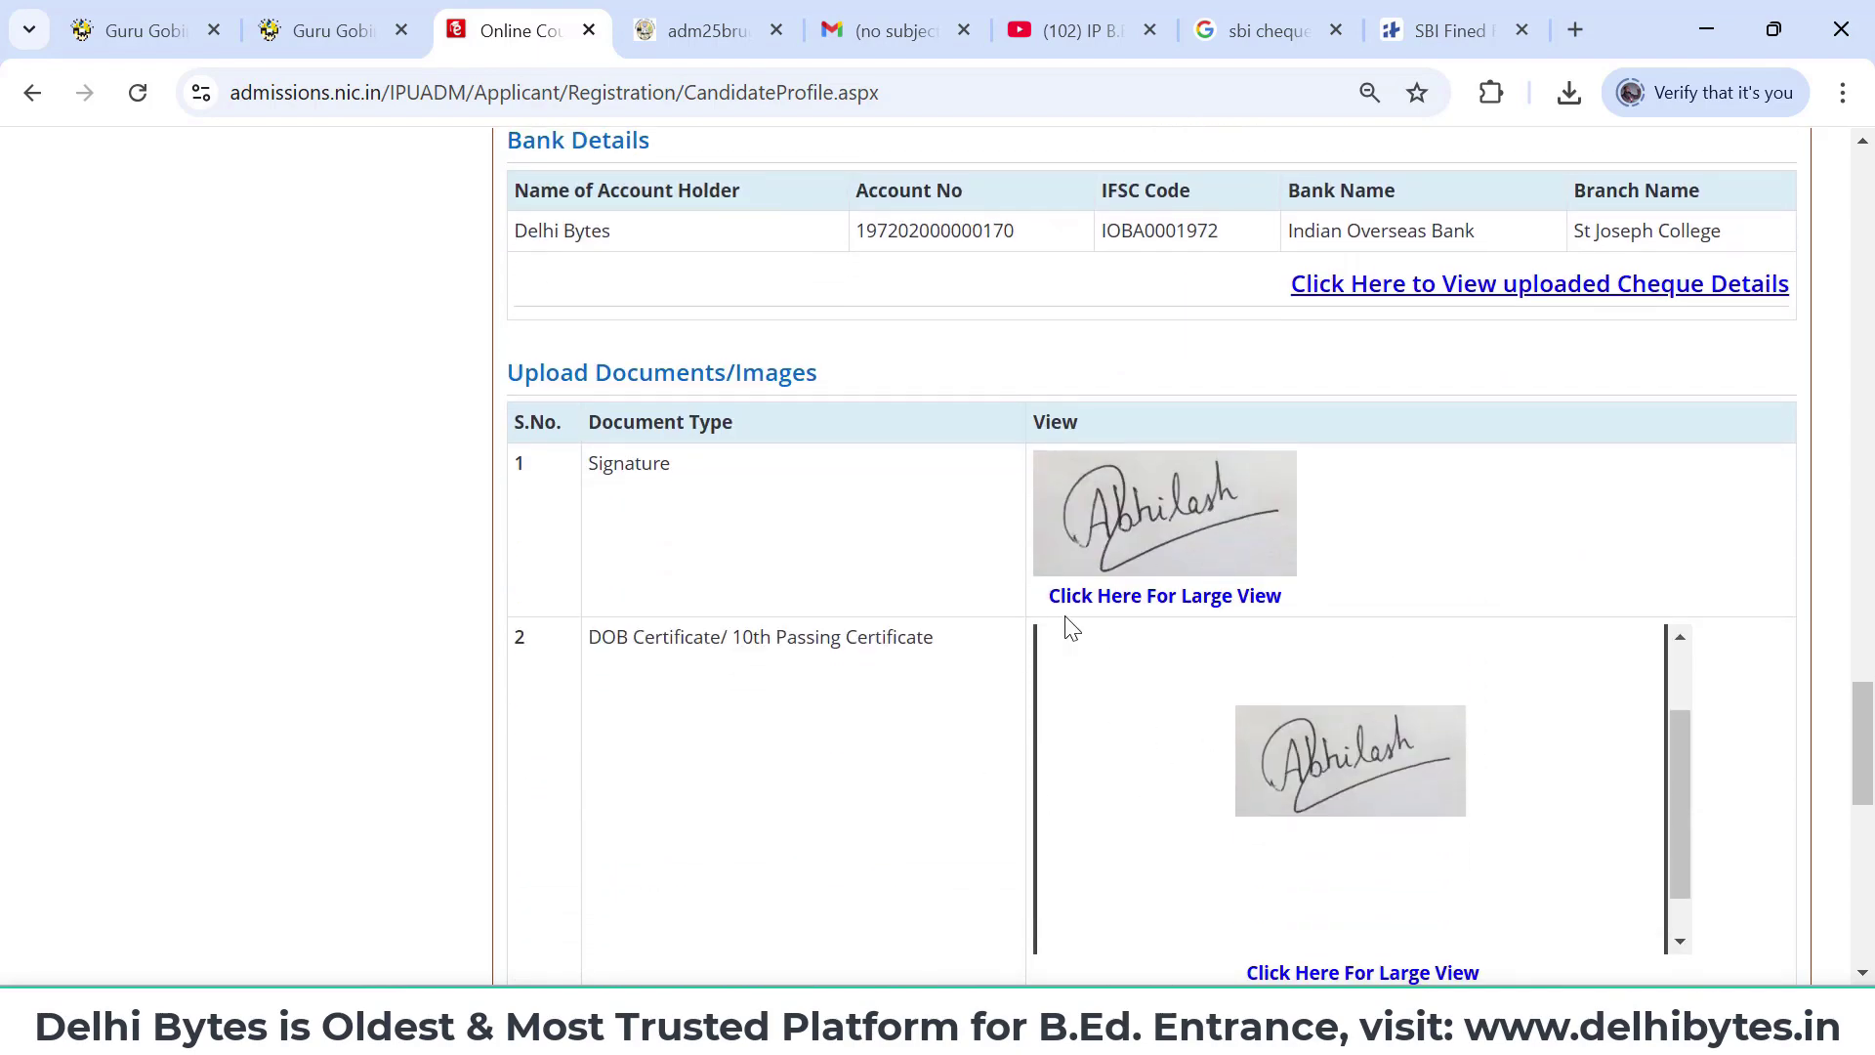
pyautogui.scroll(-2, 1069, 628)
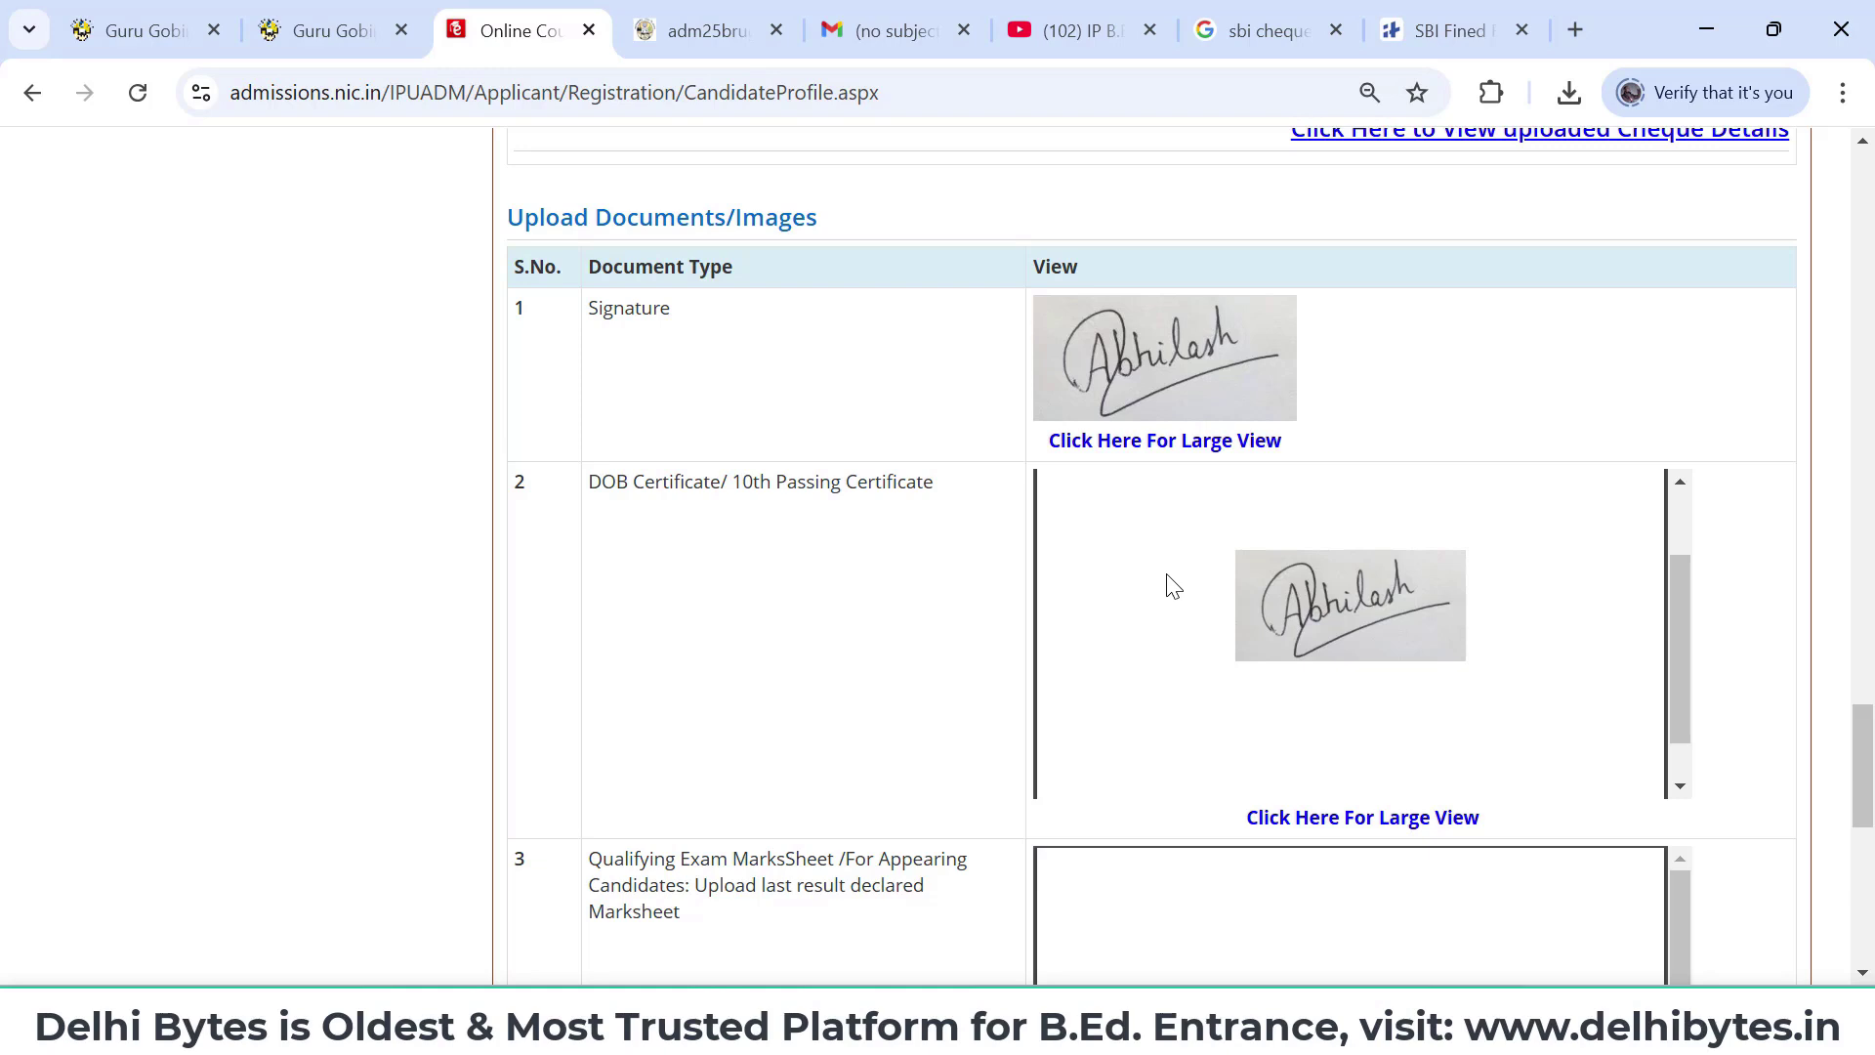
pyautogui.scroll(-1, 1206, 390)
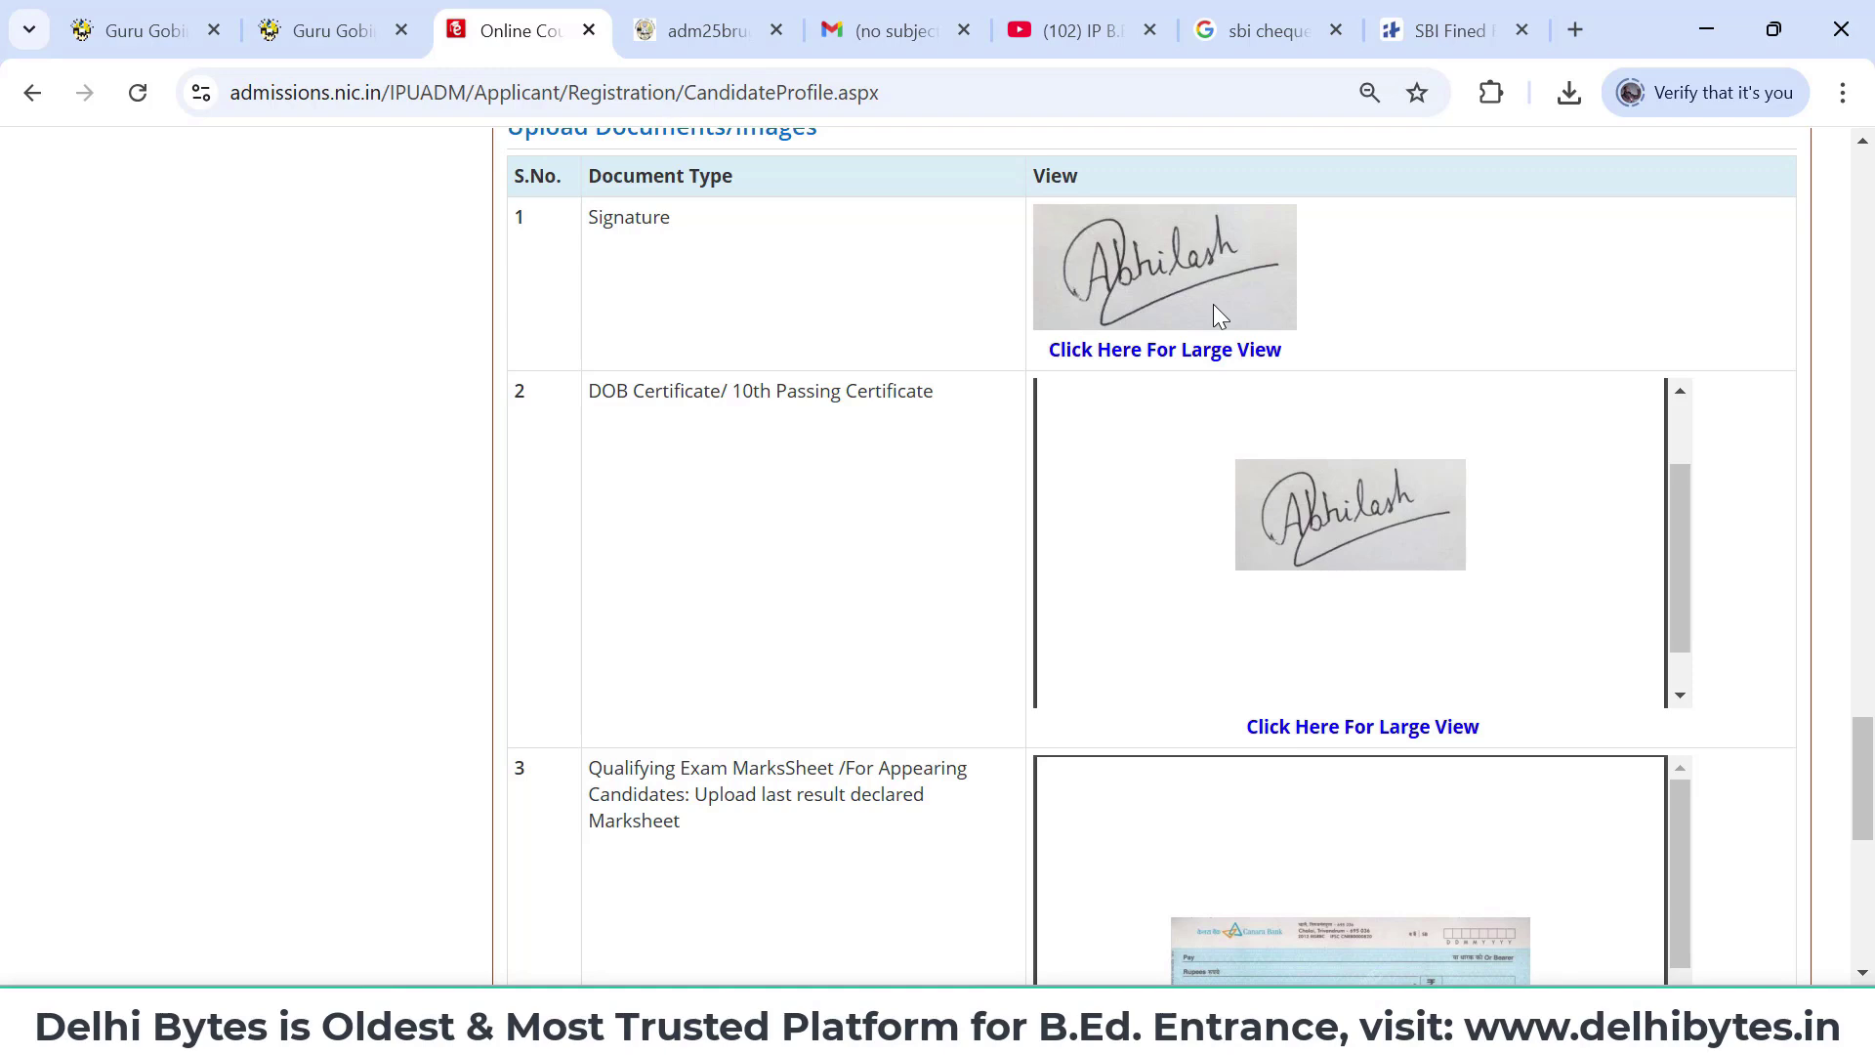
pyautogui.scroll(-1, 1213, 303)
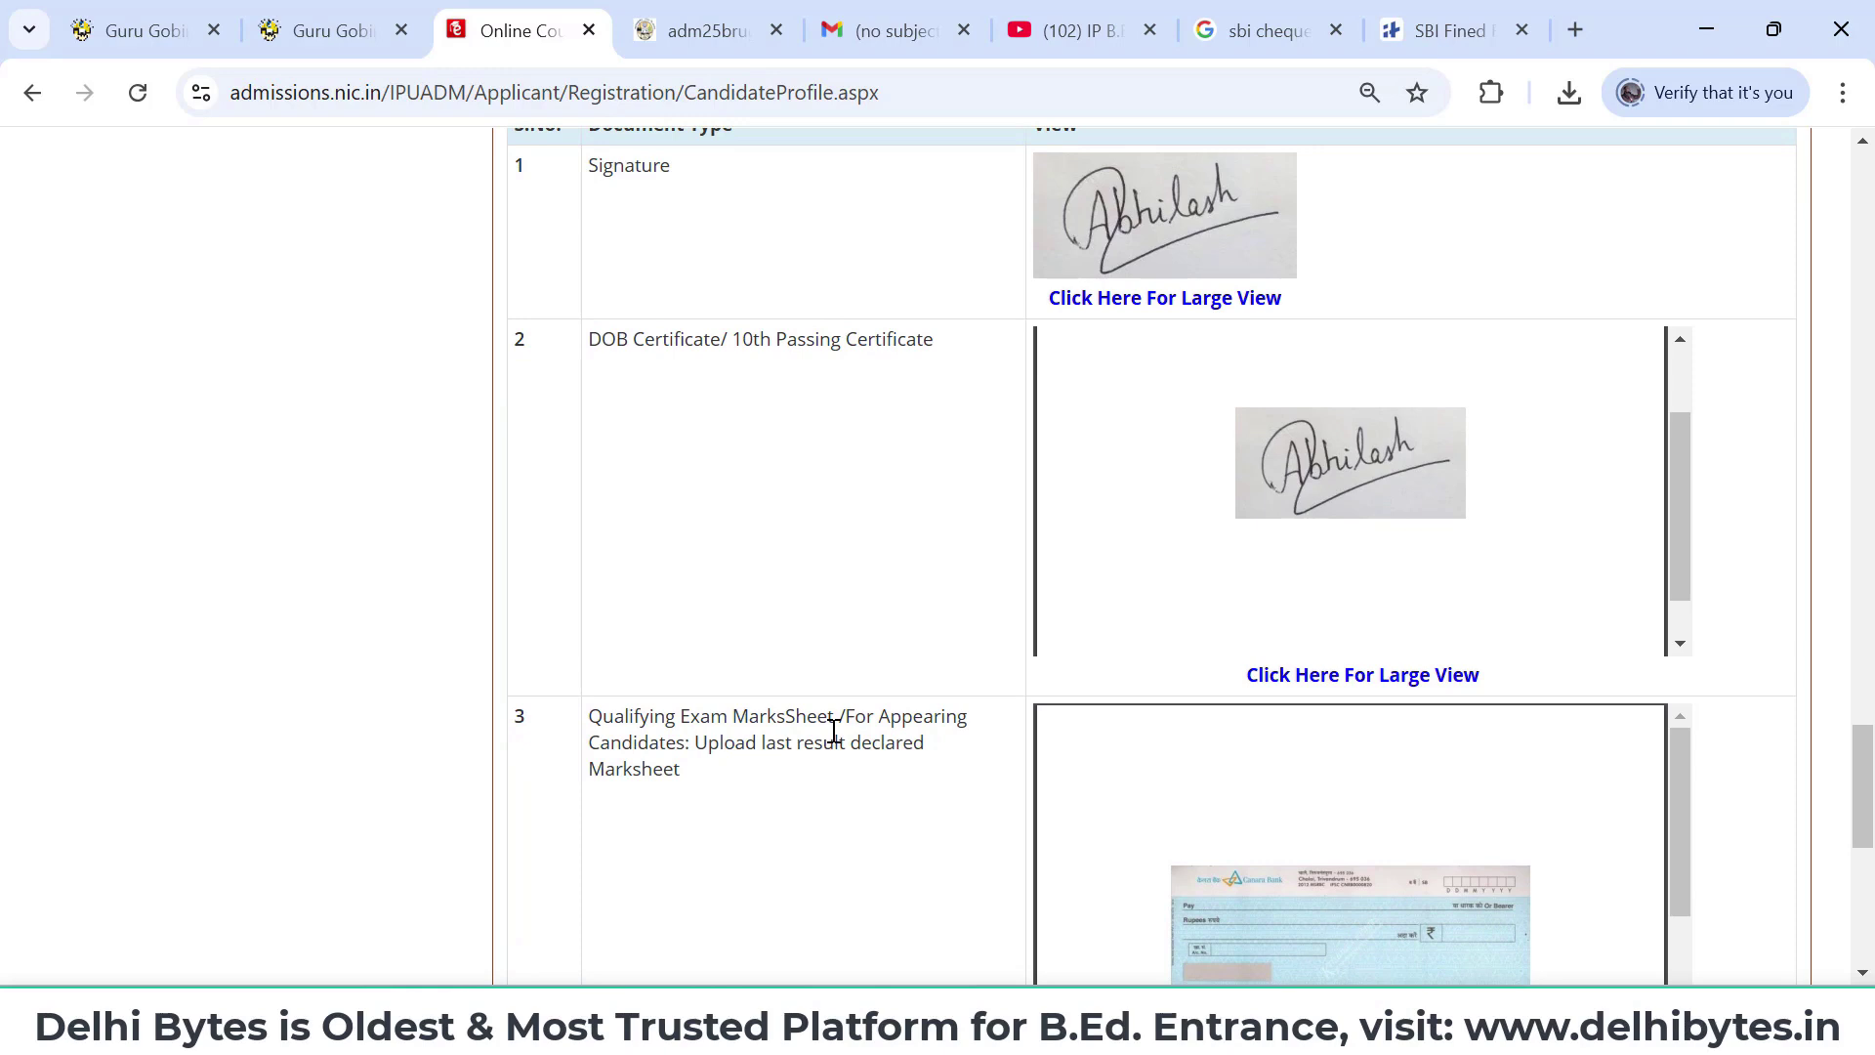
pyautogui.scroll(-1, 1217, 819)
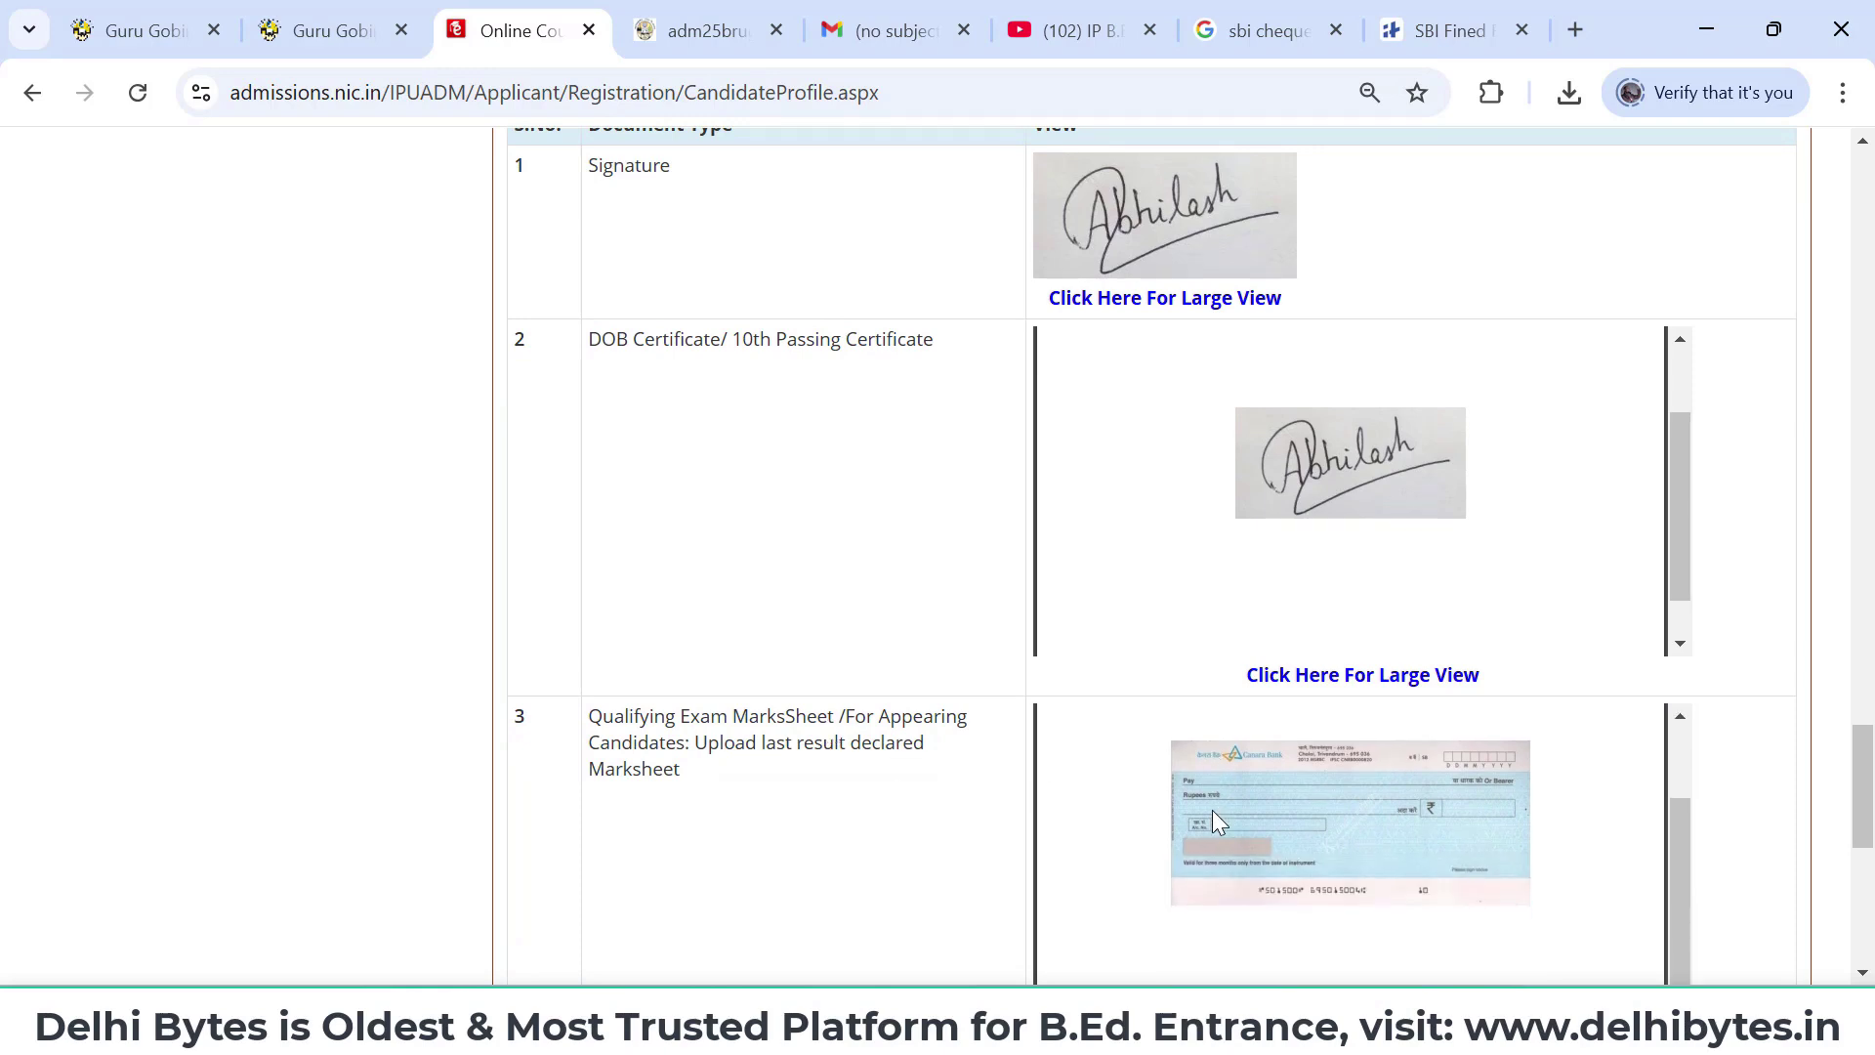
pyautogui.scroll(-1, 1214, 812)
pyautogui.scroll(-1, 1213, 811)
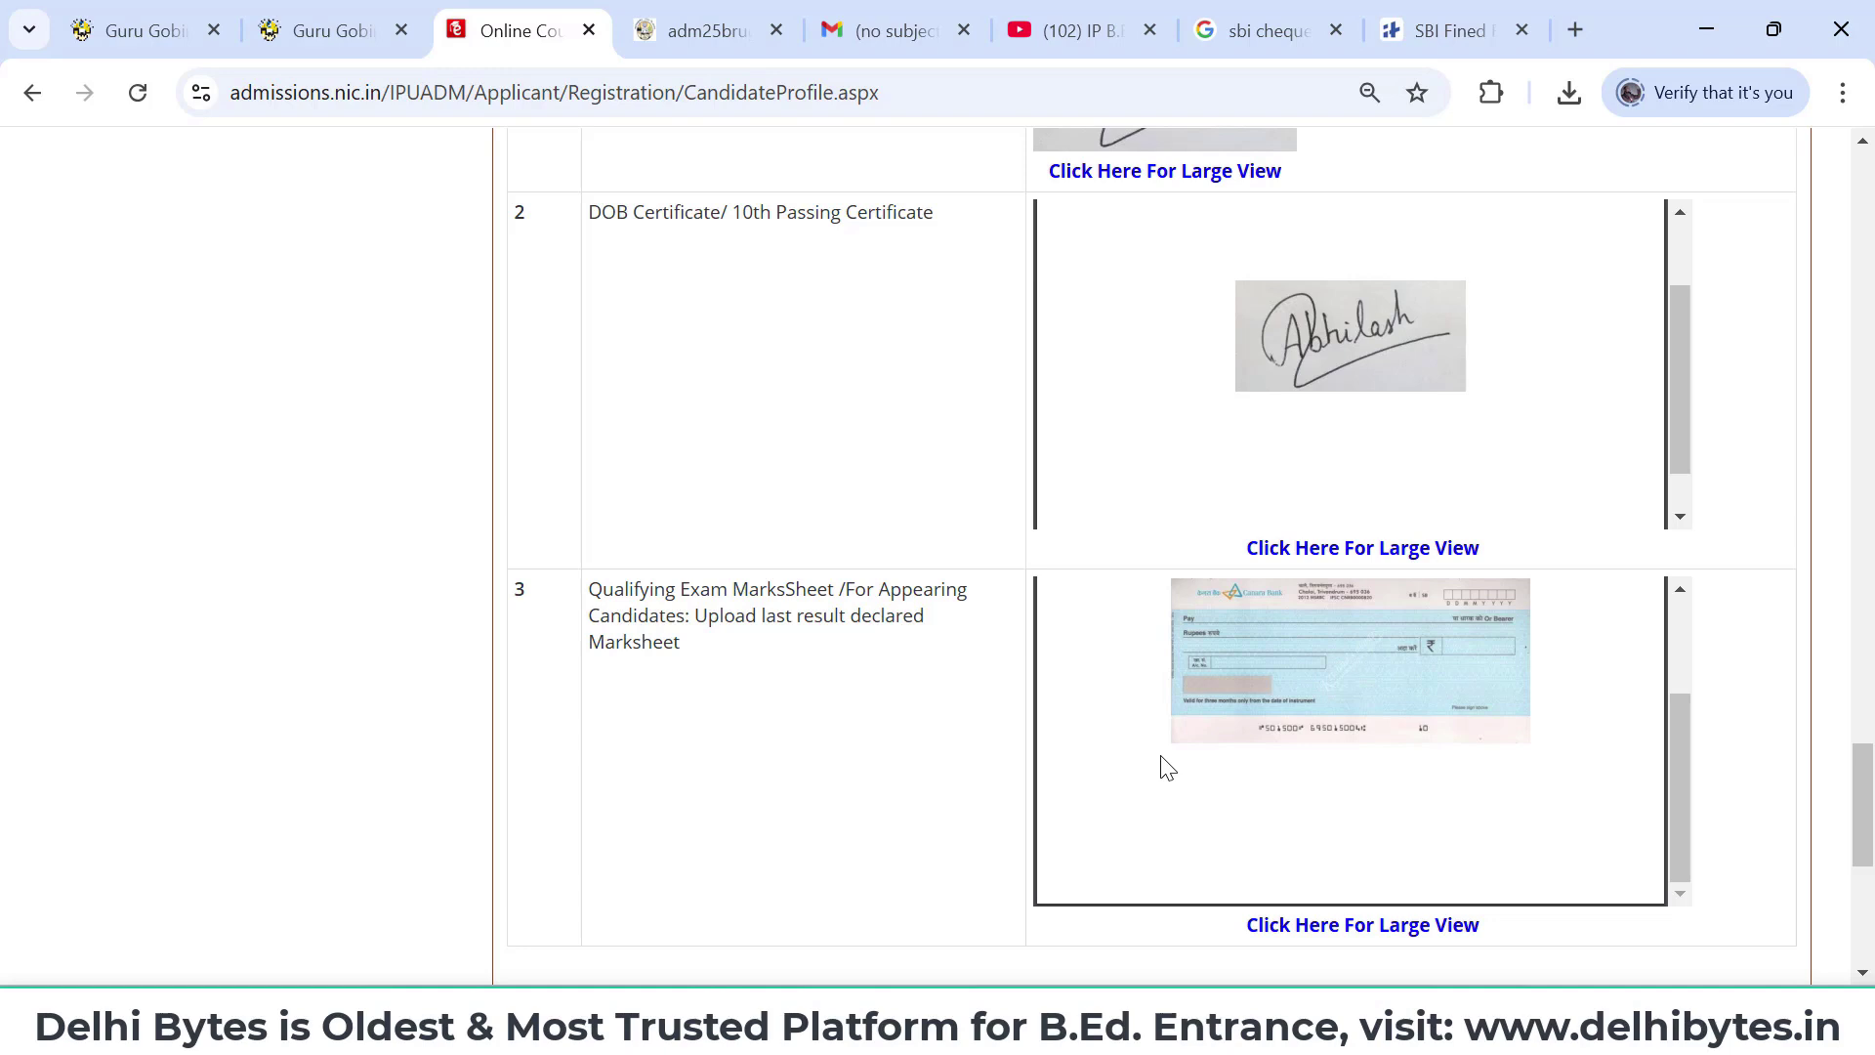
pyautogui.scroll(2, 1163, 766)
pyautogui.scroll(3, 411, 586)
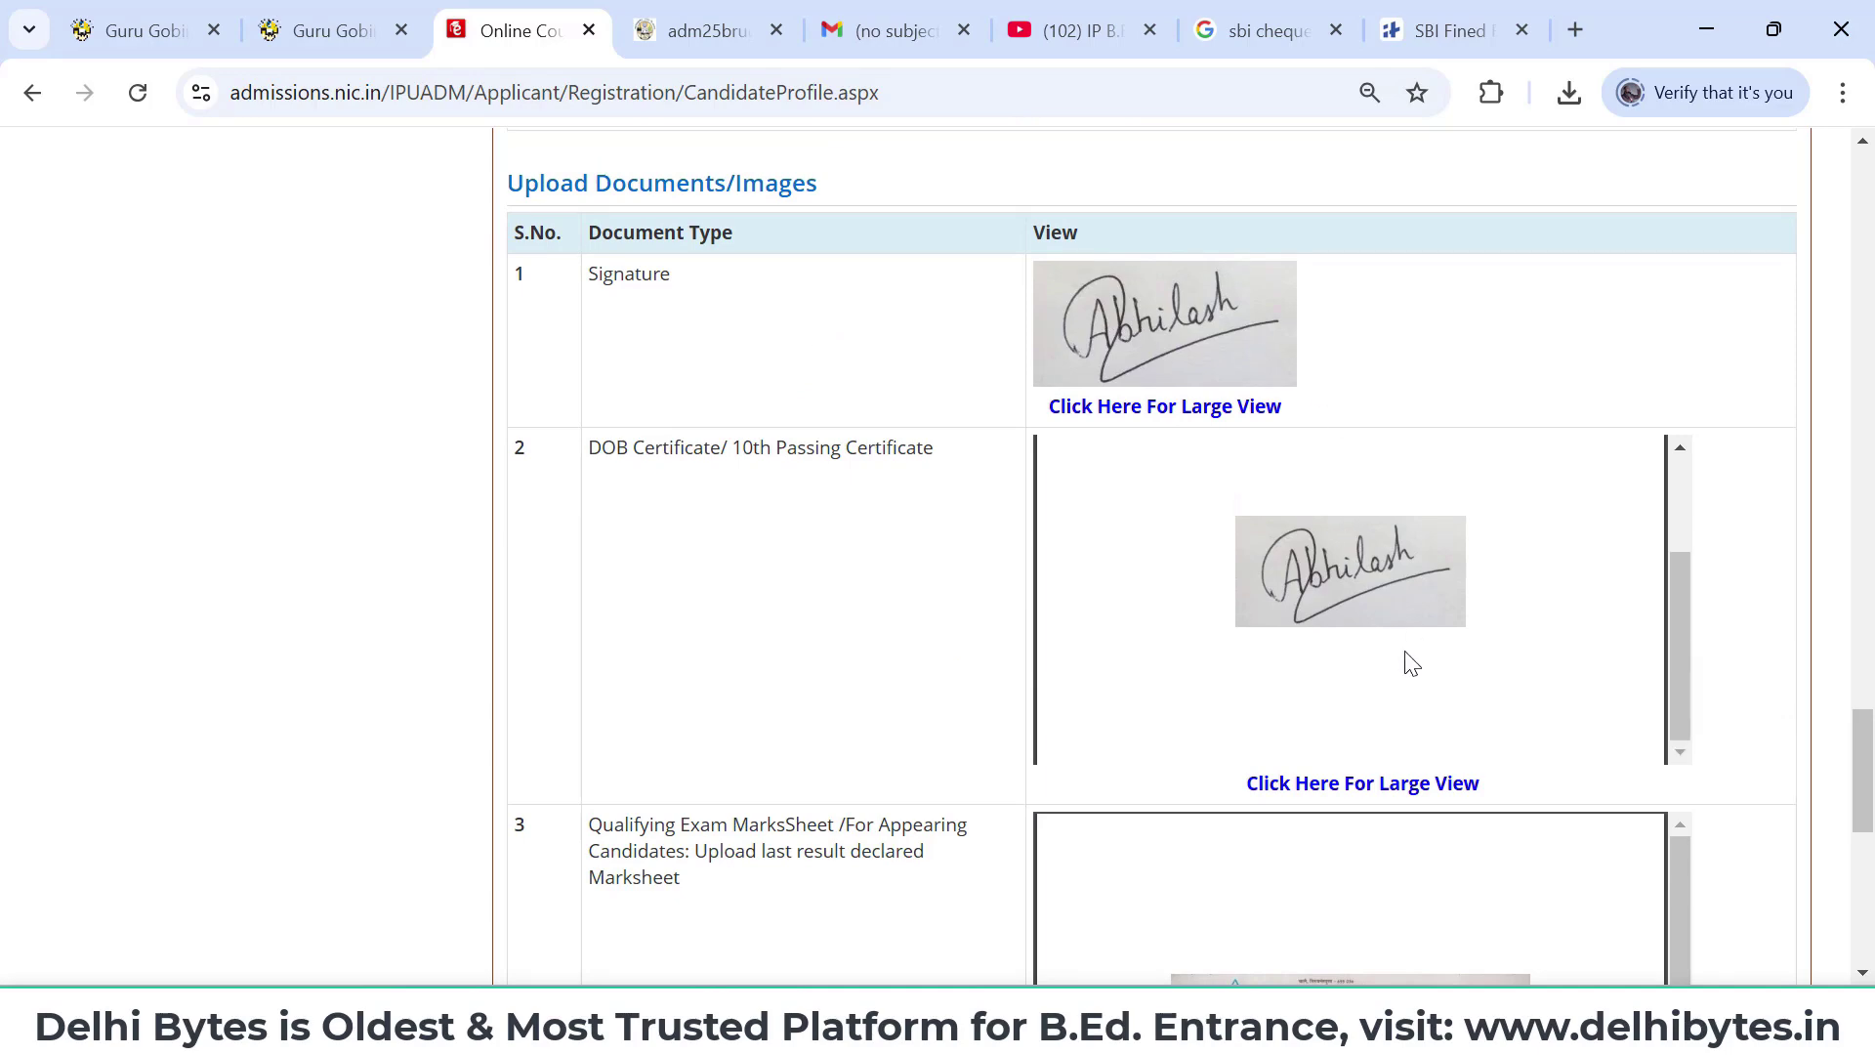
pyautogui.scroll(-1, 1410, 662)
pyautogui.scroll(-3, 1406, 653)
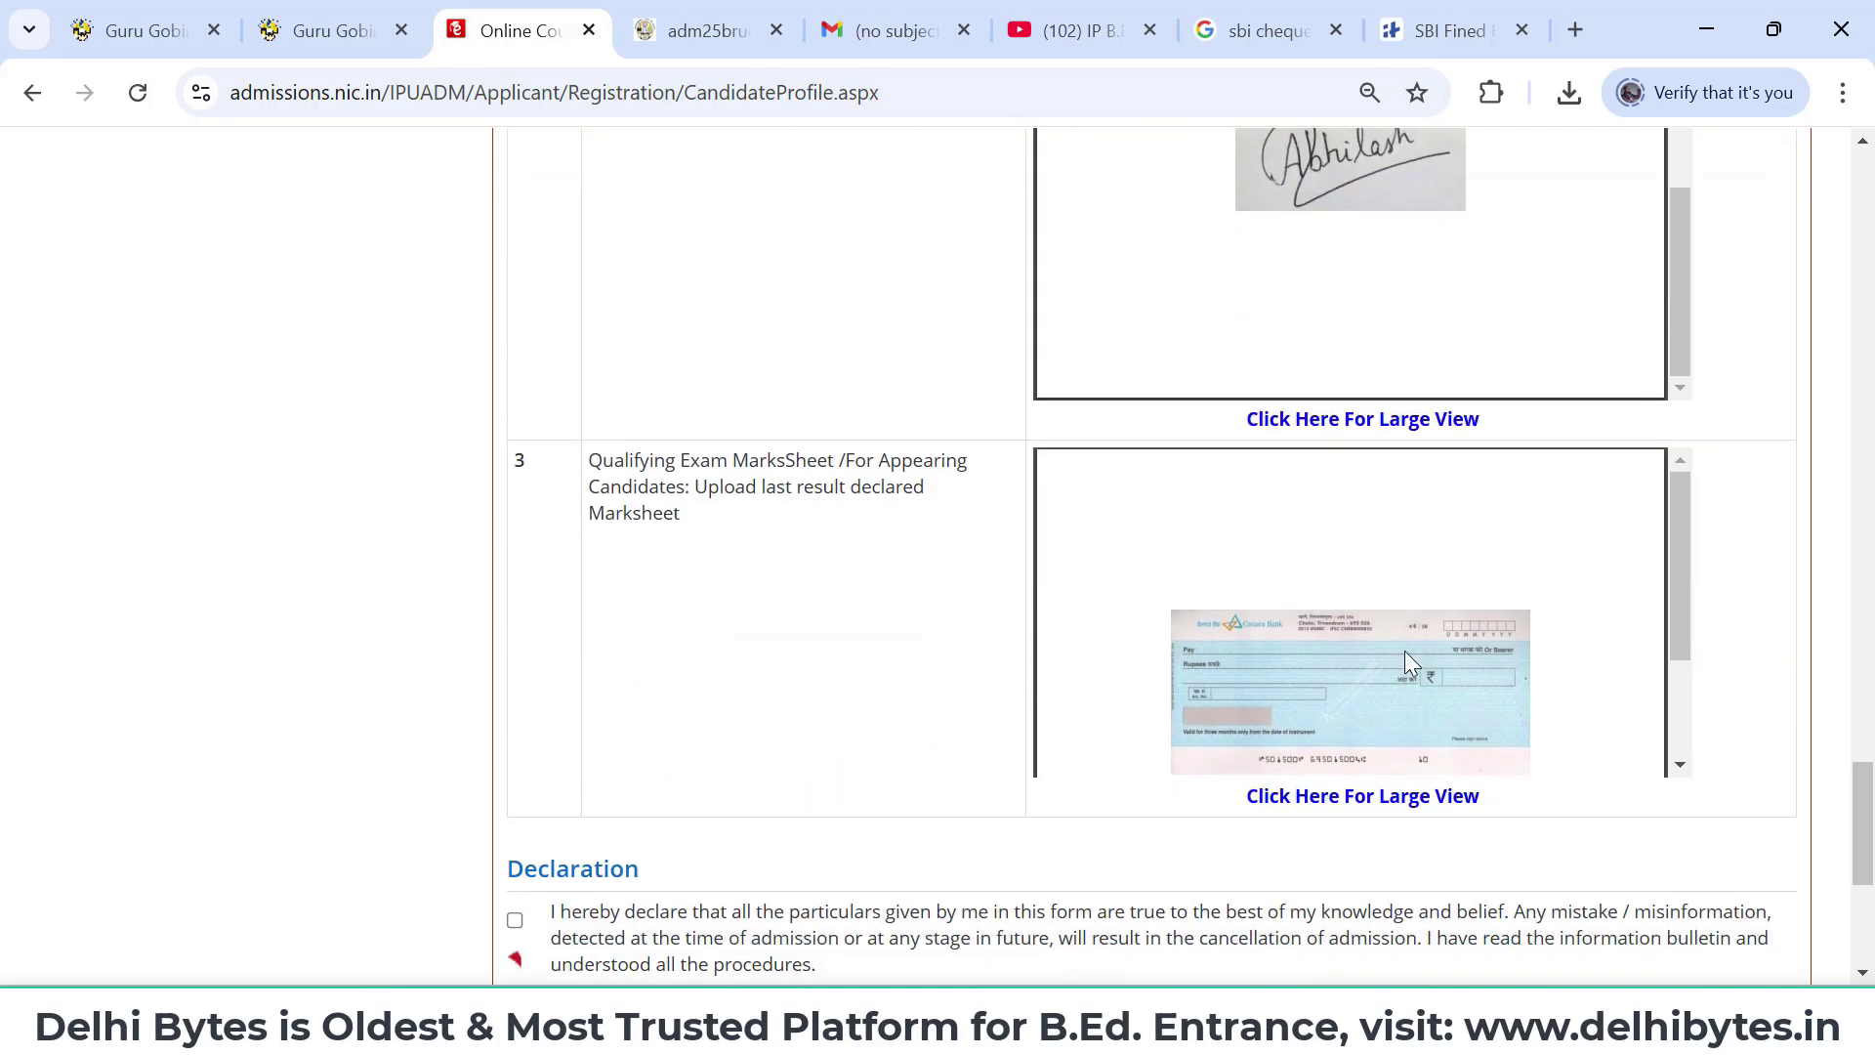
pyautogui.scroll(-3, 1407, 653)
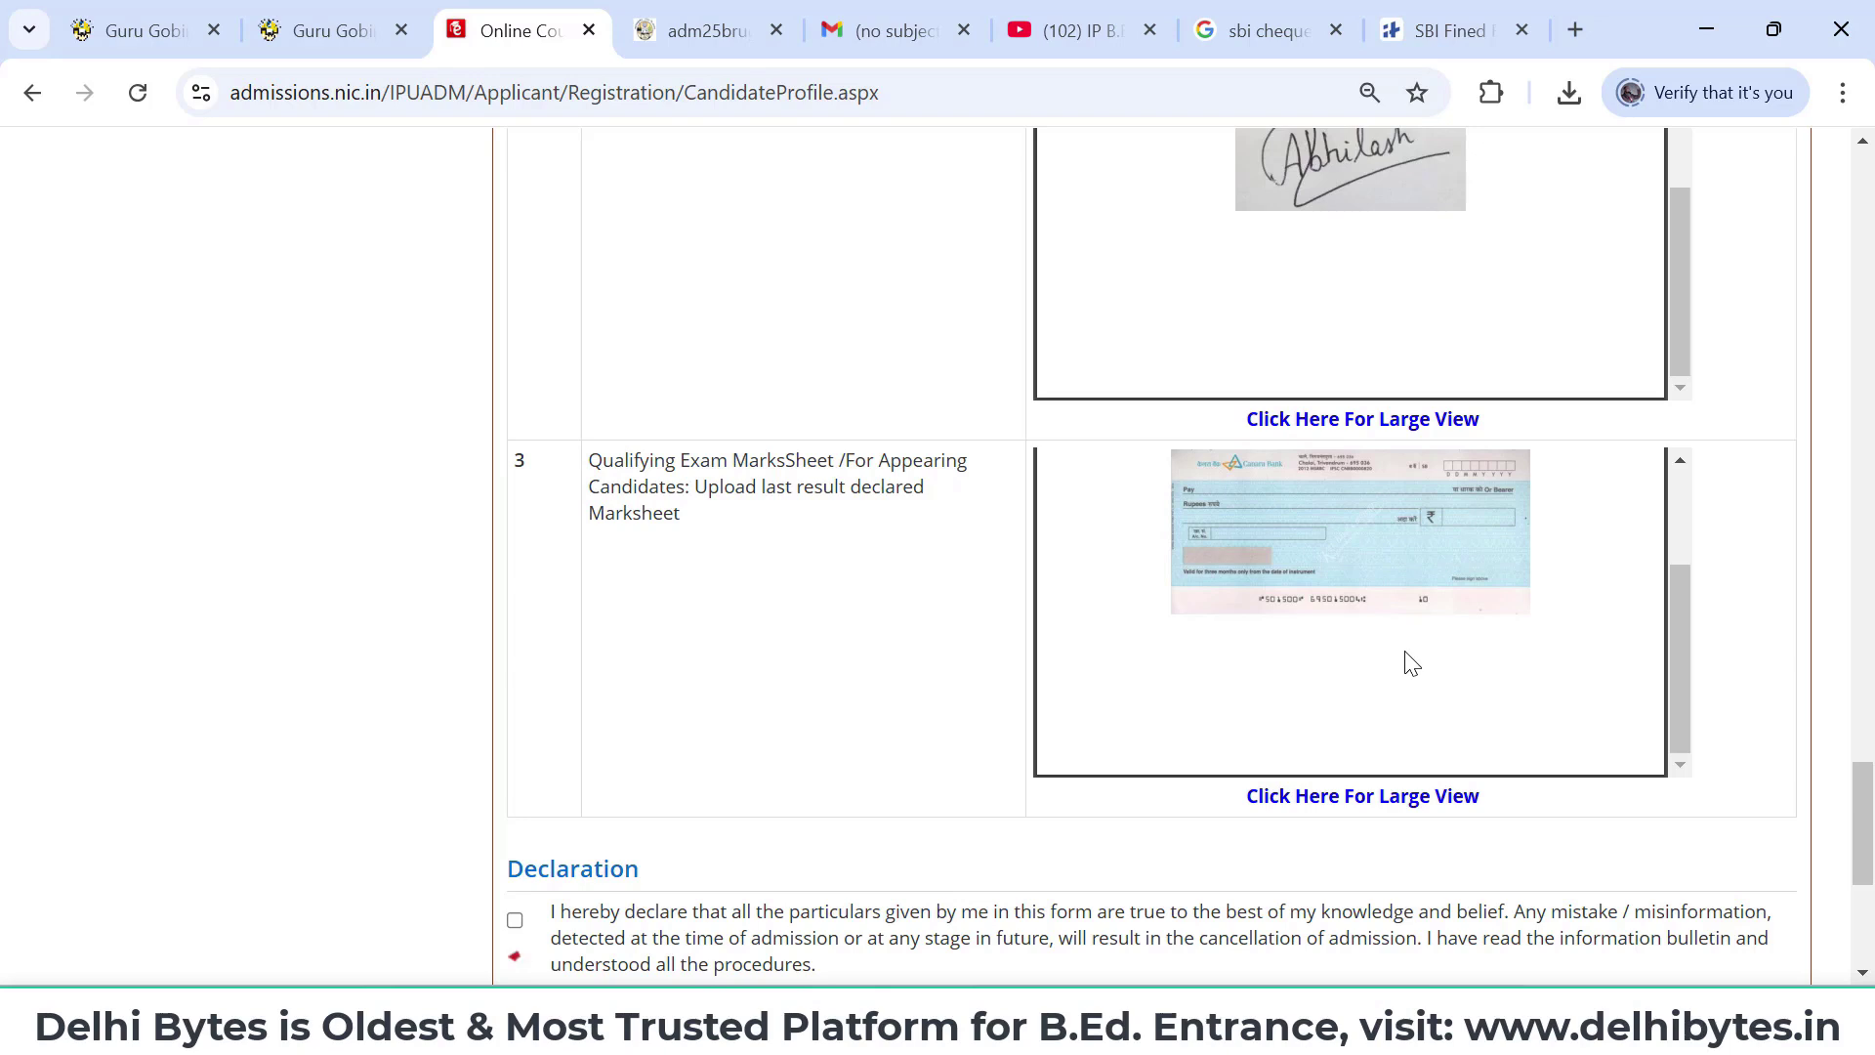
pyautogui.scroll(-2, 1407, 662)
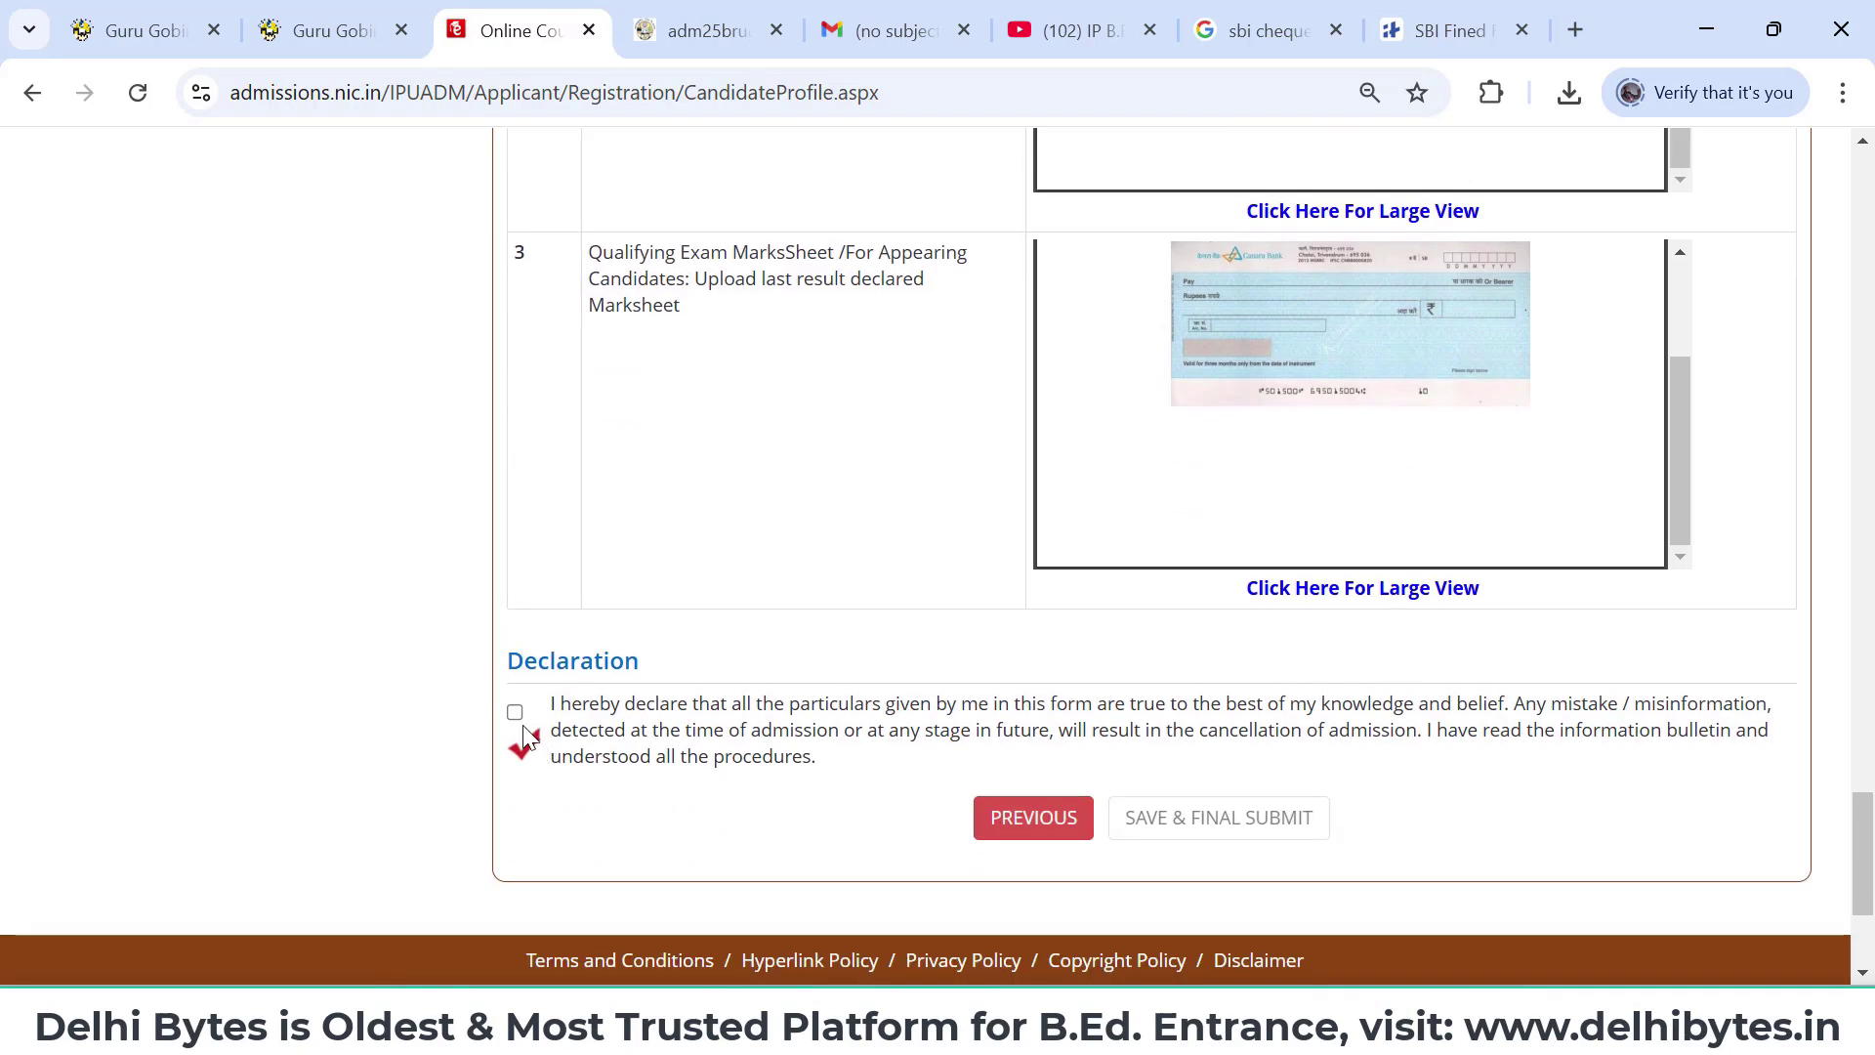
# - Accept the declaration and confirm the final submission of the application
pyautogui.click(515, 712)
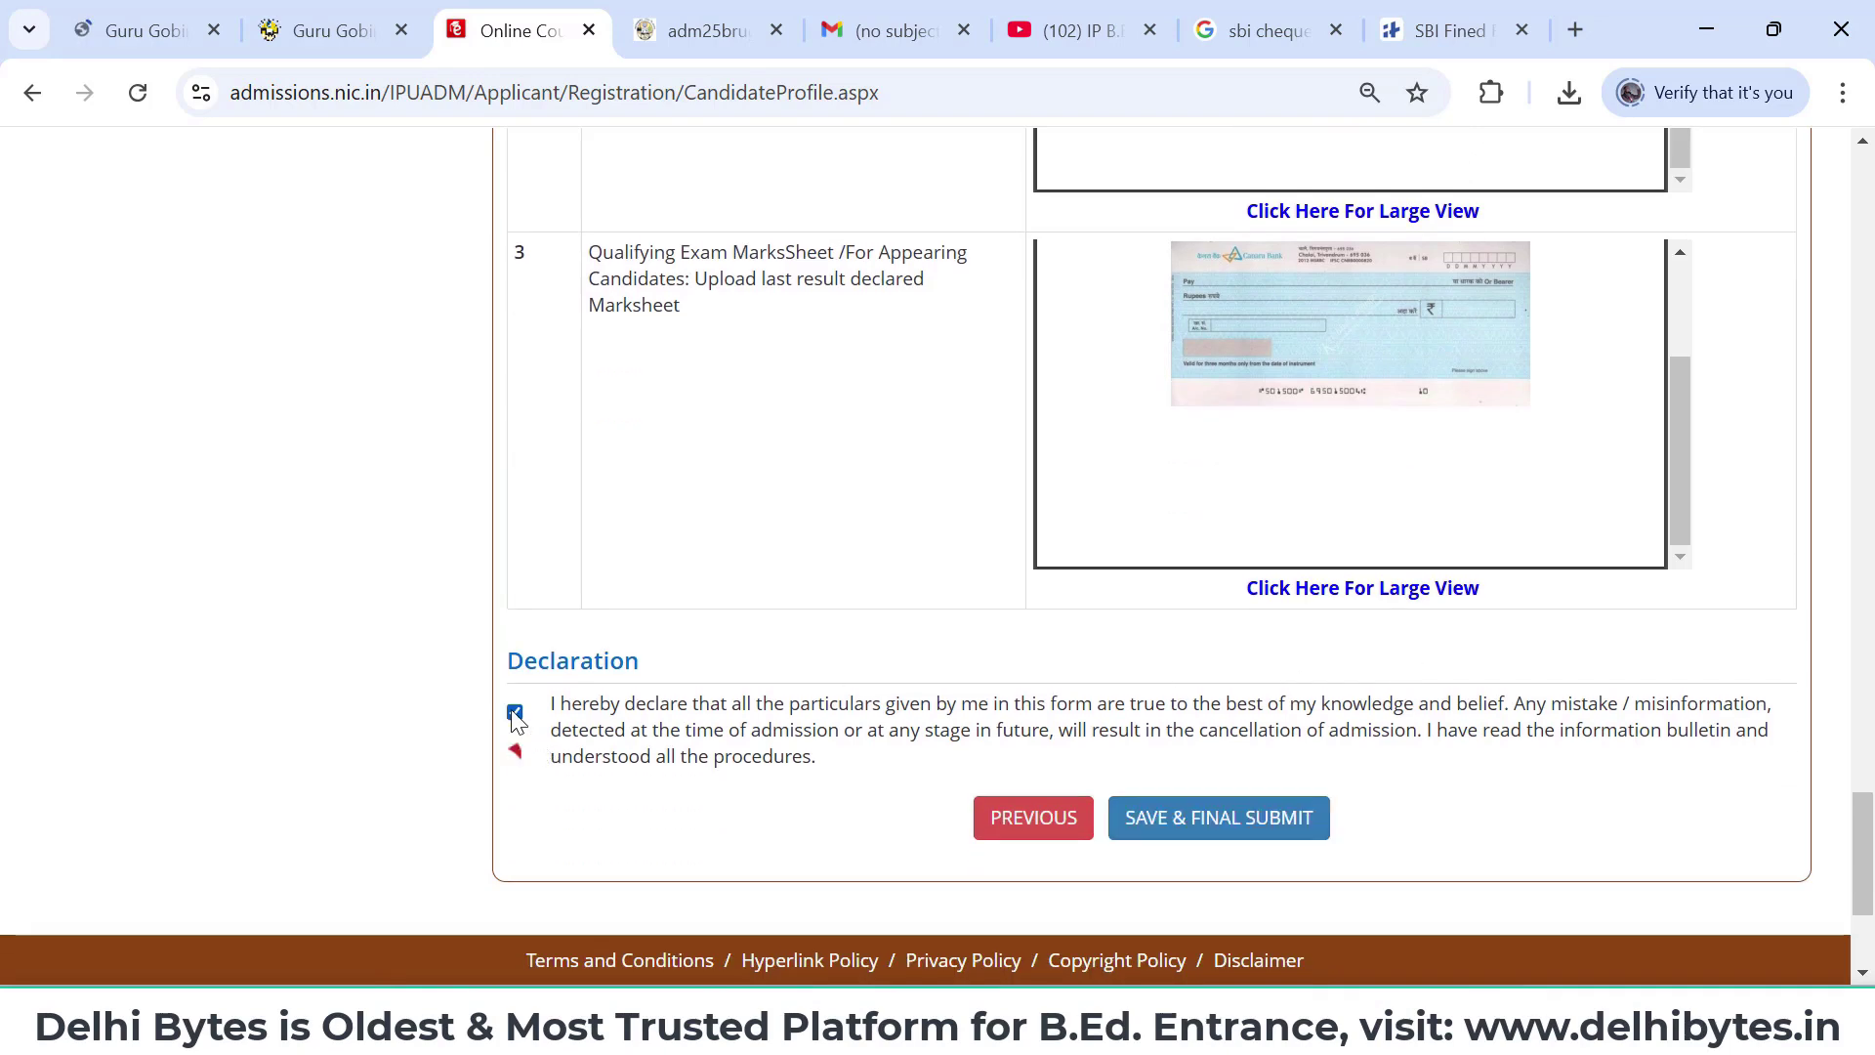
pyautogui.click(1232, 817)
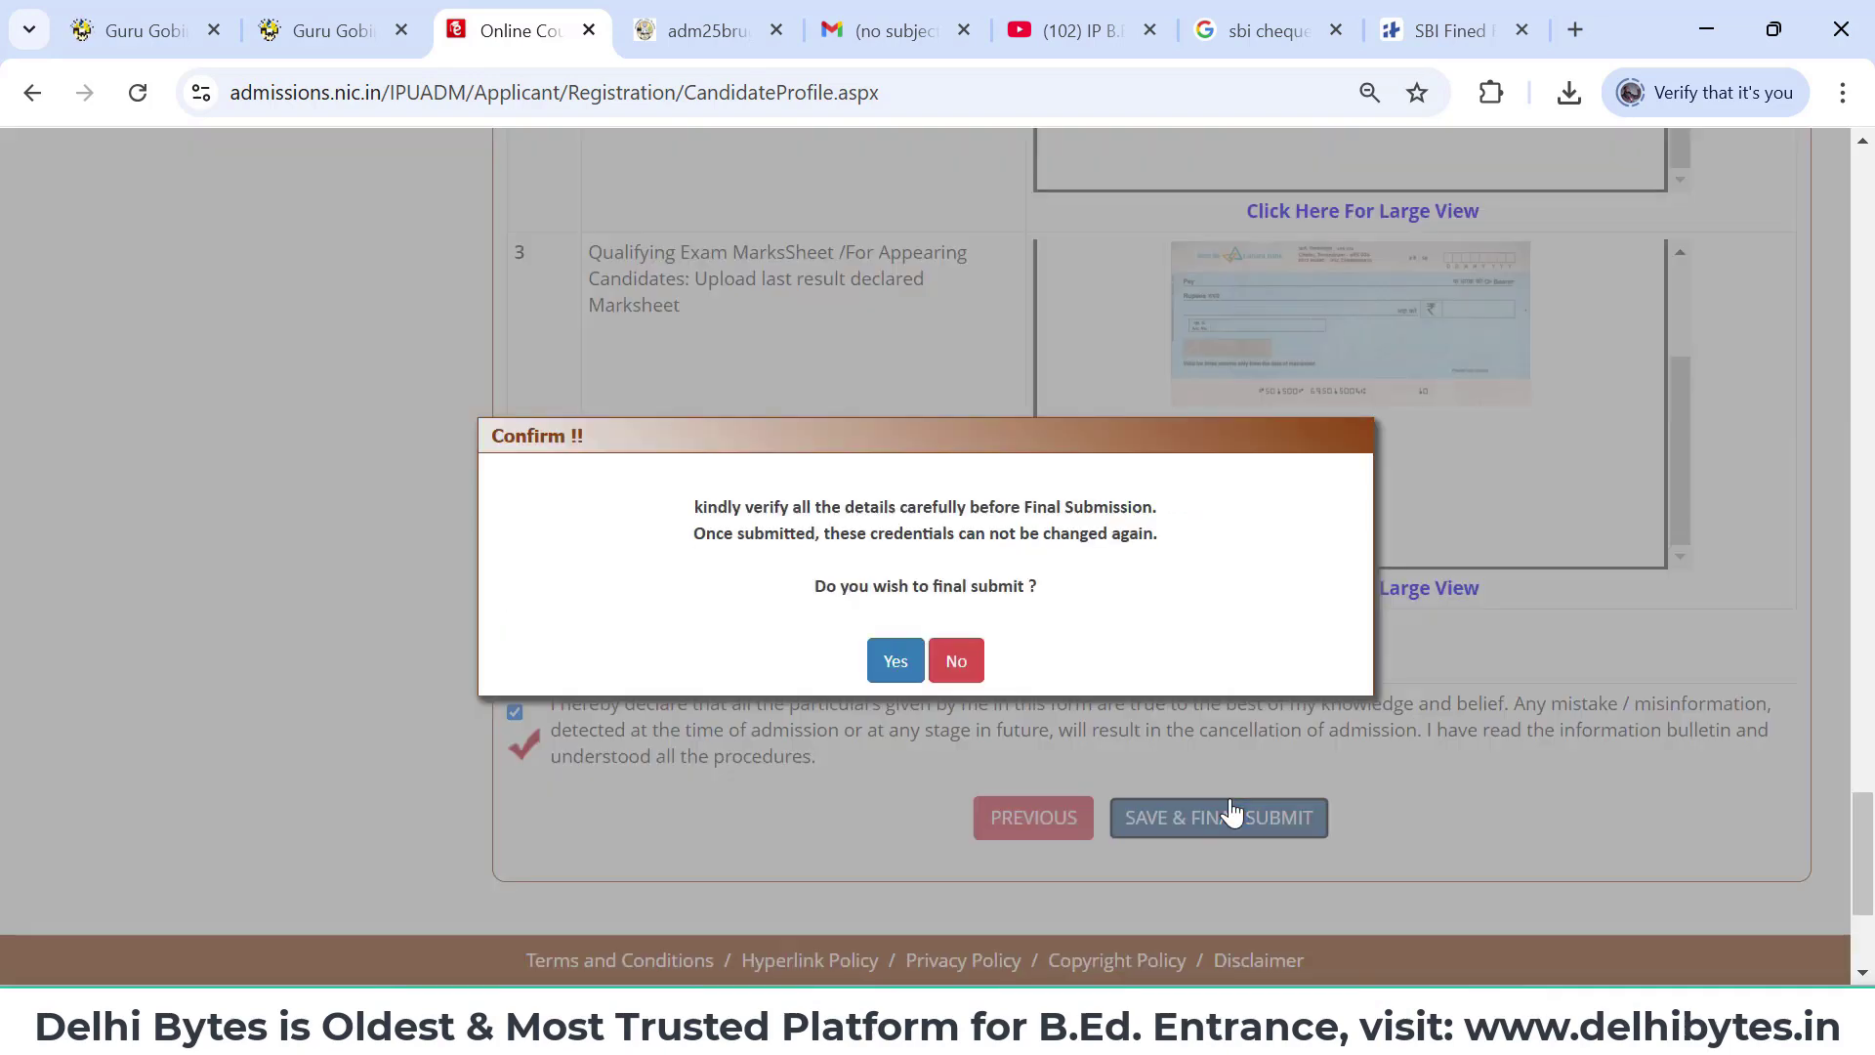
pyautogui.click(893, 650)
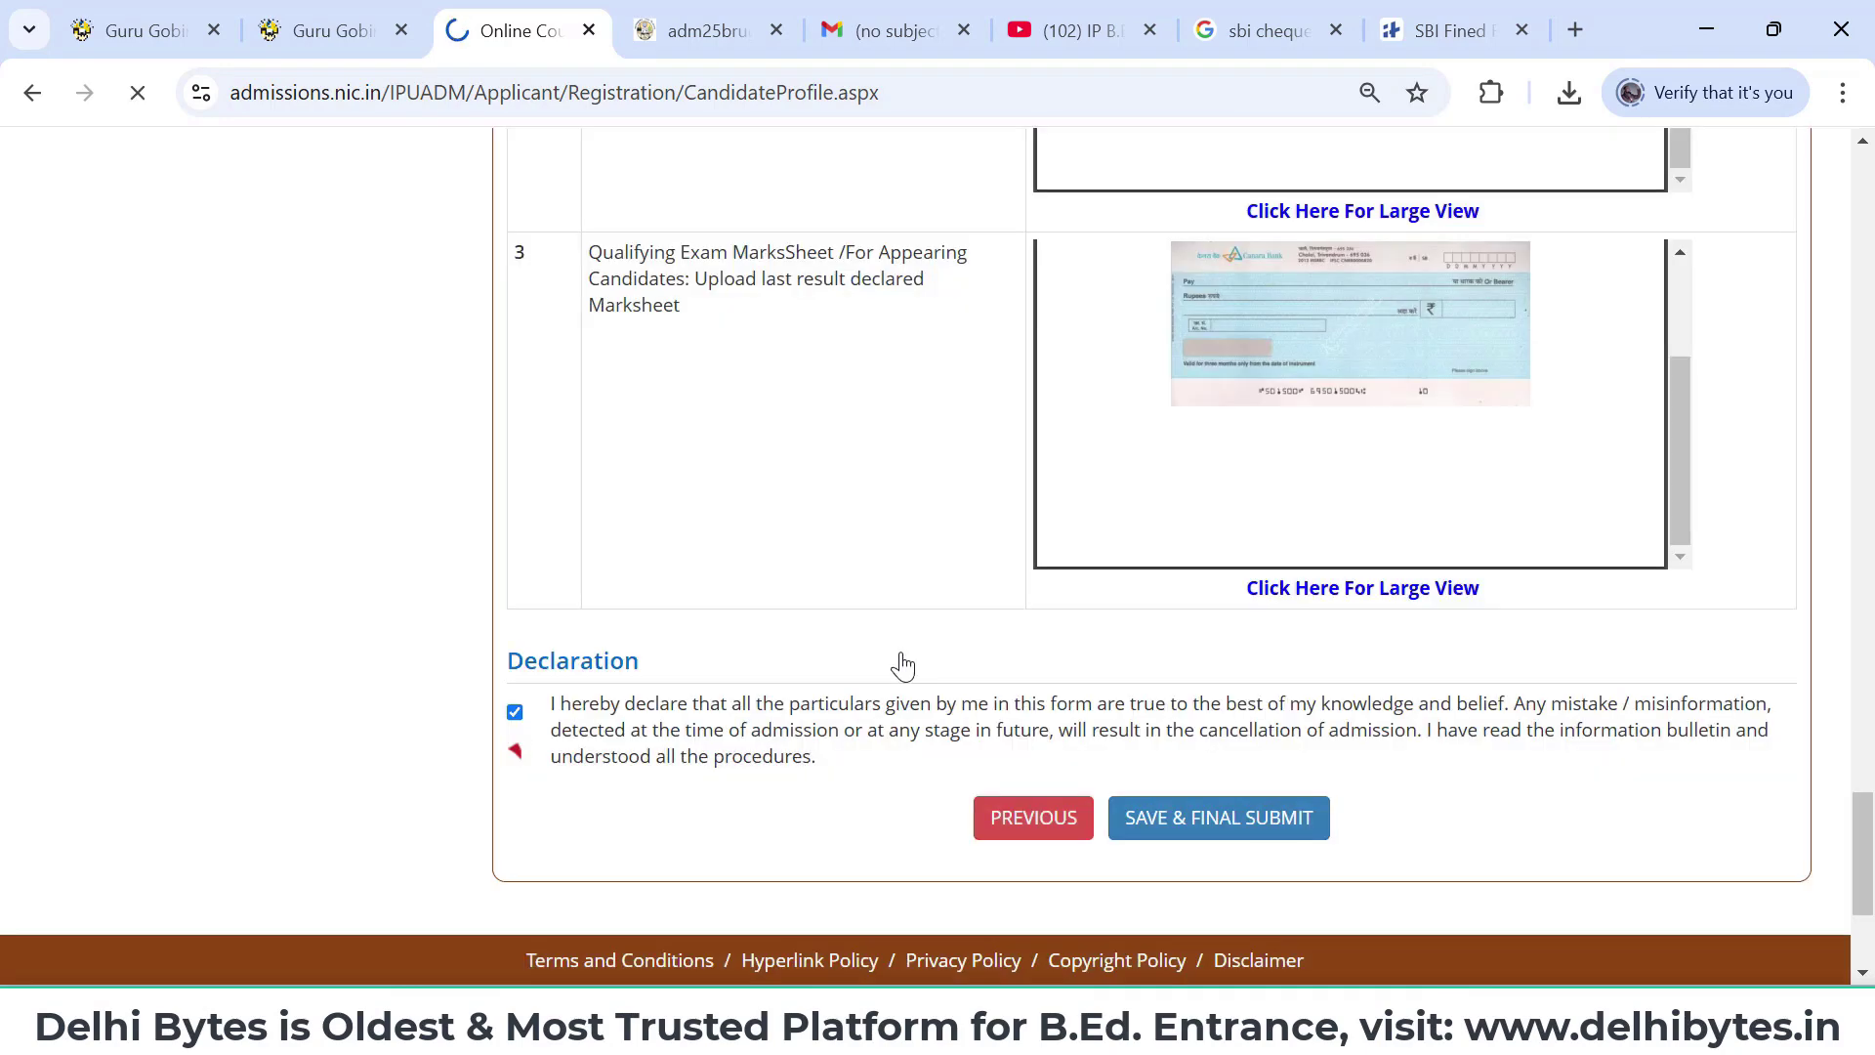
pyautogui.scroll(-1, 900, 661)
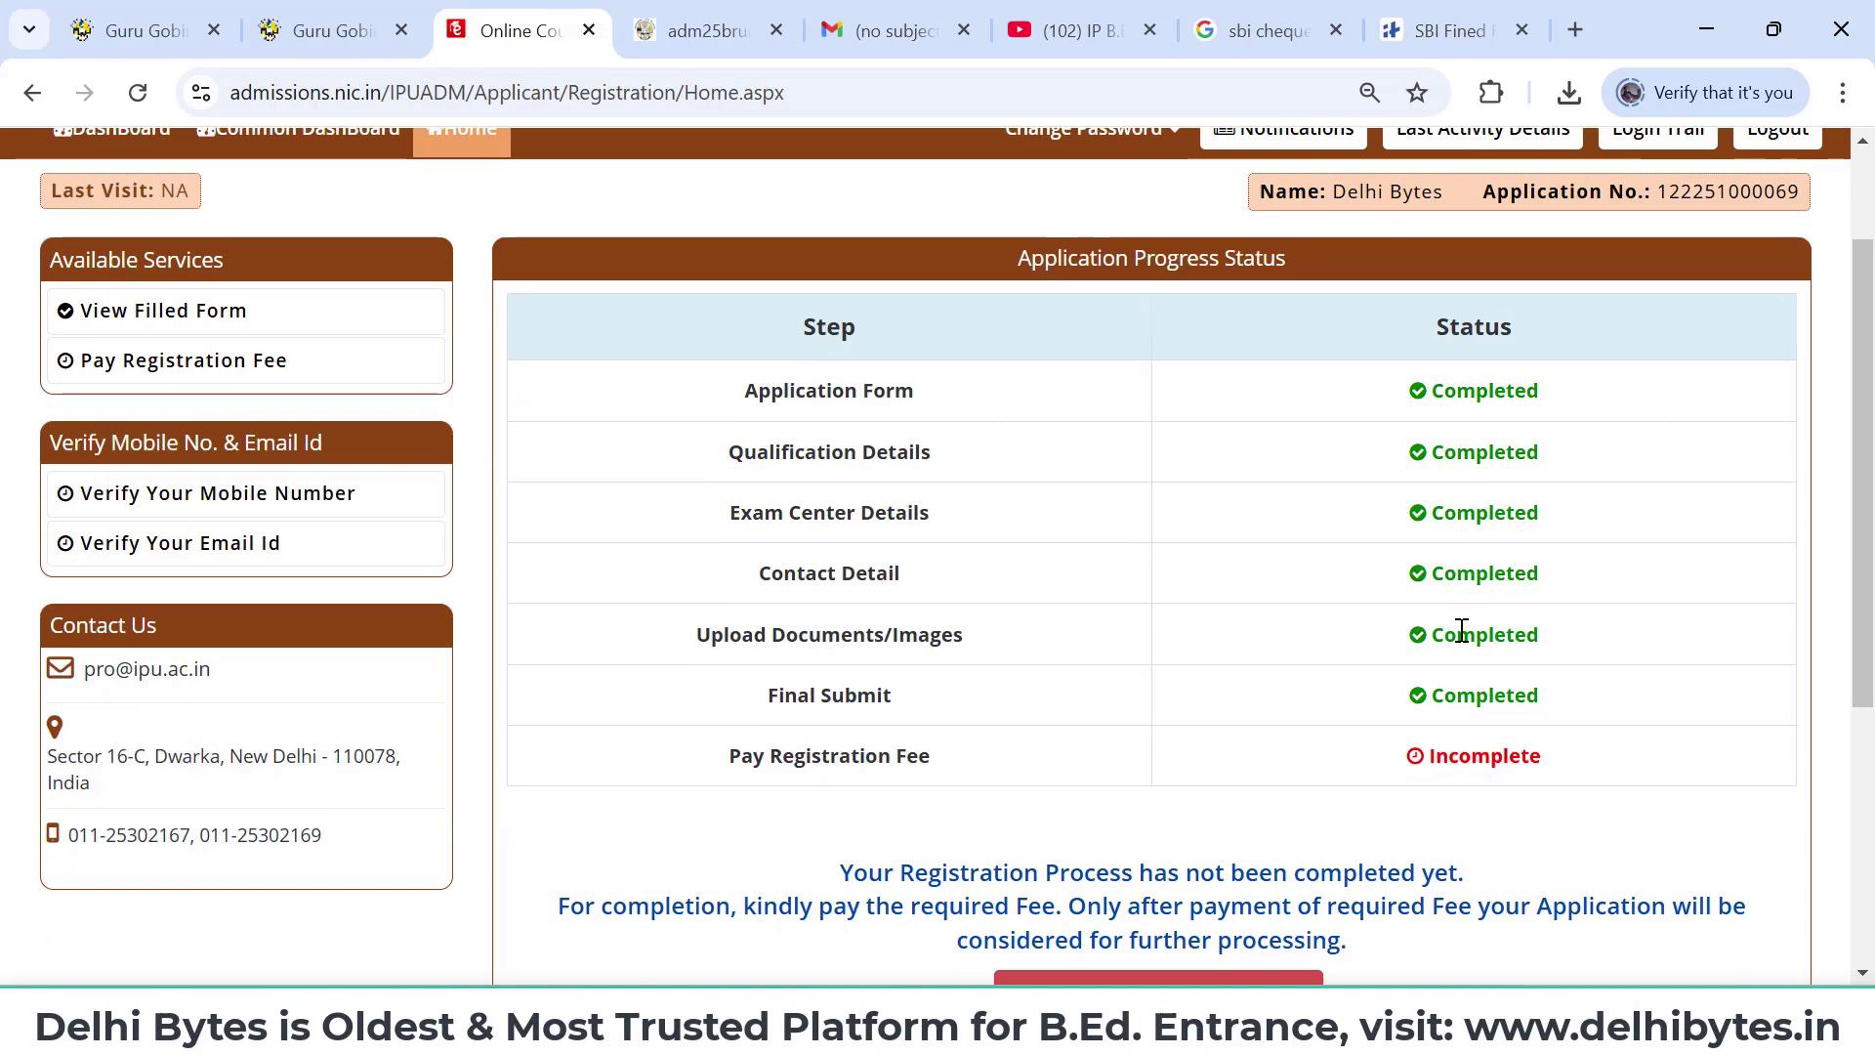
# - Open the Rs. 2500 registration fee payment and select Online Payment
pyautogui.scroll(-1, 1463, 674)
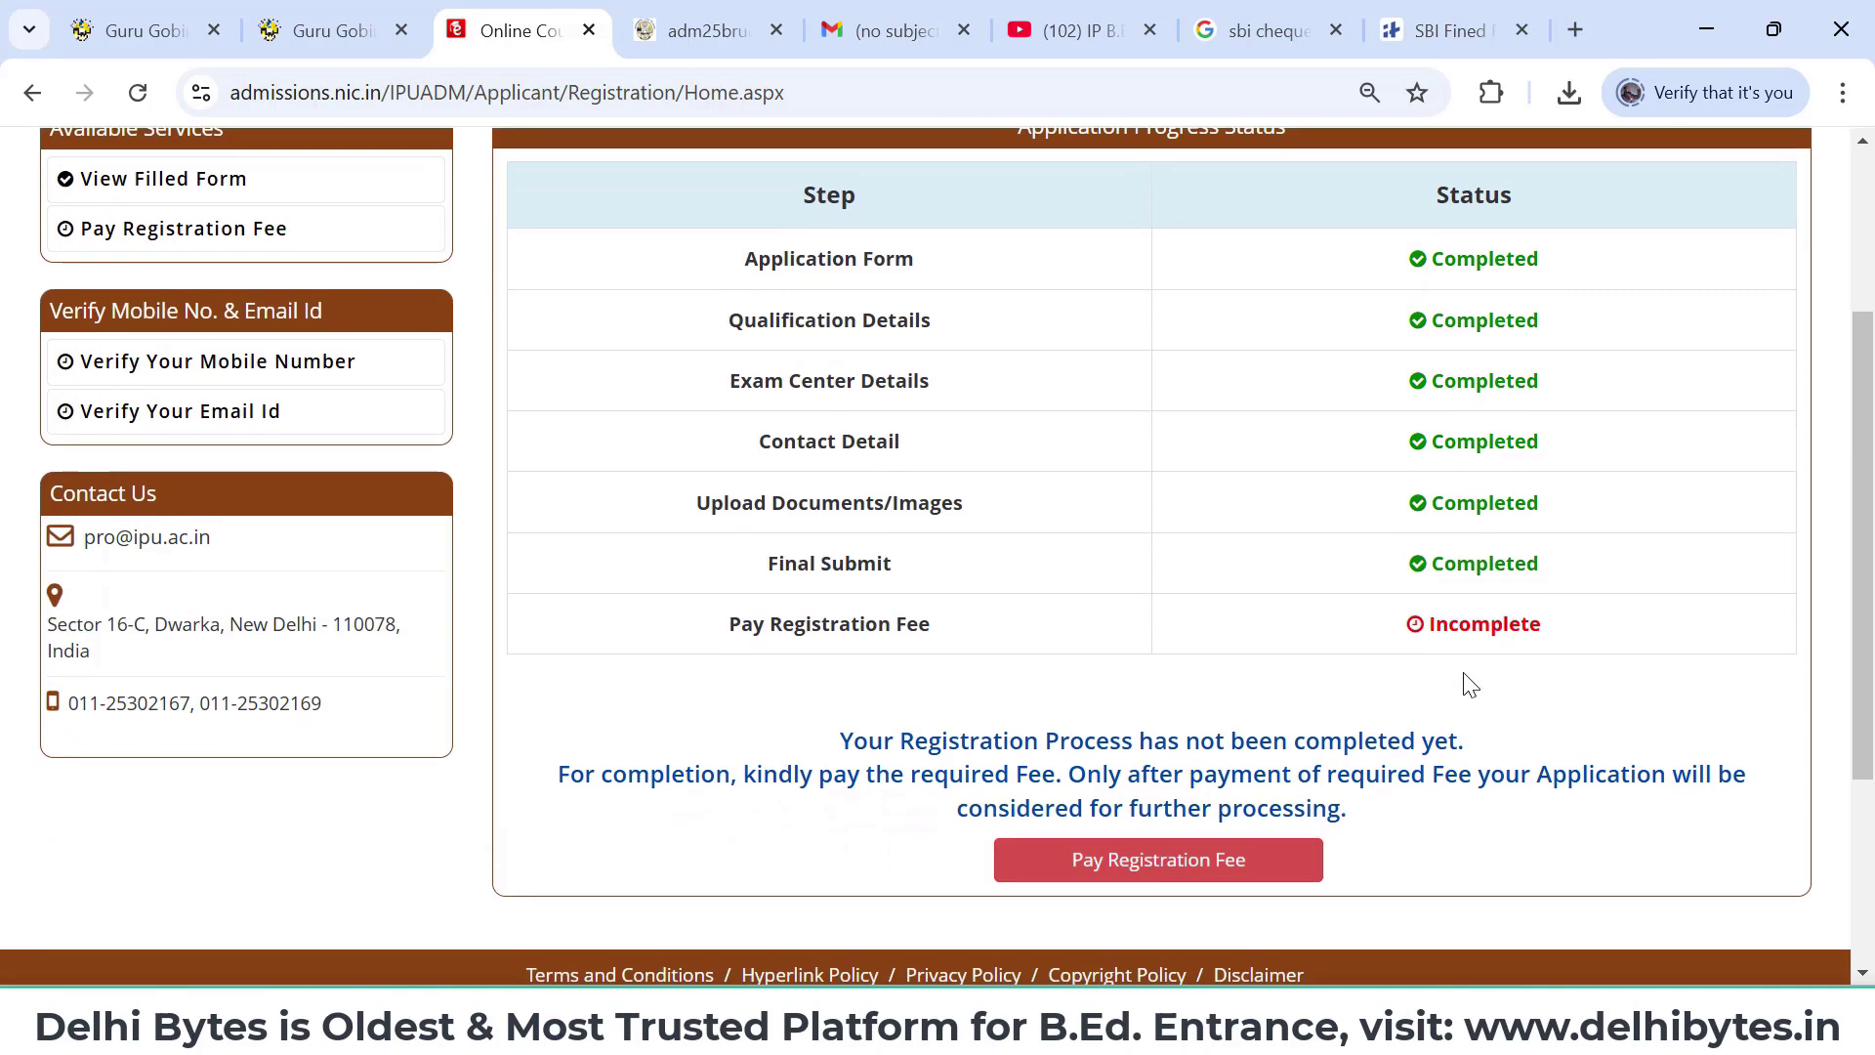
pyautogui.click(1202, 863)
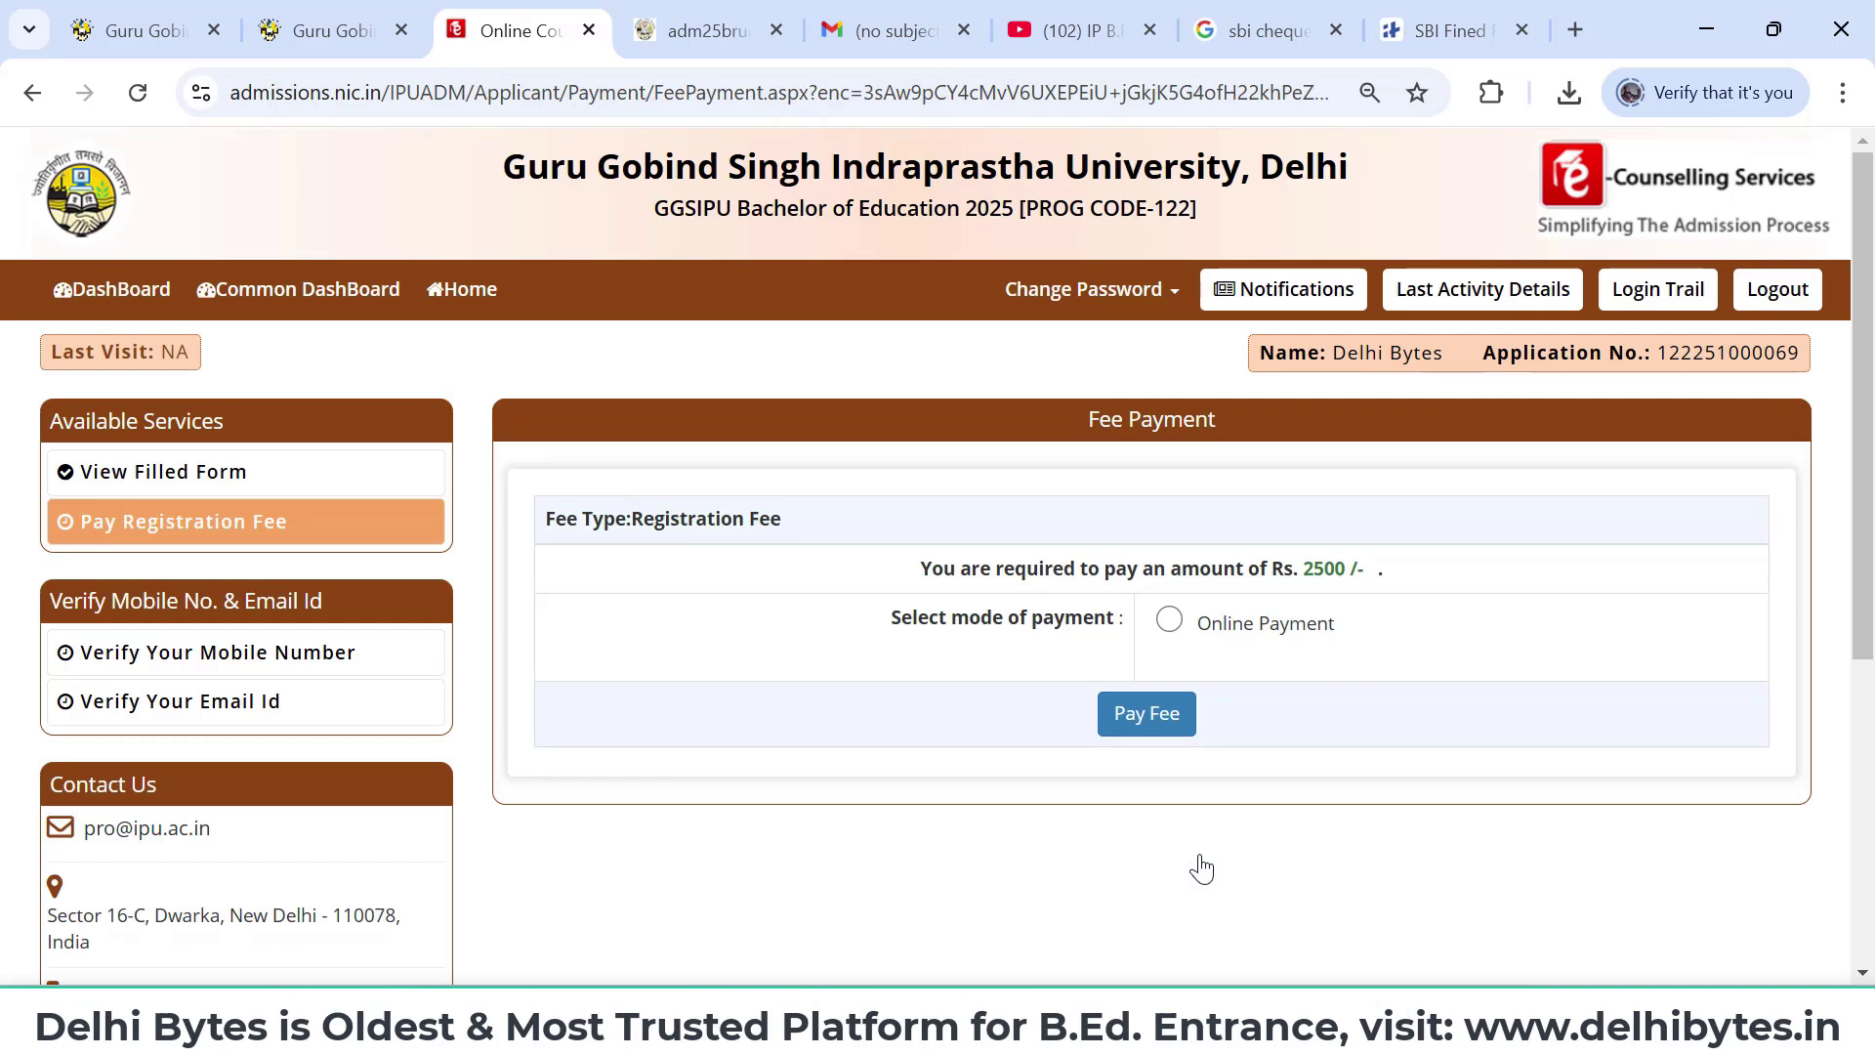
pyautogui.click(1177, 623)
# - Select BillDesk Payment Gateway and proceed to the ₹2500 registration fee checkout
pyautogui.click(1136, 723)
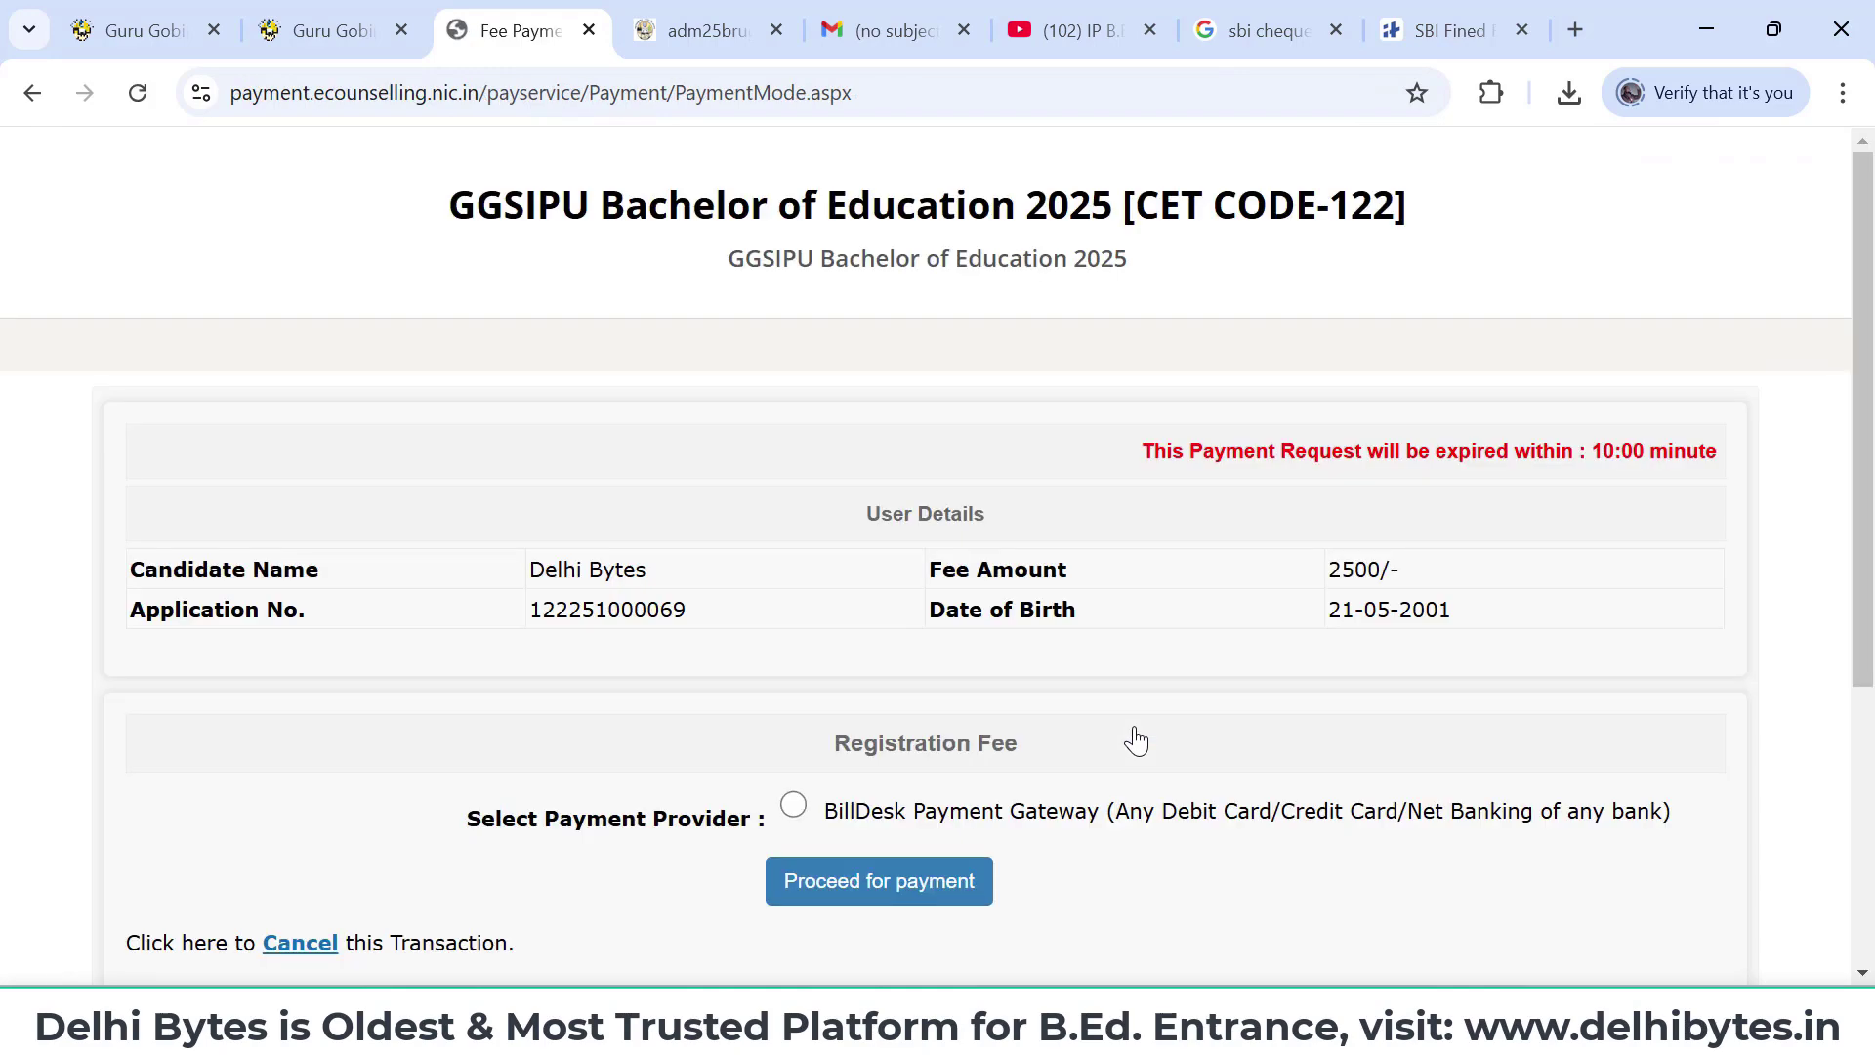
pyautogui.scroll(-1, 1136, 741)
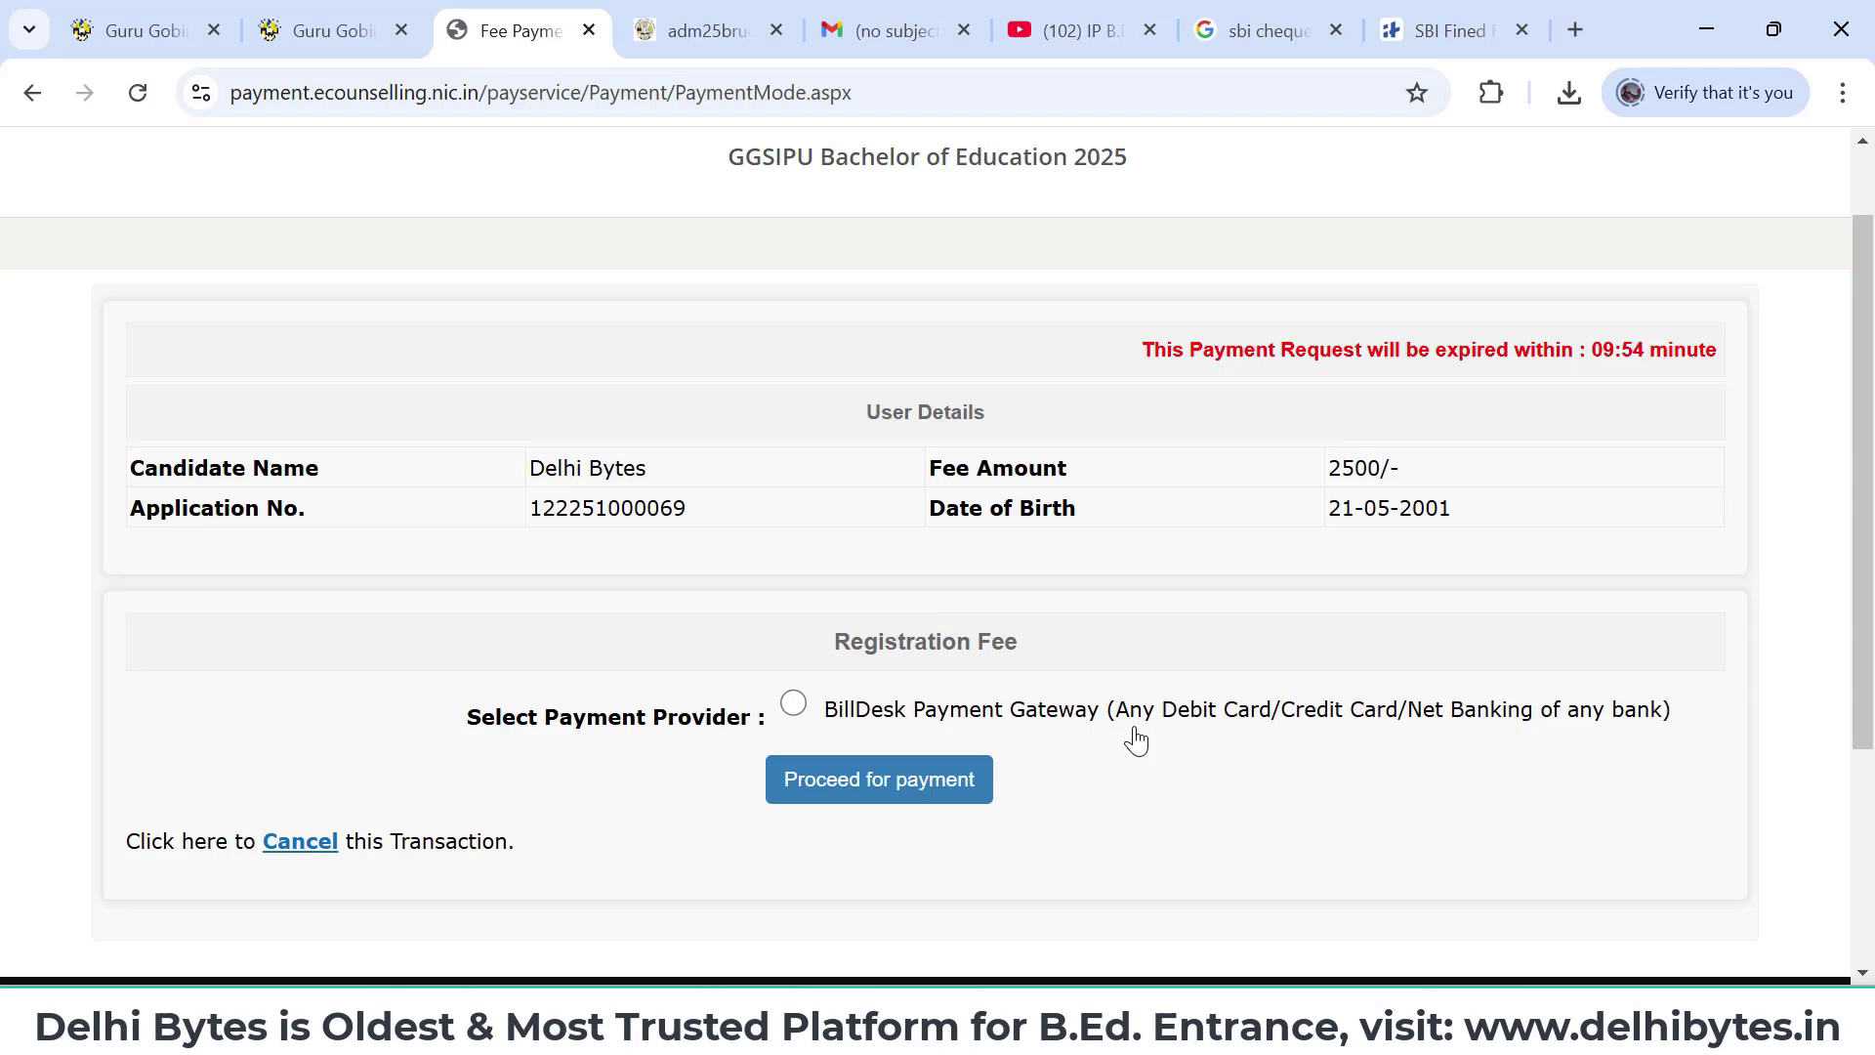
pyautogui.scroll(-1, 1133, 739)
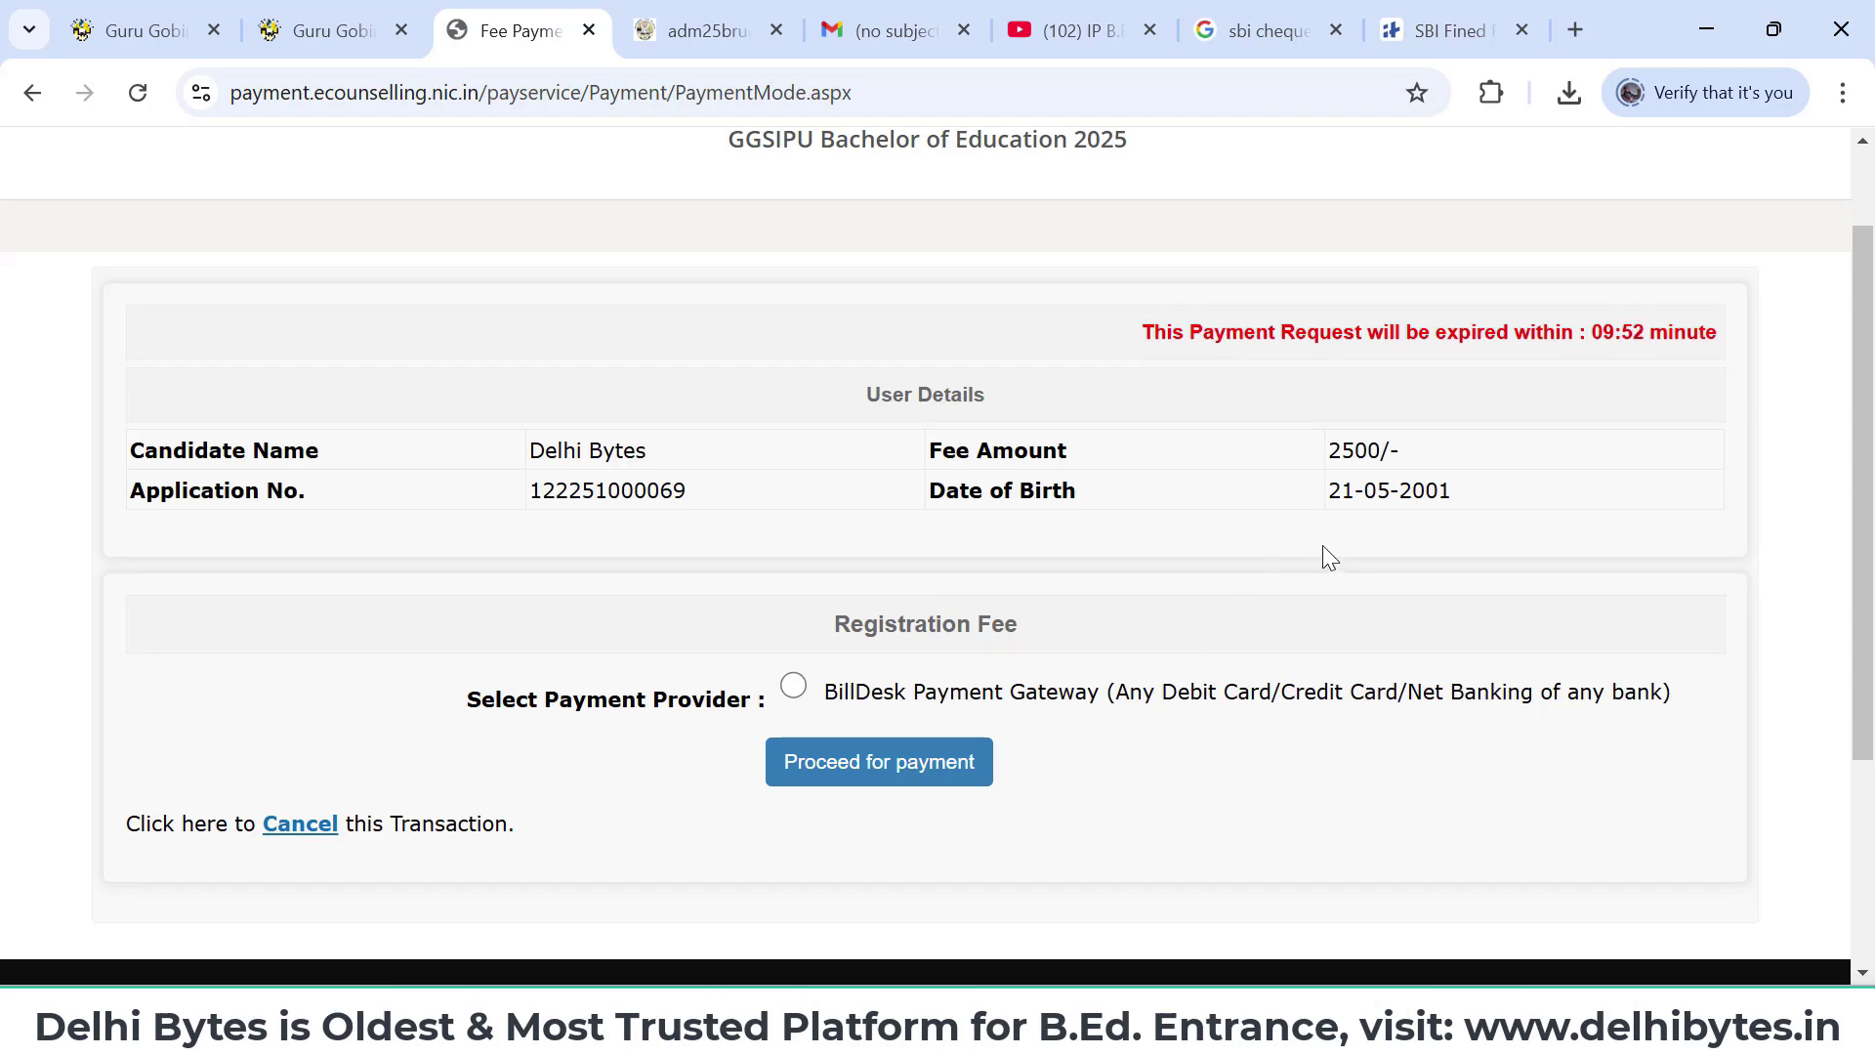
pyautogui.click(797, 686)
pyautogui.scroll(-1, 1142, 619)
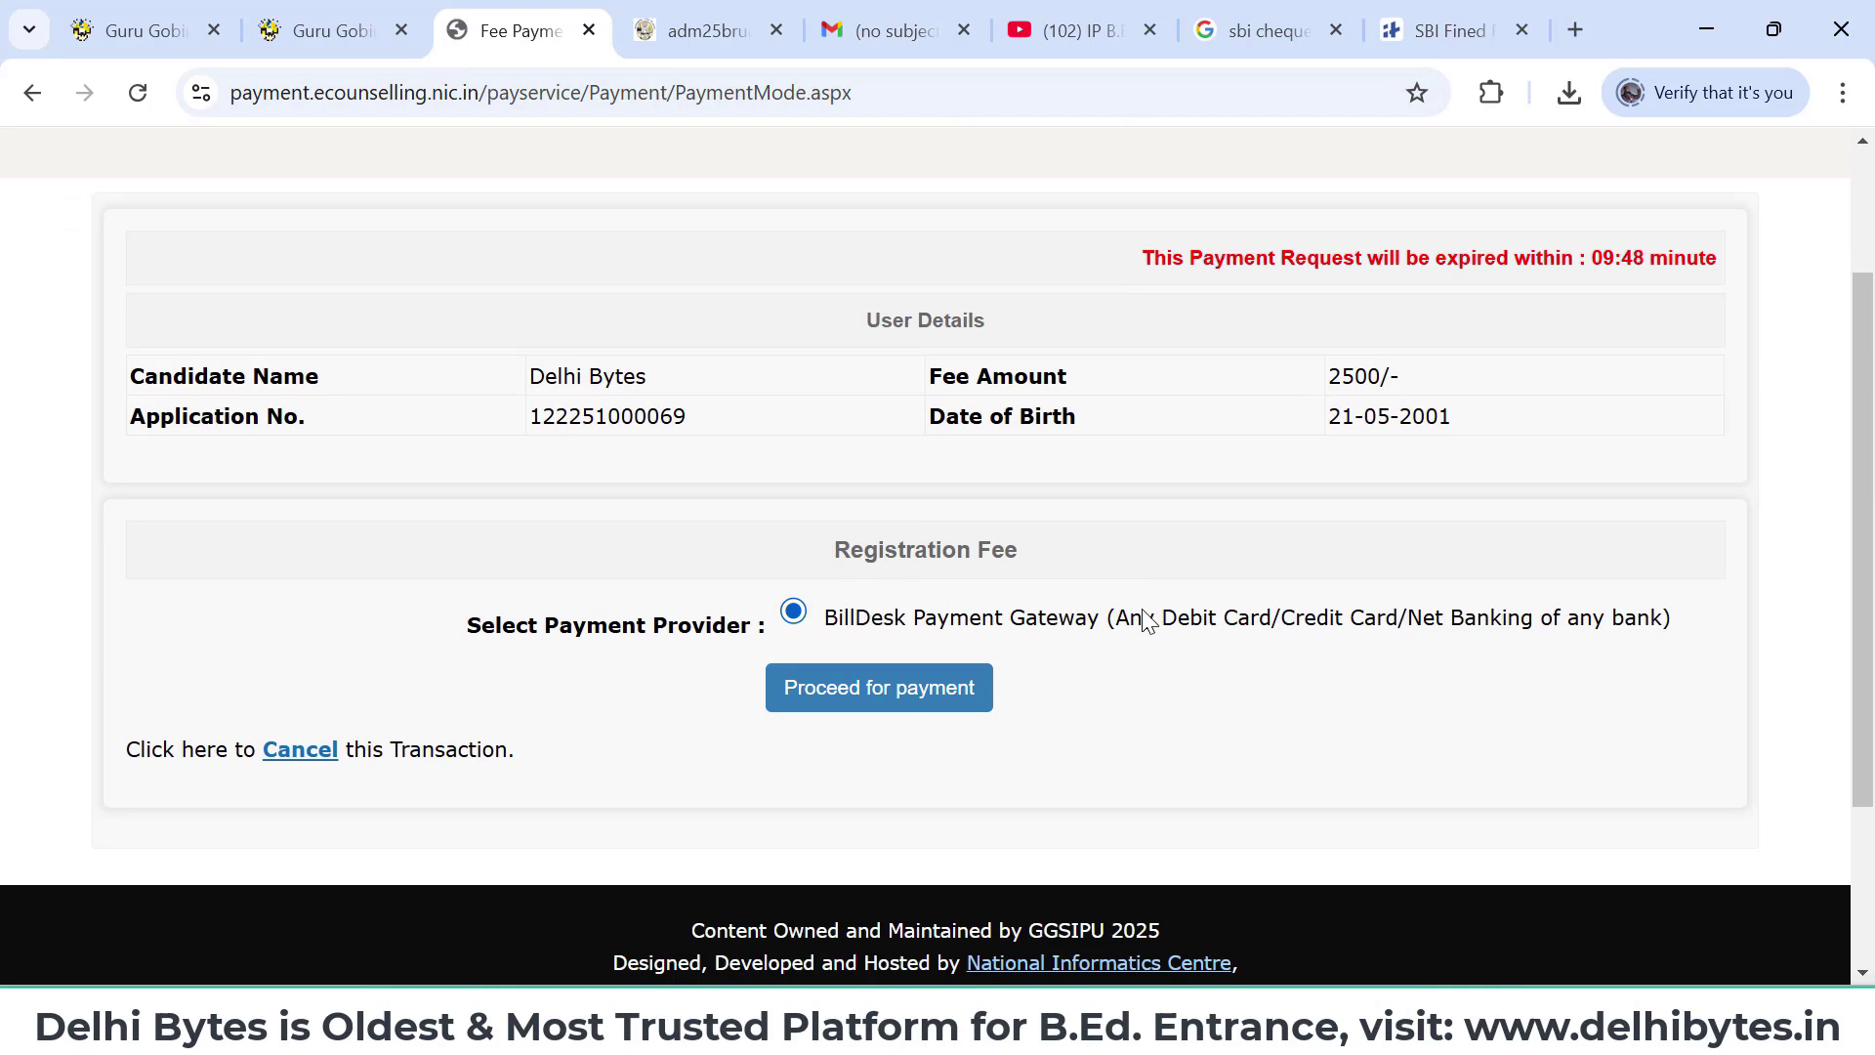
pyautogui.scroll(-1, 1148, 620)
pyautogui.scroll(1, 1147, 620)
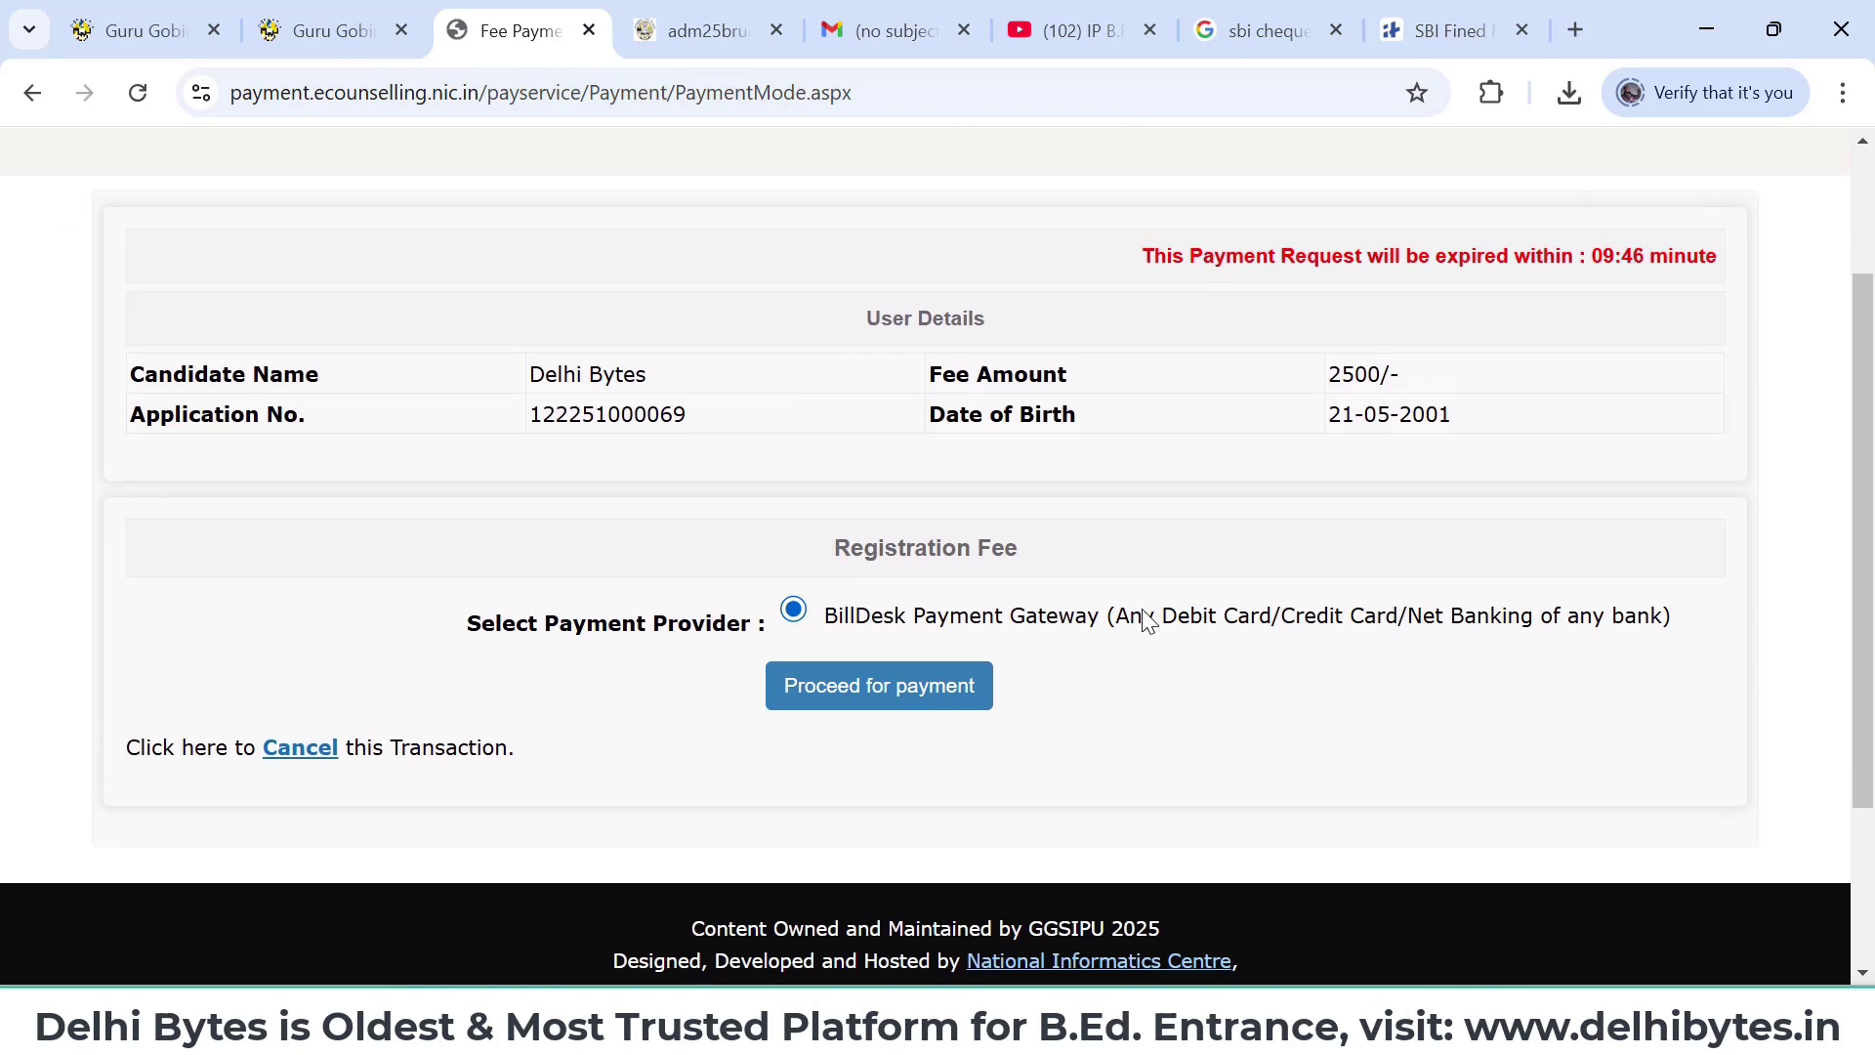
pyautogui.click(897, 688)
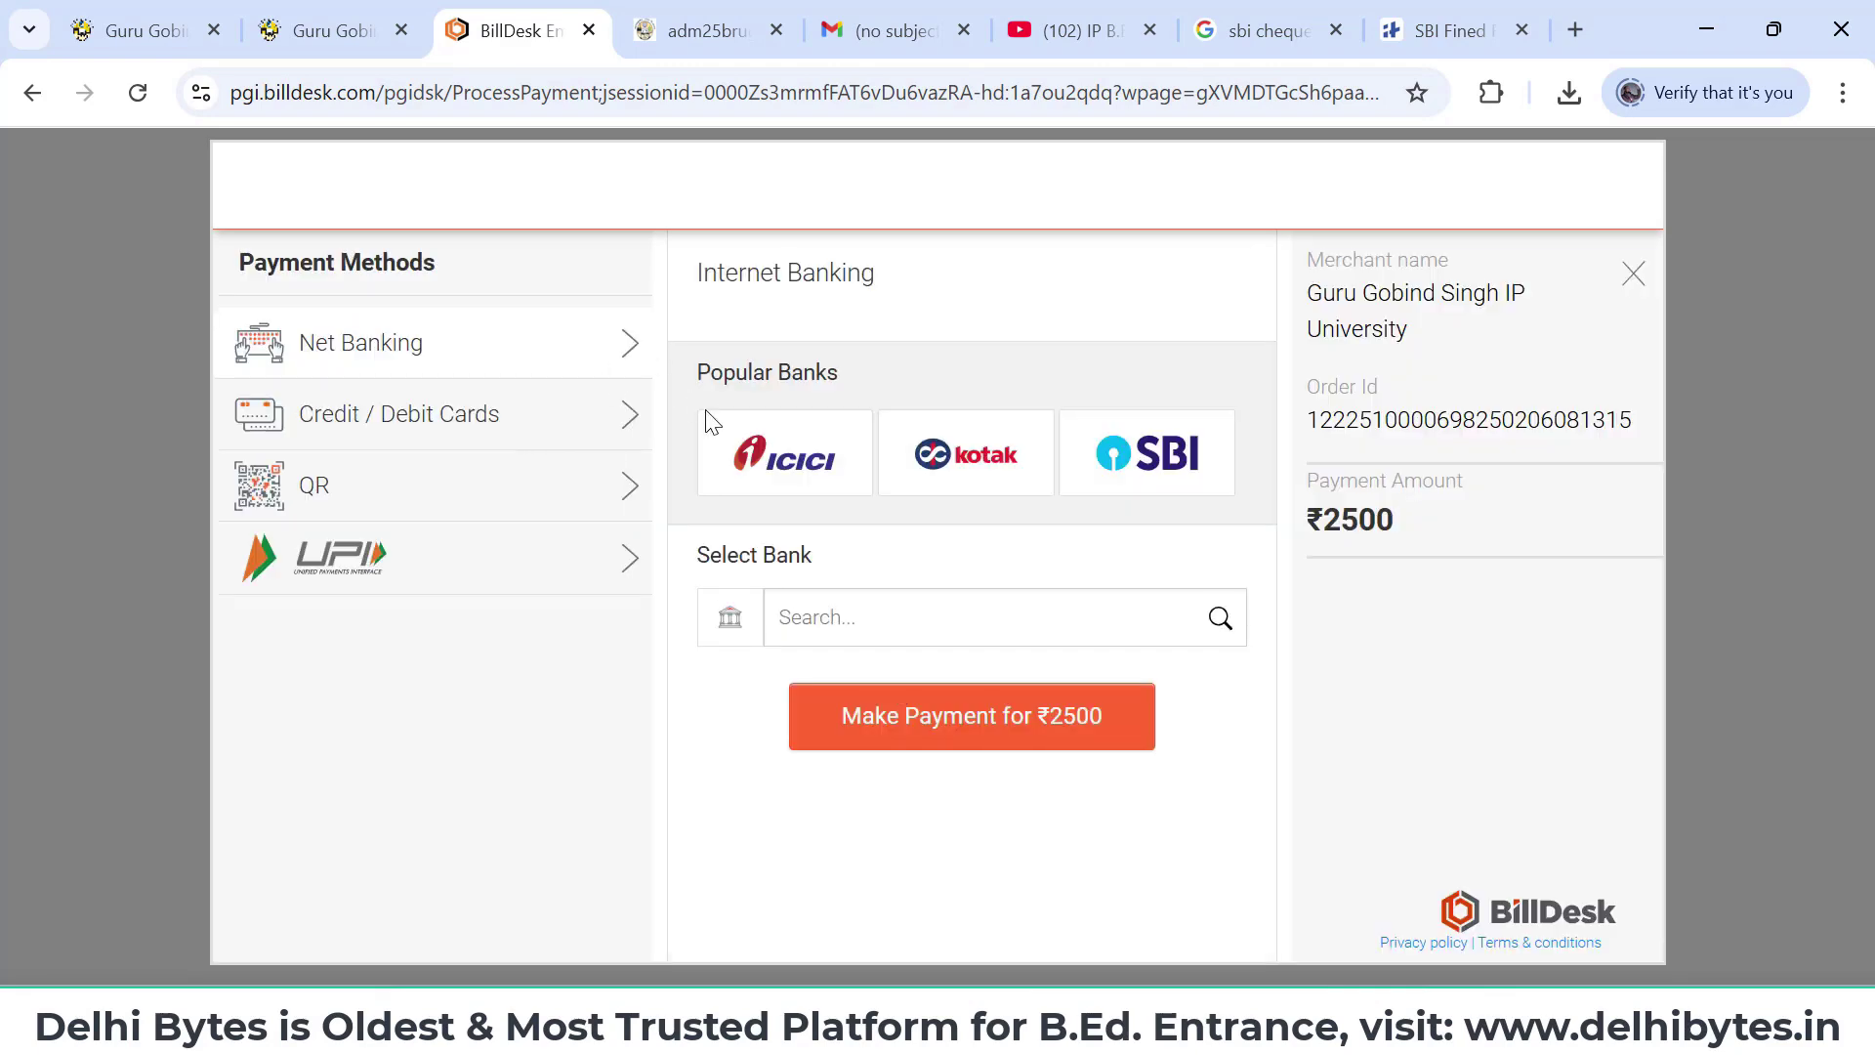
# - After trying SBI net banking, pay the ₹2500 fee by QR code with BHIM UPI
pyautogui.click(1115, 477)
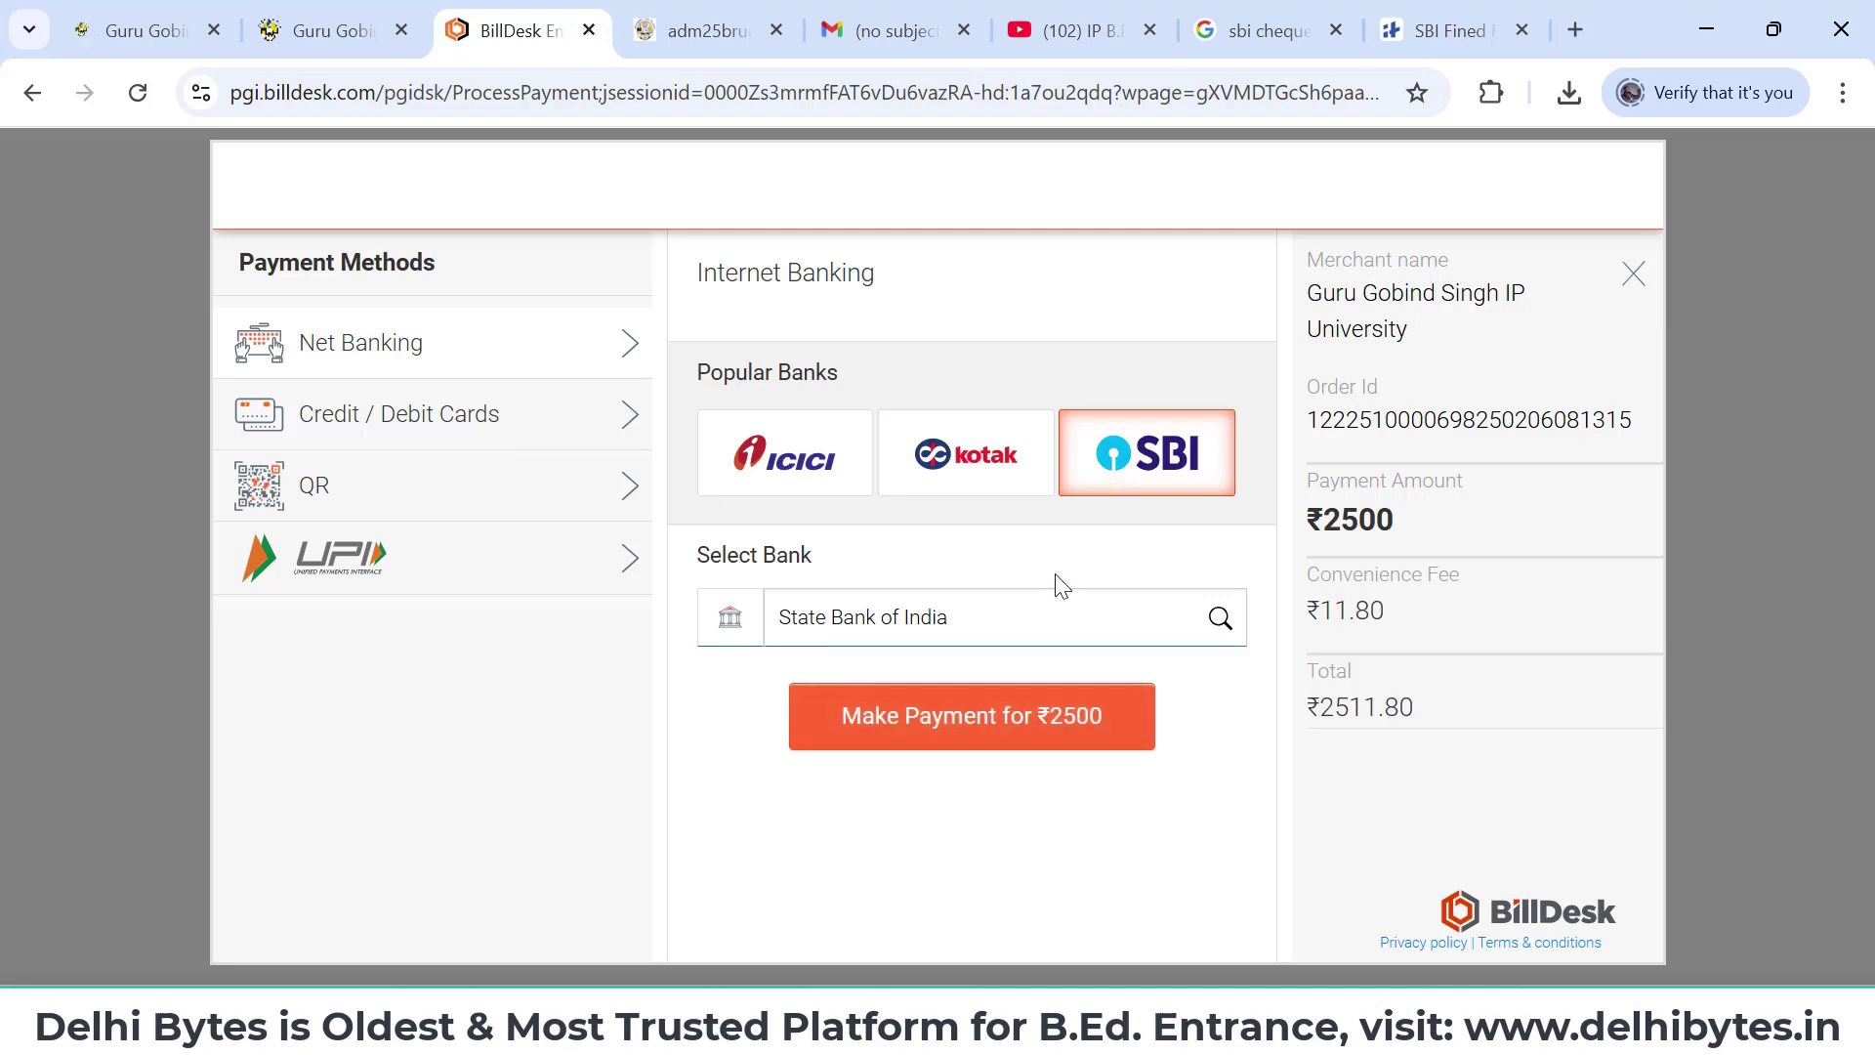
pyautogui.click(507, 511)
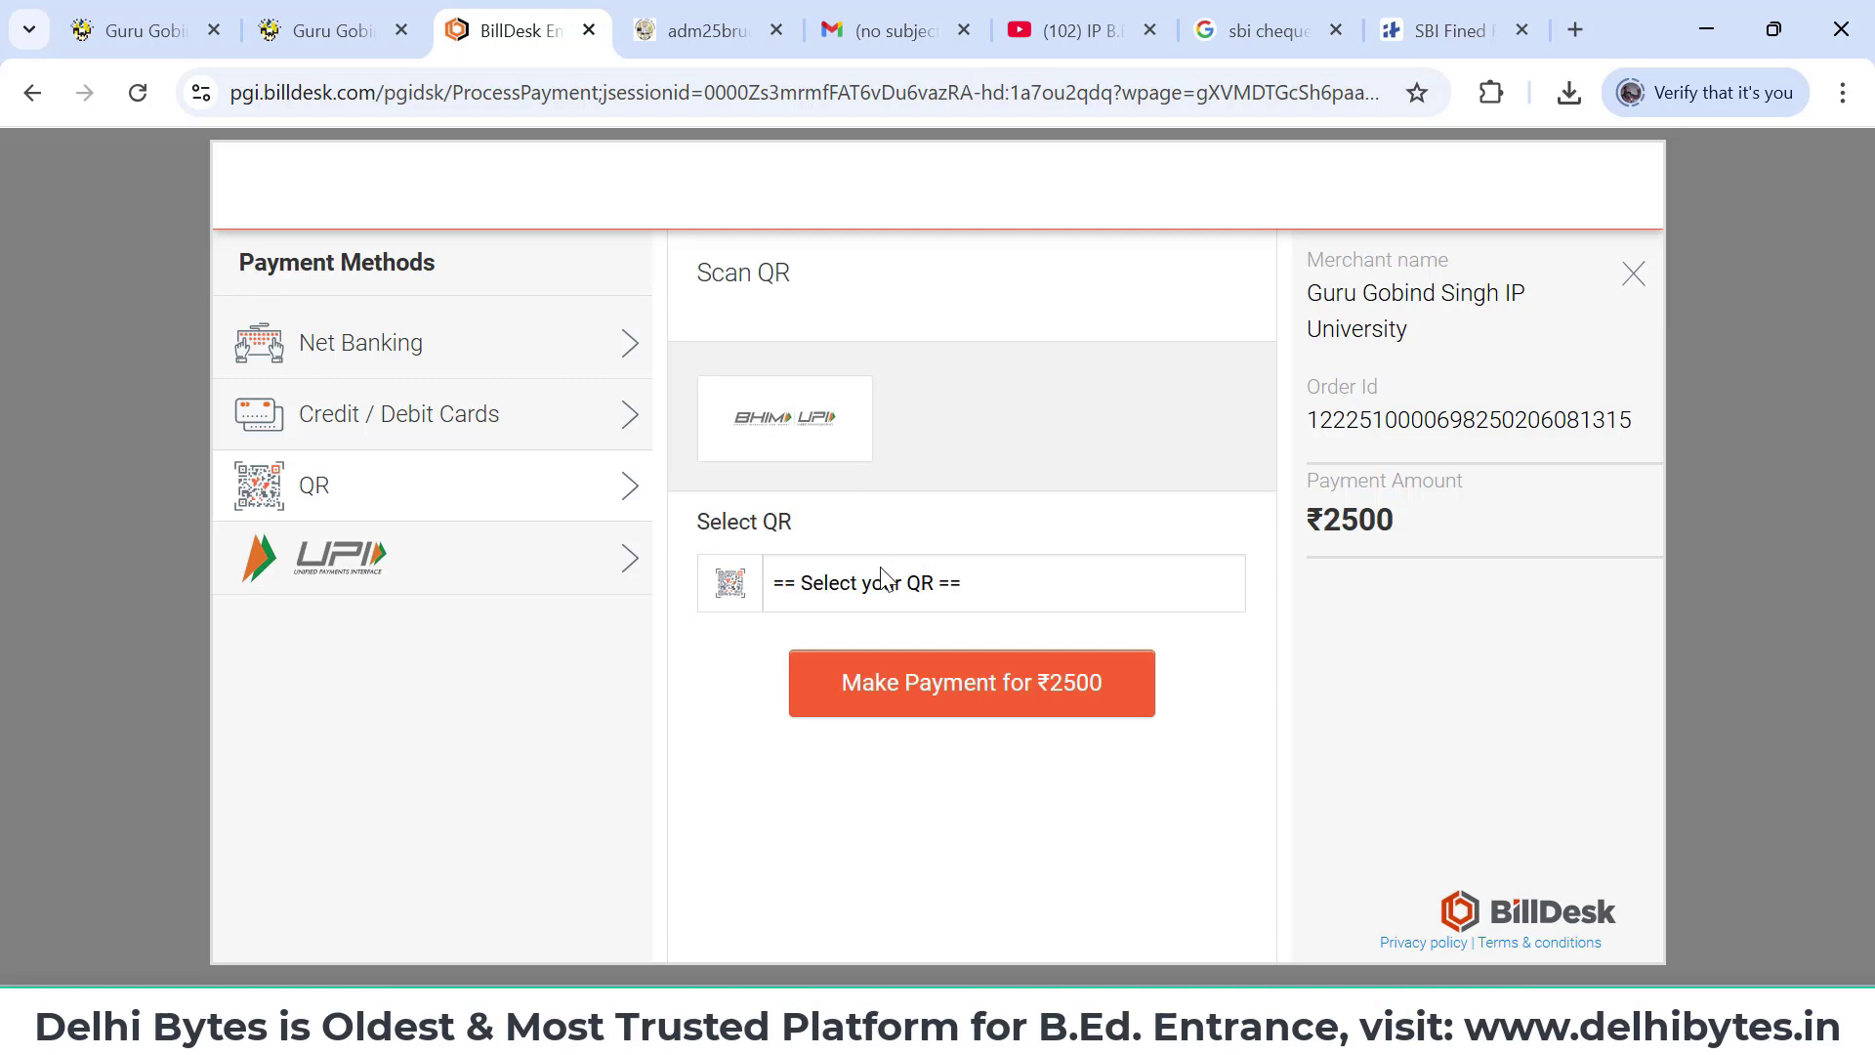
pyautogui.click(897, 594)
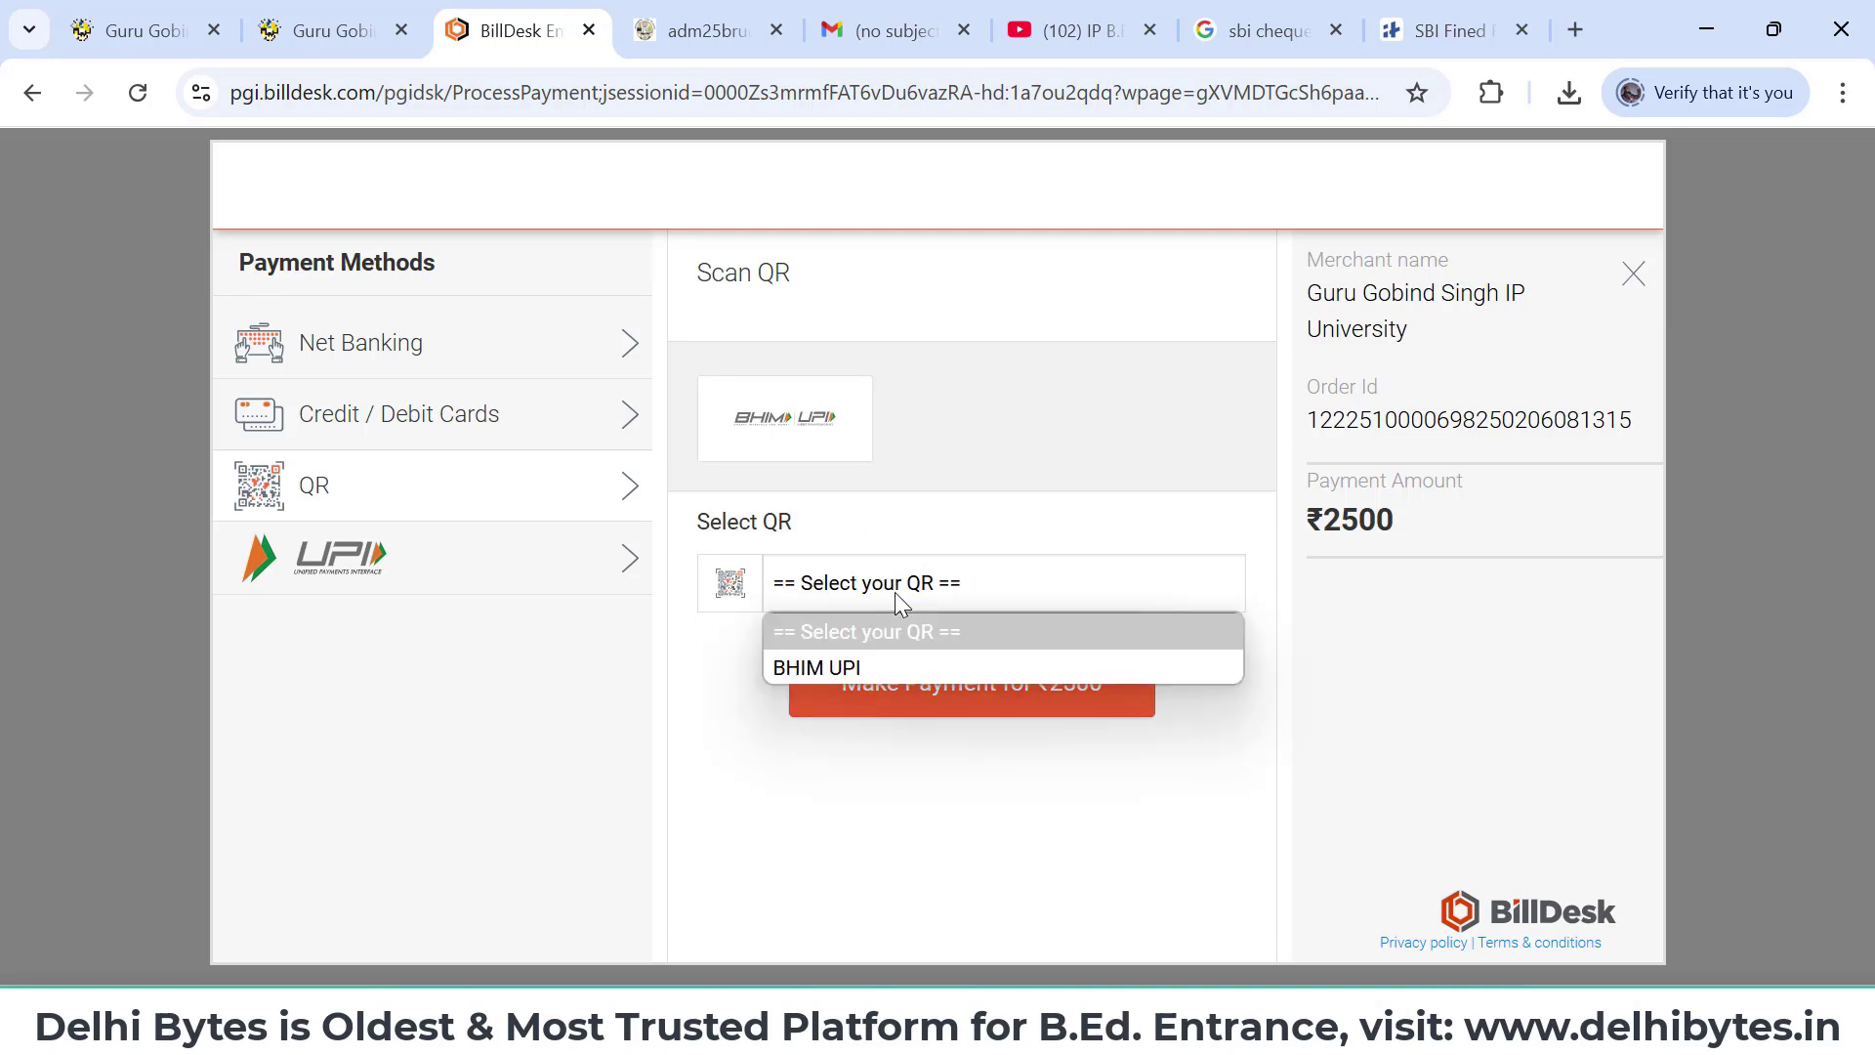
pyautogui.click(893, 668)
pyautogui.click(918, 686)
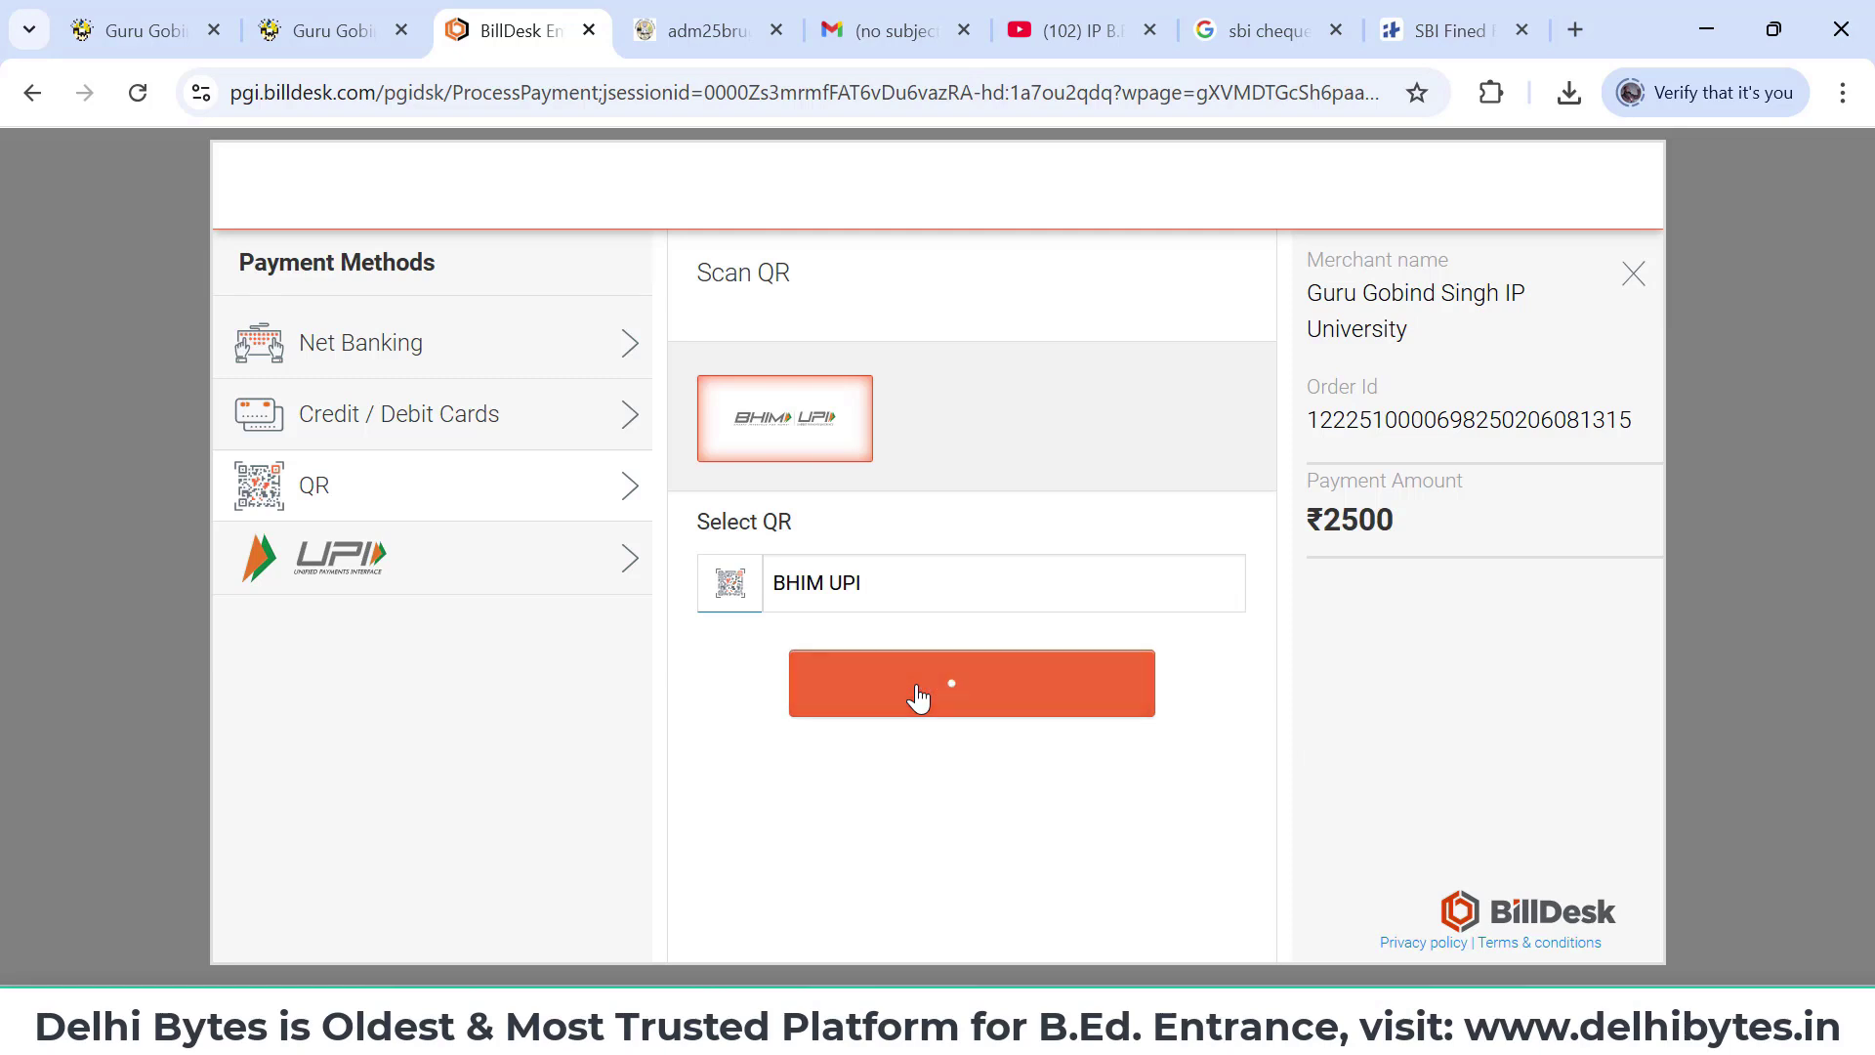